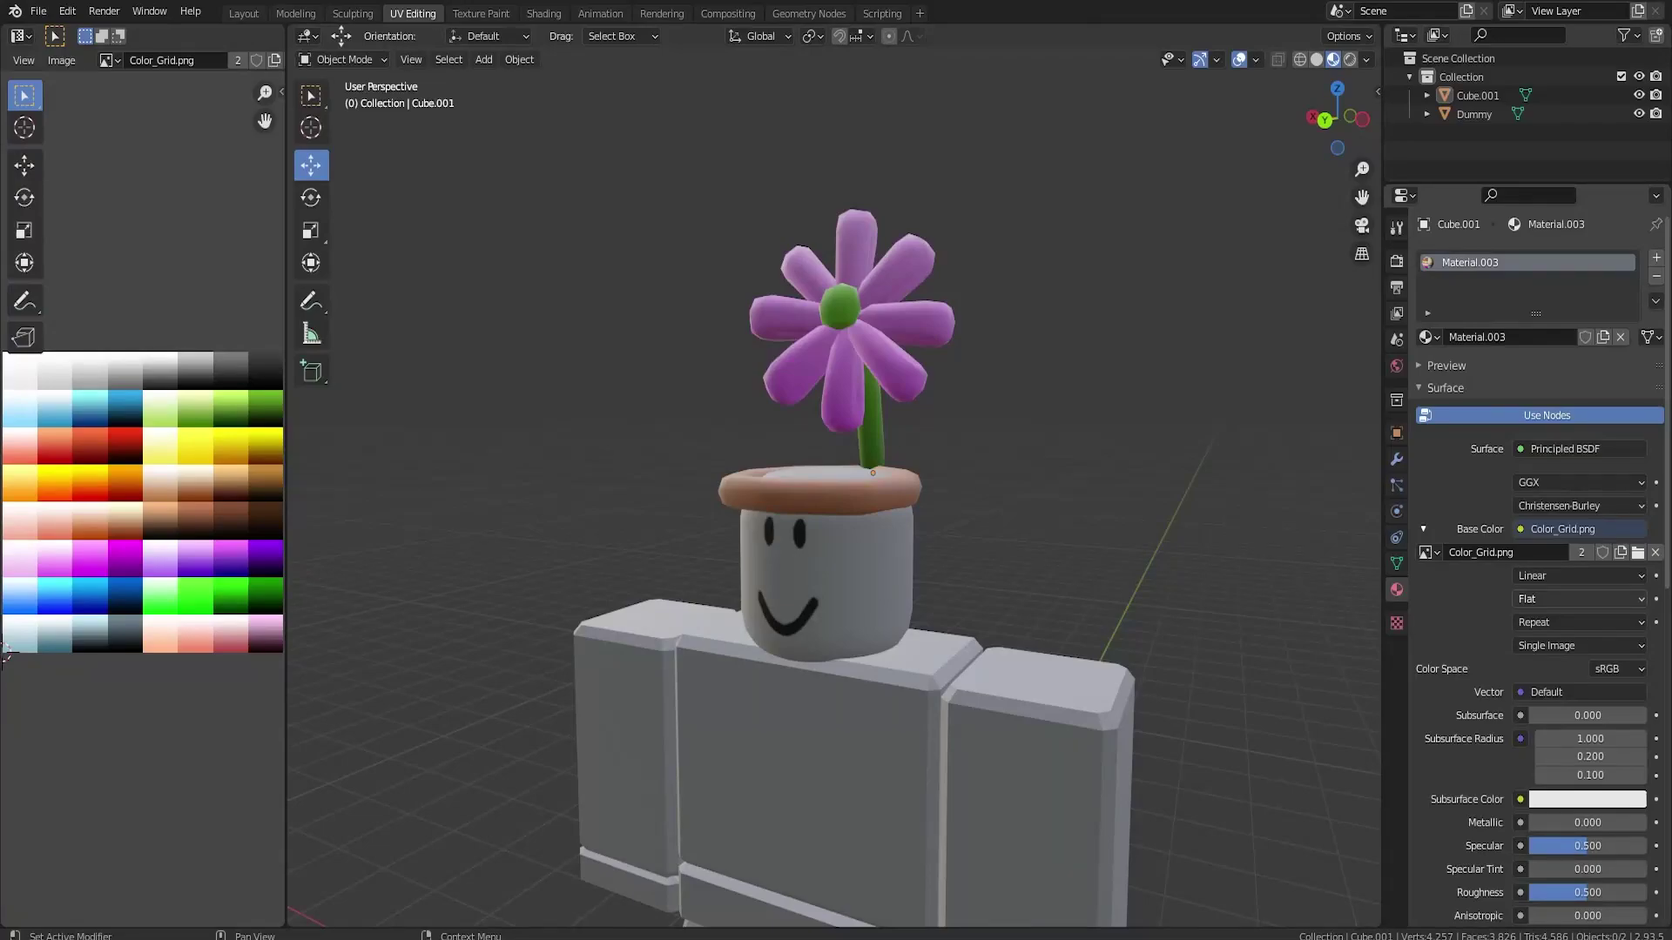
Examine the flower hat on the dummy from several angles and look over the reference sketch with its colour notes.
{"action": "middle_click_drag", "start_coordinate": [990, 479], "coordinate": [735, 456]}
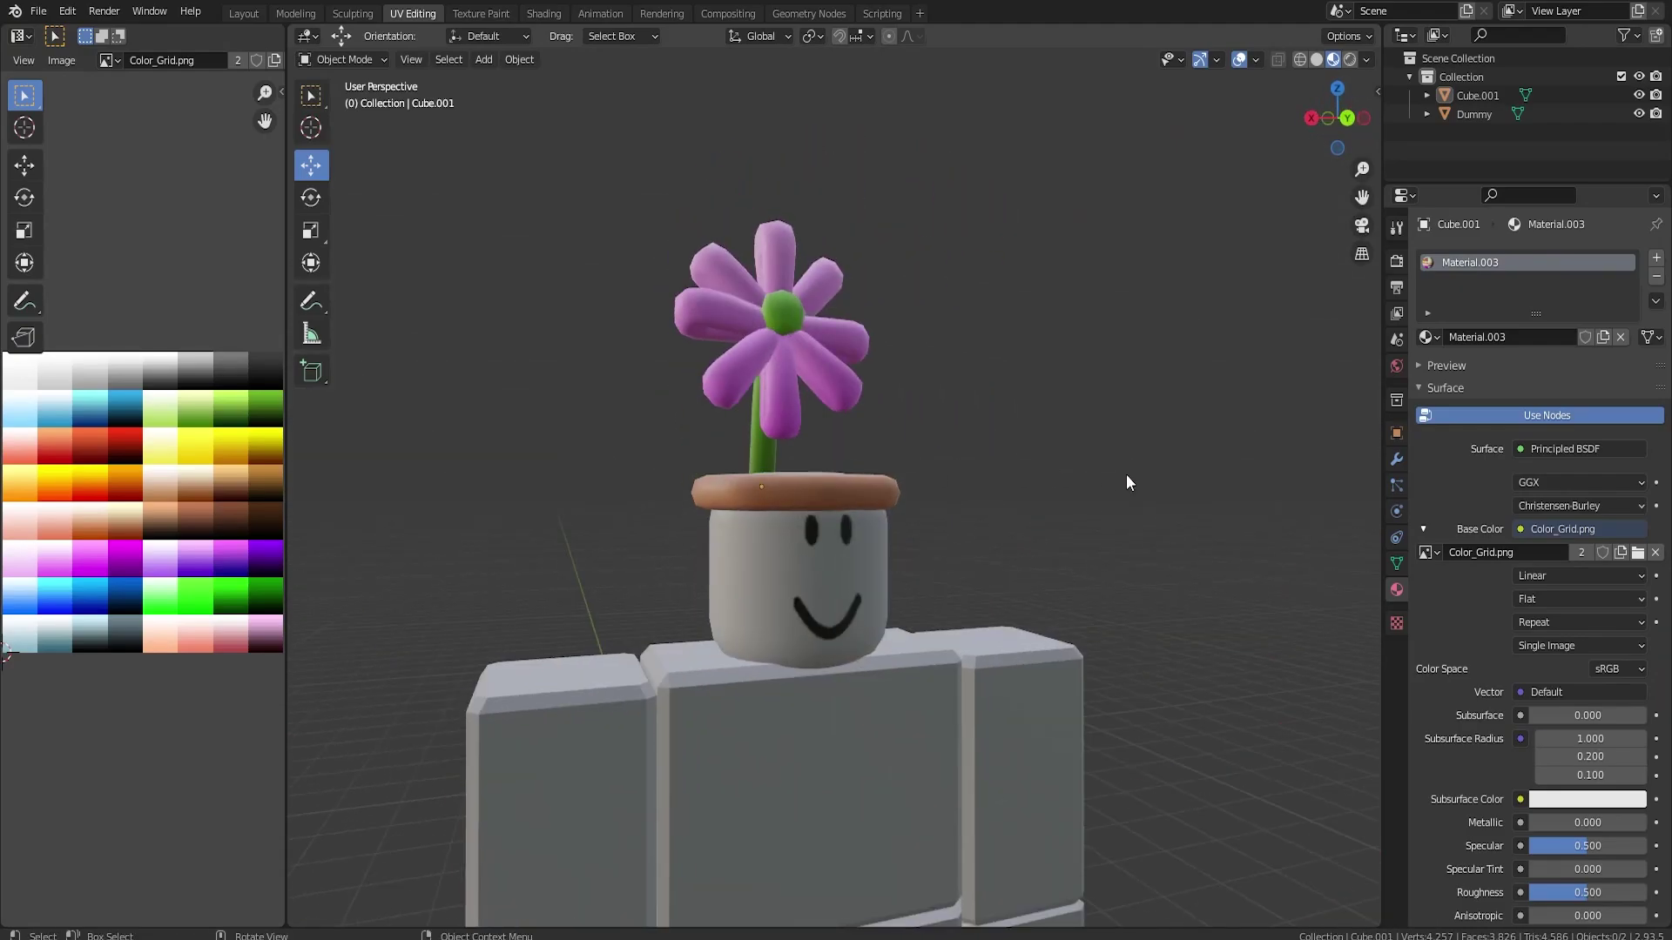
{"action": "middle_click_drag", "start_coordinate": [1129, 483], "coordinate": [662, 527]}
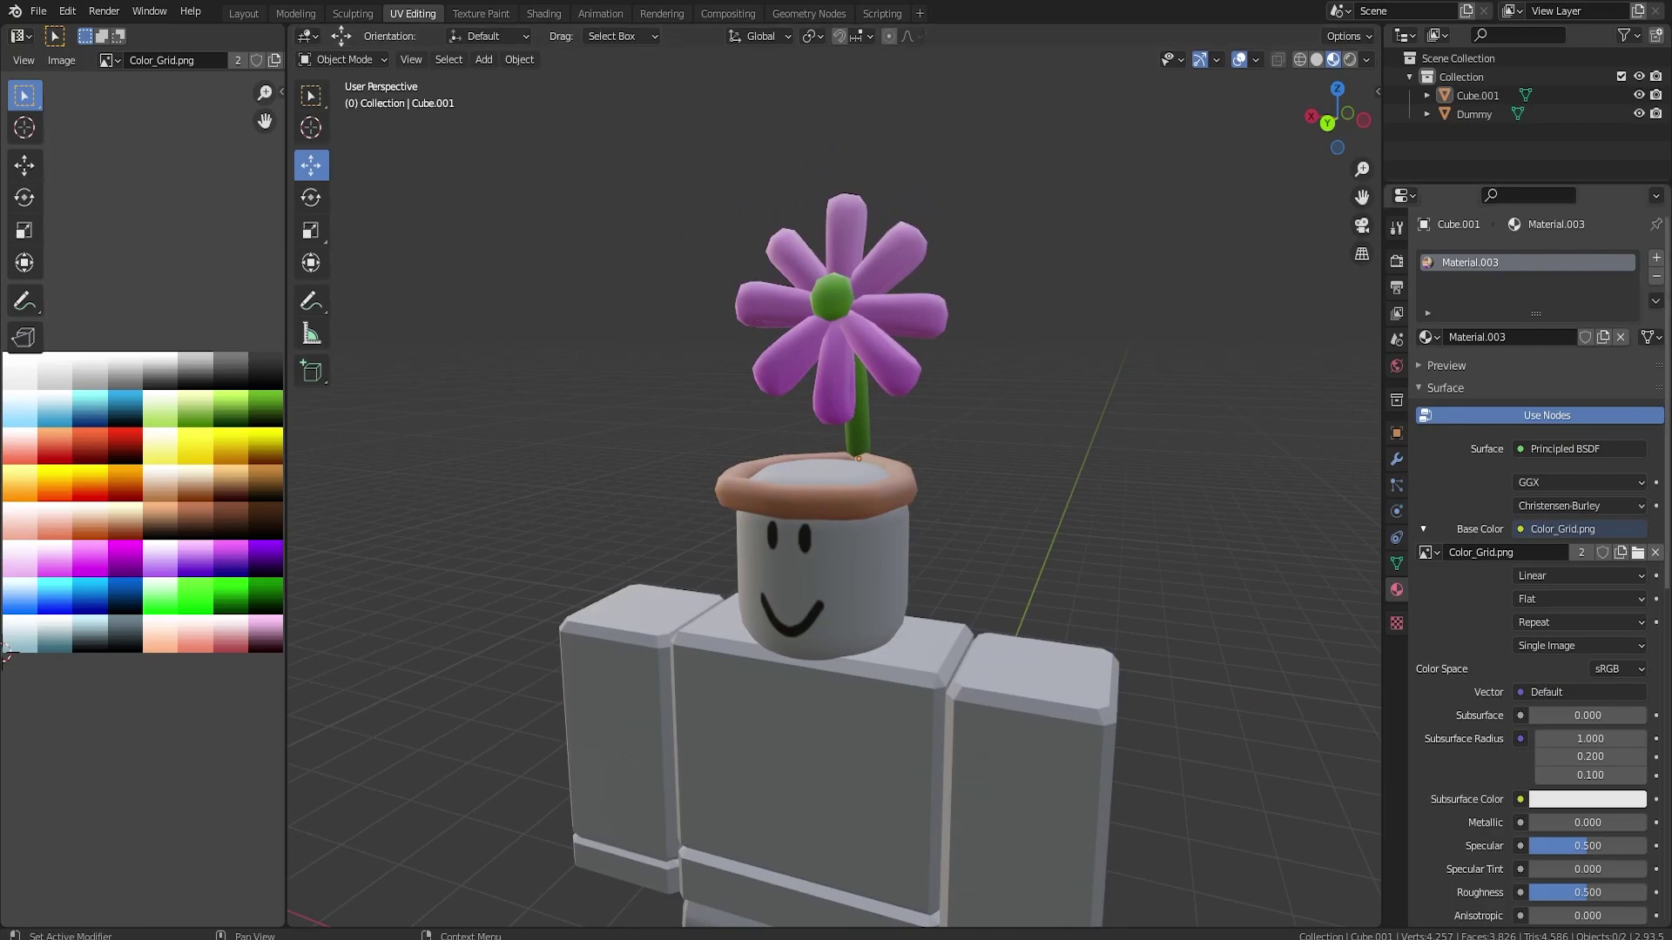
{"action": "mouse_move", "coordinate": [1671, 35]}
{"action": "left_mouse_down"}
{"action": "mouse_move", "coordinate": [1147, 116]}
{"action": "mouse_move", "coordinate": [1060, 41]}
{"action": "left_mouse_up"}
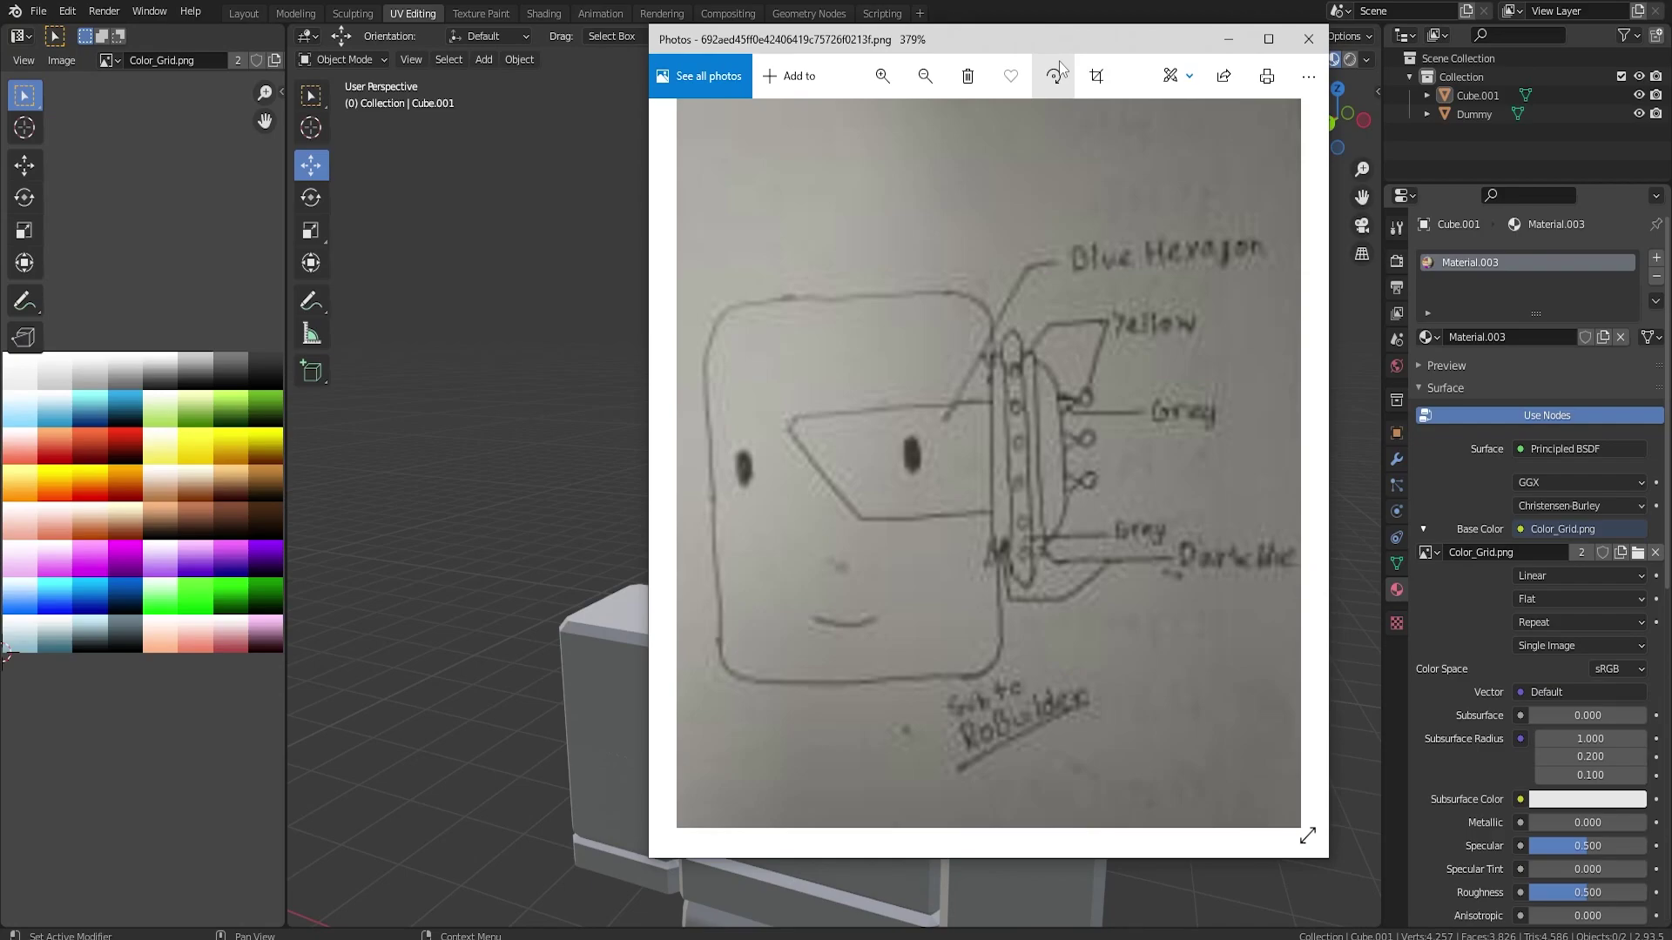
{"action": "left_click_drag", "start_coordinate": [1005, 43], "coordinate": [1671, 161]}
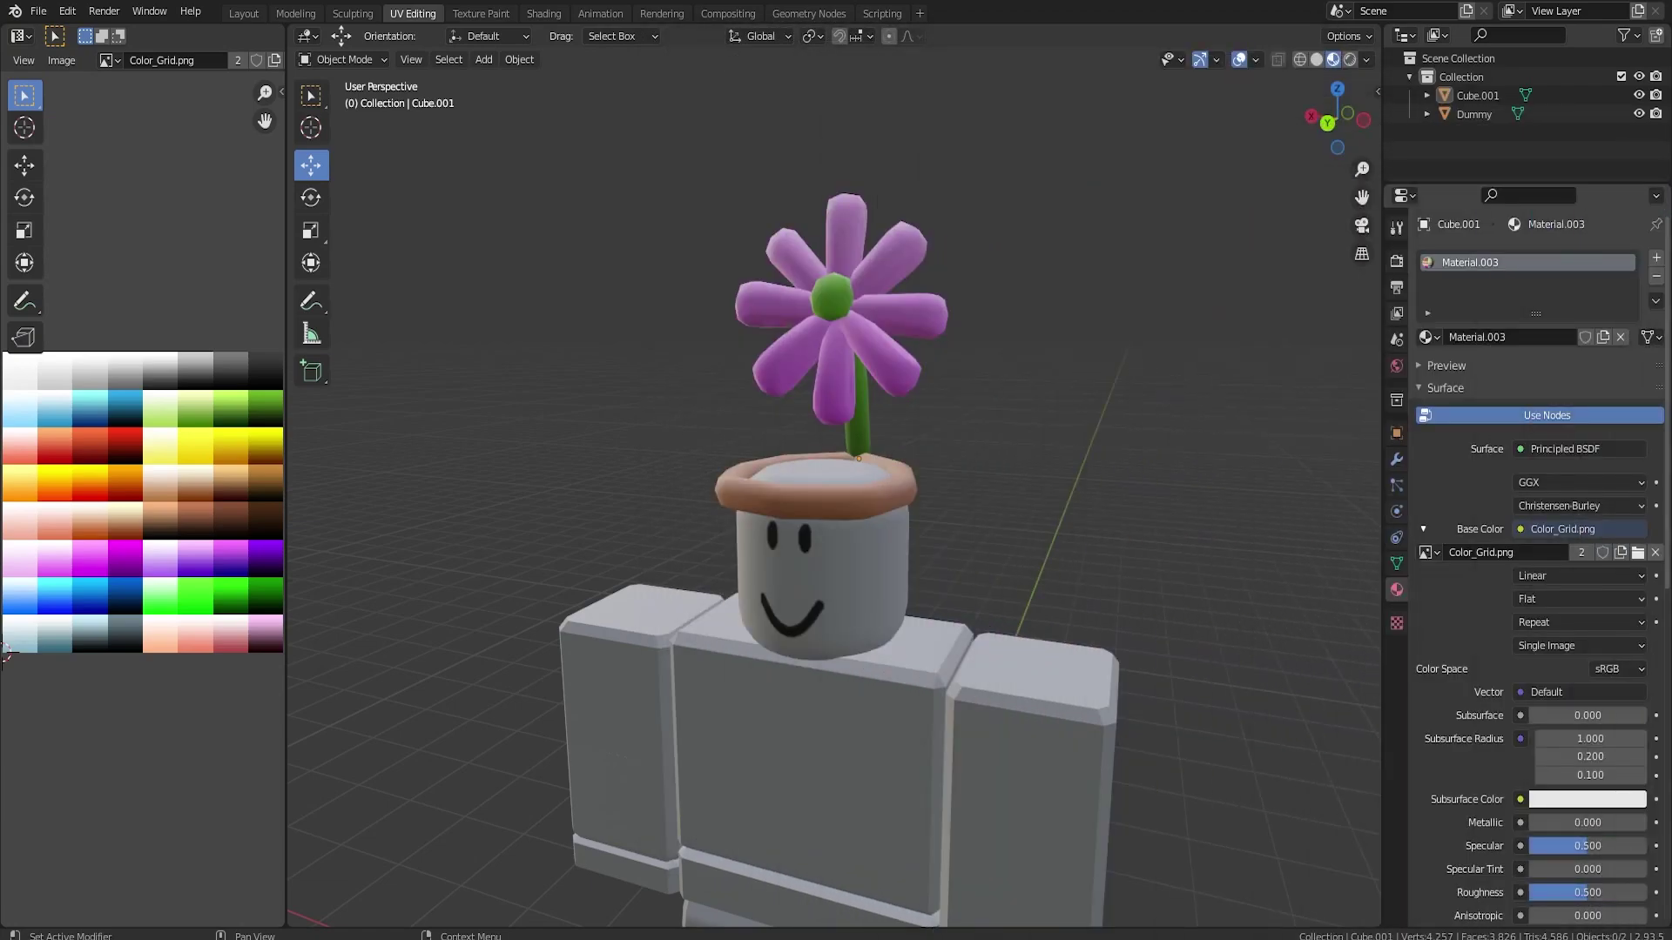
{"action": "middle_click_drag", "start_coordinate": [1167, 448], "coordinate": [884, 452]}
{"action": "scroll", "coordinate": [885, 452], "scroll_direction": "up", "scroll_amount": 2}
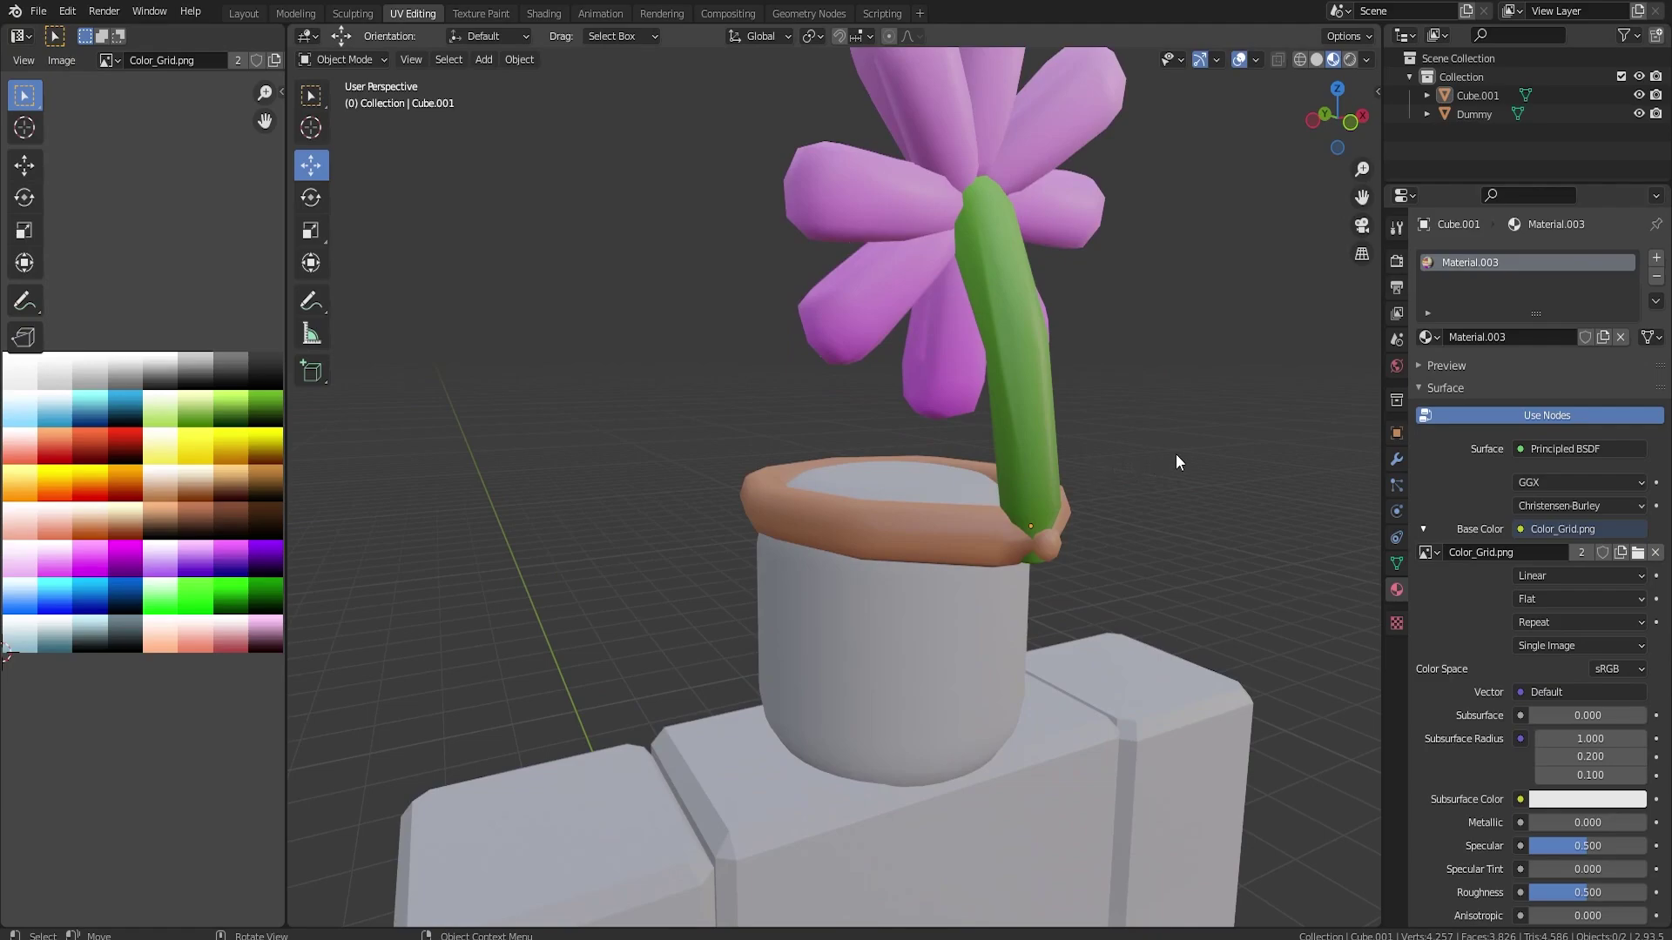
{"action": "middle_click_drag", "start_coordinate": [1177, 462], "coordinate": [739, 478]}
Select the flower hat and move it about 4.39 m along X, clear of the dummy.
{"action": "key", "text": "Tab"}
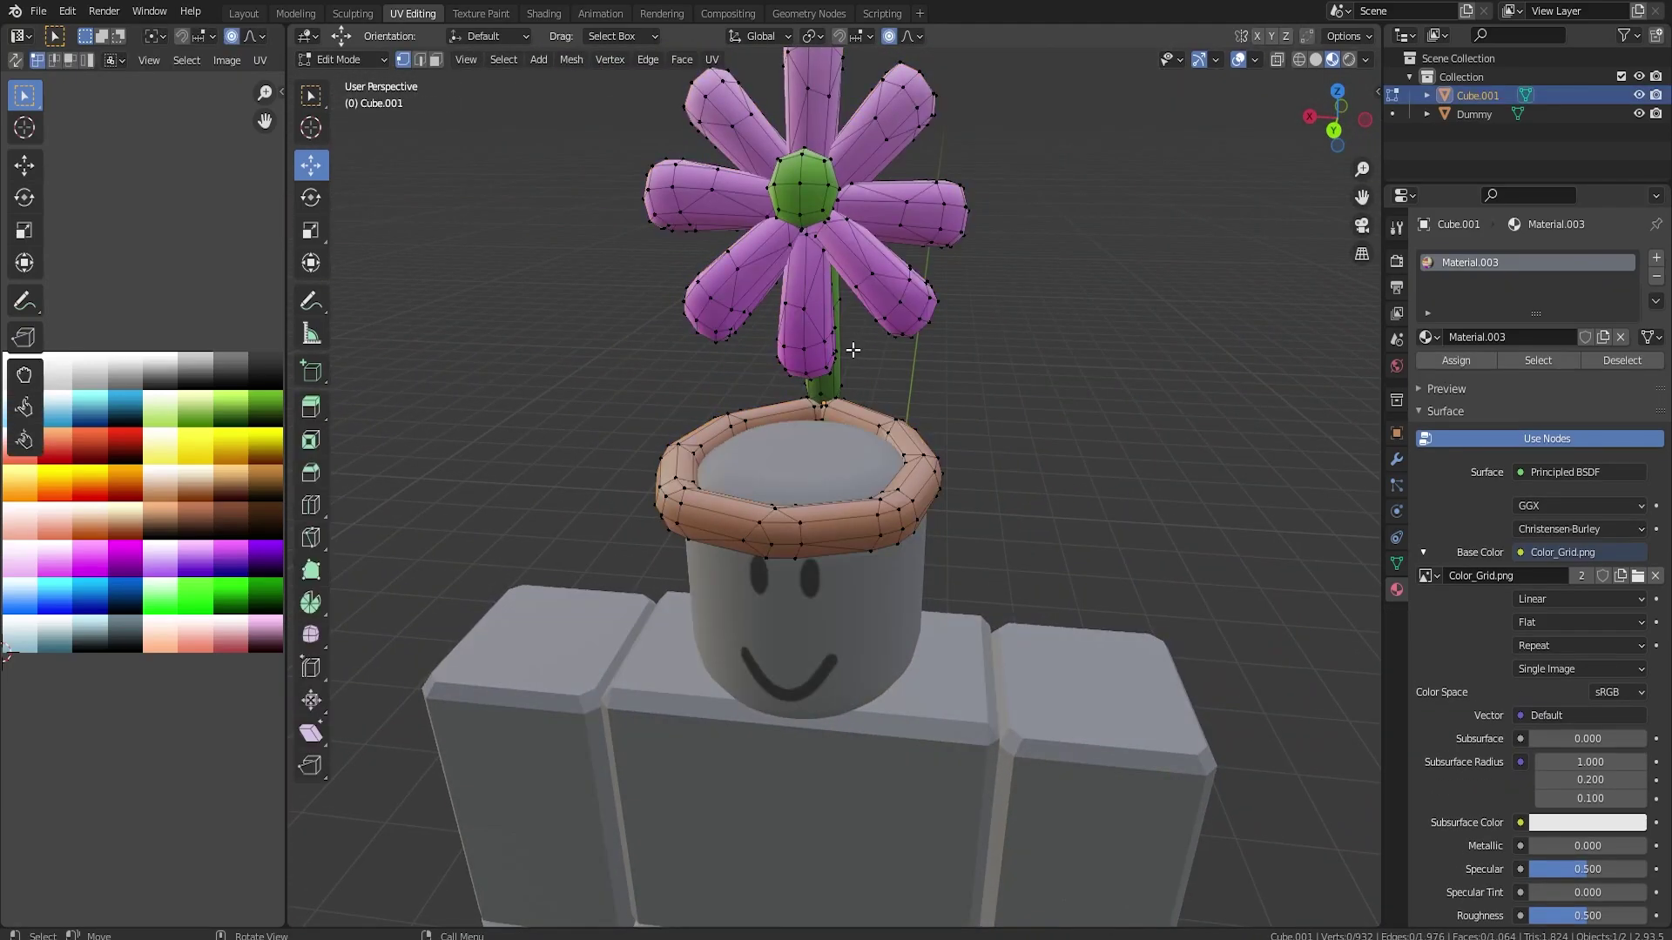
{"action": "key", "text": "a"}
{"action": "key", "text": "Tab"}
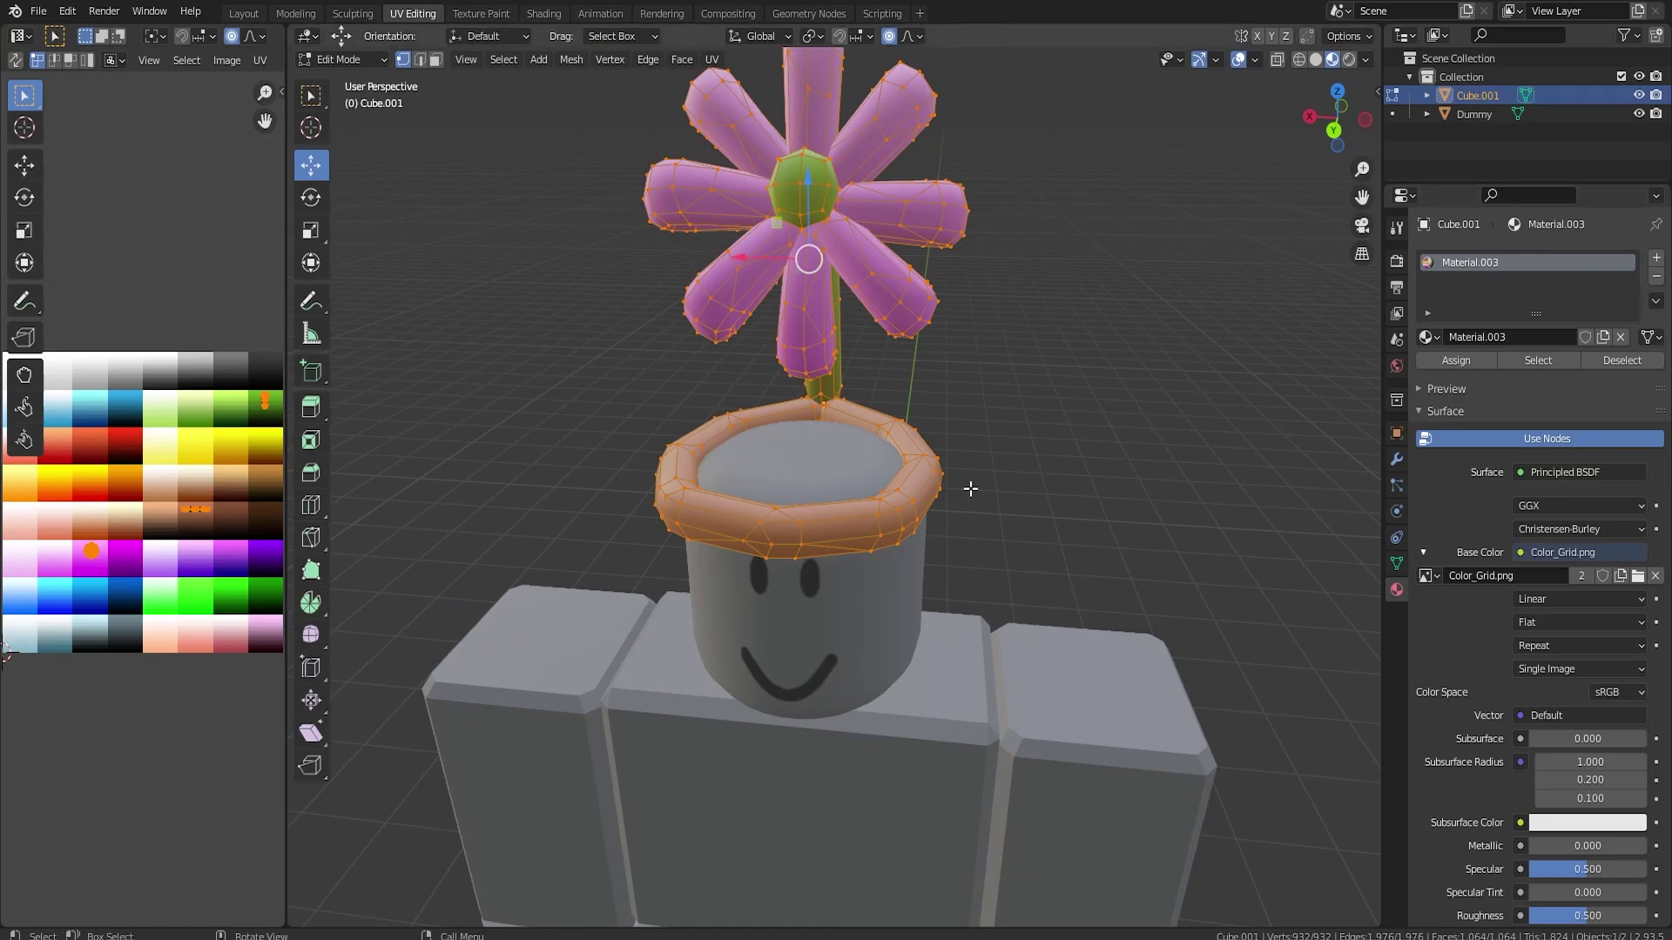
{"action": "middle_click_drag", "start_coordinate": [1044, 452], "coordinate": [693, 472]}
{"action": "scroll", "coordinate": [871, 469], "scroll_direction": "down", "scroll_amount": 4}
{"action": "middle_click_drag", "start_coordinate": [1047, 465], "coordinate": [991, 495]}
{"action": "scroll", "coordinate": [991, 495], "scroll_direction": "down", "scroll_amount": 2}
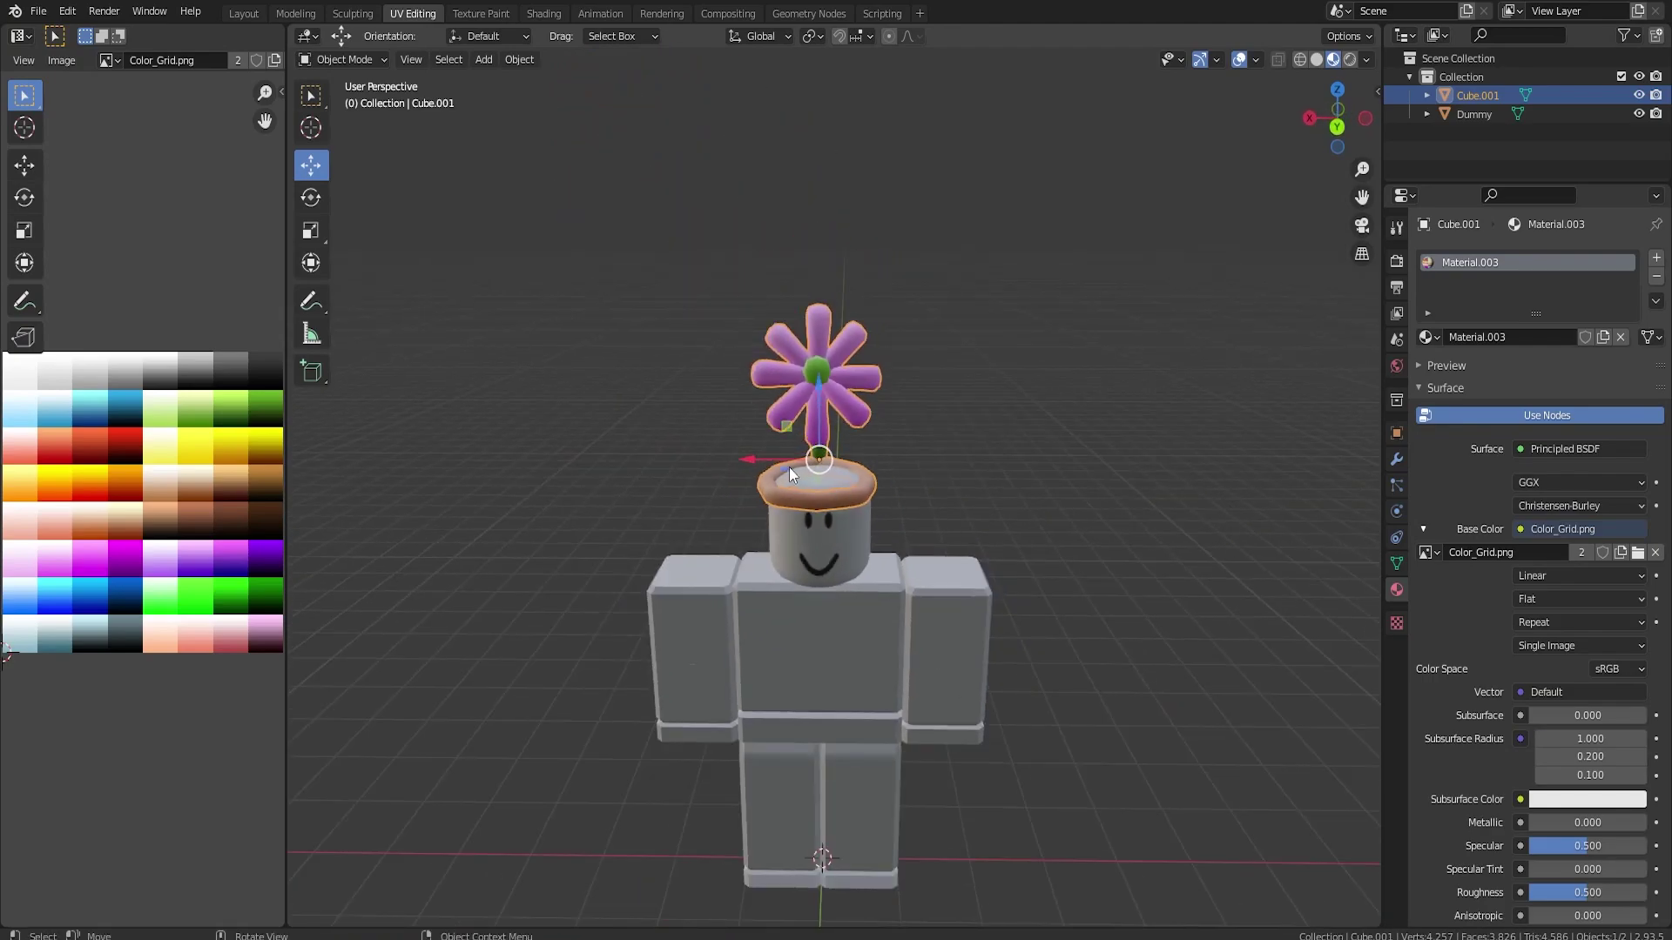
{"action": "left_click_drag", "start_coordinate": [788, 466], "coordinate": [488, 466]}
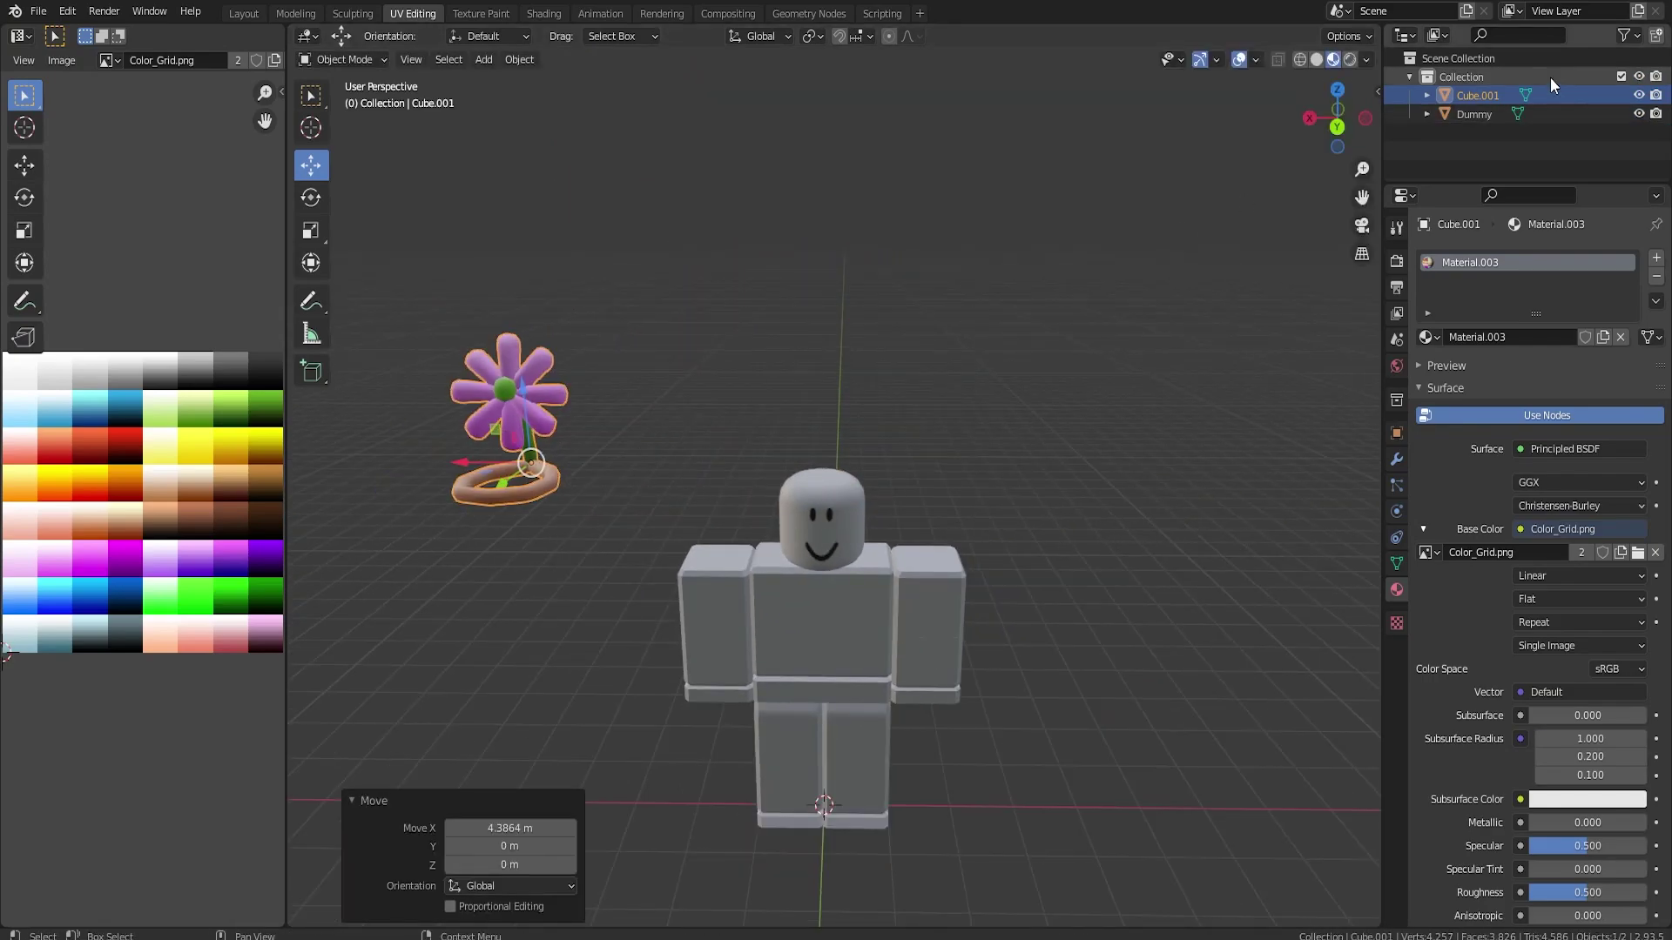
Rename the flower object to Flower Hat and hide it in the viewport.
{"action": "double_click", "coordinate": [1477, 92]}
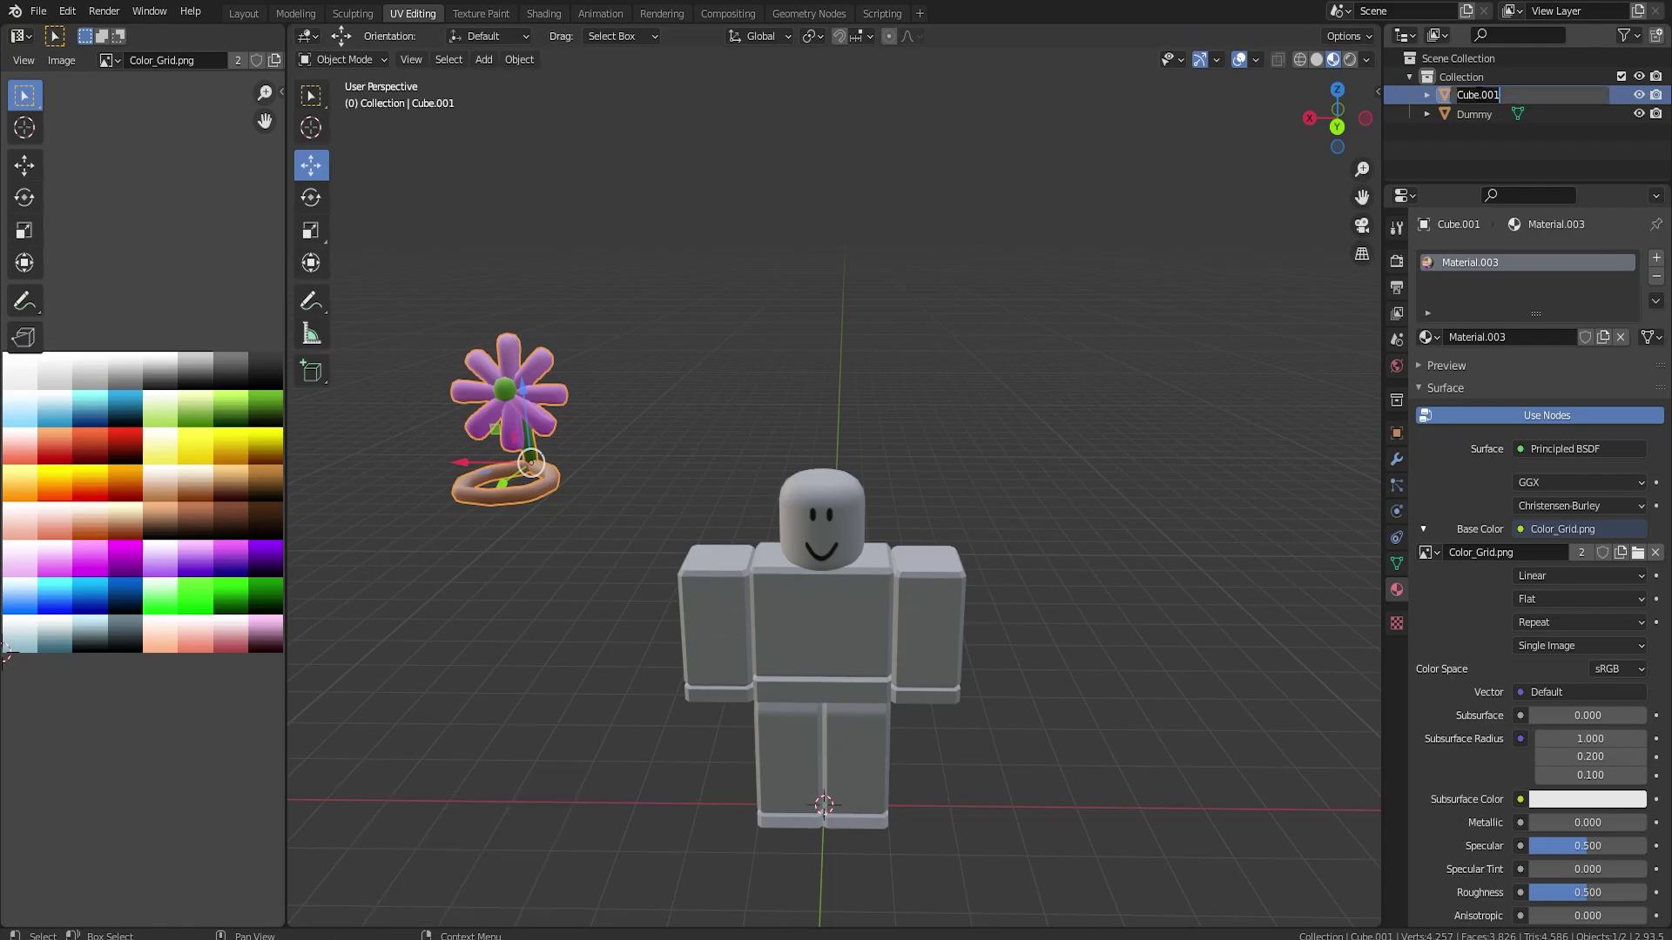
{"action": "type", "text": "Flower Hat"}
{"action": "key", "text": "Return"}
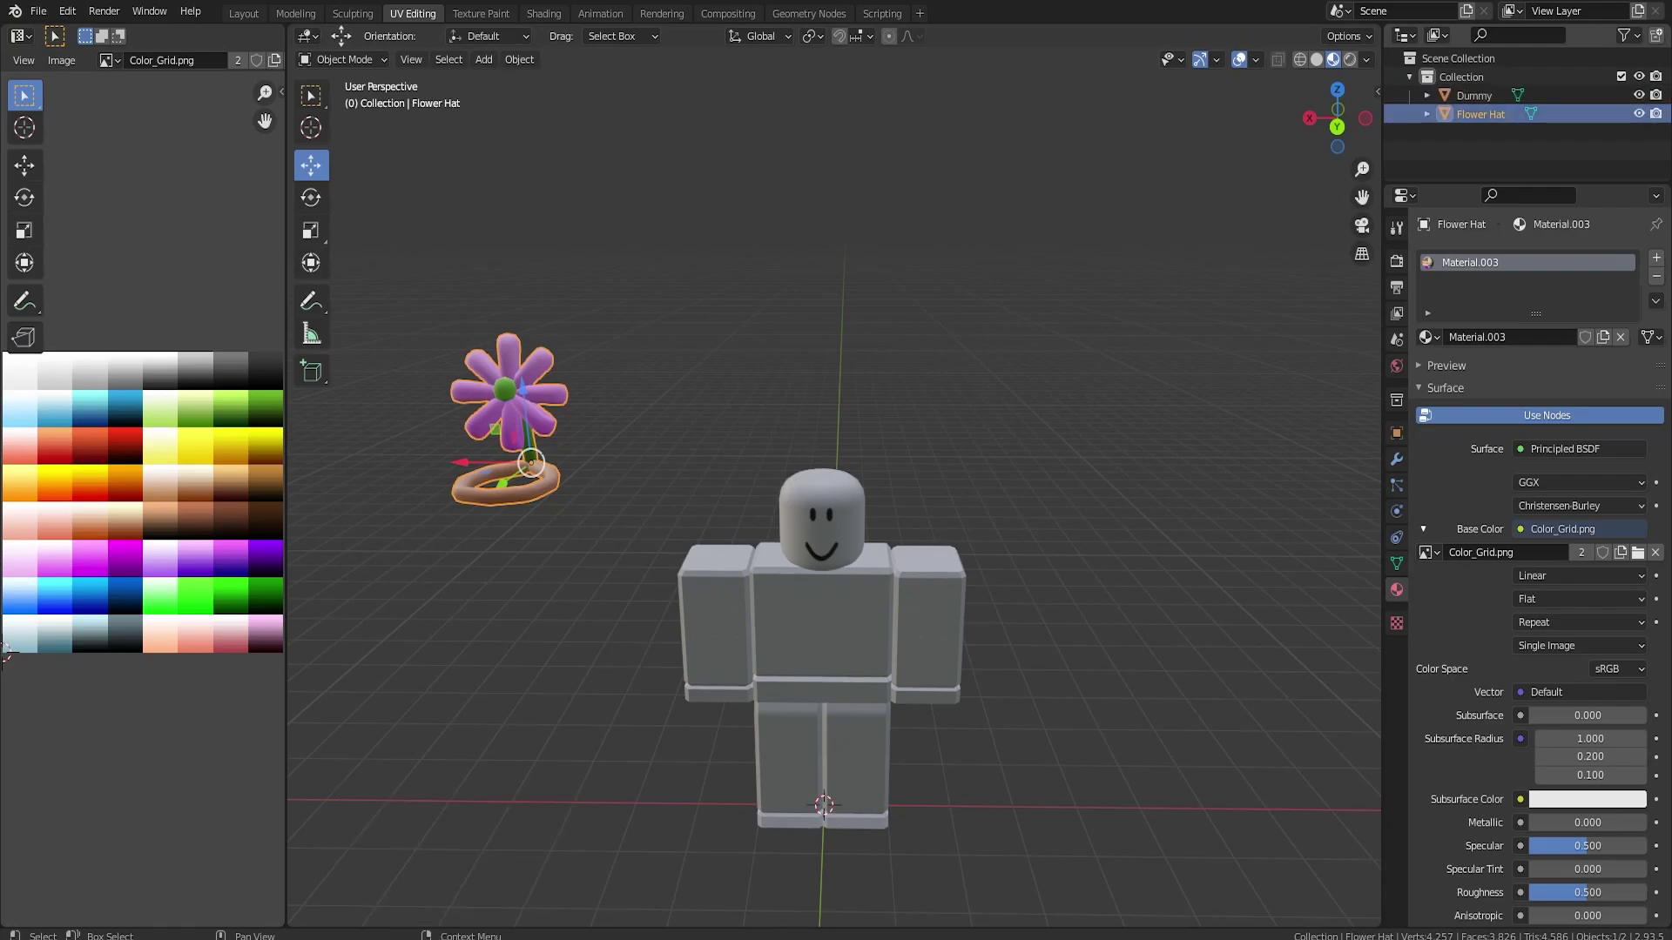
{"action": "left_click", "coordinate": [1639, 114]}
{"action": "middle_click_drag", "start_coordinate": [911, 581], "coordinate": [1028, 505]}
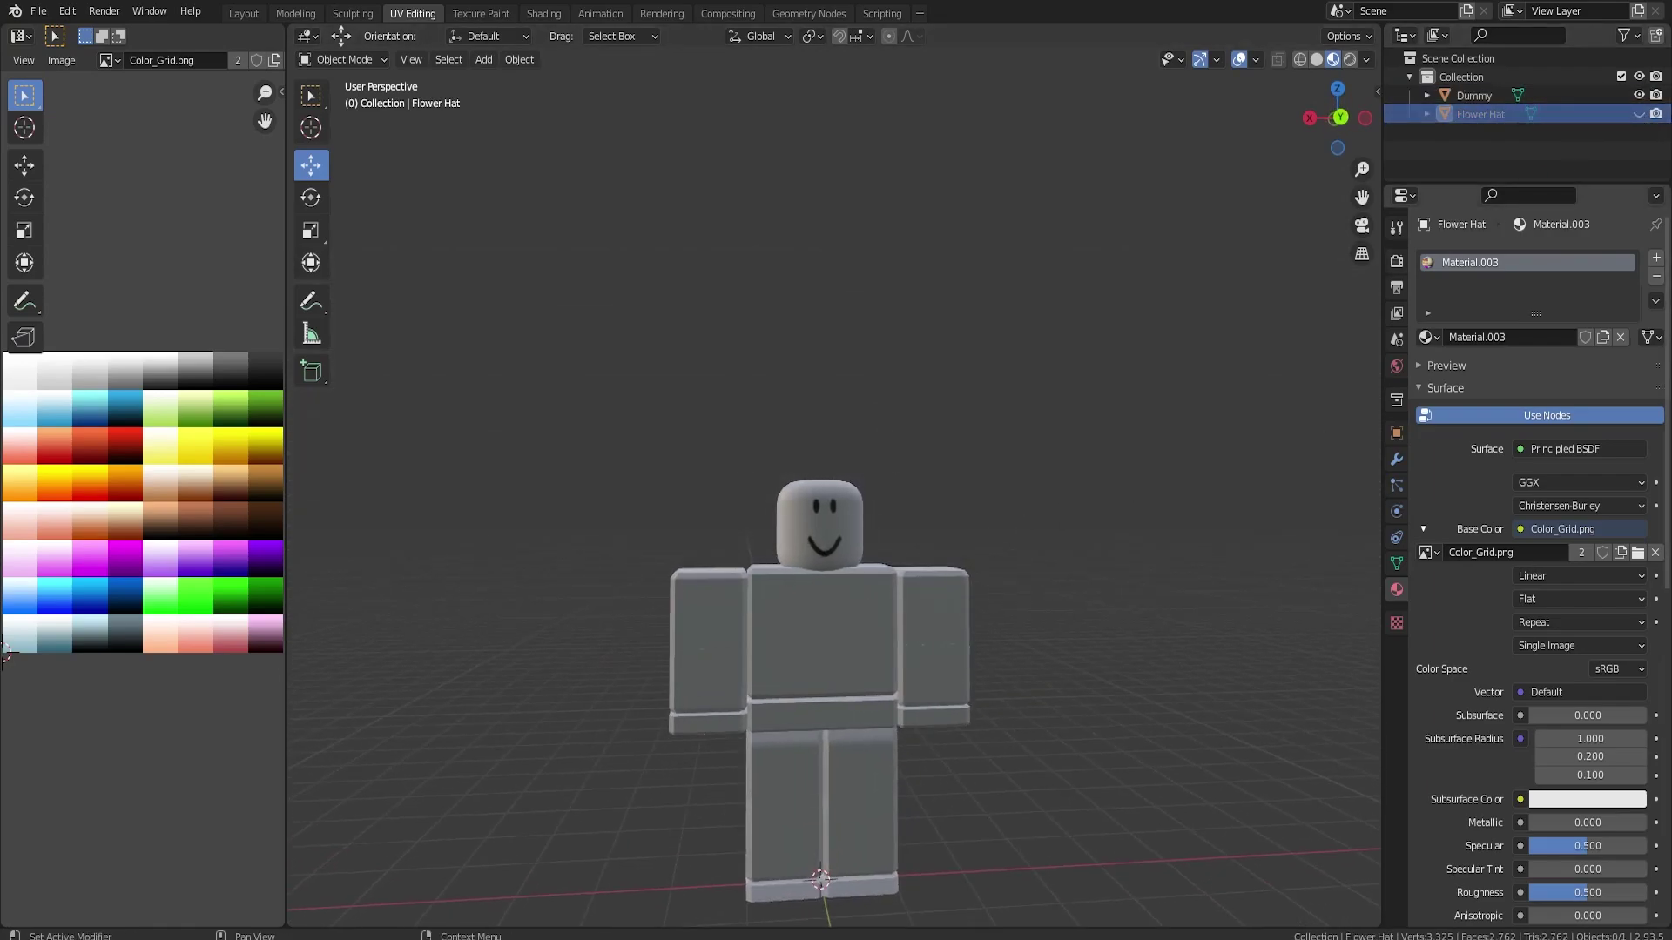
Check the reference sketch and add a cylinder mesh with 16 vertices.
{"action": "left_click_drag", "start_coordinate": [1671, 104], "coordinate": [1238, 99]}
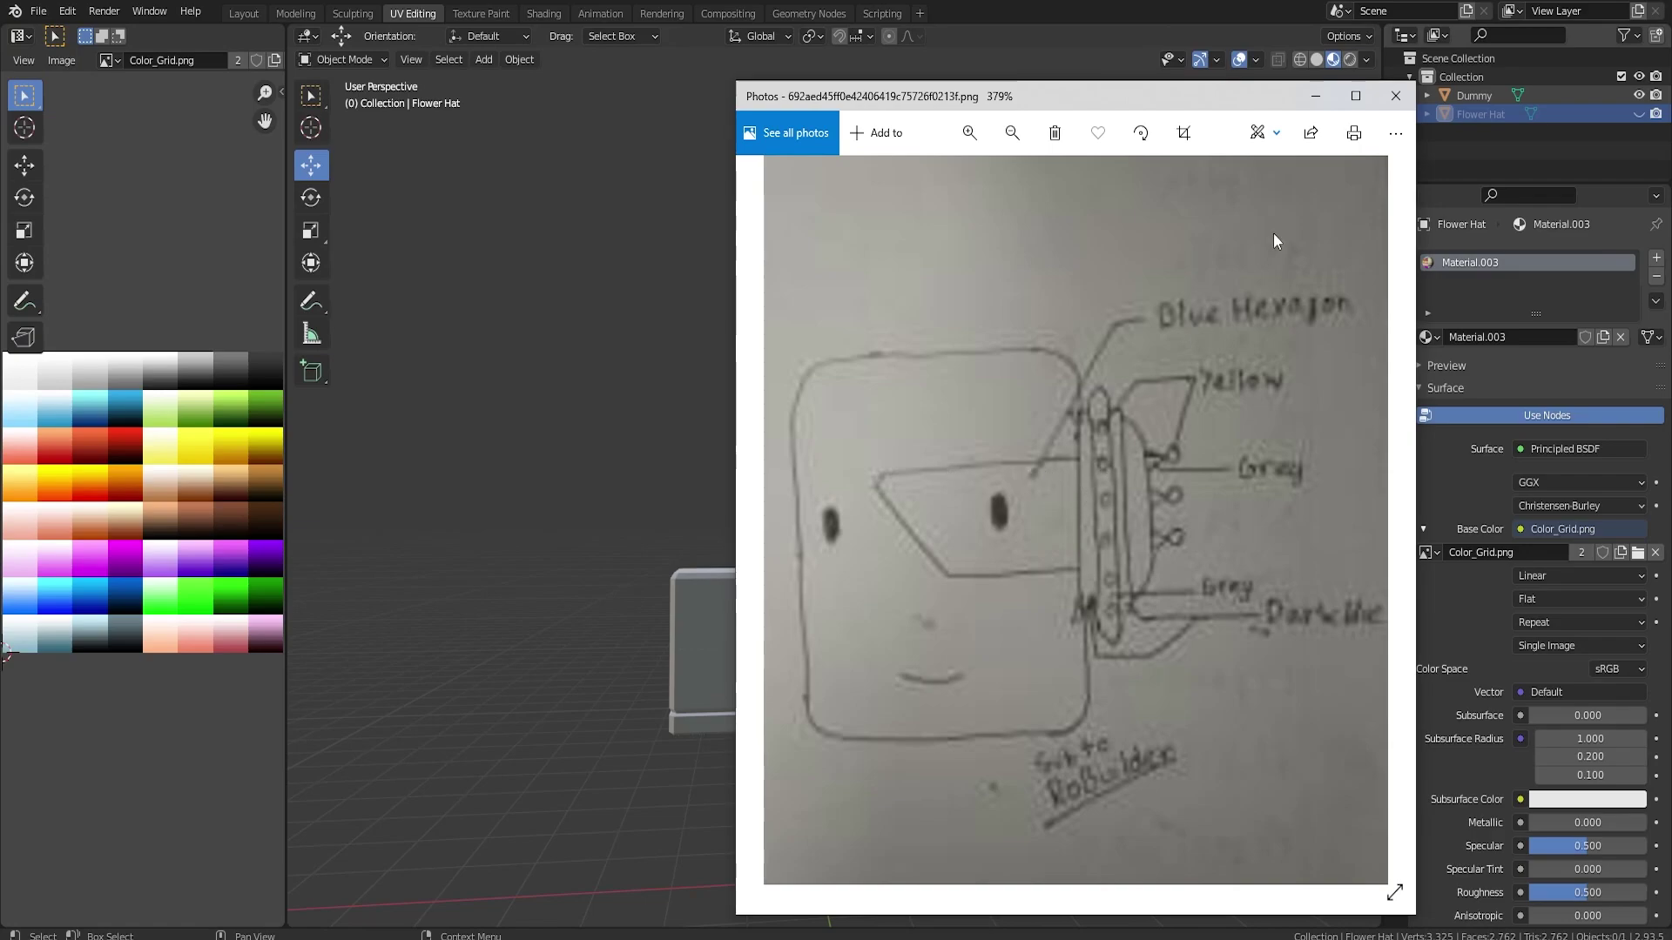
{"action": "left_click_drag", "start_coordinate": [1213, 102], "coordinate": [1671, 101]}
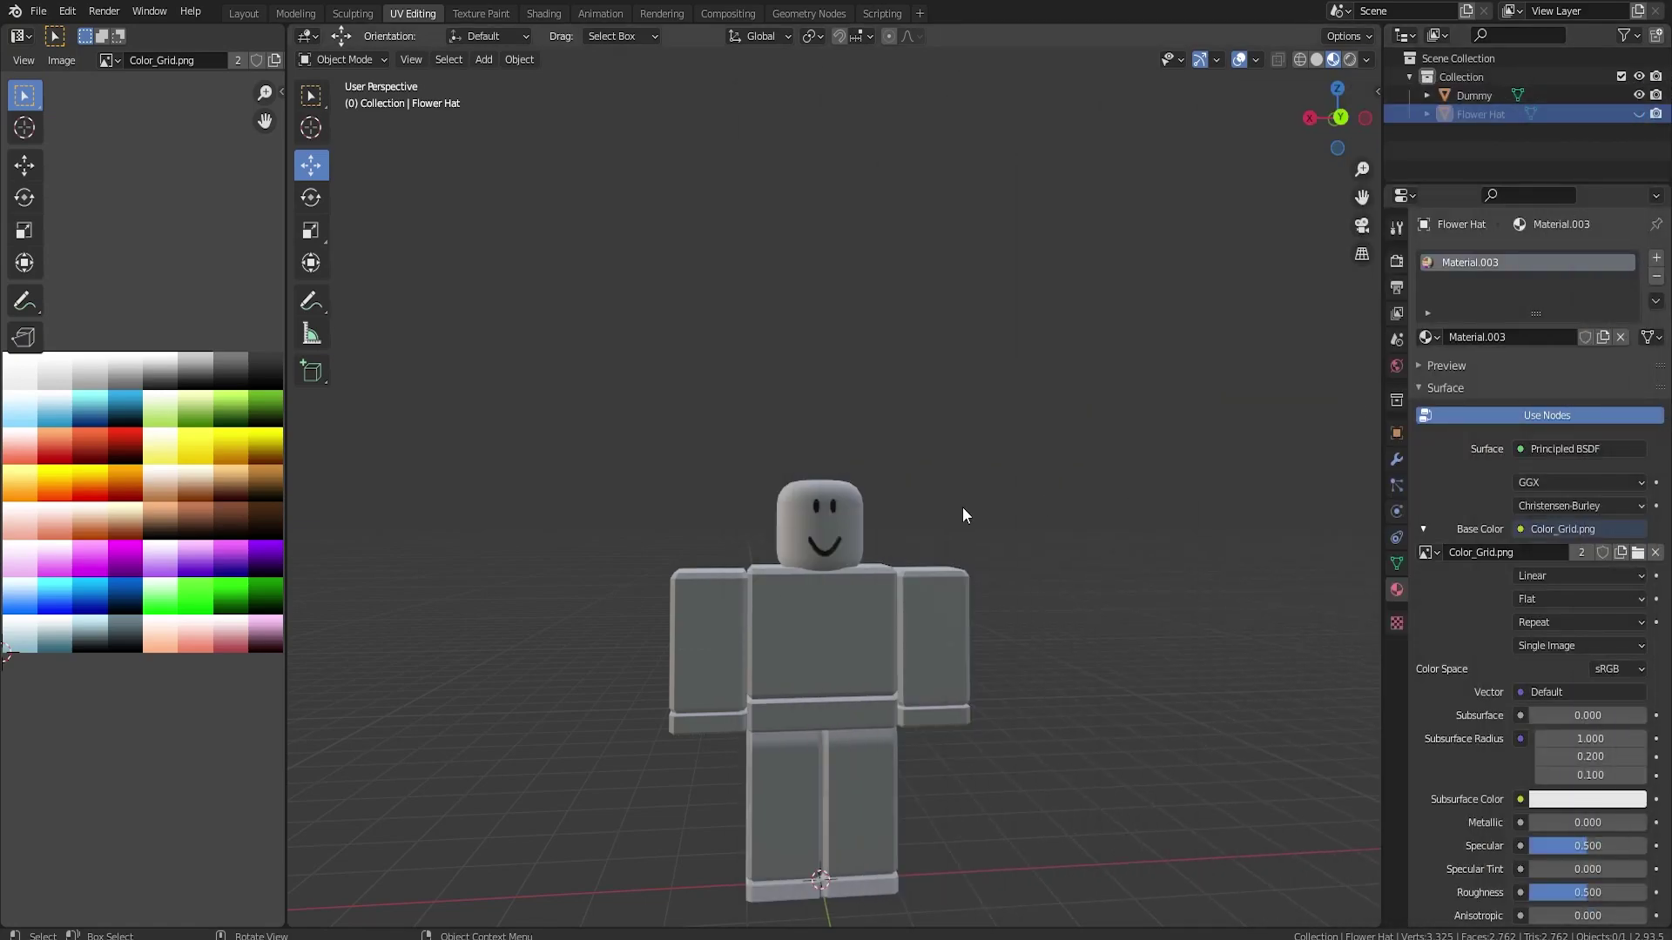
{"action": "middle_click_drag", "start_coordinate": [963, 508], "coordinate": [856, 536]}
{"action": "key", "text": "shift+a"}
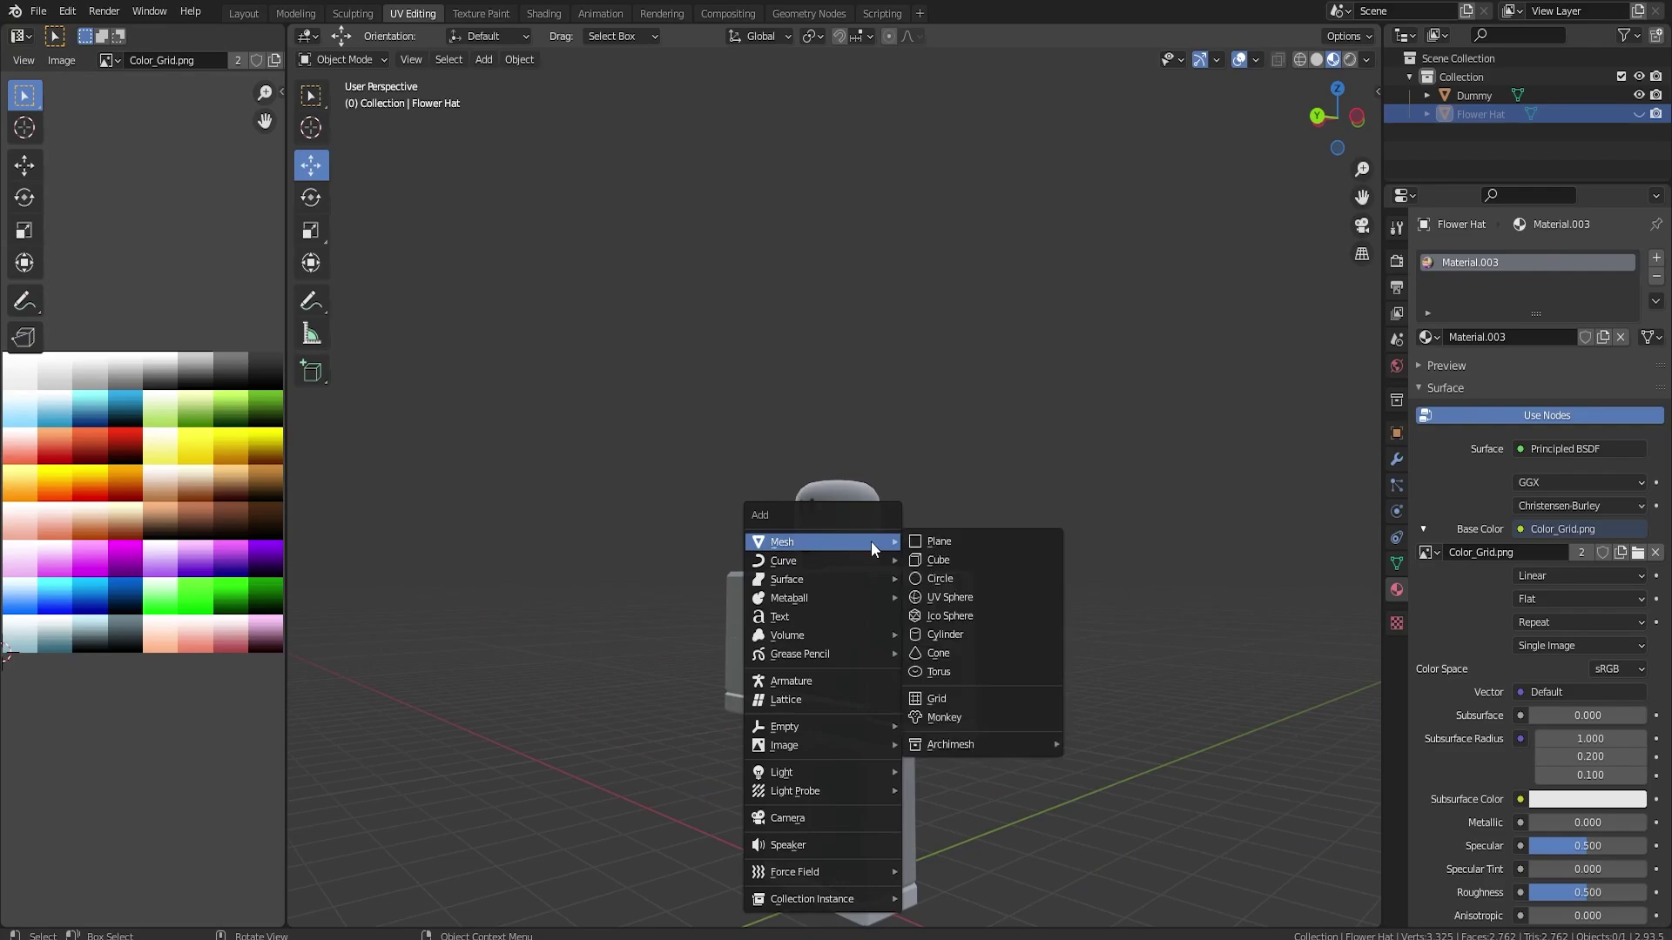
{"action": "mouse_move", "coordinate": [871, 541]}
{"action": "left_click", "coordinate": [965, 634]}
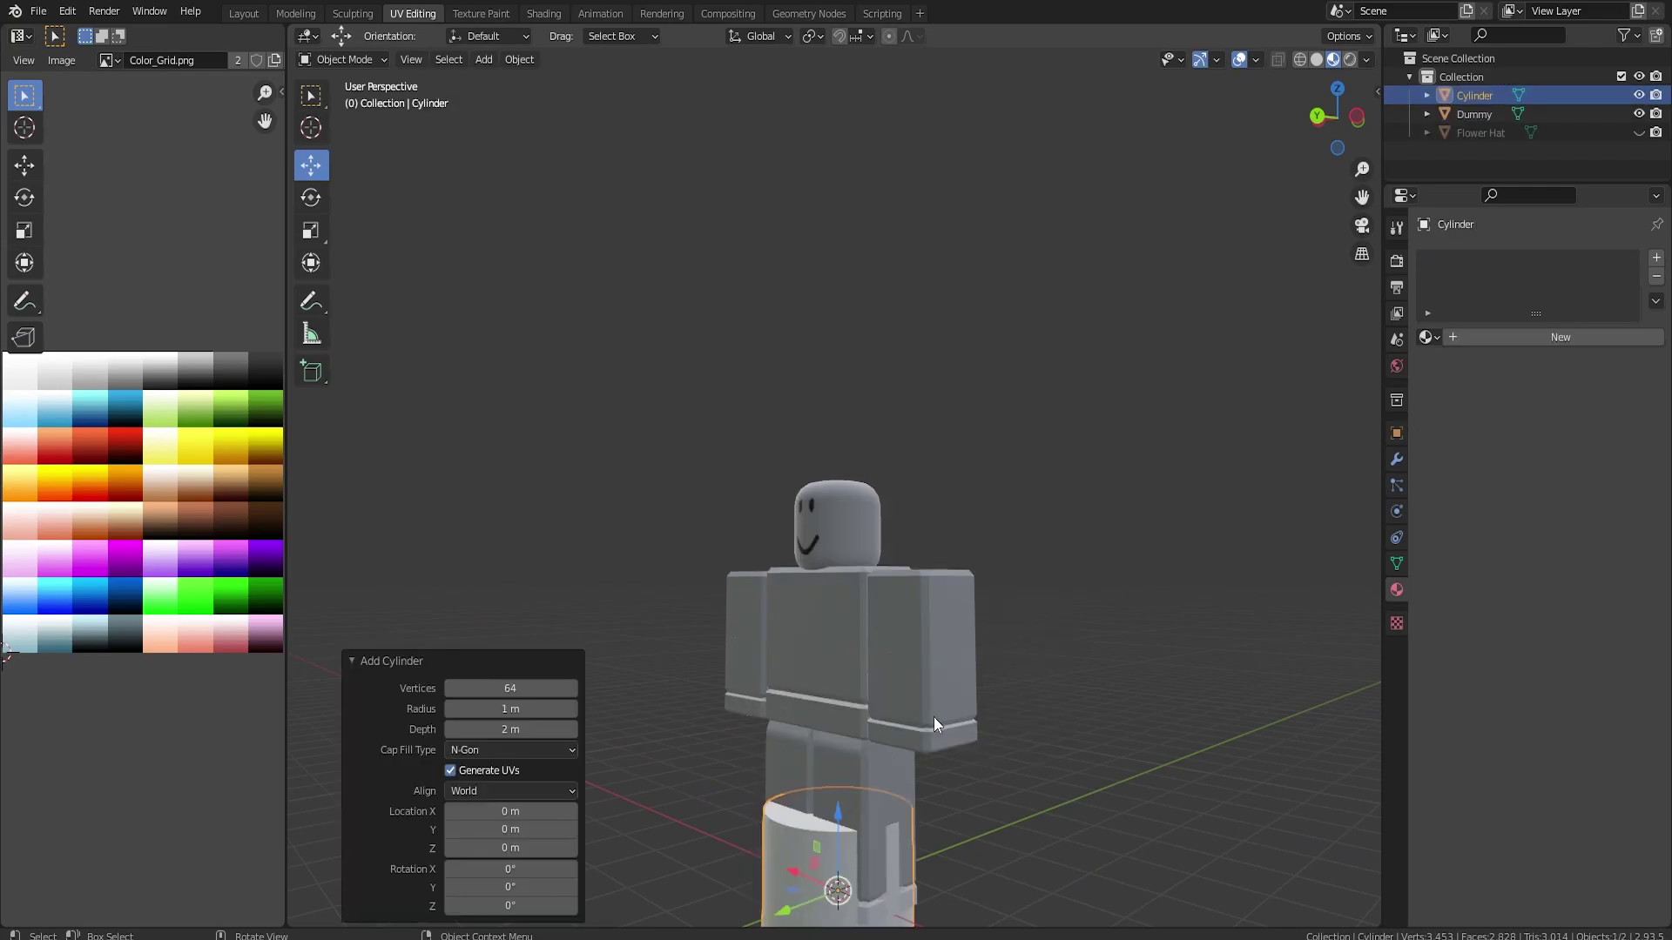
{"action": "left_click", "coordinate": [516, 689]}
{"action": "type", "text": "16"}
{"action": "key", "text": "Return"}
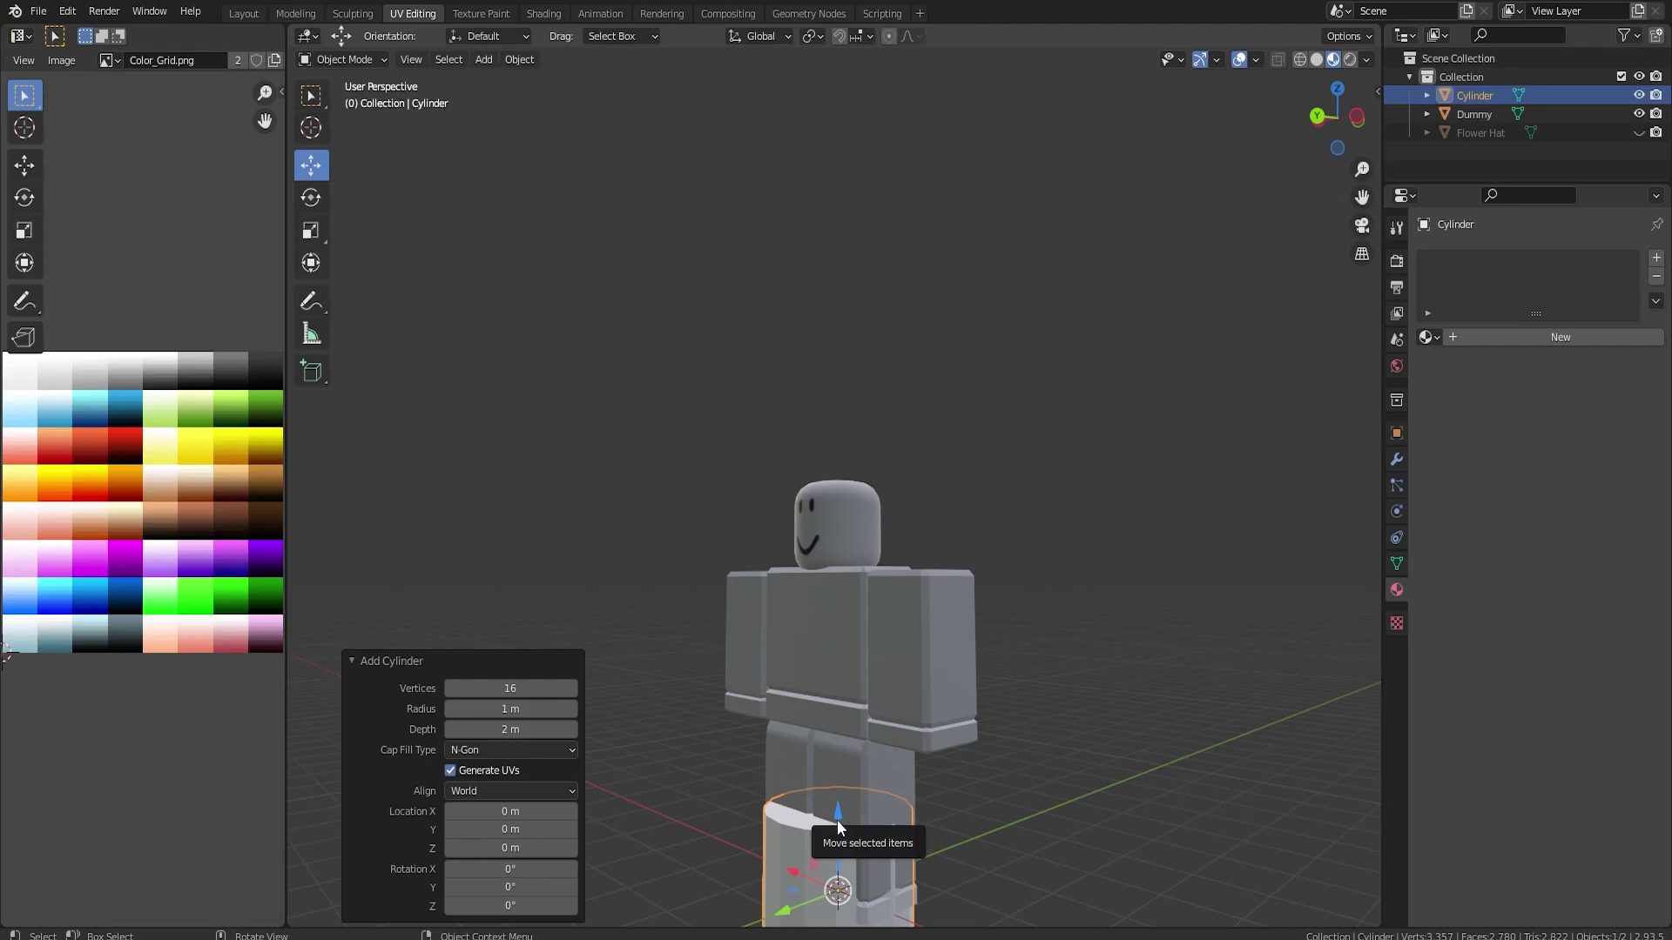
Raise the cylinder along Z to just above the dummy's head.
{"action": "left_click_drag", "start_coordinate": [837, 820], "coordinate": [961, 311]}
{"action": "middle_click_drag", "start_coordinate": [926, 391], "coordinate": [918, 500], "text": "shift"}
{"action": "scroll", "coordinate": [918, 500], "scroll_direction": "up", "scroll_amount": 6}
{"action": "middle_click_drag", "start_coordinate": [1005, 456], "coordinate": [894, 584], "text": "shift"}
Open the cylinder's mesh for editing in wireframe display.
{"action": "key", "text": "Tab"}
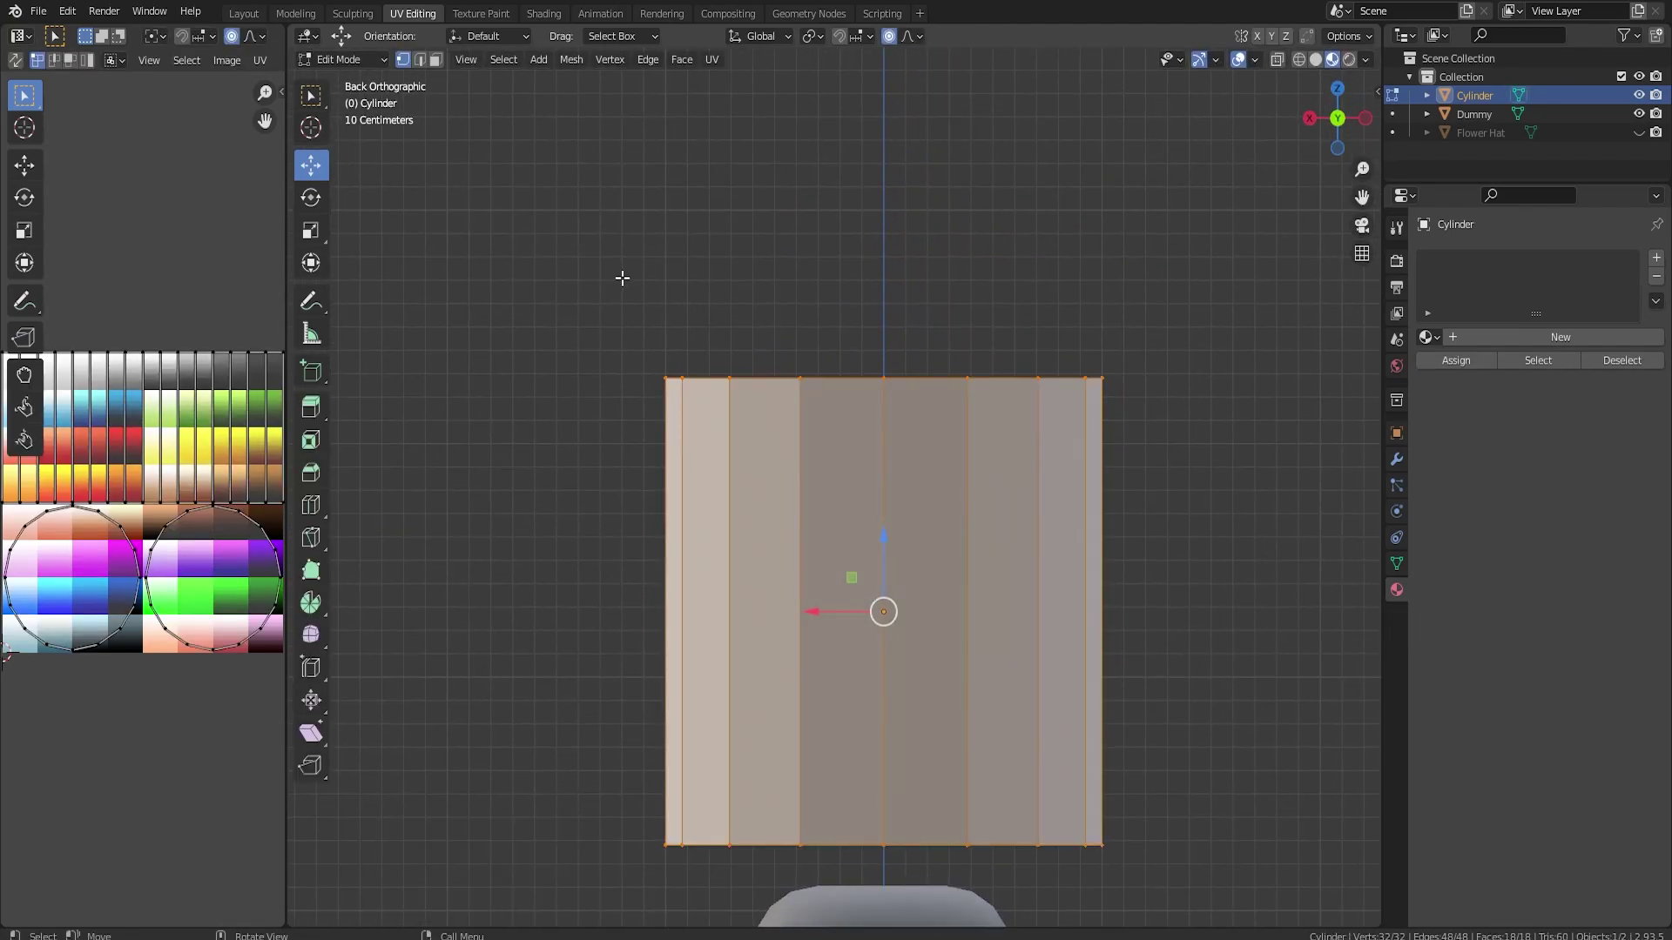
{"action": "key", "text": "z"}
{"action": "key", "text": "z"}
{"action": "left_click", "coordinate": [519, 316]}
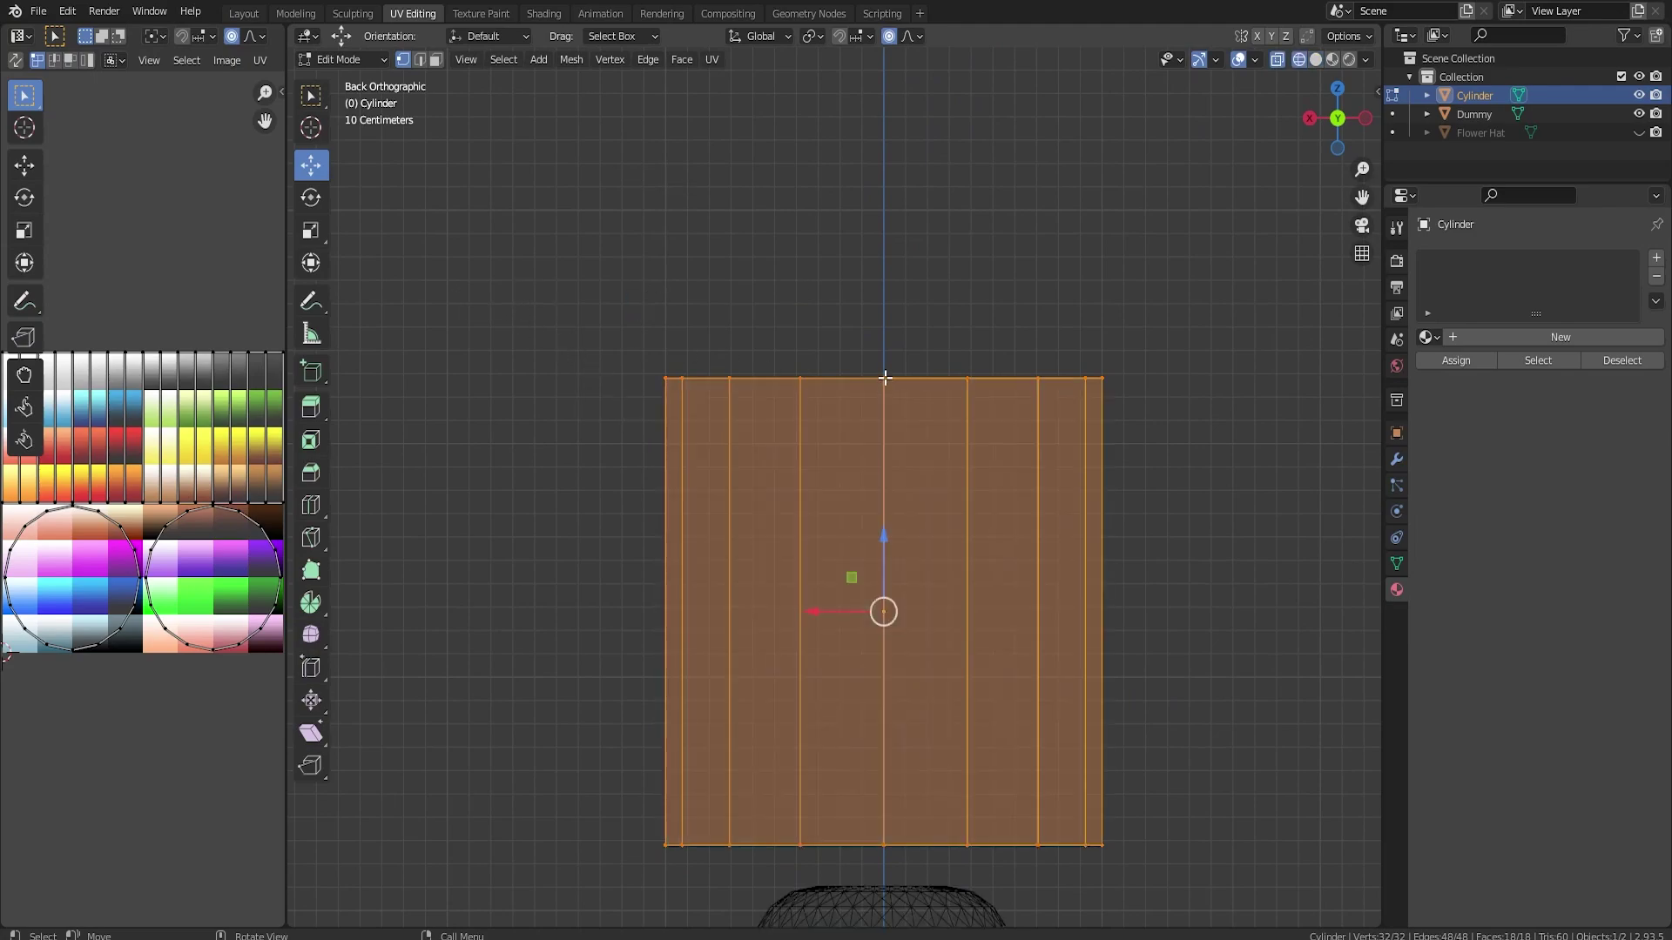
{"action": "left_click", "coordinate": [883, 379]}
{"action": "left_click_drag", "start_coordinate": [884, 315], "coordinate": [889, 322]}
{"action": "key", "text": "ctrl+z"}
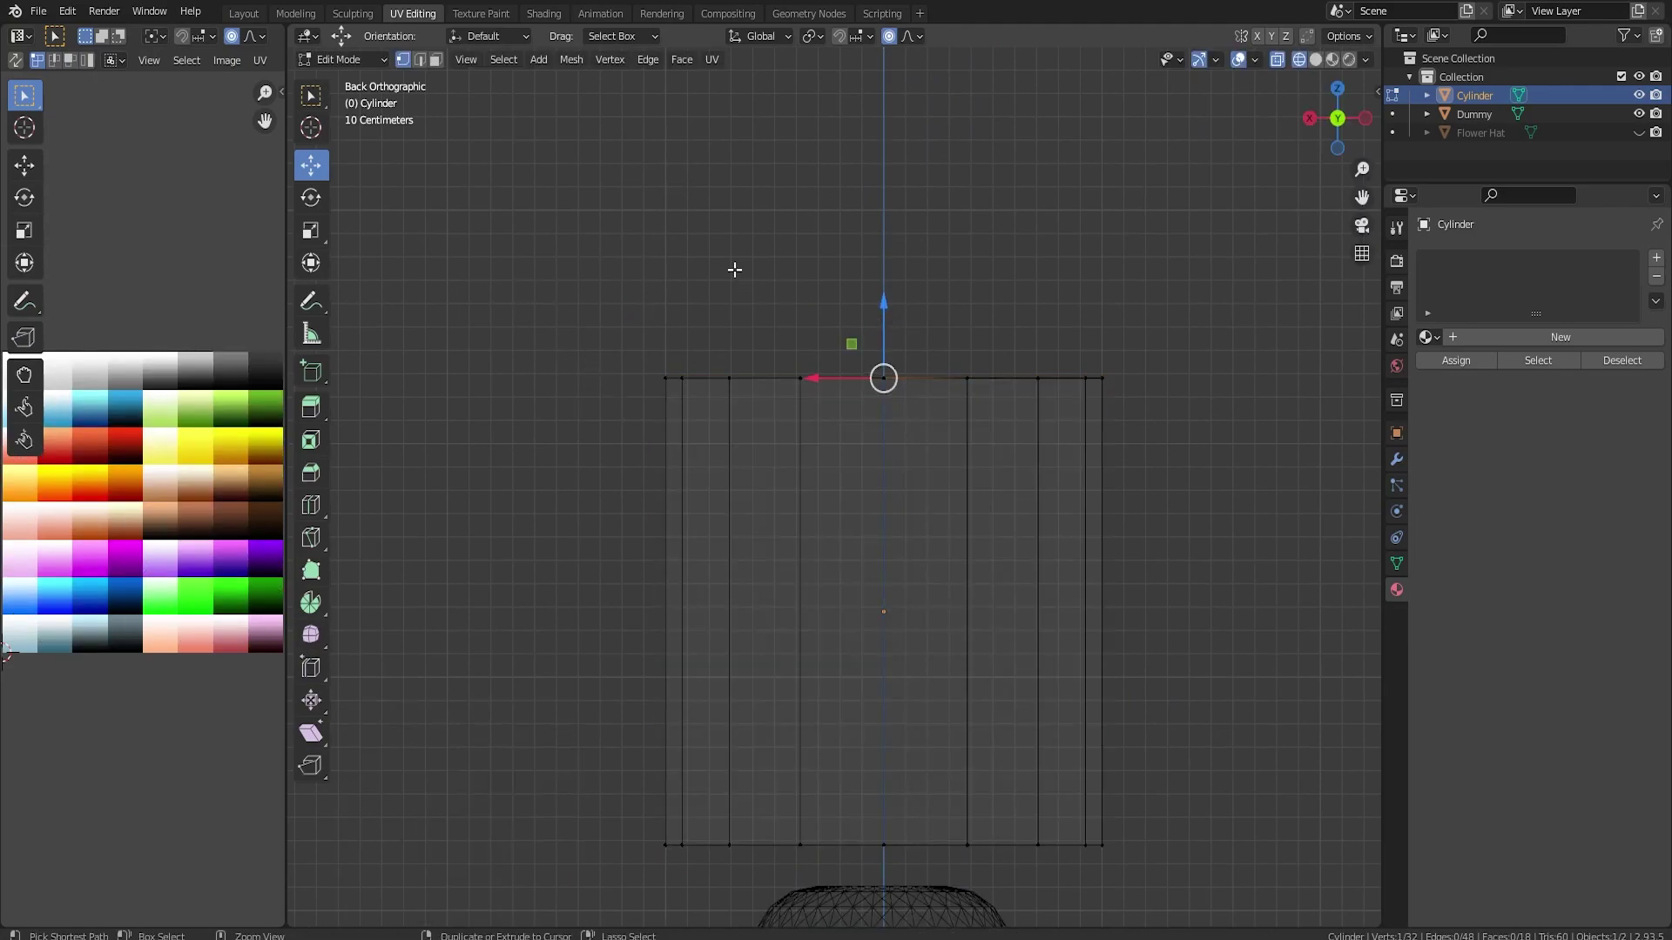
Lower the cylinder's top face along Z to flatten it into a thin disc, with proportional editing turned off.
{"action": "left_click", "coordinate": [435, 59]}
{"action": "left_click", "coordinate": [887, 383]}
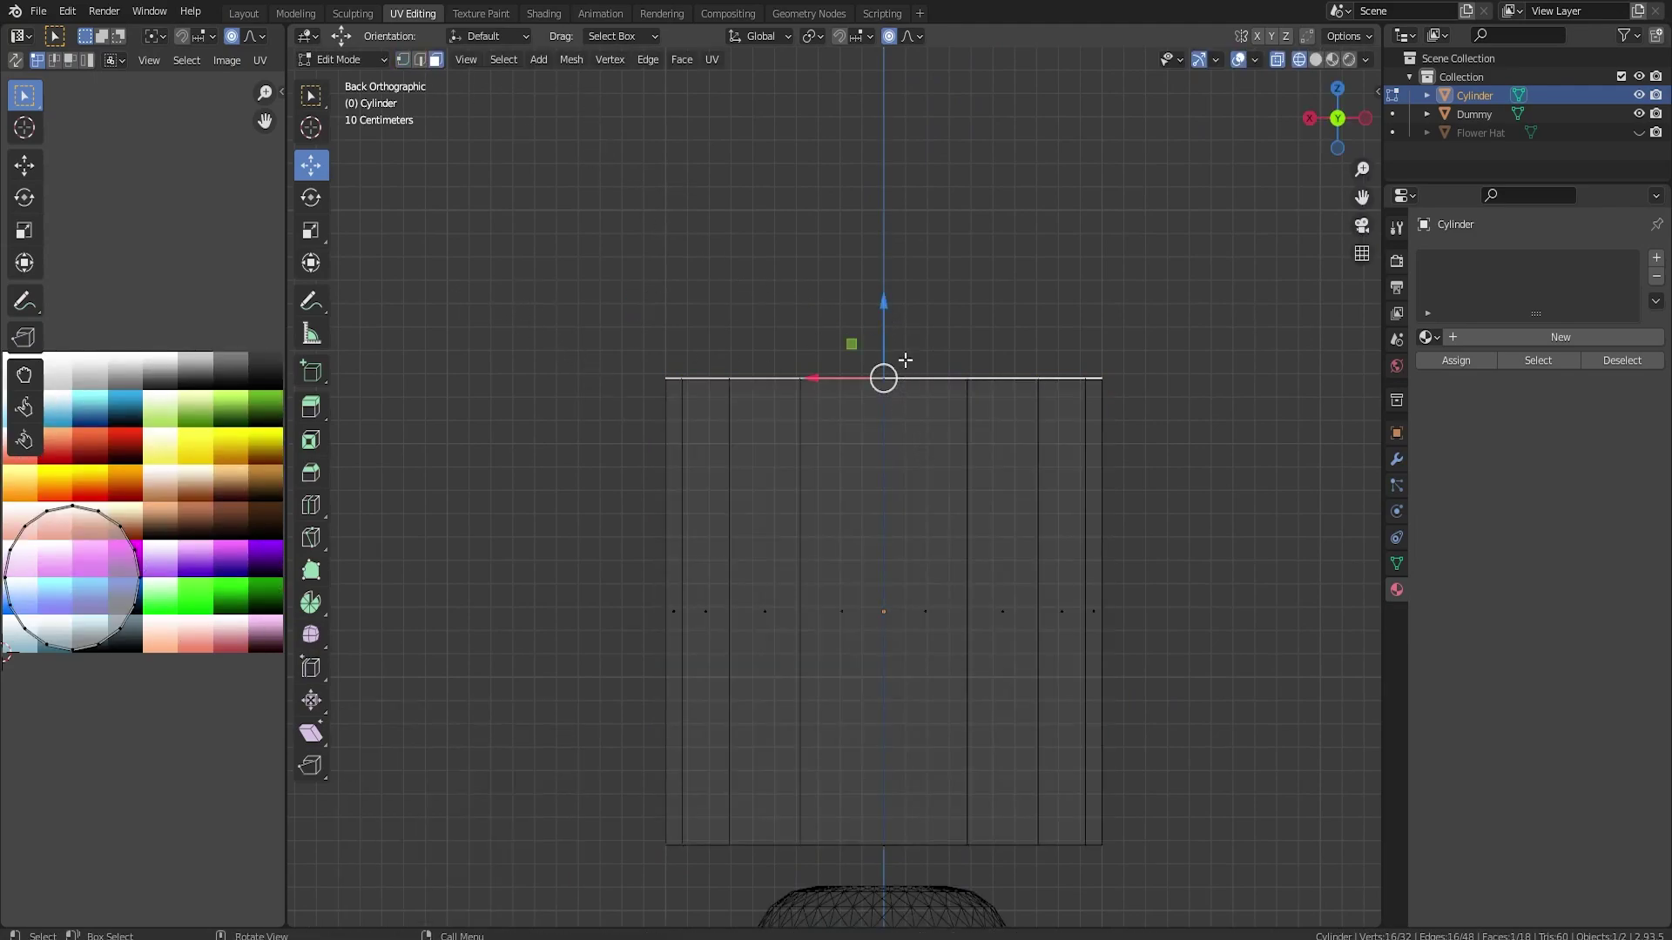
{"action": "left_click_drag", "start_coordinate": [884, 313], "coordinate": [870, 731]}
{"action": "left_click", "coordinate": [889, 36]}
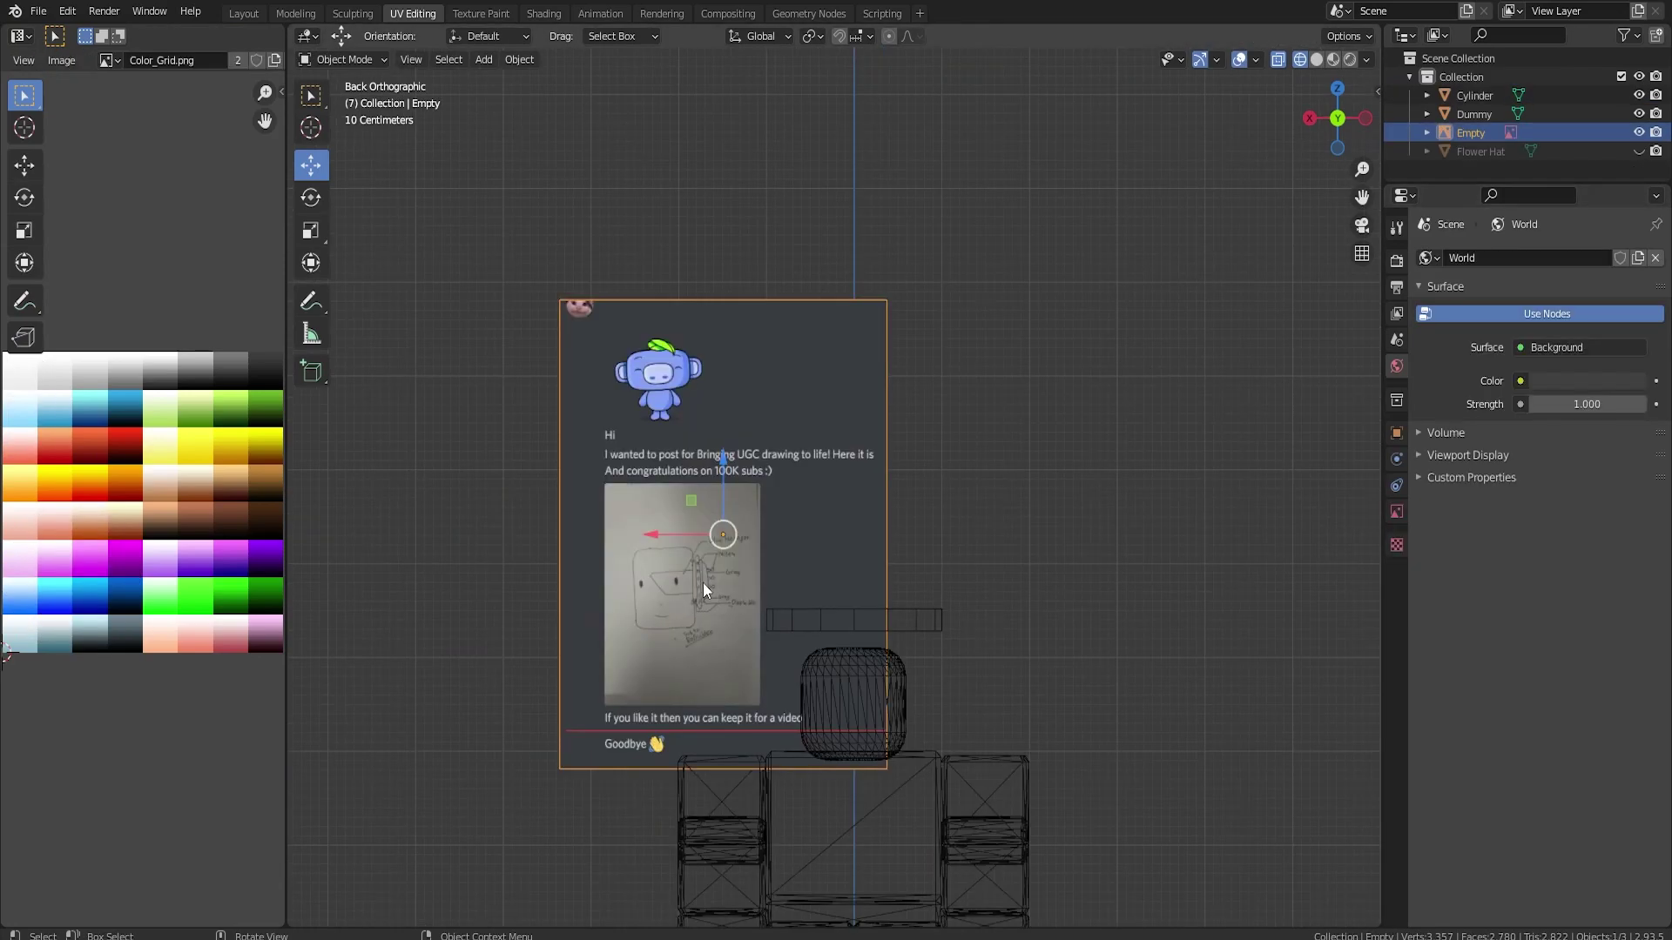
Place the reference image beside the dummy, moving it about -5.68 m and then about 1.22 m along X.
{"action": "key", "text": "g"}
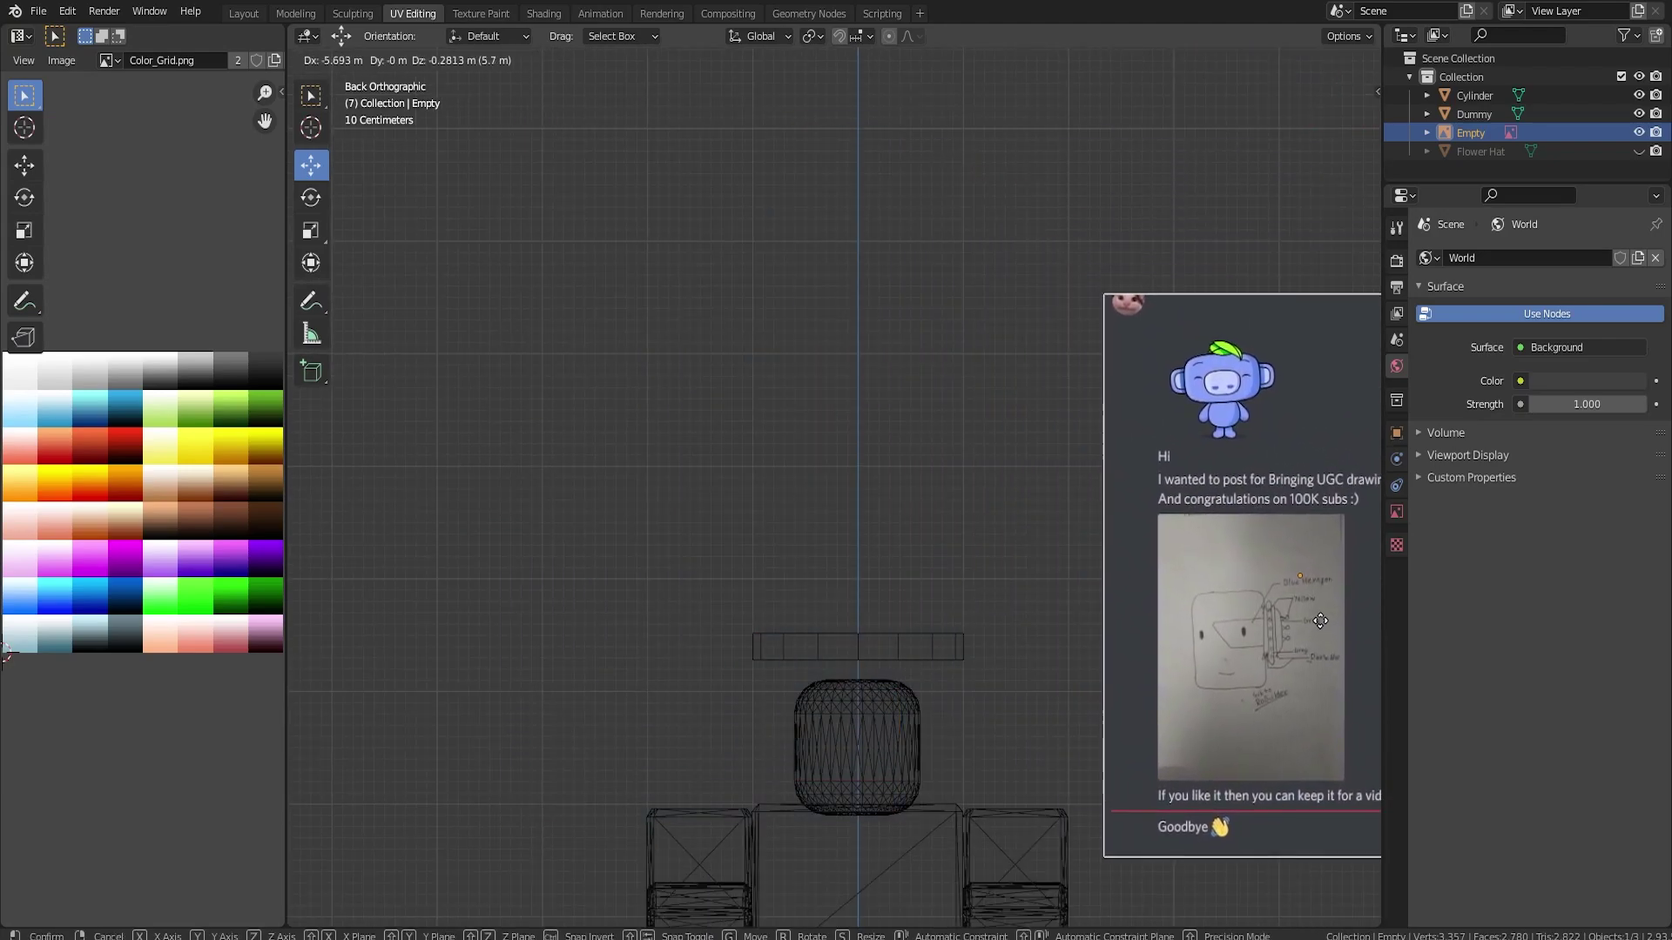
{"action": "left_click", "coordinate": [1273, 644]}
{"action": "scroll", "coordinate": [1205, 710], "scroll_direction": "up", "scroll_amount": 1}
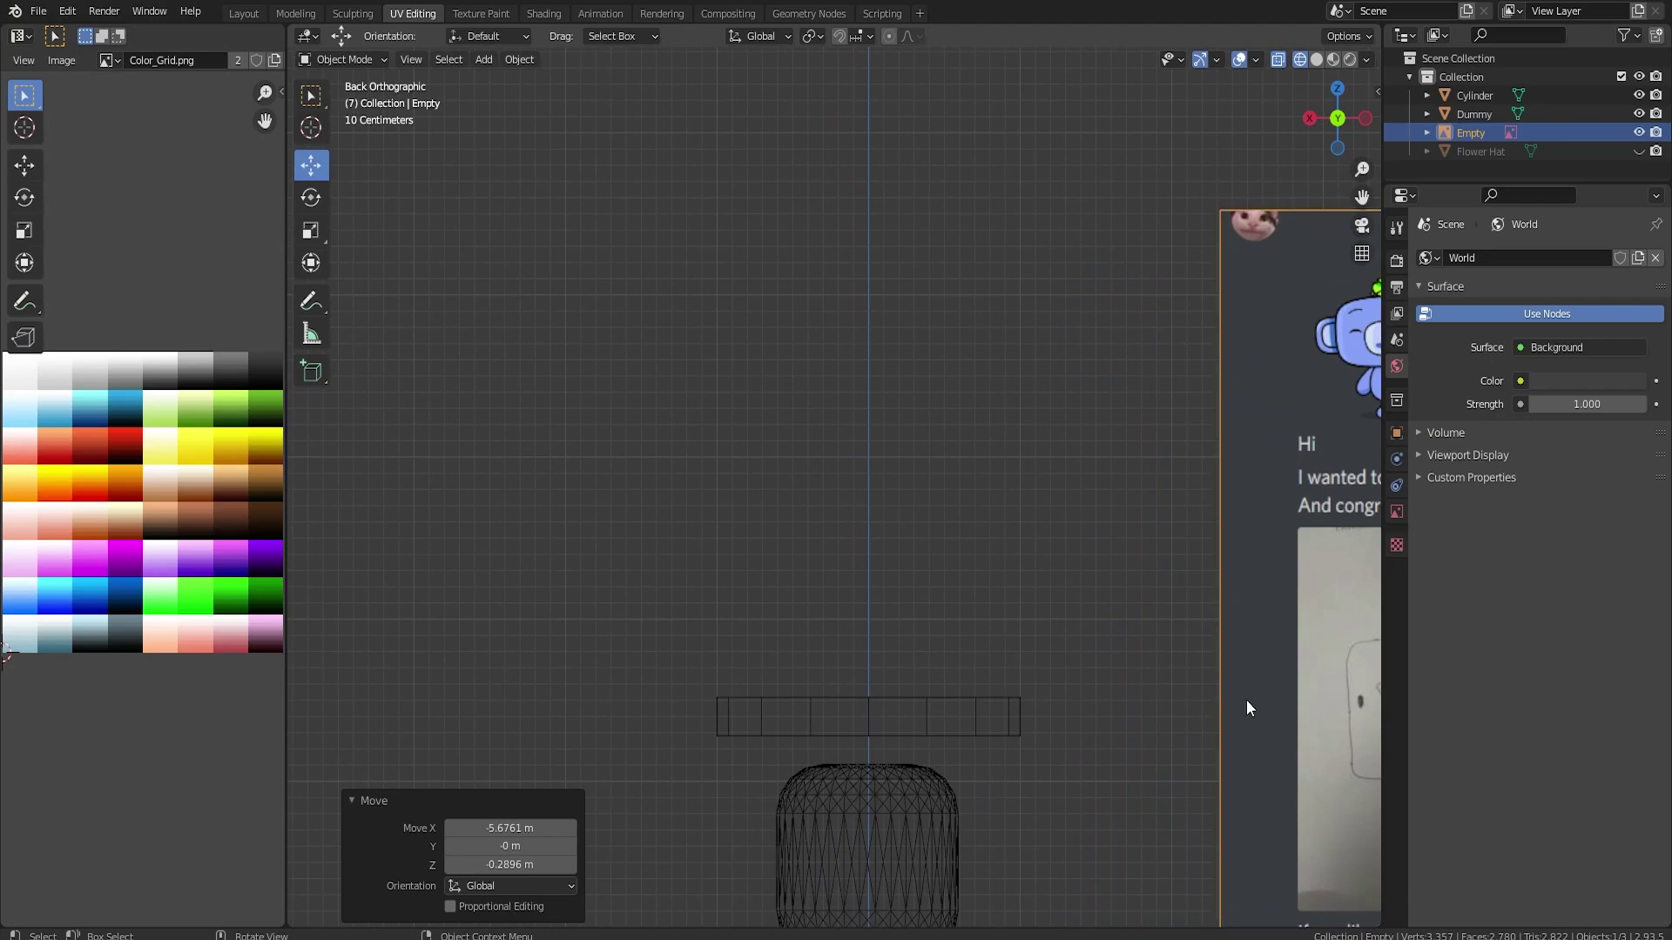
{"action": "key", "text": "g"}
{"action": "left_click", "coordinate": [1060, 615]}
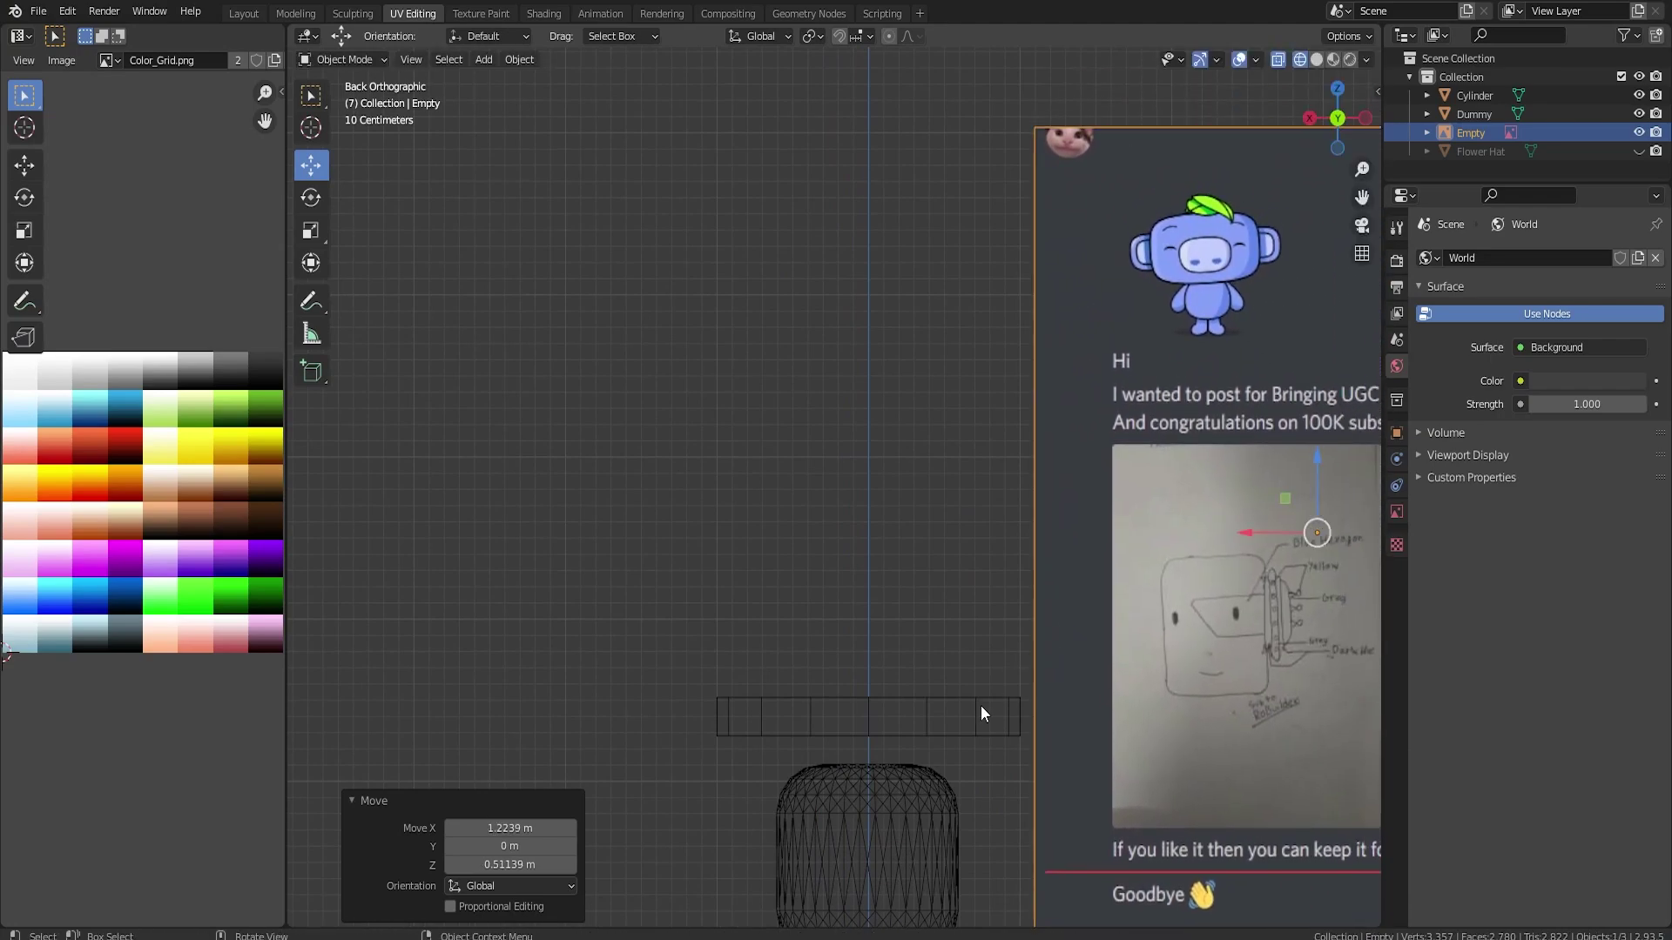
Add two evenly spaced edge loops around the disc's side and scale them by 1.060 to bulge the rim.
{"action": "left_click", "coordinate": [870, 716]}
{"action": "key", "text": "Tab"}
{"action": "scroll", "coordinate": [892, 728], "scroll_direction": "up", "scroll_amount": 1}
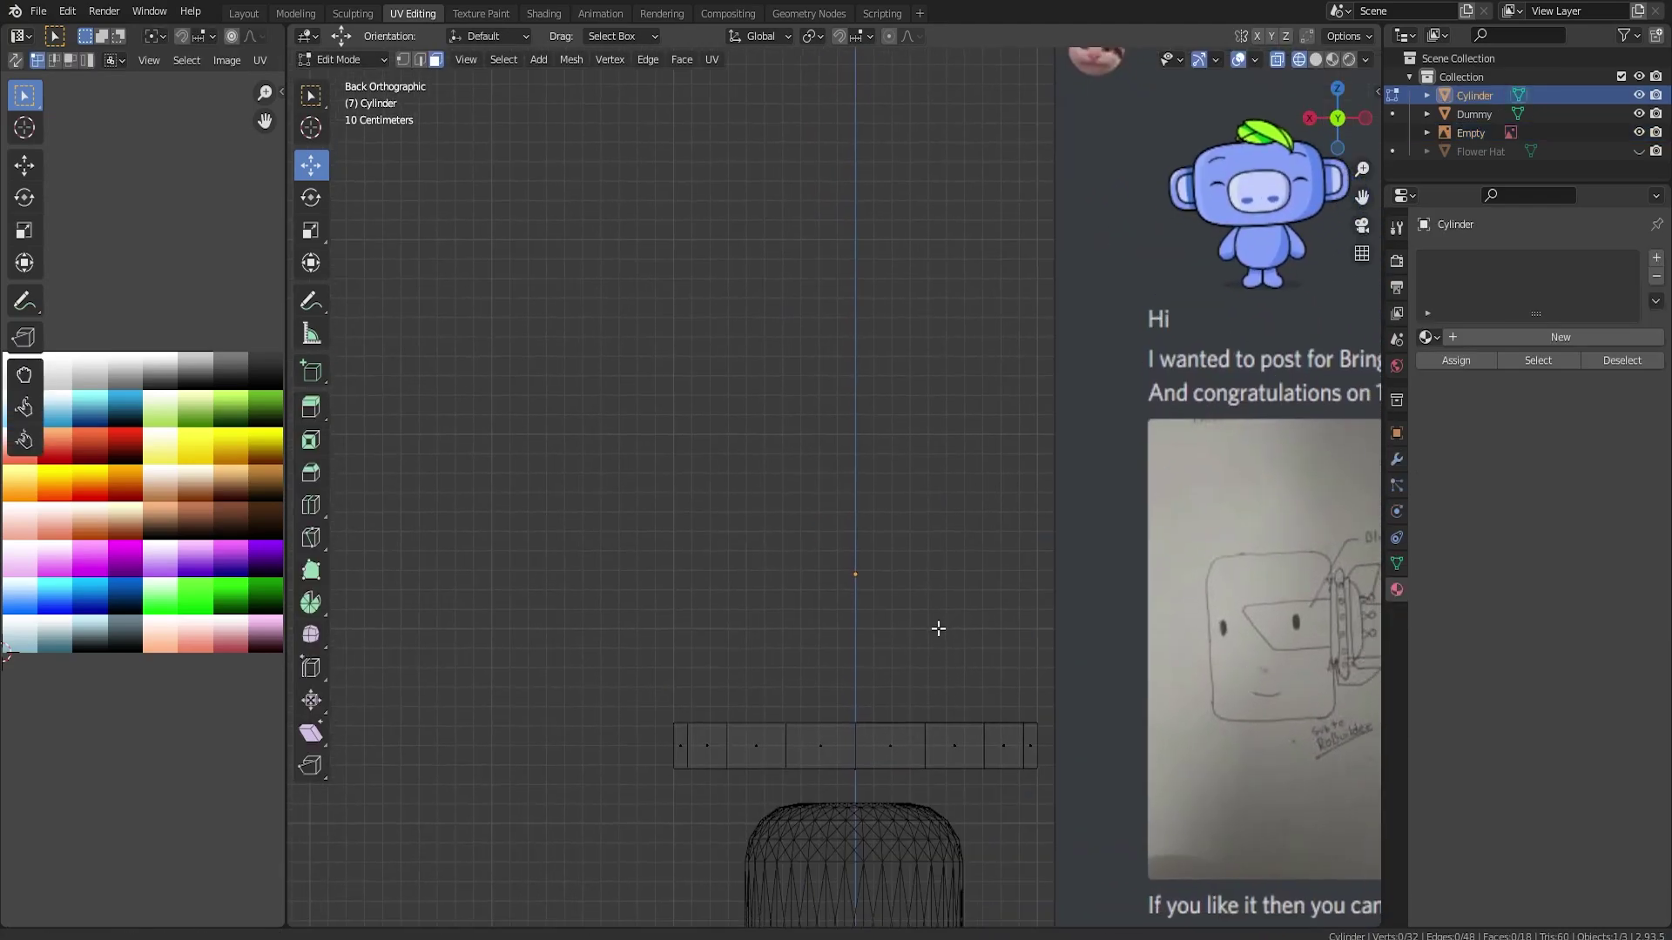
{"action": "middle_click_drag", "start_coordinate": [938, 629], "coordinate": [880, 526], "text": "shift"}
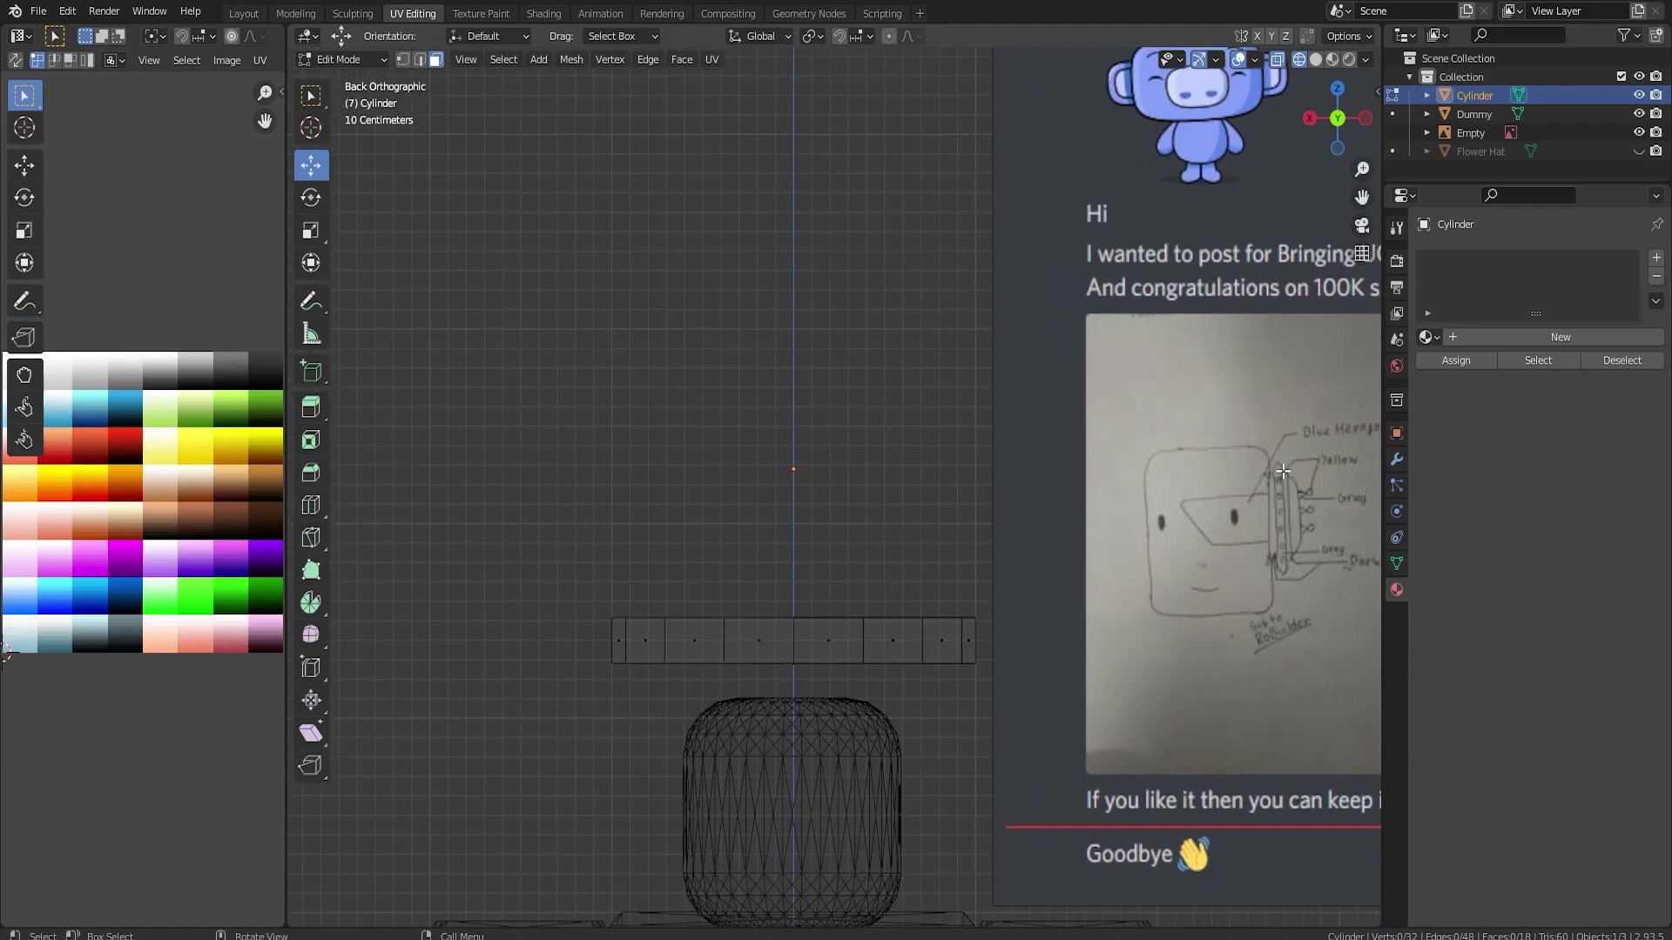
{"action": "key", "text": "ctrl+r"}
{"action": "scroll", "coordinate": [942, 641], "scroll_direction": "up", "scroll_amount": 1}
{"action": "left_click", "coordinate": [942, 641]}
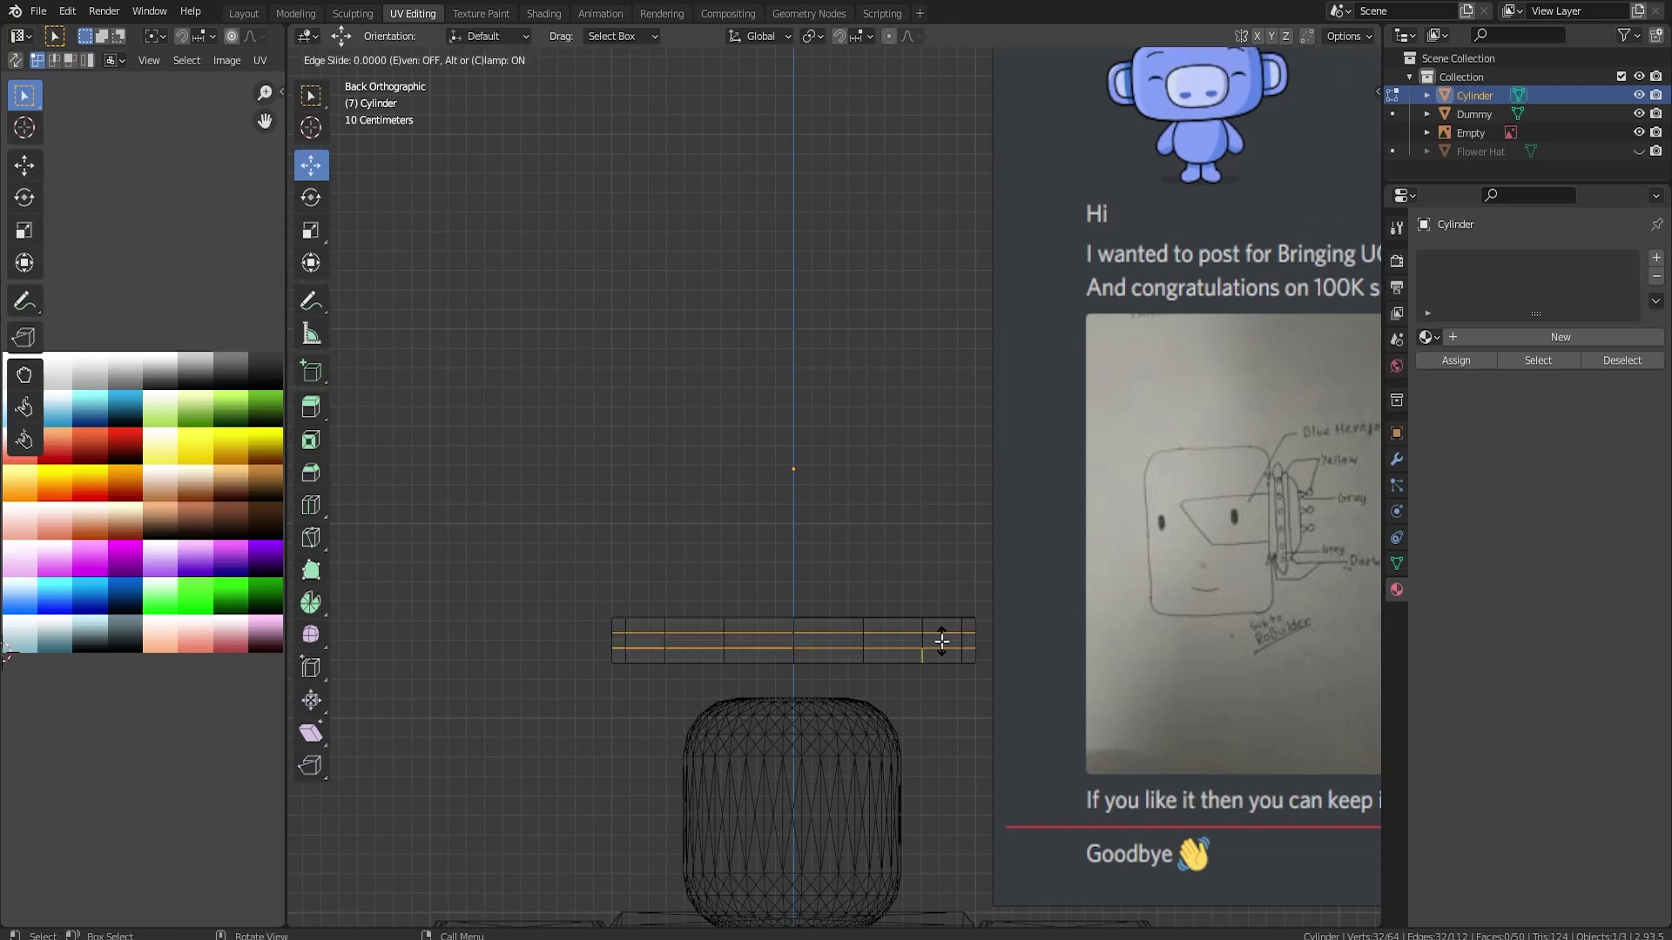
{"action": "right_click", "coordinate": [942, 641]}
{"action": "key", "text": "s"}
{"action": "left_click", "coordinate": [1097, 665]}
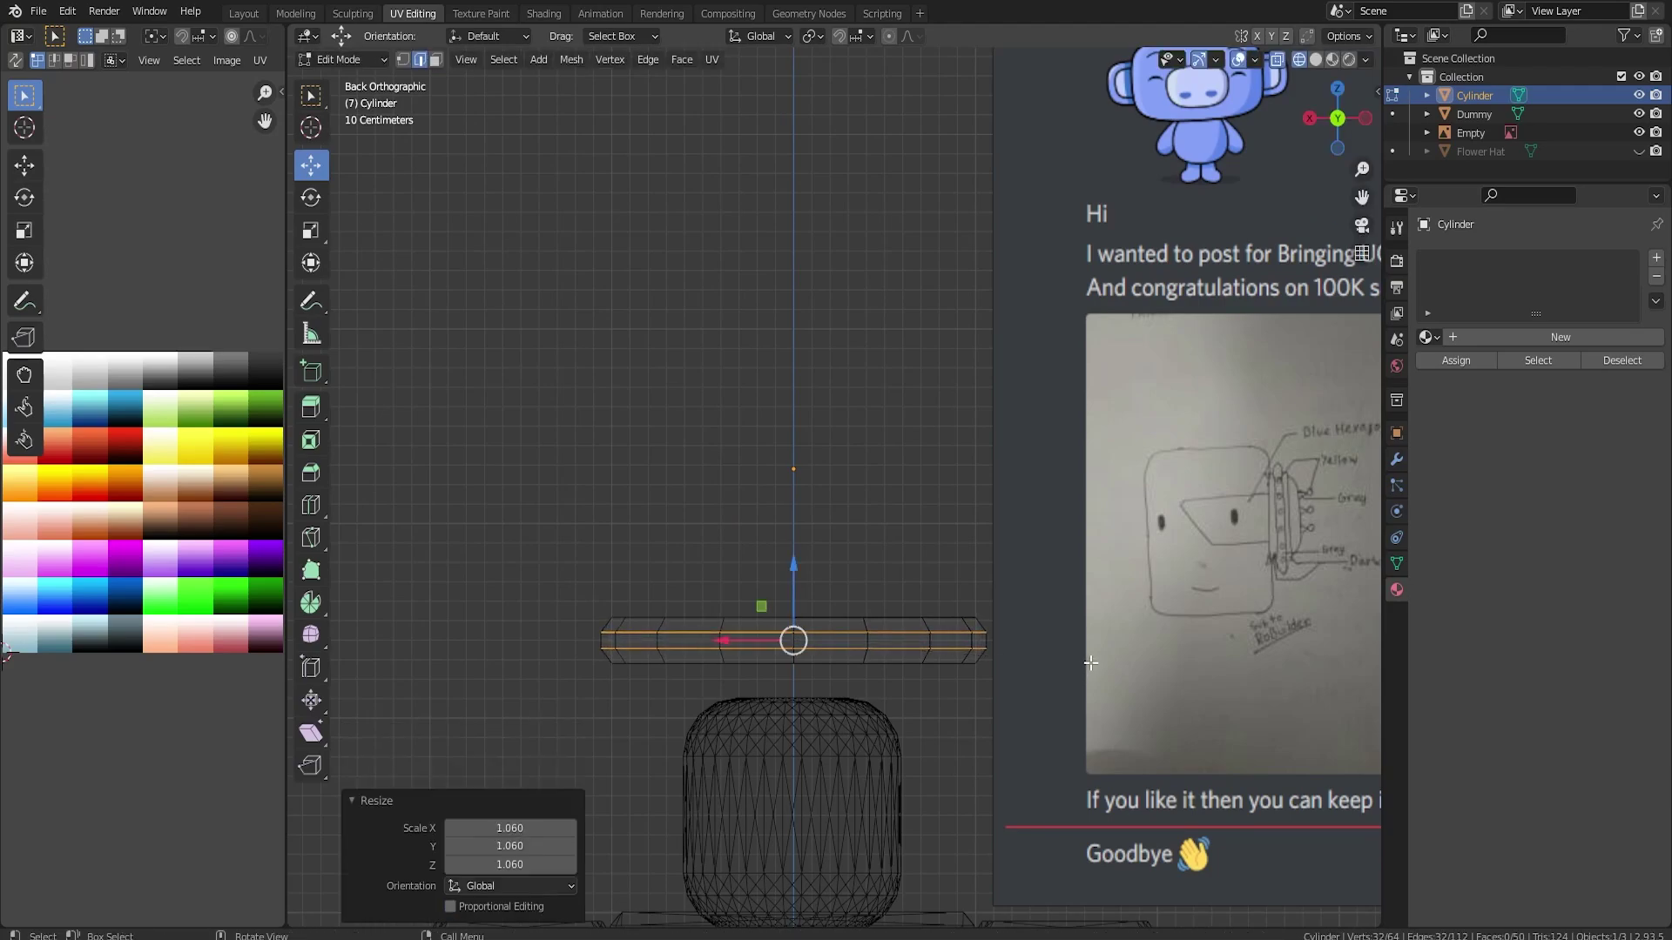
Select only the disc's top face and return to the straight back view.
{"action": "middle_click_drag", "start_coordinate": [834, 567], "coordinate": [834, 578]}
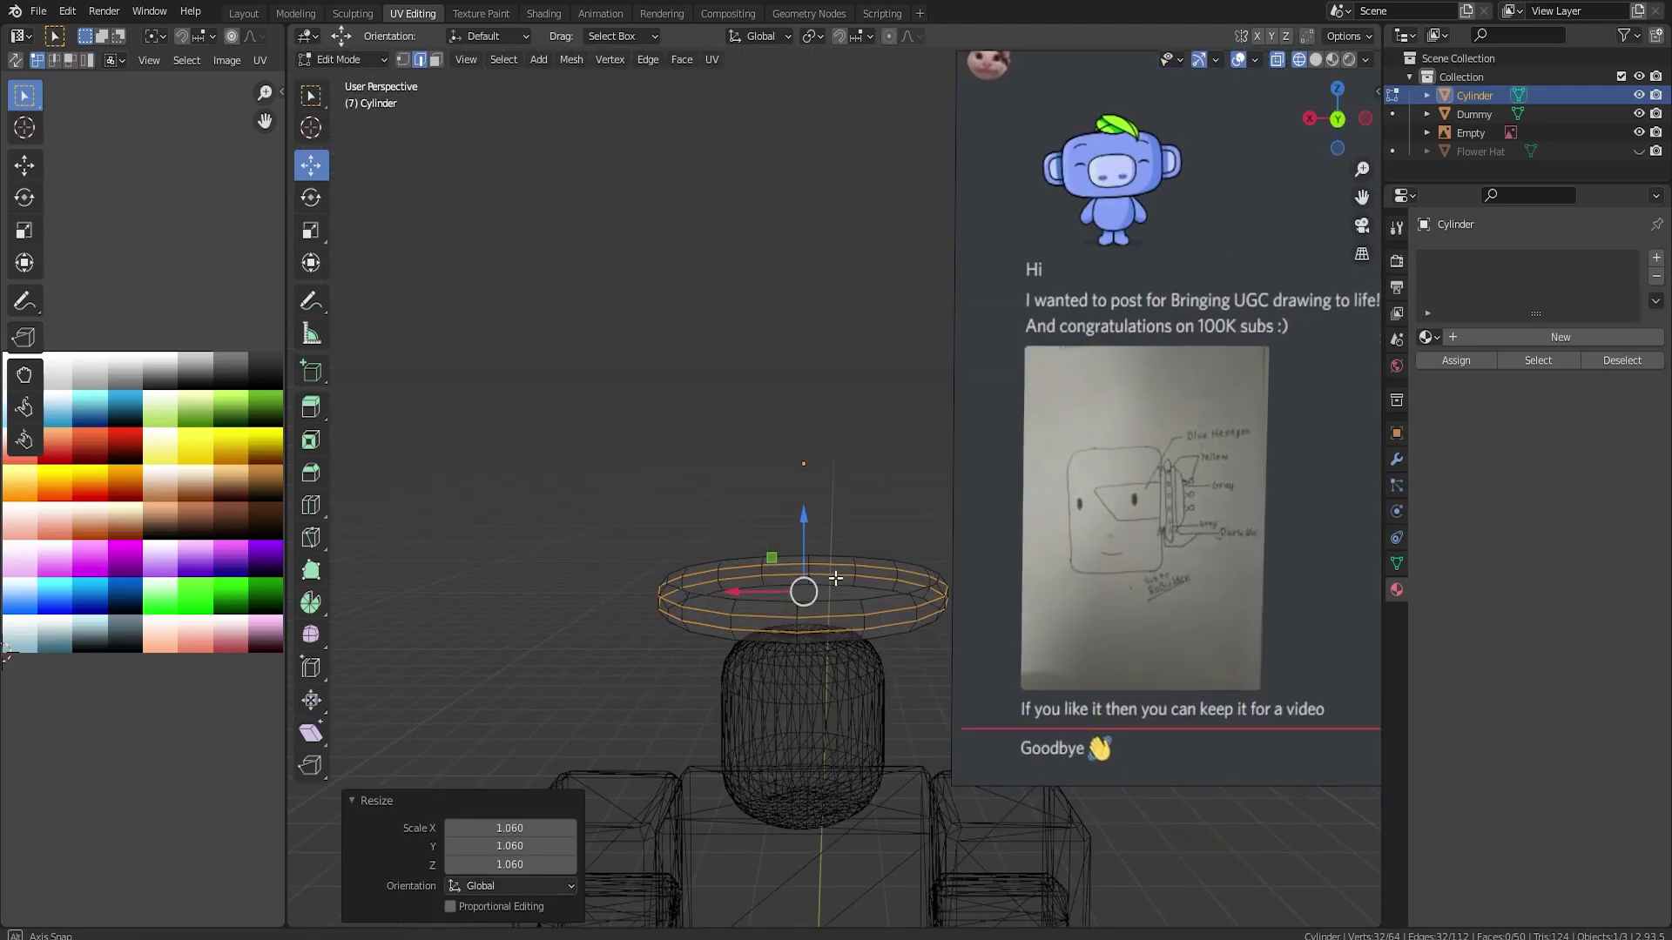
{"action": "left_click", "coordinate": [832, 571]}
{"action": "left_click", "coordinate": [436, 59]}
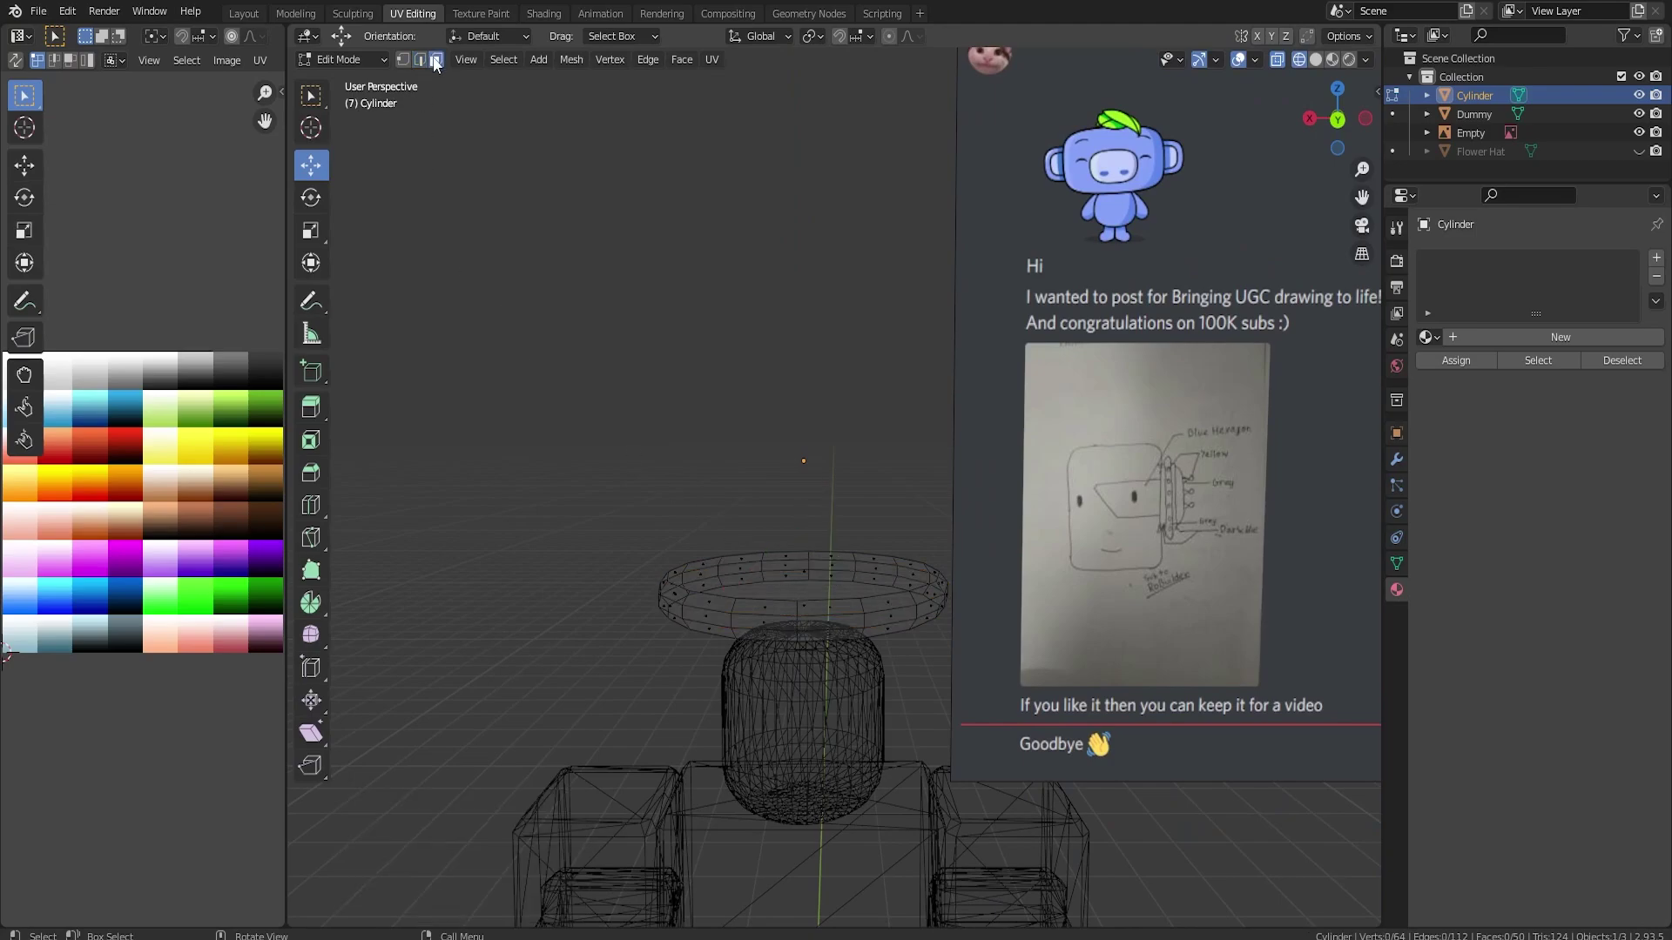
{"action": "left_click", "coordinate": [792, 567]}
{"action": "key", "text": "ctrl+KP_1"}
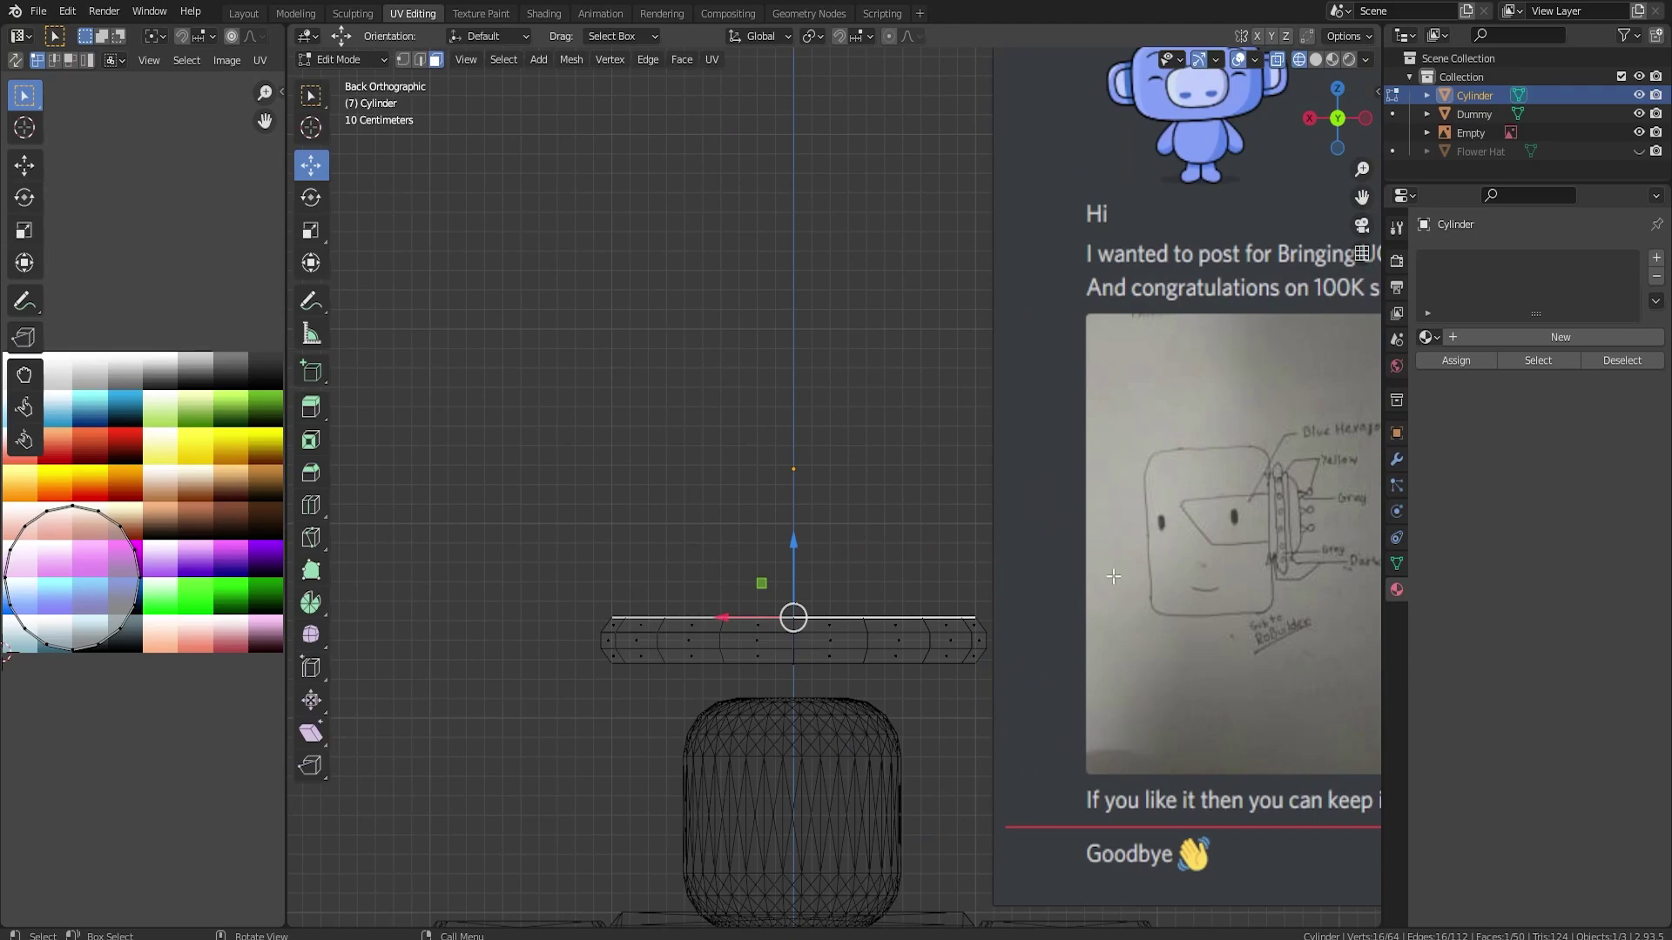
{"action": "key", "text": "e"}
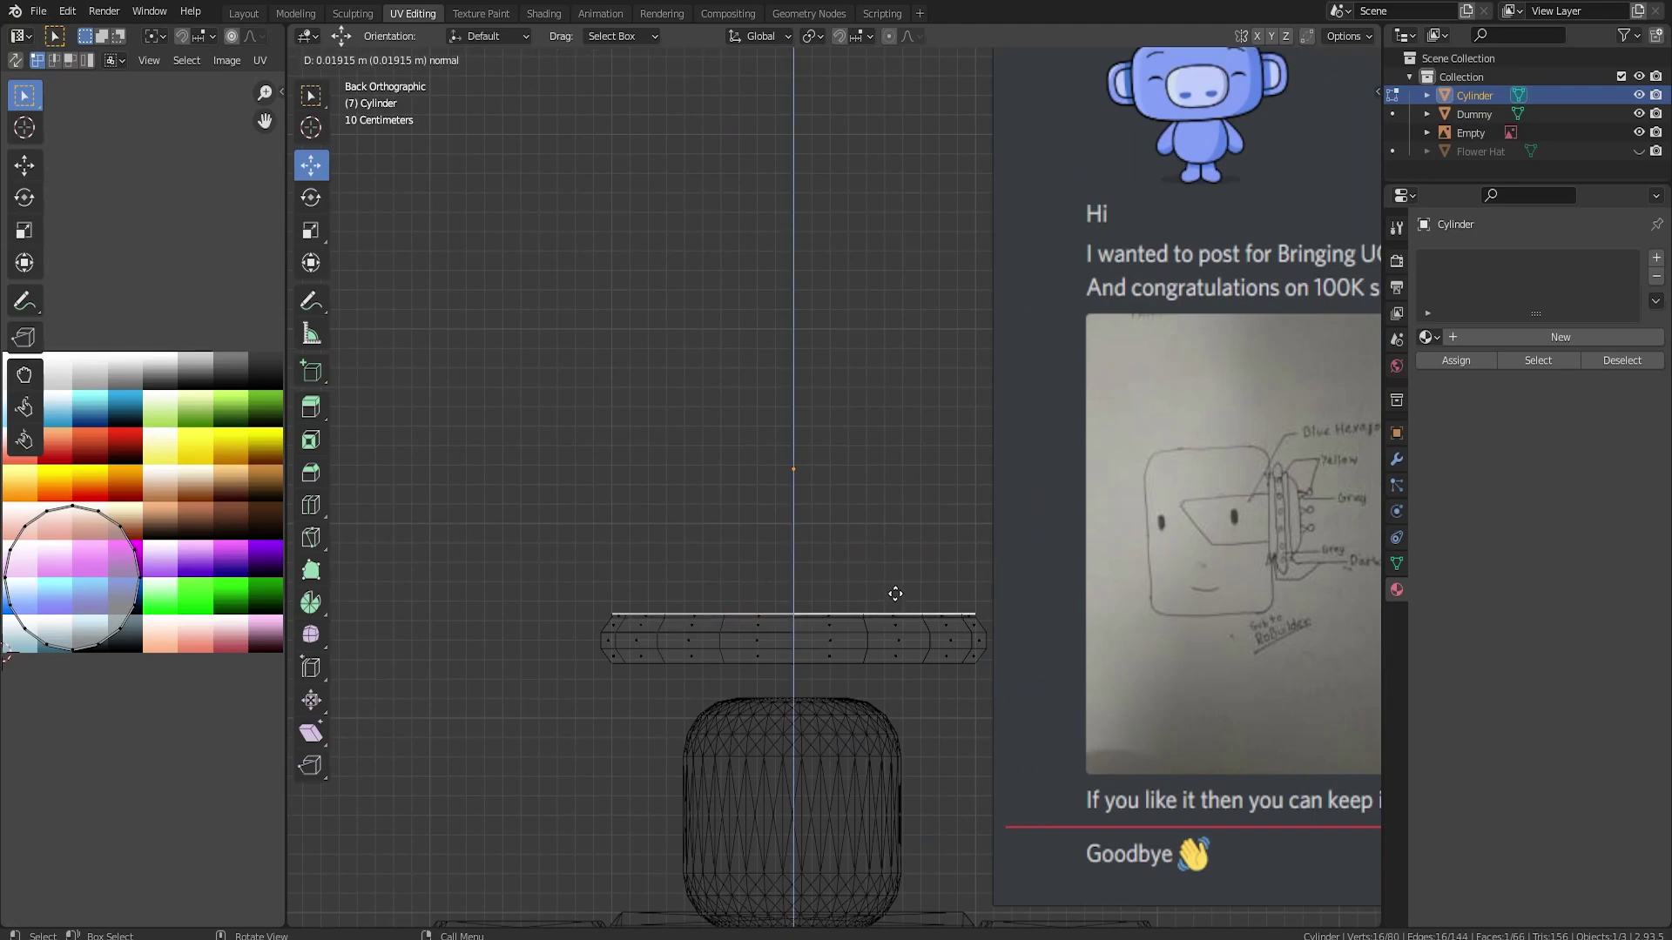
{"action": "right_click", "coordinate": [899, 586]}
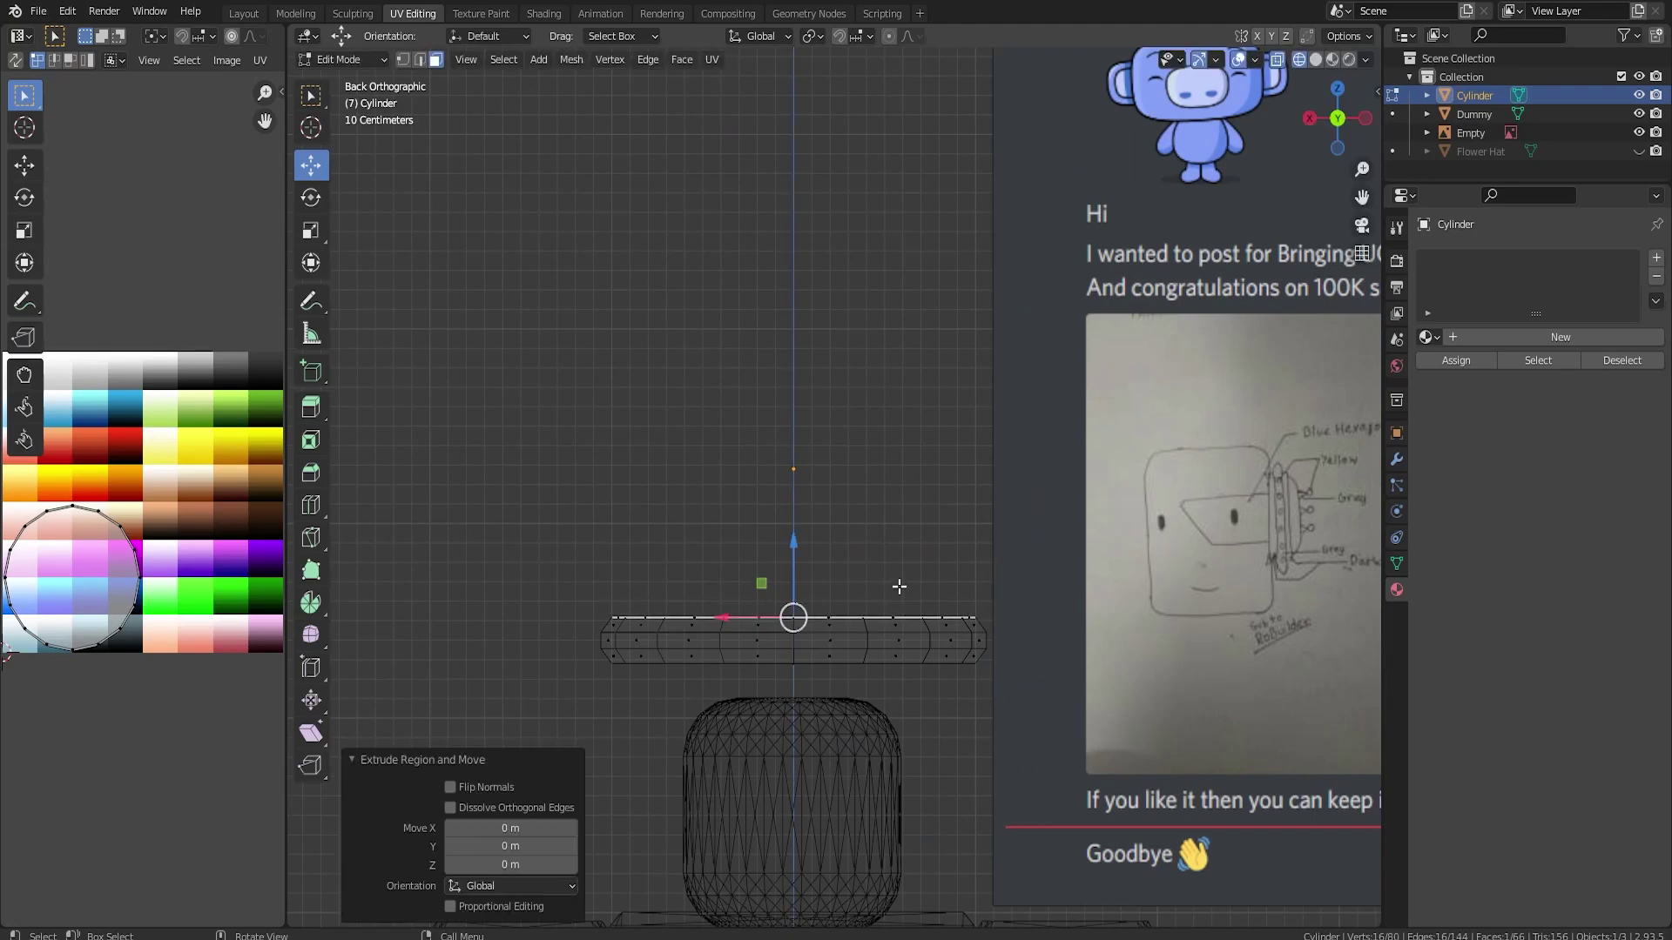
{"action": "key", "text": "ctrl+z"}
Inset the disc's top face by about 0.078 m and extrude it up about 0.153 m to form a second tier.
{"action": "middle_click_drag", "start_coordinate": [926, 578], "coordinate": [929, 612]}
{"action": "key", "text": "i"}
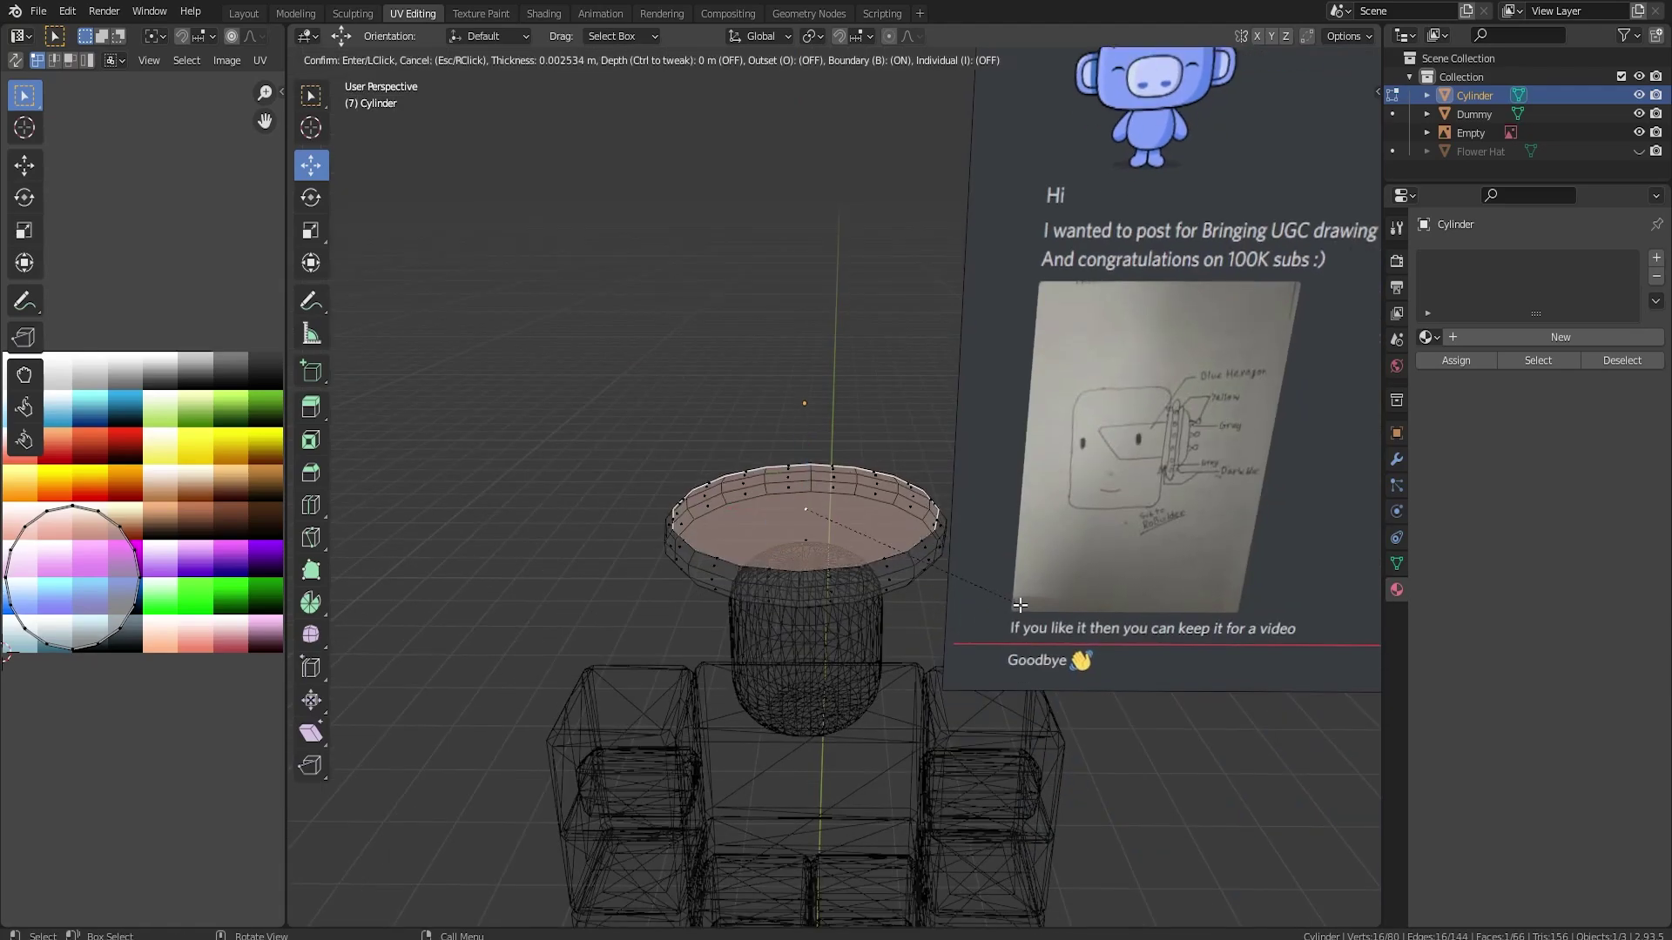
{"action": "left_click", "coordinate": [1012, 599]}
{"action": "key", "text": "ctrl+KP_1"}
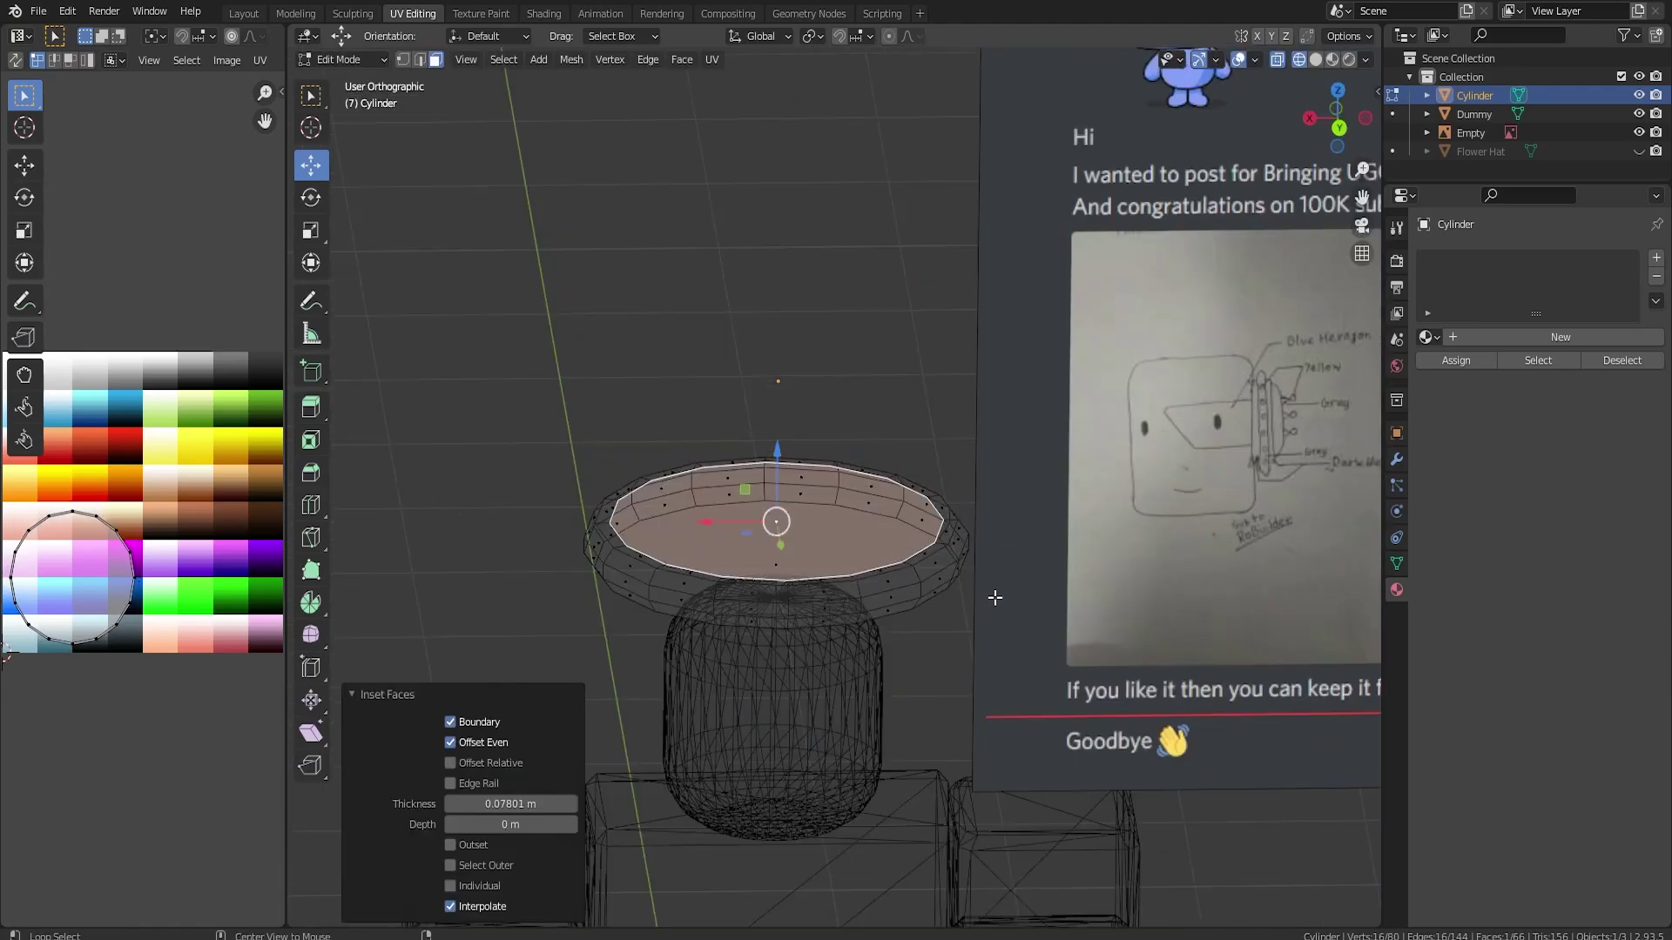
{"action": "scroll", "coordinate": [861, 603], "scroll_direction": "up", "scroll_amount": 3}
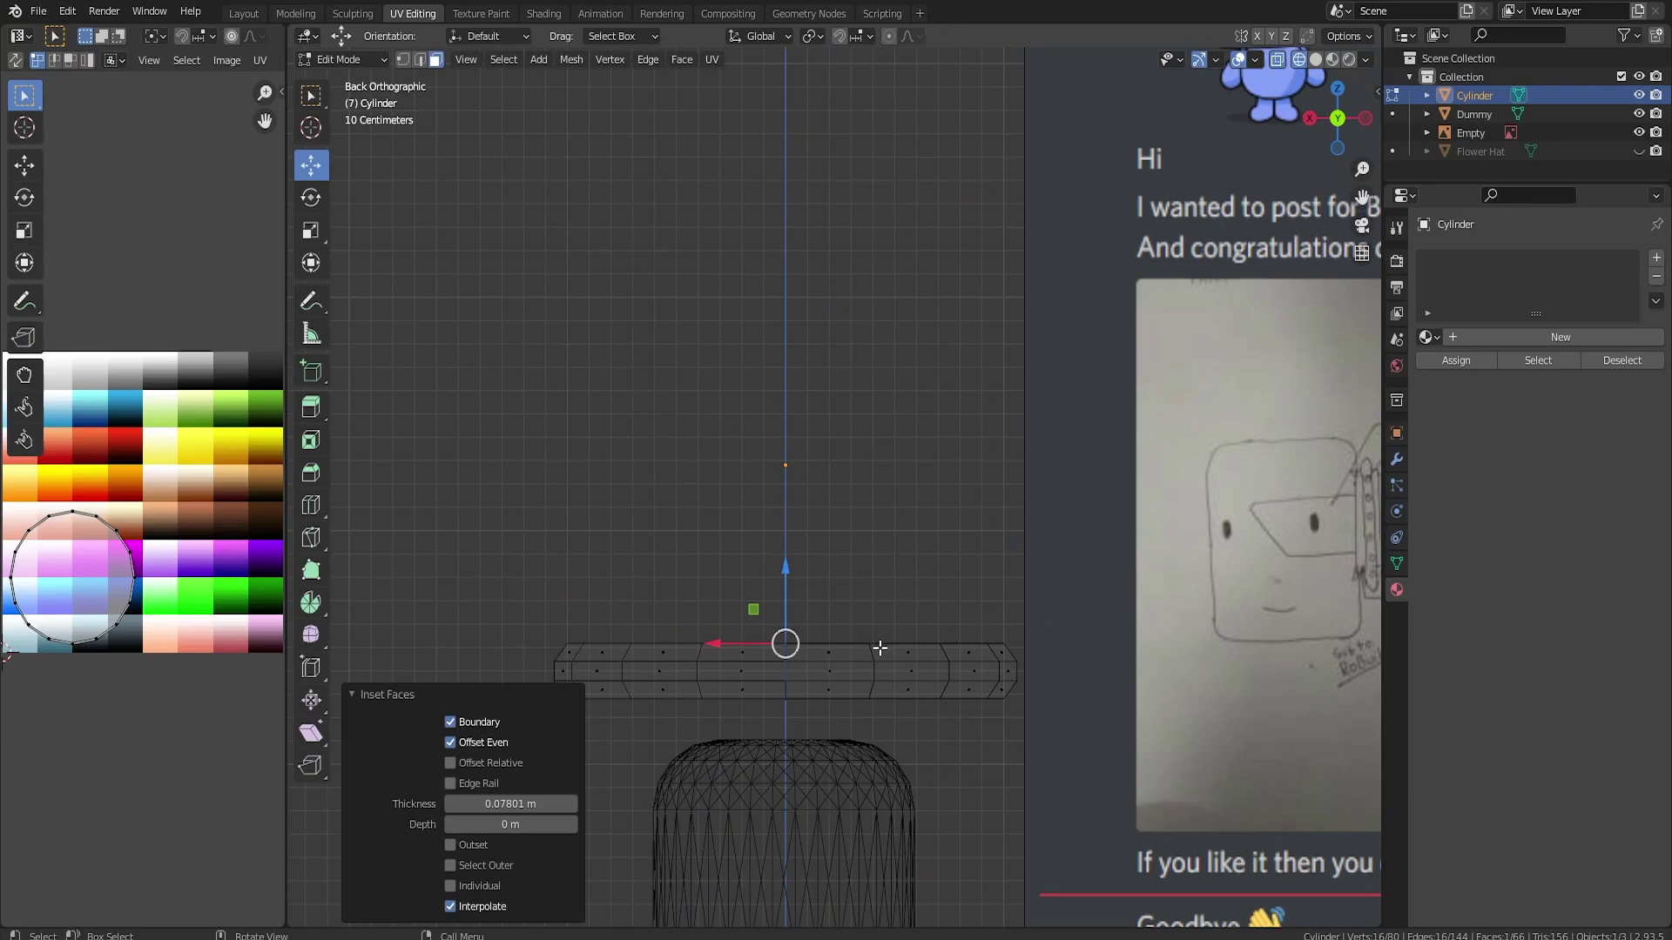
{"action": "scroll", "coordinate": [1019, 618], "scroll_direction": "down", "scroll_amount": 1}
{"action": "key", "text": "e"}
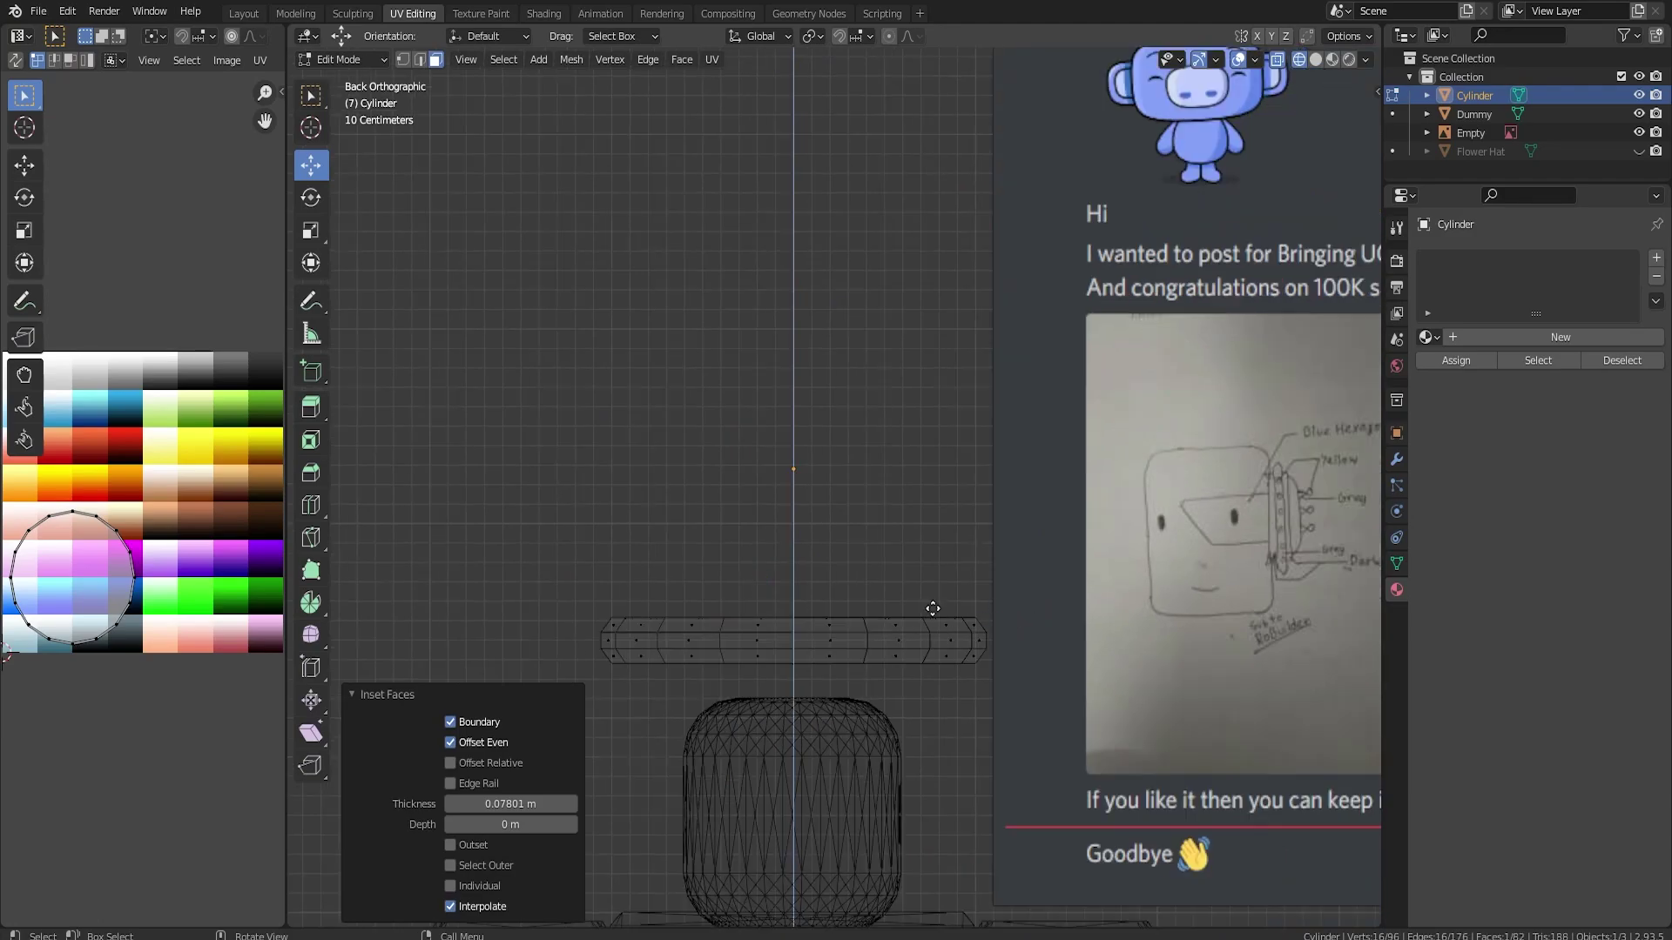
{"action": "left_click", "coordinate": [937, 578]}
Add one centred edge loop around the second tier, scale it by 1.050 and bevel it slightly to bulge the side.
{"action": "key", "text": "ctrl+r"}
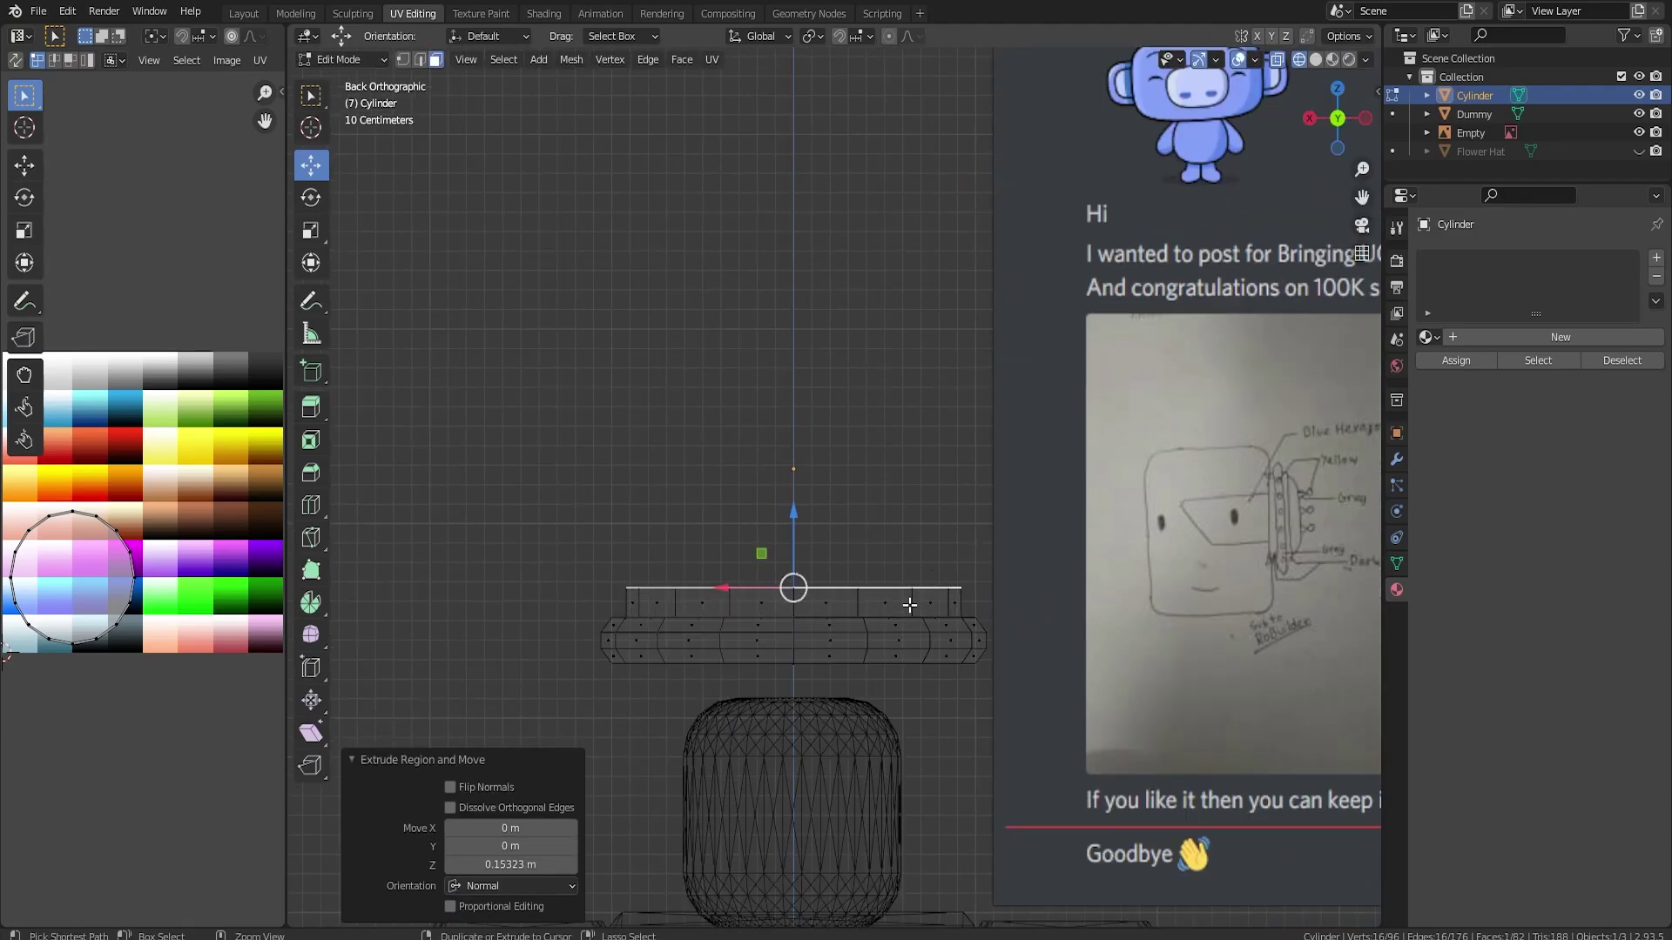
{"action": "left_click", "coordinate": [909, 604]}
{"action": "key", "text": "s"}
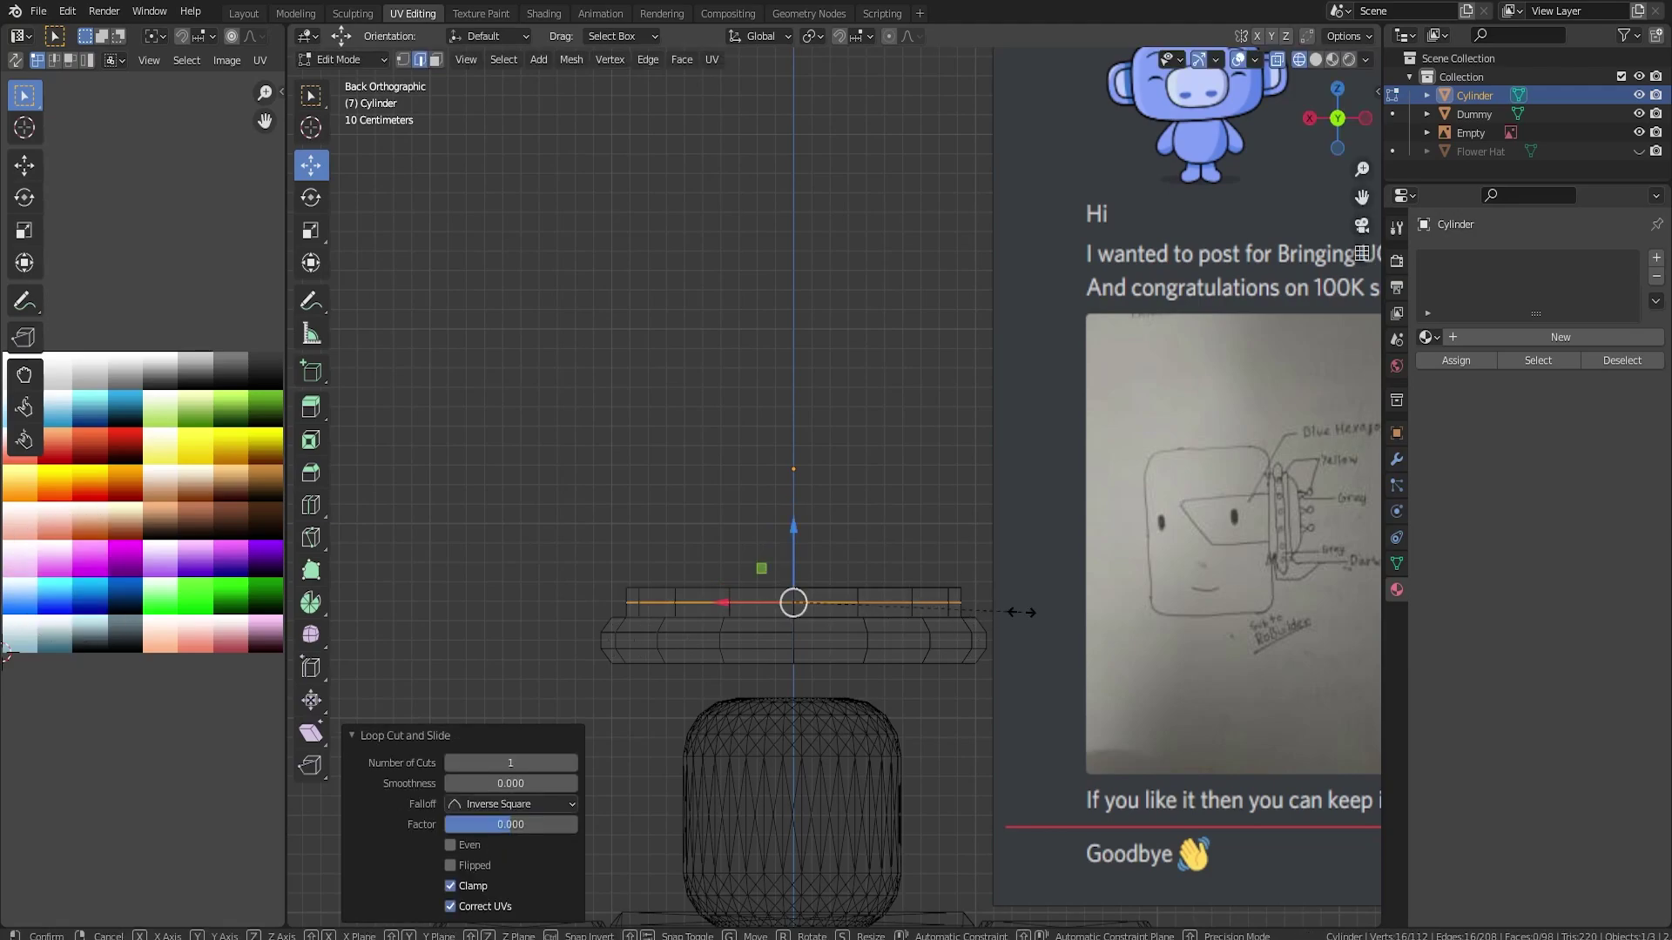
{"action": "left_click", "coordinate": [1030, 610]}
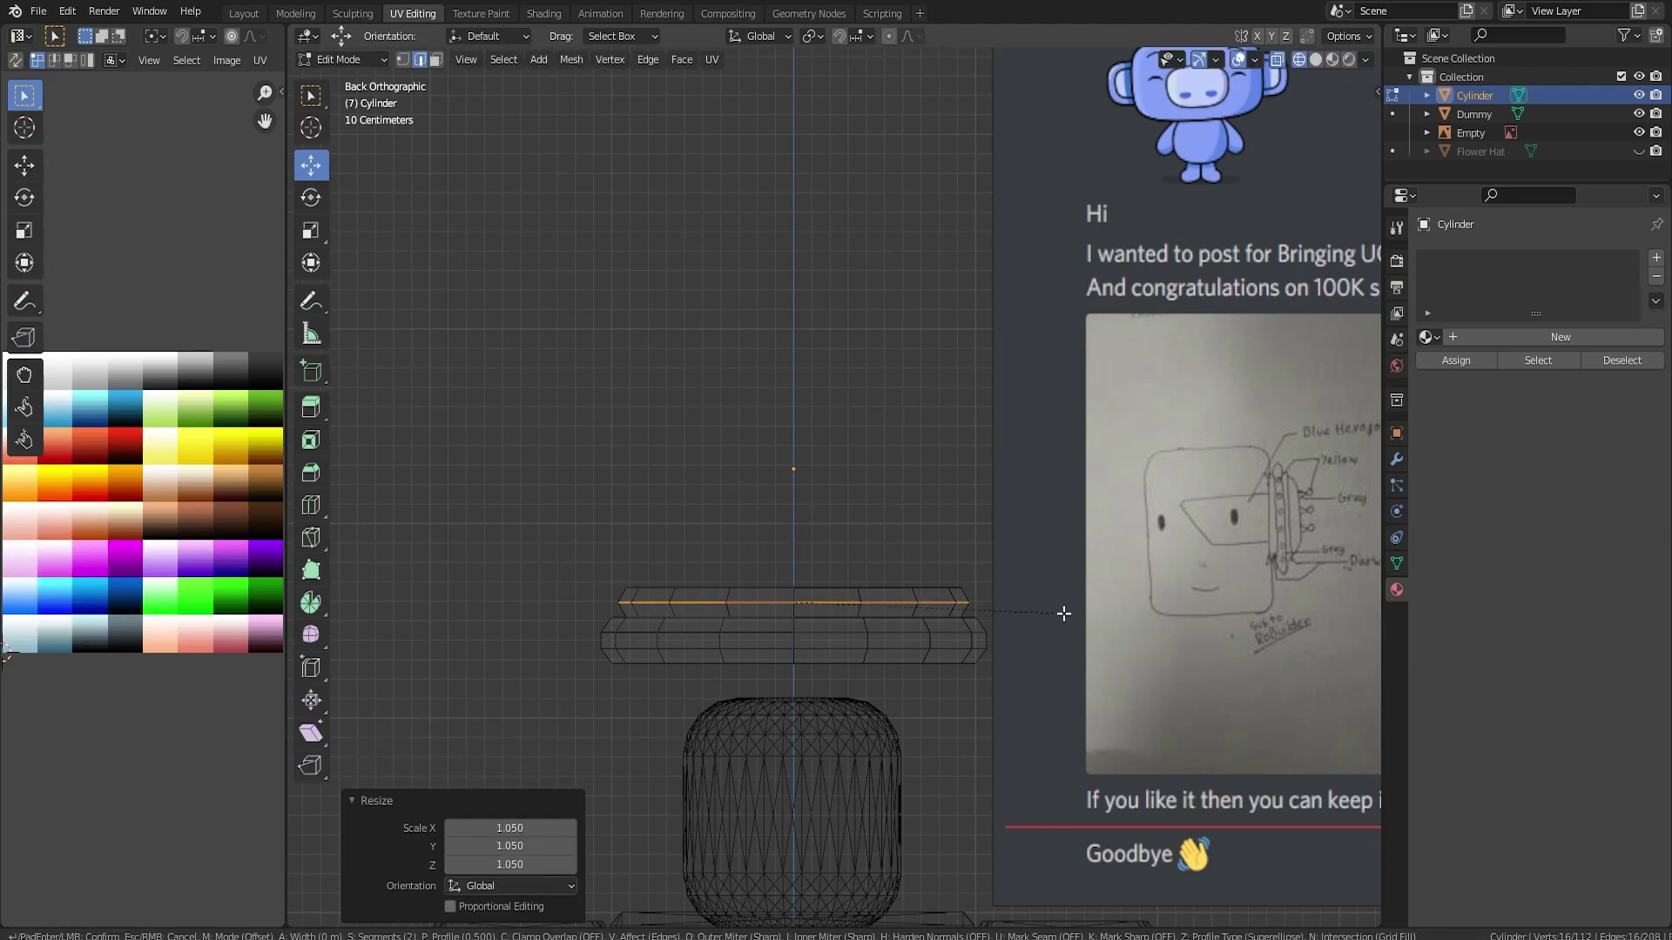
{"action": "key", "text": "ctrl+b"}
{"action": "left_click", "coordinate": [1062, 614]}
{"action": "key", "text": "Tab"}
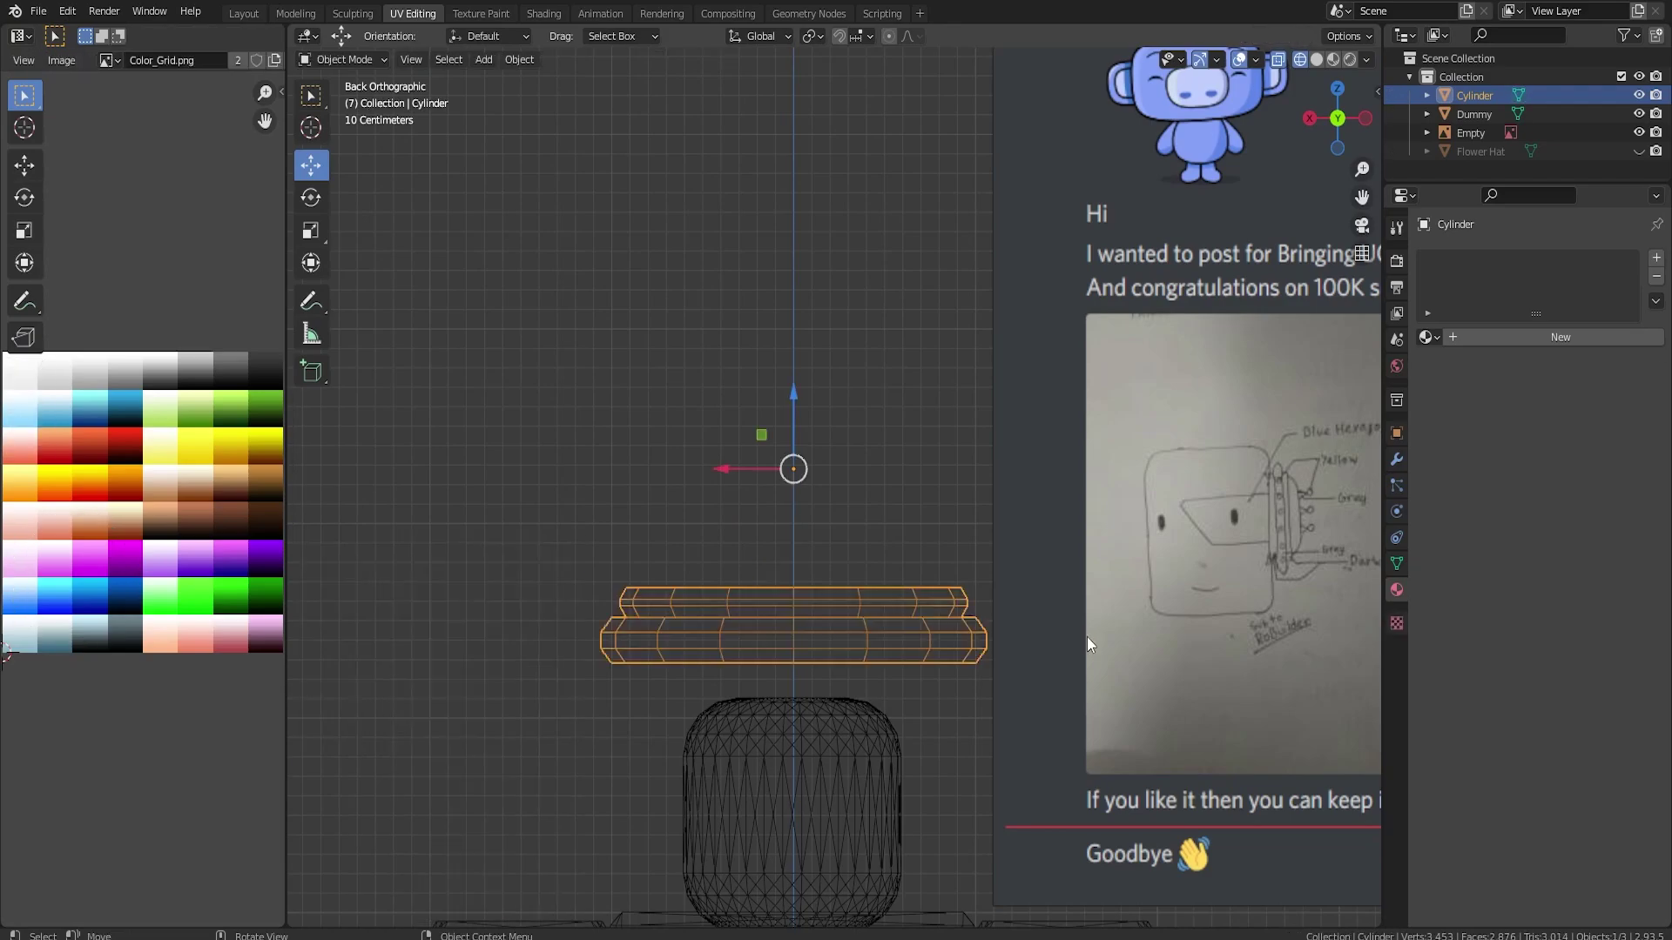
{"action": "key", "text": "Tab"}
{"action": "key", "text": "ctrl+z"}
{"action": "key", "text": "ctrl+shift+z"}
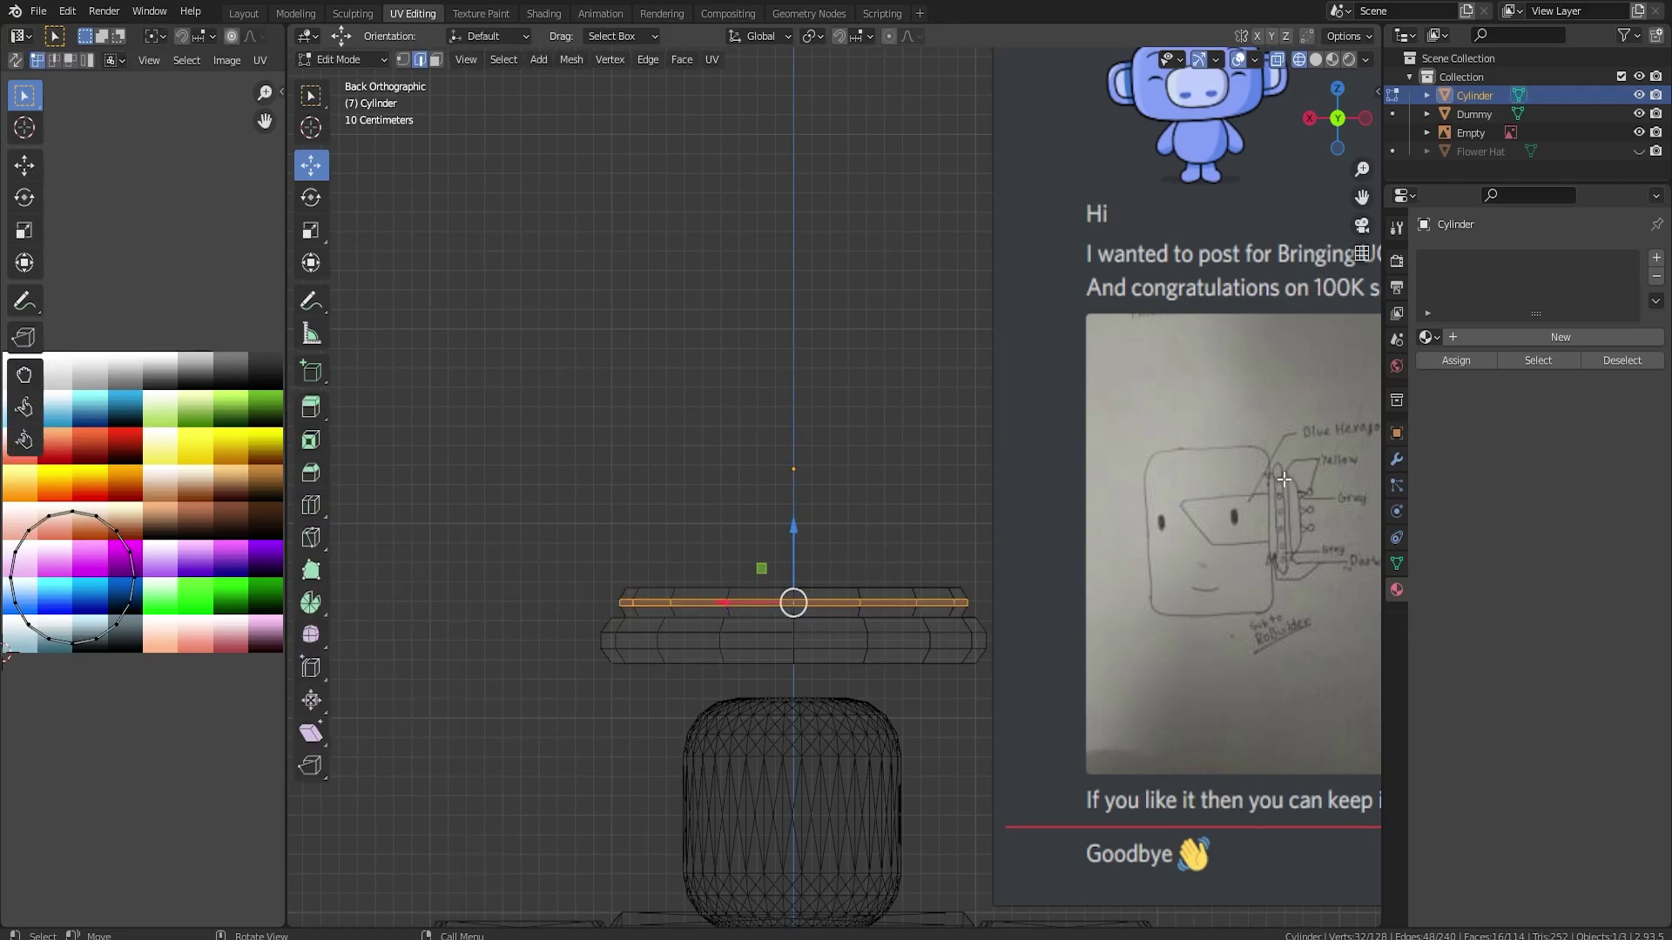
Select only the second tier's top face and inset it slightly.
{"action": "middle_click_drag", "start_coordinate": [849, 528], "coordinate": [825, 543]}
{"action": "key", "text": "alt+a"}
{"action": "left_click", "coordinate": [436, 59]}
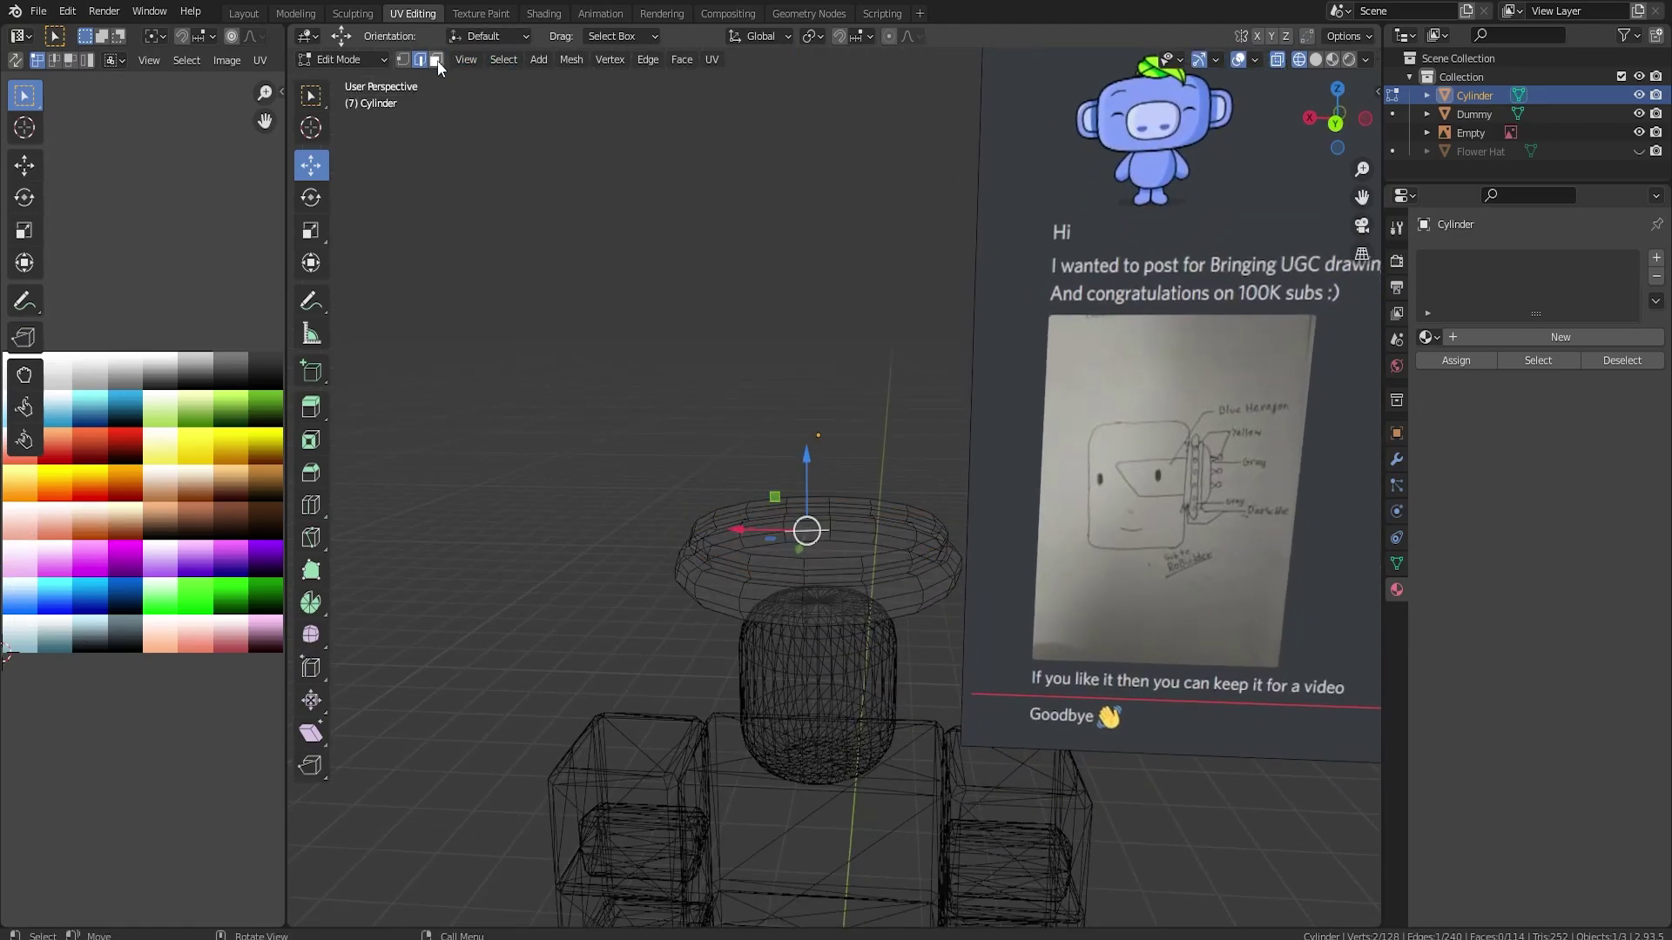
{"action": "left_click", "coordinate": [810, 520]}
{"action": "left_click", "coordinate": [820, 528]}
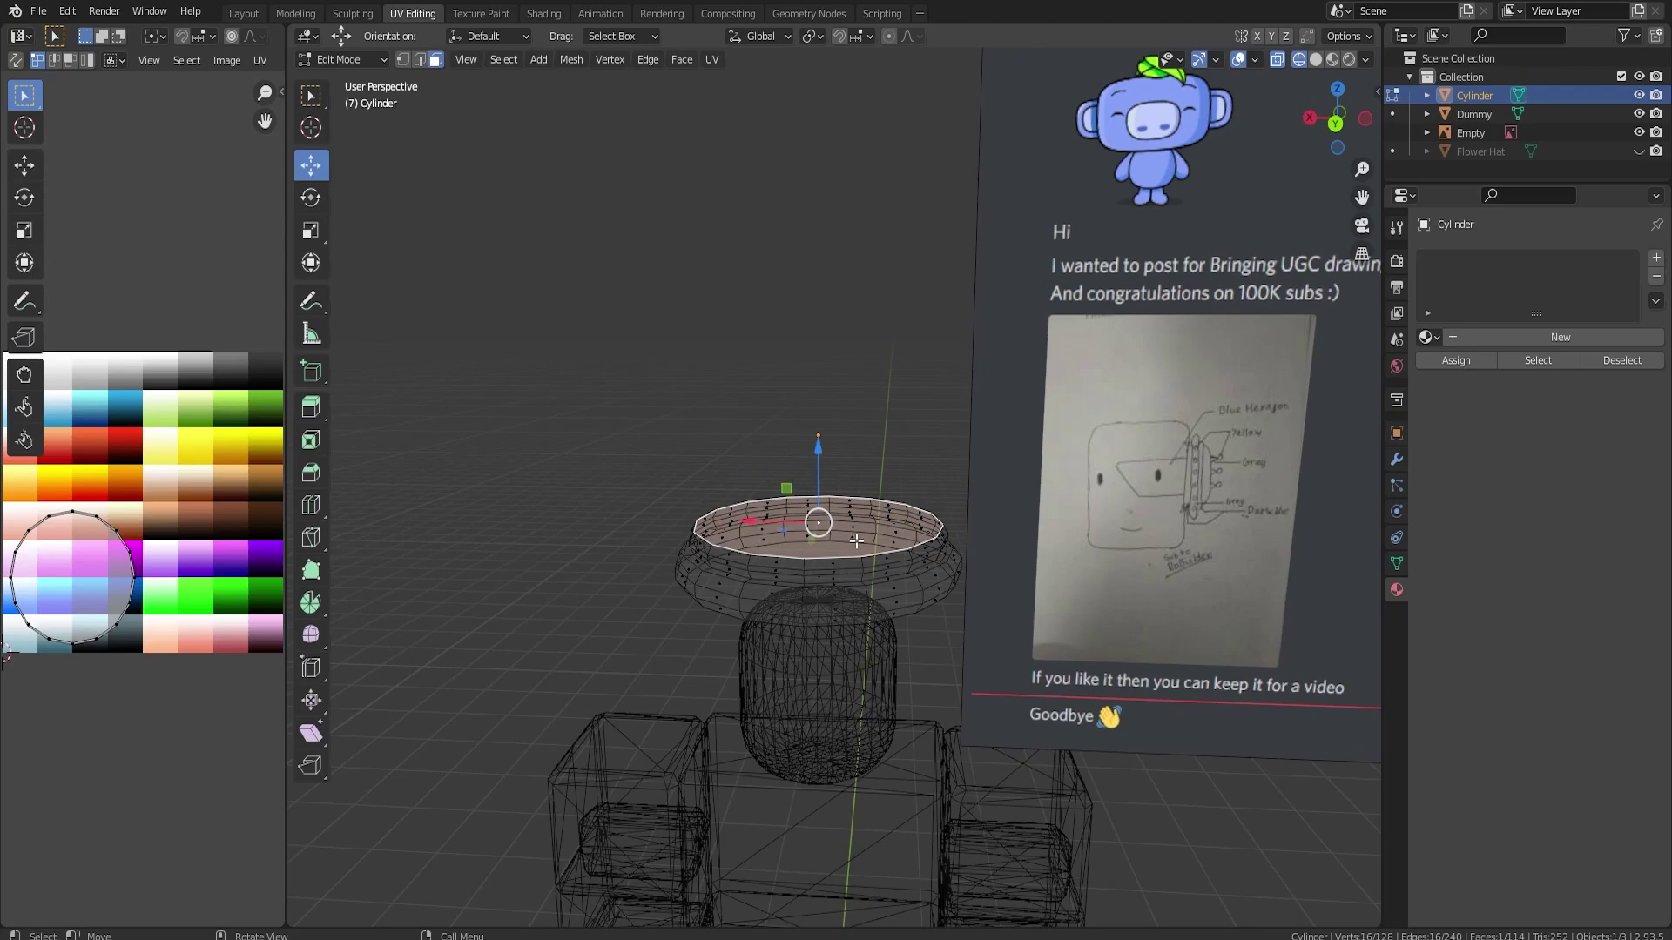
{"action": "mouse_move", "coordinate": [820, 528]}
{"action": "middle_mouse_down"}
{"action": "mouse_move", "coordinate": [1116, 556]}
{"action": "mouse_move", "coordinate": [1101, 583]}
{"action": "middle_mouse_up"}
{"action": "scroll", "coordinate": [990, 567], "scroll_direction": "up", "scroll_amount": 1}
{"action": "scroll", "coordinate": [1169, 589], "scroll_direction": "down", "scroll_amount": 1}
{"action": "scroll", "coordinate": [1274, 570], "scroll_direction": "up", "scroll_amount": 3}
{"action": "middle_click_drag", "start_coordinate": [1216, 500], "coordinate": [933, 463], "text": "shift"}
{"action": "middle_click_drag", "start_coordinate": [867, 508], "coordinate": [1185, 487], "text": "shift"}
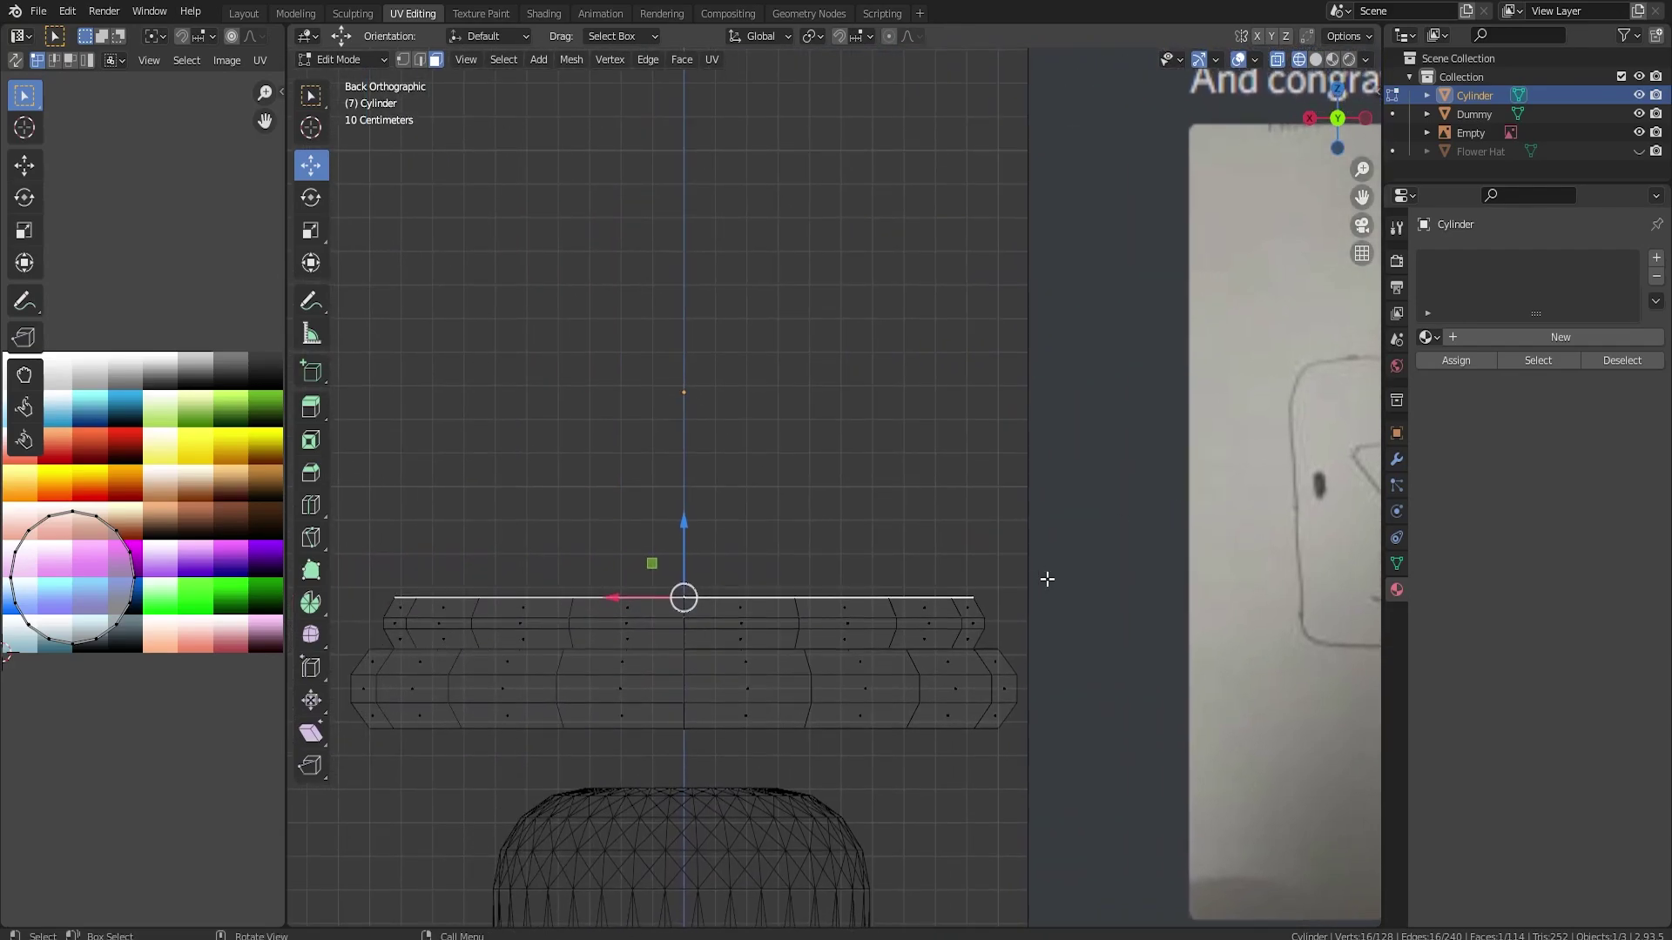
{"action": "key", "text": "i"}
{"action": "left_click", "coordinate": [1116, 604]}
Extrude the inset top face up about 0.279 m and bevel it with a width of 0.241 m and 2 segments.
{"action": "middle_click_drag", "start_coordinate": [1116, 604], "coordinate": [936, 614]}
{"action": "scroll", "coordinate": [936, 615], "scroll_direction": "down", "scroll_amount": 1, "text": "alt"}
{"action": "scroll", "coordinate": [939, 617], "scroll_direction": "down", "scroll_amount": 2}
{"action": "key", "text": "e"}
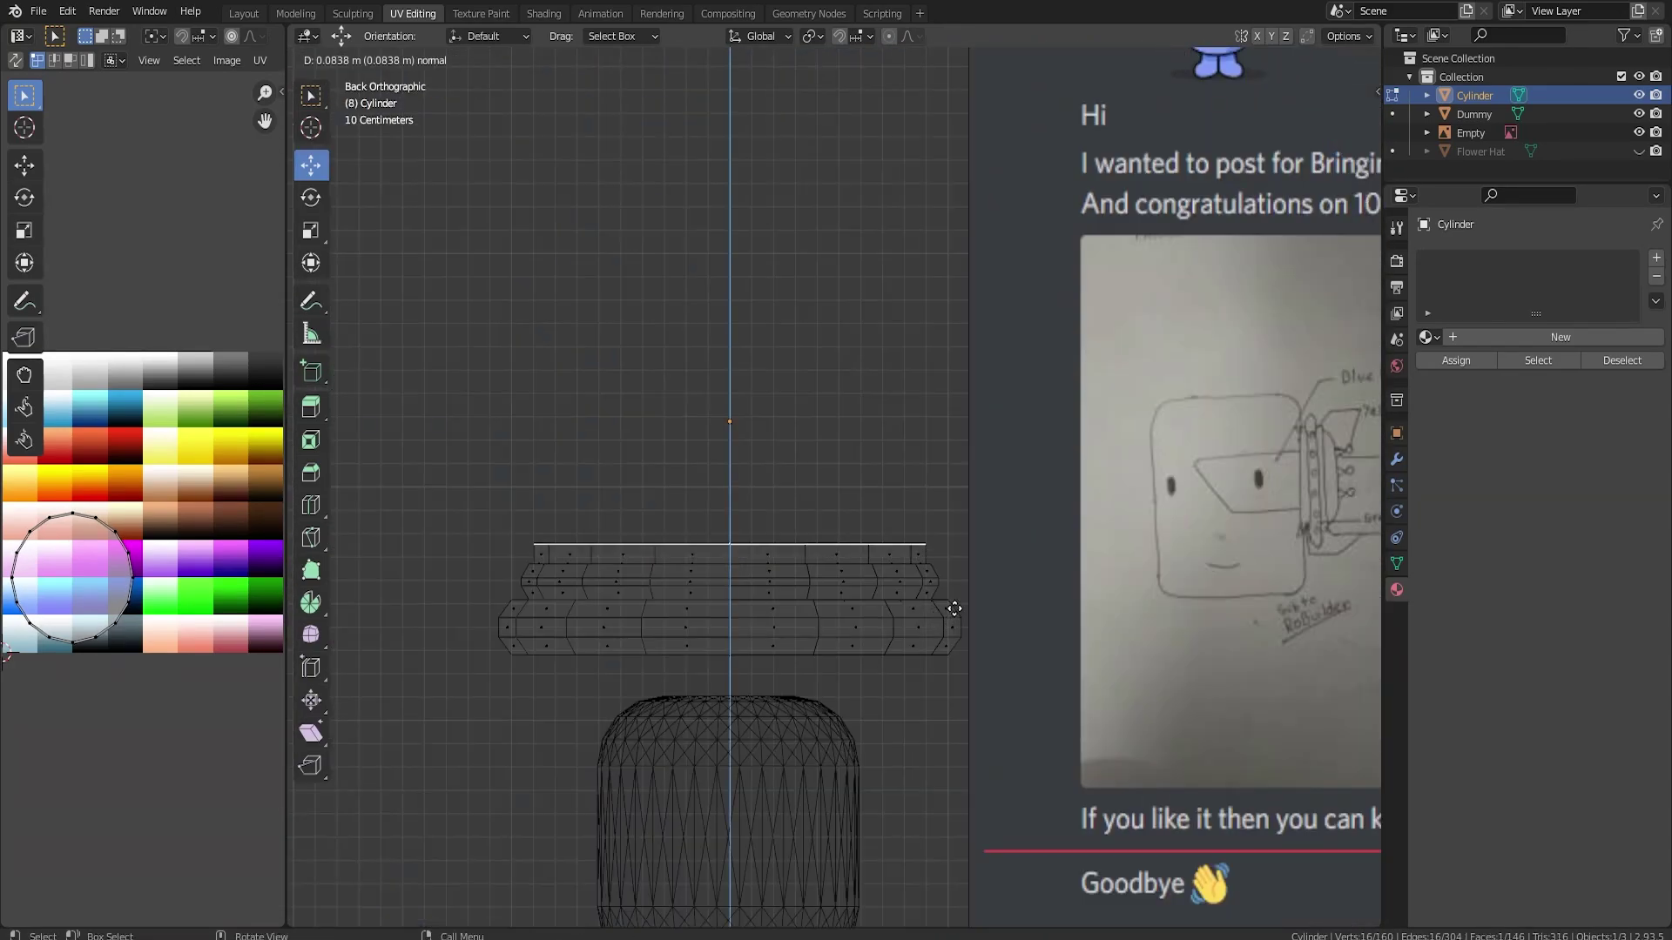
{"action": "left_click", "coordinate": [950, 565]}
{"action": "key", "text": "ctrl+b"}
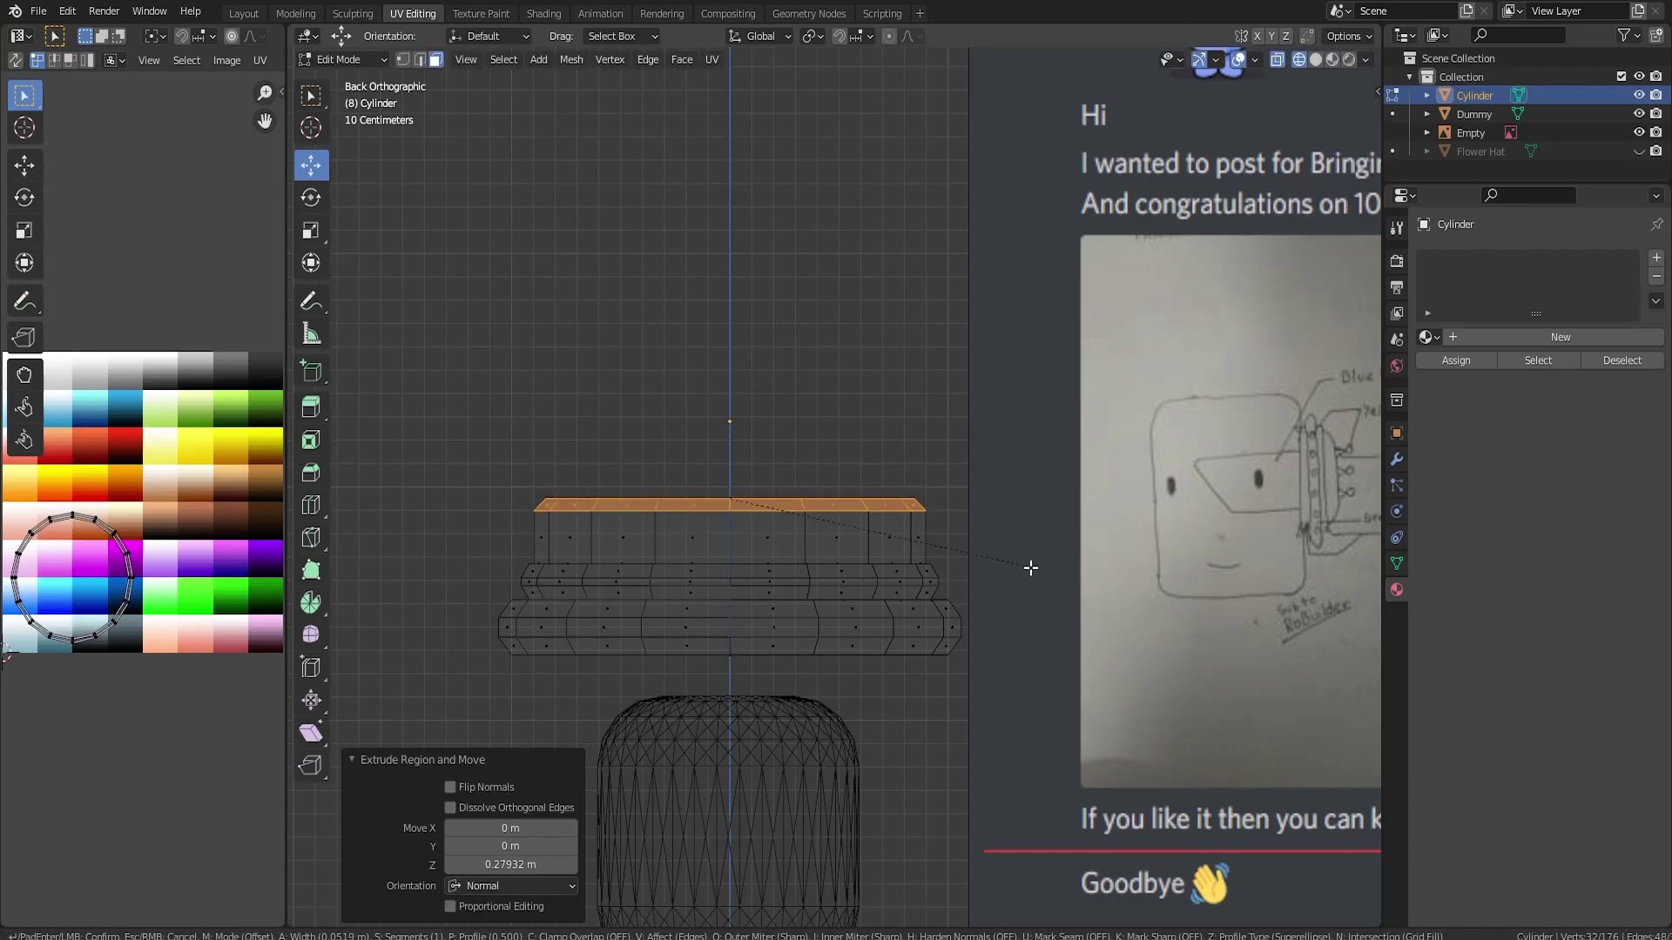
{"action": "left_click", "coordinate": [1069, 577]}
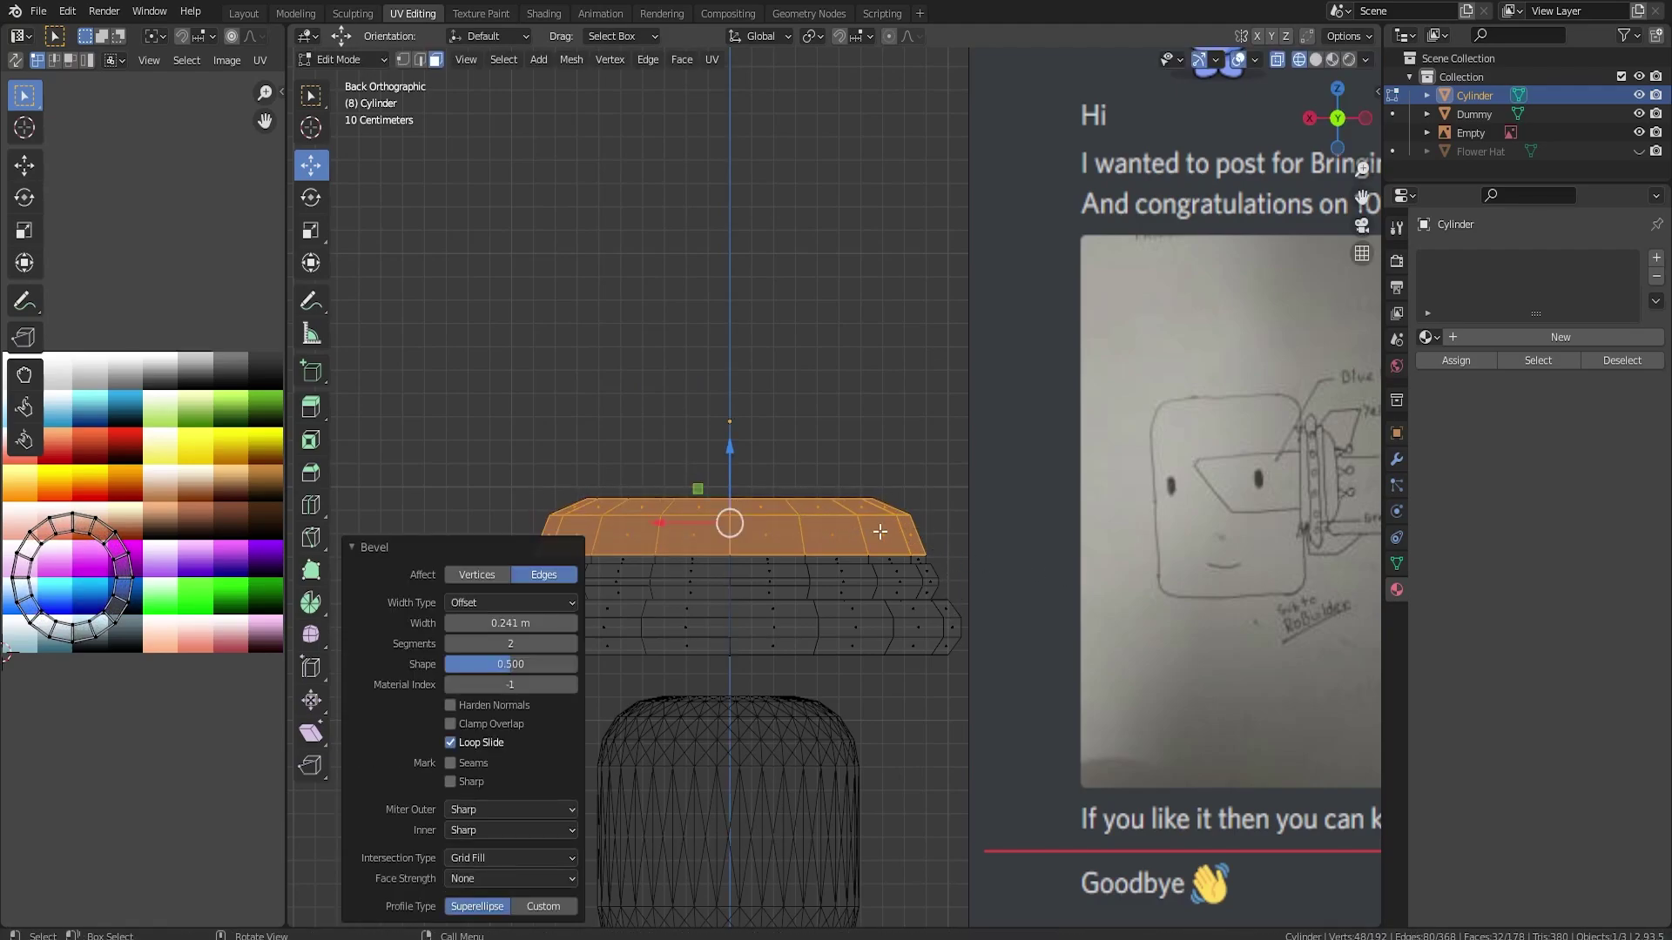
Adjust the heights of the dome's top face and the edge loop just below it along Z to round the profile.
{"action": "middle_click_drag", "start_coordinate": [822, 474], "coordinate": [760, 423]}
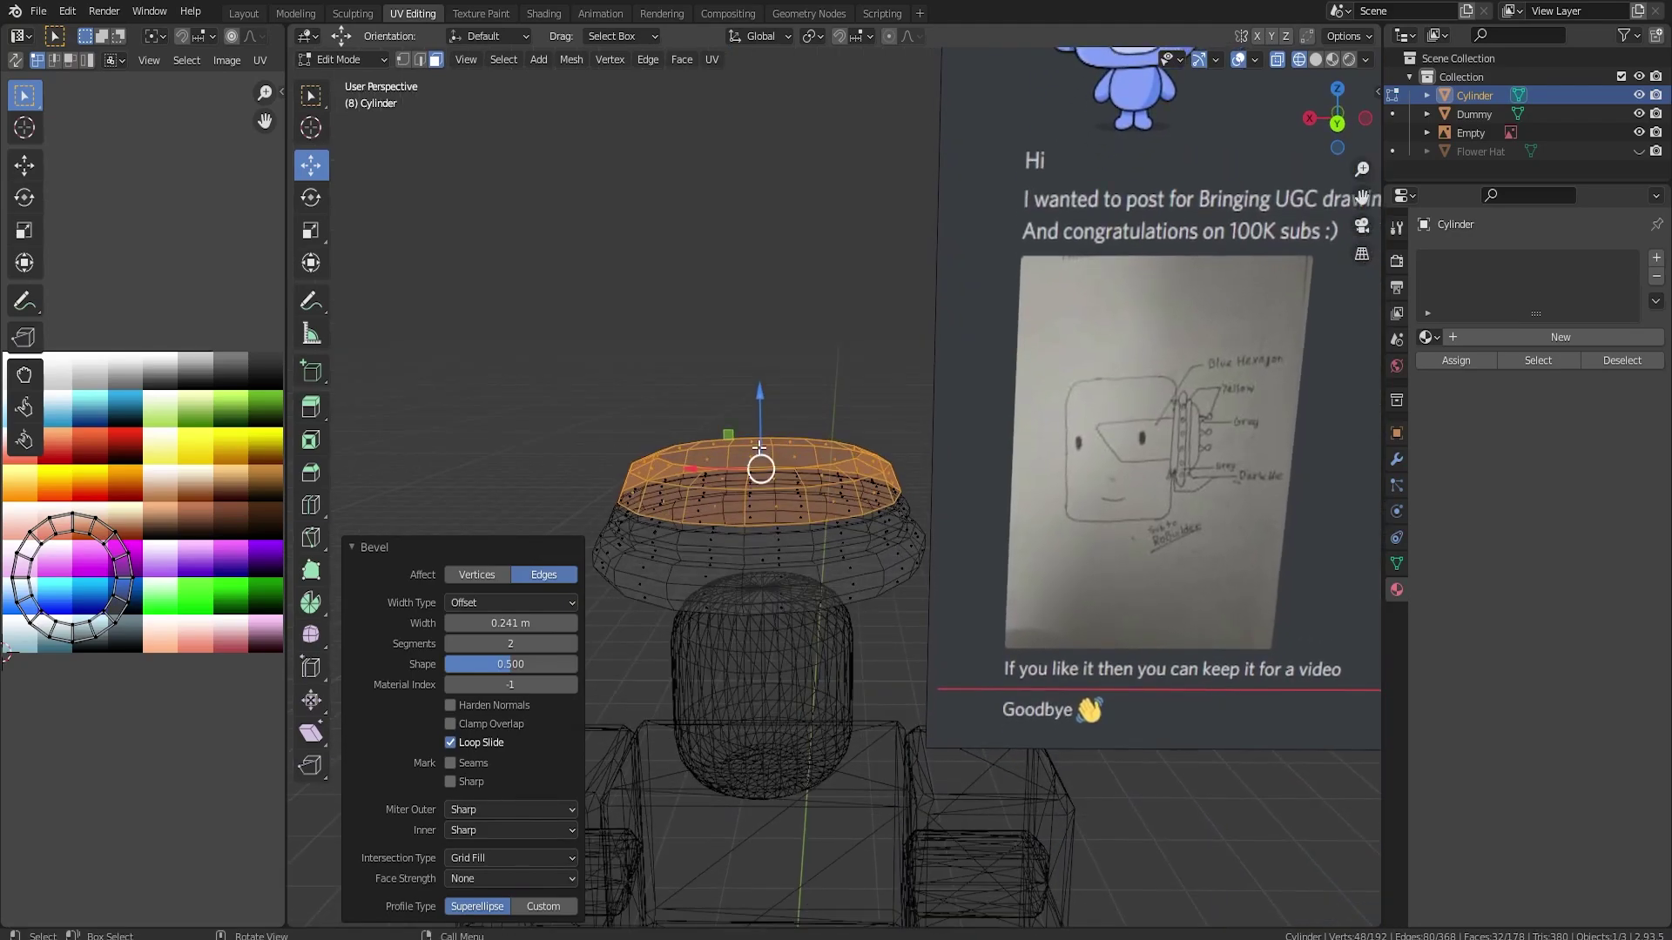
{"action": "left_click", "coordinate": [759, 421]}
{"action": "left_click_drag", "start_coordinate": [760, 421], "coordinate": [754, 420]}
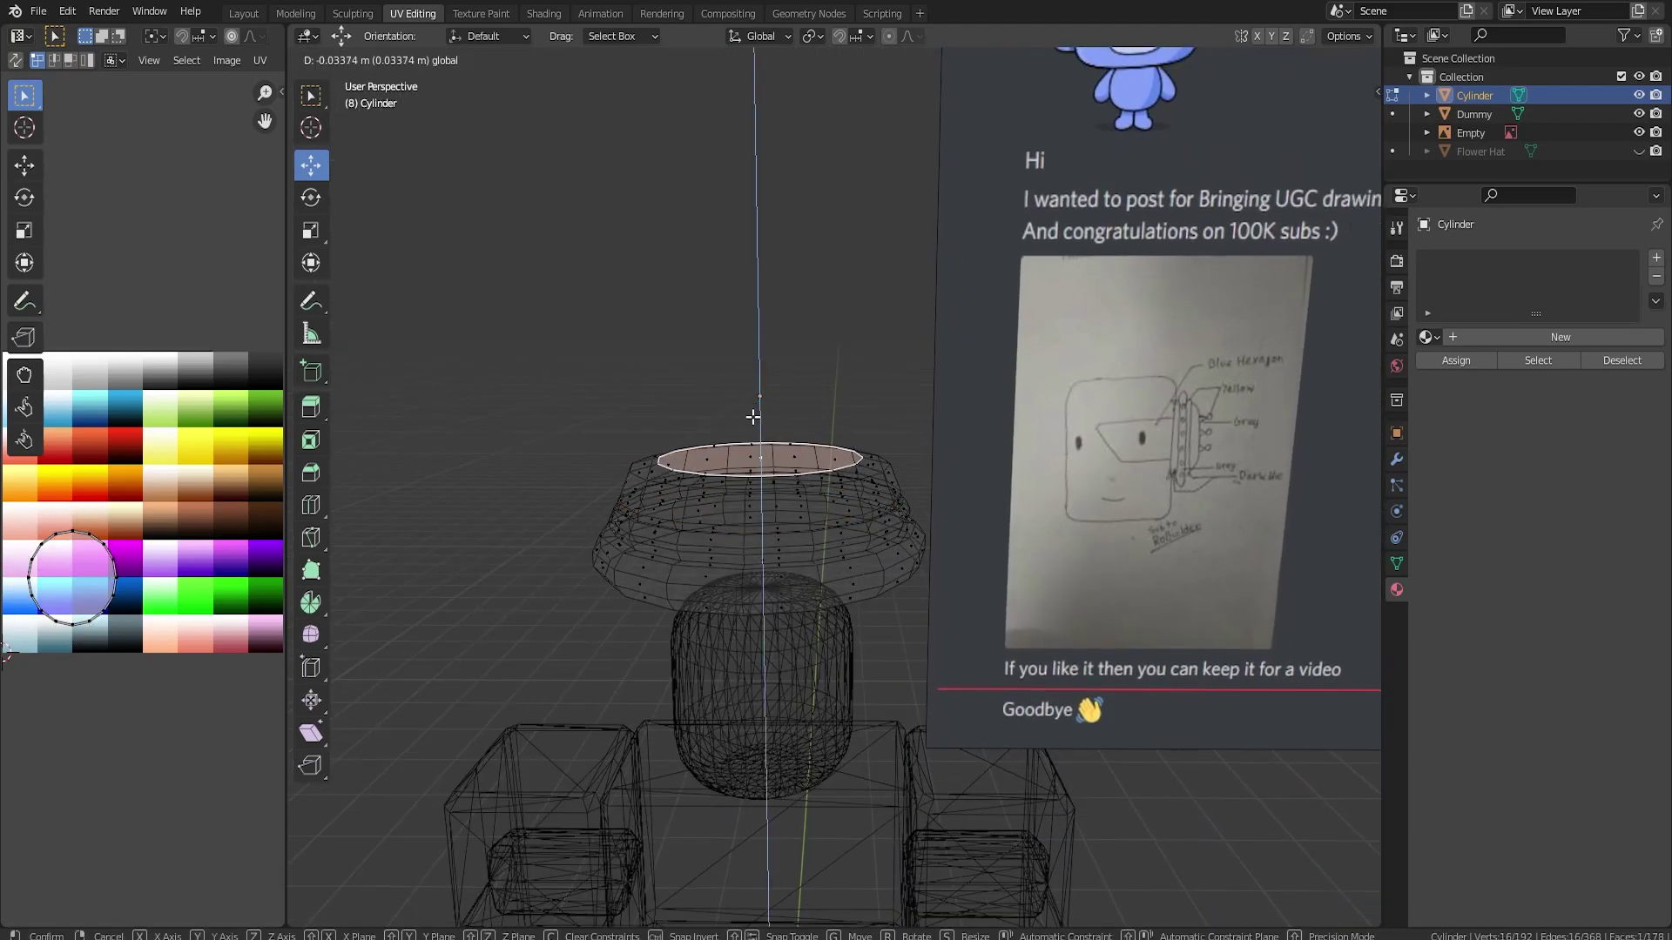
{"action": "left_click", "coordinate": [754, 416]}
{"action": "left_click", "coordinate": [420, 59]}
{"action": "left_click", "coordinate": [840, 501], "text": "alt"}
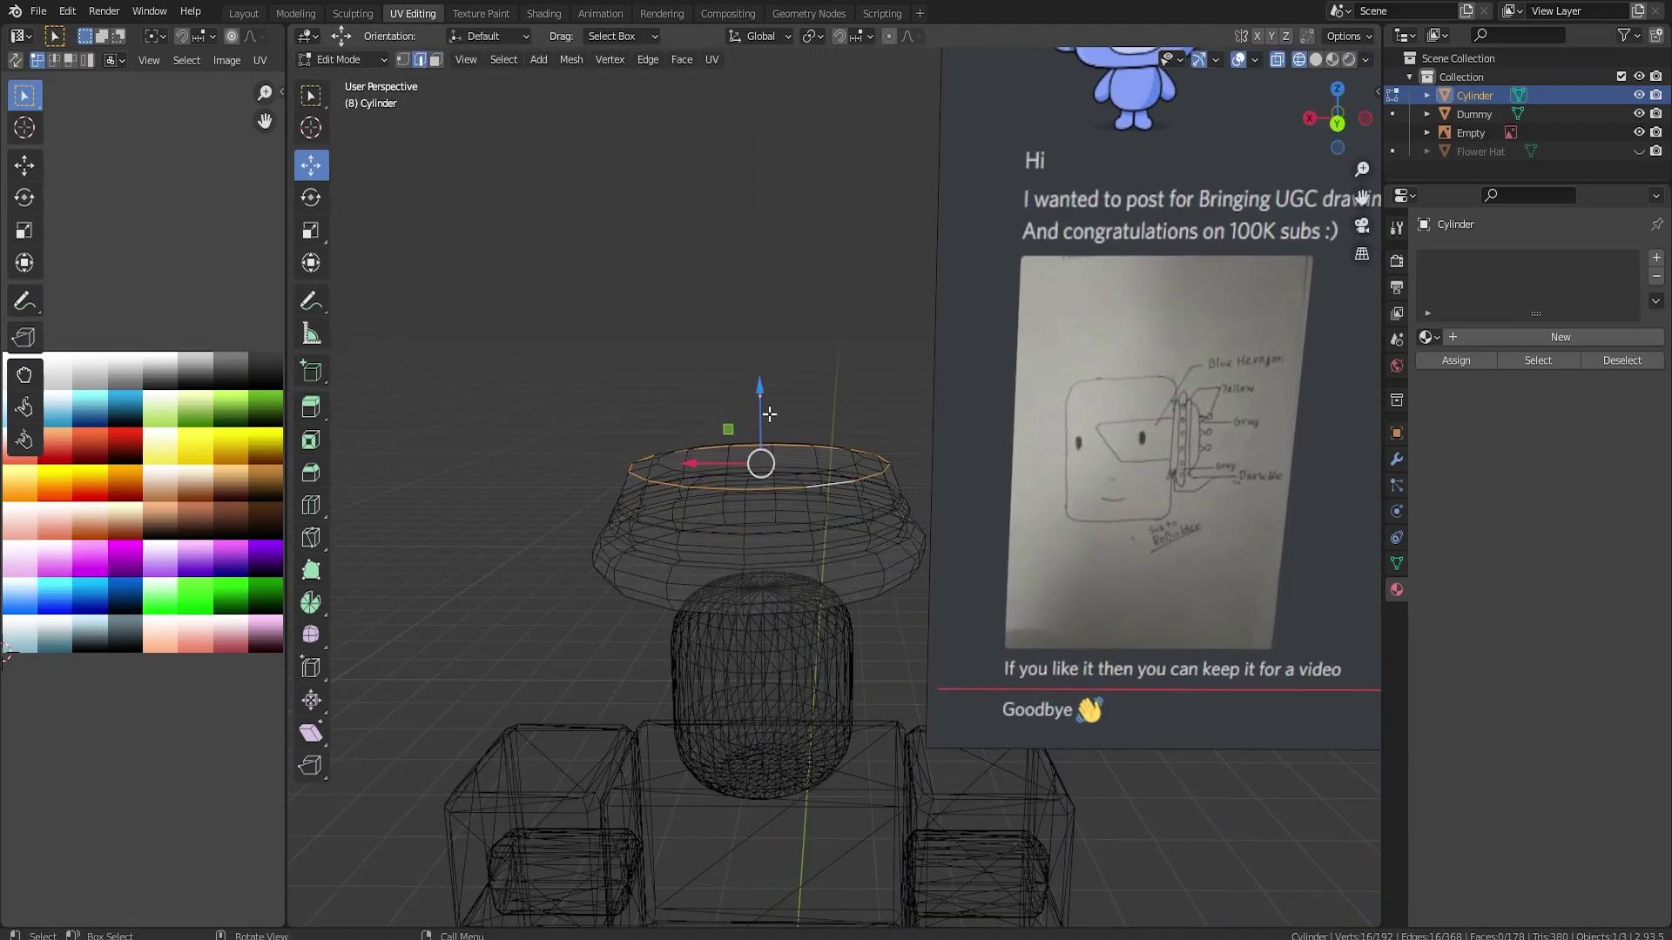
{"action": "key", "text": "g"}
{"action": "key", "text": "z"}
{"action": "left_click_drag", "start_coordinate": [756, 425], "coordinate": [755, 422]}
{"action": "key", "text": "Tab"}
Switch the viewport from wireframe to solid shading and delete the reference image.
{"action": "mouse_move", "coordinate": [834, 494]}
{"action": "middle_mouse_down"}
{"action": "mouse_move", "coordinate": [863, 474]}
{"action": "mouse_move", "coordinate": [858, 489]}
{"action": "middle_mouse_up"}
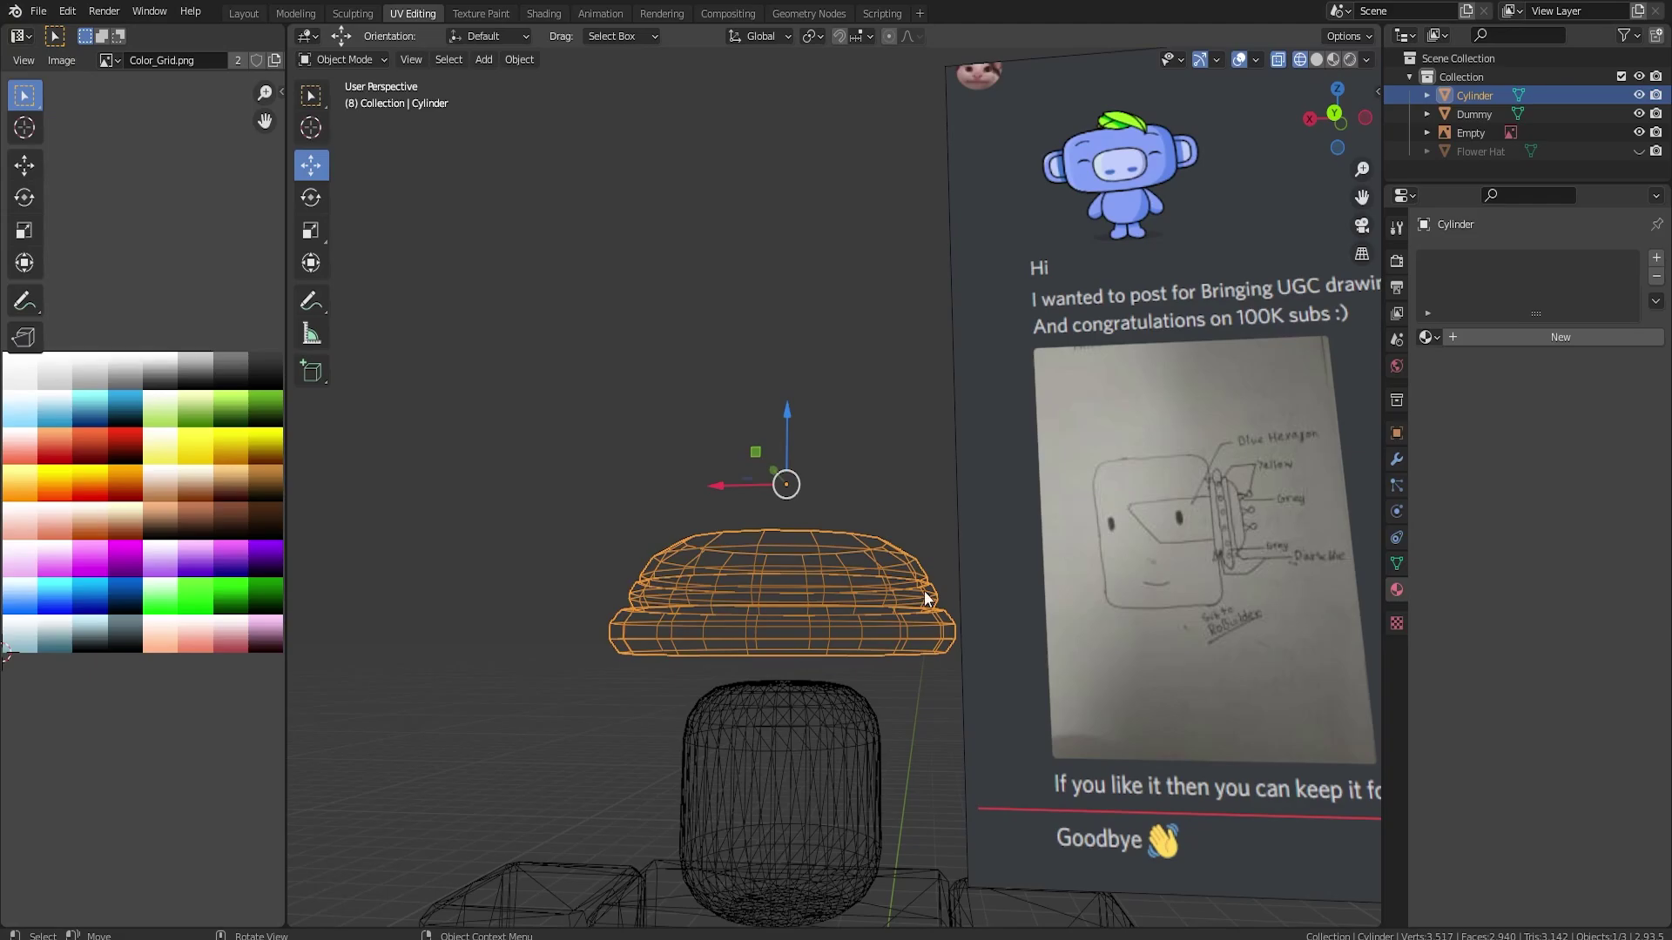
{"action": "middle_click_drag", "start_coordinate": [923, 590], "coordinate": [823, 545]}
{"action": "key", "text": "Tab"}
{"action": "key", "text": "Tab"}
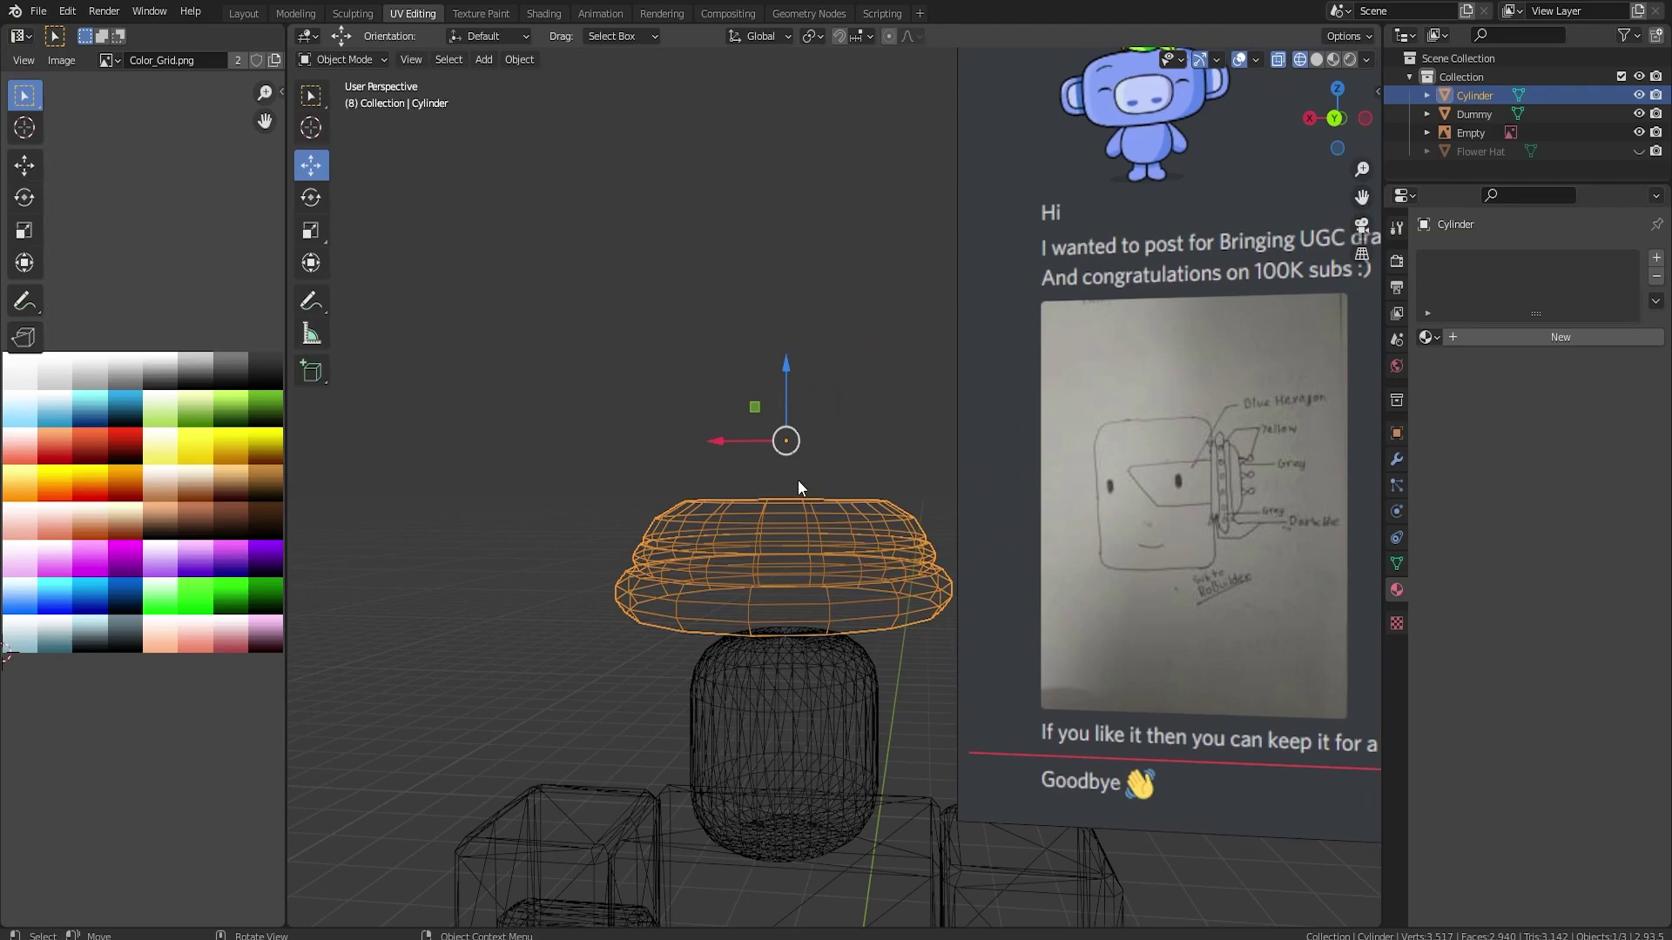
{"action": "key", "text": "shift+z"}
{"action": "left_click", "coordinate": [1090, 483]}
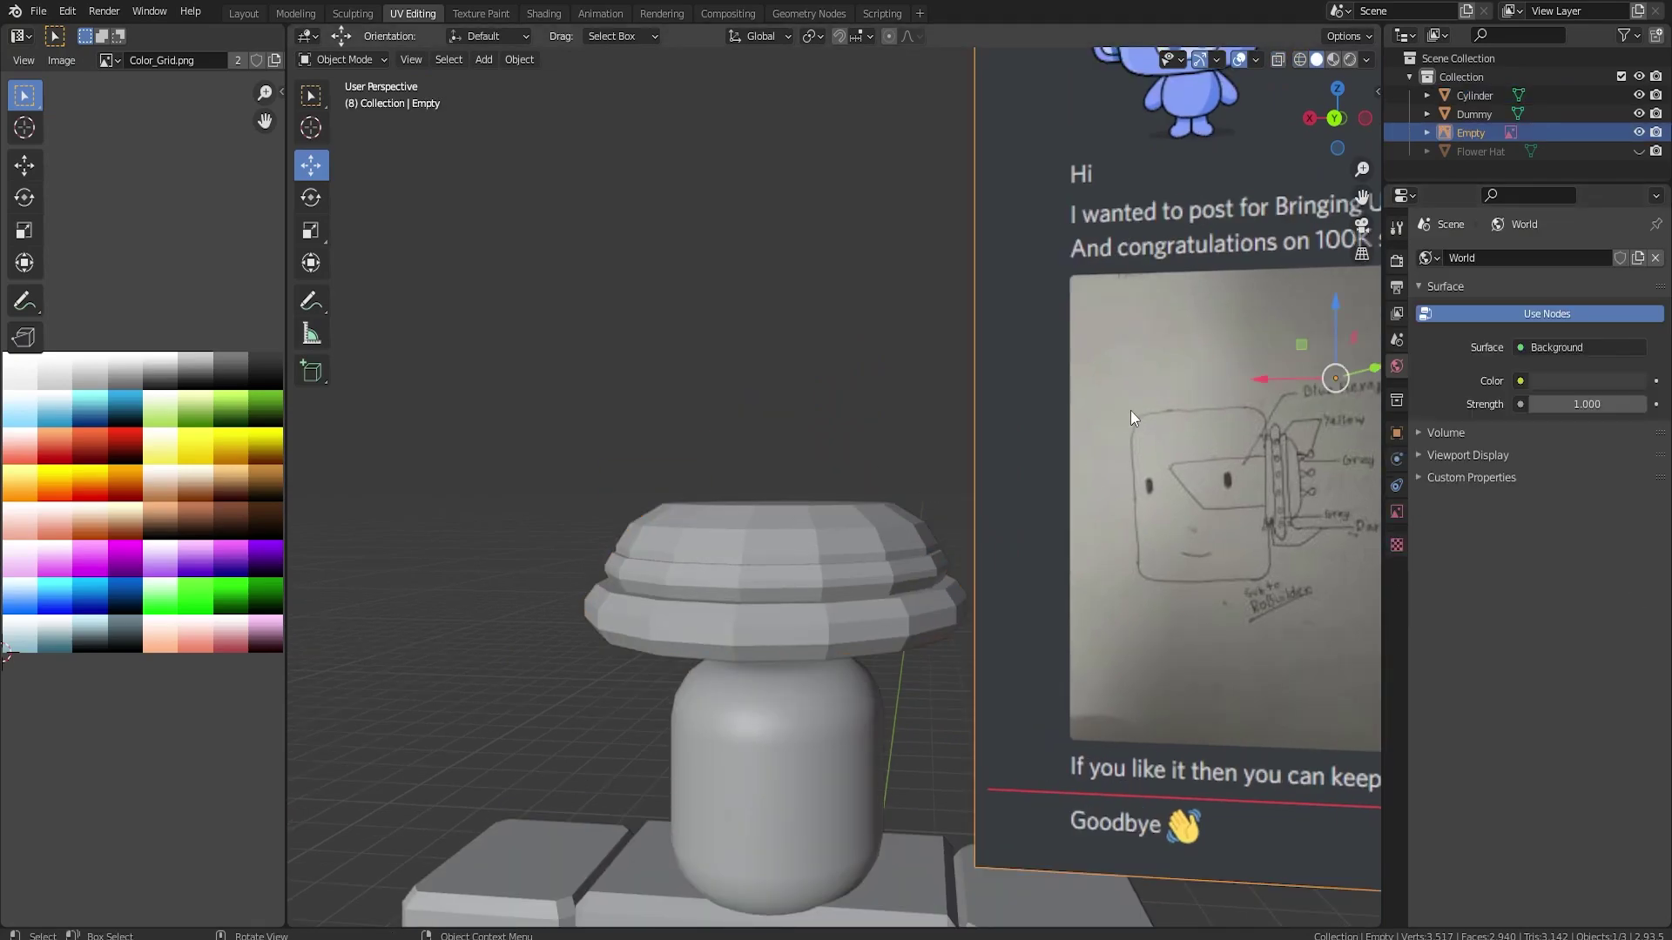
{"action": "key", "text": "Delete"}
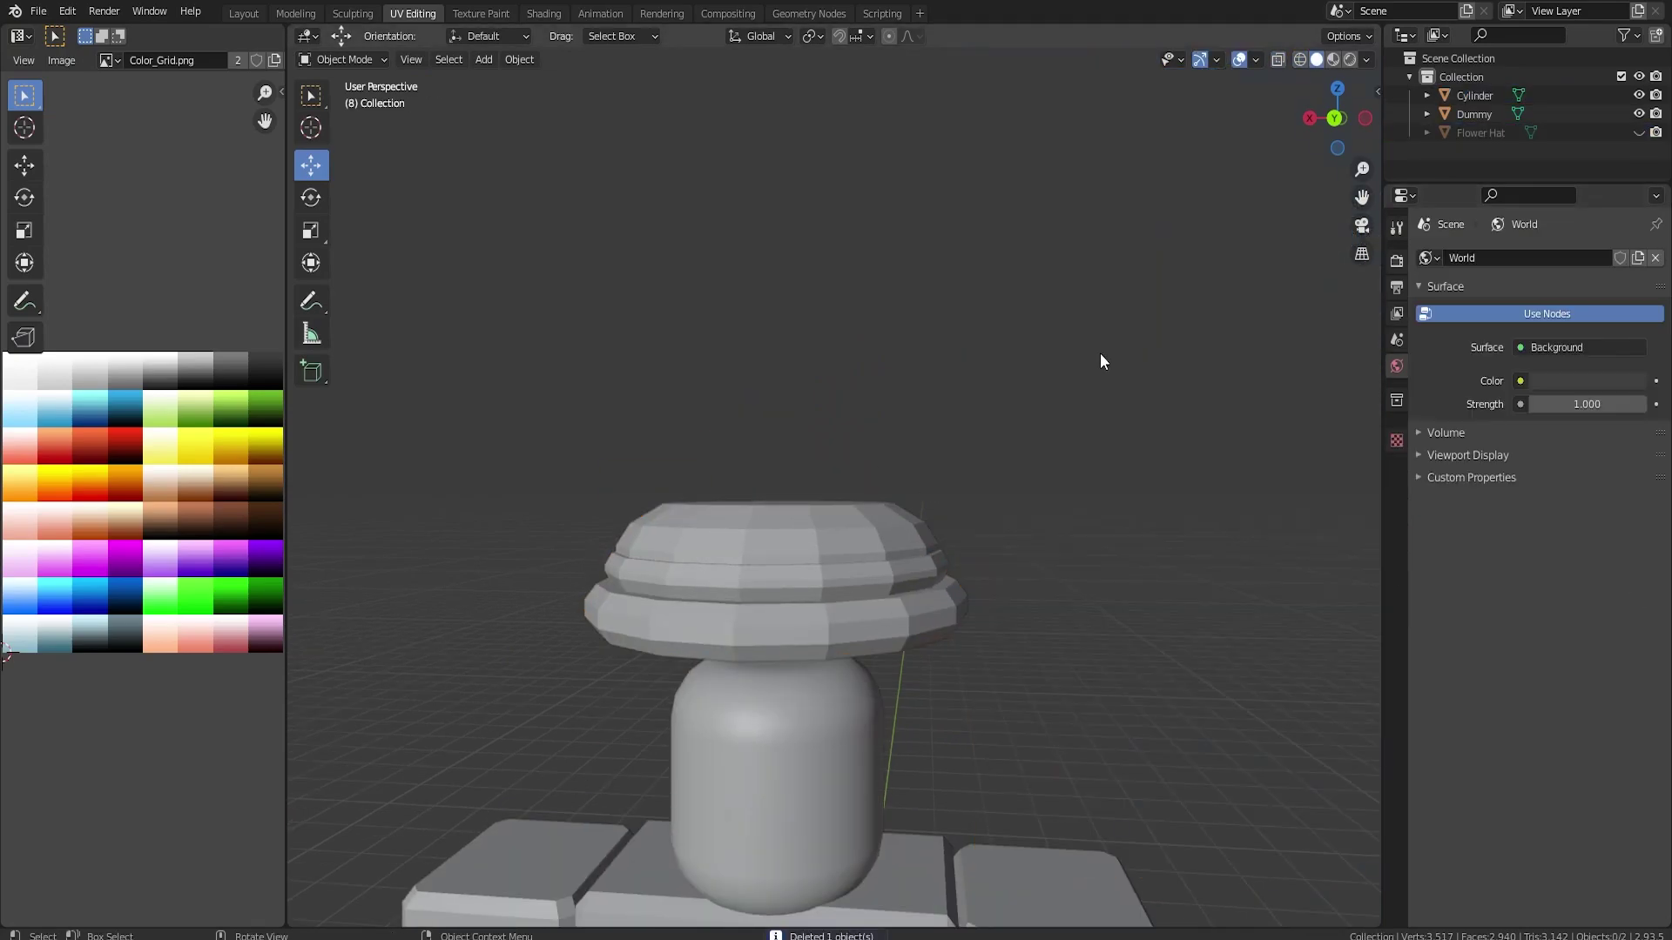
Shade the hat-shaped cylinder smooth and enable Auto Smooth for its normals at 30°.
{"action": "left_click", "coordinate": [813, 559]}
{"action": "right_click", "coordinate": [813, 559]}
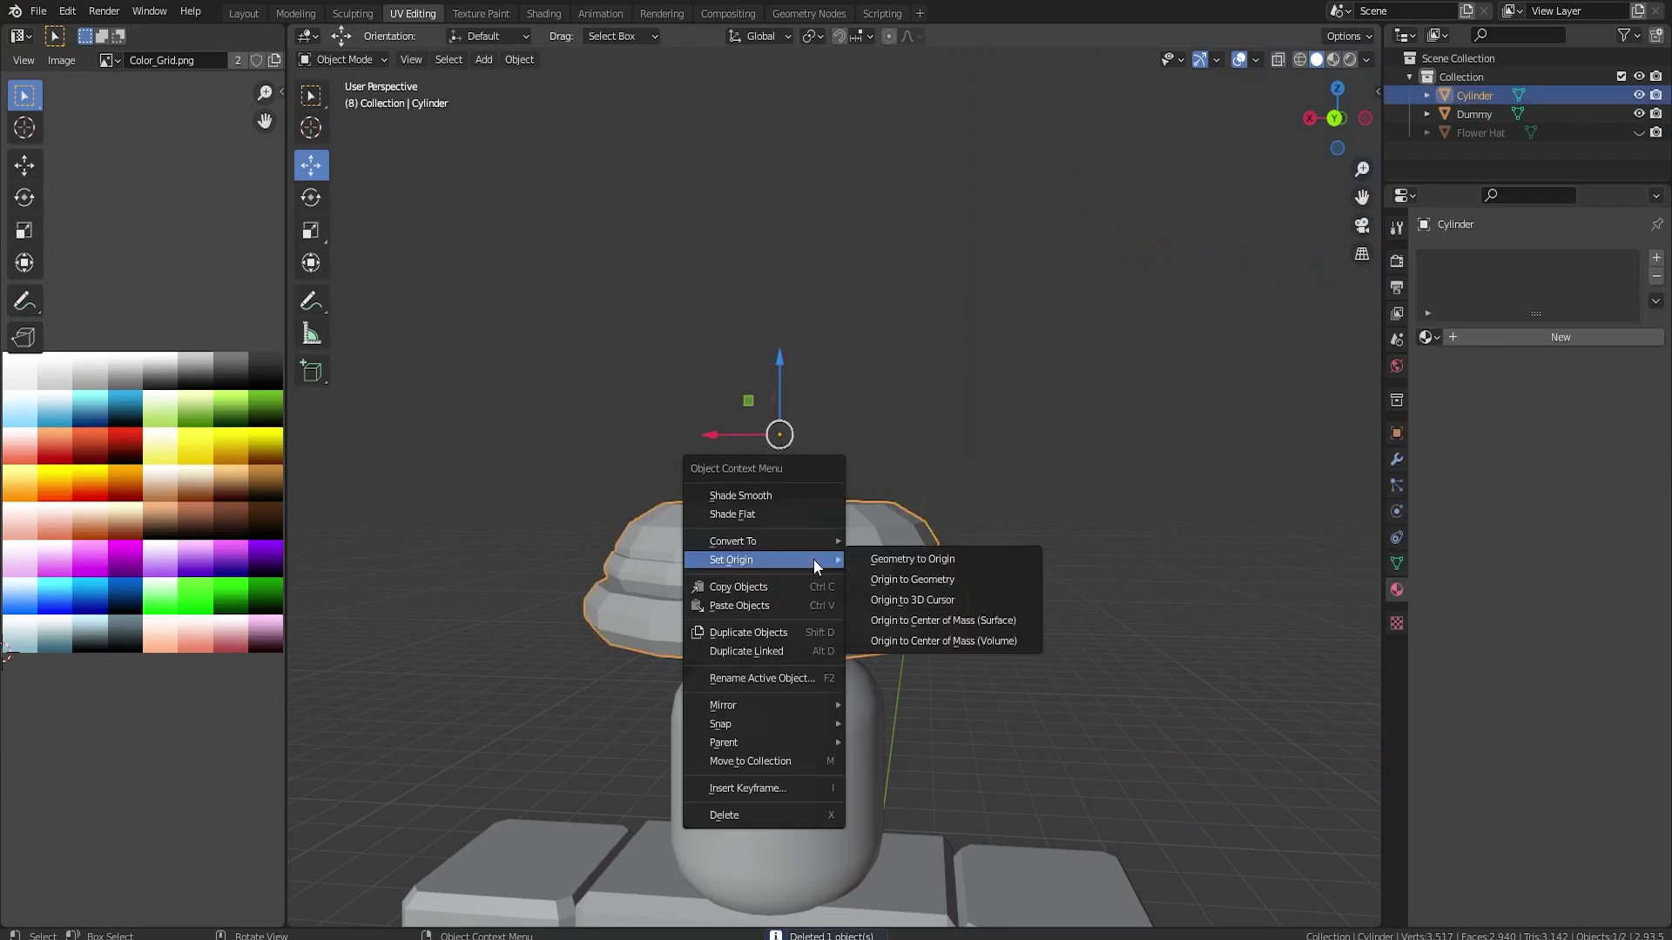
{"action": "left_click", "coordinate": [768, 489]}
{"action": "left_click", "coordinate": [1397, 563]}
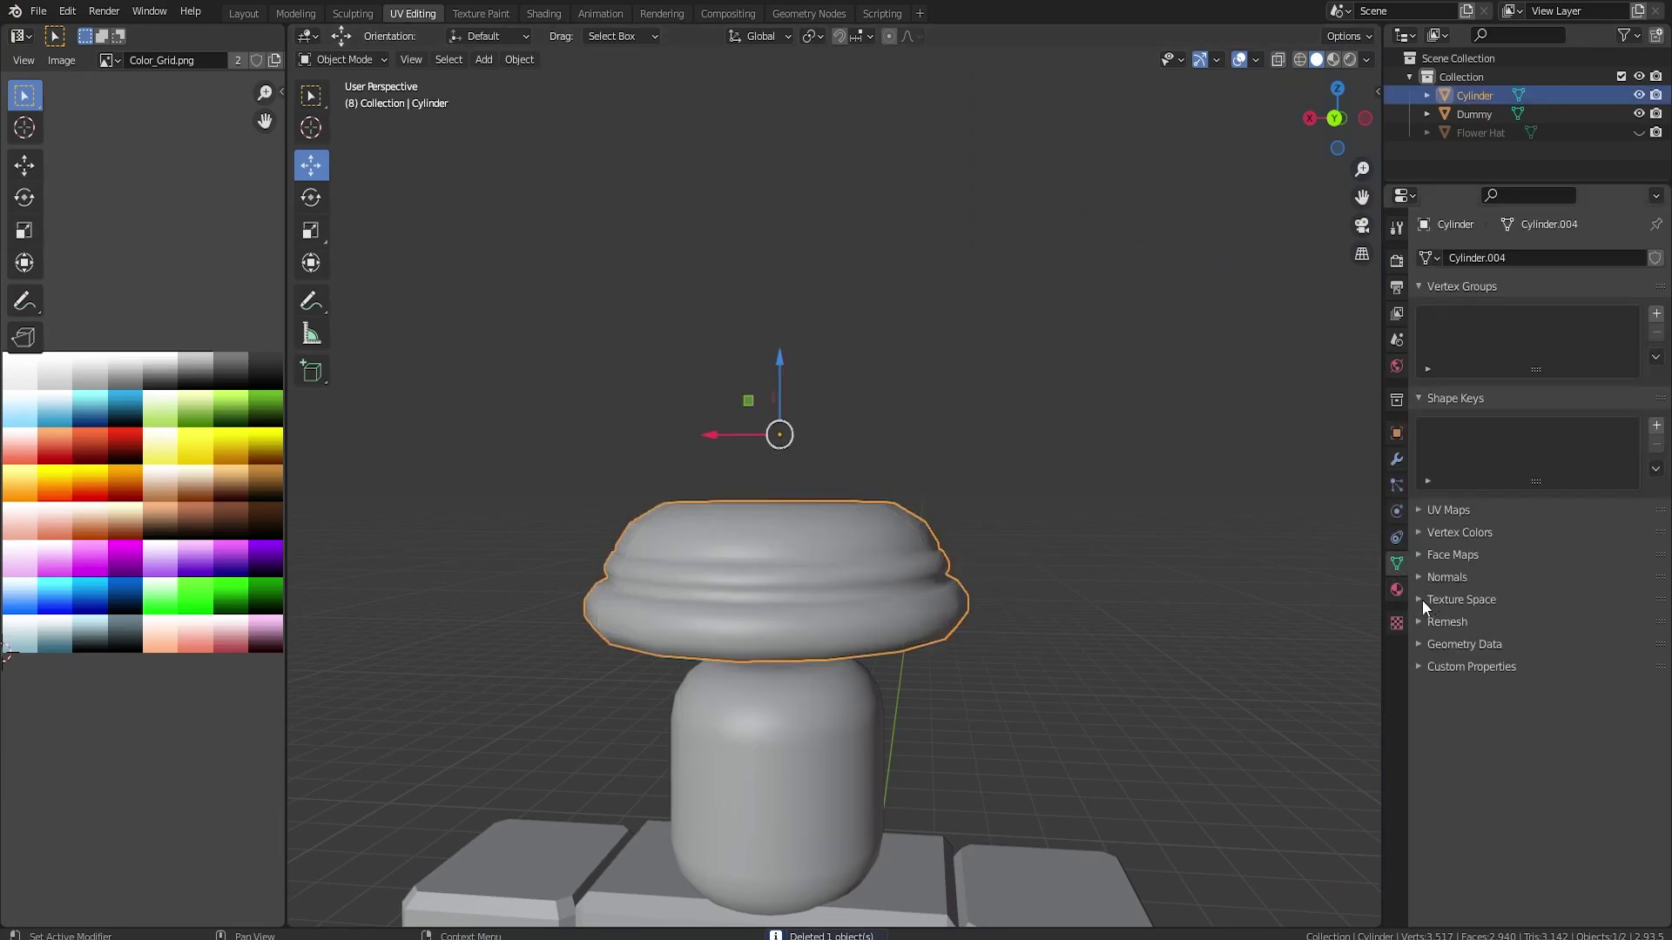
{"action": "left_click", "coordinate": [1445, 577]}
{"action": "left_click", "coordinate": [1518, 604]}
Extrude the dome's flat top face up about 0.057 m and scale it down to round off the top.
{"action": "middle_click_drag", "start_coordinate": [981, 567], "coordinate": [927, 603]}
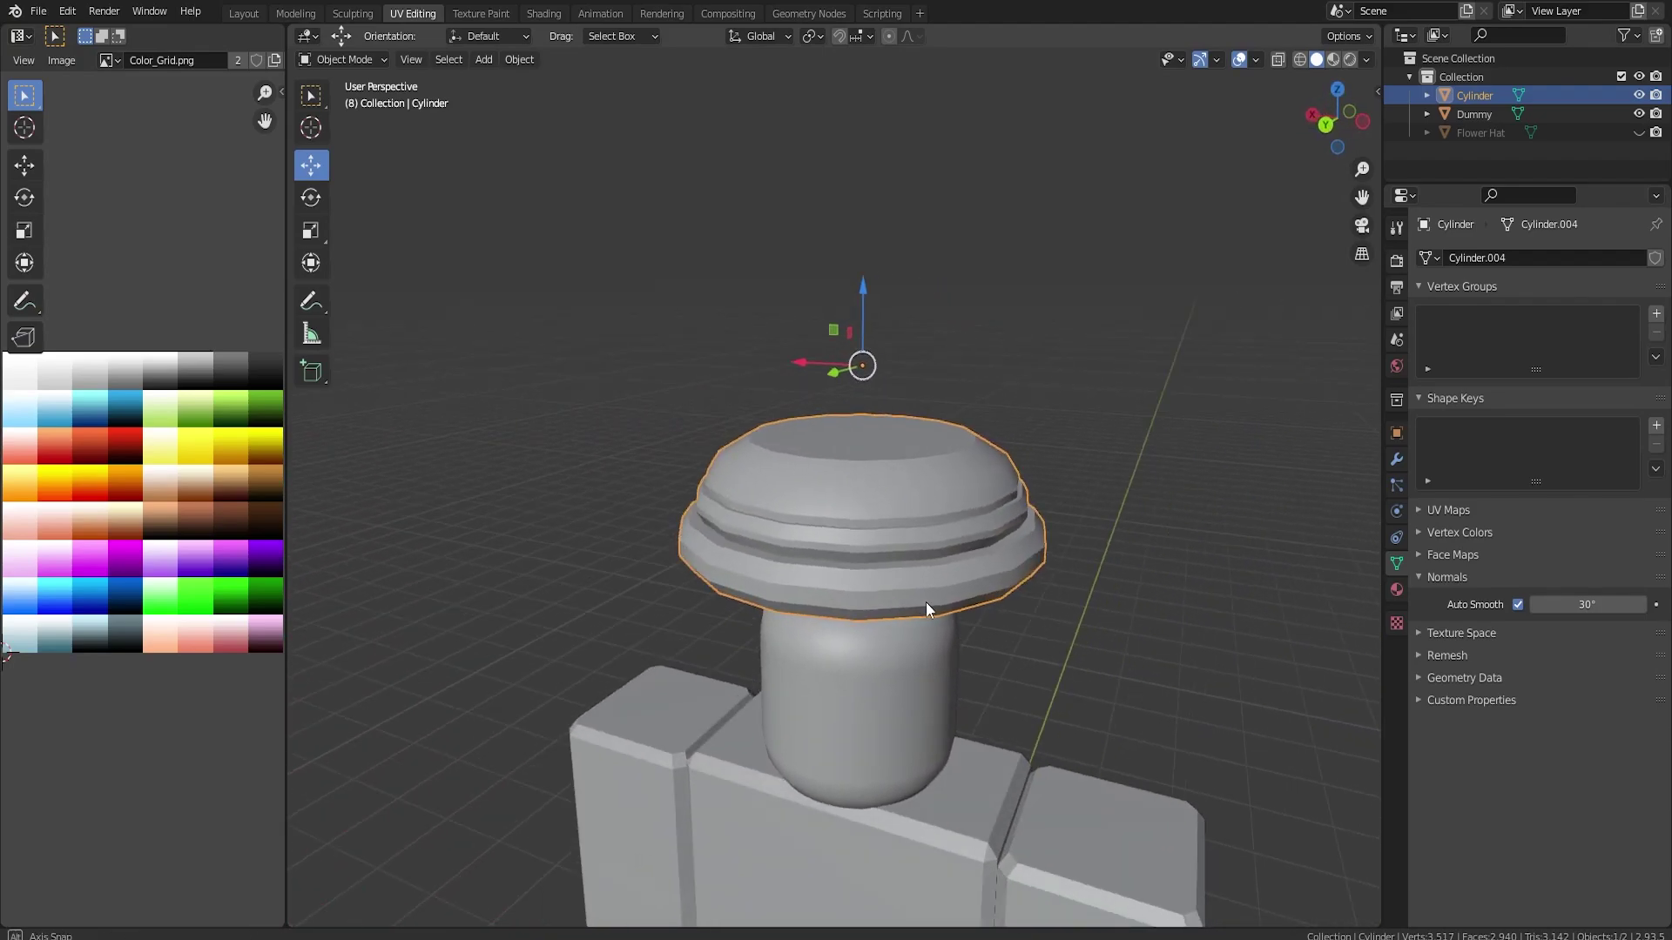
{"action": "scroll", "coordinate": [914, 596], "scroll_direction": "up", "scroll_amount": 5}
{"action": "mouse_move", "coordinate": [828, 578]}
{"action": "middle_mouse_down"}
{"action": "mouse_move", "coordinate": [895, 548]}
{"action": "mouse_move", "coordinate": [801, 545]}
{"action": "mouse_move", "coordinate": [831, 545]}
{"action": "middle_mouse_up"}
{"action": "scroll", "coordinate": [832, 561], "scroll_direction": "down", "scroll_amount": 4}
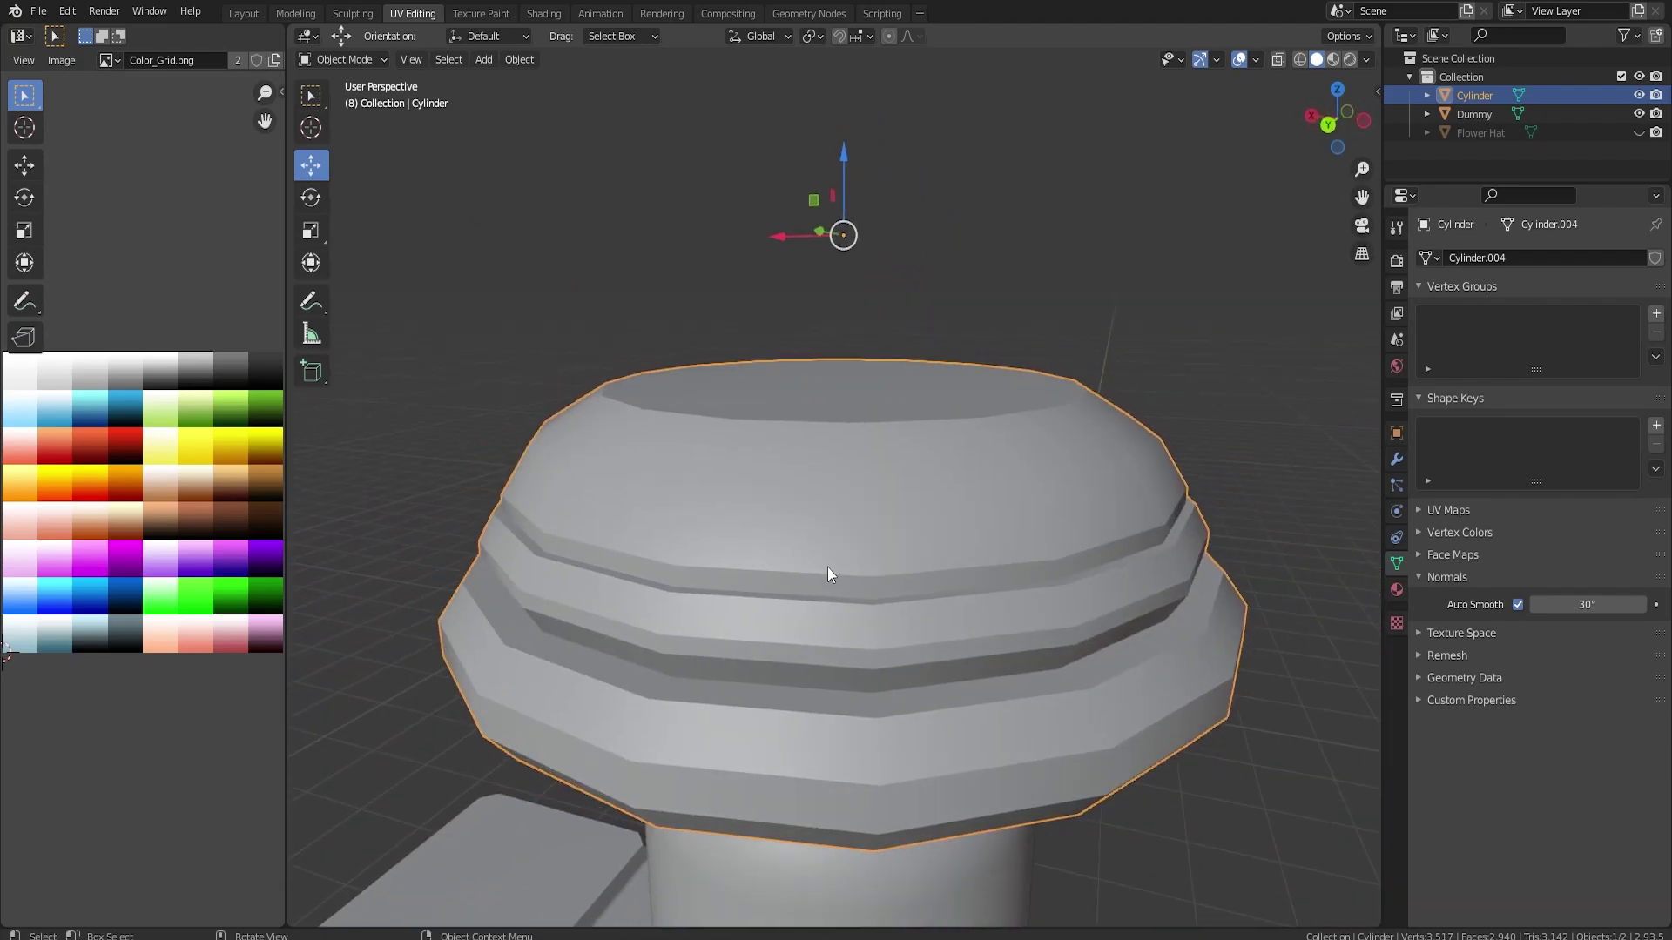
{"action": "scroll", "coordinate": [817, 536], "scroll_direction": "down", "scroll_amount": 2}
{"action": "scroll", "coordinate": [828, 488], "scroll_direction": "down", "scroll_amount": 1}
{"action": "key", "text": "Tab"}
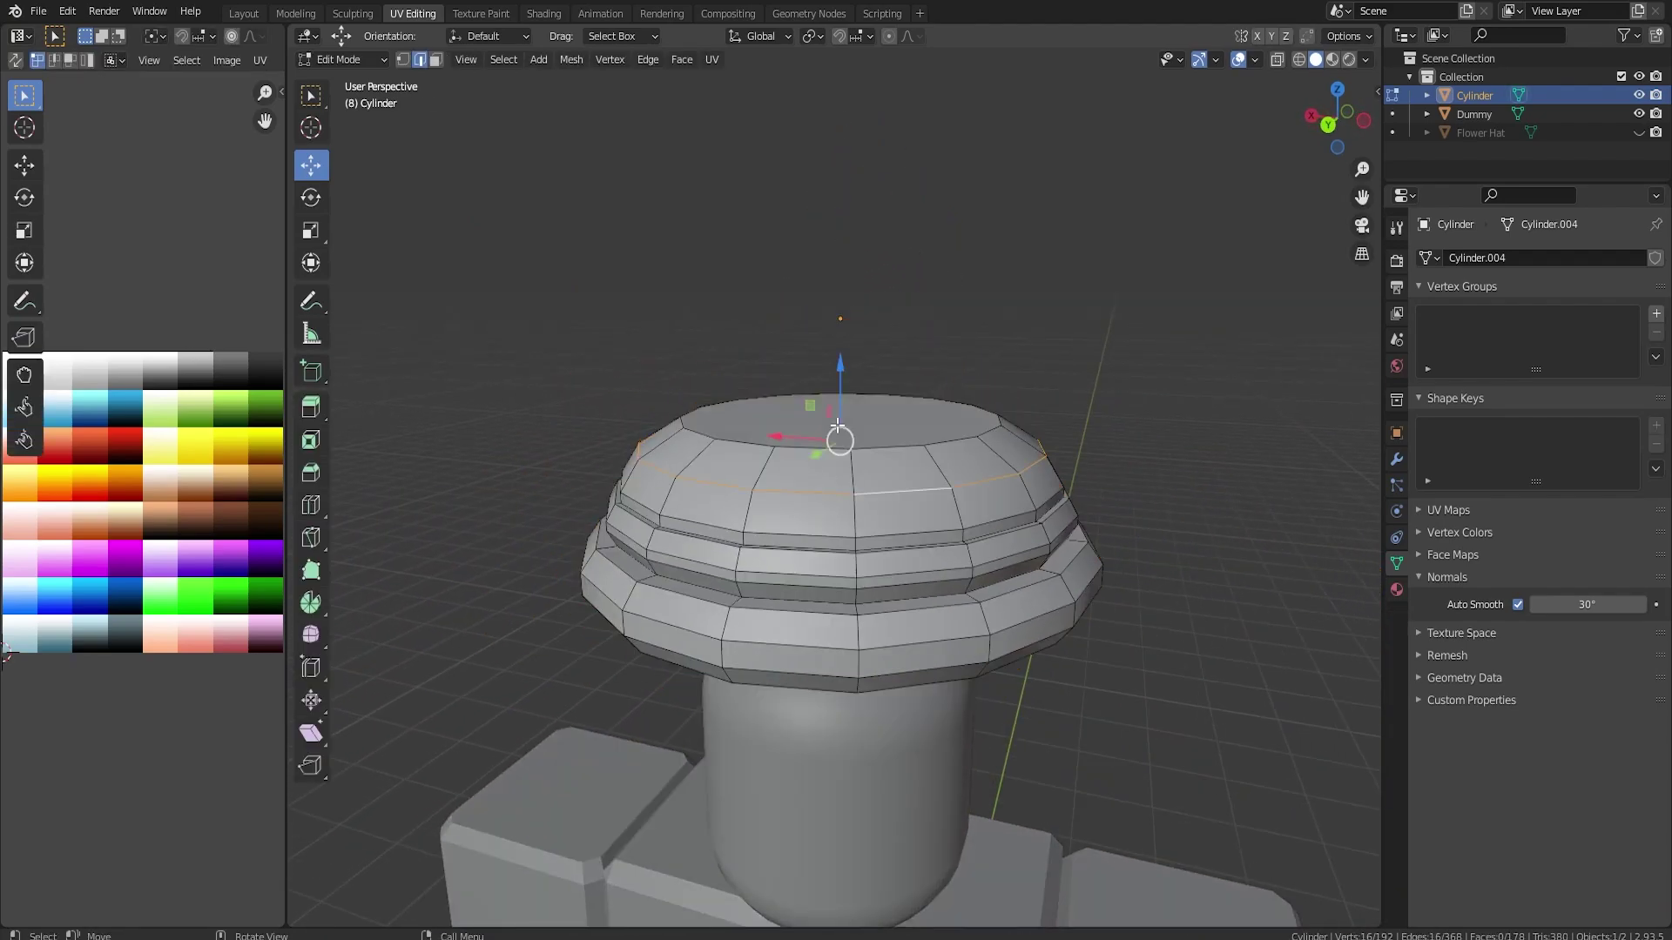
{"action": "left_click", "coordinate": [838, 425]}
{"action": "left_click", "coordinate": [435, 59]}
{"action": "left_click", "coordinate": [841, 413]}
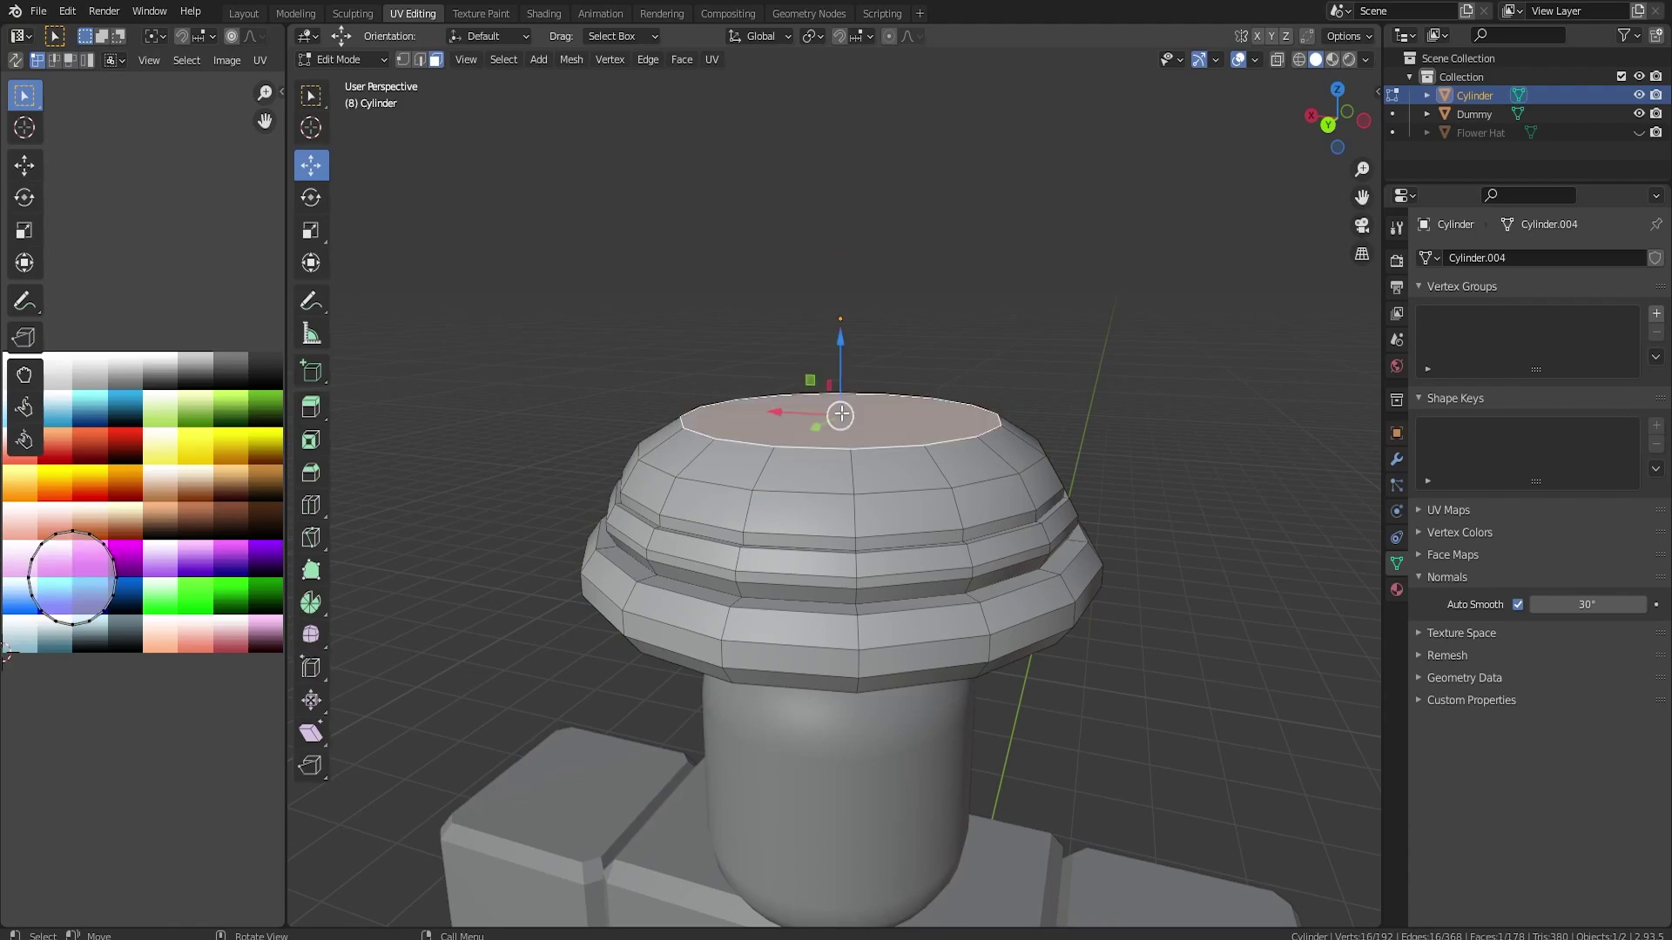
{"action": "key", "text": "e"}
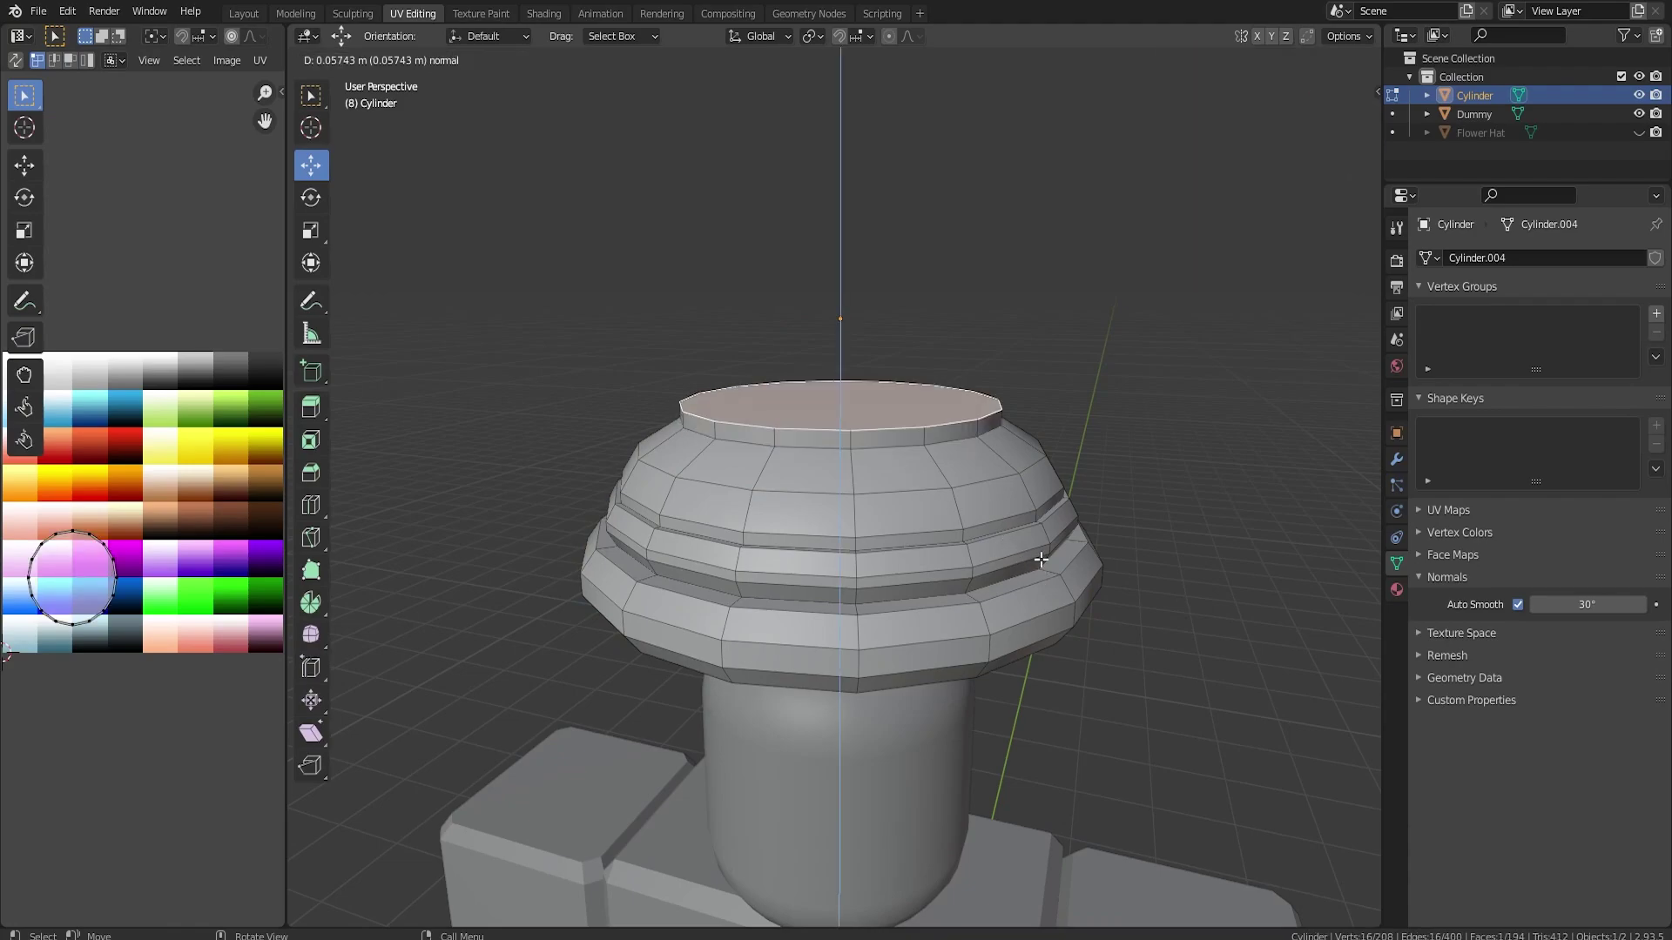
{"action": "left_click", "coordinate": [1042, 561]}
{"action": "key", "text": "s"}
{"action": "left_click", "coordinate": [1127, 555]}
{"action": "key", "text": "Tab"}
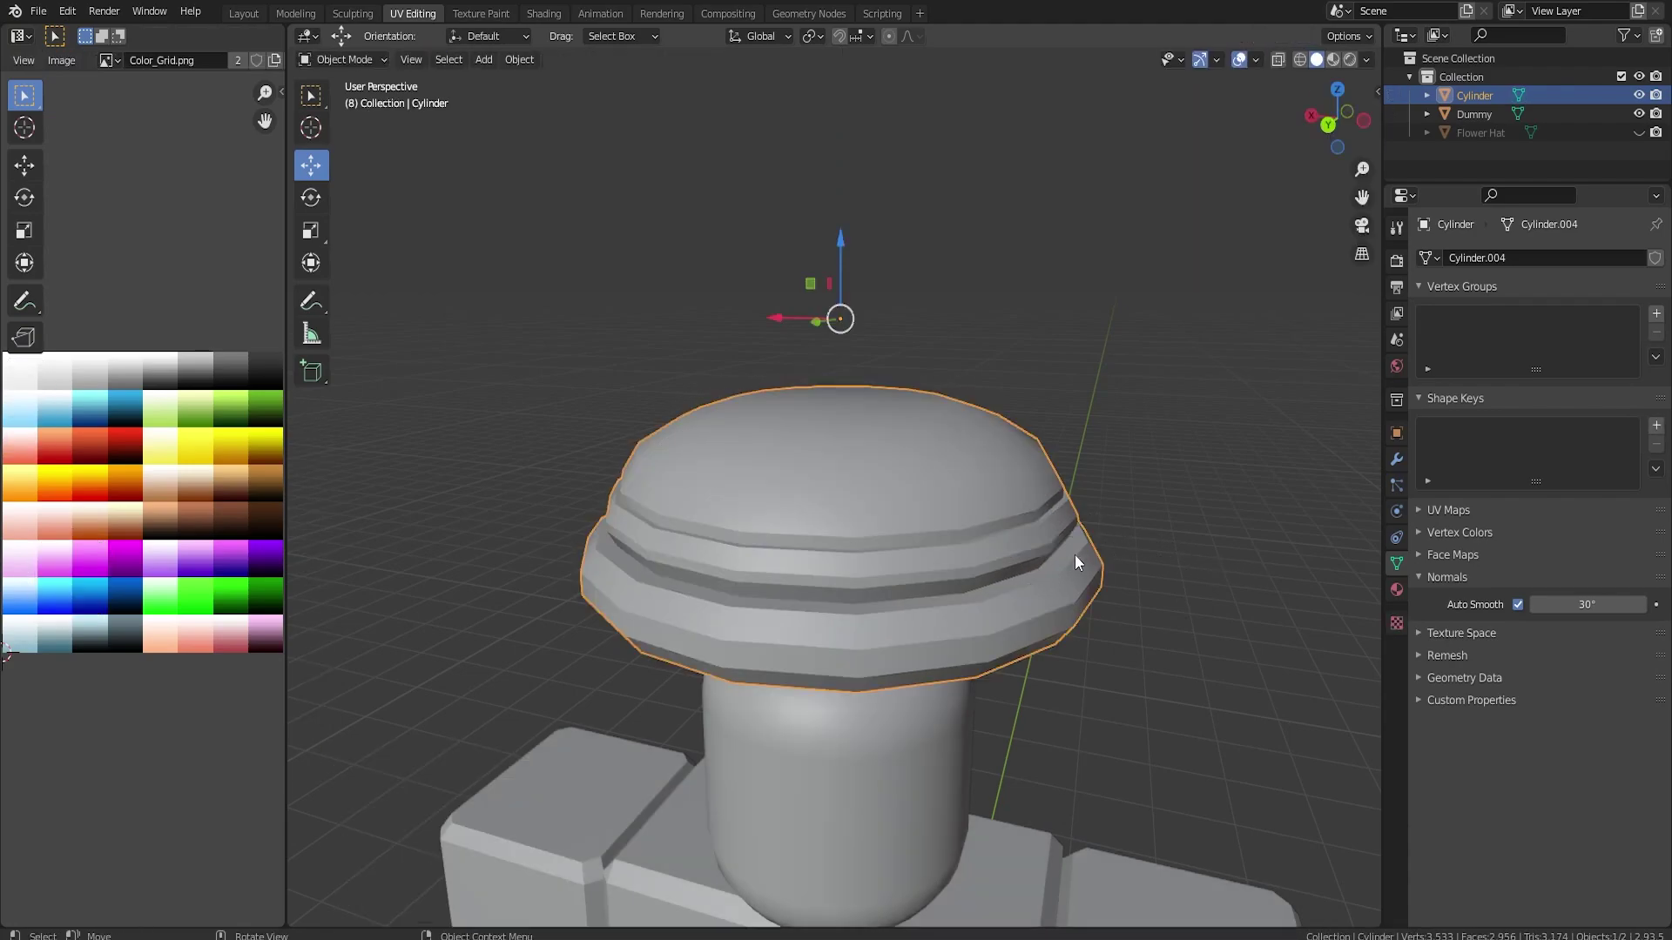
Add a 16-vertex cylinder with 1 m radius and 2 m depth and raise it along Z above the dome.
{"action": "mouse_move", "coordinate": [1074, 555]}
{"action": "middle_mouse_down"}
{"action": "mouse_move", "coordinate": [1031, 548]}
{"action": "mouse_move", "coordinate": [1010, 631]}
{"action": "mouse_move", "coordinate": [981, 660]}
{"action": "mouse_move", "coordinate": [1042, 604]}
{"action": "mouse_move", "coordinate": [1052, 546]}
{"action": "mouse_move", "coordinate": [1008, 505]}
{"action": "mouse_move", "coordinate": [1029, 510]}
{"action": "mouse_move", "coordinate": [1019, 615]}
{"action": "mouse_move", "coordinate": [1067, 538]}
{"action": "middle_mouse_up"}
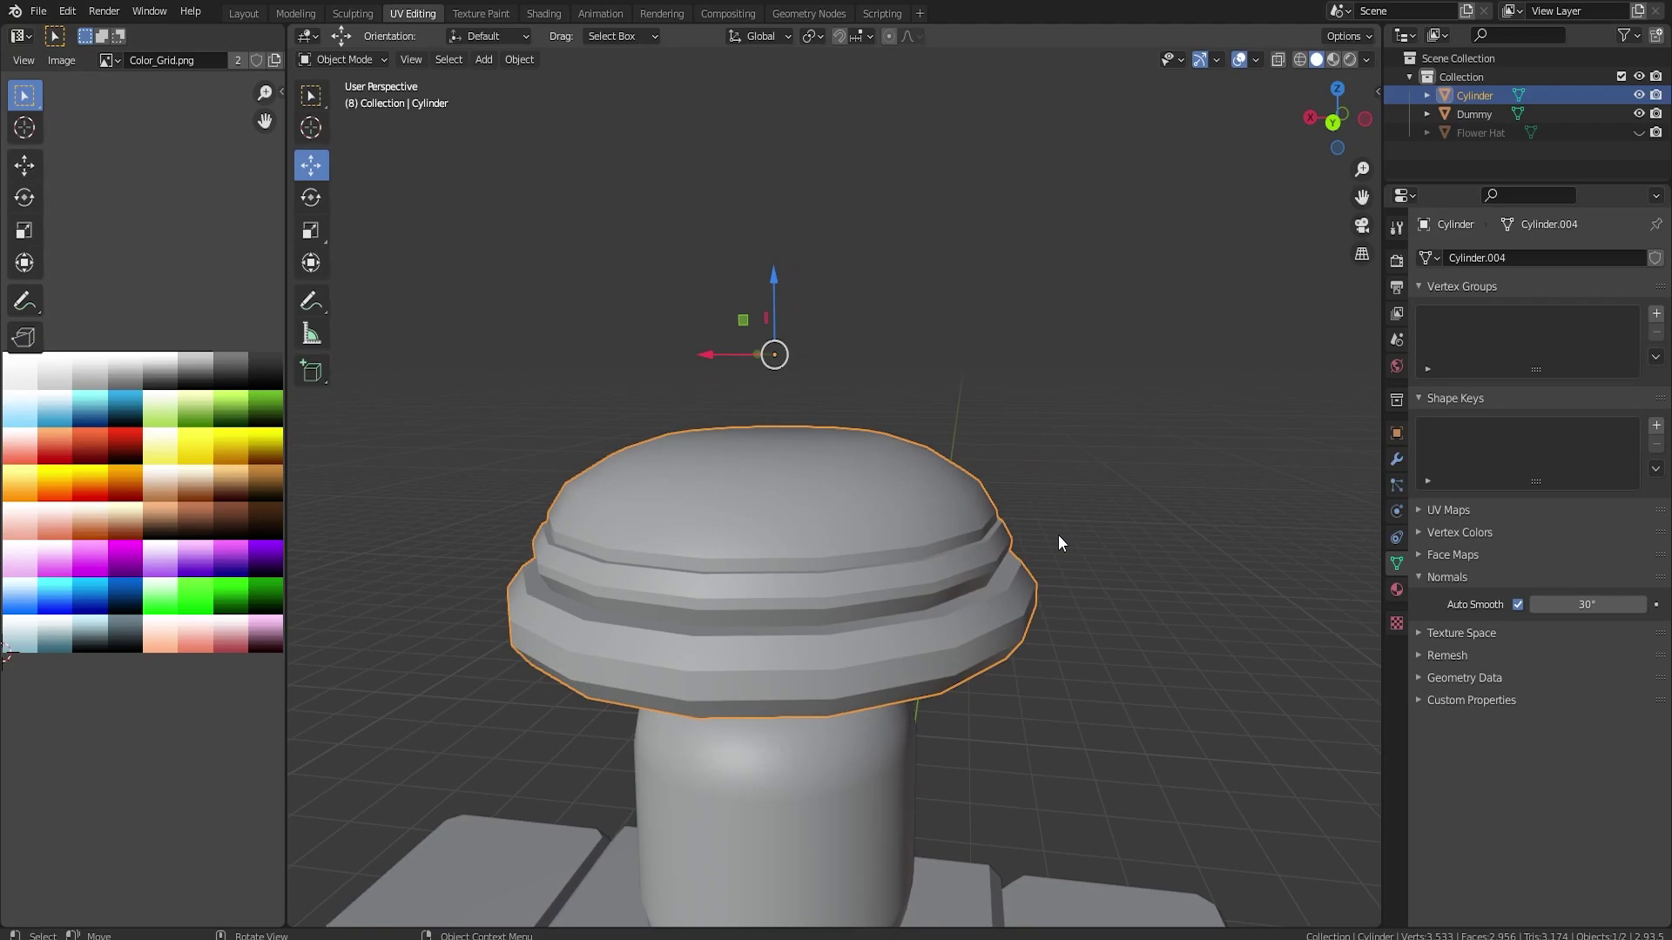
{"action": "key", "text": "shift+a"}
{"action": "mouse_move", "coordinate": [952, 530]}
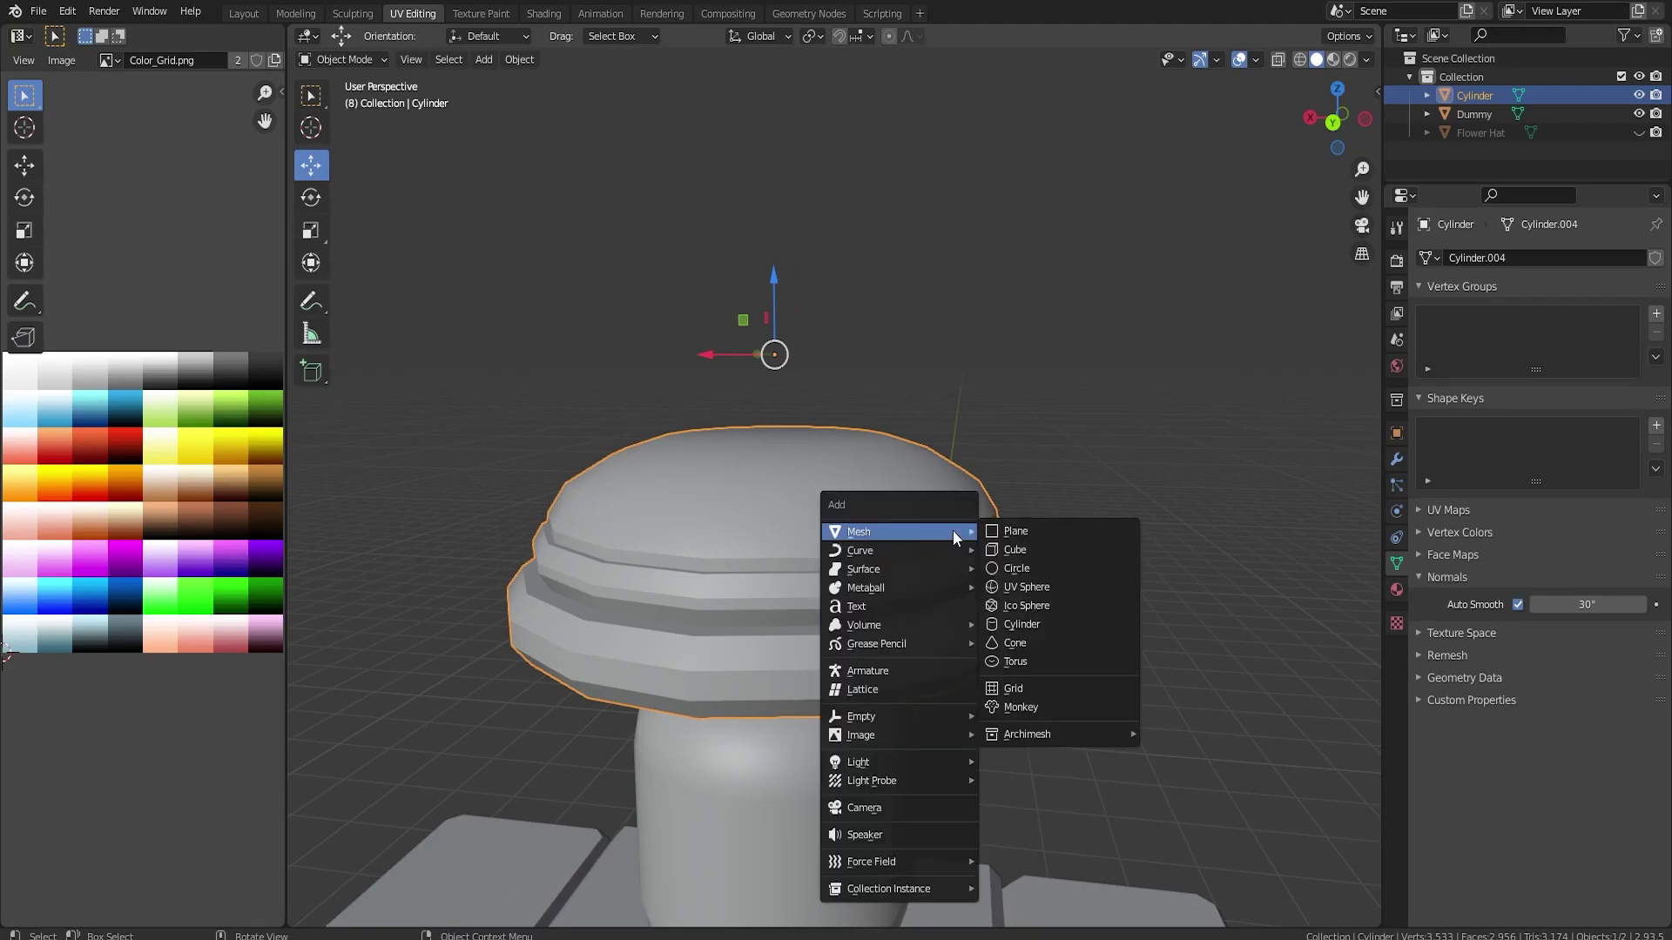
{"action": "left_click", "coordinate": [1025, 625]}
{"action": "scroll", "coordinate": [1001, 610], "scroll_direction": "down", "scroll_amount": 3}
{"action": "scroll", "coordinate": [990, 609], "scroll_direction": "down", "scroll_amount": 6}
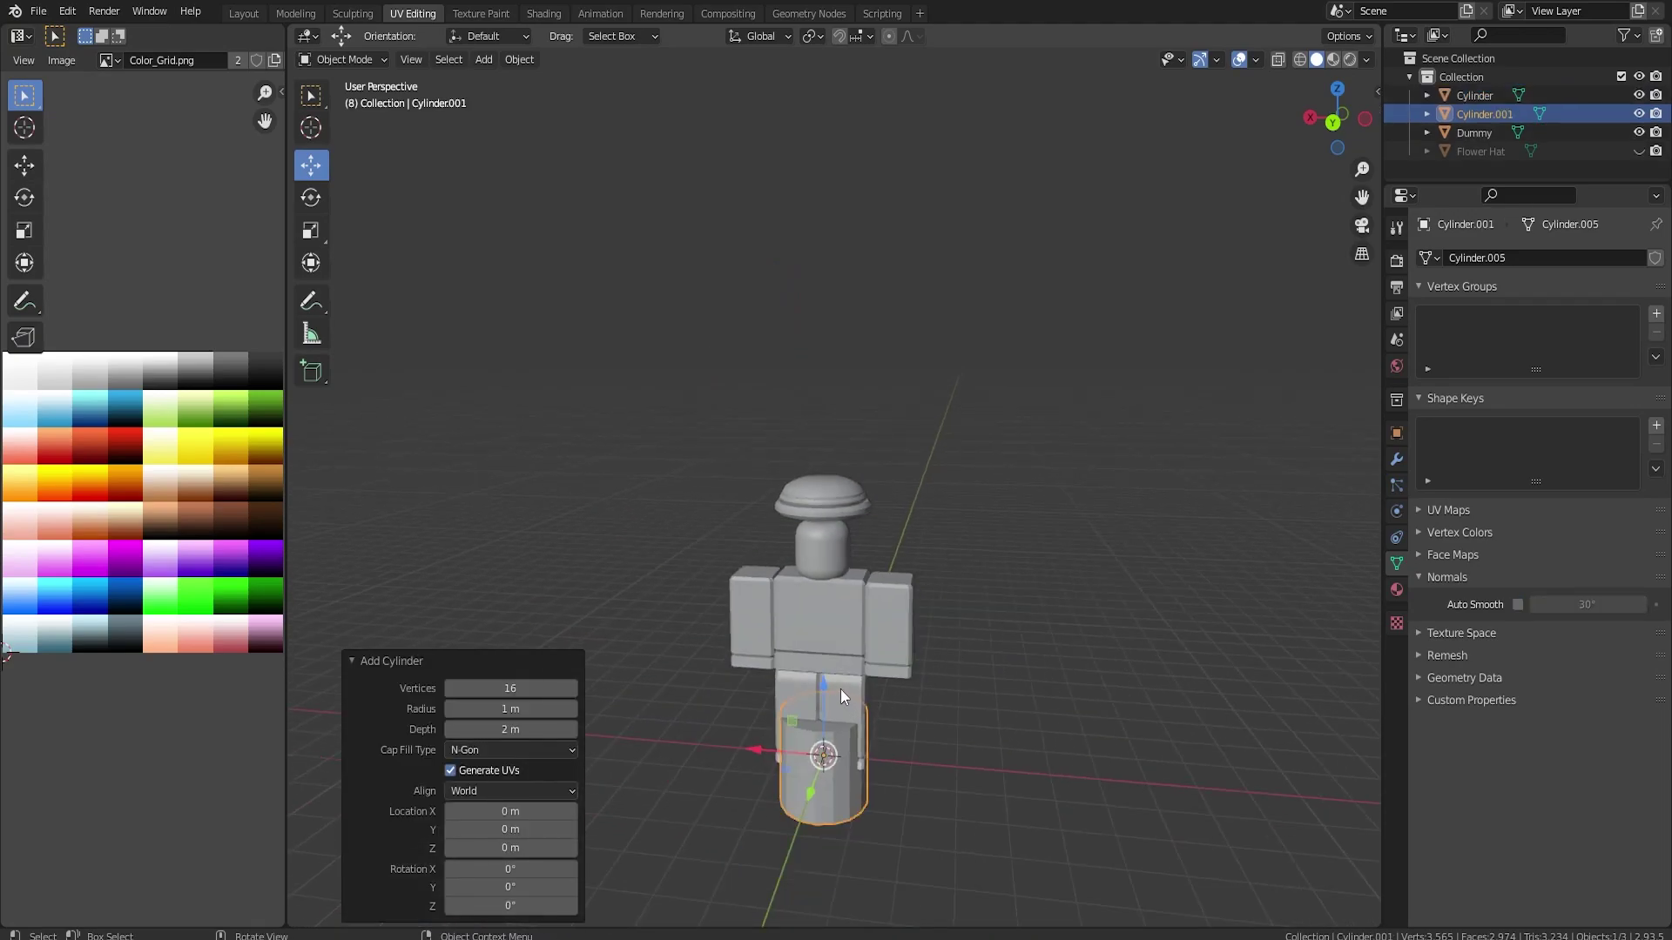
{"action": "left_click_drag", "start_coordinate": [826, 670], "coordinate": [808, 410]}
{"action": "scroll", "coordinate": [881, 456], "scroll_direction": "up", "scroll_amount": 6}
Shrink the new cylinder to a small stud and place it off-centre on the dome, moving it about -0.534 m along Z and then along X.
{"action": "key", "text": "s"}
{"action": "left_click", "coordinate": [850, 399]}
{"action": "scroll", "coordinate": [970, 485], "scroll_direction": "up", "scroll_amount": 2}
{"action": "key", "text": "s"}
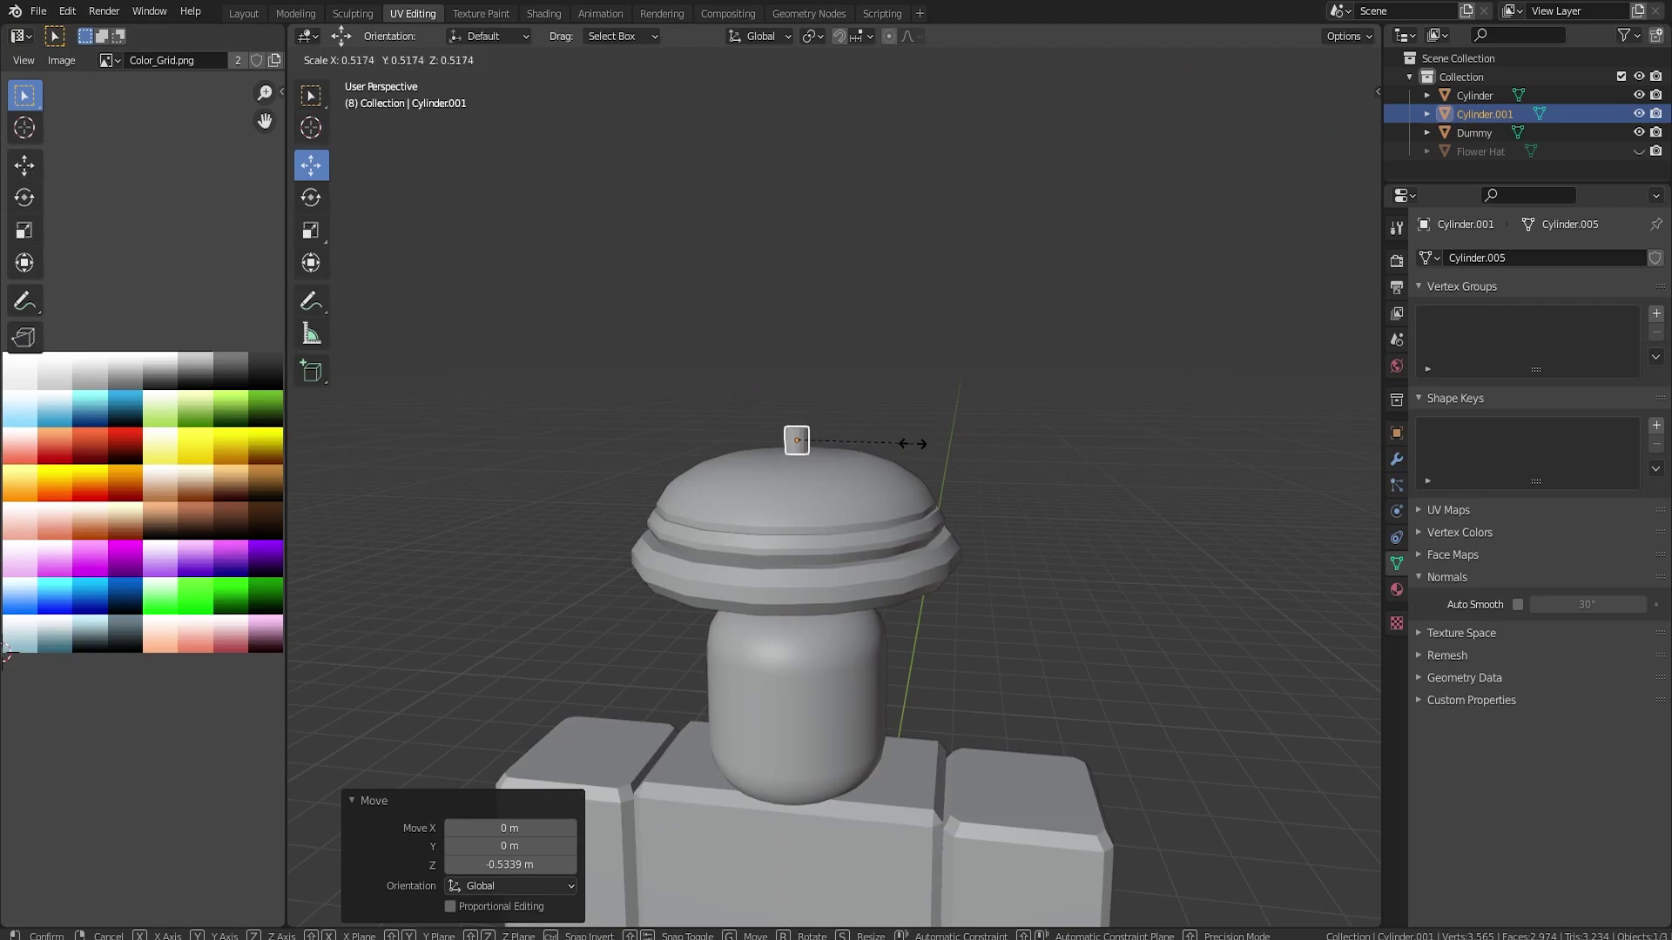
{"action": "left_click", "coordinate": [897, 444]}
{"action": "left_click_drag", "start_coordinate": [768, 441], "coordinate": [716, 435]}
{"action": "left_click", "coordinate": [716, 435]}
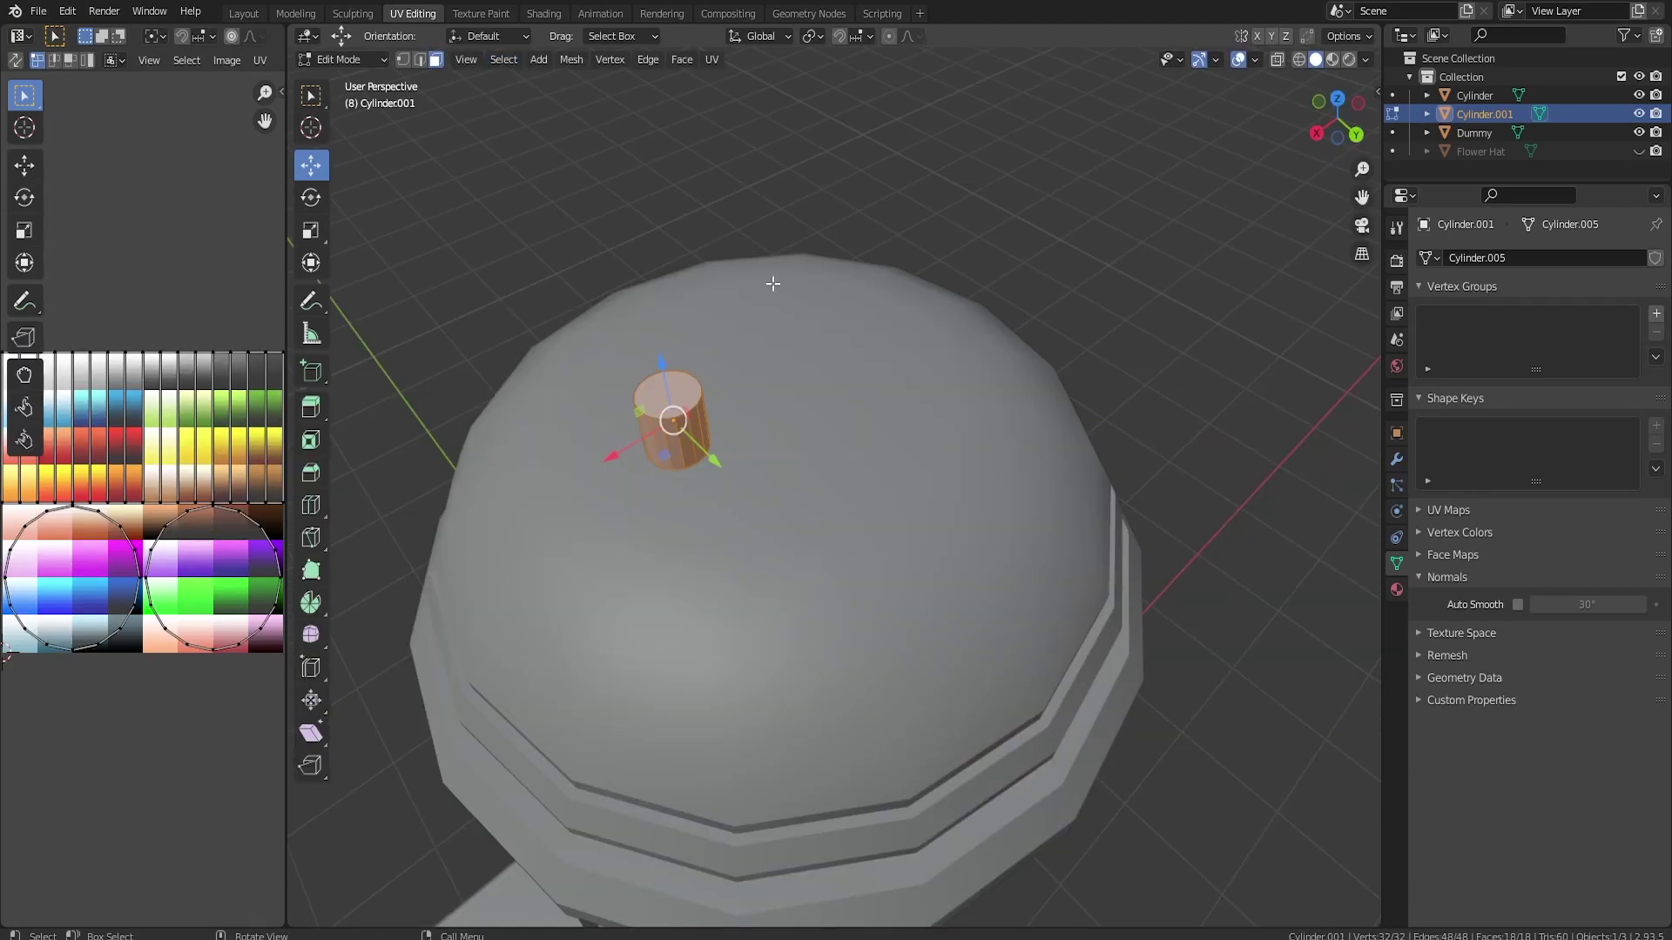
Raise the stud's top face about 0.25 m along Z and scale it to about 0.506 to taper the stud.
{"action": "left_click", "coordinate": [673, 394]}
{"action": "left_click_drag", "start_coordinate": [660, 362], "coordinate": [647, 257]}
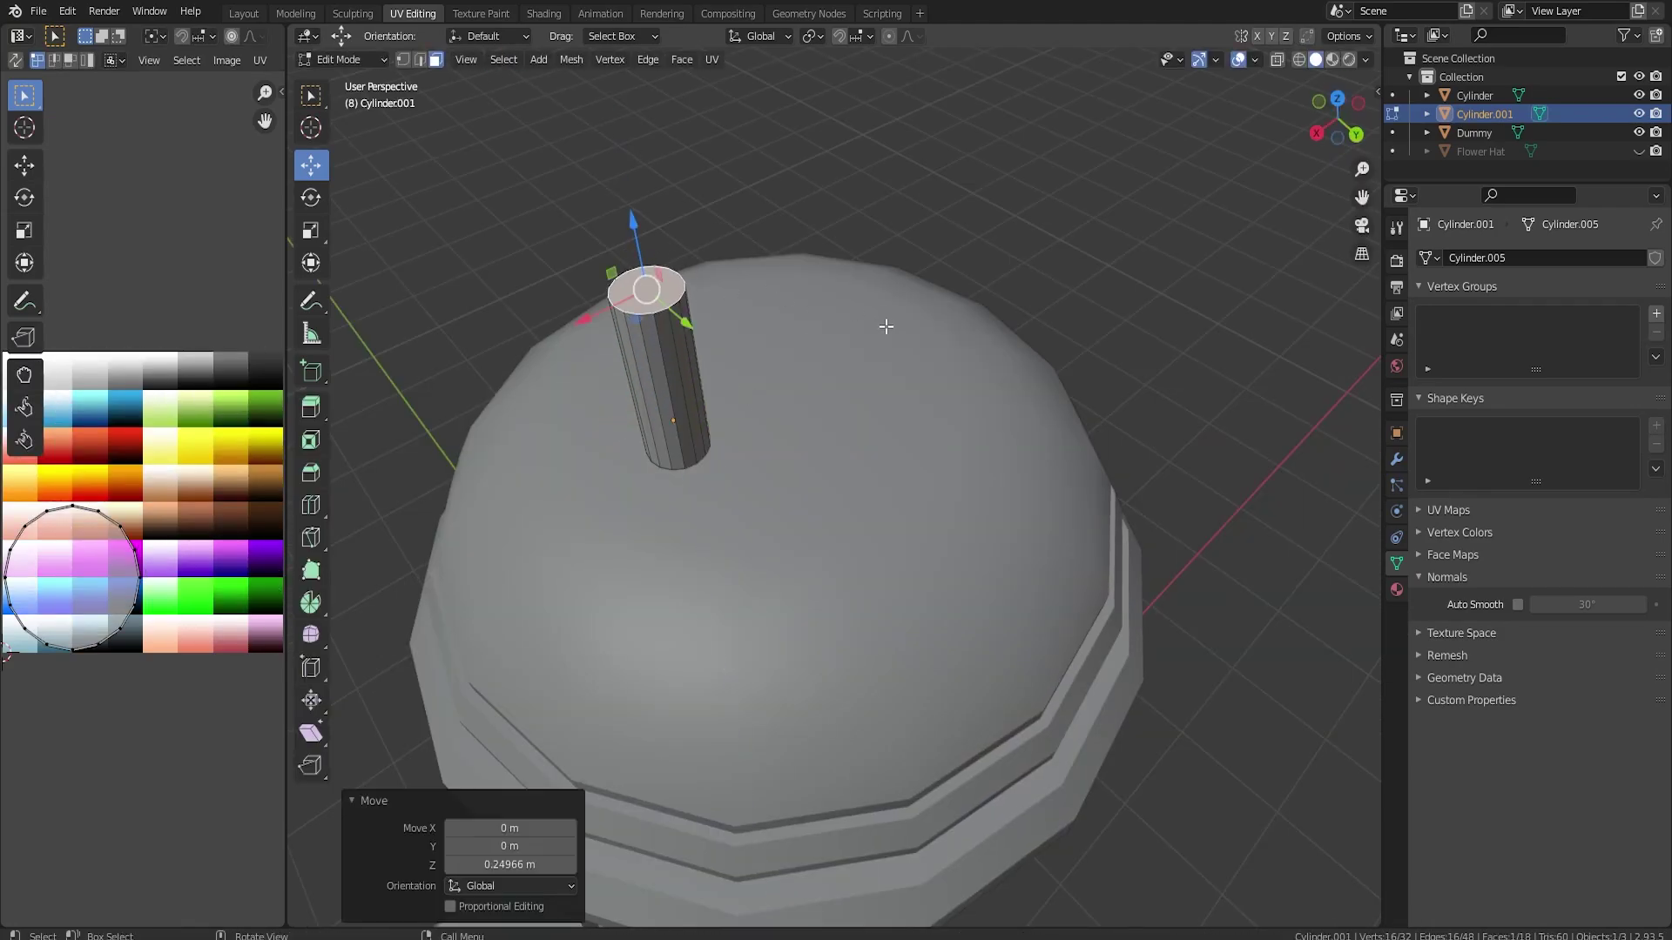
{"action": "key", "text": "s"}
{"action": "left_click", "coordinate": [775, 300]}
{"action": "middle_click_drag", "start_coordinate": [776, 300], "coordinate": [729, 339]}
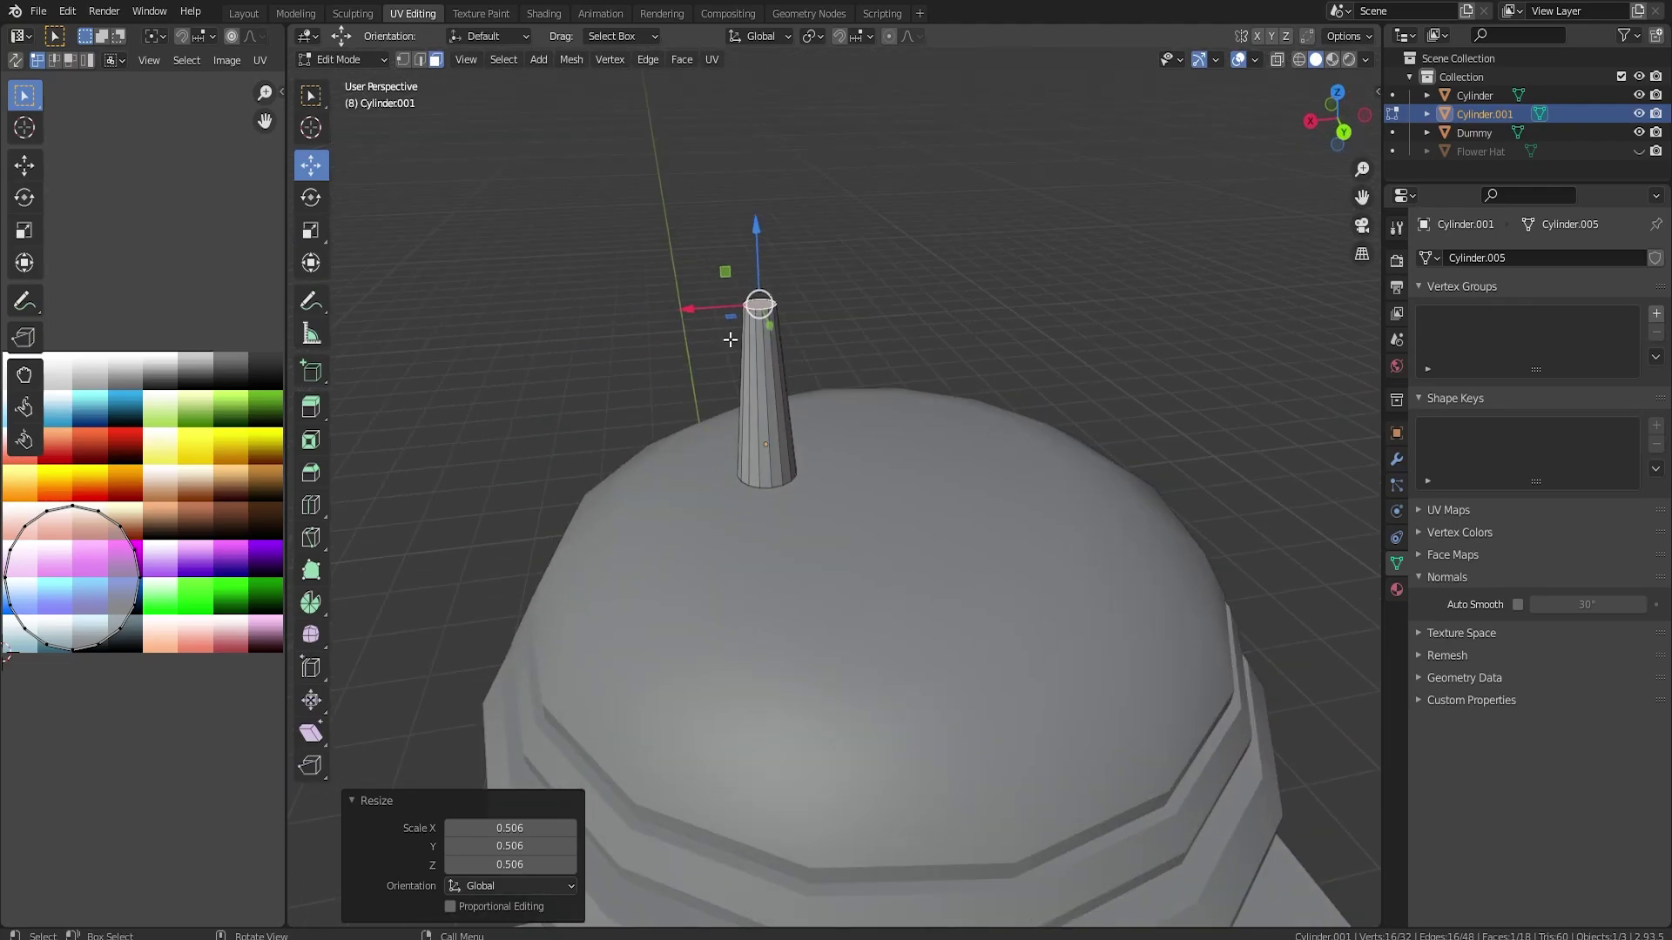
Extrude the tapered top about 0.11 m, add two loop cuts around the new section and scale them outward into a rounded knob.
{"action": "key", "text": "e"}
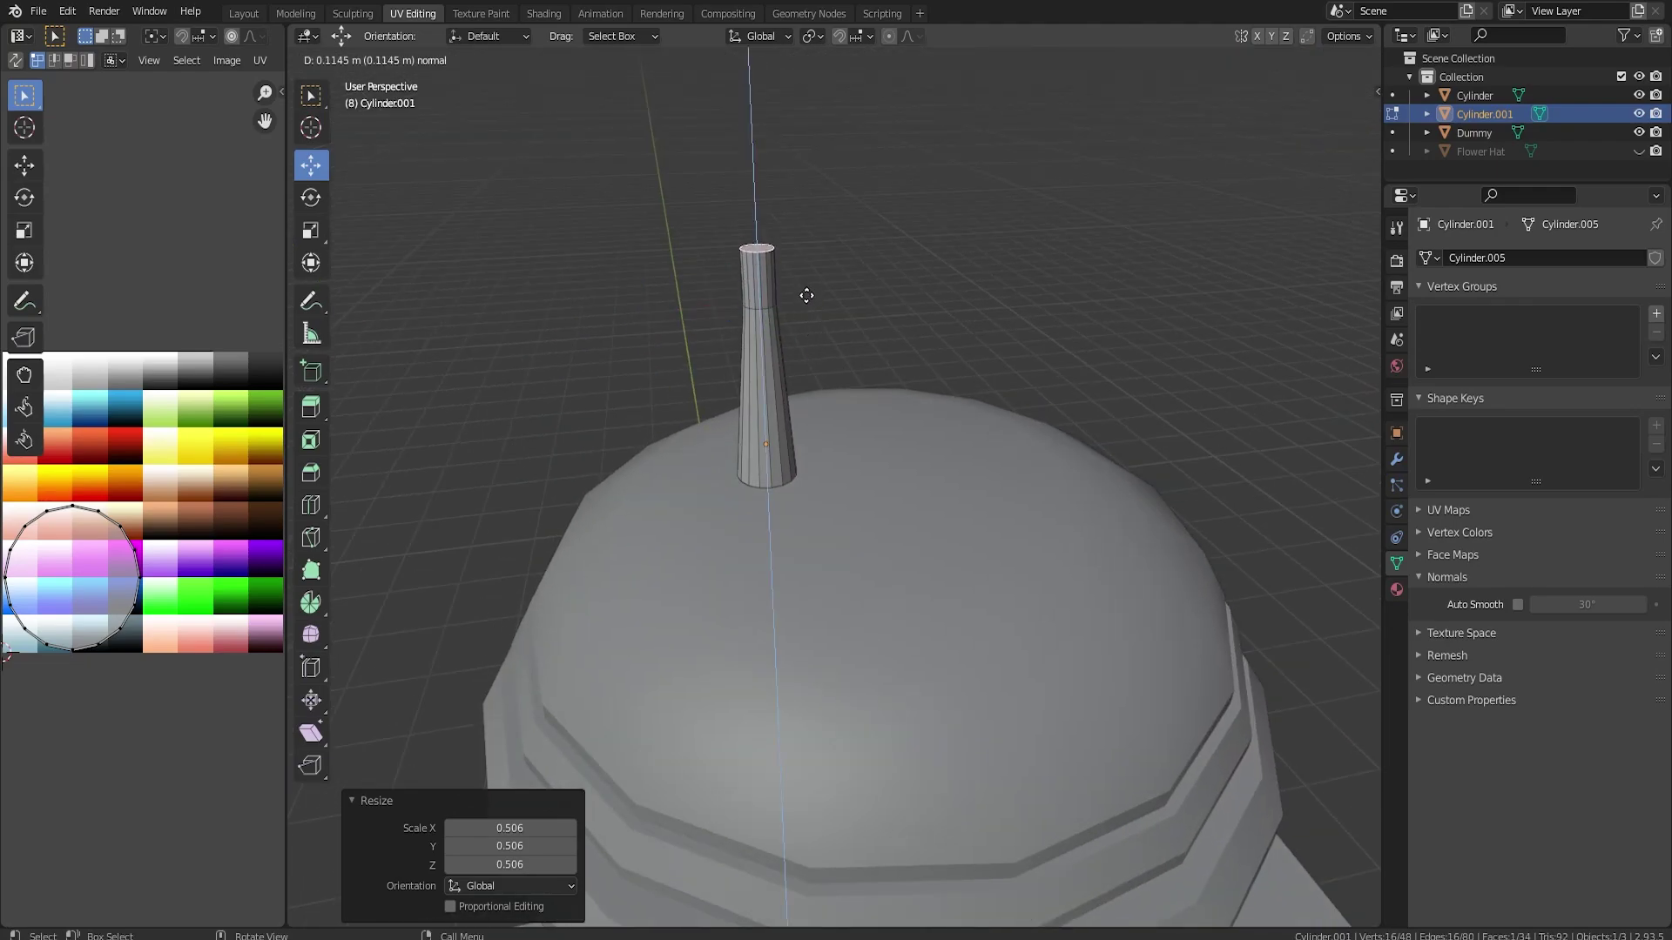
{"action": "left_click", "coordinate": [806, 298]}
{"action": "key", "text": "ctrl+r"}
{"action": "scroll", "coordinate": [759, 271], "scroll_direction": "up", "scroll_amount": 1}
{"action": "left_click", "coordinate": [759, 272]}
{"action": "right_click", "coordinate": [868, 299]}
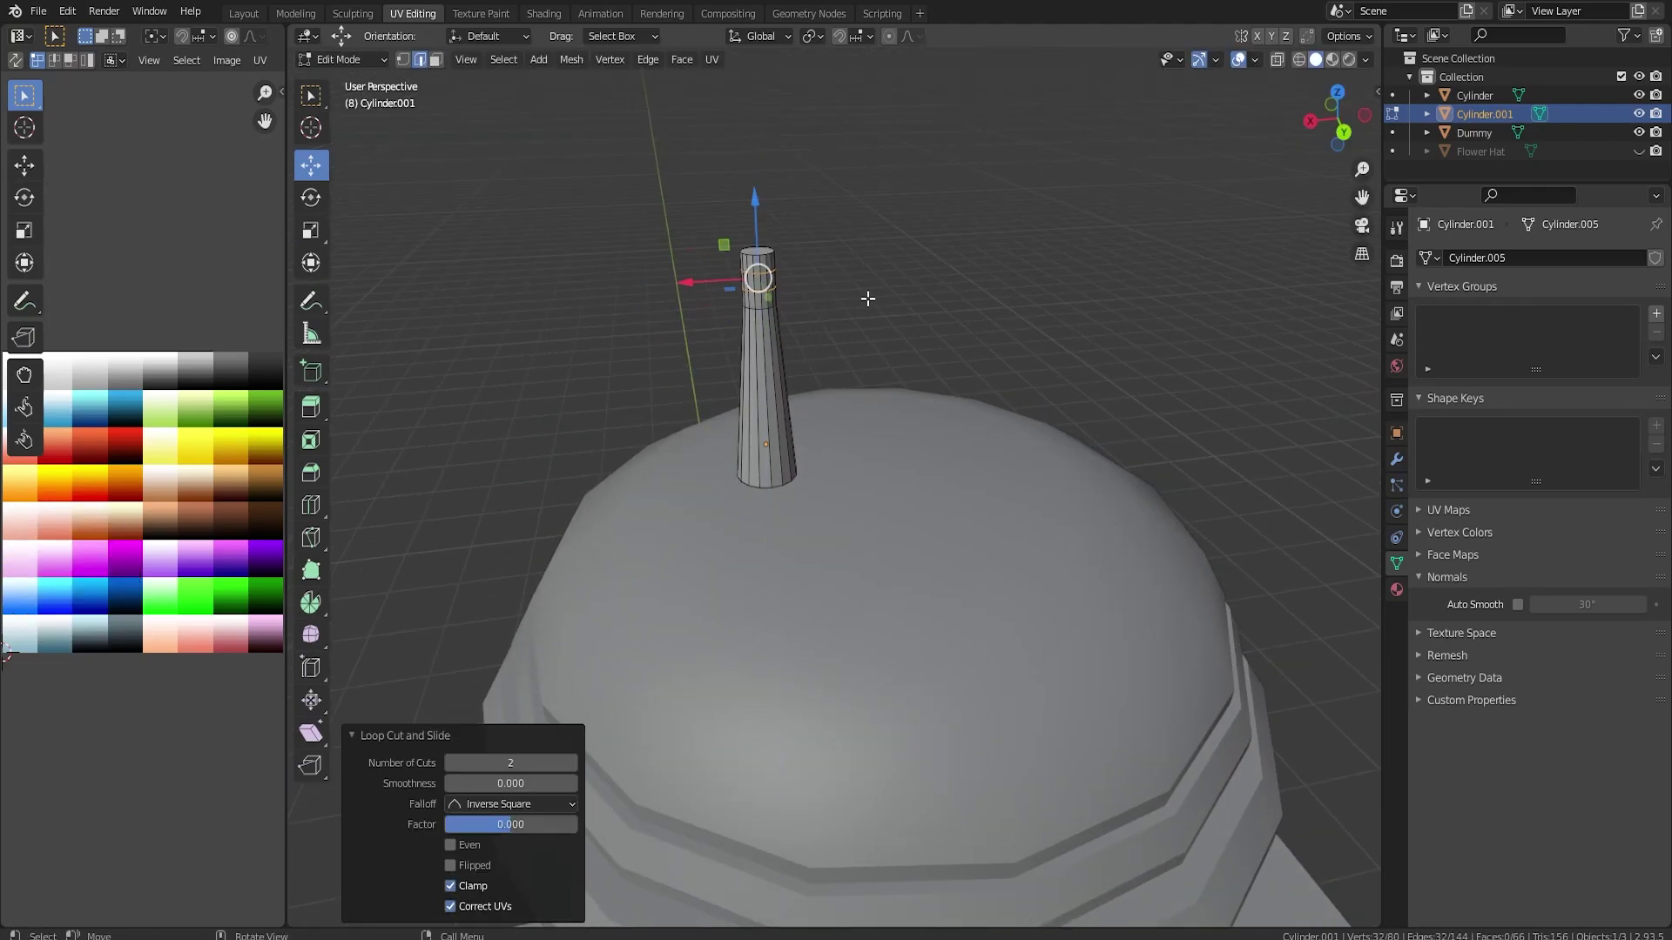
{"action": "key", "text": "s"}
{"action": "left_click", "coordinate": [957, 312]}
Shade the knobbed antenna smooth and enable Auto Smooth for its normals at 30°.
{"action": "key", "text": "Tab"}
{"action": "middle_click_drag", "start_coordinate": [955, 321], "coordinate": [843, 339]}
{"action": "right_click", "coordinate": [824, 361]}
{"action": "left_click", "coordinate": [818, 359]}
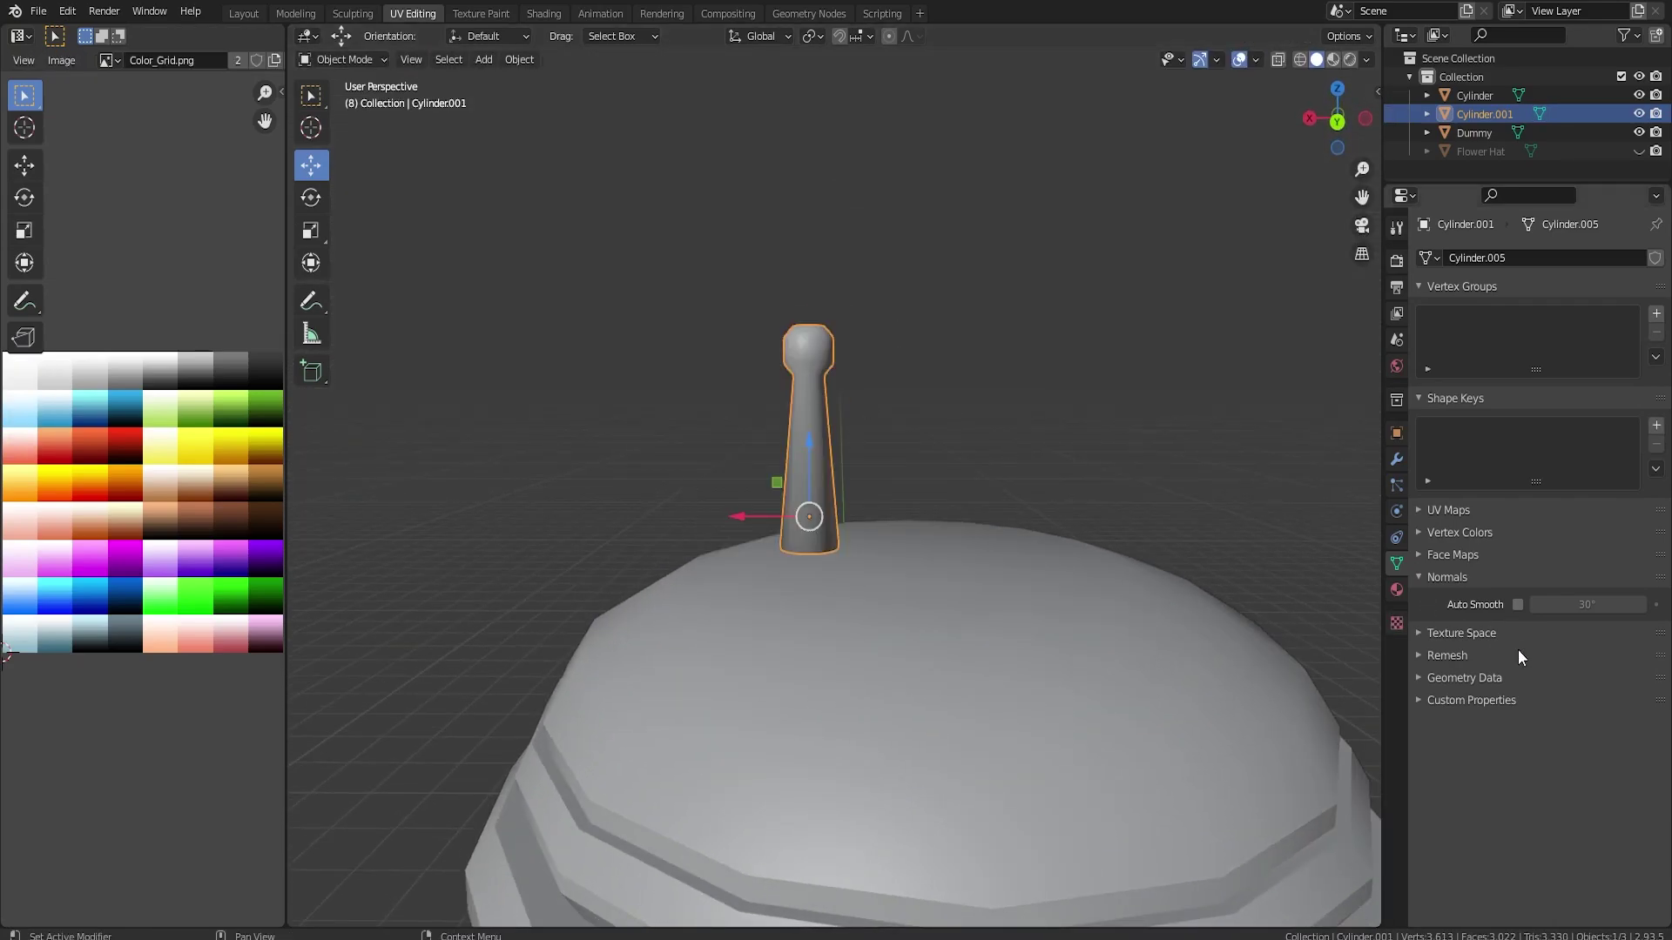
{"action": "left_click", "coordinate": [1515, 605]}
Reposition the antenna along X on the dome, moving it about 0.082 m and then about 0.016 m.
{"action": "left_click_drag", "start_coordinate": [809, 485], "coordinate": [749, 544]}
{"action": "middle_click_drag", "start_coordinate": [842, 528], "coordinate": [818, 593], "text": "alt"}
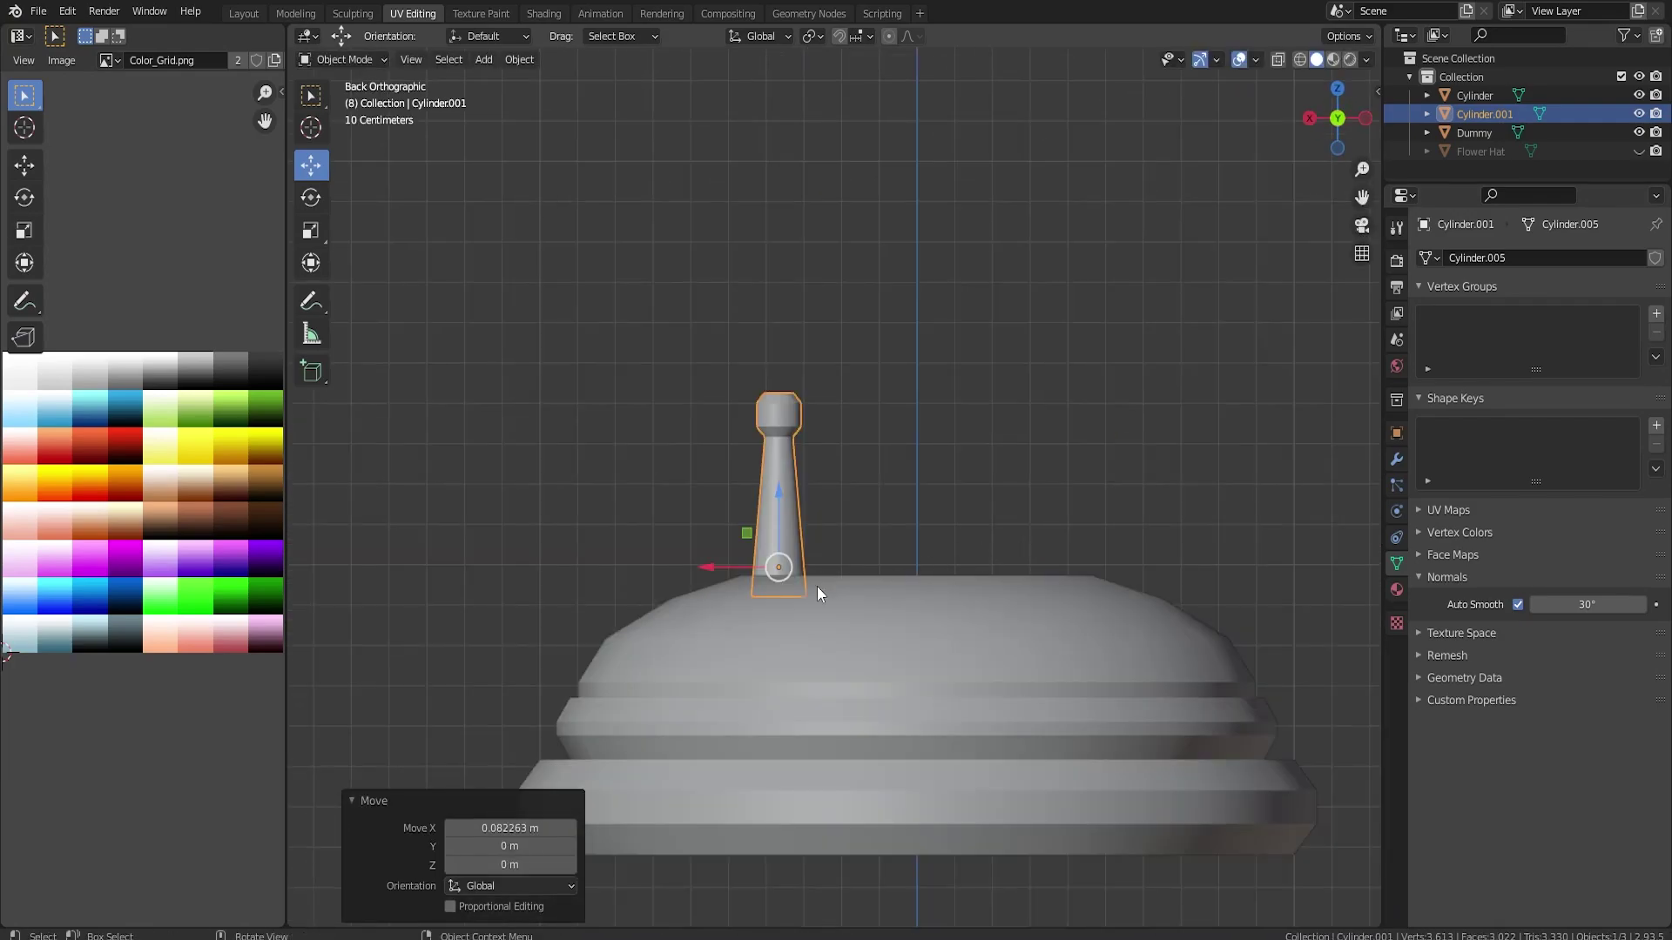
{"action": "left_click_drag", "start_coordinate": [746, 569], "coordinate": [754, 561]}
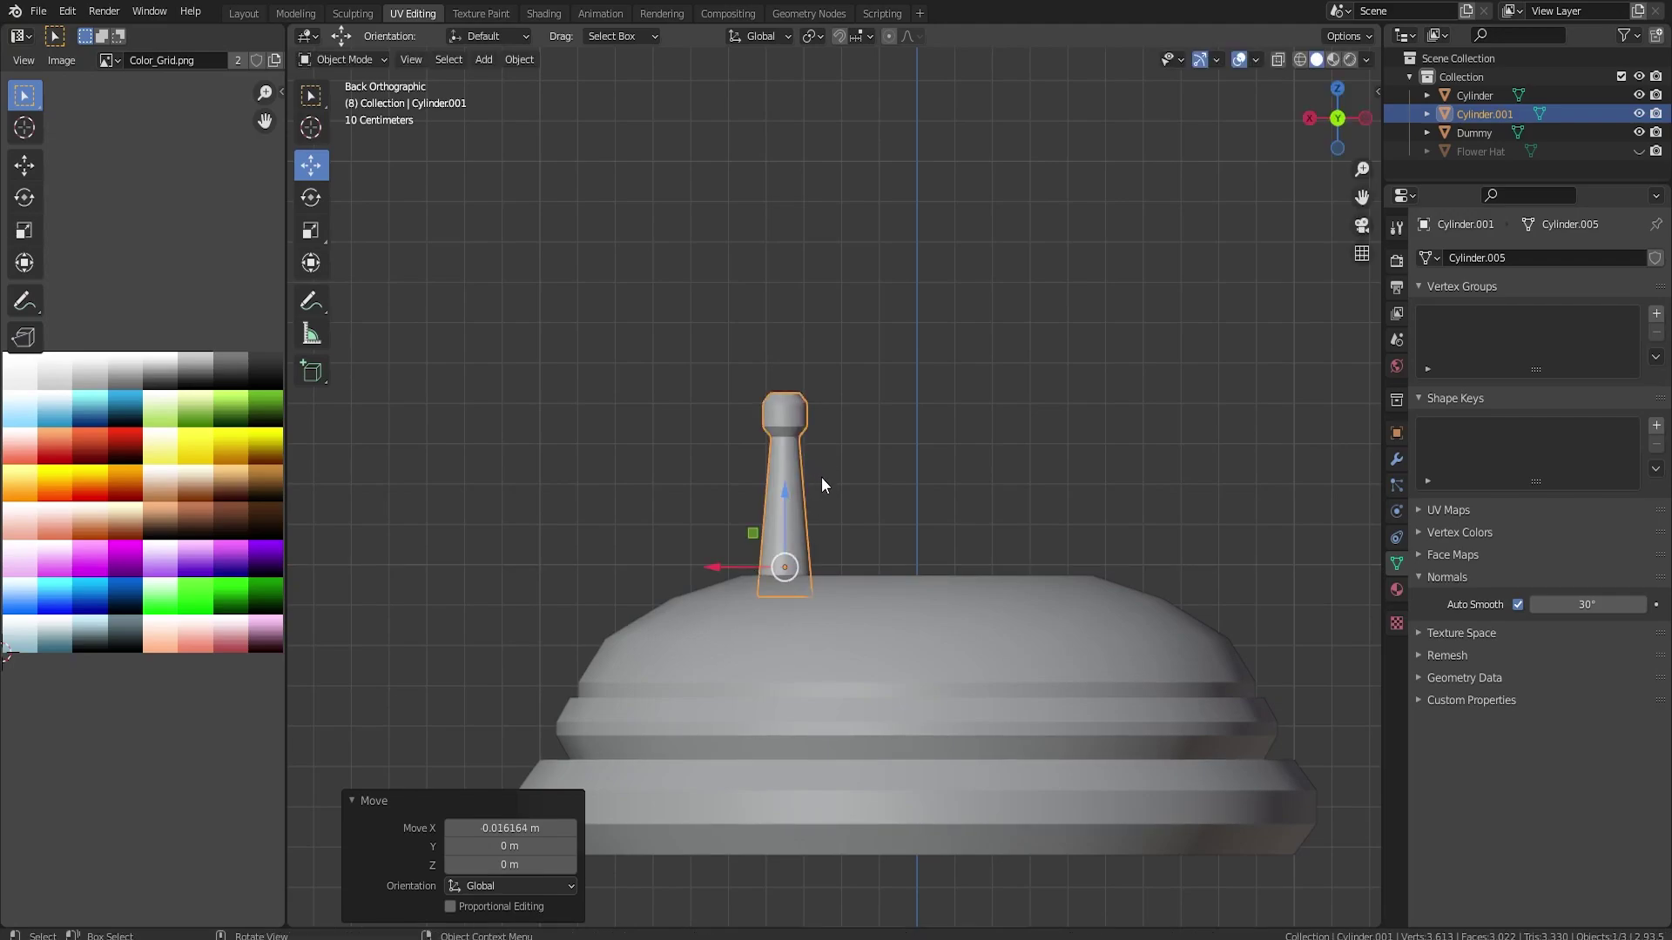
Duplicate the antenna twice along X, spacing each copy about -0.35 m from the previous one to form a row of three.
{"action": "key", "text": "shift+d"}
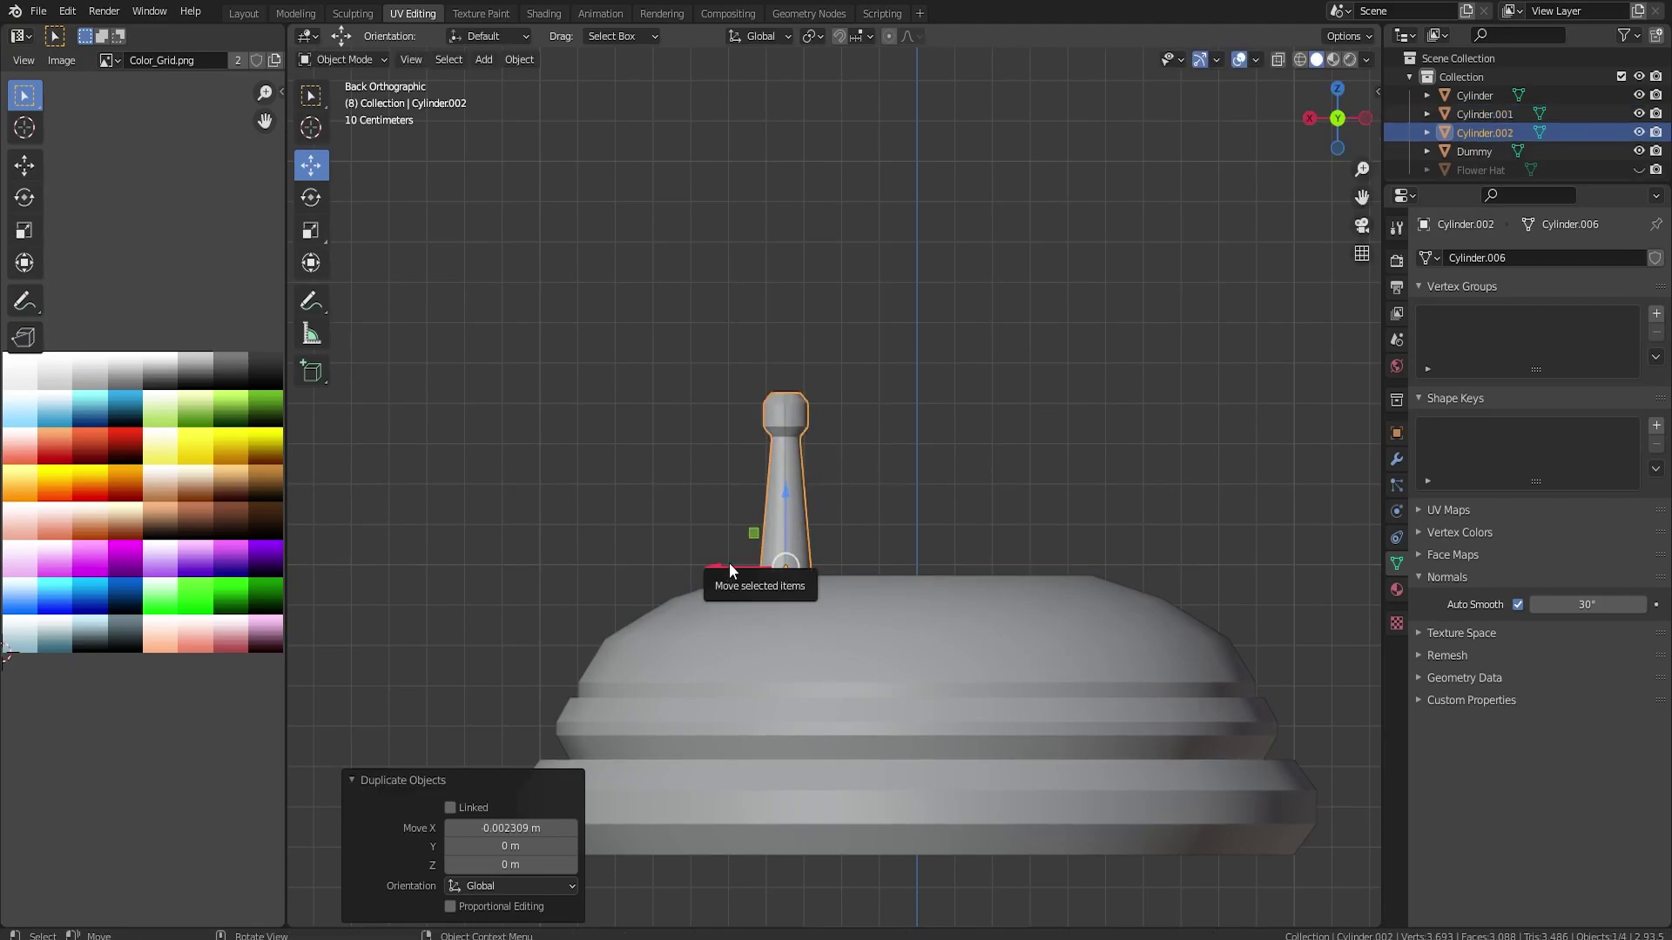
{"action": "key", "text": "x"}
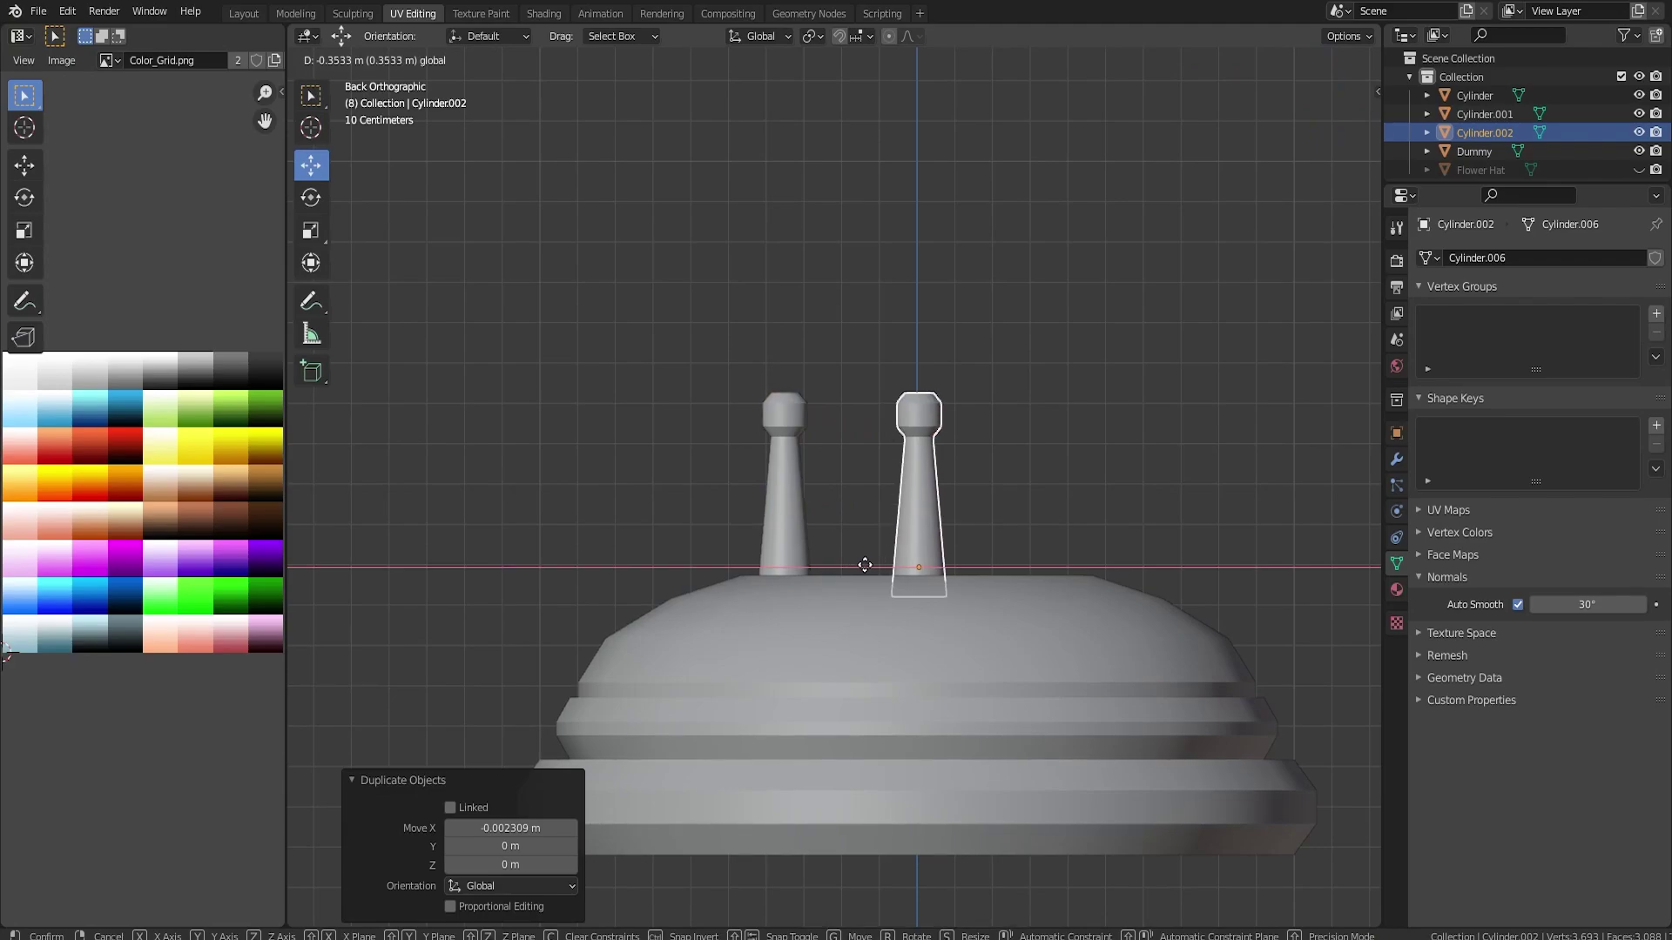
{"action": "left_click", "coordinate": [863, 565]}
{"action": "key", "text": "shift+d"}
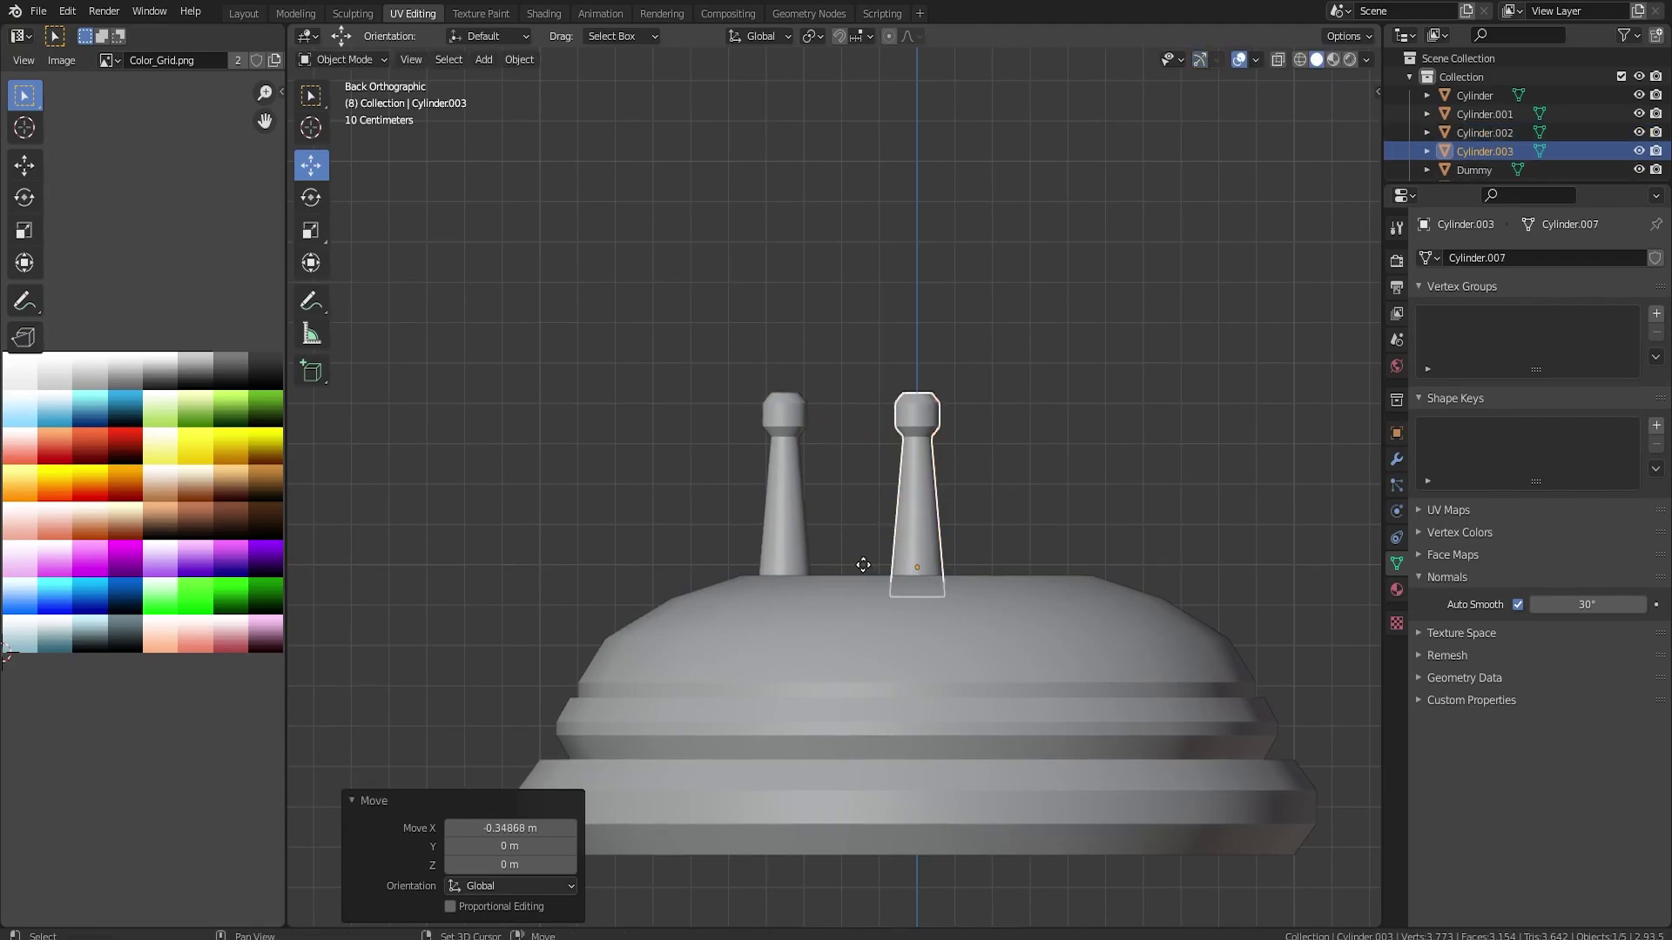
{"action": "right_click", "coordinate": [867, 572]}
{"action": "left_click_drag", "start_coordinate": [853, 571], "coordinate": [992, 562]}
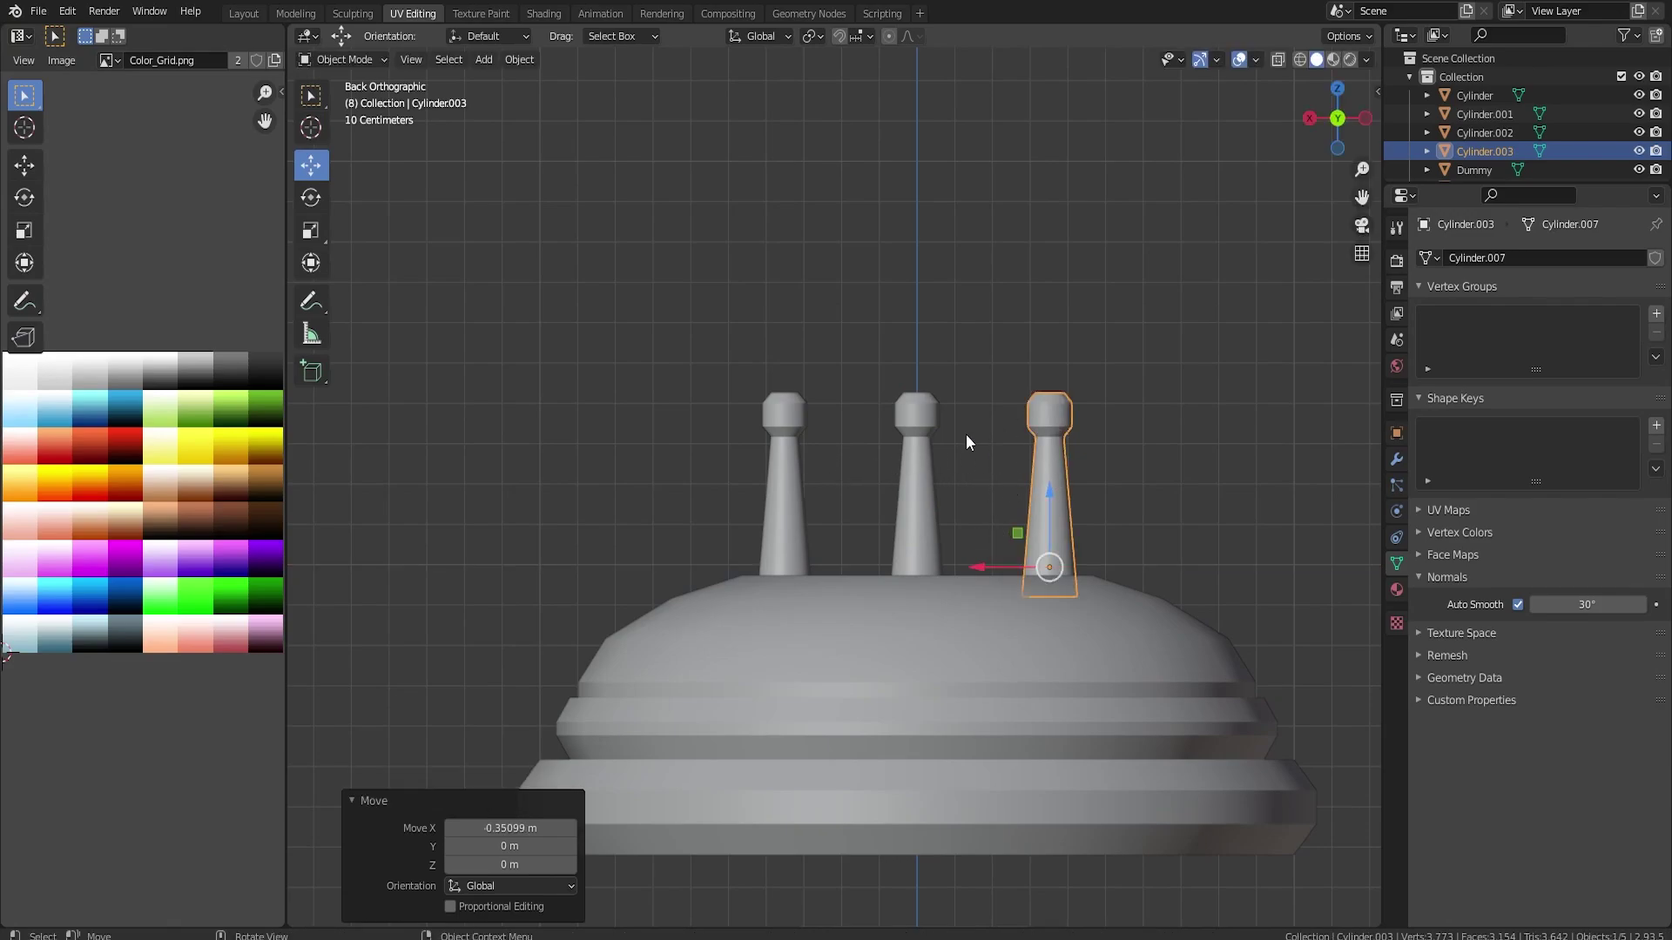
Switch to the sketch in Photos to check the details drawn on the accessory's rim, then minimize it.
{"action": "mouse_move", "coordinate": [973, 456]}
{"action": "middle_mouse_down"}
{"action": "mouse_move", "coordinate": [1085, 572]}
{"action": "mouse_move", "coordinate": [874, 718]}
{"action": "mouse_move", "coordinate": [1071, 588]}
{"action": "mouse_move", "coordinate": [1091, 550]}
{"action": "mouse_move", "coordinate": [989, 556]}
{"action": "mouse_move", "coordinate": [902, 530]}
{"action": "mouse_move", "coordinate": [951, 526]}
{"action": "middle_mouse_up"}
{"action": "key", "text": "alt+Tab"}
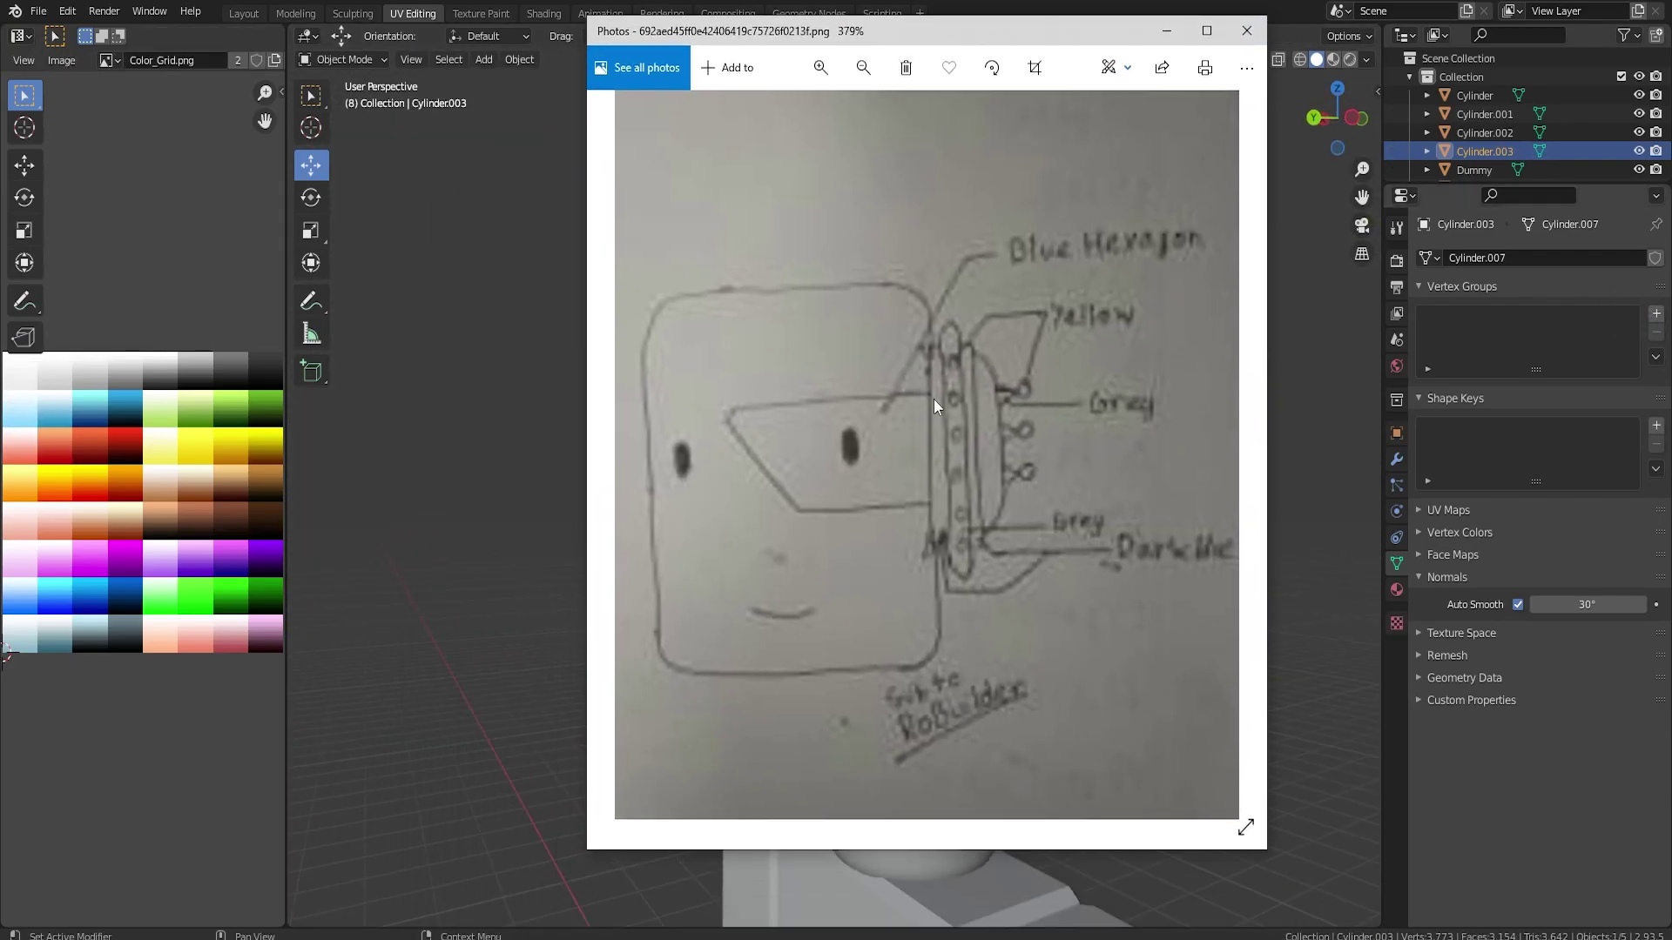
{"action": "left_click_drag", "start_coordinate": [1038, 31], "coordinate": [494, 57]}
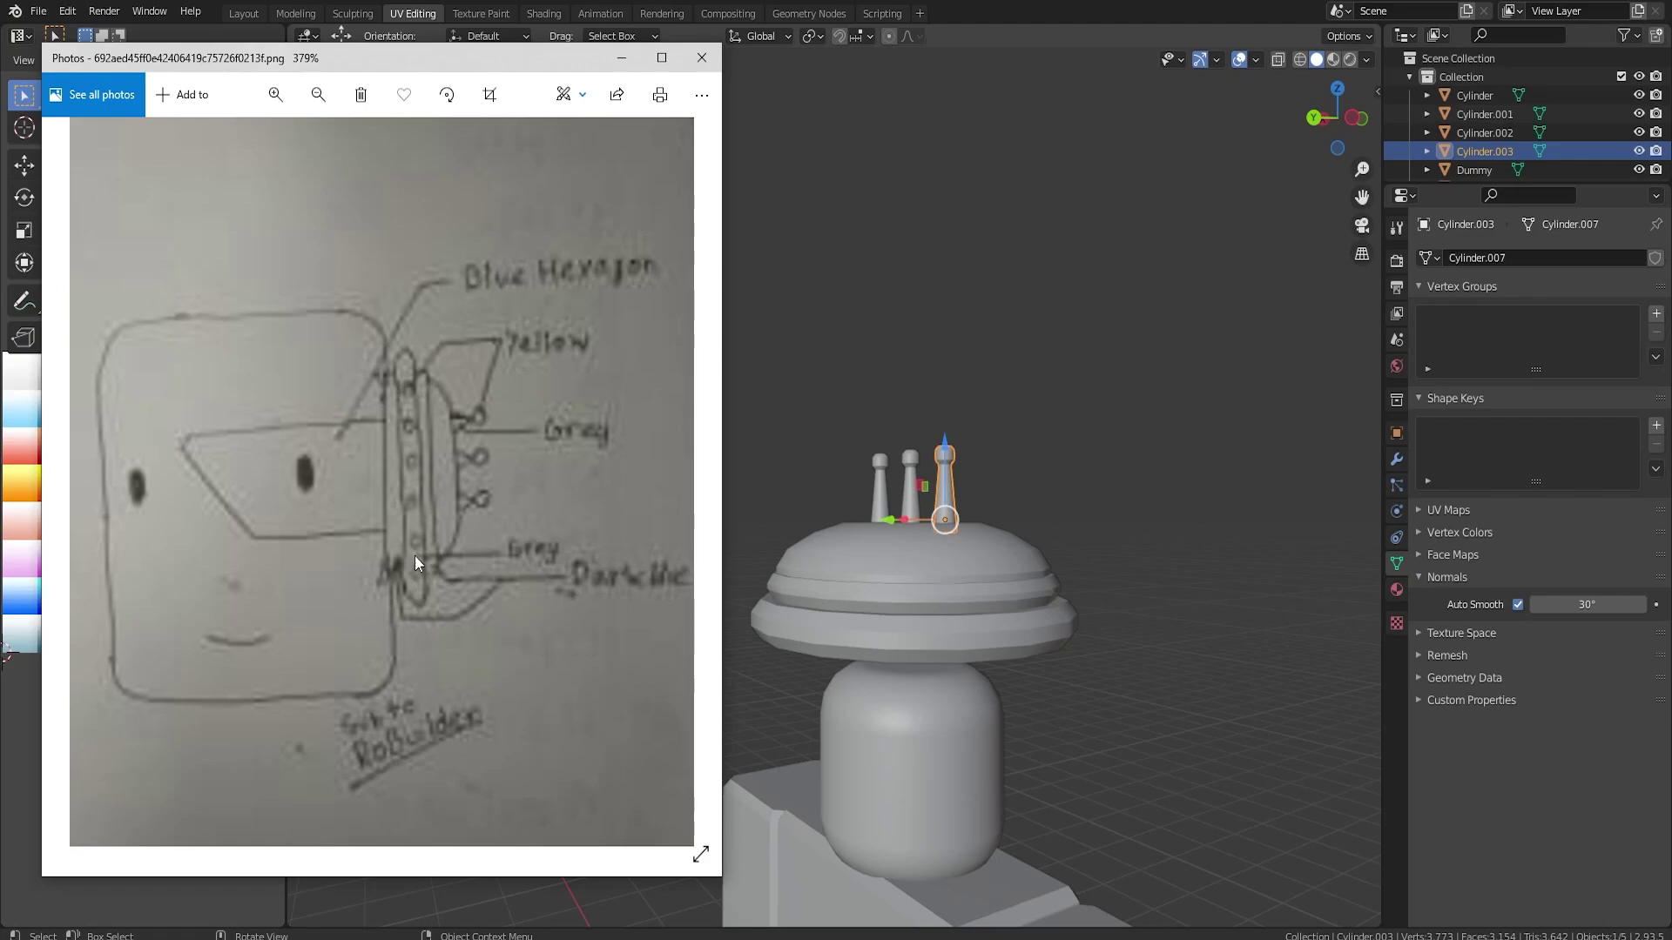
{"action": "left_click", "coordinate": [621, 58]}
Add a cylinder with 12 vertices, 1 m radius and 2 m depth.
{"action": "middle_click_drag", "start_coordinate": [832, 633], "coordinate": [740, 632]}
{"action": "key", "text": "Tab"}
{"action": "key", "text": "Tab"}
{"action": "middle_click_drag", "start_coordinate": [897, 610], "coordinate": [1027, 567]}
{"action": "scroll", "coordinate": [1027, 566], "scroll_direction": "up", "scroll_amount": 3}
{"action": "key", "text": "shift+a"}
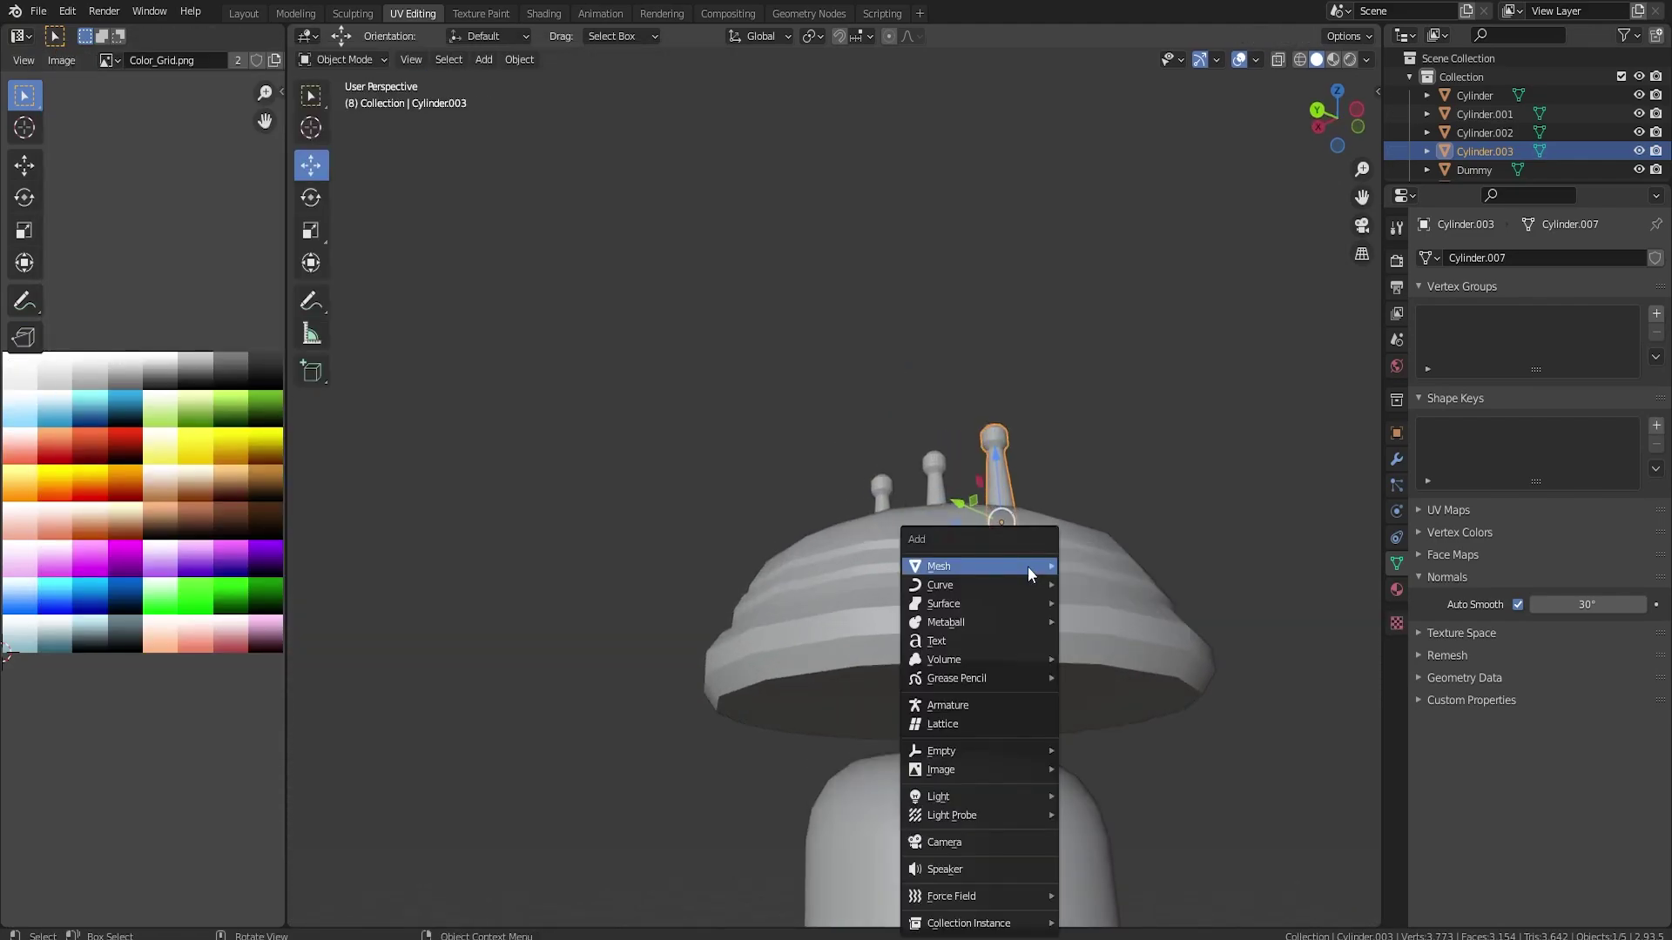
{"action": "mouse_move", "coordinate": [1027, 566]}
{"action": "left_click", "coordinate": [1115, 658]}
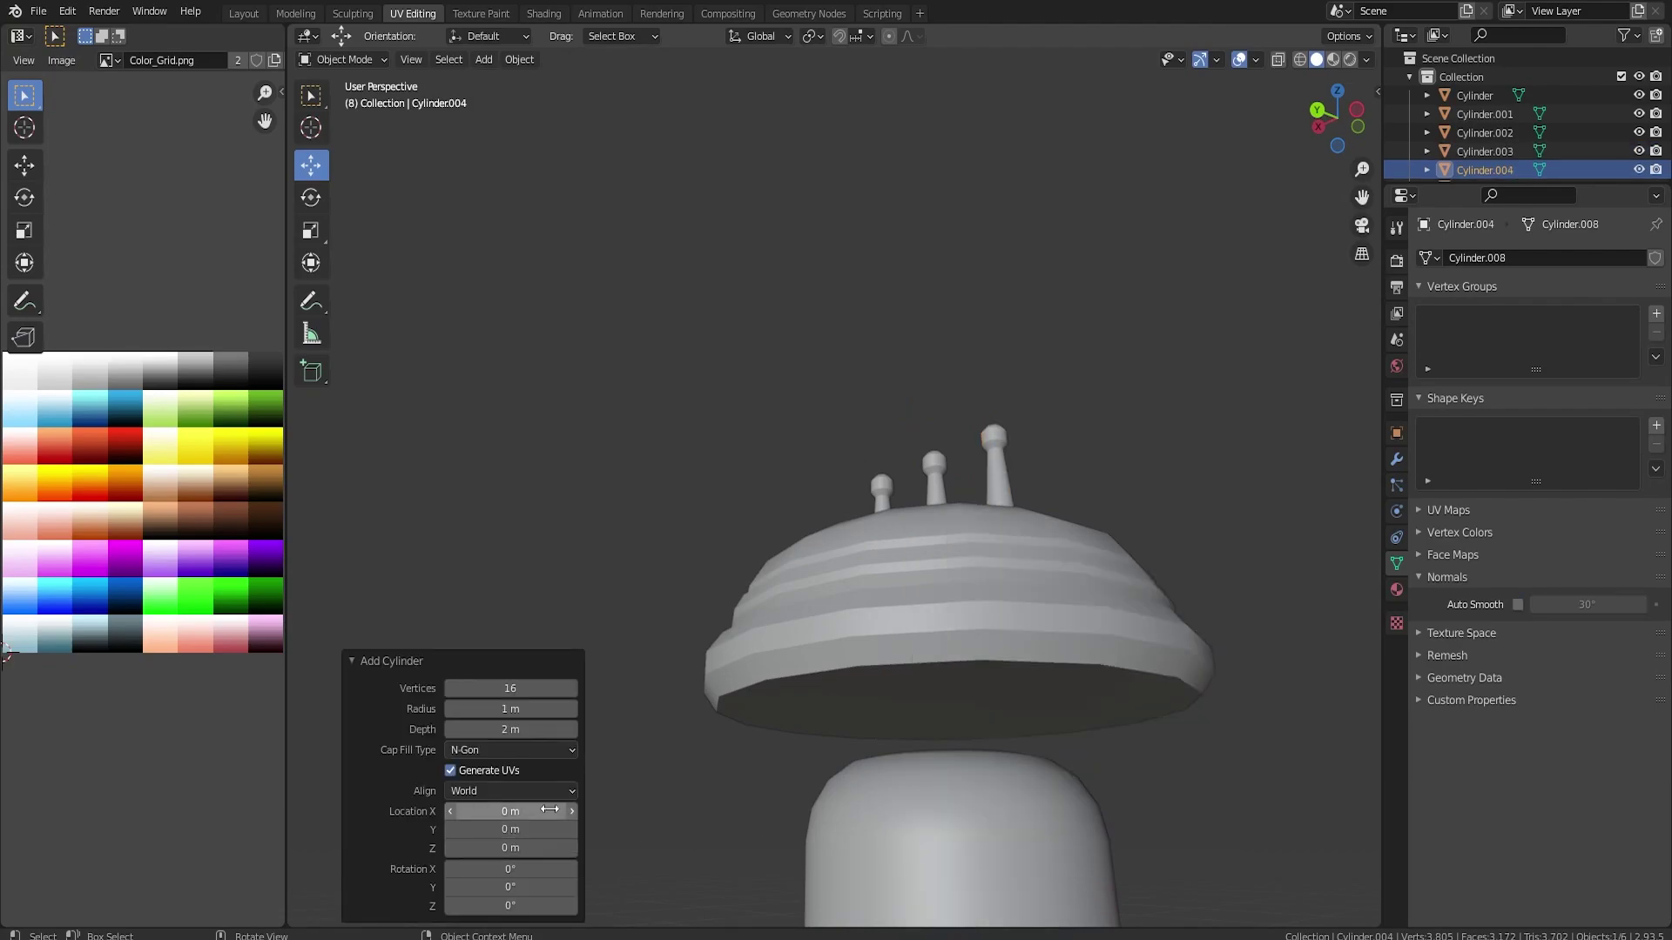
{"action": "scroll", "coordinate": [871, 610], "scroll_direction": "down", "scroll_amount": 3}
{"action": "left_click", "coordinate": [517, 687]}
{"action": "type", "text": "16"}
{"action": "key", "text": "BackSpace"}
{"action": "type", "text": "2"}
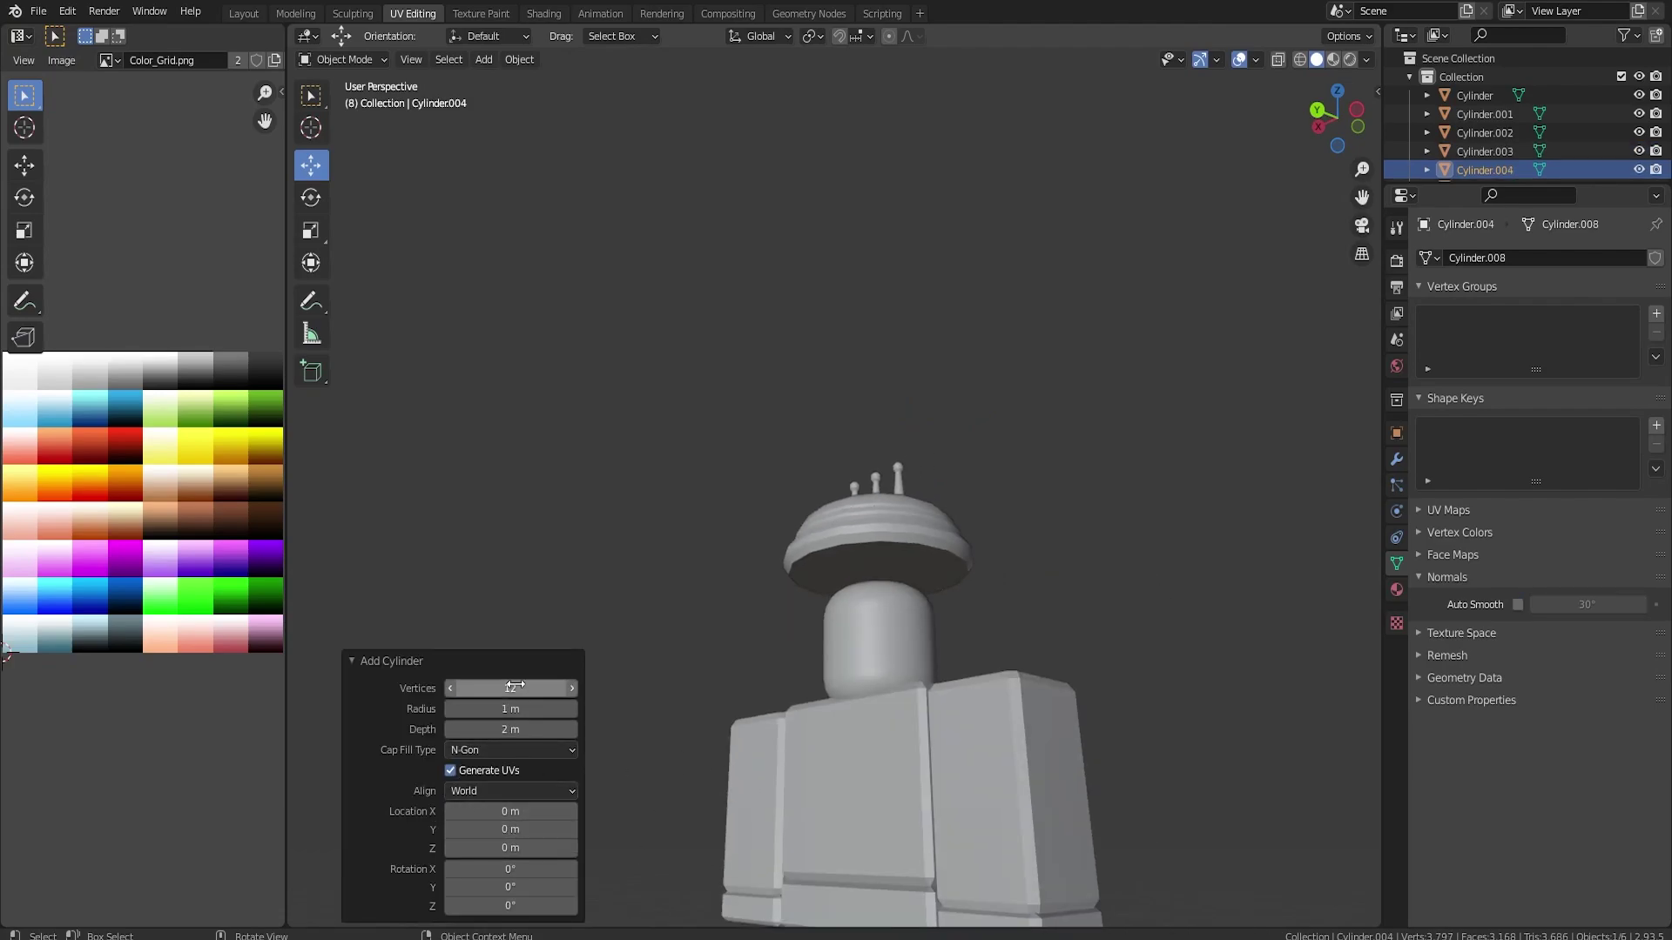
{"action": "key", "text": "Return"}
Scale the new cylinder to about 0.302, rotate it 90° onto its side and raise it about 5.46 m along Z into the dome.
{"action": "scroll", "coordinate": [710, 648], "scroll_direction": "down", "scroll_amount": 3}
{"action": "key", "text": "s"}
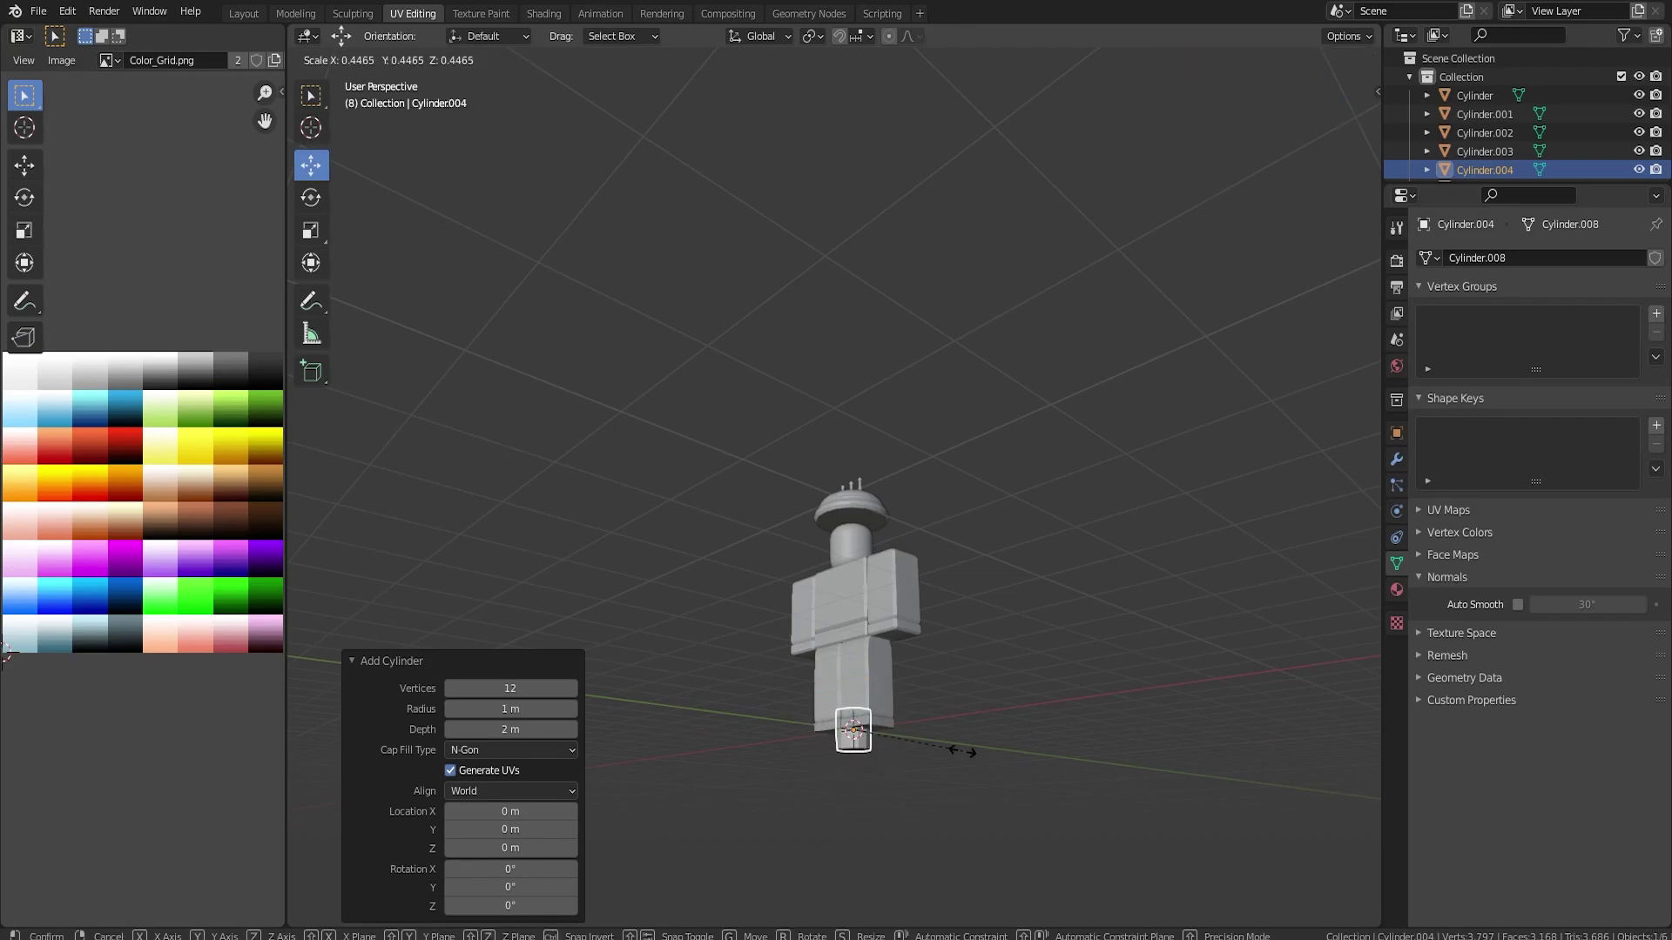
{"action": "left_click", "coordinate": [859, 730]}
{"action": "key", "text": "KP_1"}
{"action": "key", "text": "g"}
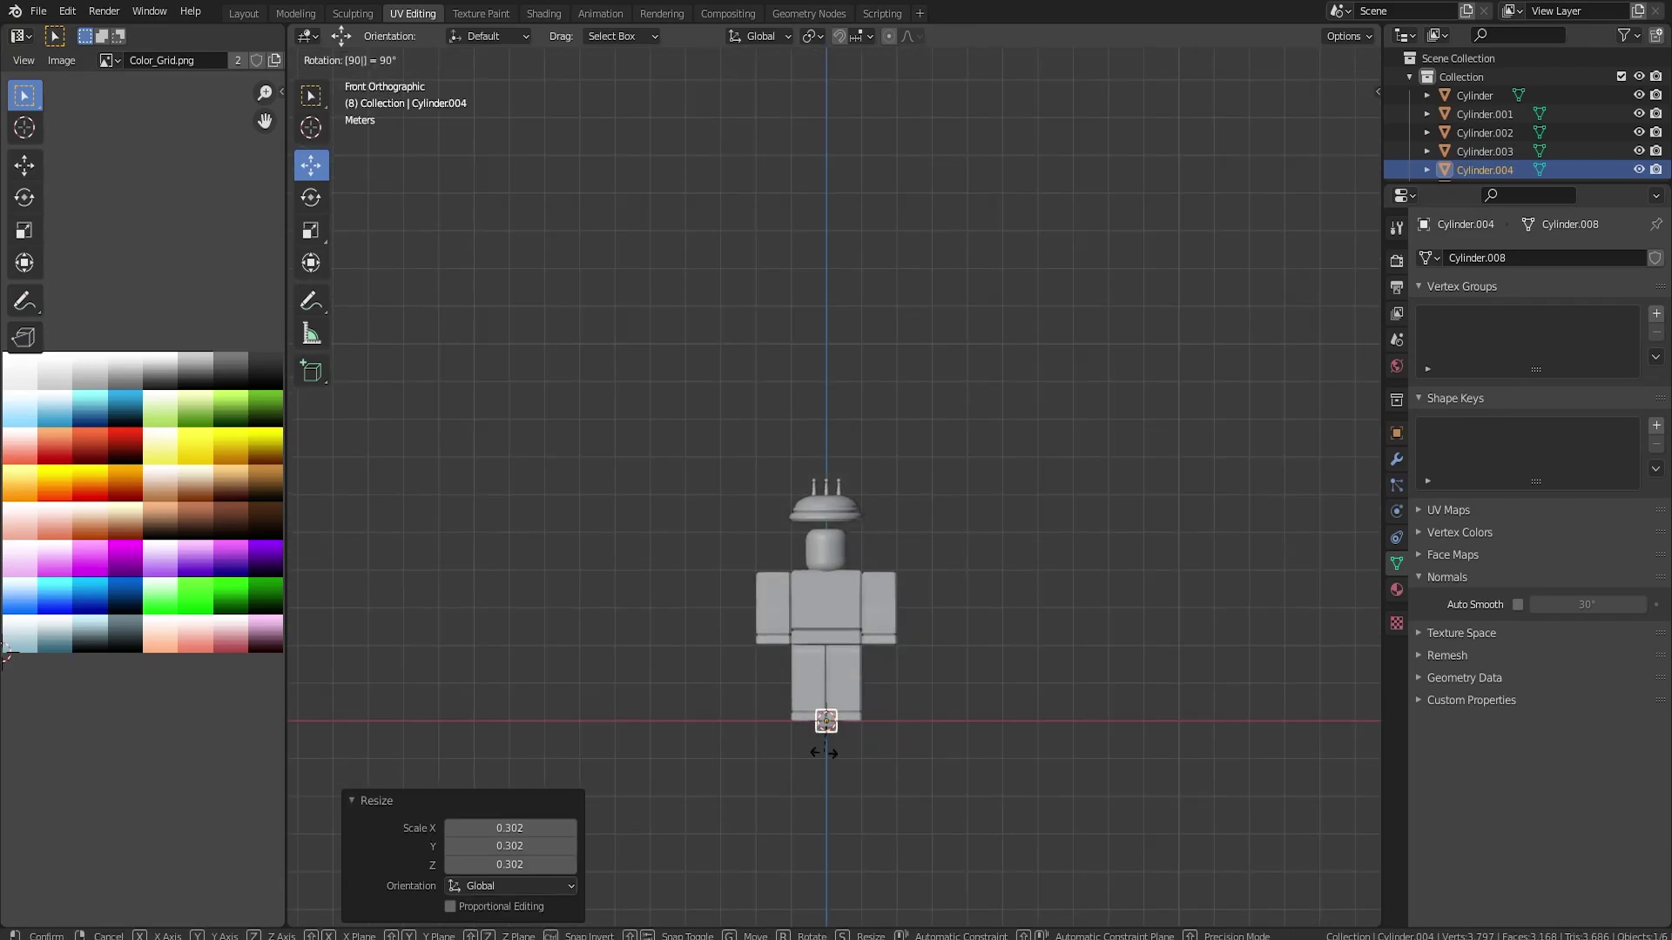
{"action": "key", "text": "z"}
{"action": "left_click", "coordinate": [869, 499]}
{"action": "key", "text": "KP_Decimal"}
{"action": "scroll", "coordinate": [872, 589], "scroll_direction": "up", "scroll_amount": 1}
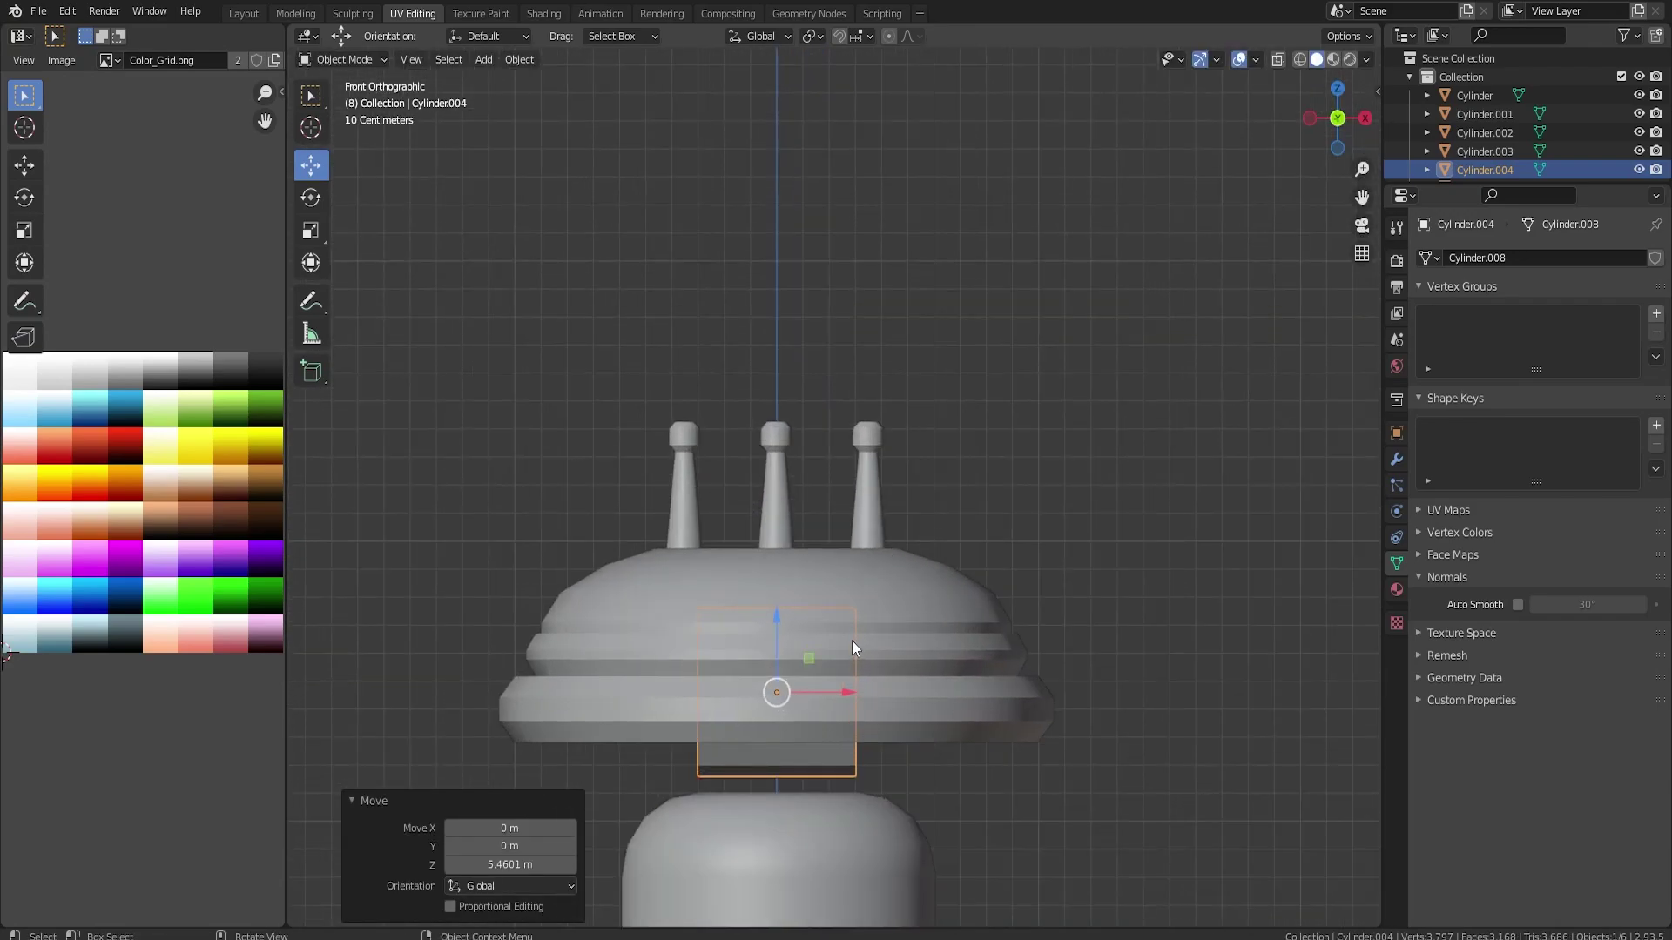
Shrink the cylinder to stud size and lower it about 0.06 m along Z to the middle of the dome's lowest tier.
{"action": "key", "text": "s"}
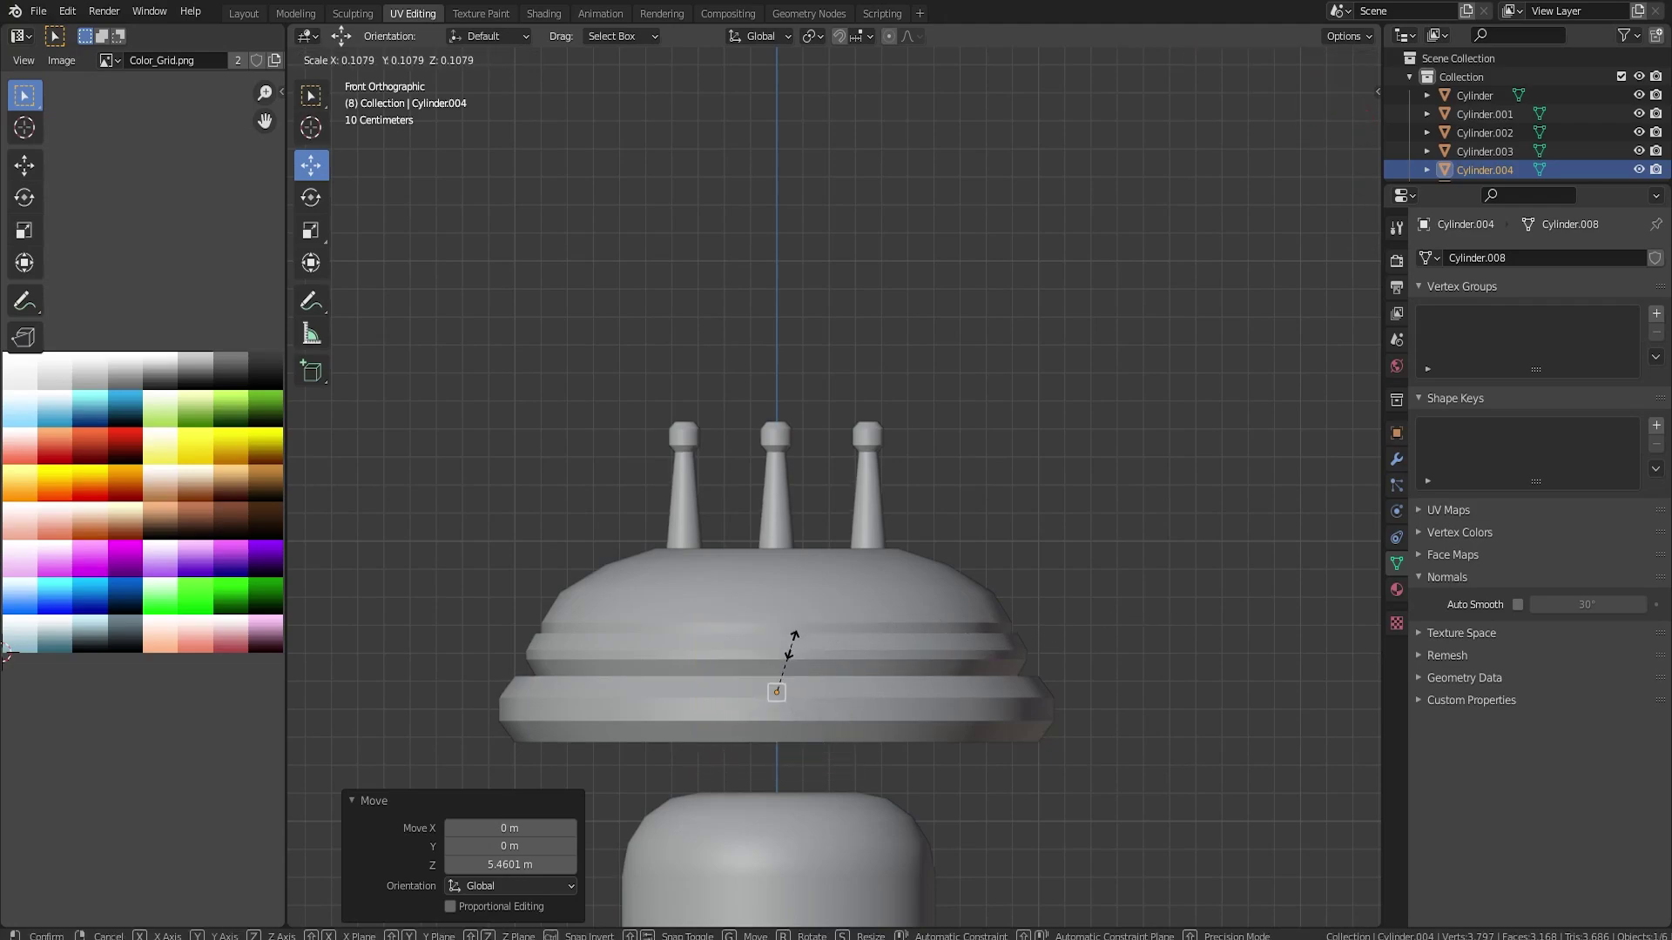
{"action": "left_click", "coordinate": [785, 662]}
{"action": "left_click_drag", "start_coordinate": [780, 636], "coordinate": [801, 684]}
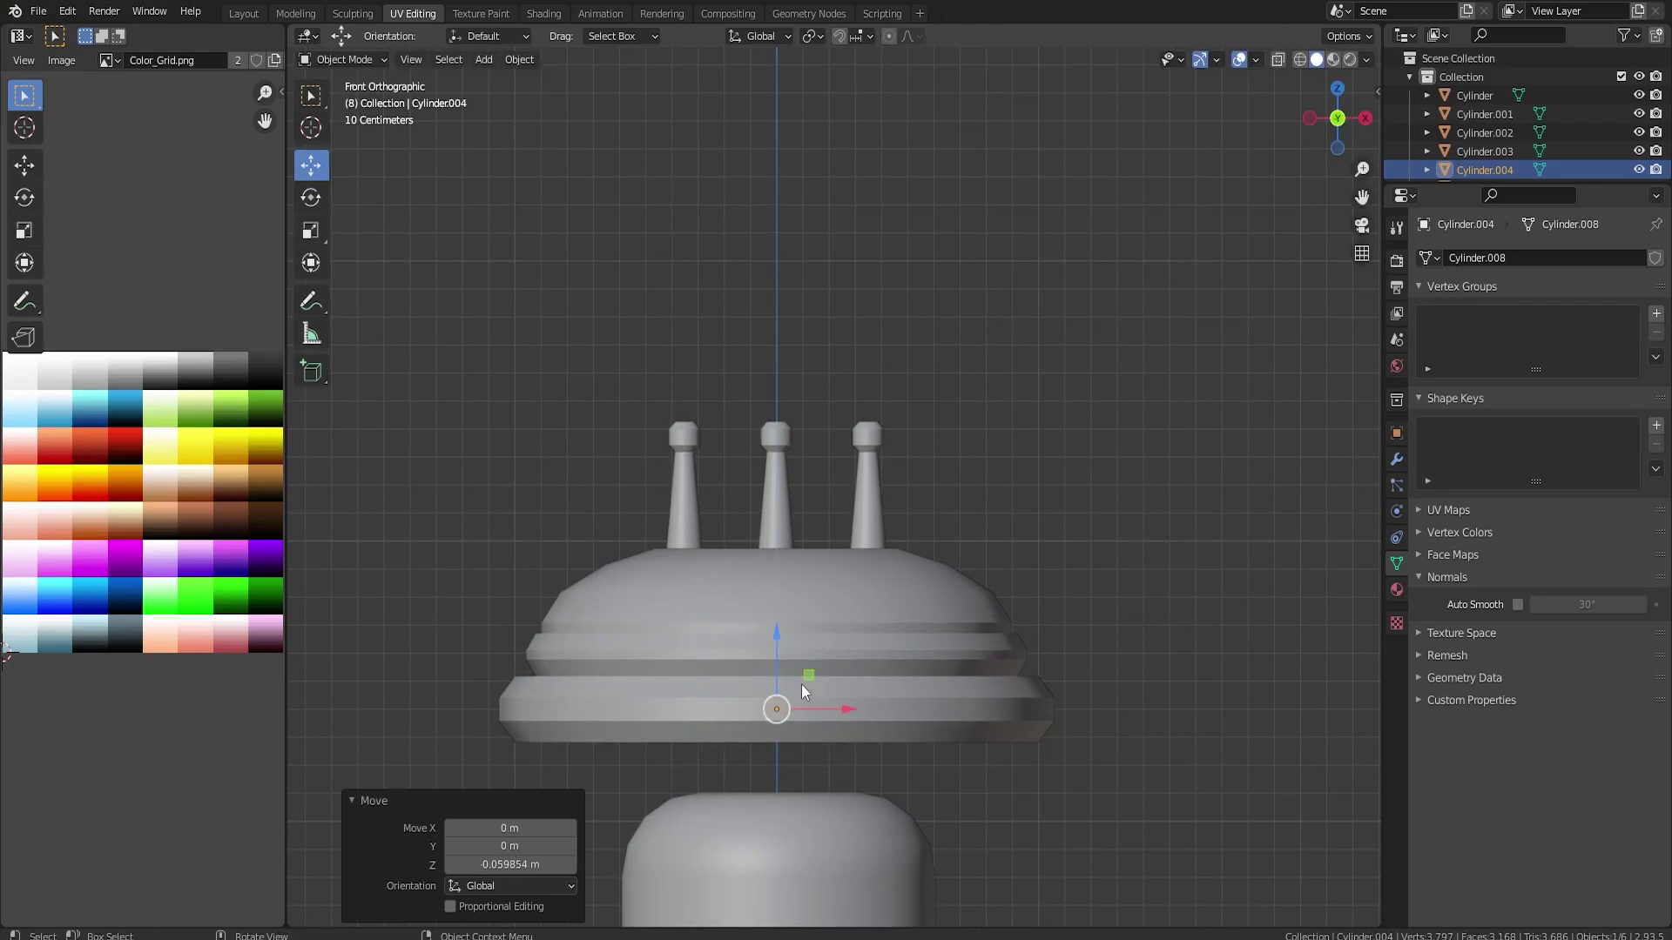
Stretch the small cylinder along X by about 42.4 and fine-tune its length until both ends protrude slightly from the rim.
{"action": "key", "text": "s"}
{"action": "key", "text": "x"}
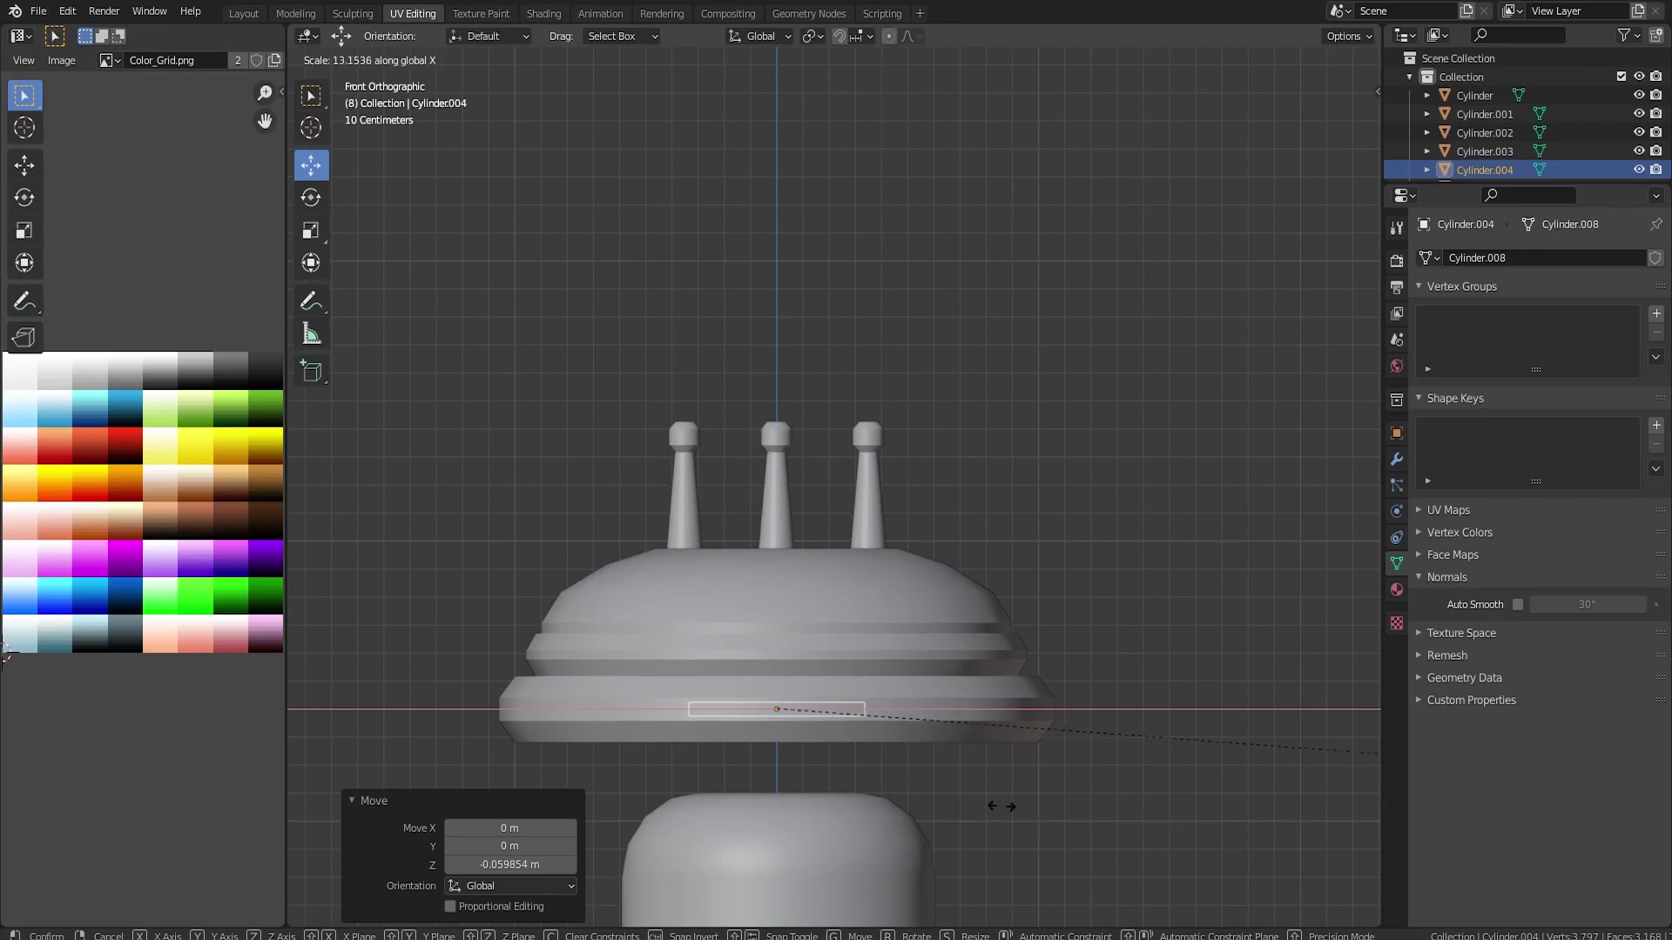
{"action": "left_click", "coordinate": [547, 884]}
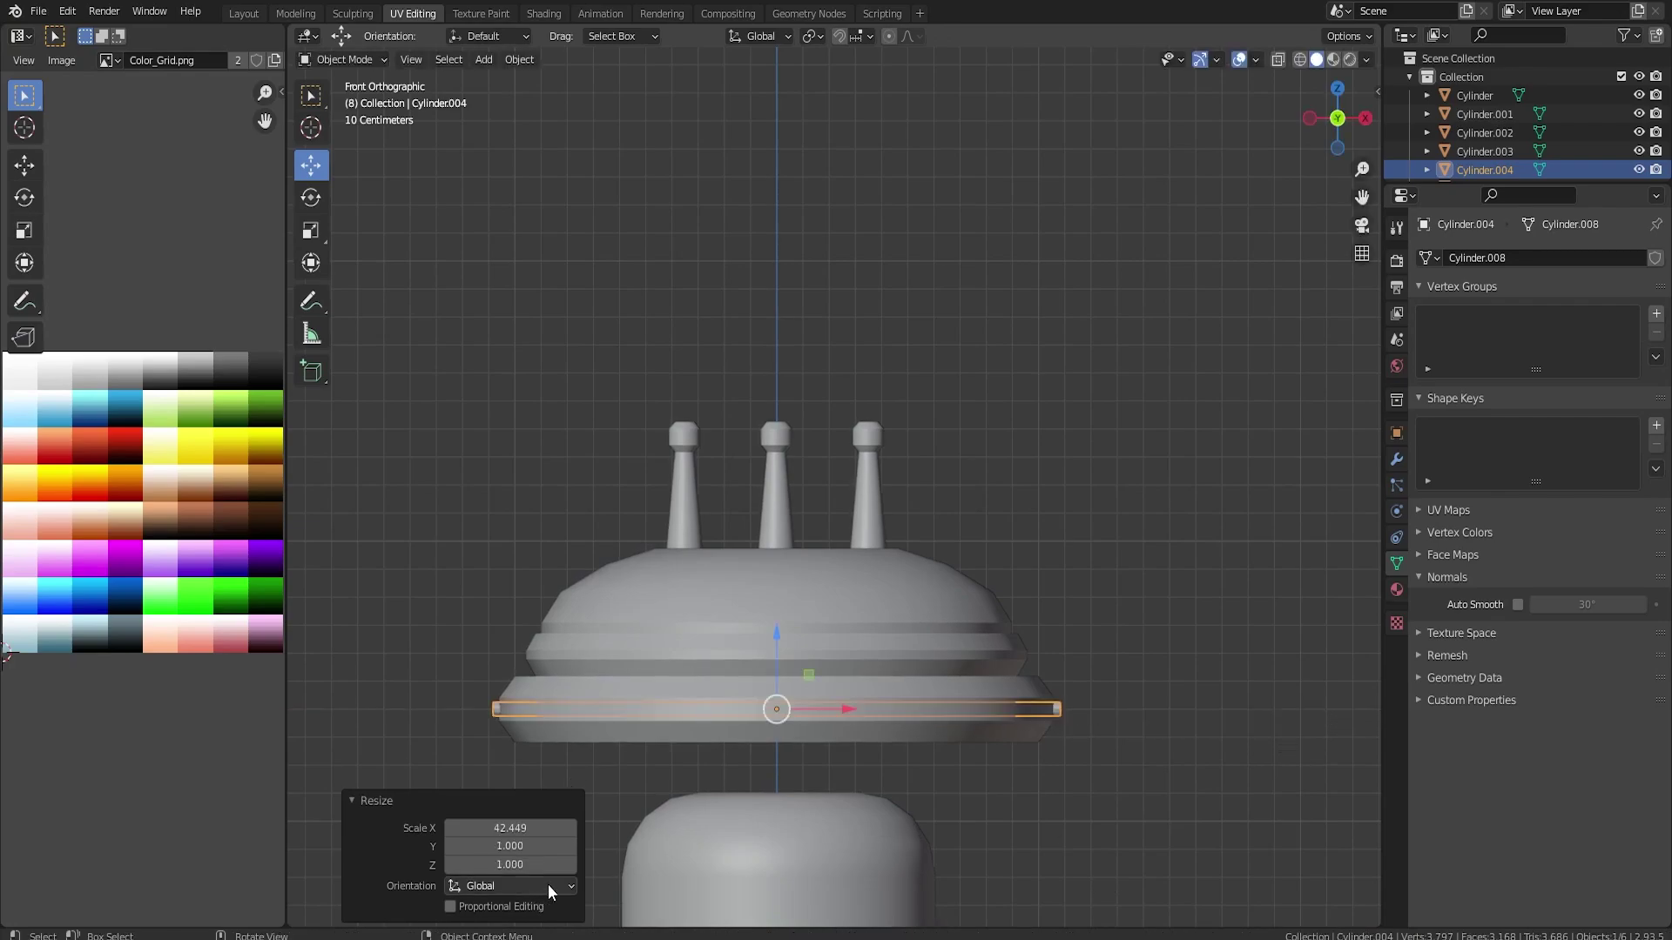
{"action": "middle_click_drag", "start_coordinate": [875, 829], "coordinate": [978, 812]}
{"action": "key", "text": "s"}
{"action": "key", "text": "x"}
{"action": "left_click", "coordinate": [1052, 789]}
Duplicate the rod inside its mesh and rotate the copy 90° in top view to cross the original.
{"action": "key", "text": "Tab"}
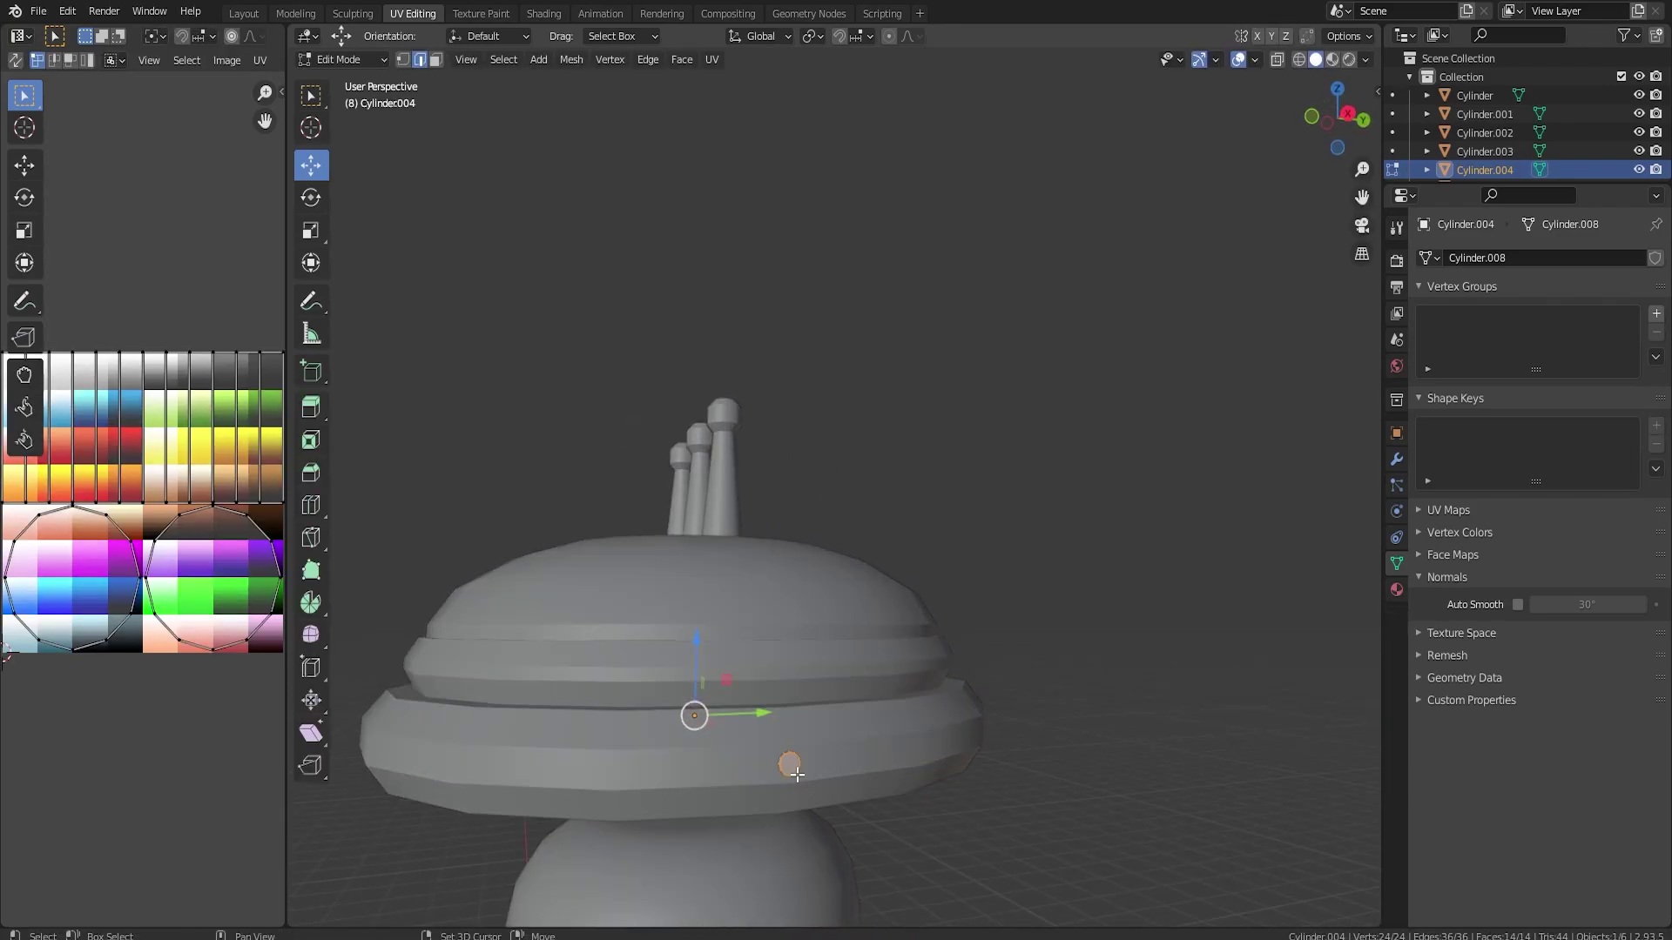
{"action": "key", "text": "shift+d"}
{"action": "right_click", "coordinate": [978, 812]}
{"action": "middle_click_drag", "start_coordinate": [755, 751], "coordinate": [754, 790], "text": "alt"}
{"action": "type", "text": "r90"}
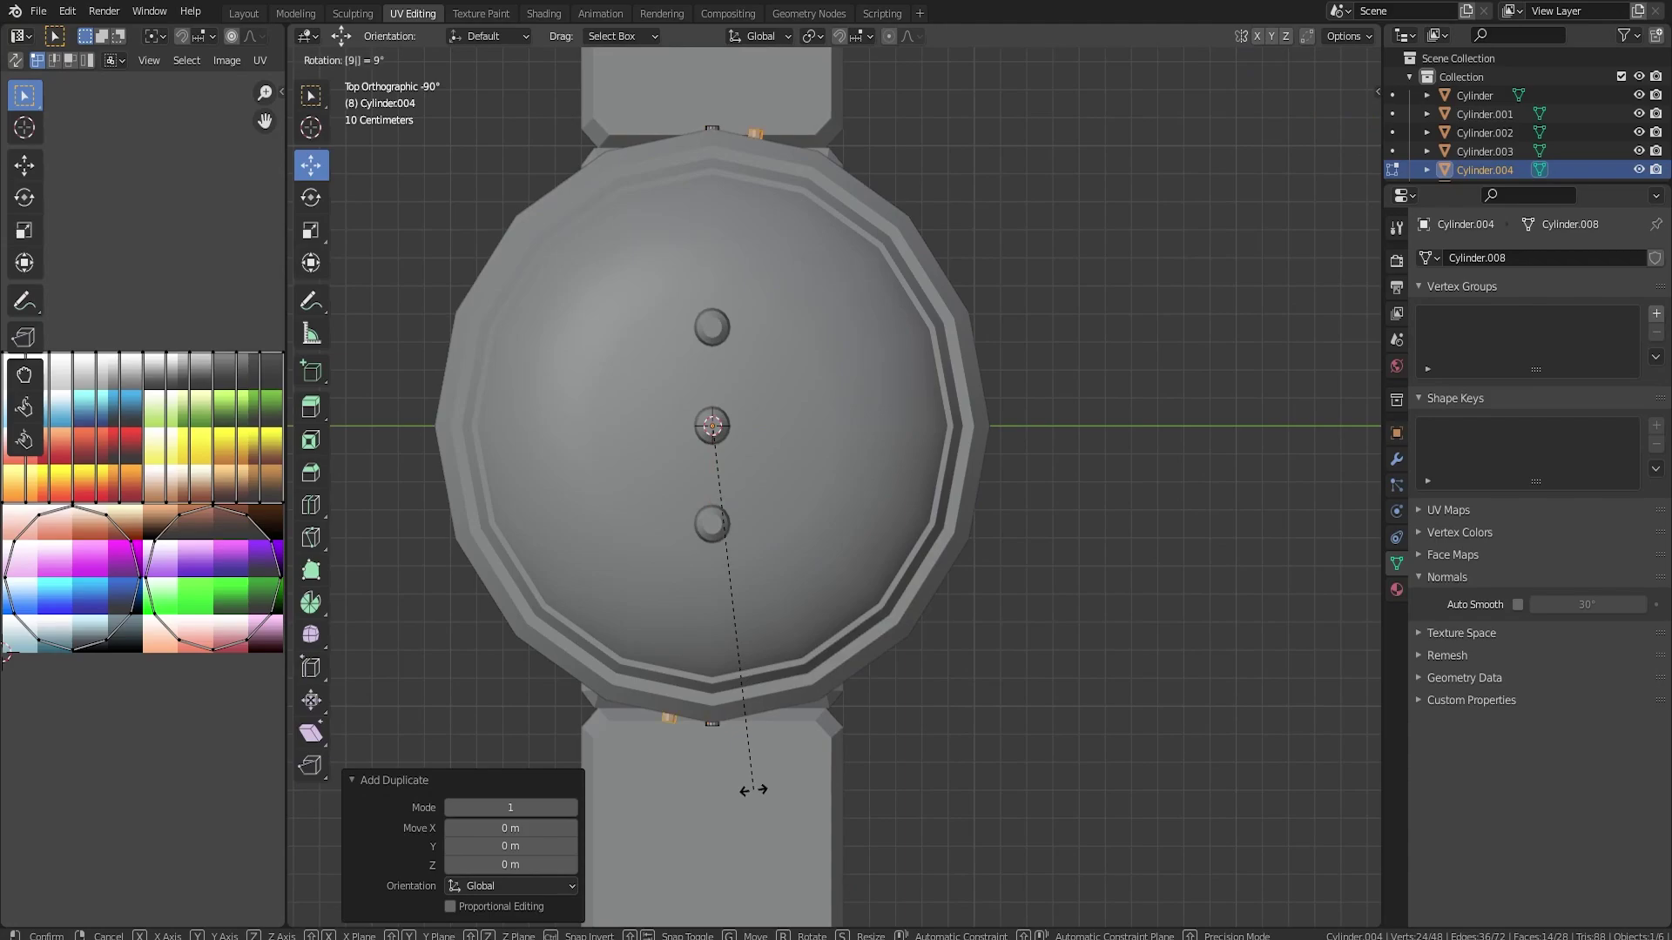
{"action": "key", "text": "Return"}
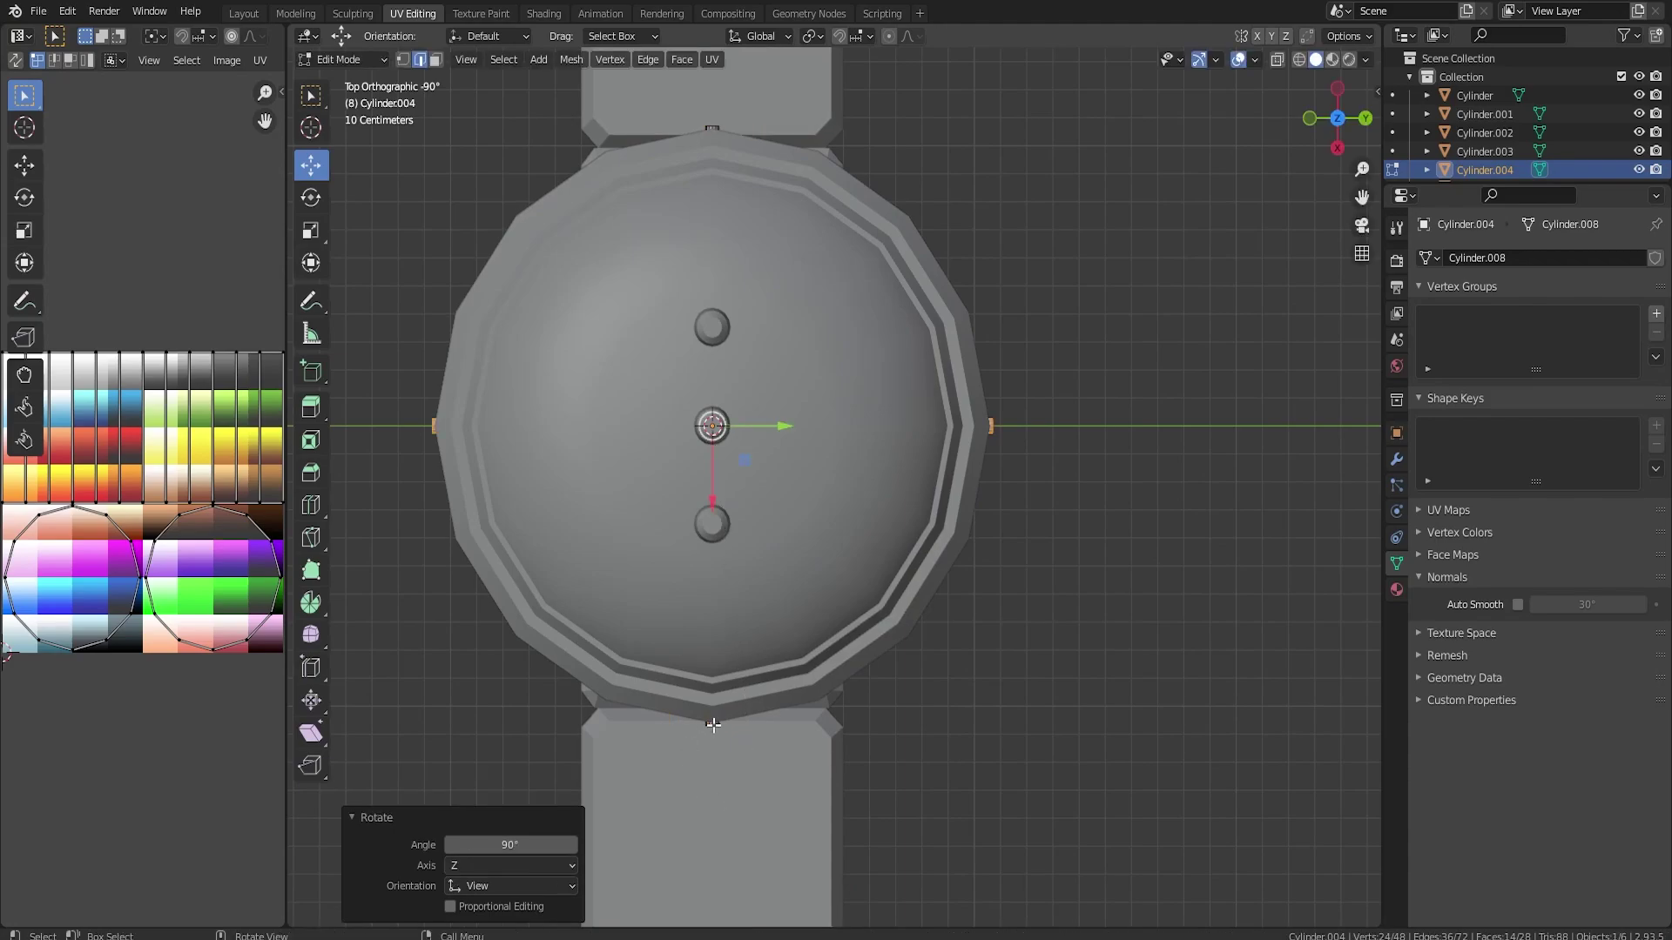
Select both crossed rods, duplicate them in place and rotate the copies 45°.
{"action": "key", "text": "l"}
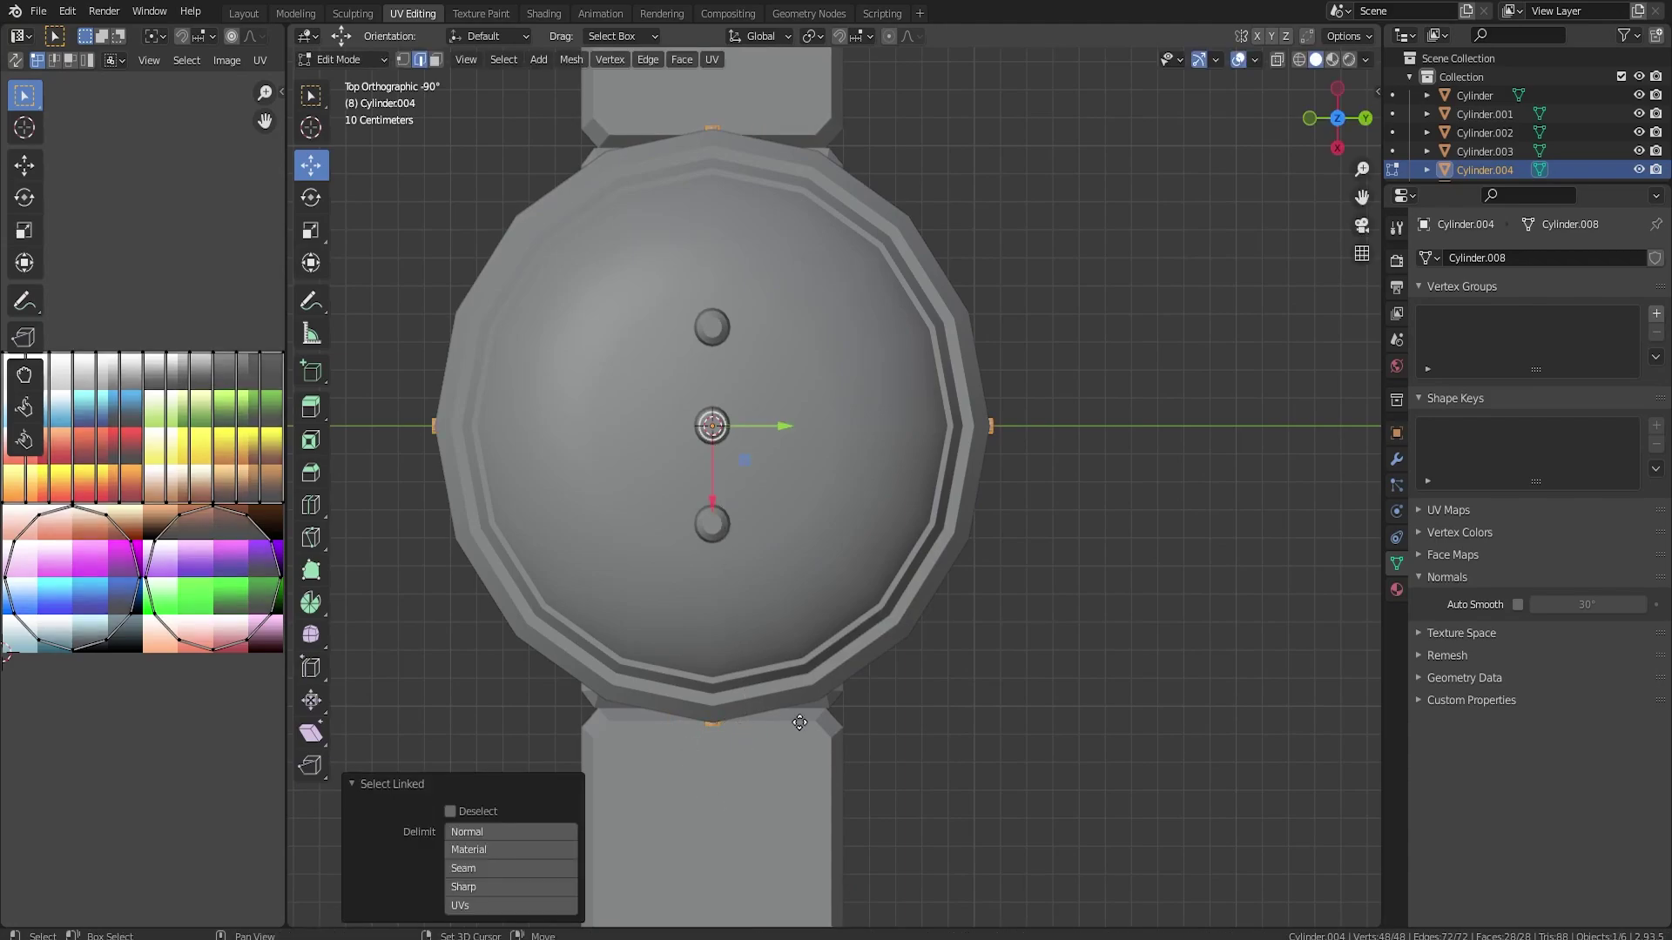
{"action": "key", "text": "shift+d"}
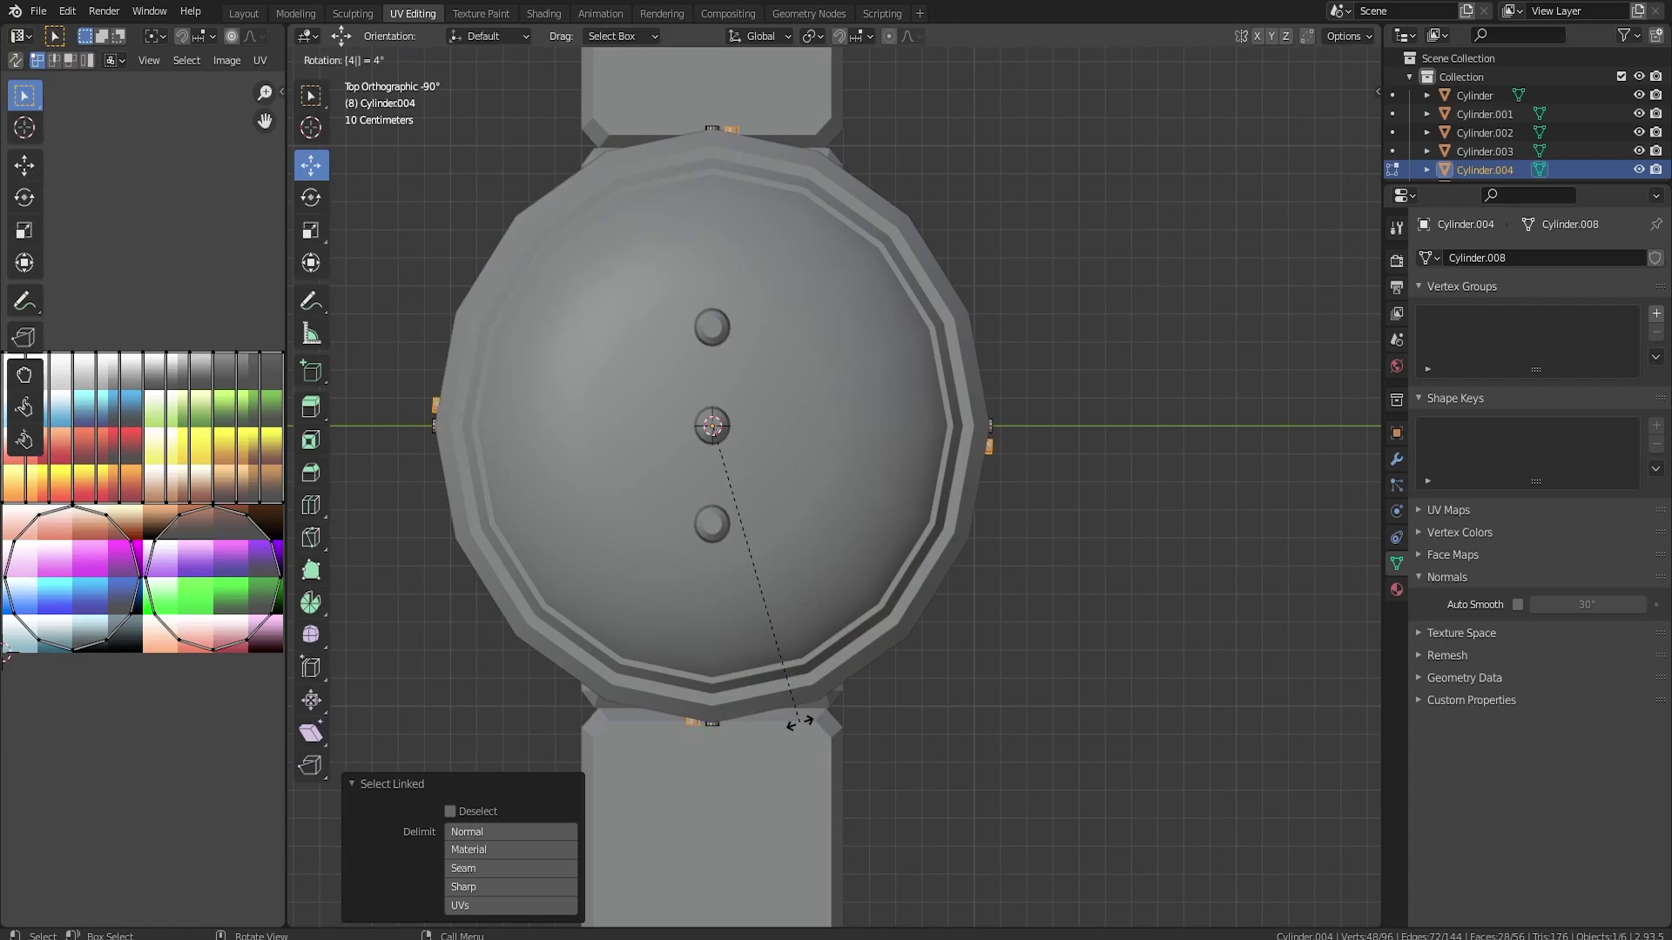
{"action": "type", "text": "5"}
{"action": "key", "text": "Return"}
Duplicate all the rods and rotate the copies into the gaps to complete the ring of studs around the rim.
{"action": "middle_click_drag", "start_coordinate": [965, 754], "coordinate": [880, 578]}
{"action": "mouse_move", "coordinate": [881, 578]}
{"action": "middle_mouse_down"}
{"action": "mouse_move", "coordinate": [1015, 542]}
{"action": "mouse_move", "coordinate": [1015, 589]}
{"action": "mouse_move", "coordinate": [944, 586]}
{"action": "mouse_move", "coordinate": [981, 614]}
{"action": "mouse_move", "coordinate": [1030, 578]}
{"action": "mouse_move", "coordinate": [866, 578]}
{"action": "middle_mouse_up"}
{"action": "key", "text": "KP_7"}
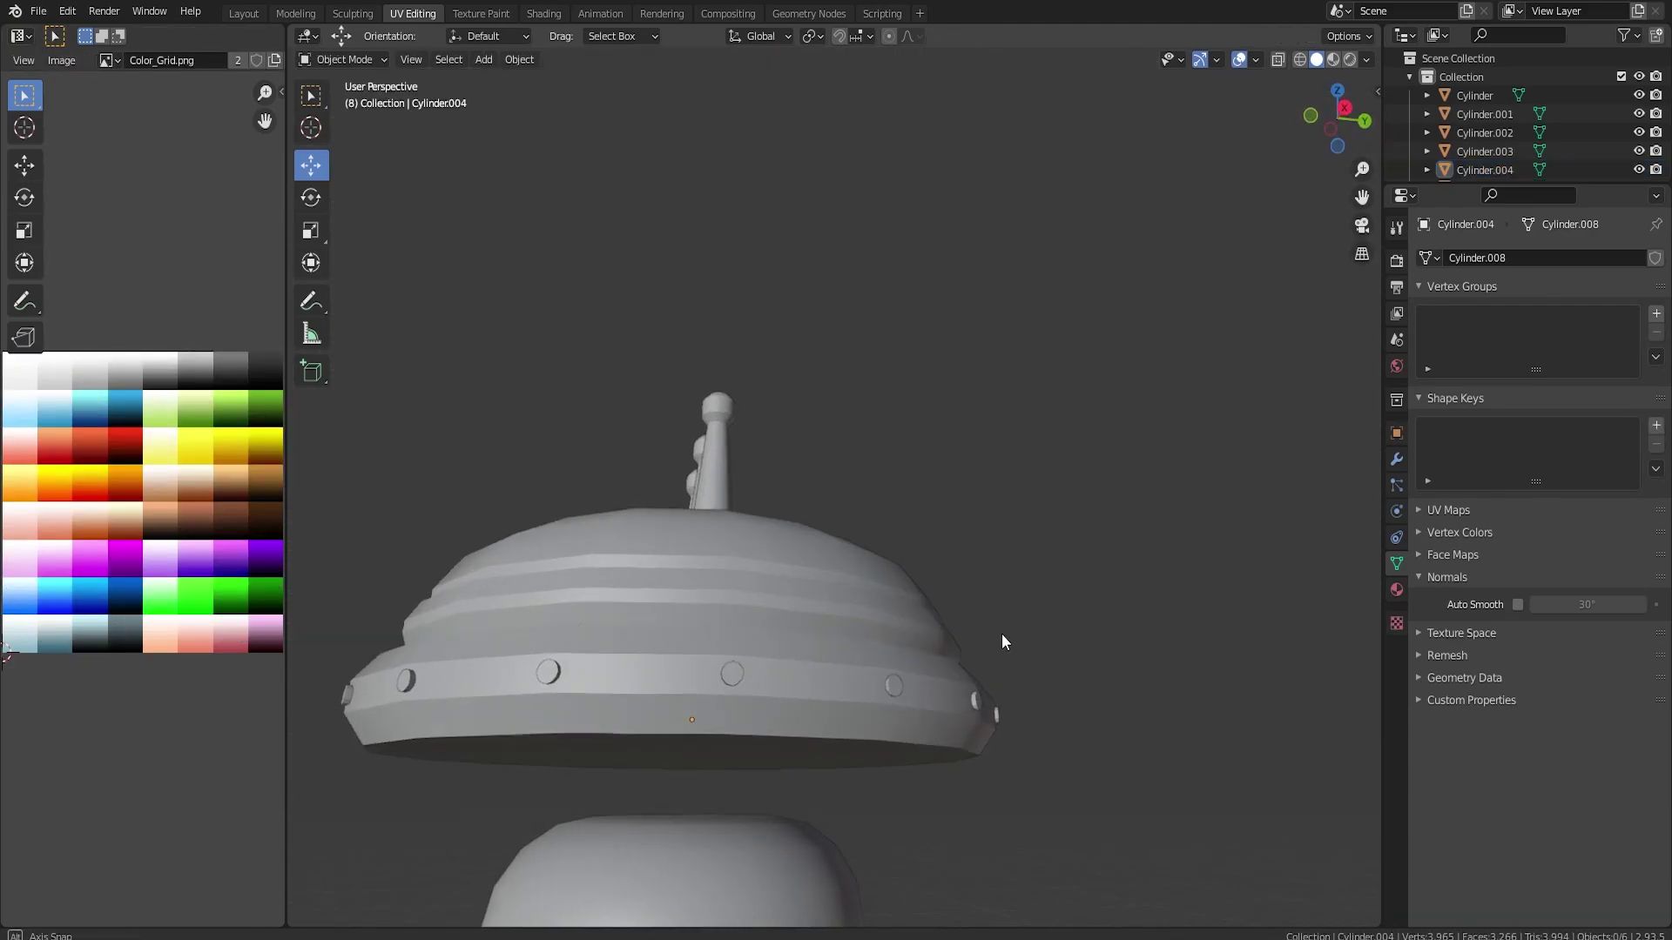
Inspect the stud ring and antennas from several angles around the model.
{"action": "middle_click_drag", "start_coordinate": [1003, 634], "coordinate": [980, 688]}
{"action": "mouse_move", "coordinate": [1153, 696]}
{"action": "middle_mouse_down"}
{"action": "mouse_move", "coordinate": [985, 700]}
{"action": "mouse_move", "coordinate": [1000, 702]}
{"action": "middle_mouse_up"}
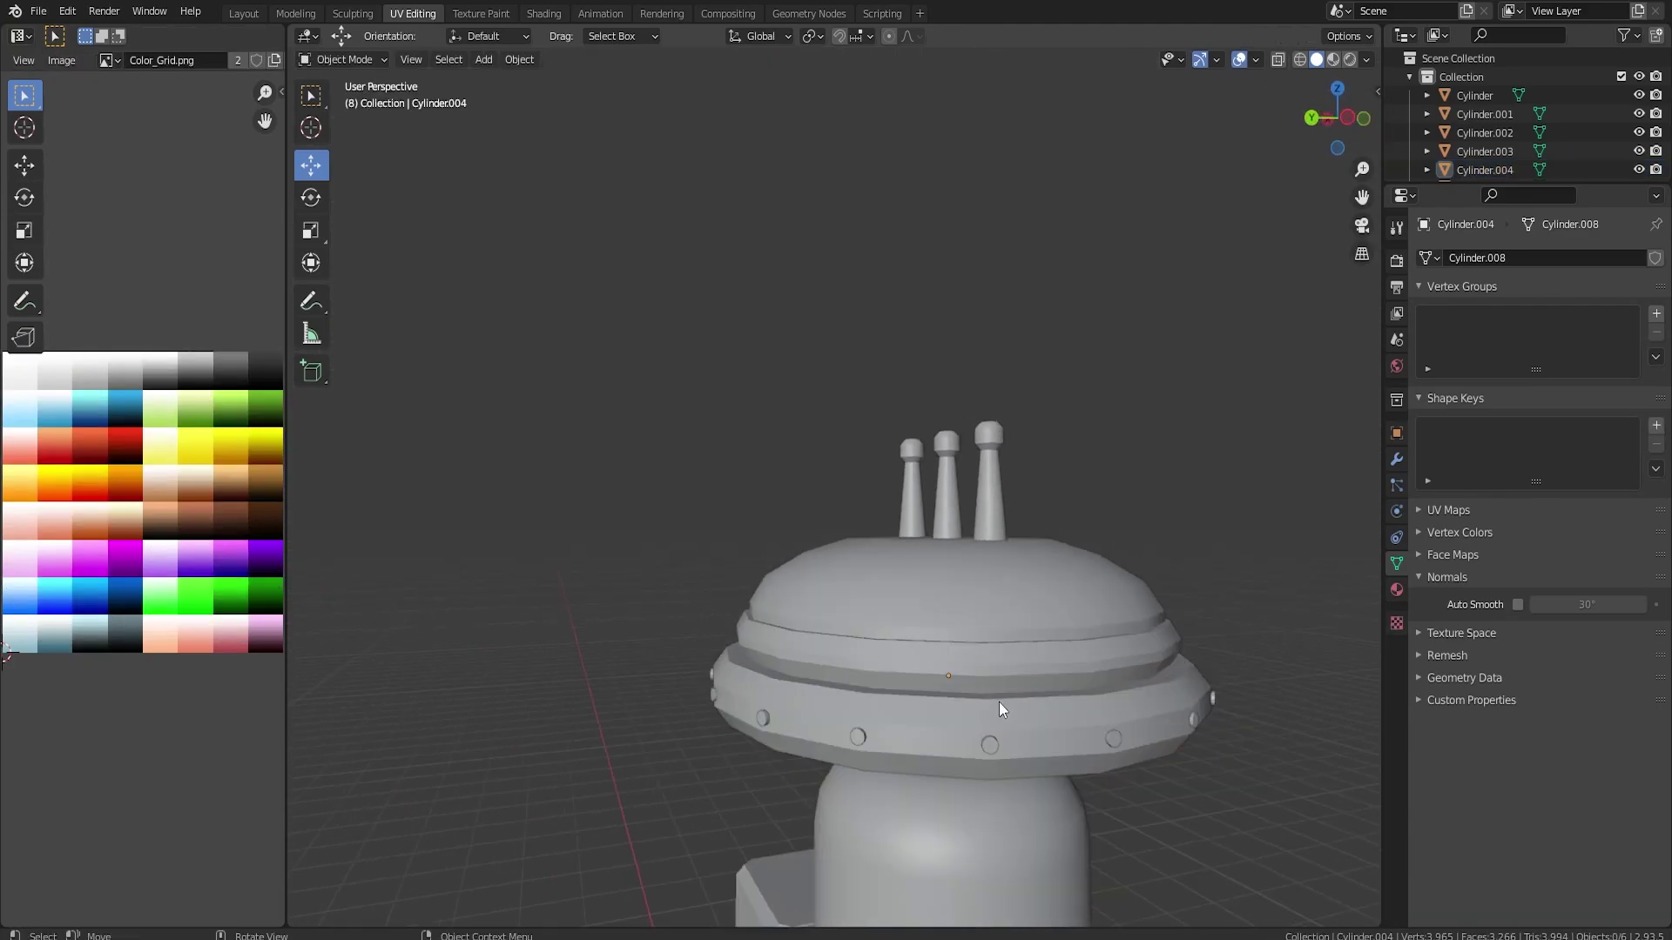
{"action": "scroll", "coordinate": [1155, 685], "scroll_direction": "down", "scroll_amount": 3}
{"action": "middle_click_drag", "start_coordinate": [1155, 684], "coordinate": [880, 661]}
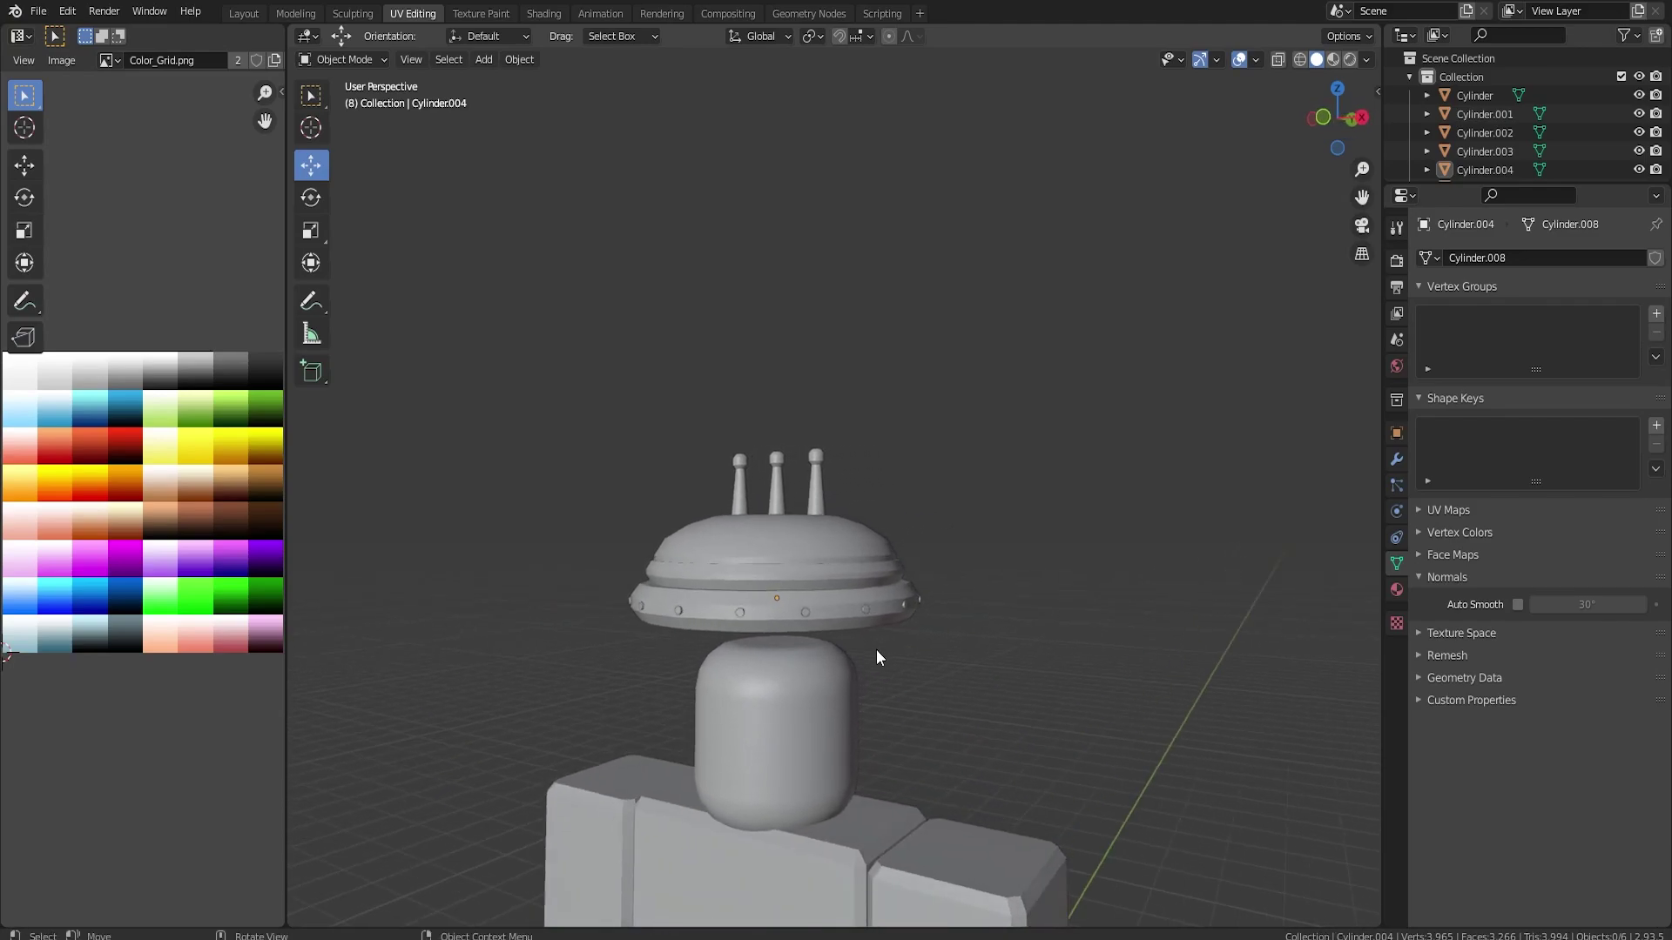
{"action": "scroll", "coordinate": [876, 653], "scroll_direction": "up", "scroll_amount": 4}
{"action": "left_click", "coordinate": [878, 752]}
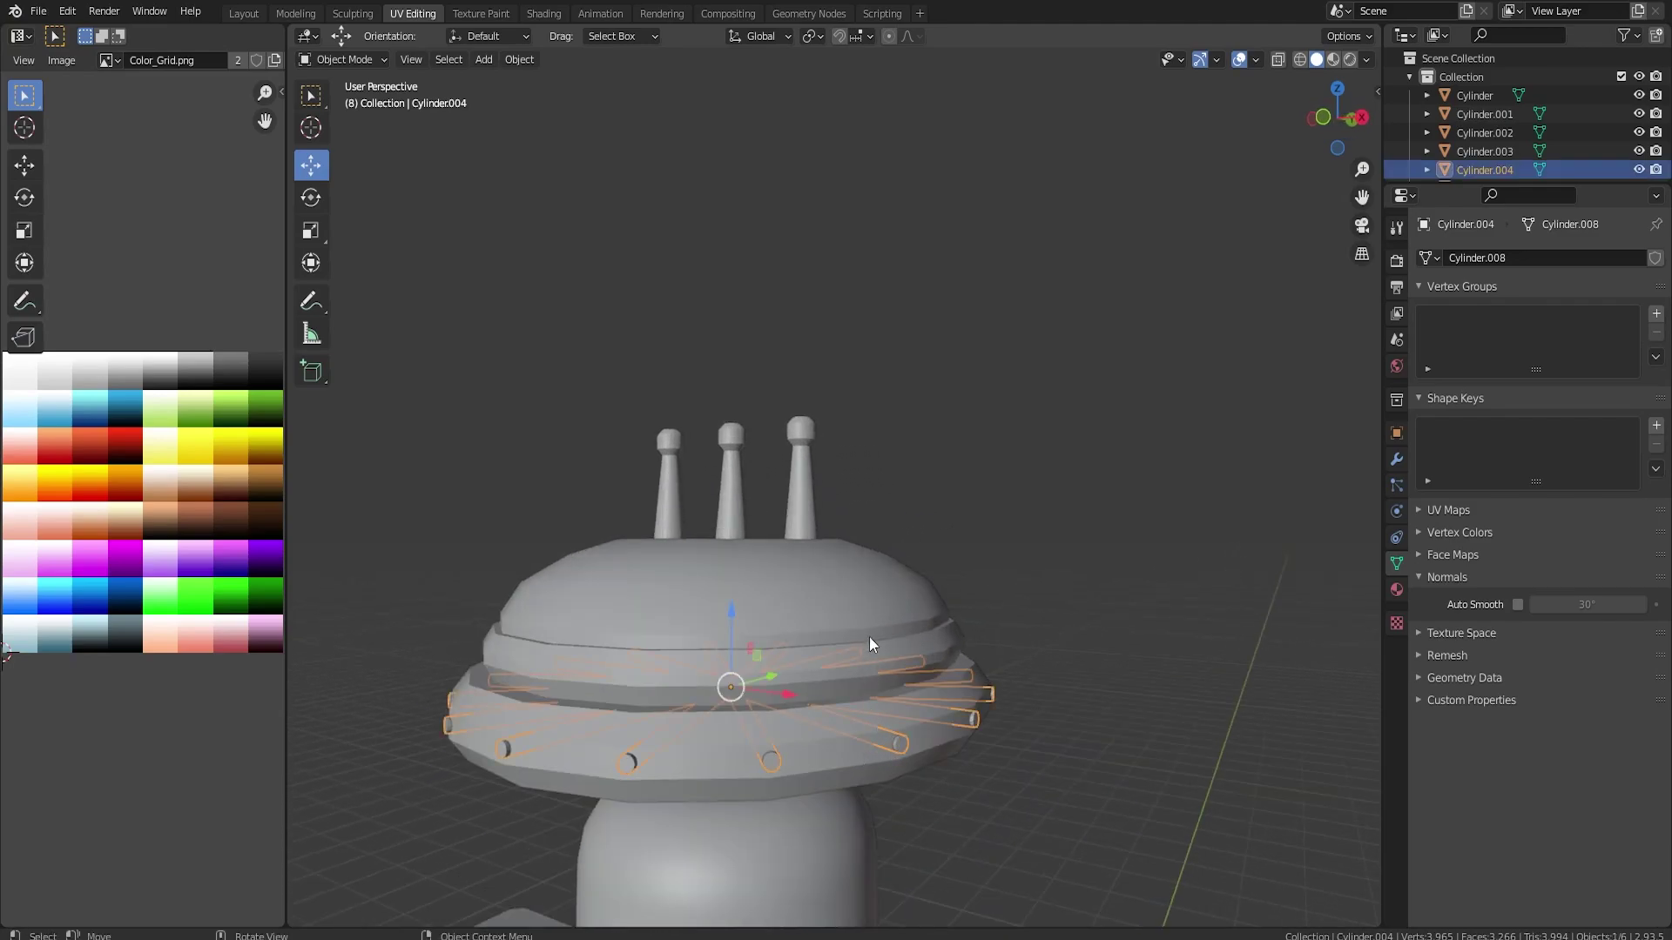
{"action": "middle_click_drag", "start_coordinate": [824, 613], "coordinate": [1048, 676]}
{"action": "left_click", "coordinate": [1048, 676]}
Join the three antennas on top of the dome into one object.
{"action": "left_click", "coordinate": [923, 468]}
{"action": "left_click", "coordinate": [842, 475], "text": "shift"}
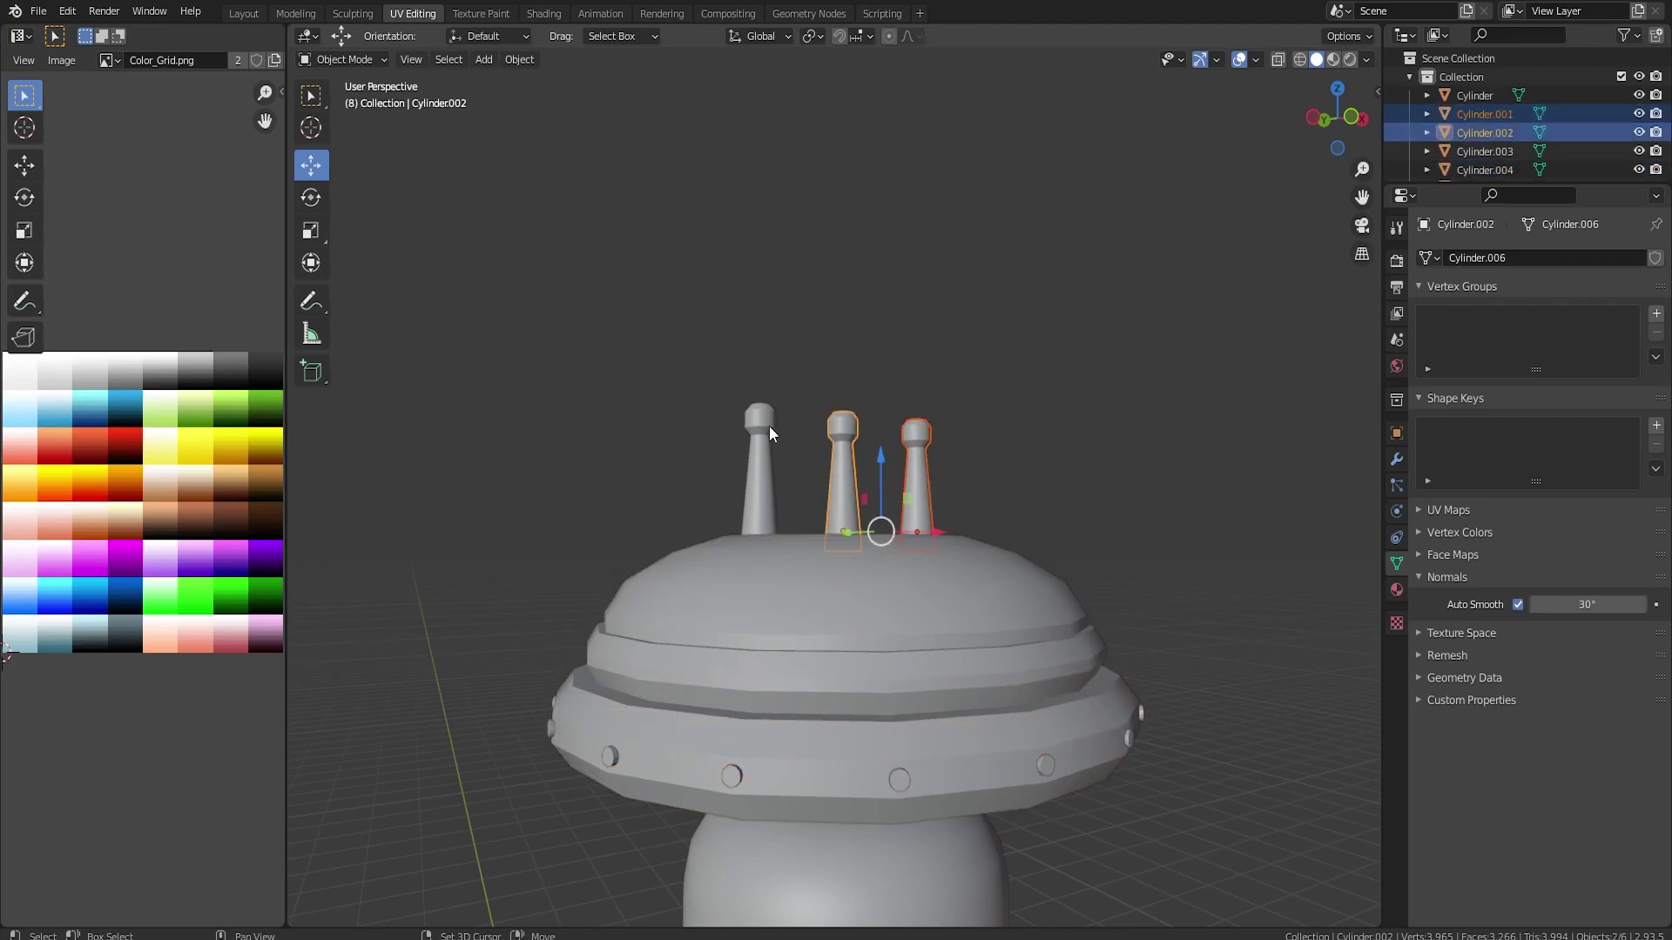
{"action": "left_click", "coordinate": [767, 426], "text": "shift"}
{"action": "key", "text": "ctrl+j"}
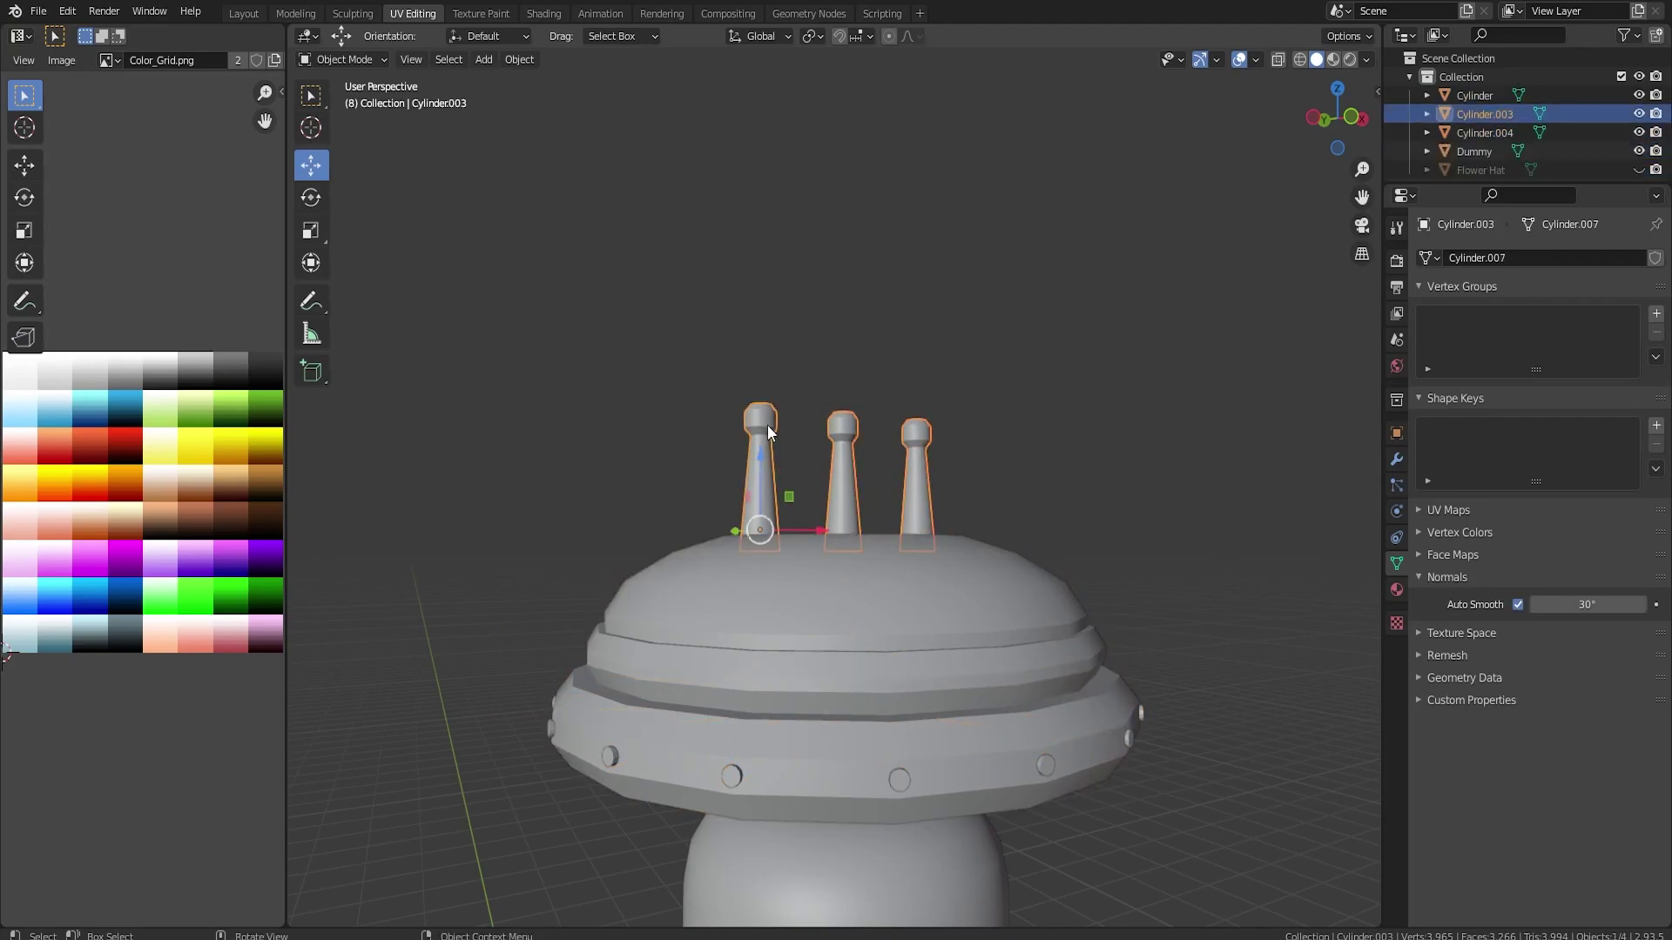
{"action": "middle_click_drag", "start_coordinate": [873, 321], "coordinate": [957, 522]}
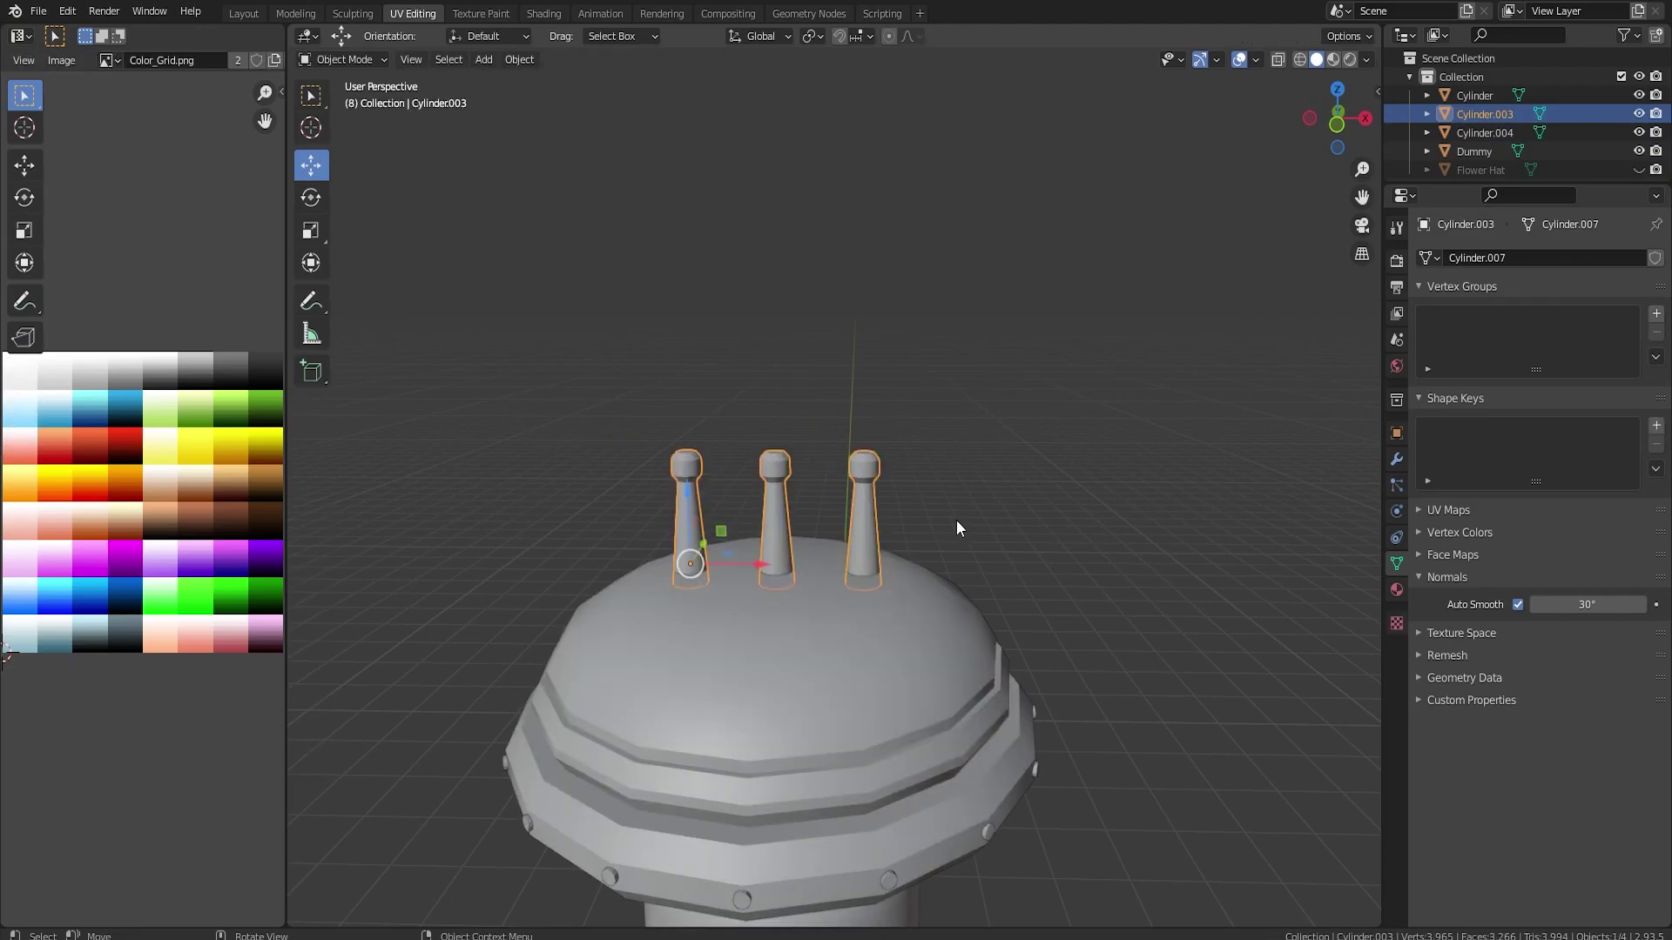
Select the dome, its studs and the antennas together, and display the model from the back in material preview.
{"action": "middle_click_drag", "start_coordinate": [893, 640], "coordinate": [917, 590]}
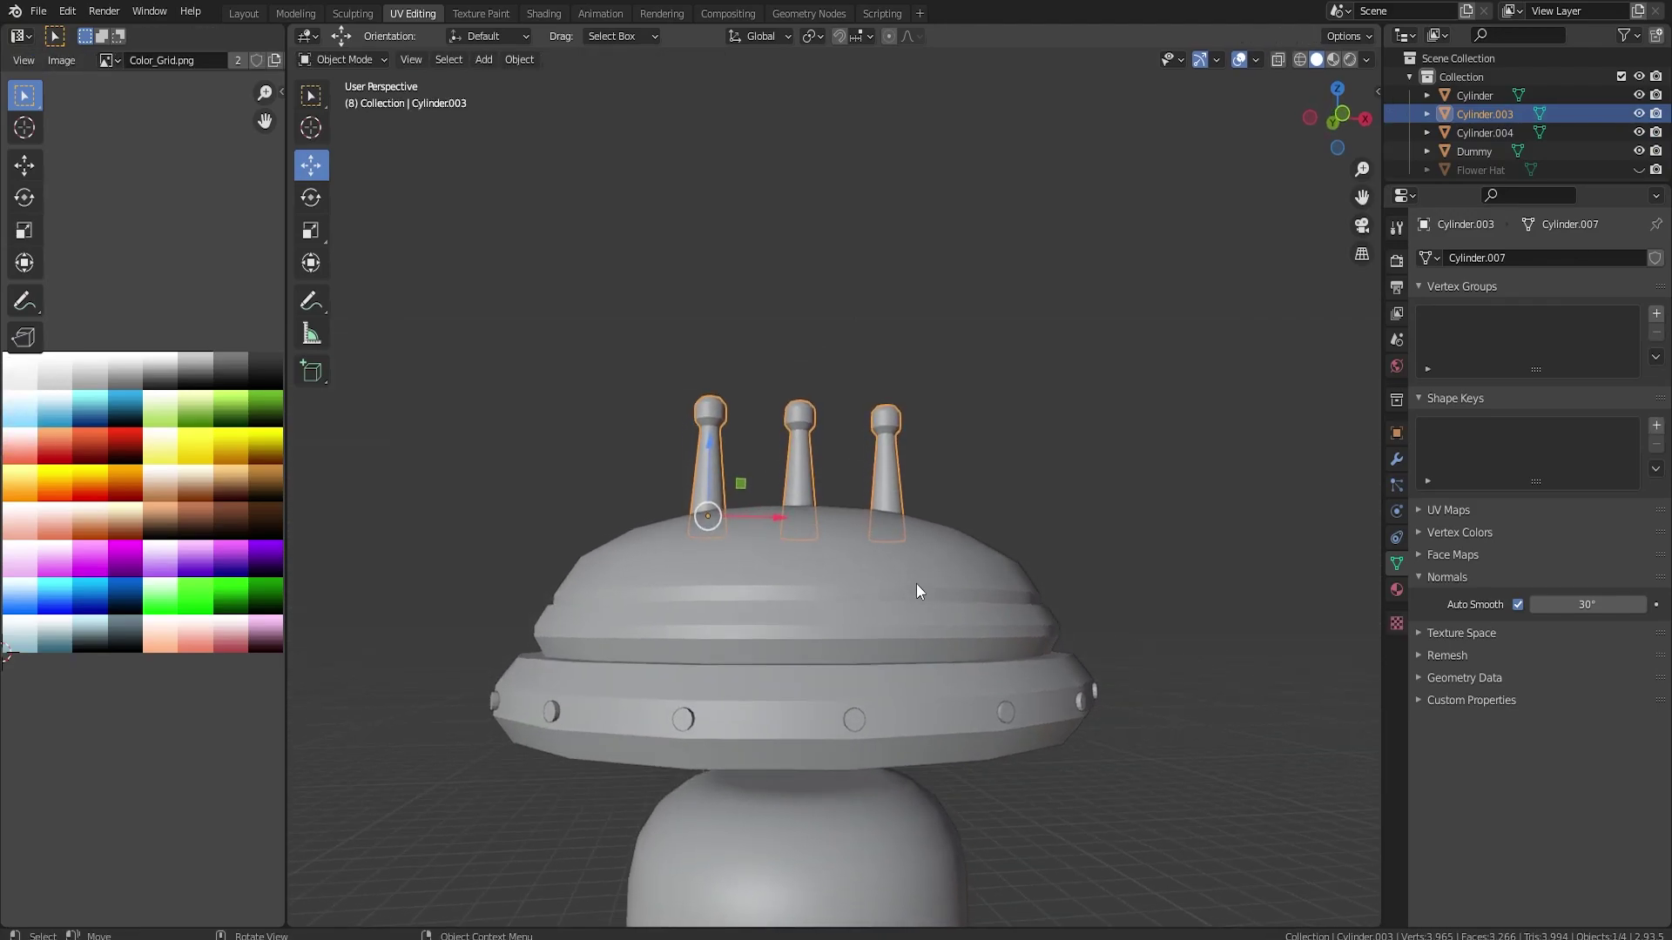
{"action": "scroll", "coordinate": [905, 588], "scroll_direction": "down", "scroll_amount": 2}
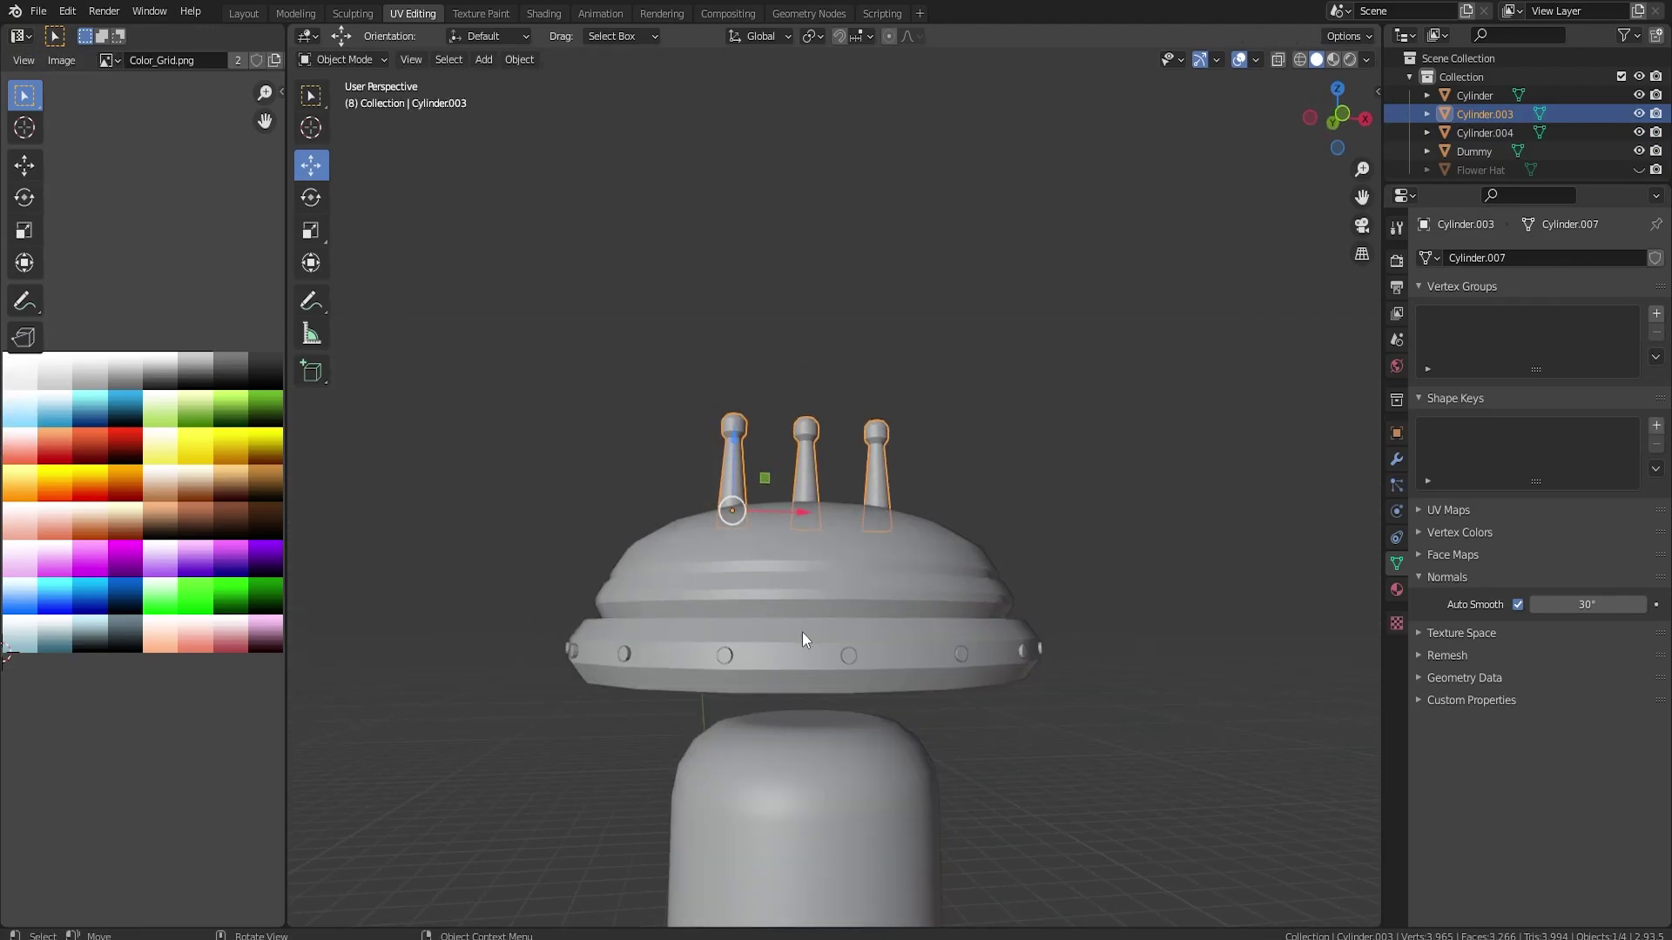
{"action": "middle_click_drag", "start_coordinate": [1075, 636], "coordinate": [1047, 633]}
{"action": "left_click_drag", "start_coordinate": [495, 320], "coordinate": [1137, 704]}
{"action": "middle_click_drag", "start_coordinate": [1111, 694], "coordinate": [840, 707], "text": "alt"}
{"action": "scroll", "coordinate": [839, 707], "scroll_direction": "down", "scroll_amount": 5}
{"action": "scroll", "coordinate": [839, 708], "scroll_direction": "up", "scroll_amount": 1}
{"action": "key", "text": "z"}
{"action": "left_click", "coordinate": [840, 846]}
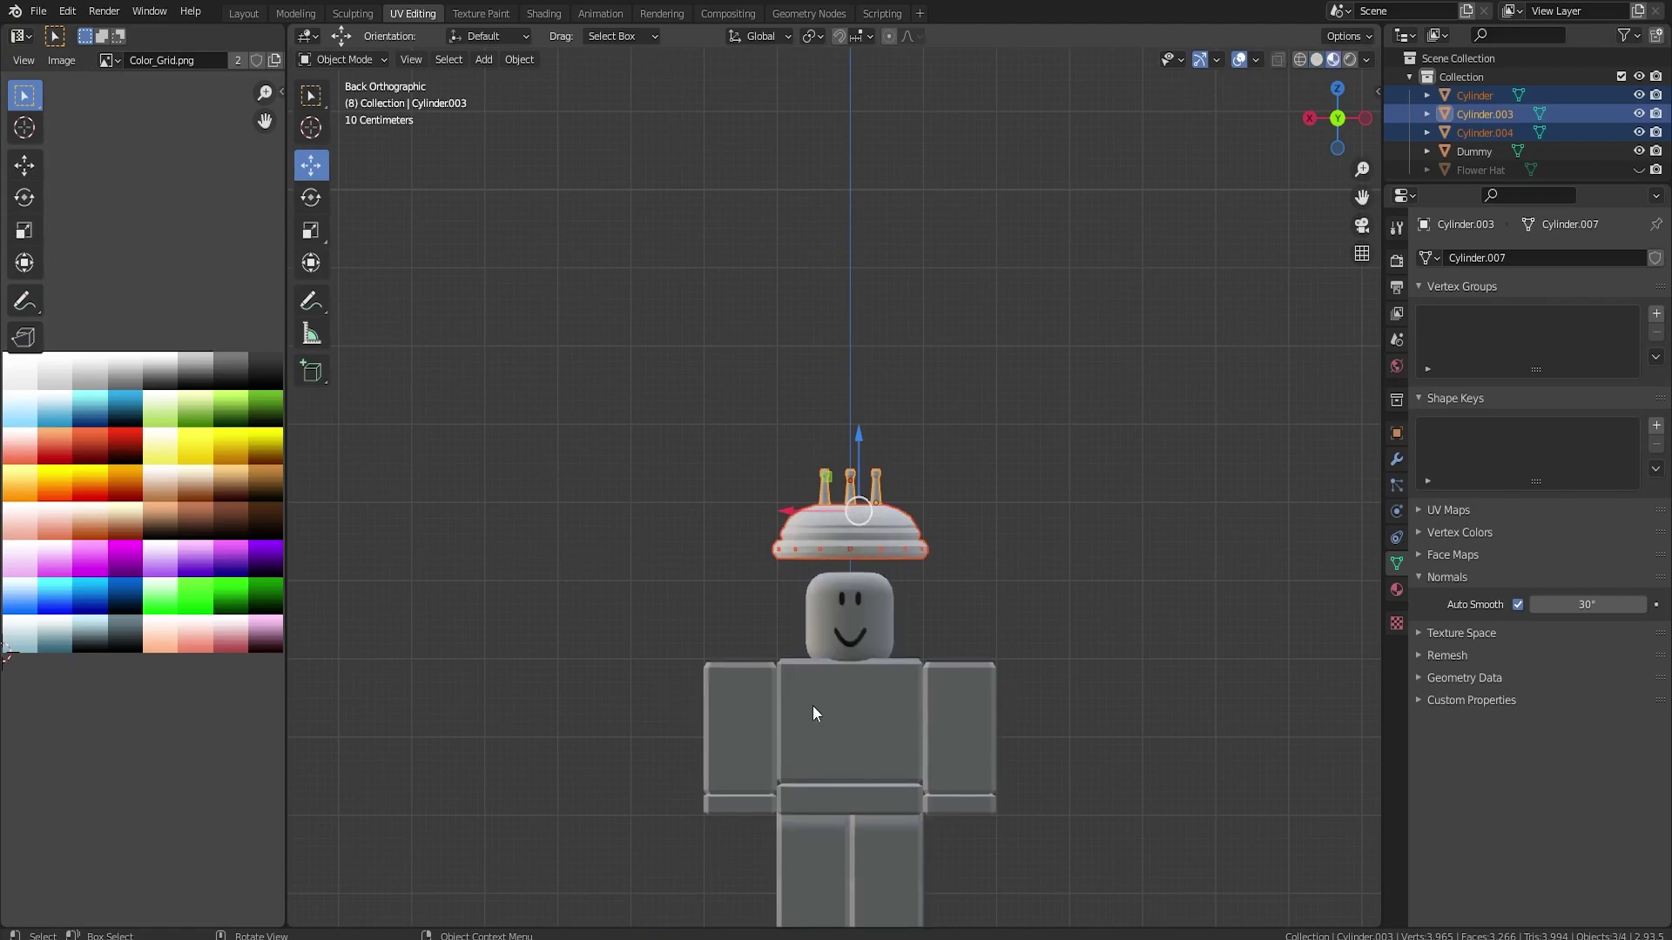
Rotate the selected dome parts 90° onto their side and scale them down to about 0.365.
{"action": "key", "text": "r"}
{"action": "key", "text": "9"}
{"action": "key", "text": "0"}
{"action": "key", "text": "Return"}
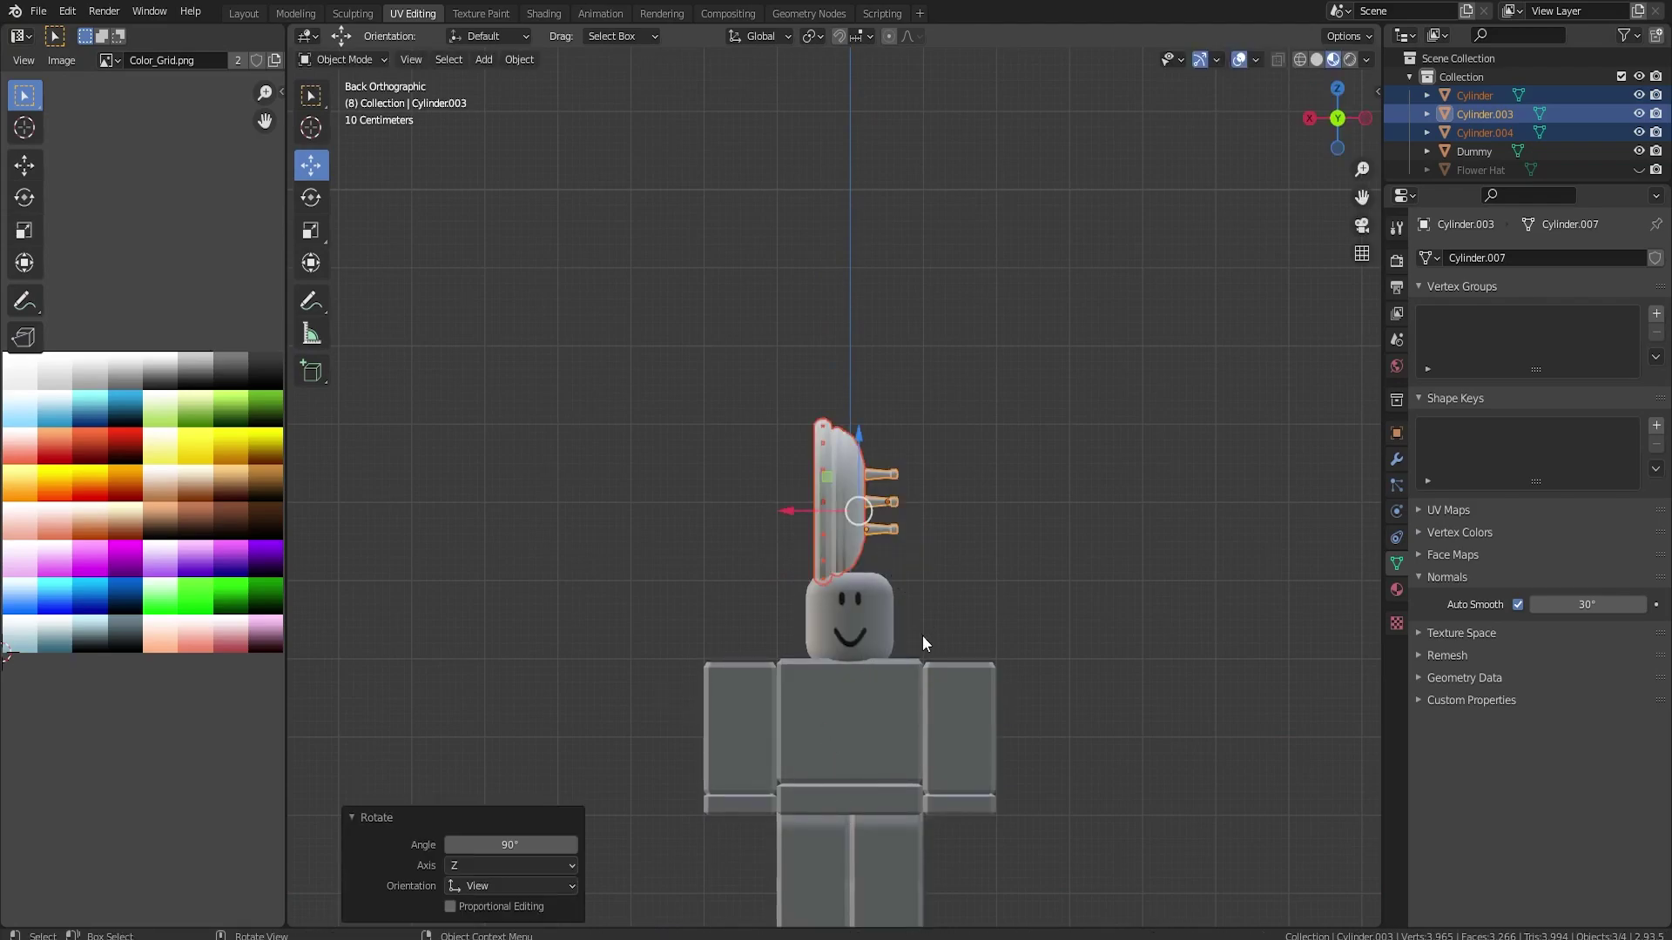
{"action": "key", "text": "s"}
{"action": "left_click", "coordinate": [881, 590]}
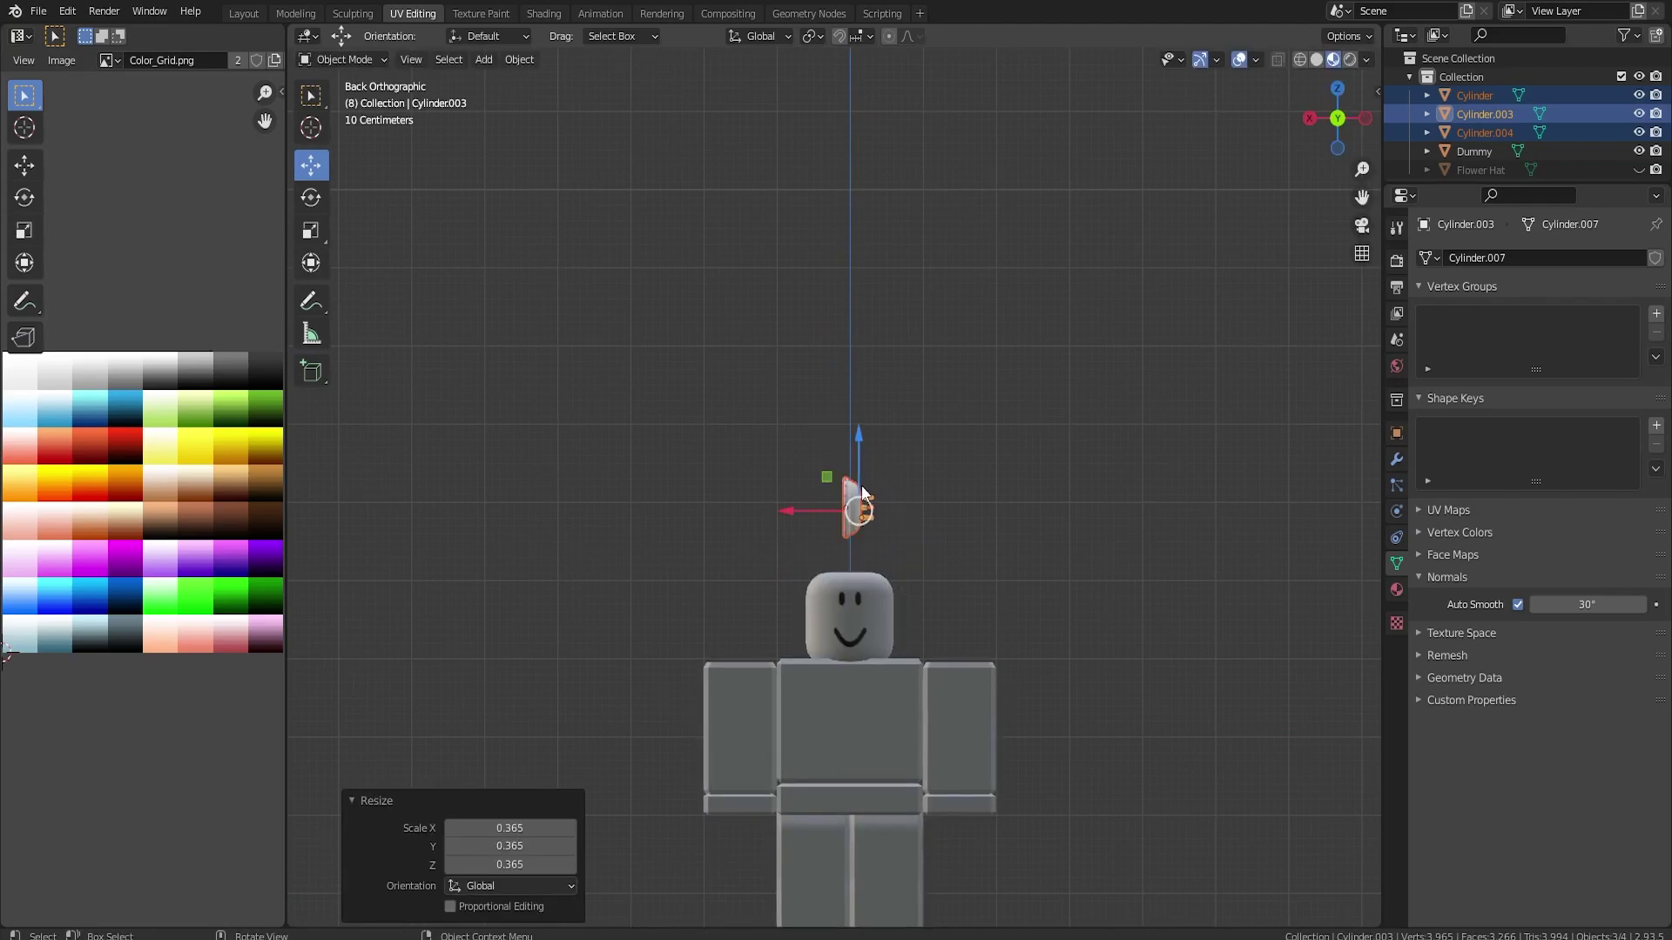
Move the dome assembly down about 1.26 m to head height and about -0.57 m along X to the side of the head.
{"action": "left_click_drag", "start_coordinate": [861, 486], "coordinate": [862, 508]}
{"action": "left_click", "coordinate": [825, 607]}
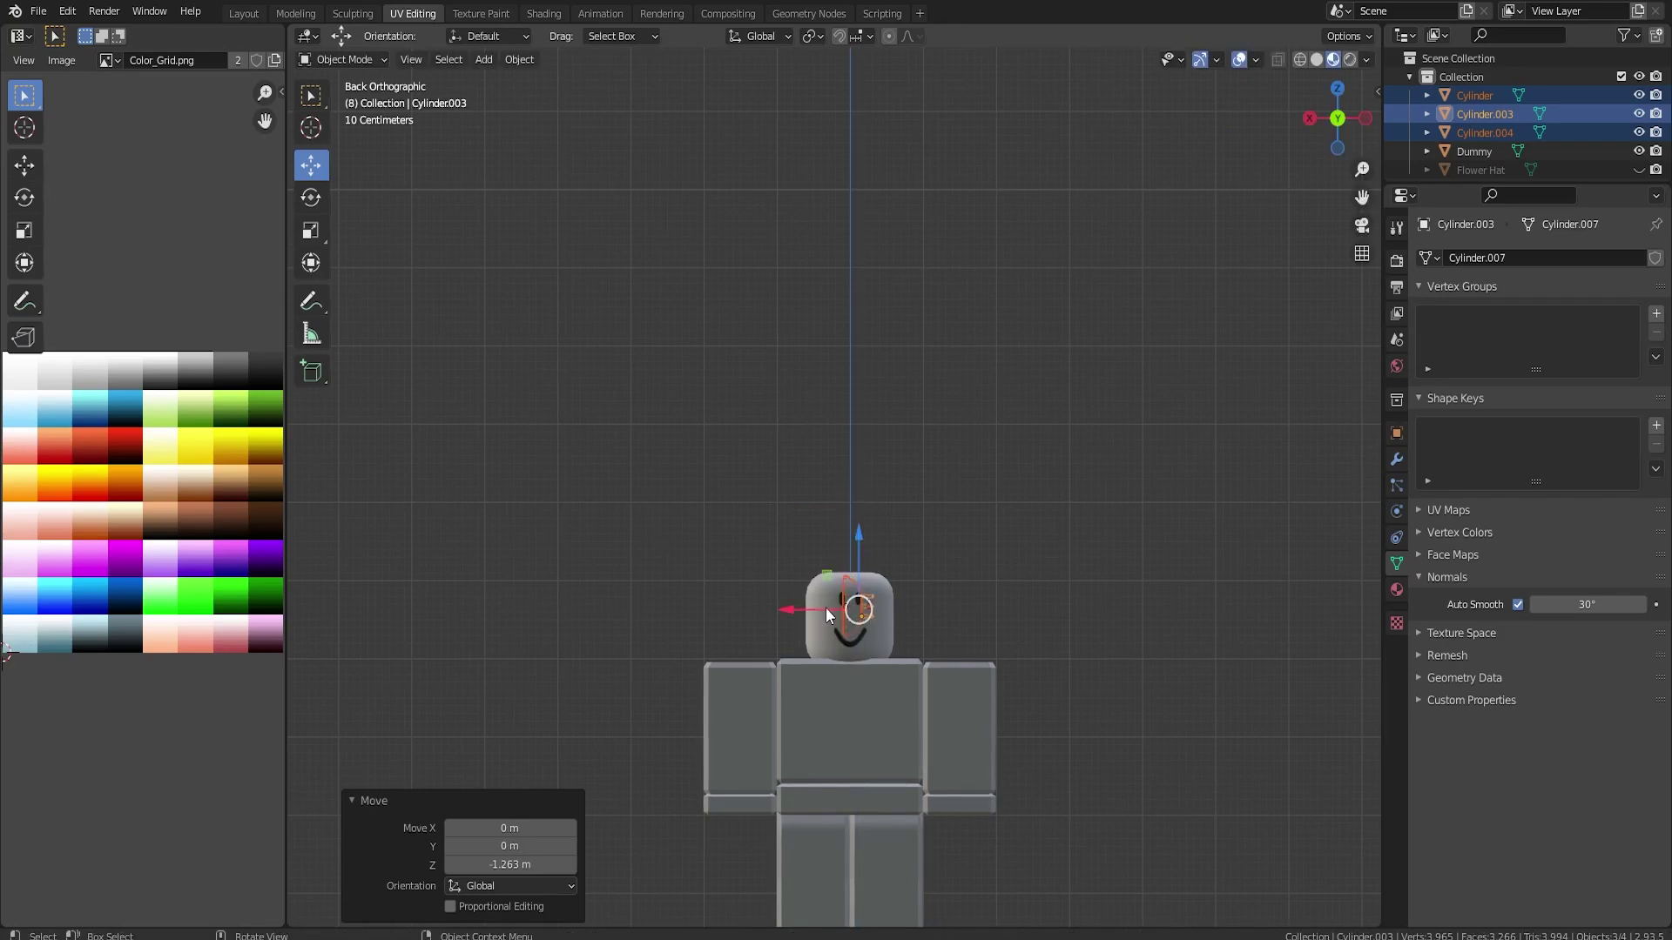
{"action": "key", "text": "g"}
{"action": "key", "text": "x"}
{"action": "left_click", "coordinate": [878, 615]}
Shift the dome assembly about -0.14 m further along X, clear of the head, and lower it about 0.05 m.
{"action": "scroll", "coordinate": [917, 624], "scroll_direction": "up", "scroll_amount": 6}
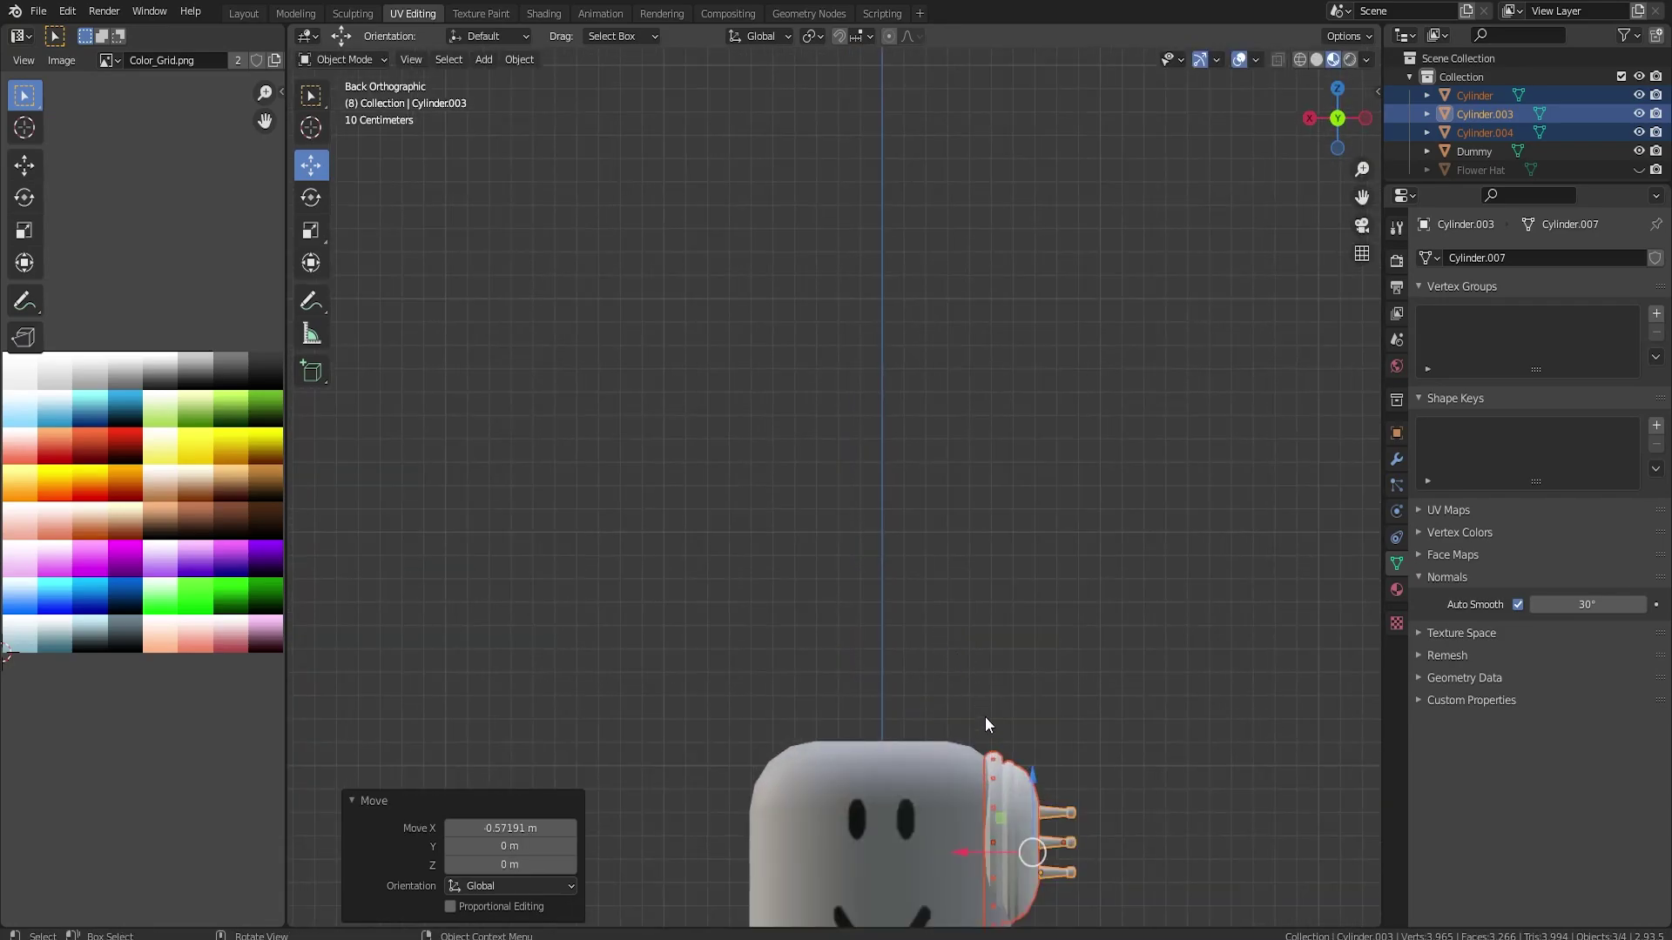
{"action": "scroll", "coordinate": [915, 452], "scroll_direction": "up", "scroll_amount": 2}
{"action": "key", "text": "g"}
{"action": "key", "text": "x"}
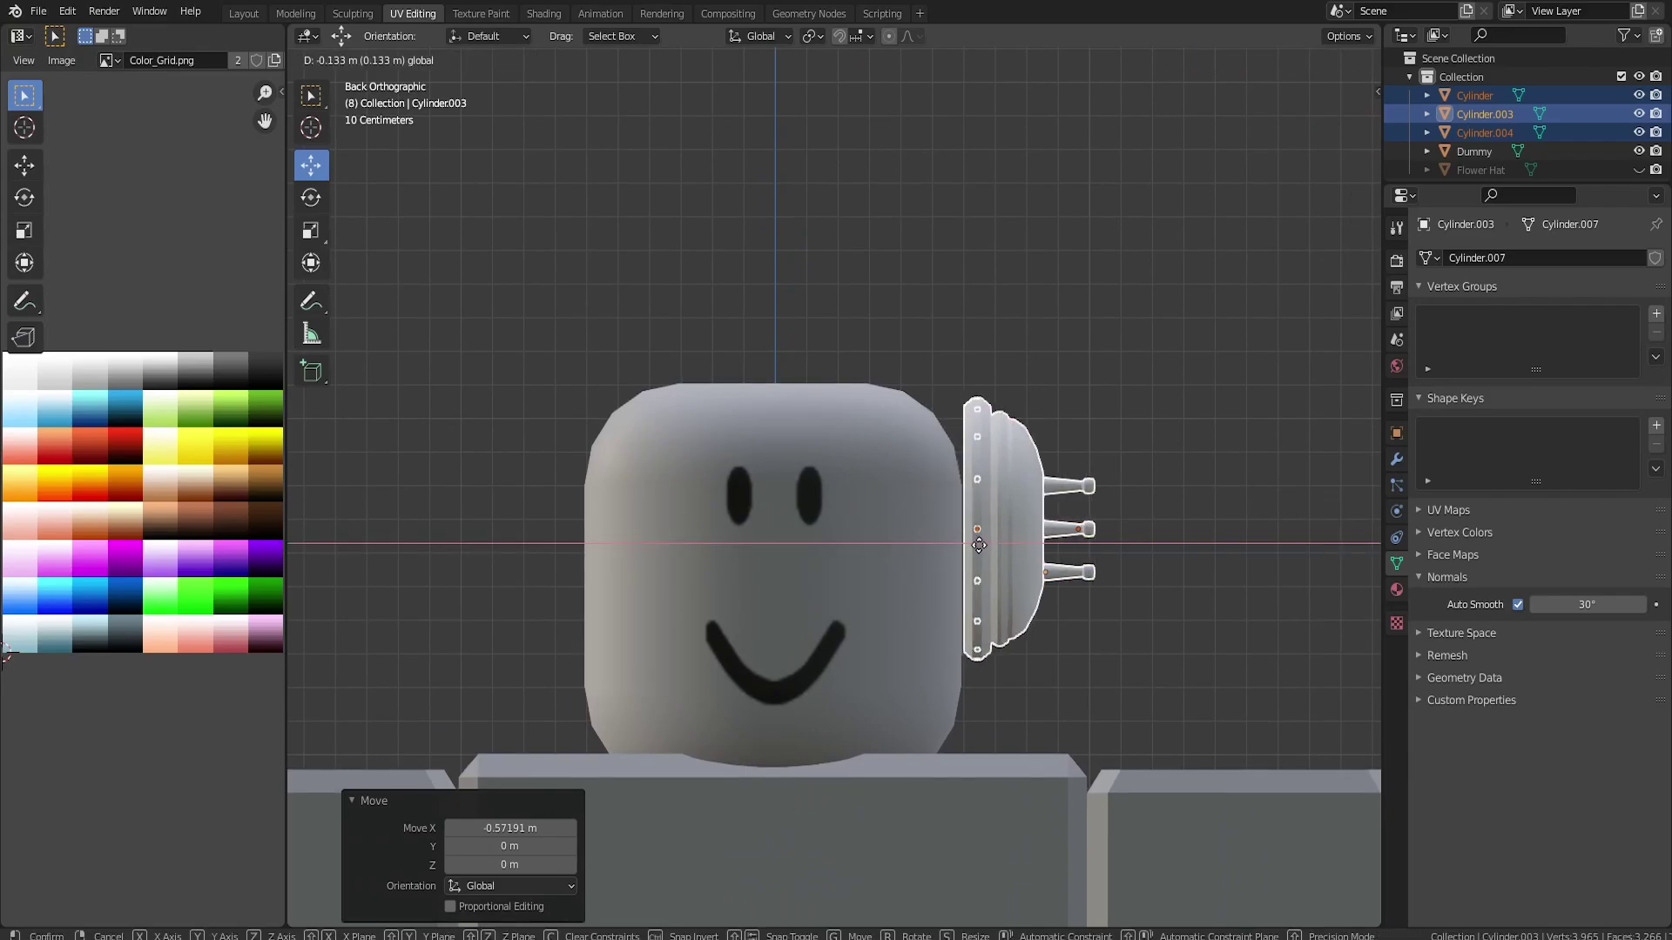
{"action": "left_click", "coordinate": [982, 551]}
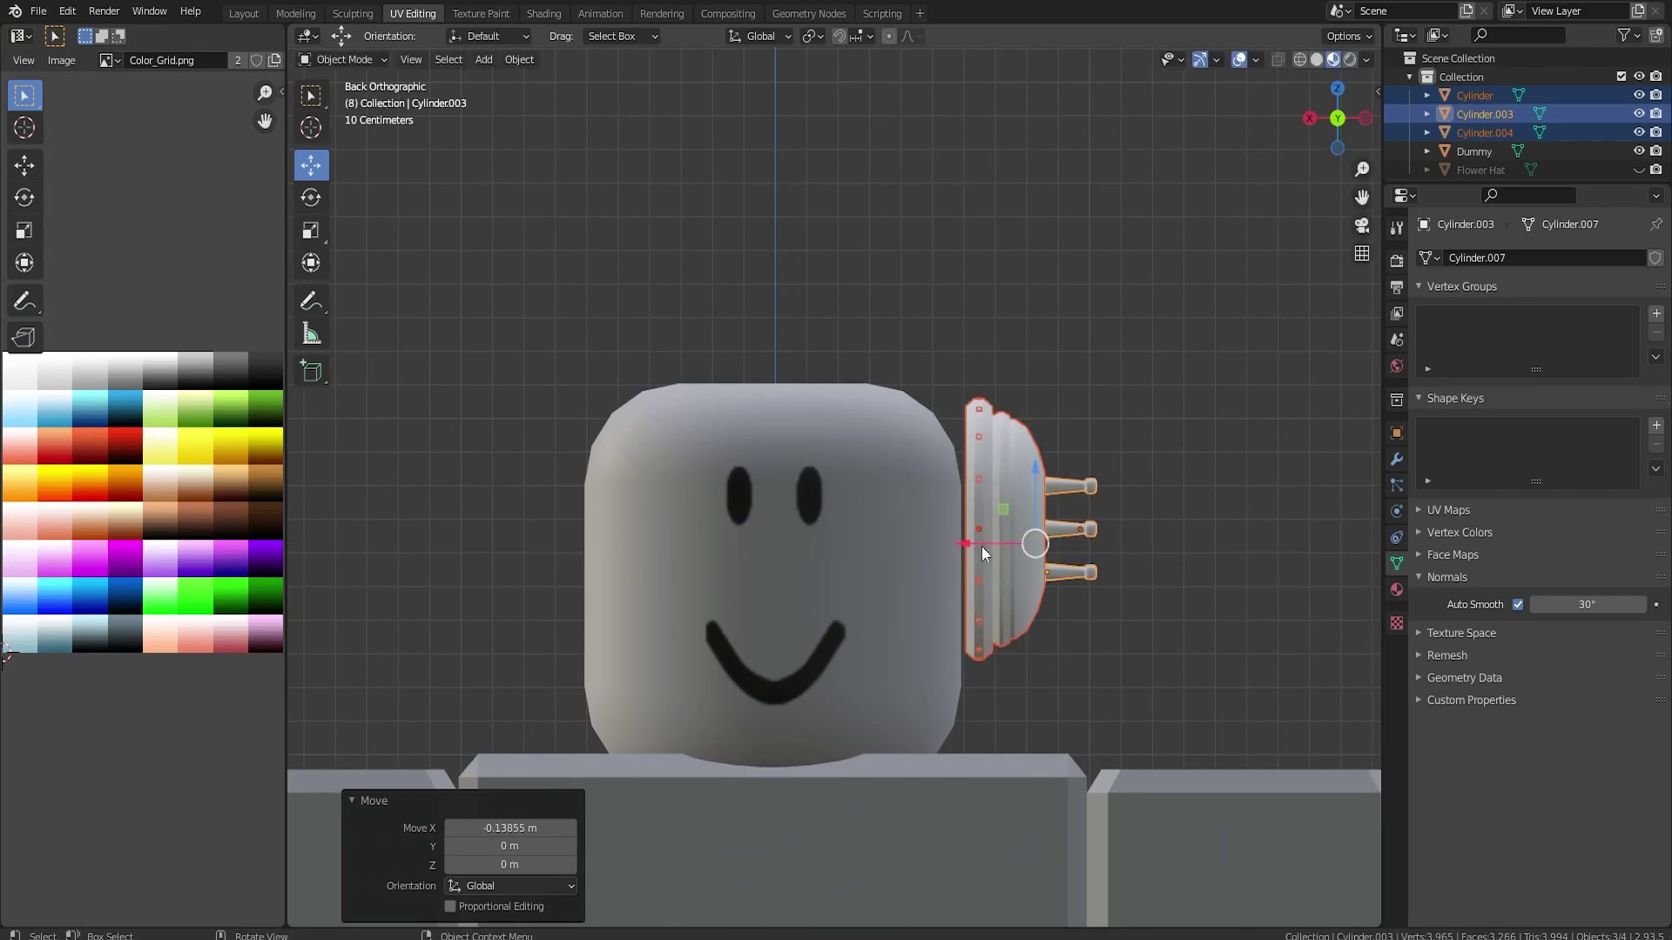
{"action": "key", "text": "g"}
{"action": "key", "text": "z"}
{"action": "left_click", "coordinate": [1040, 491]}
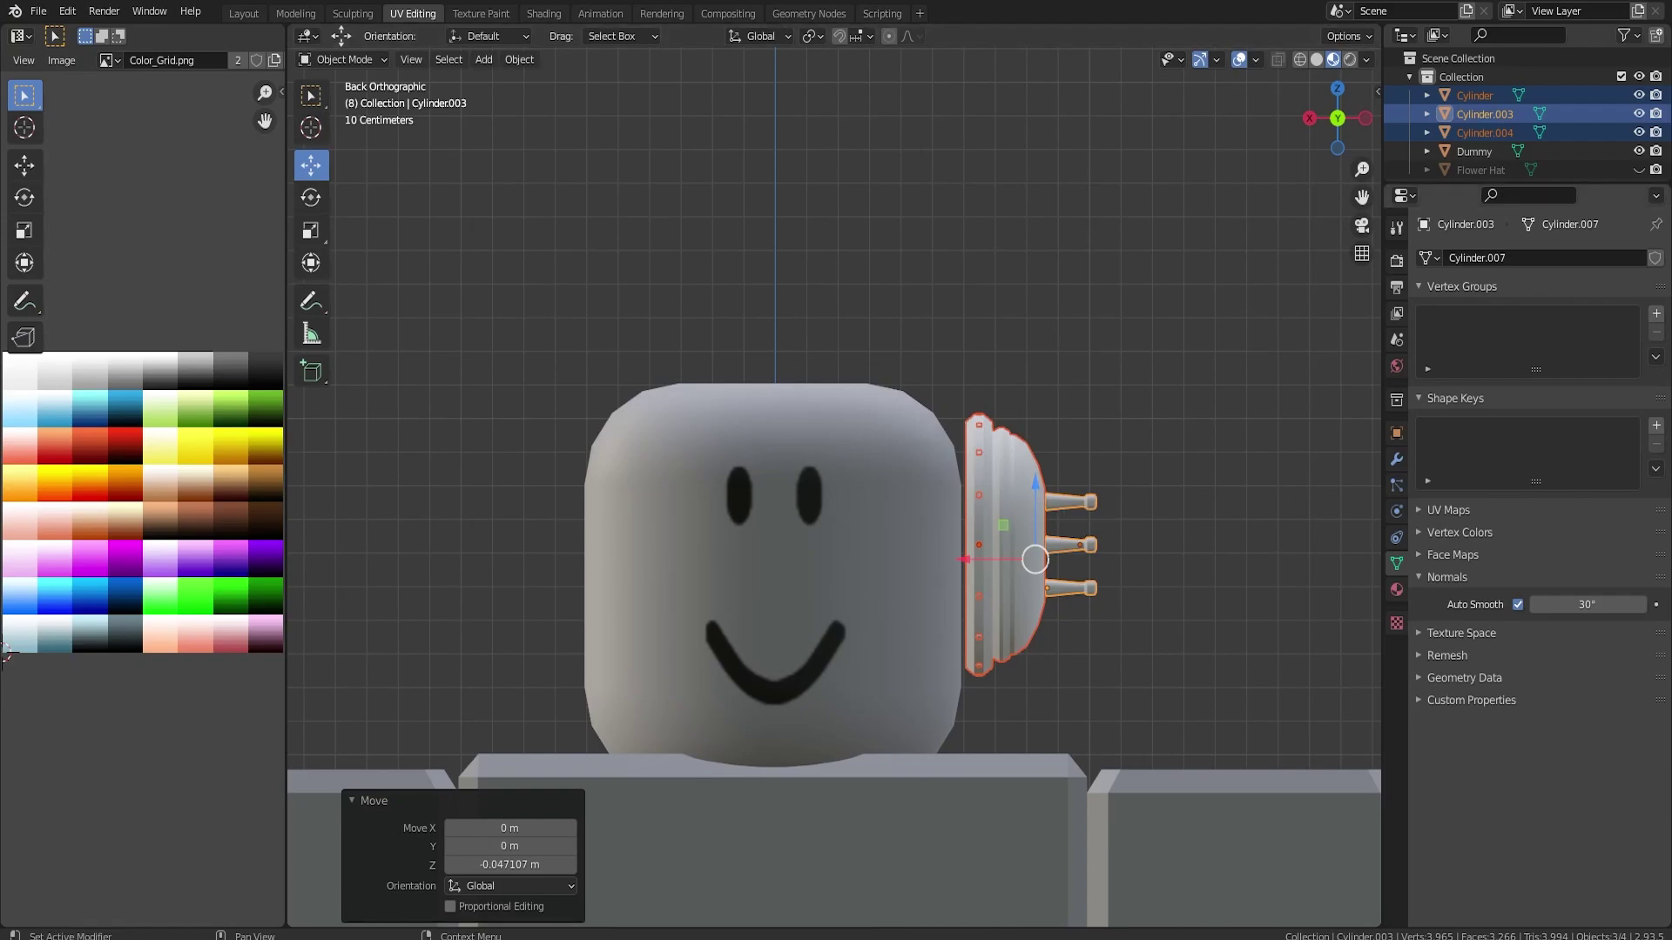
Compare with the reference sketch, nudge the dome assembly against the side of the head, and shift it about 0.005 m along Y.
{"action": "left_click_drag", "start_coordinate": [1671, 262], "coordinate": [949, 178]}
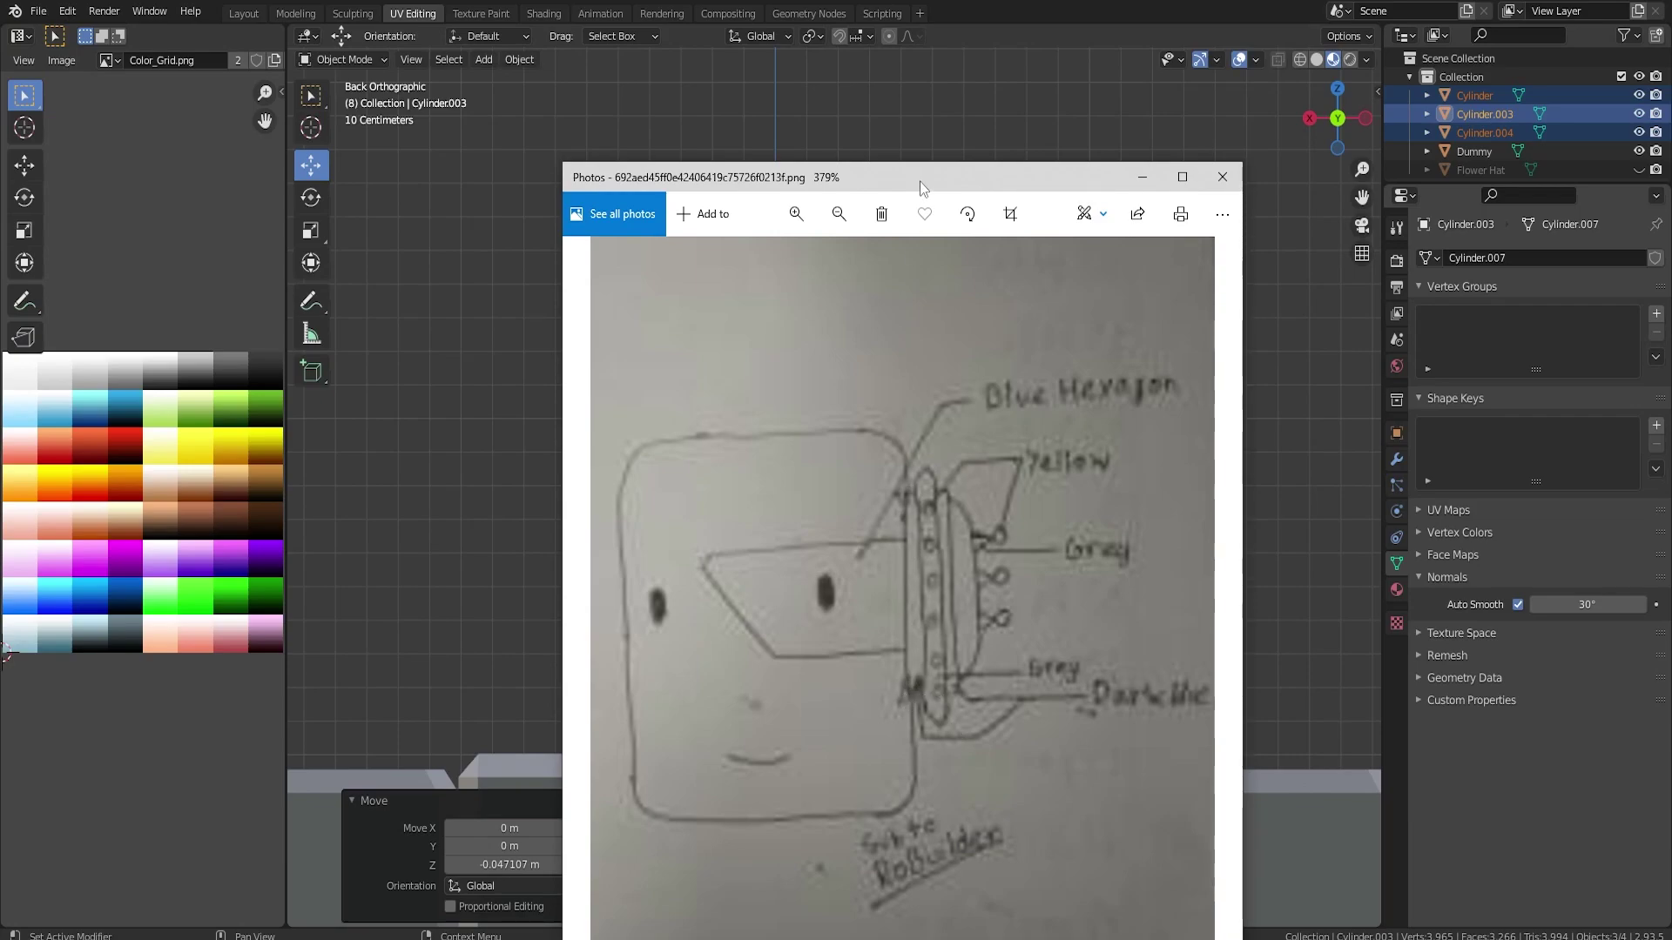
{"action": "key", "text": "alt+Tab"}
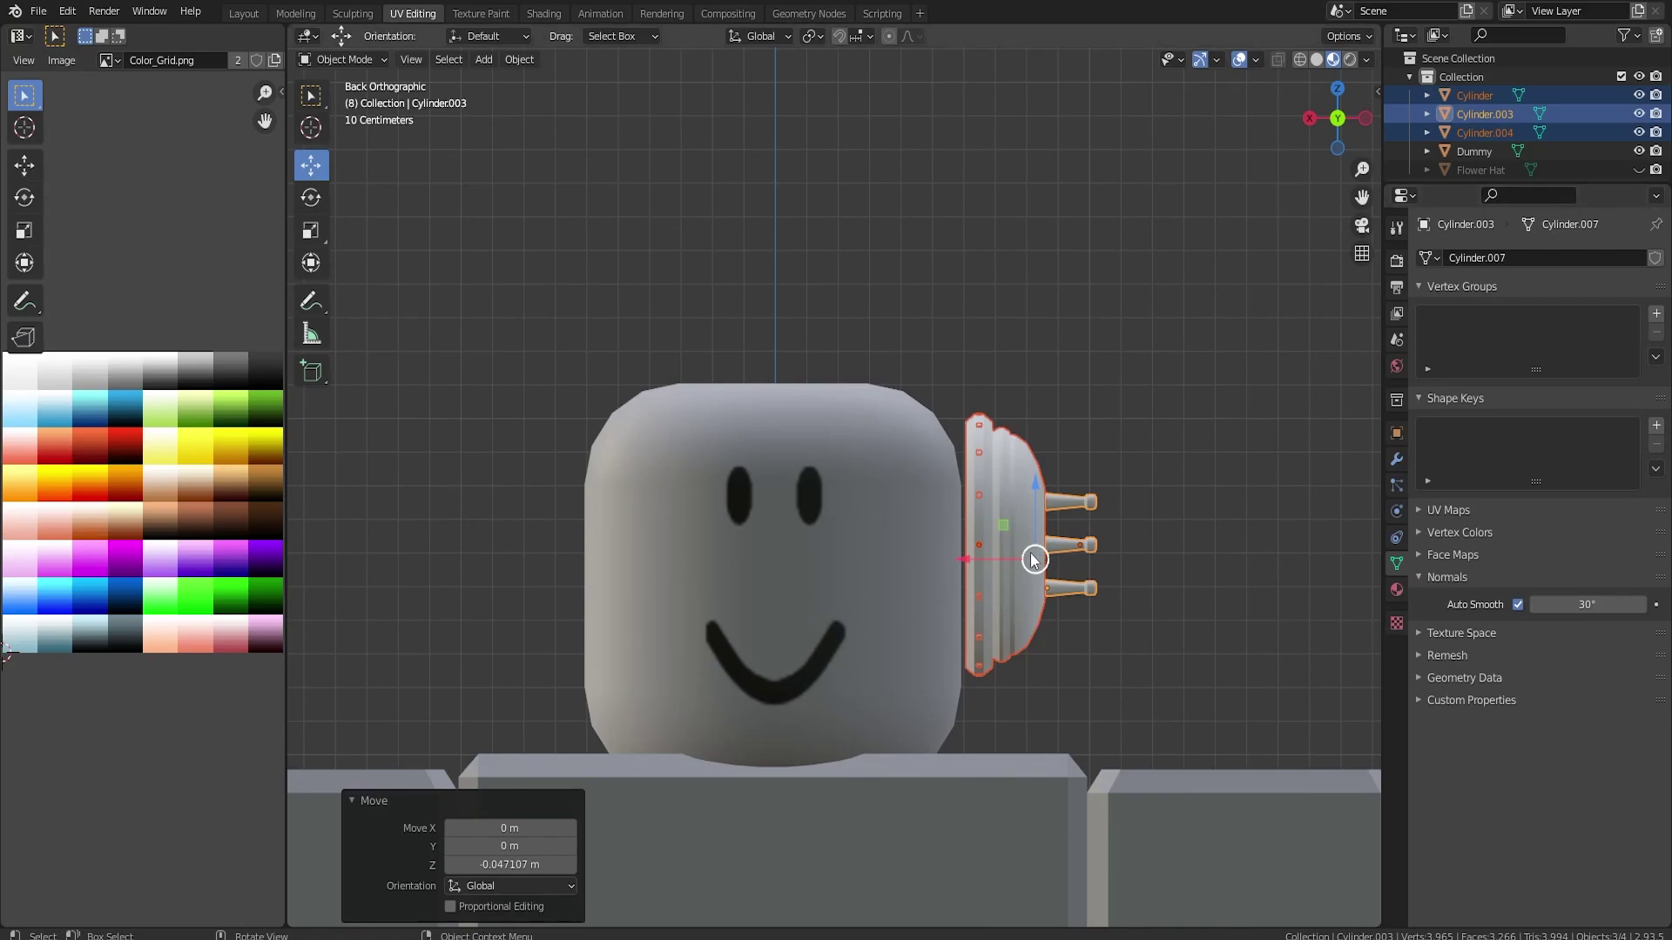
{"action": "key", "text": "g"}
{"action": "left_click", "coordinate": [984, 557]}
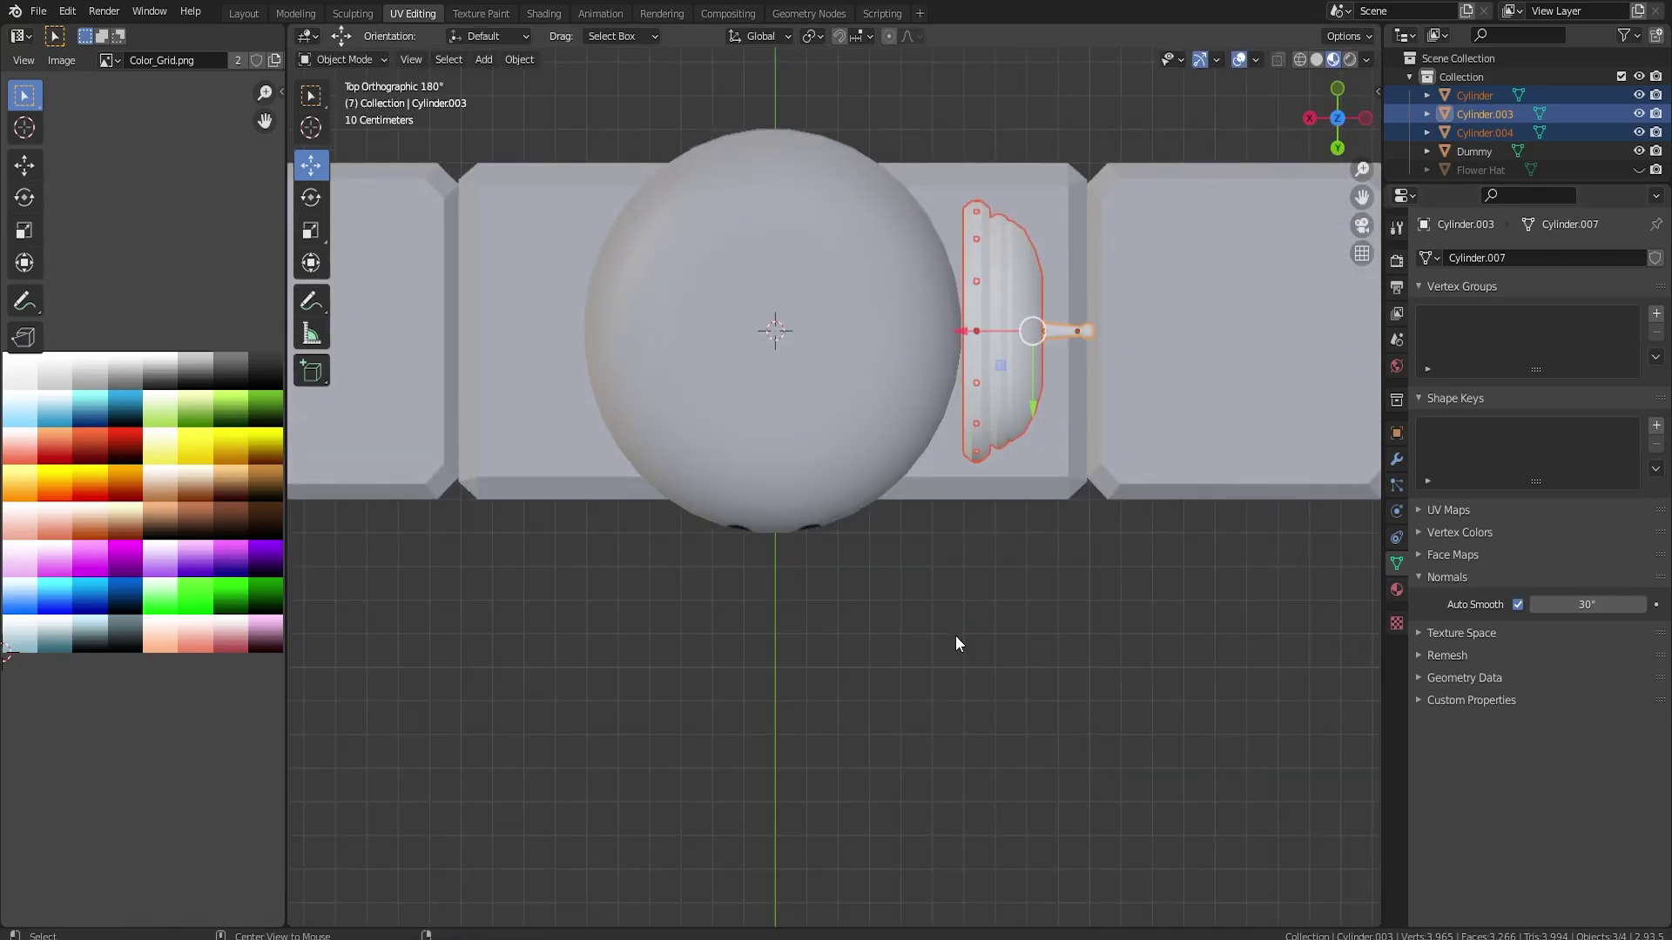
{"action": "middle_click_drag", "start_coordinate": [929, 529], "coordinate": [966, 515]}
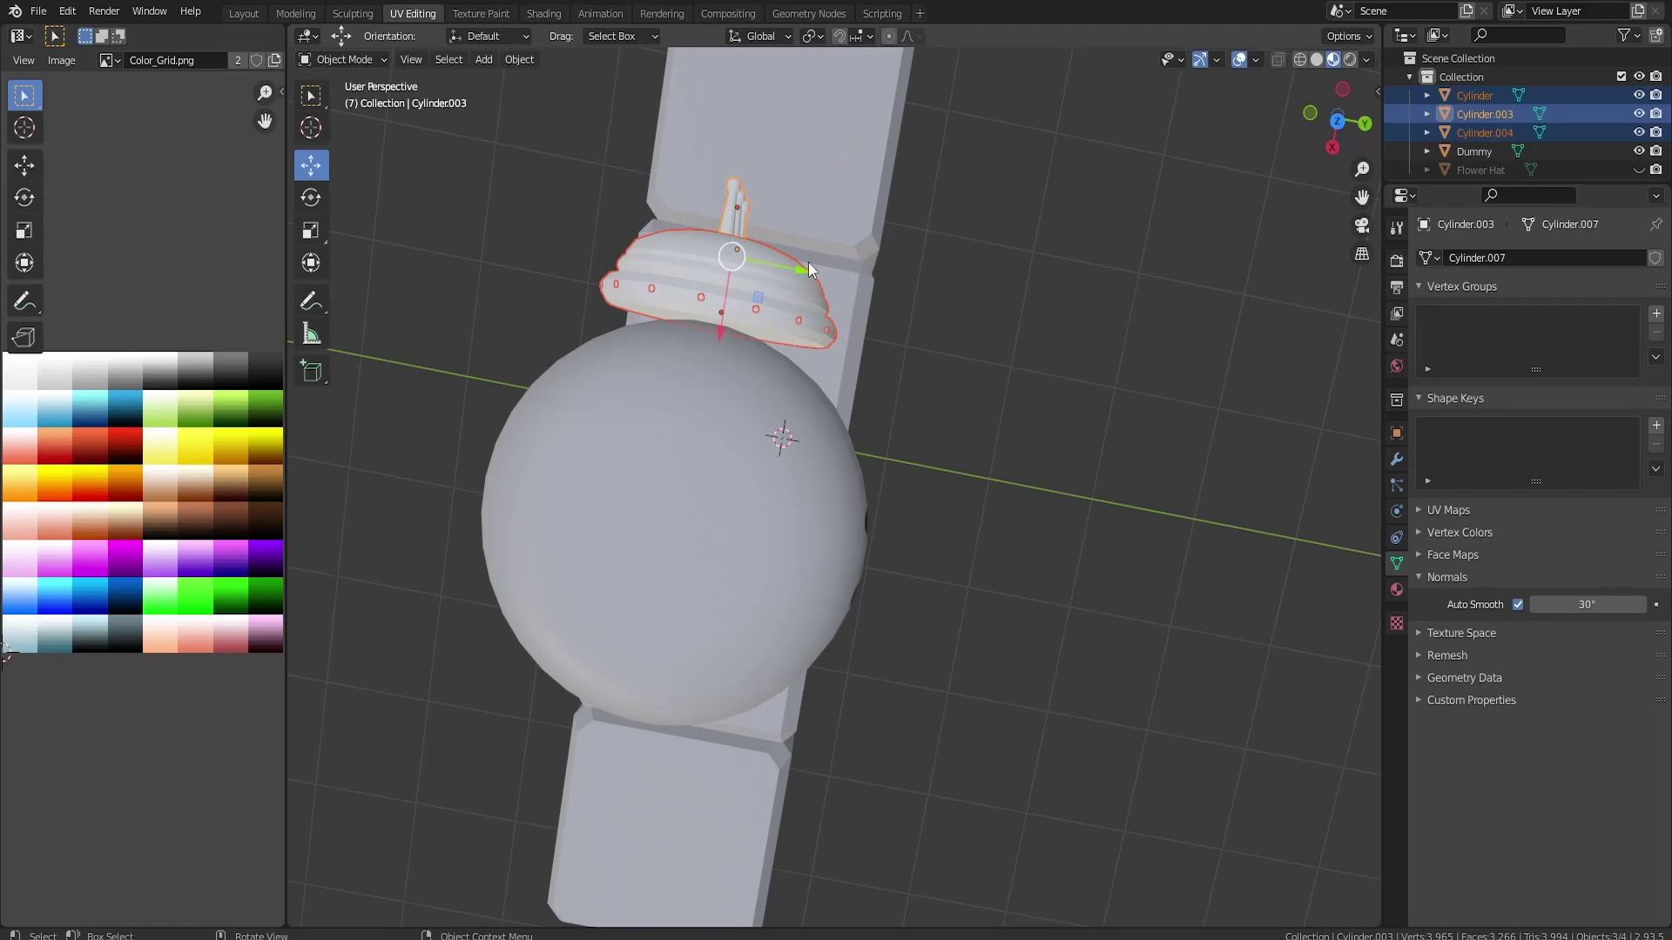
{"action": "left_click_drag", "start_coordinate": [808, 263], "coordinate": [806, 266]}
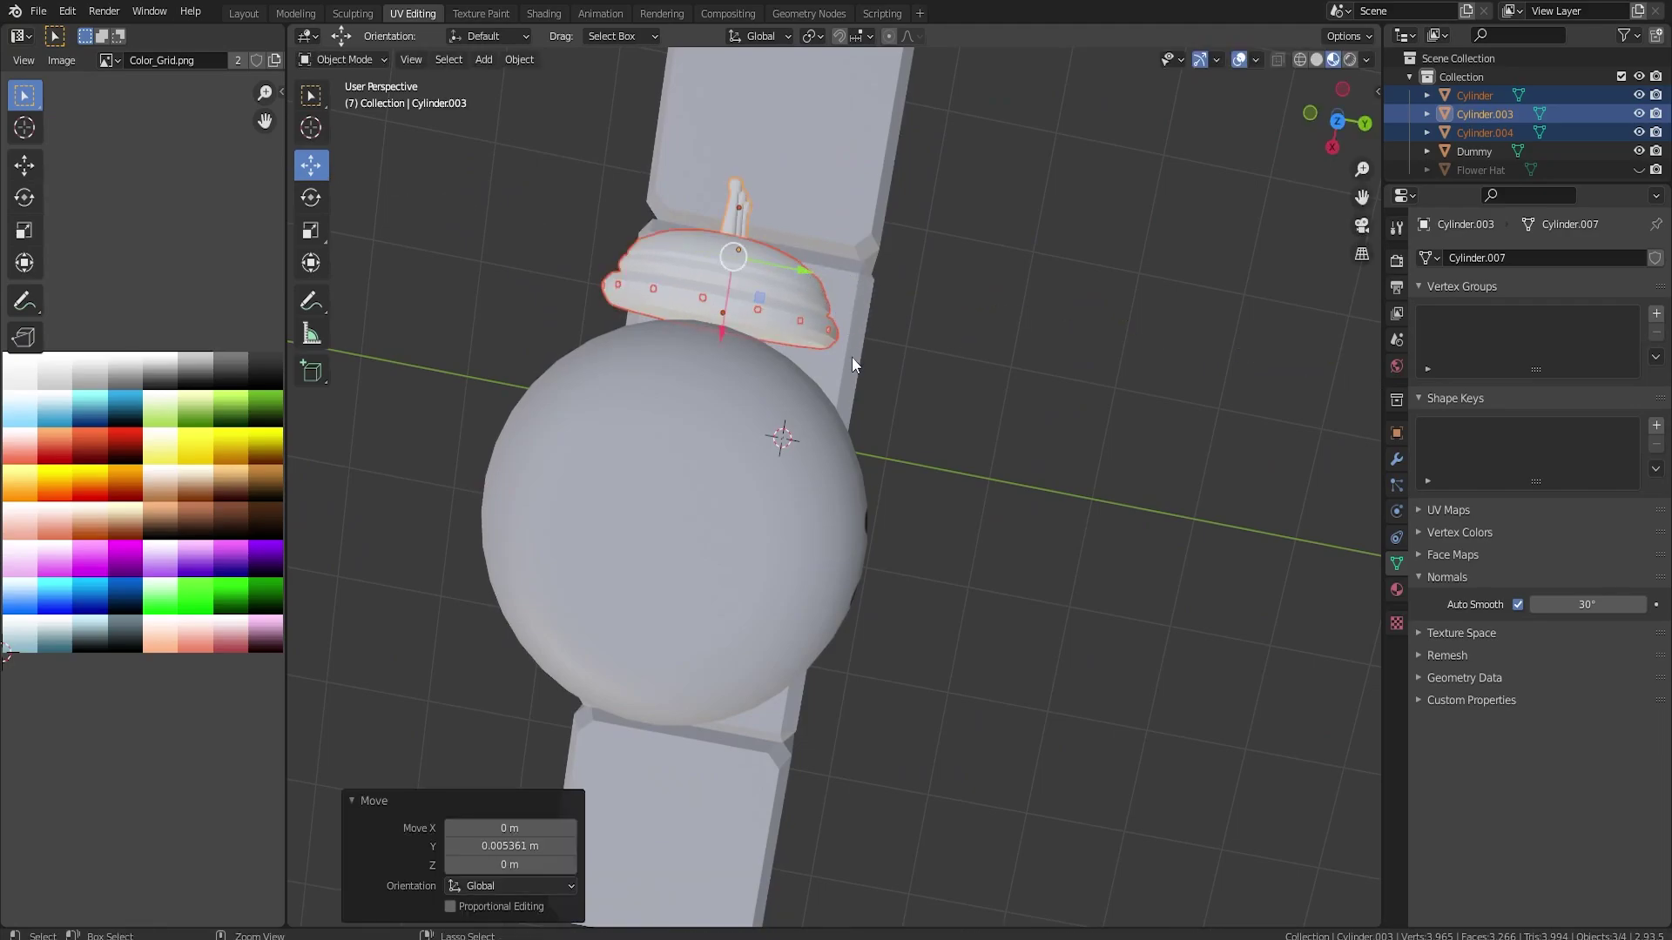
{"action": "middle_click_drag", "start_coordinate": [939, 395], "coordinate": [839, 380]}
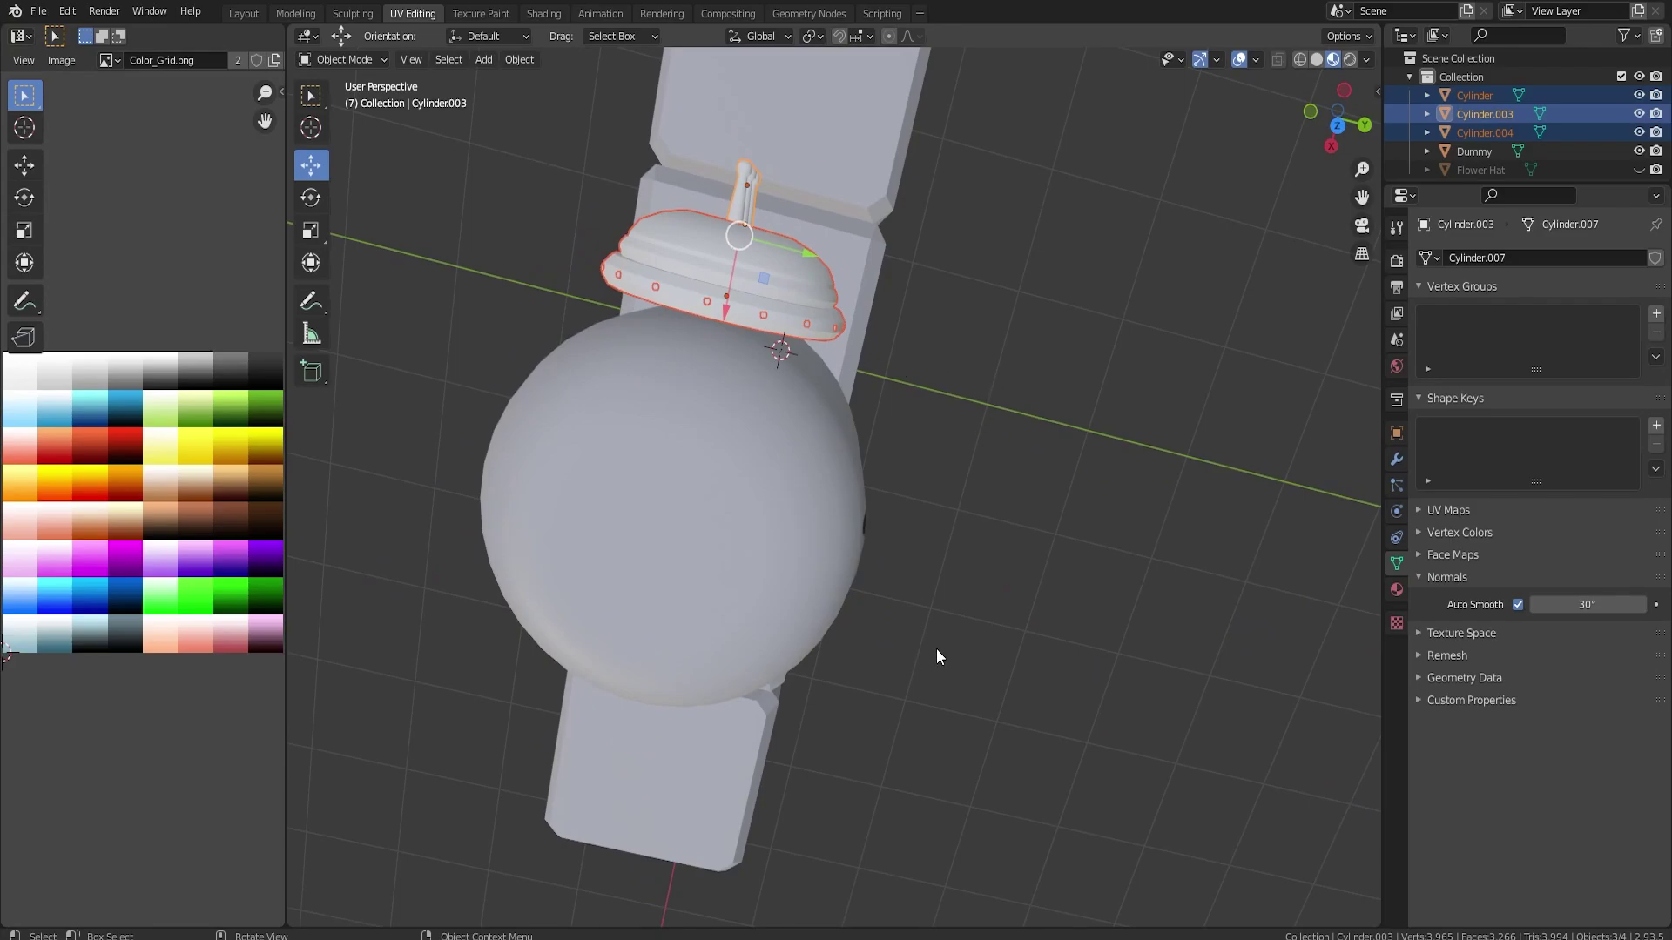
{"action": "middle_click_drag", "start_coordinate": [937, 650], "coordinate": [944, 482]}
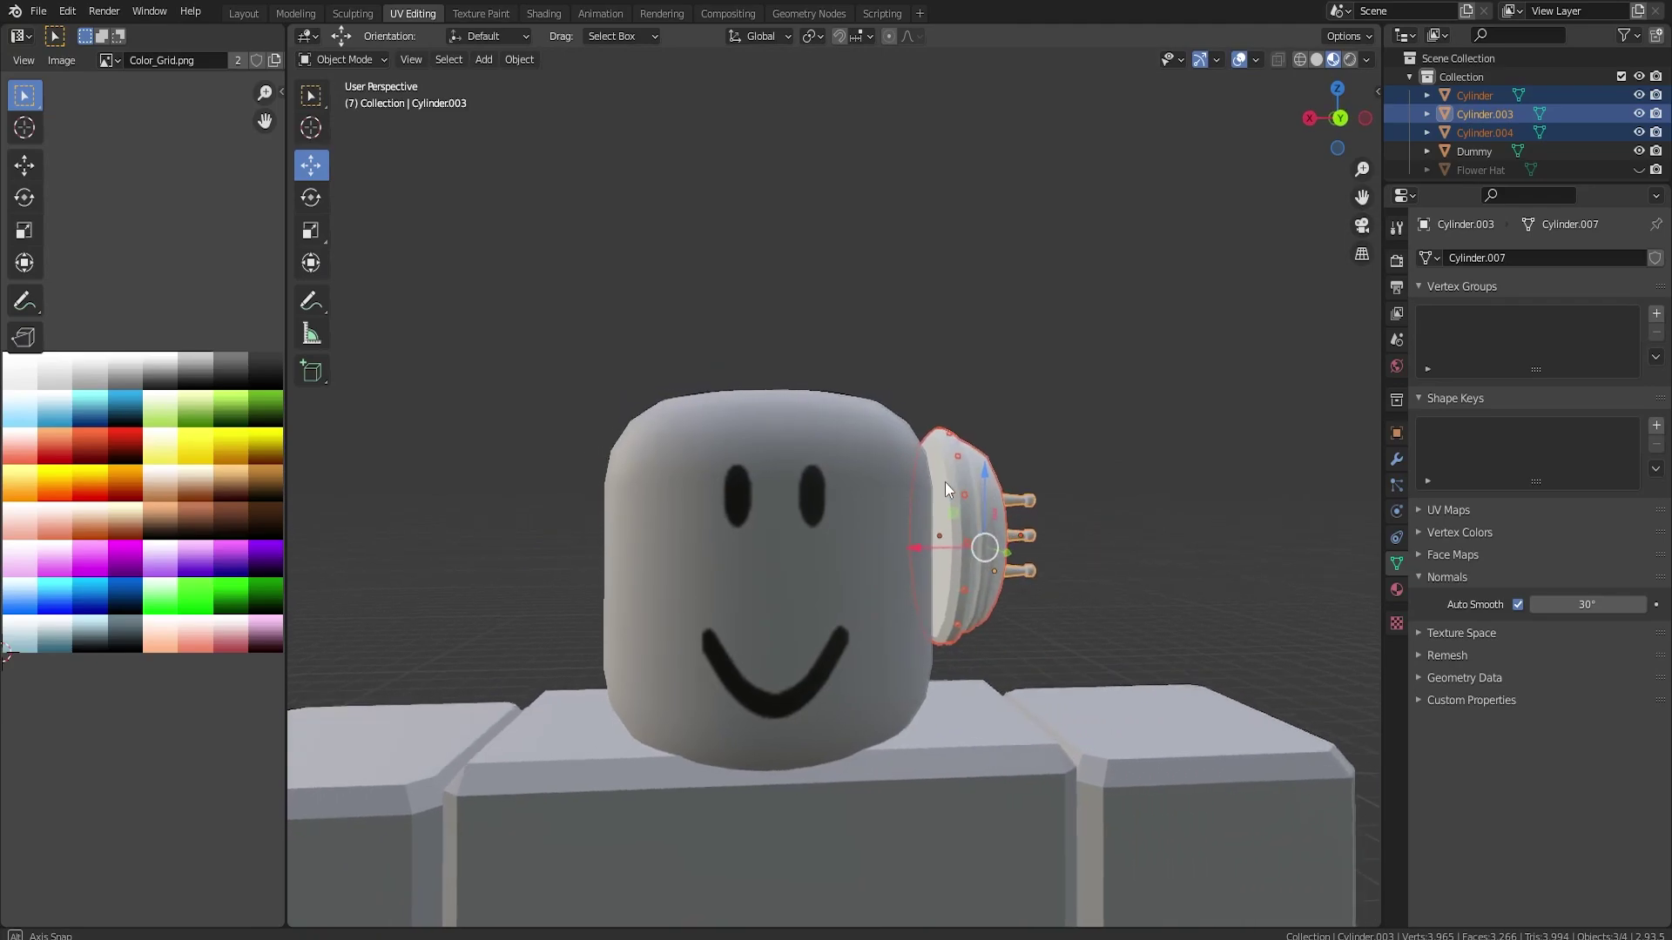
Add a 2 m plane, rotate it 90° upright, raise it to head height and move it in front of the face.
{"action": "key", "text": "shift+a"}
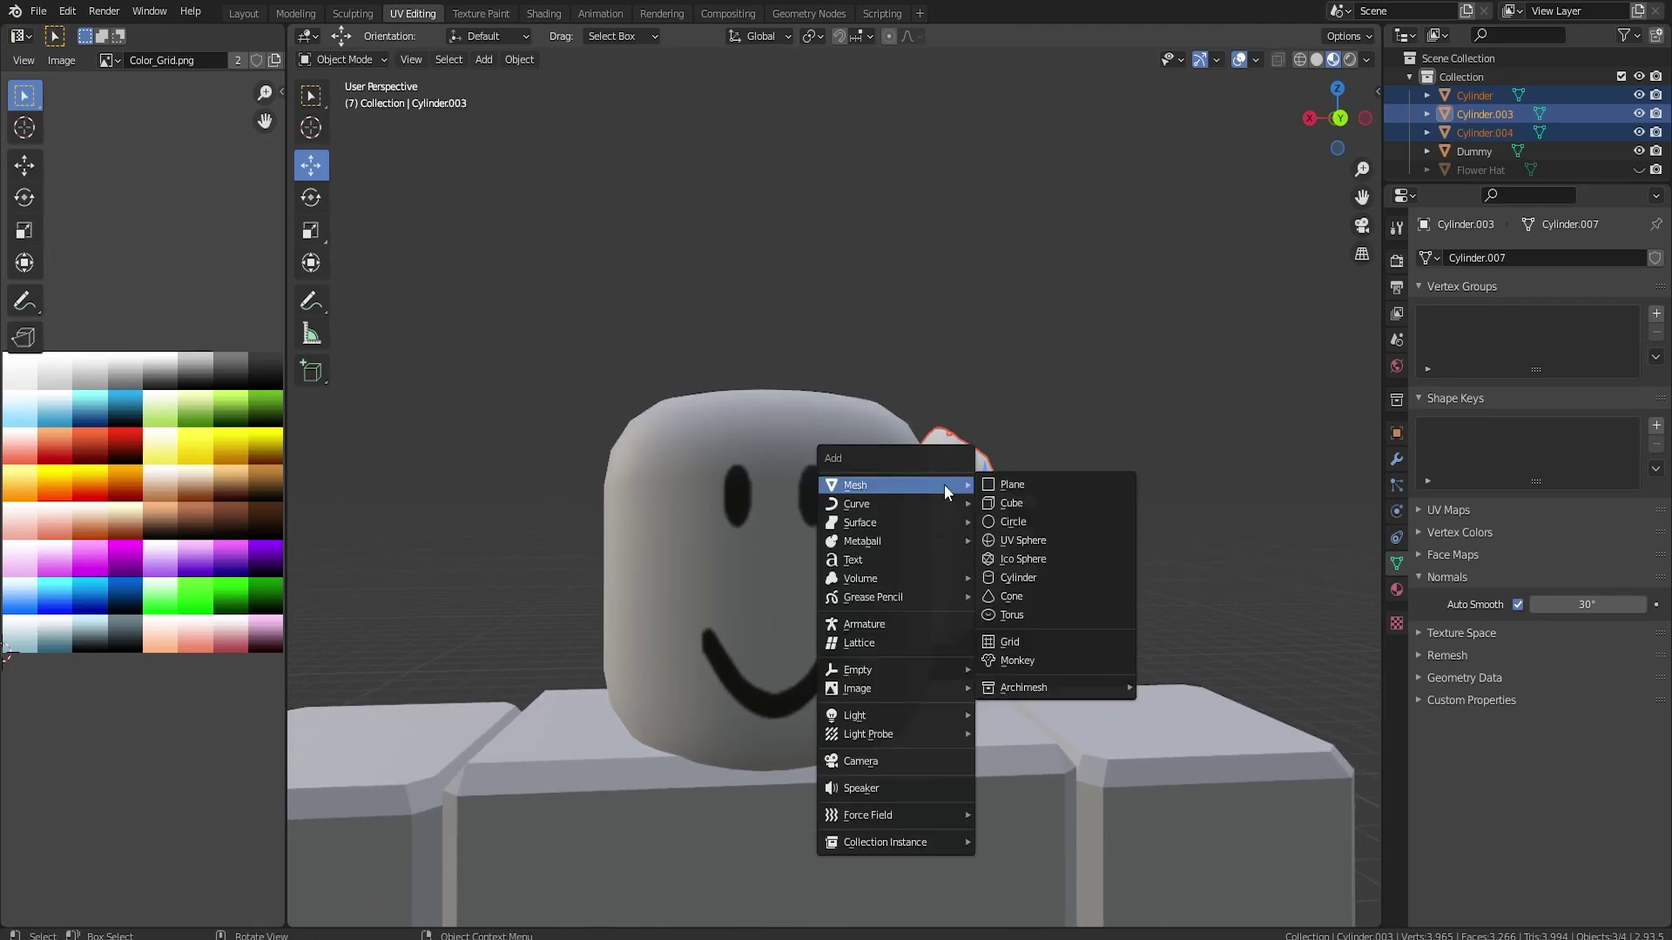
{"action": "left_click", "coordinate": [1027, 490]}
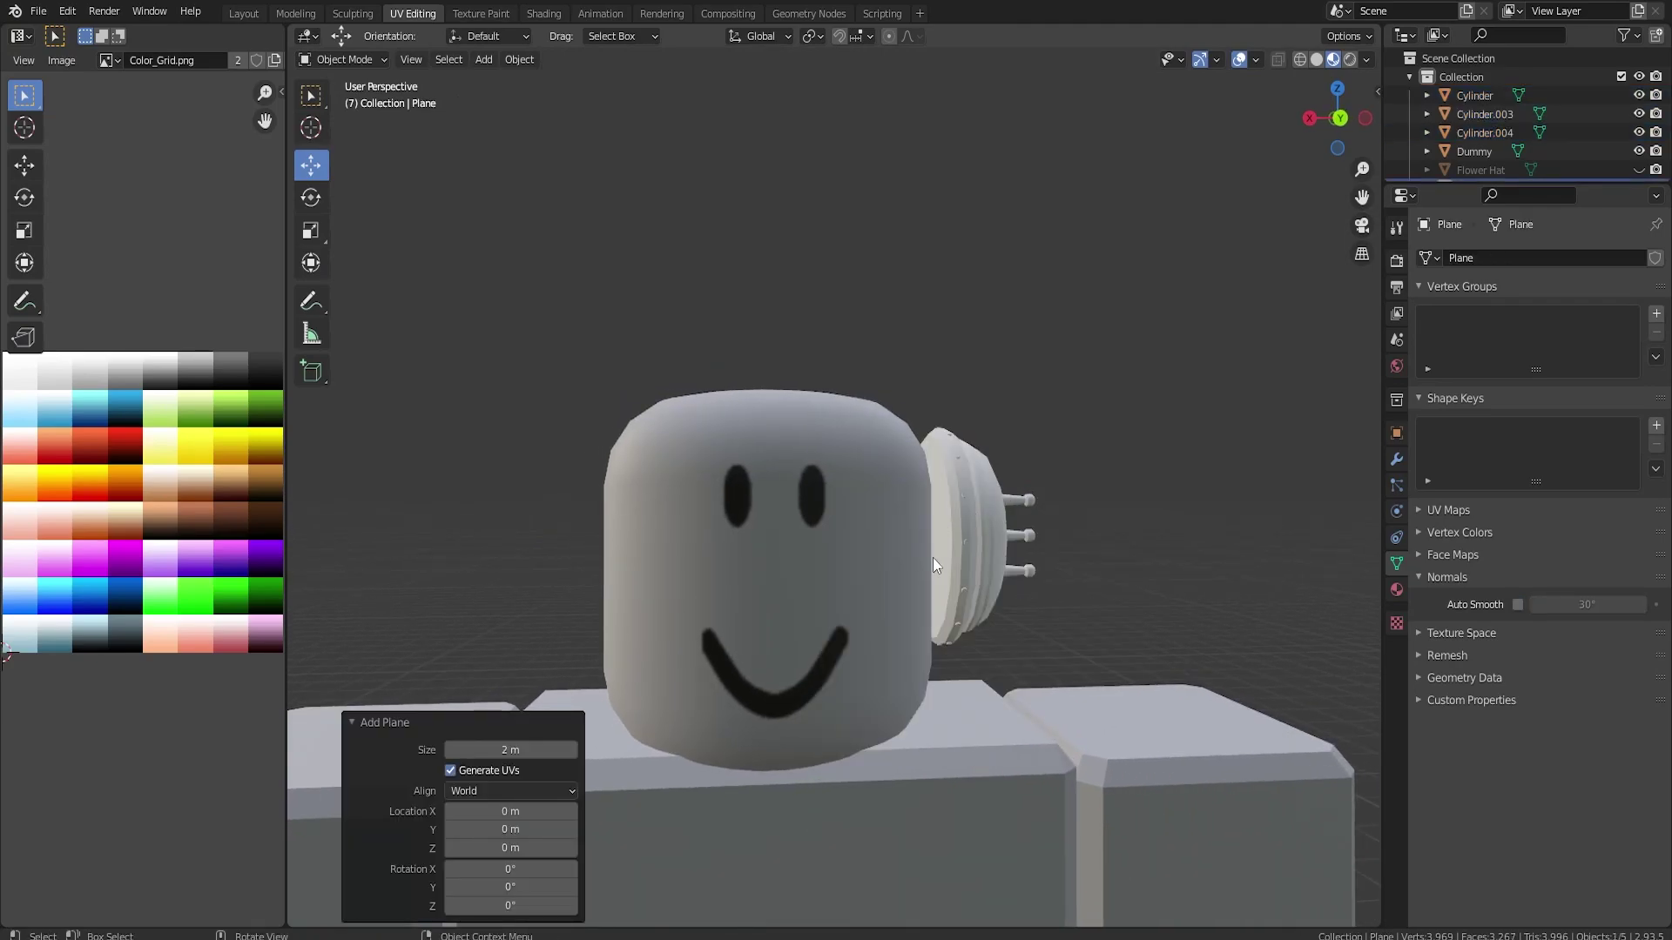
{"action": "scroll", "coordinate": [932, 557], "scroll_direction": "down", "scroll_amount": 9}
{"action": "middle_click_drag", "start_coordinate": [850, 674], "coordinate": [872, 668], "text": "alt"}
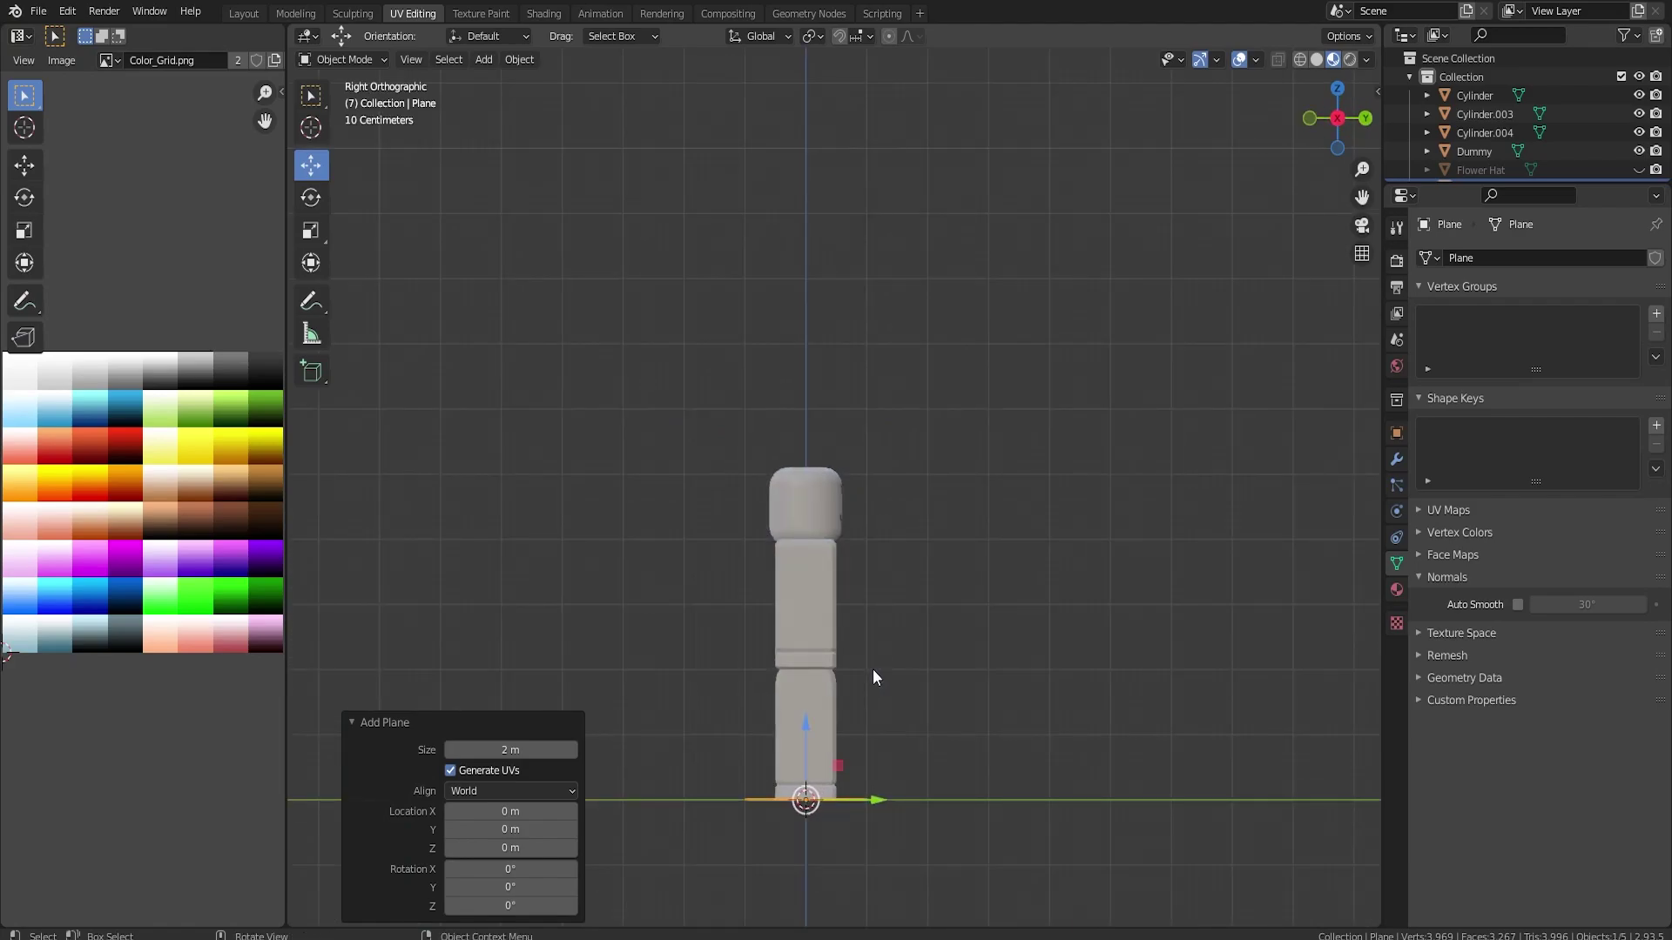
{"action": "type", "text": "r90"}
{"action": "key", "text": "Return"}
{"action": "left_click_drag", "start_coordinate": [801, 733], "coordinate": [838, 418]}
{"action": "left_click_drag", "start_coordinate": [862, 498], "coordinate": [908, 488]}
Lower the plane's upper edge about 0.74 m in Edit Mode, viewed from the back.
{"action": "middle_click_drag", "start_coordinate": [995, 537], "coordinate": [862, 570], "text": "alt"}
{"action": "scroll", "coordinate": [855, 577], "scroll_direction": "up", "scroll_amount": 3}
{"action": "scroll", "coordinate": [855, 577], "scroll_direction": "up", "scroll_amount": 1}
{"action": "key", "text": "Tab"}
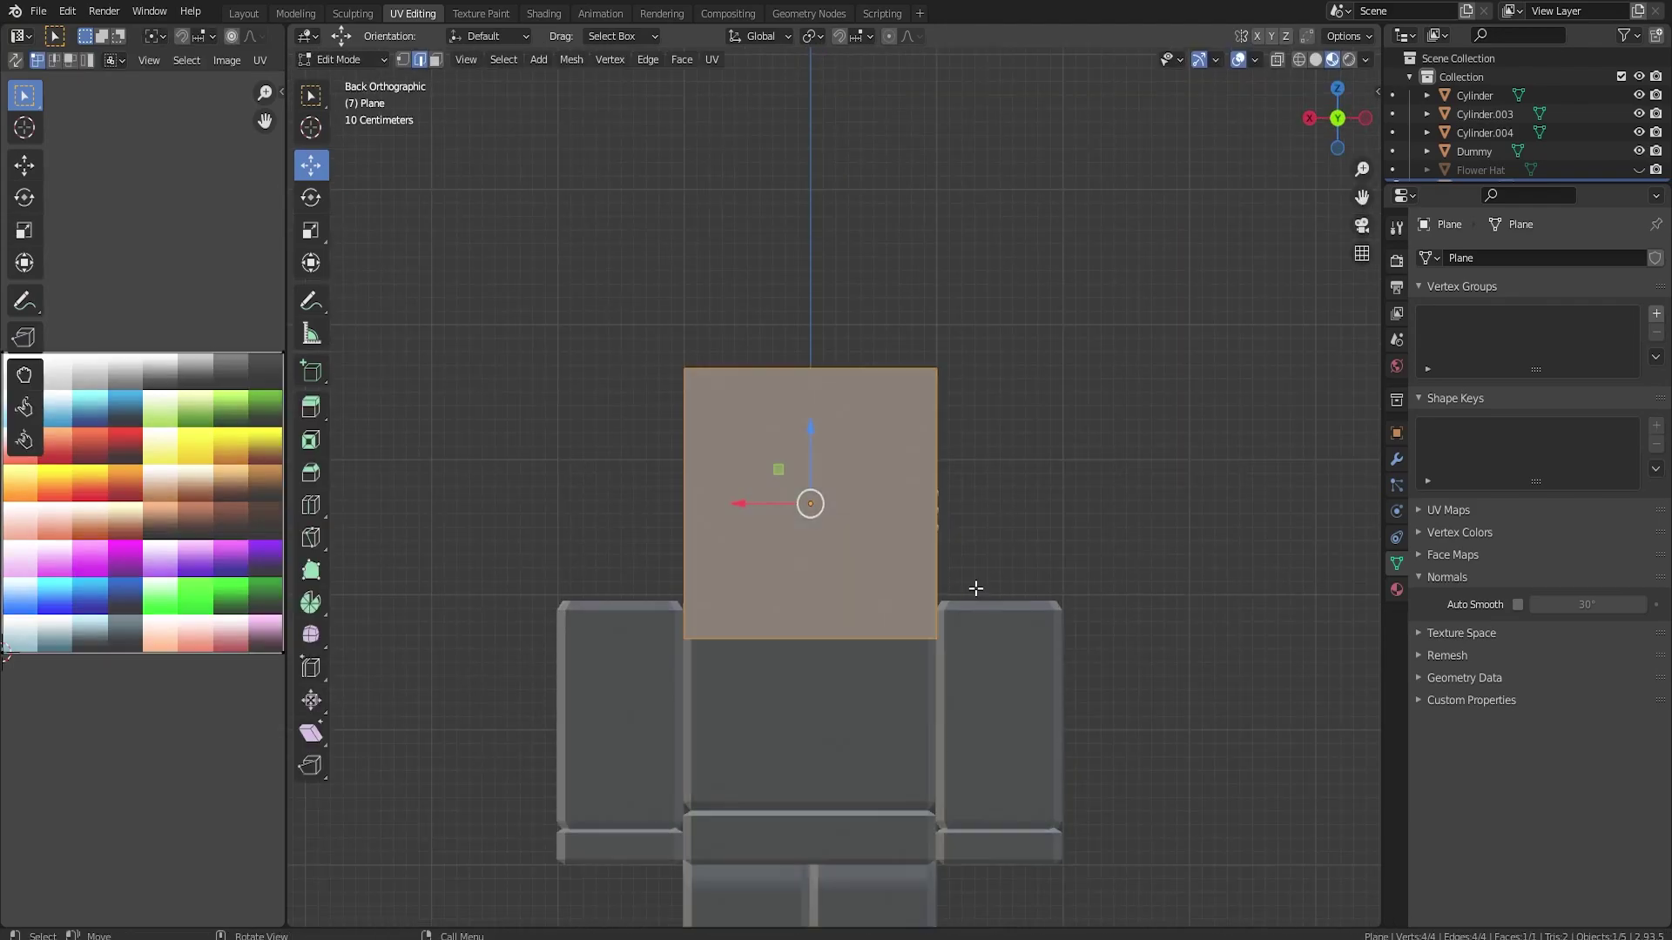
{"action": "left_click", "coordinate": [811, 365]}
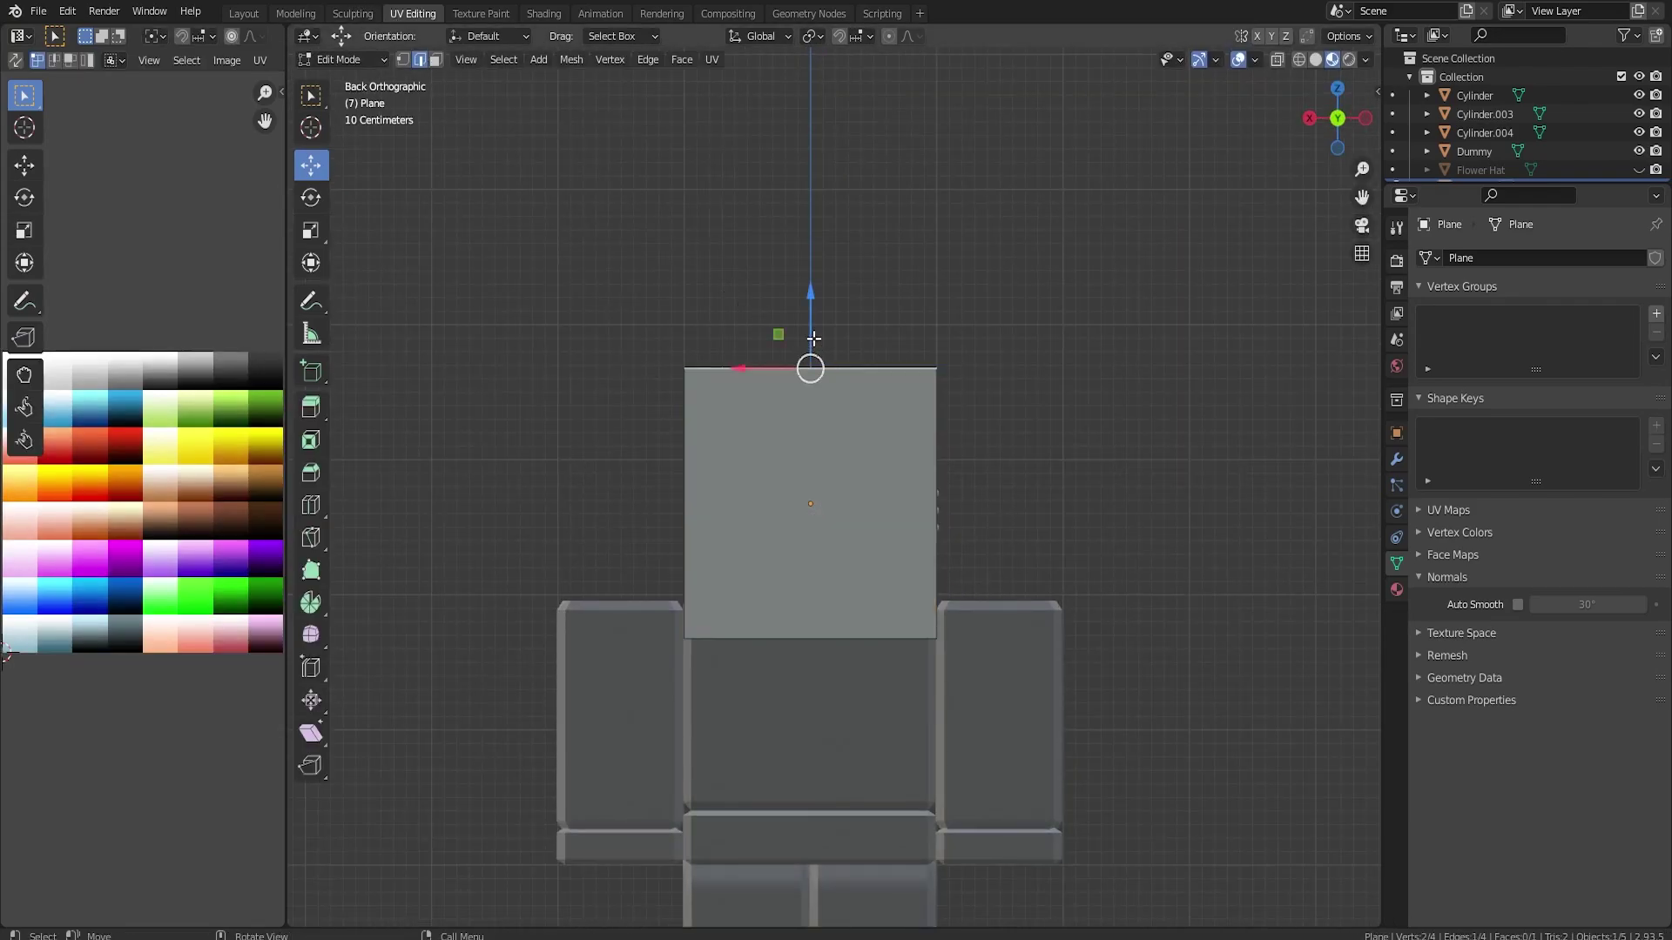
{"action": "key", "text": "g"}
{"action": "left_click", "coordinate": [786, 426]}
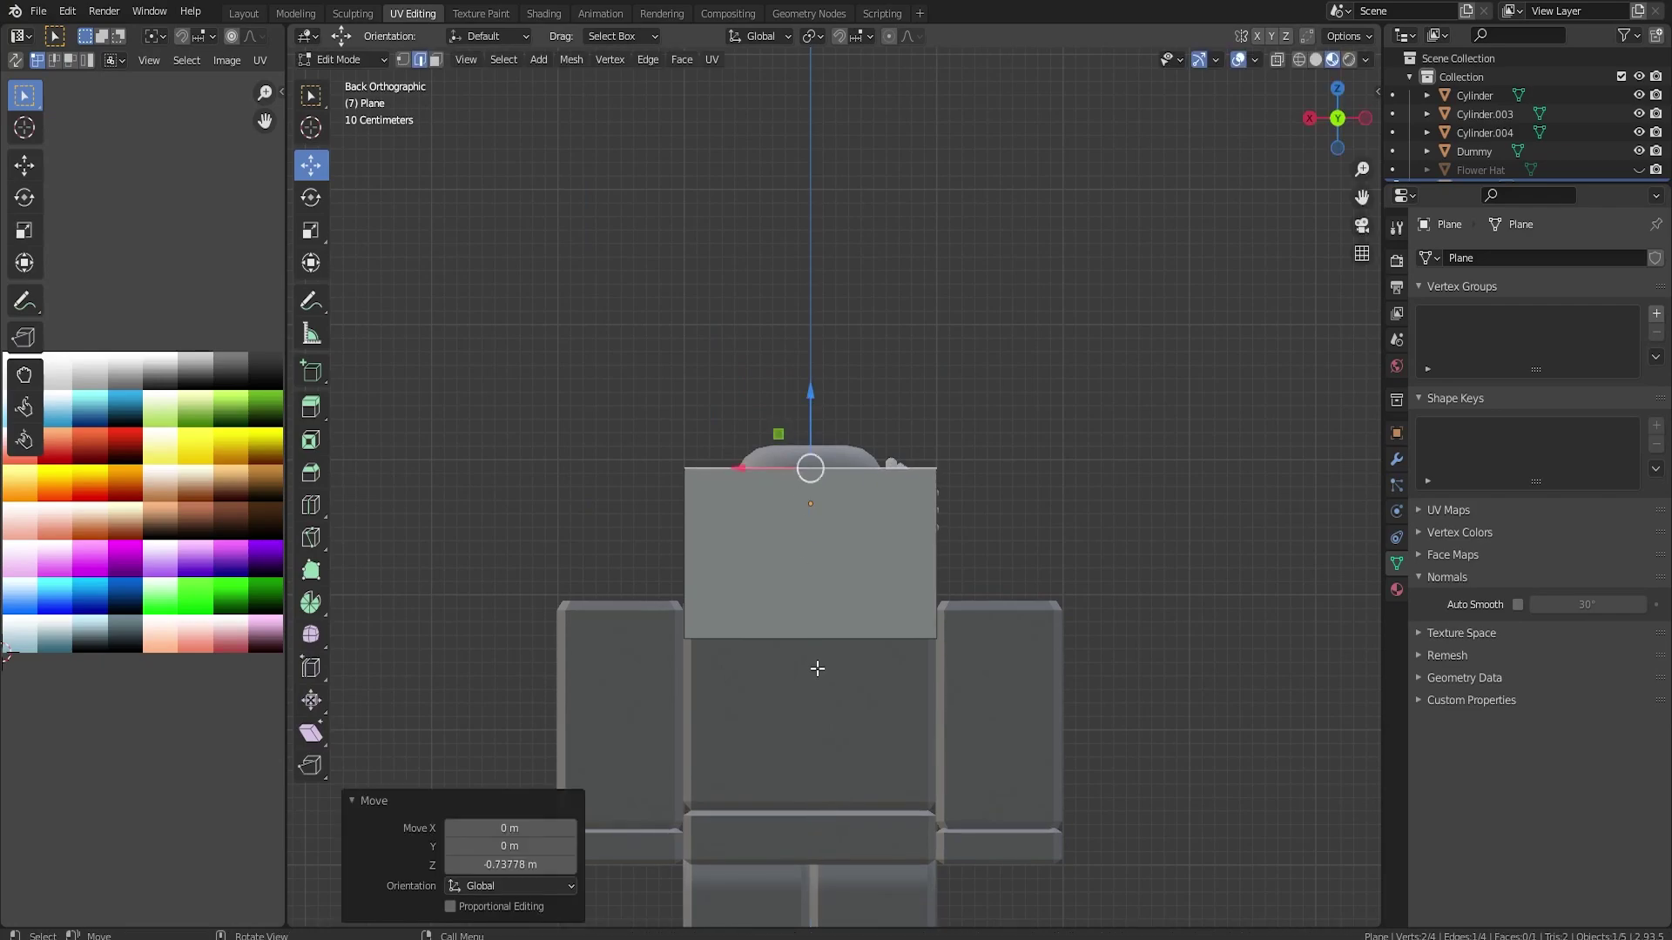
Raise the plane's lower edge about 0.85 m to eye level, using wireframe display.
{"action": "left_click", "coordinate": [813, 638]}
{"action": "key", "text": "alt+a"}
{"action": "left_click", "coordinate": [812, 636]}
{"action": "key", "text": "shift+z"}
{"action": "key", "text": "g"}
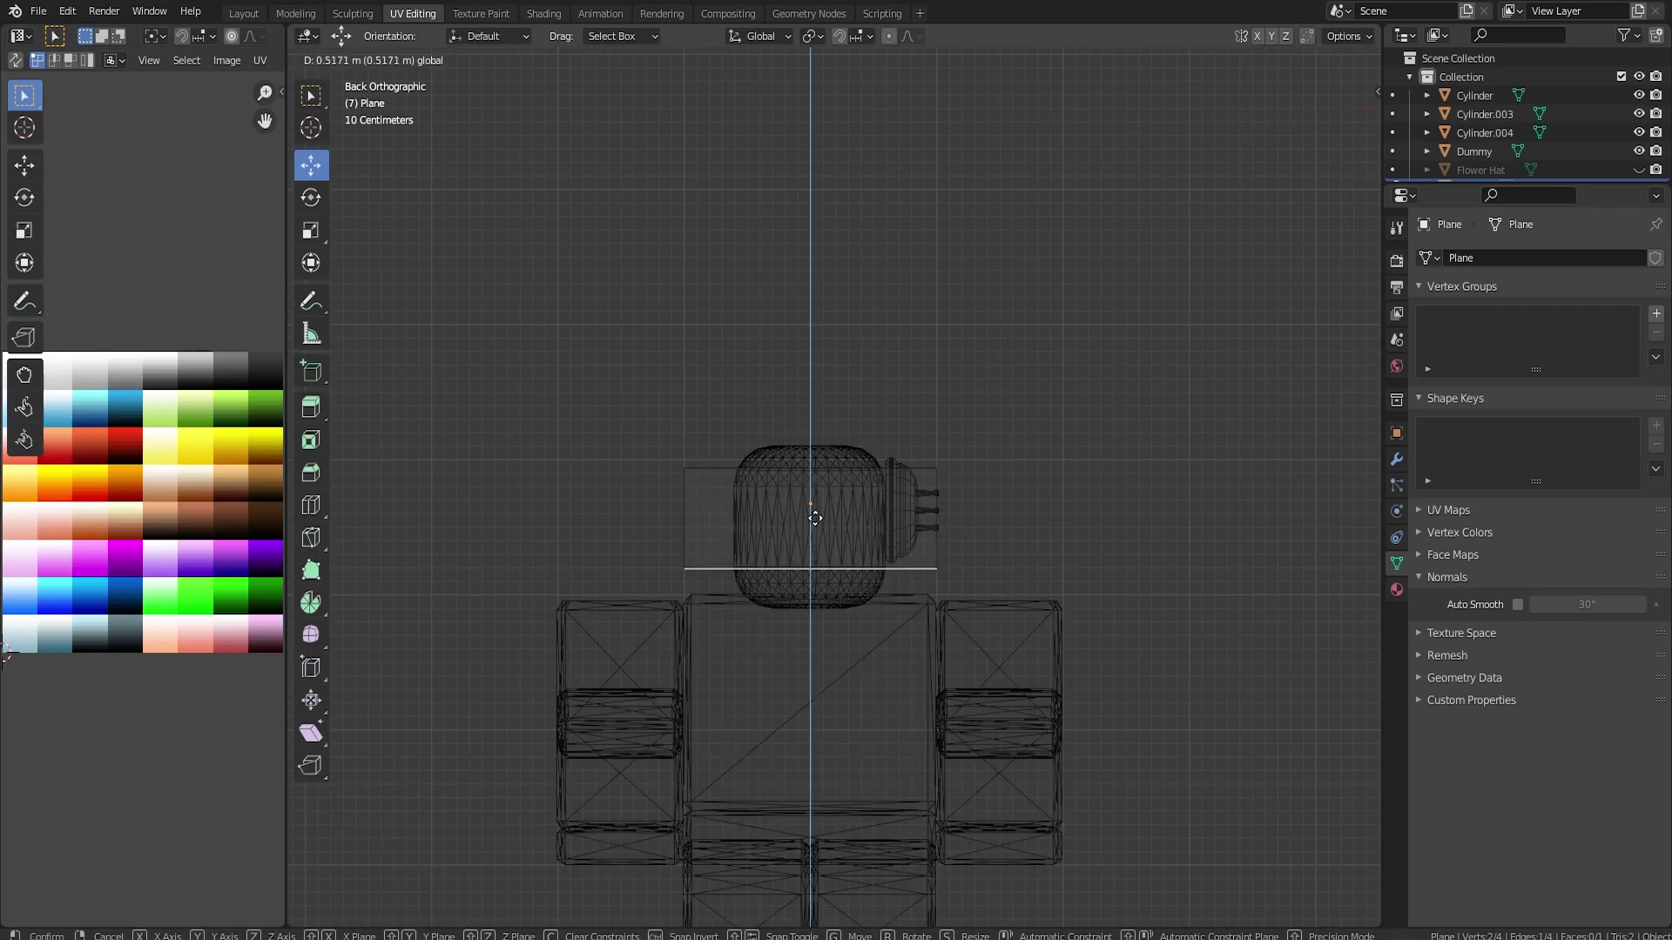
{"action": "left_click", "coordinate": [817, 477]}
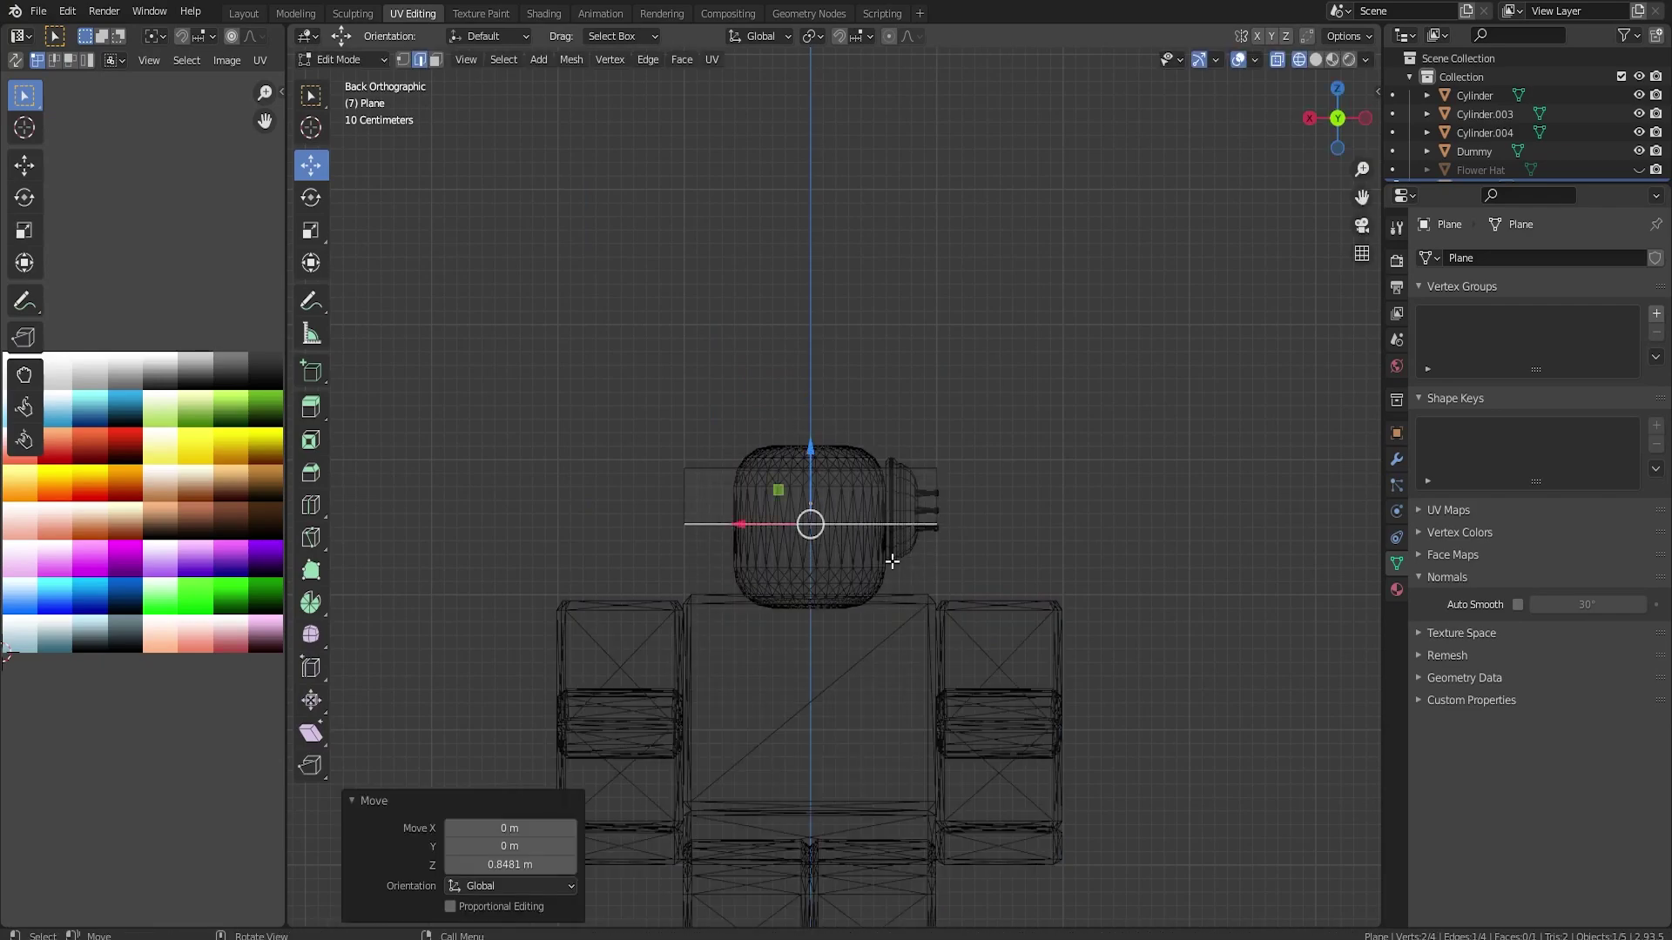
Return to material preview and narrow the plane, moving one side edge to the dome's rim and the opposite edge about 1 m to the face's centre.
{"action": "key", "text": "z"}
{"action": "left_click", "coordinate": [1001, 568]}
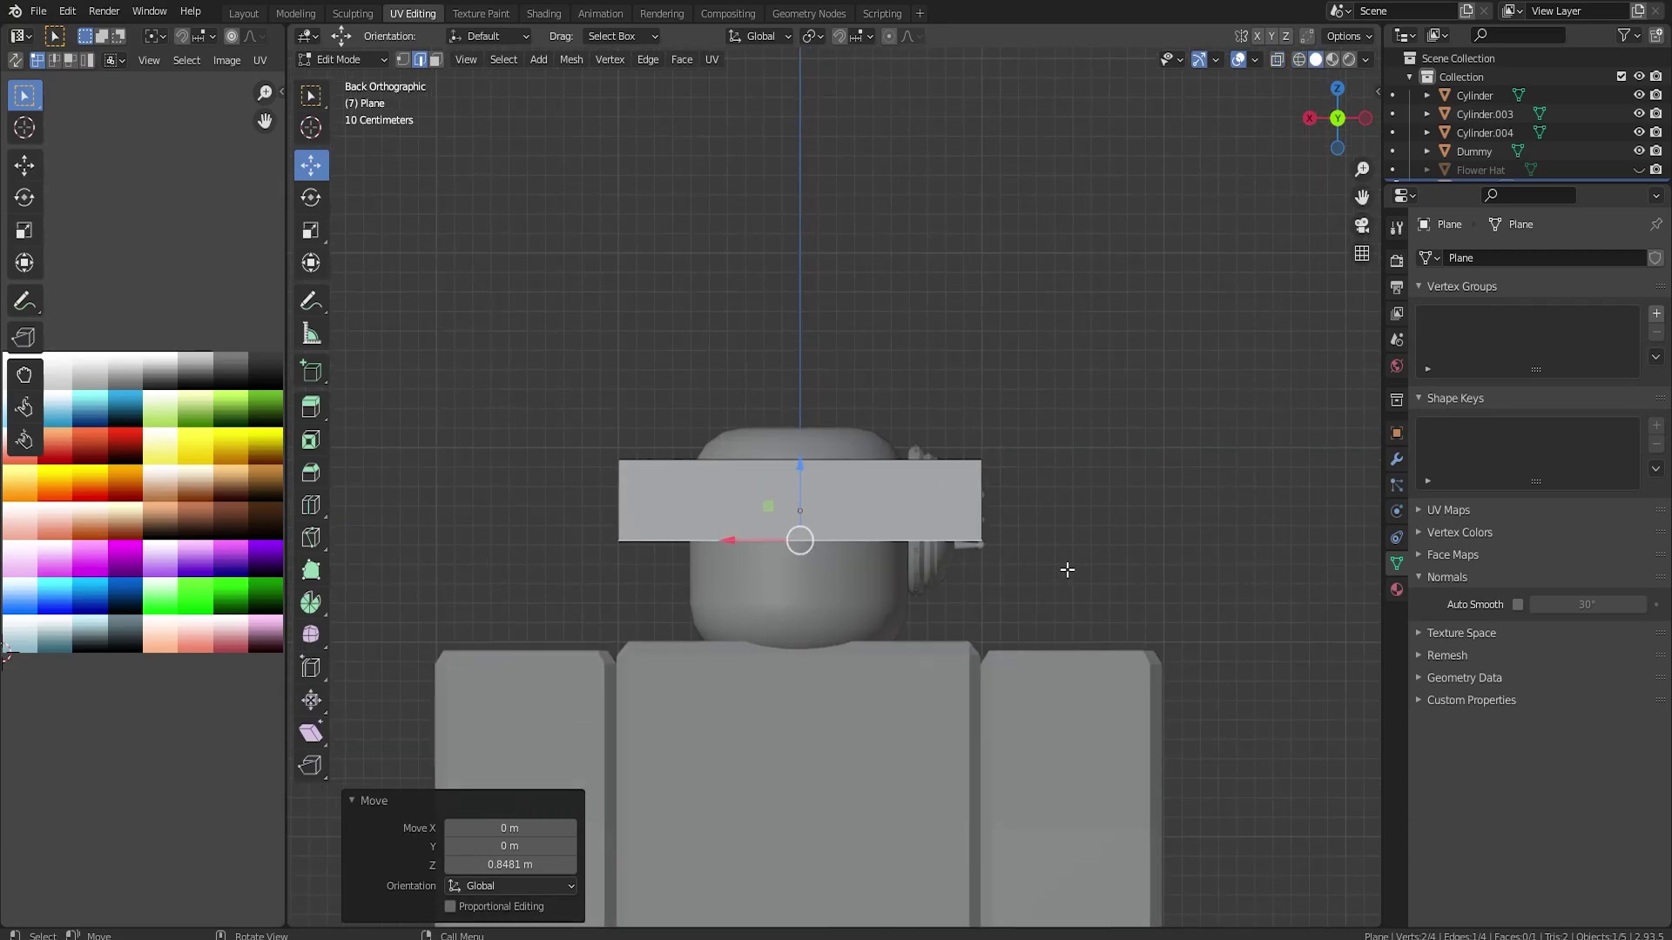
{"action": "key", "text": "z"}
{"action": "left_click", "coordinate": [1068, 694]}
{"action": "left_click", "coordinate": [984, 509]}
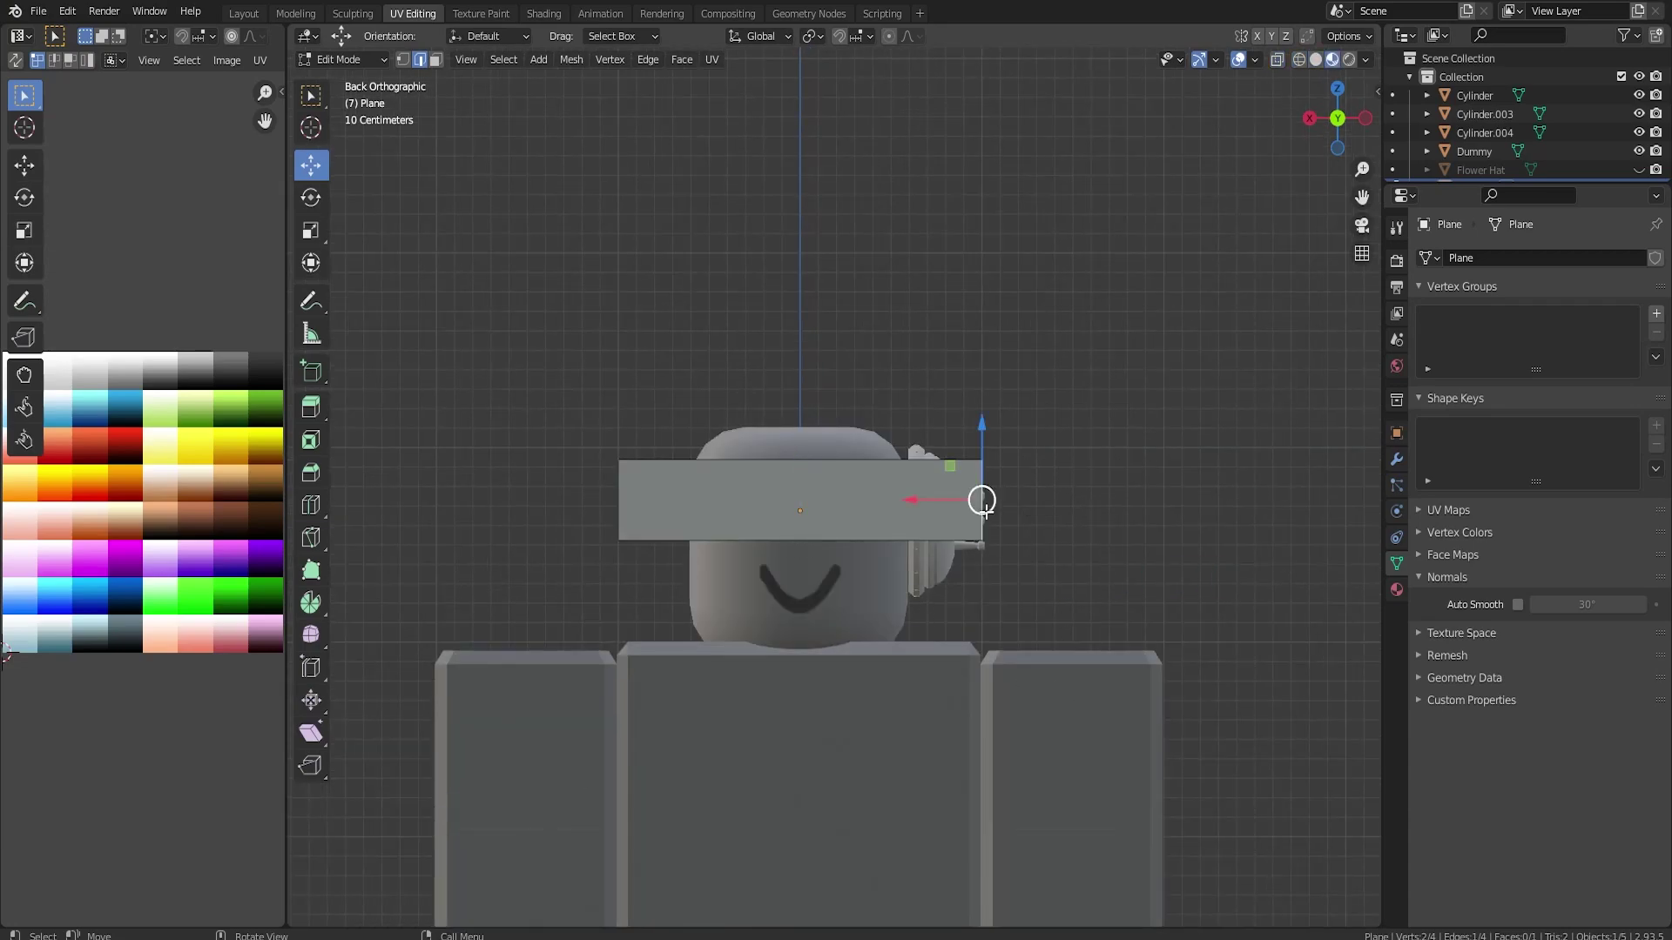
{"action": "left_click_drag", "start_coordinate": [935, 504], "coordinate": [857, 506]}
{"action": "left_click", "coordinate": [618, 498]}
{"action": "left_click_drag", "start_coordinate": [601, 498], "coordinate": [783, 506]}
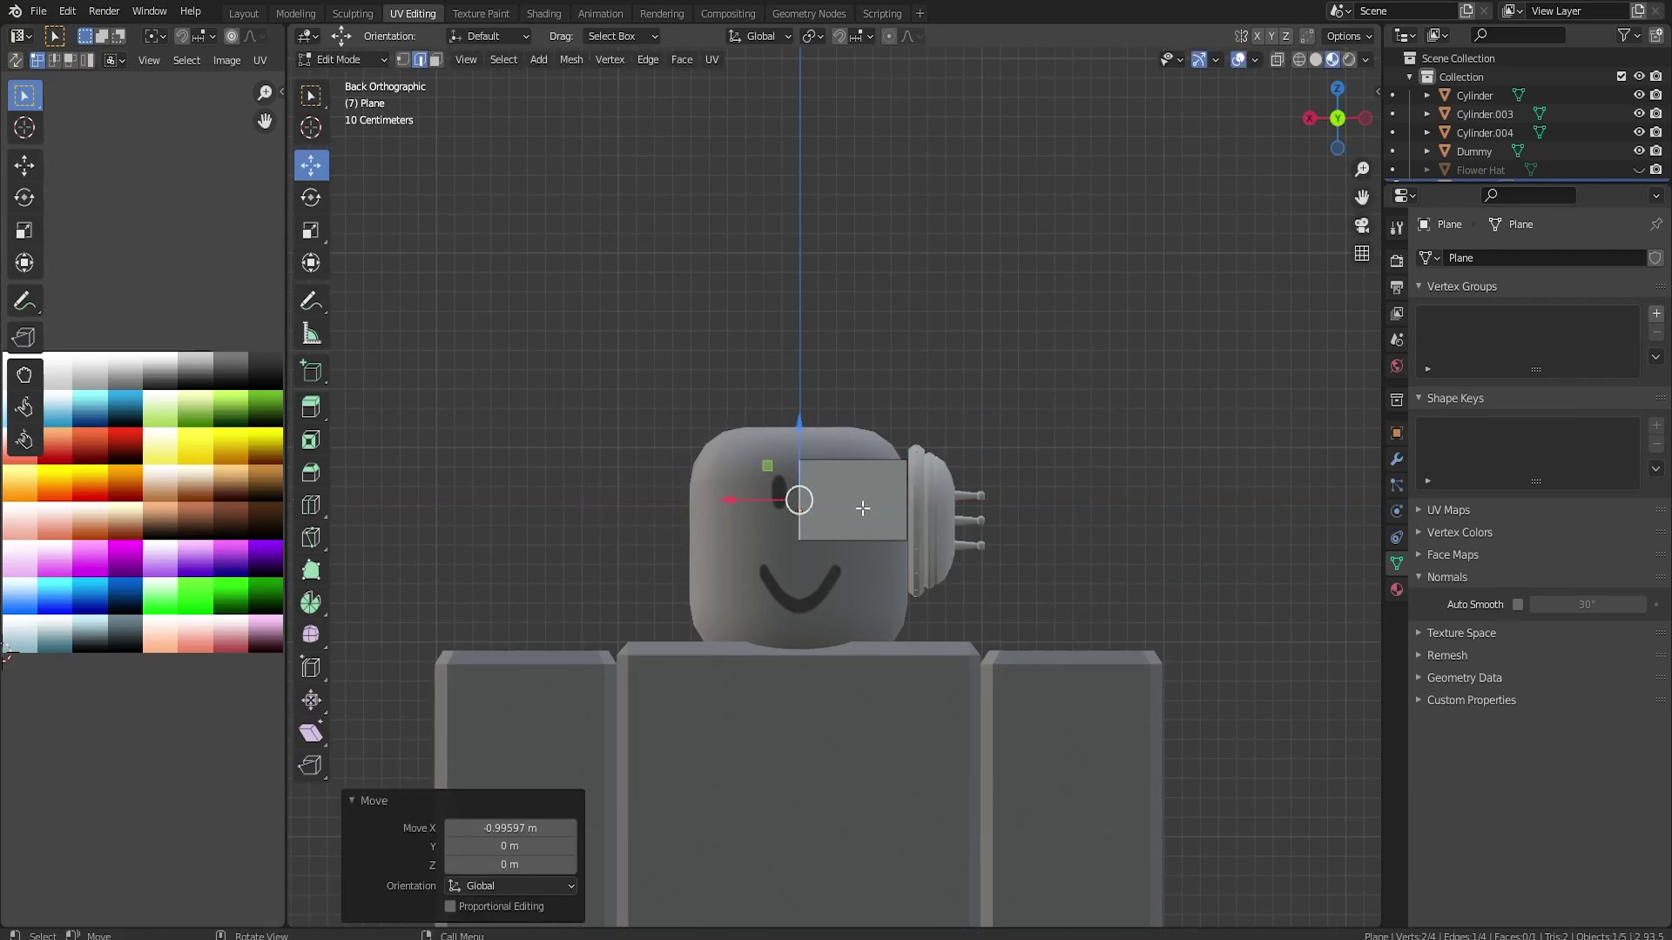
Check the visor shape in the reference sketch and shift the plane's lower inner corner along X towards the dome to slant that edge.
{"action": "left_click_drag", "start_coordinate": [1359, 163], "coordinate": [1265, 84]}
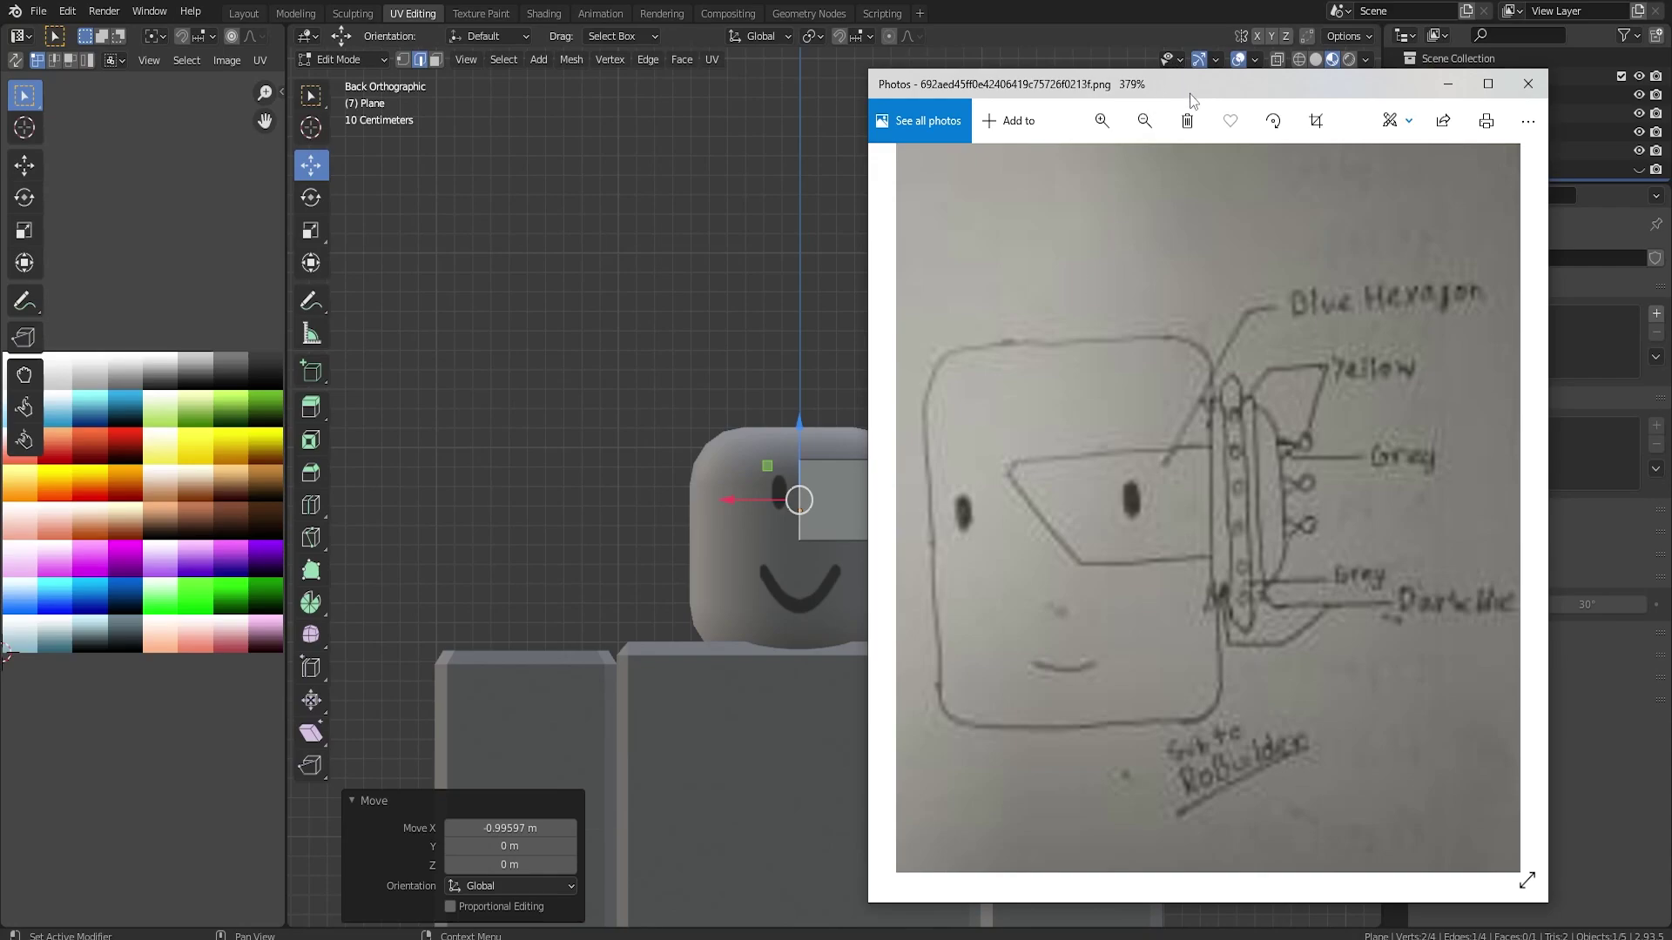
{"action": "key", "text": "alt+Tab"}
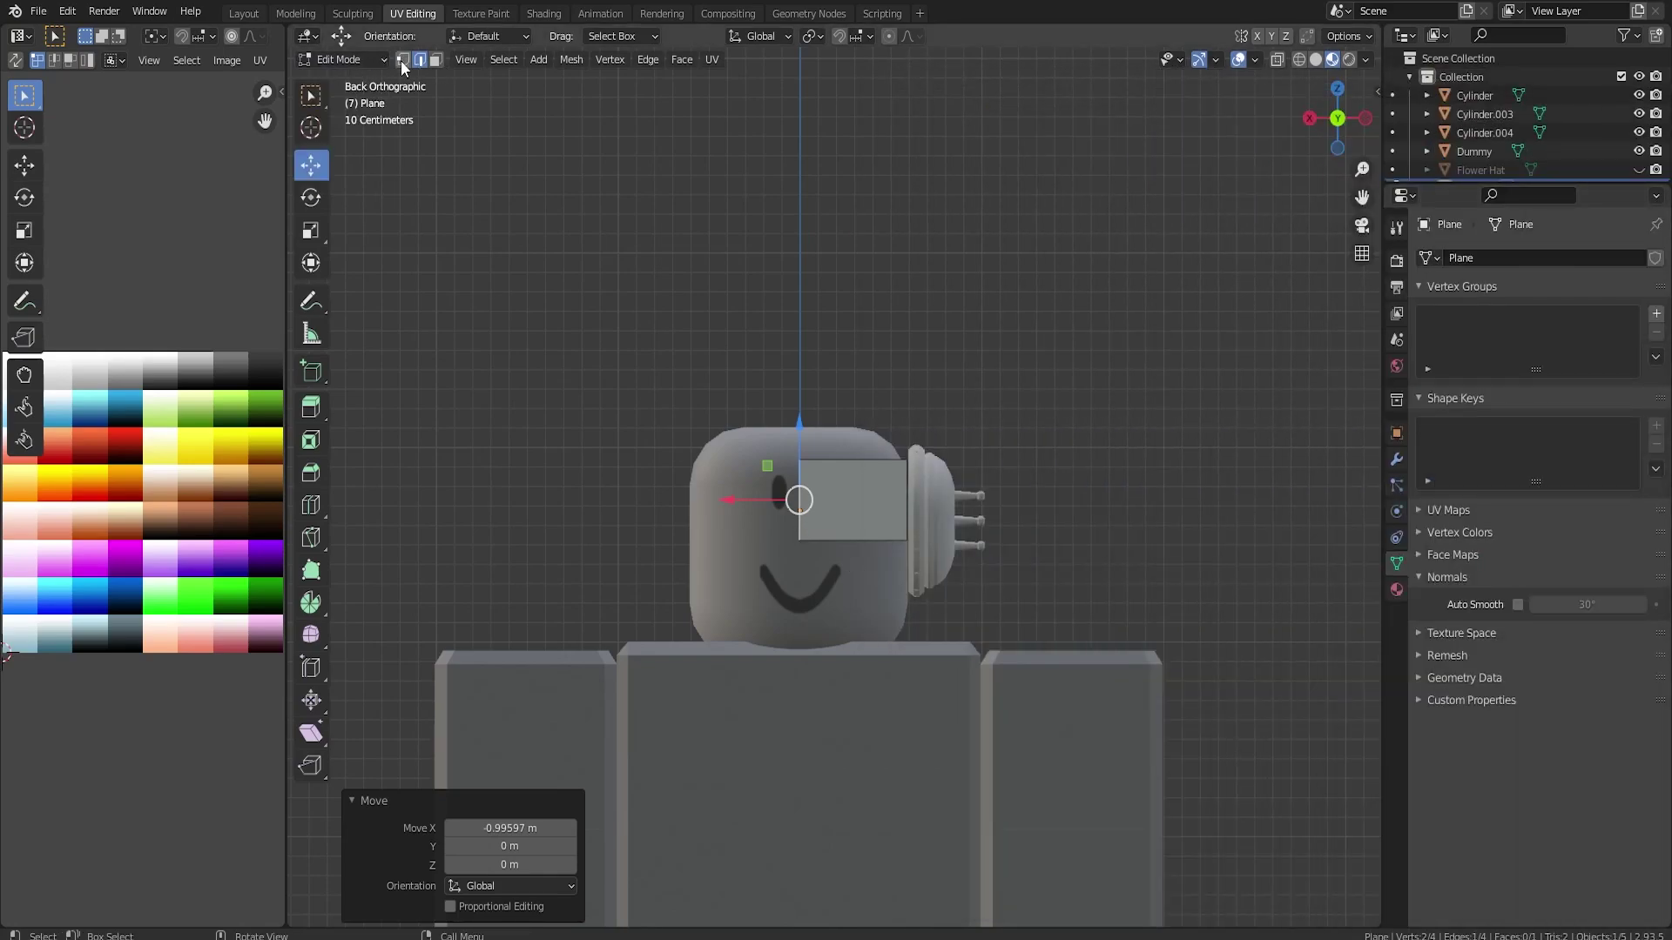
{"action": "key", "text": "g"}
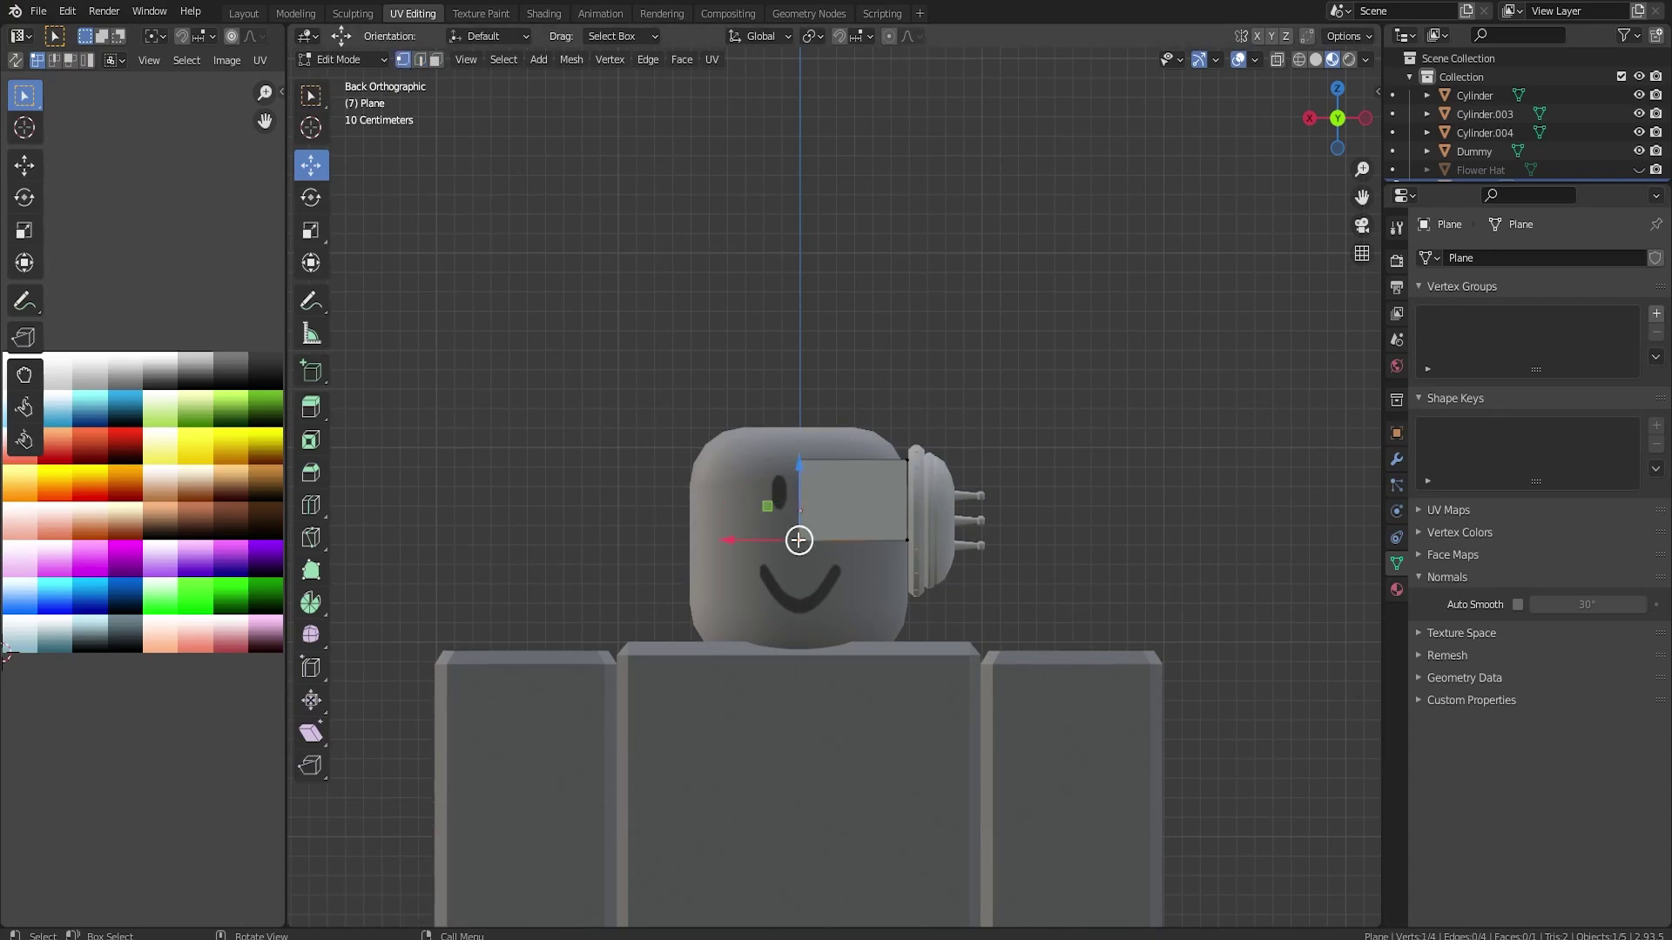
{"action": "key", "text": "x"}
{"action": "left_click", "coordinate": [791, 544]}
Round the visor's upper inner corner with a two-segment vertex bevel and return to Object Mode.
{"action": "left_click", "coordinate": [800, 460]}
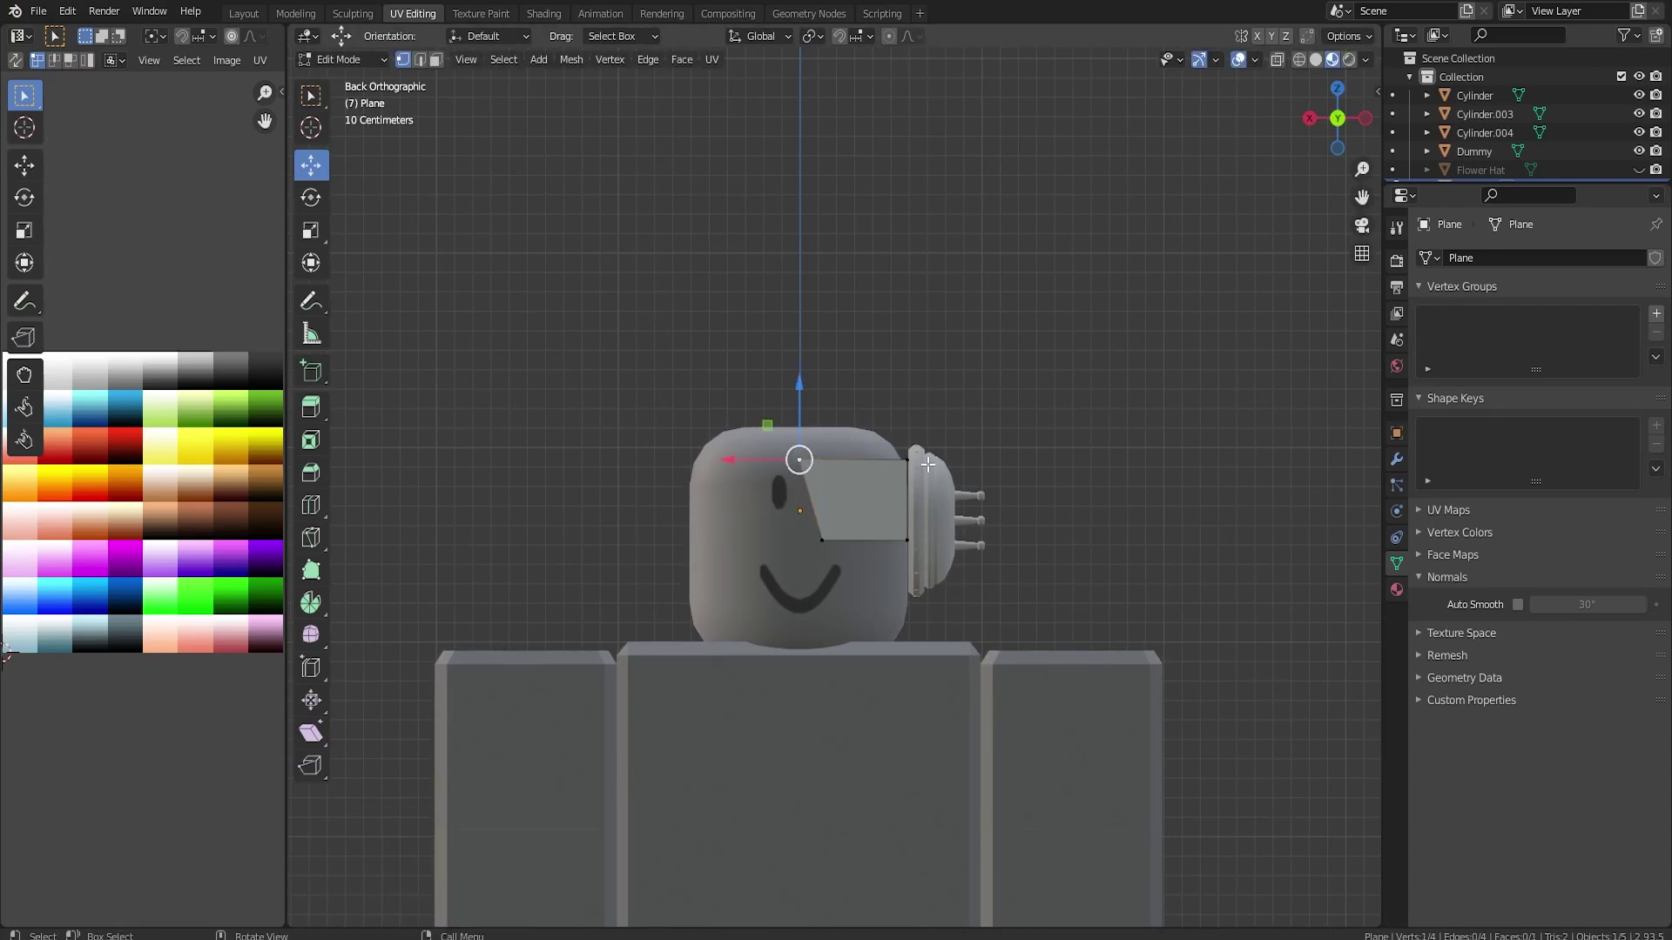
{"action": "key", "text": "ctrl+shift+b"}
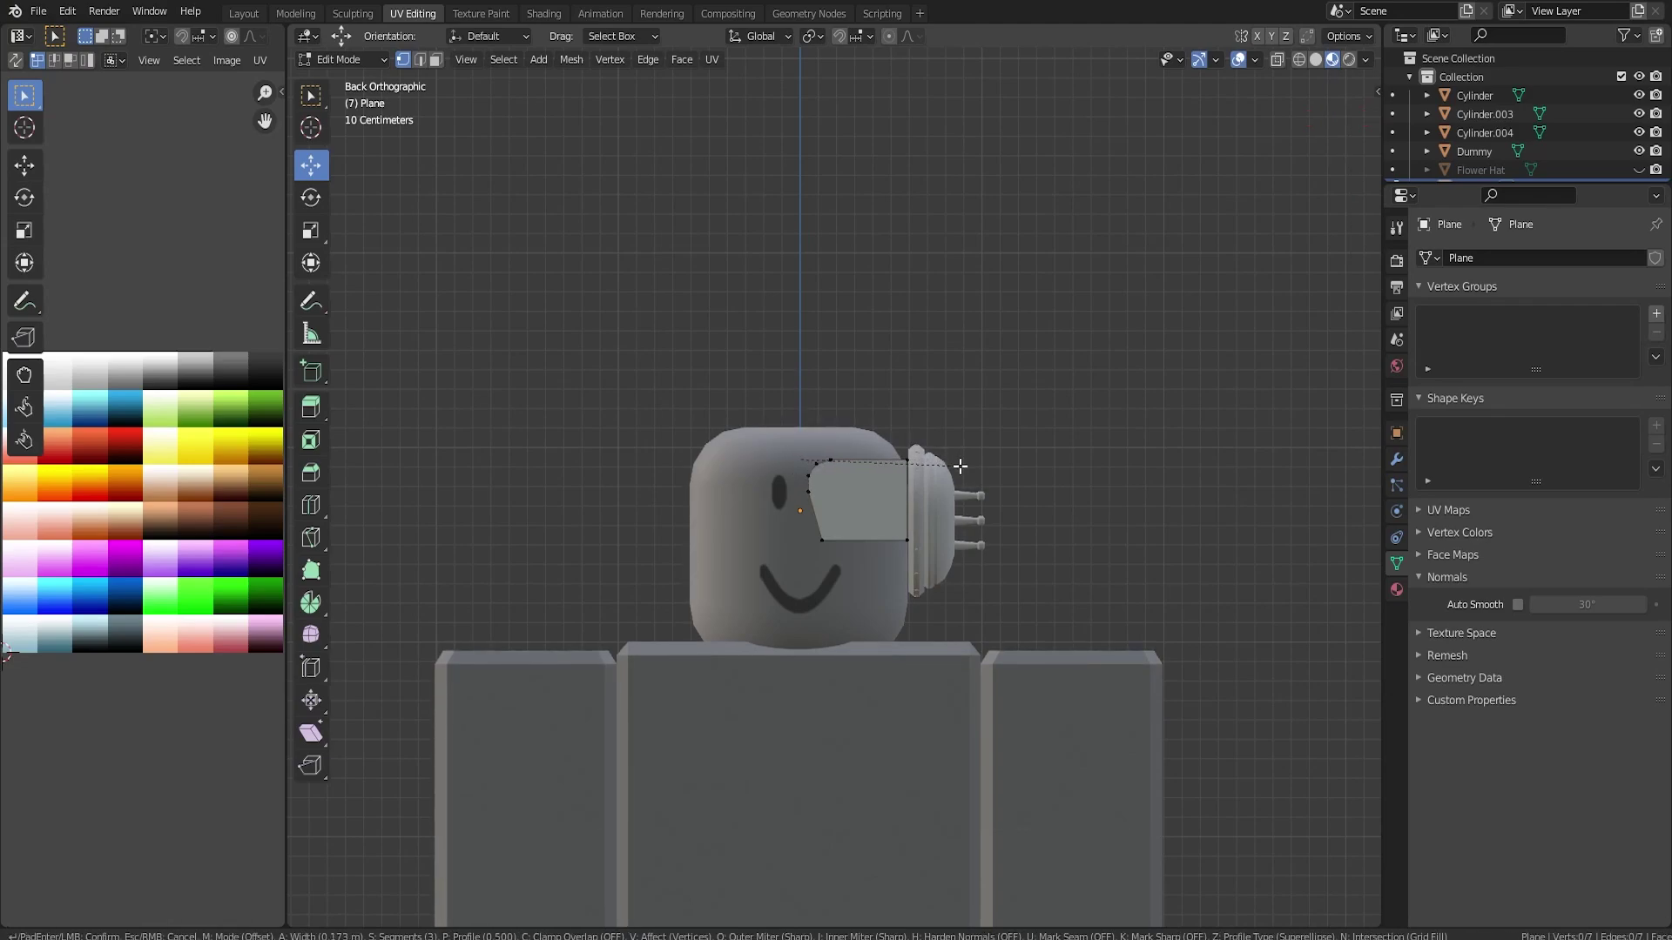
{"action": "scroll", "coordinate": [958, 466], "scroll_direction": "down", "scroll_amount": 1}
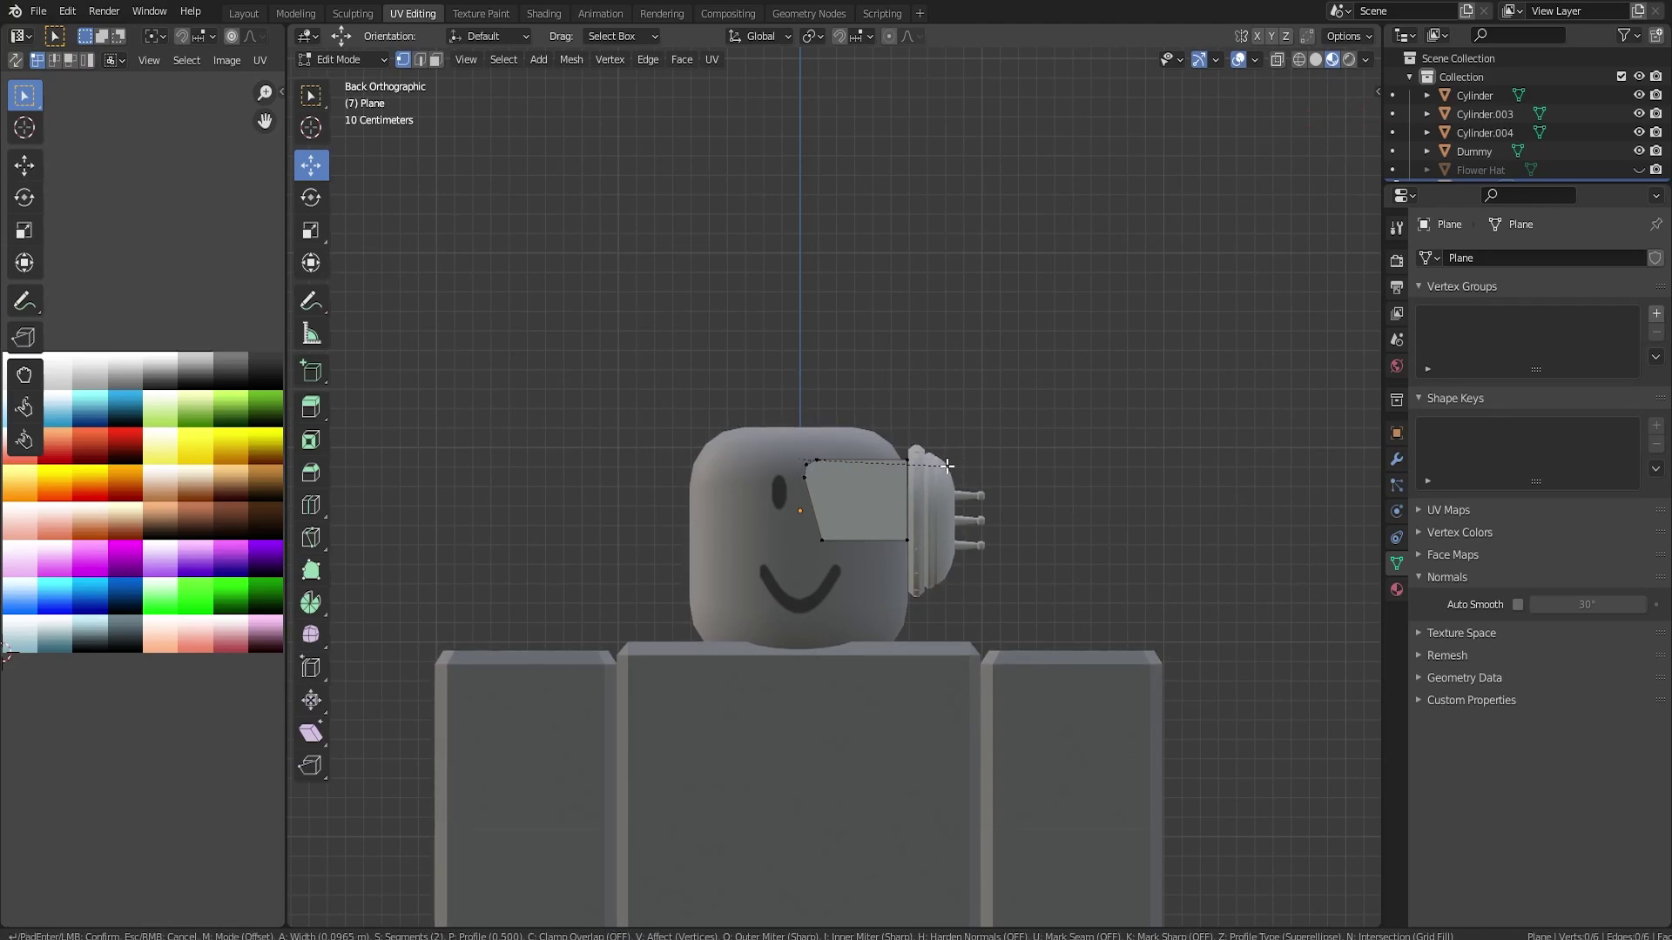
{"action": "left_click", "coordinate": [946, 532]}
{"action": "key", "text": "Tab"}
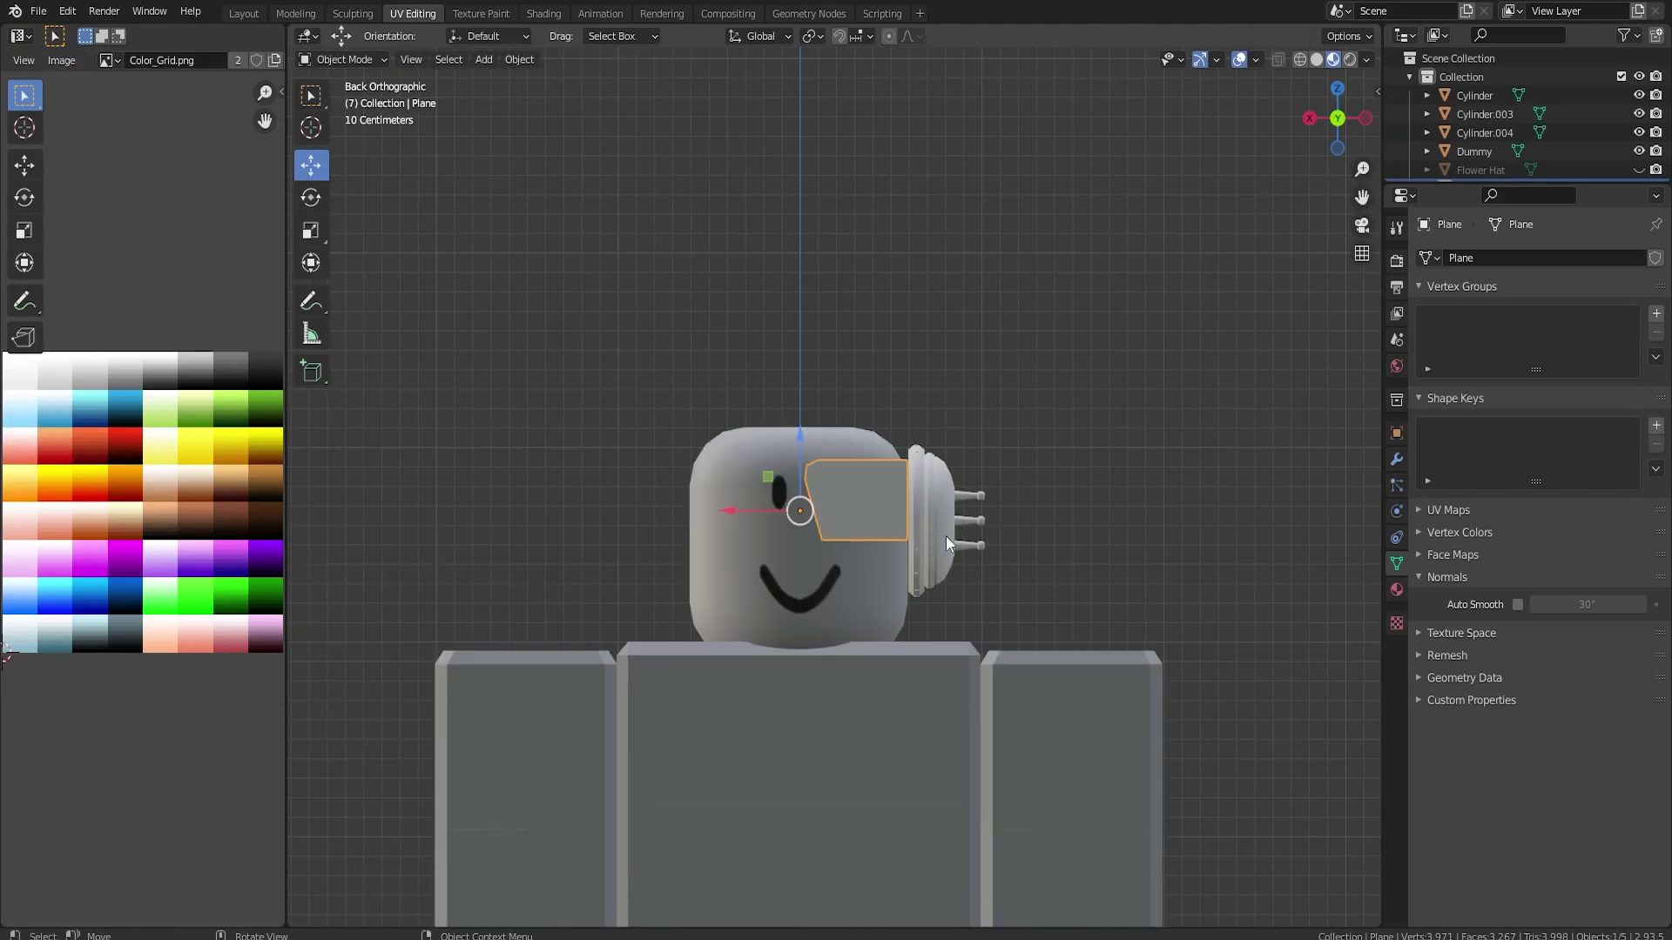
Move the visor plane about 0.07 m along negative Y, closer to the face.
{"action": "middle_click_drag", "start_coordinate": [945, 536], "coordinate": [740, 473]}
{"action": "scroll", "coordinate": [923, 585], "scroll_direction": "up", "scroll_amount": 3}
{"action": "left_click_drag", "start_coordinate": [750, 480], "coordinate": [851, 514]}
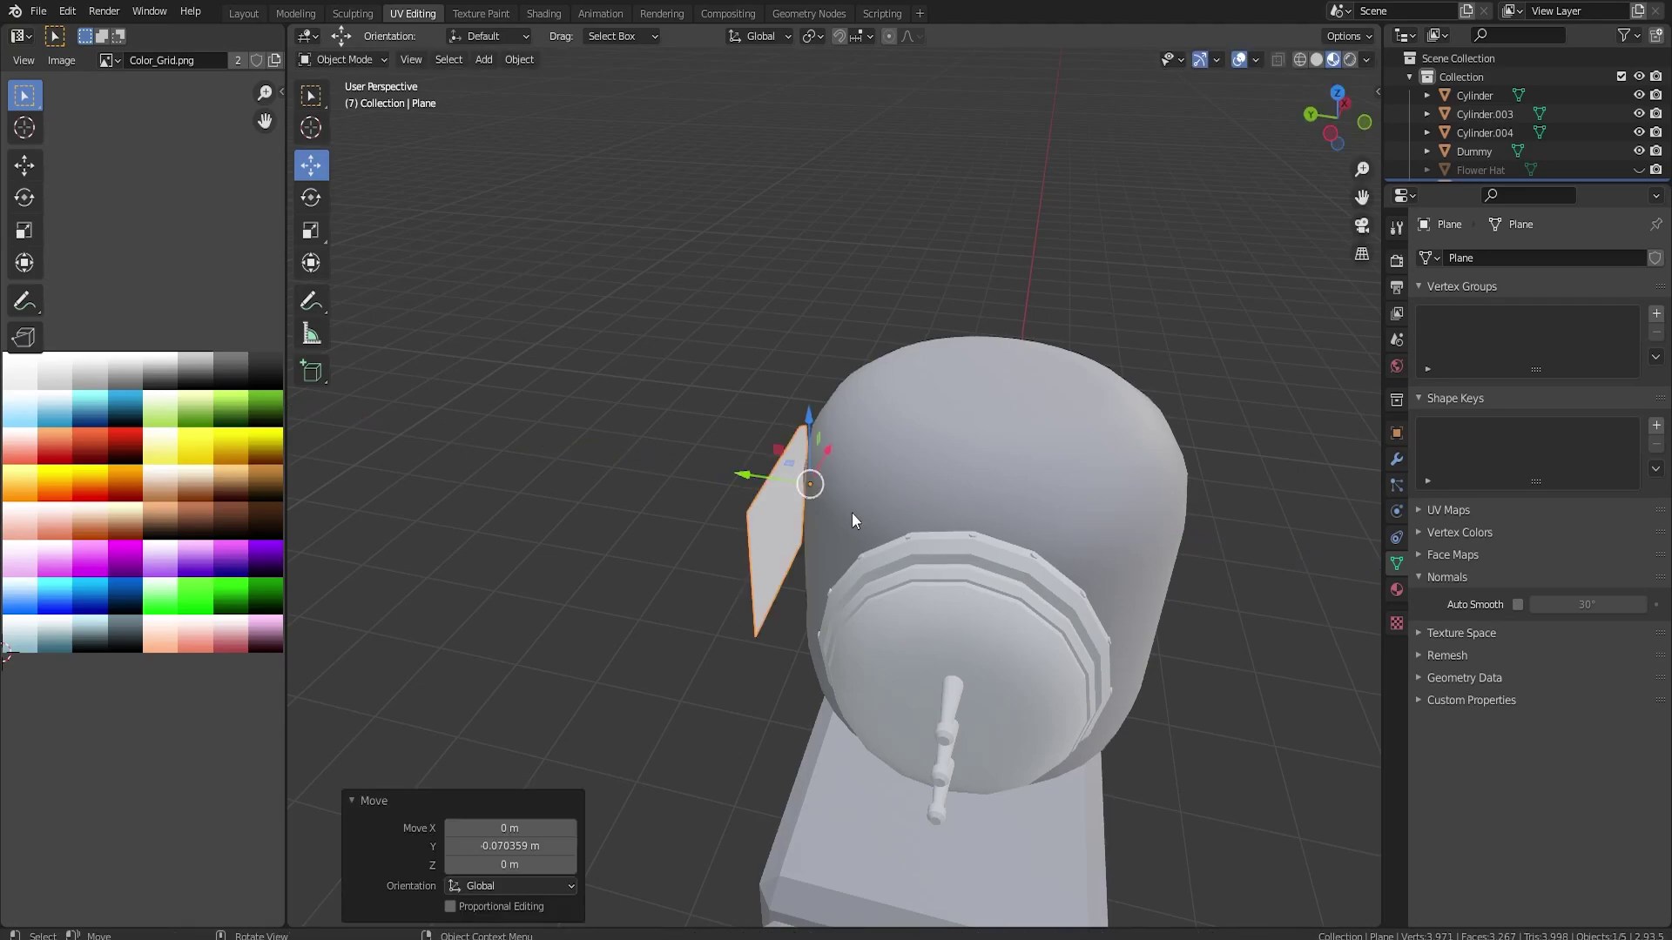
Try to shift the dome about 0.37 m forward along Y to meet the visor plane.
{"action": "middle_click_drag", "start_coordinate": [852, 513], "coordinate": [796, 637]}
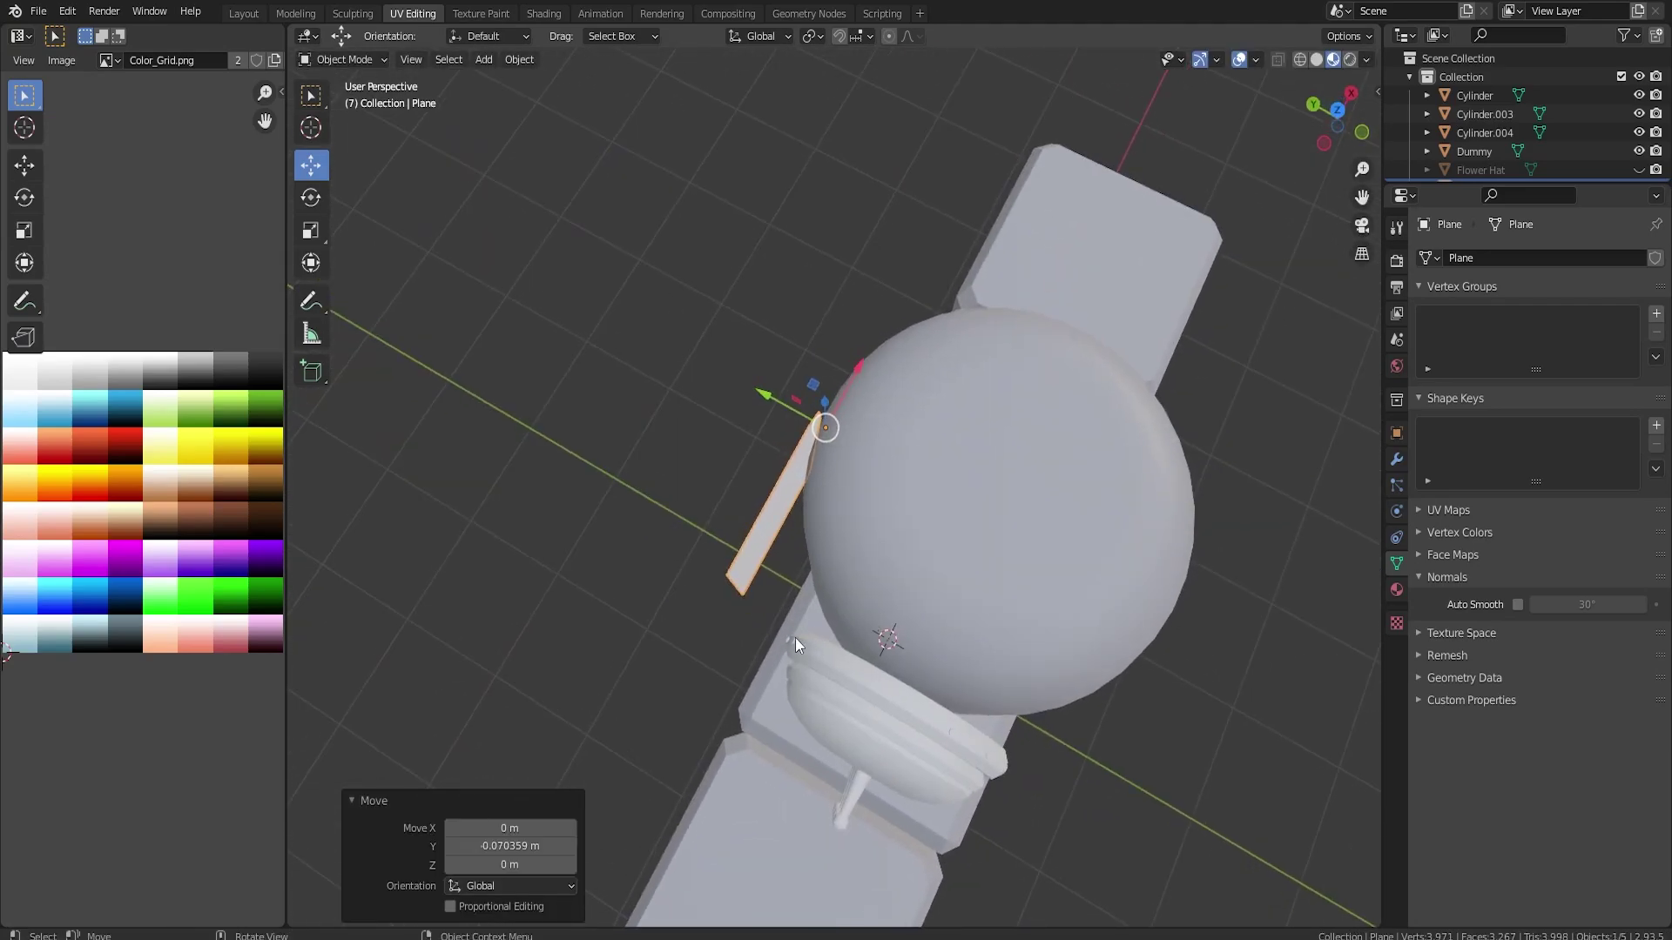
{"action": "left_click", "coordinate": [833, 688]}
{"action": "left_click_drag", "start_coordinate": [810, 790], "coordinate": [708, 706]}
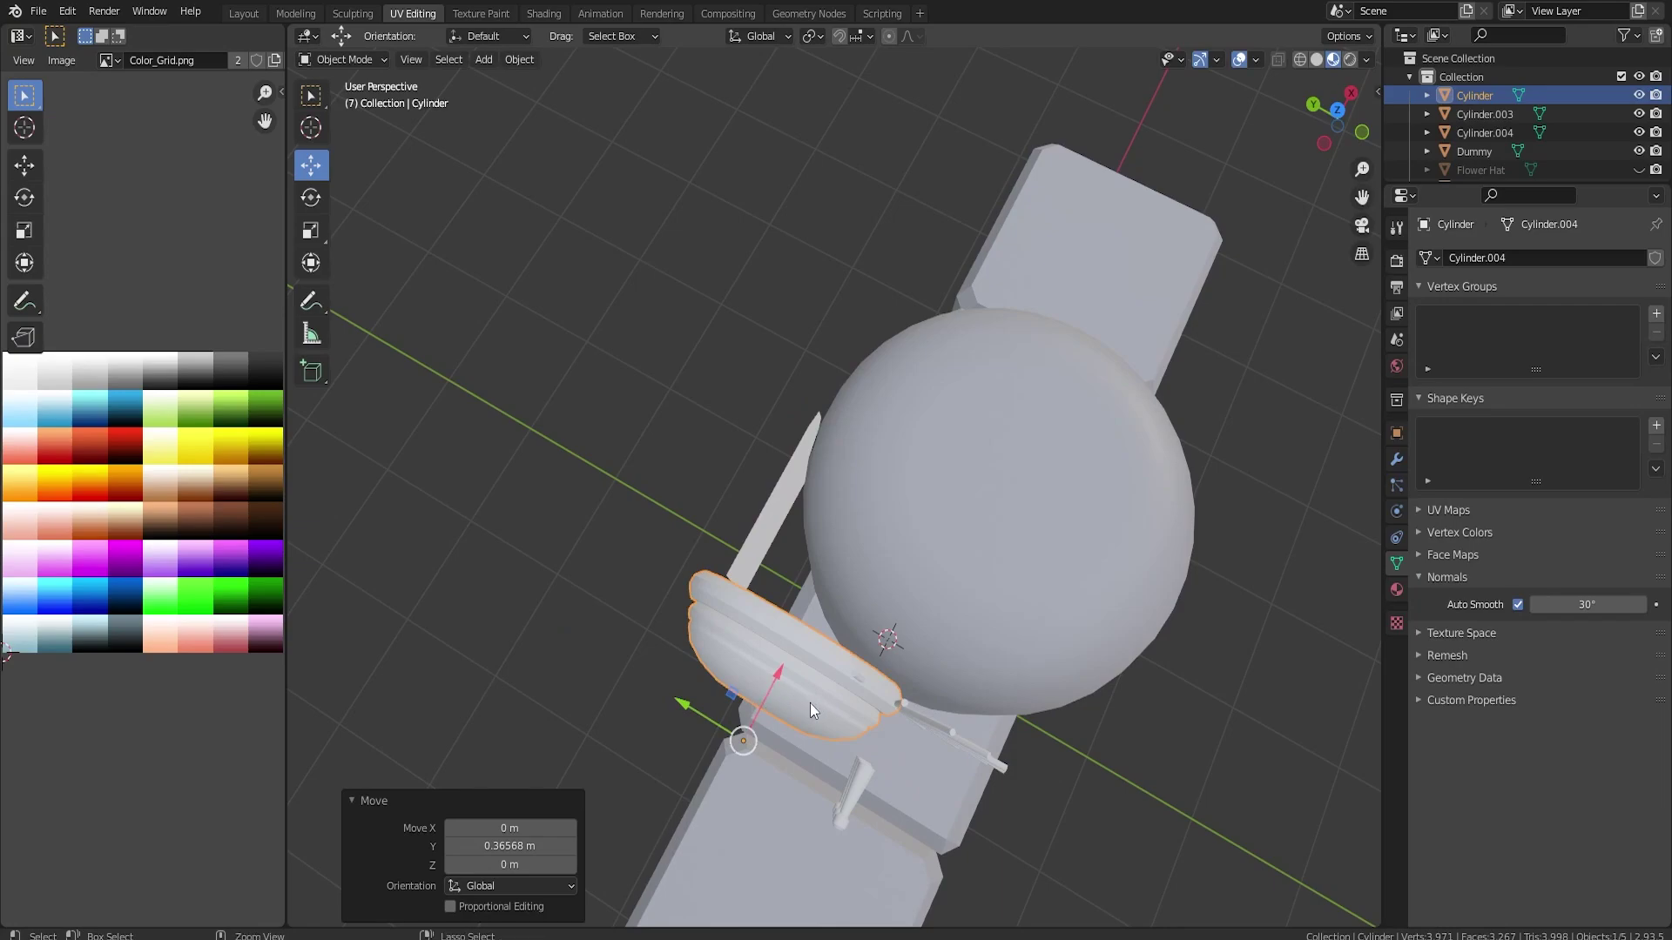
{"action": "middle_click_drag", "start_coordinate": [810, 703], "coordinate": [1073, 540]}
Try a single loop cut on the visor plane and shift its two new vertices about 0.23 m along X towards the dome.
{"action": "left_click", "coordinate": [1172, 431]}
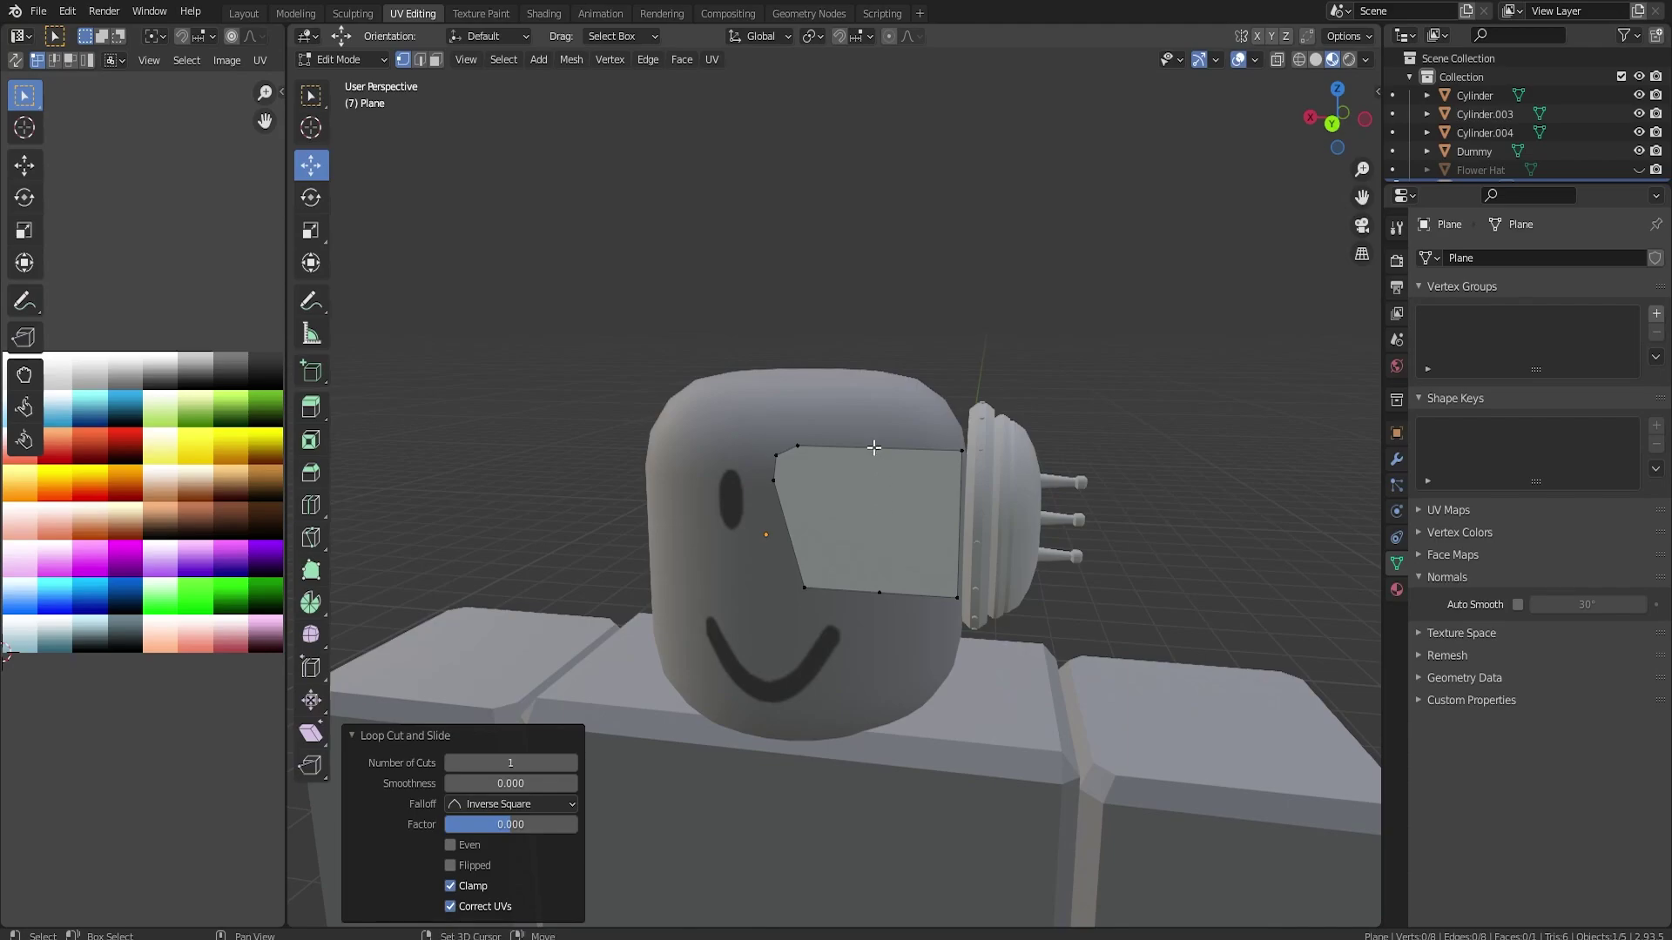
{"action": "left_click", "coordinate": [874, 447]}
{"action": "left_click", "coordinate": [878, 592], "text": "shift"}
{"action": "left_click_drag", "start_coordinate": [839, 517], "coordinate": [916, 519]}
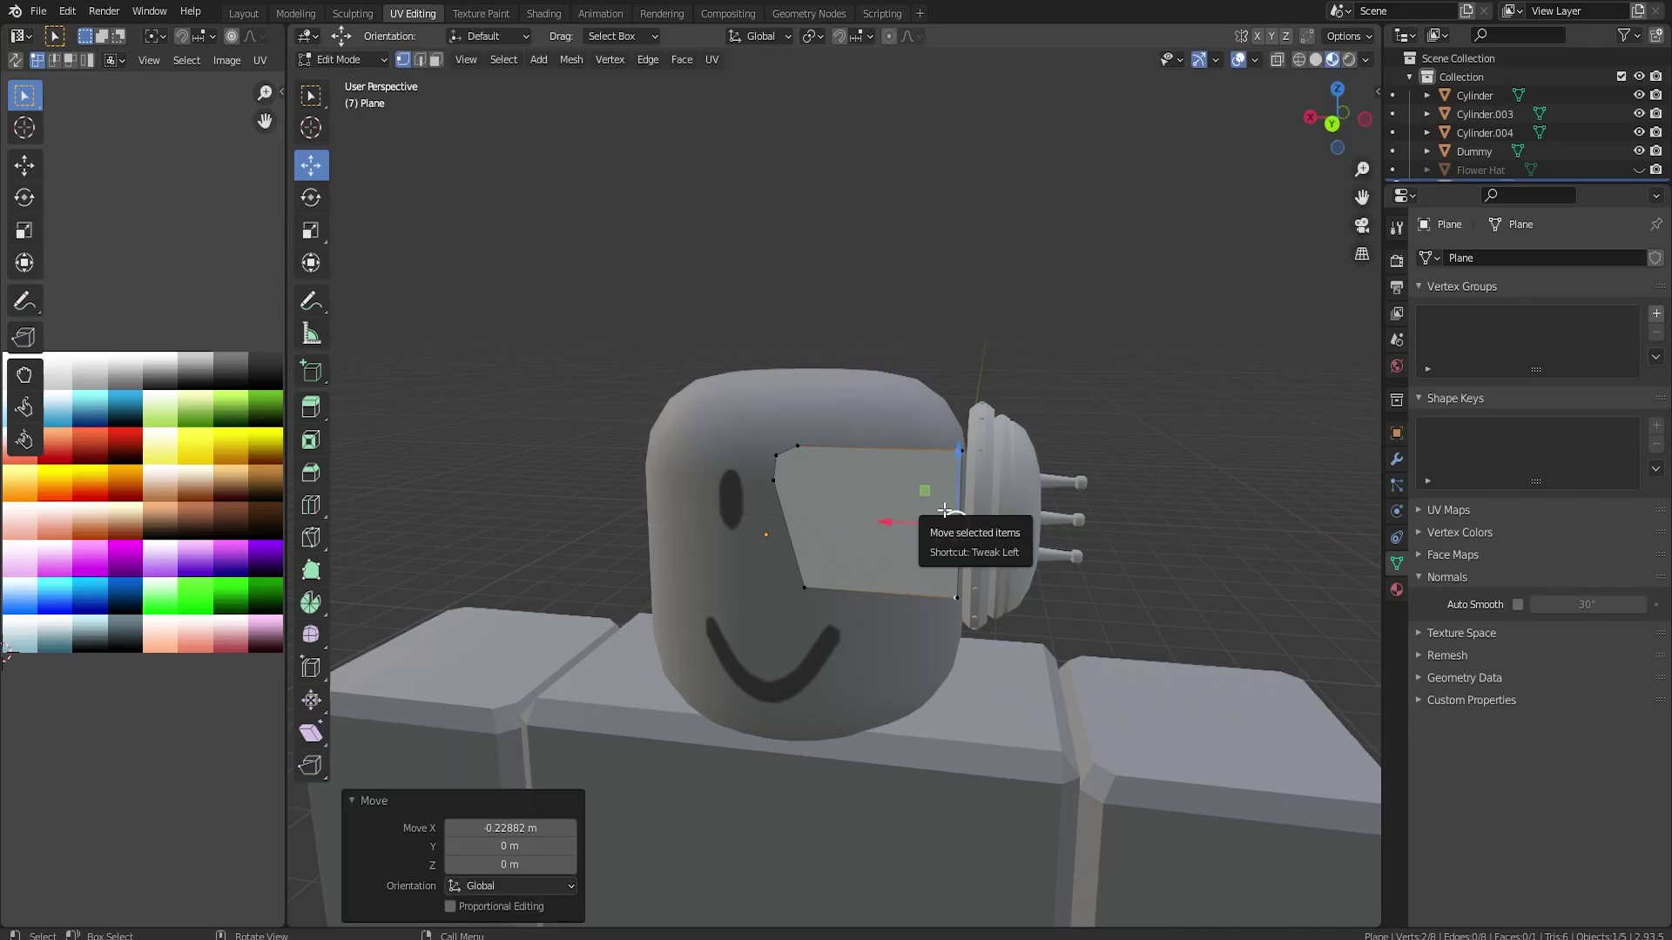
{"action": "scroll", "coordinate": [958, 522], "scroll_direction": "up", "scroll_amount": 5}
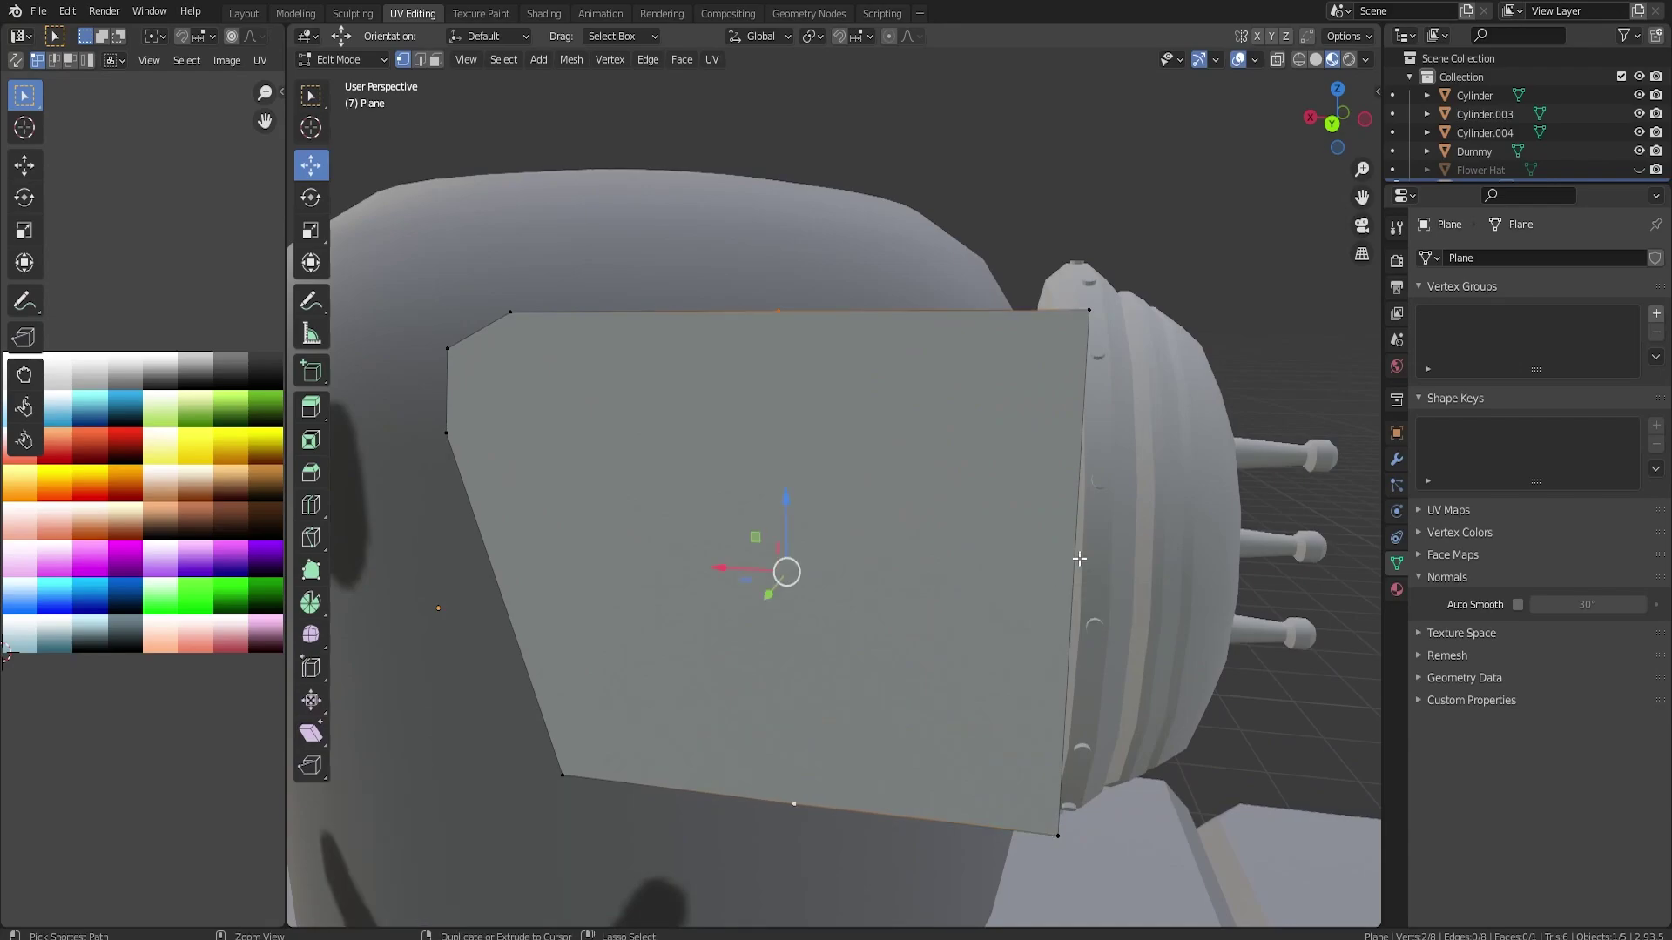
{"action": "middle_click_drag", "start_coordinate": [1045, 541], "coordinate": [421, 93]}
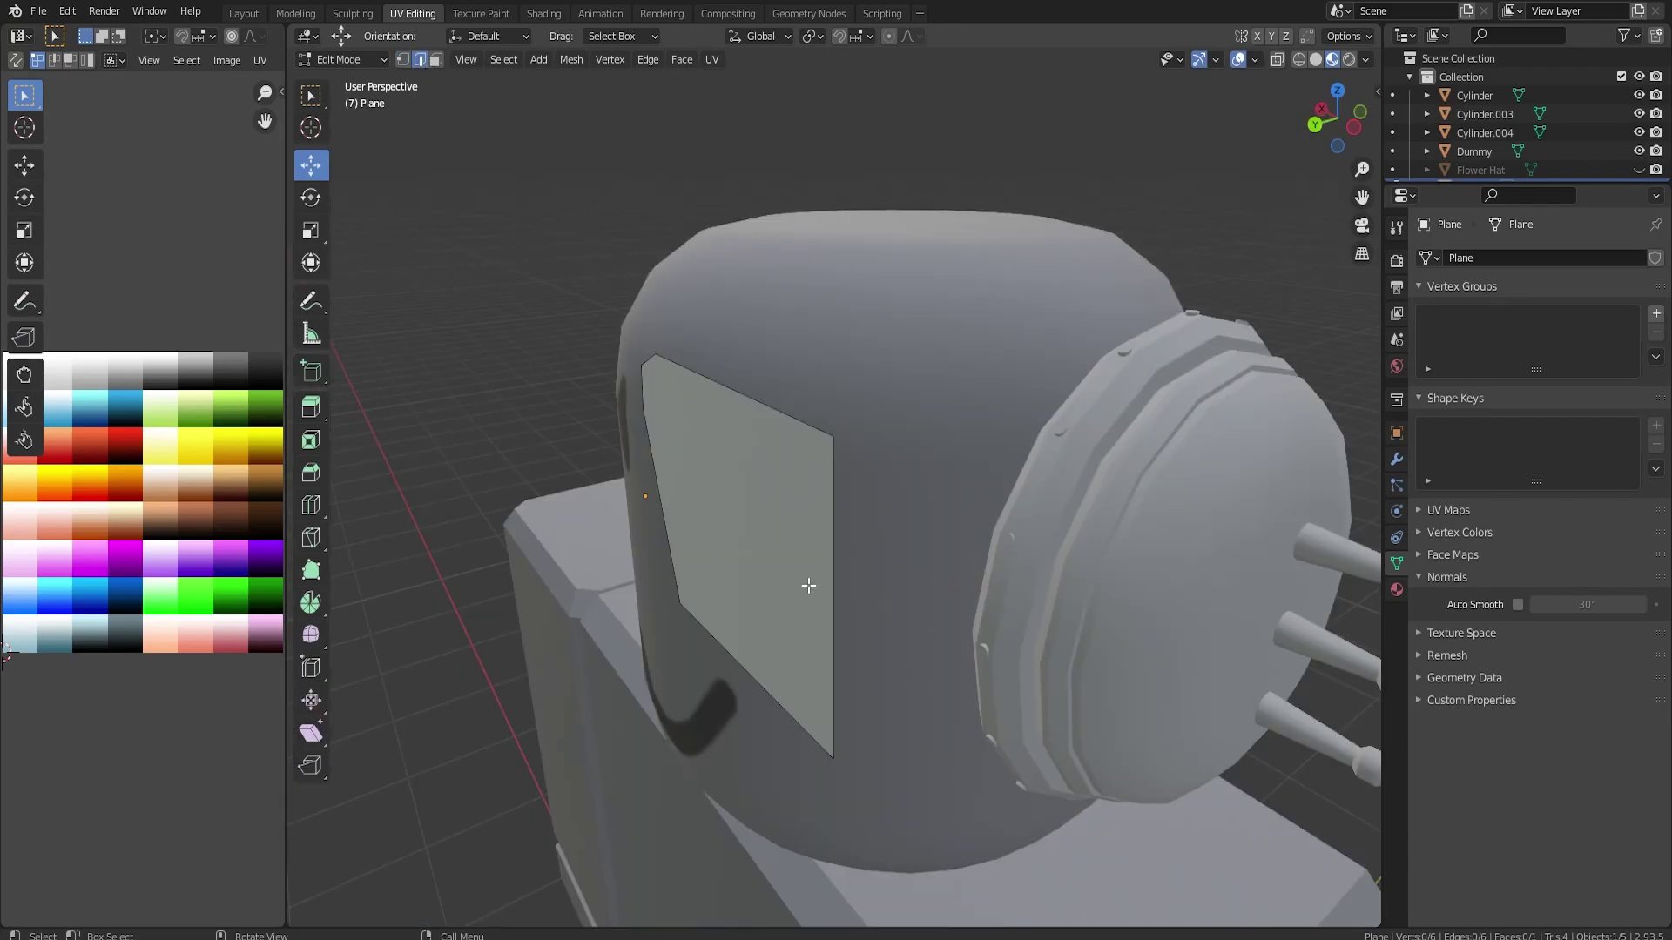
Try to extrude the visor's full dome-side edge along Y towards the dome, and undo the extrusion.
{"action": "left_click", "coordinate": [838, 564]}
{"action": "key", "text": "KP_7"}
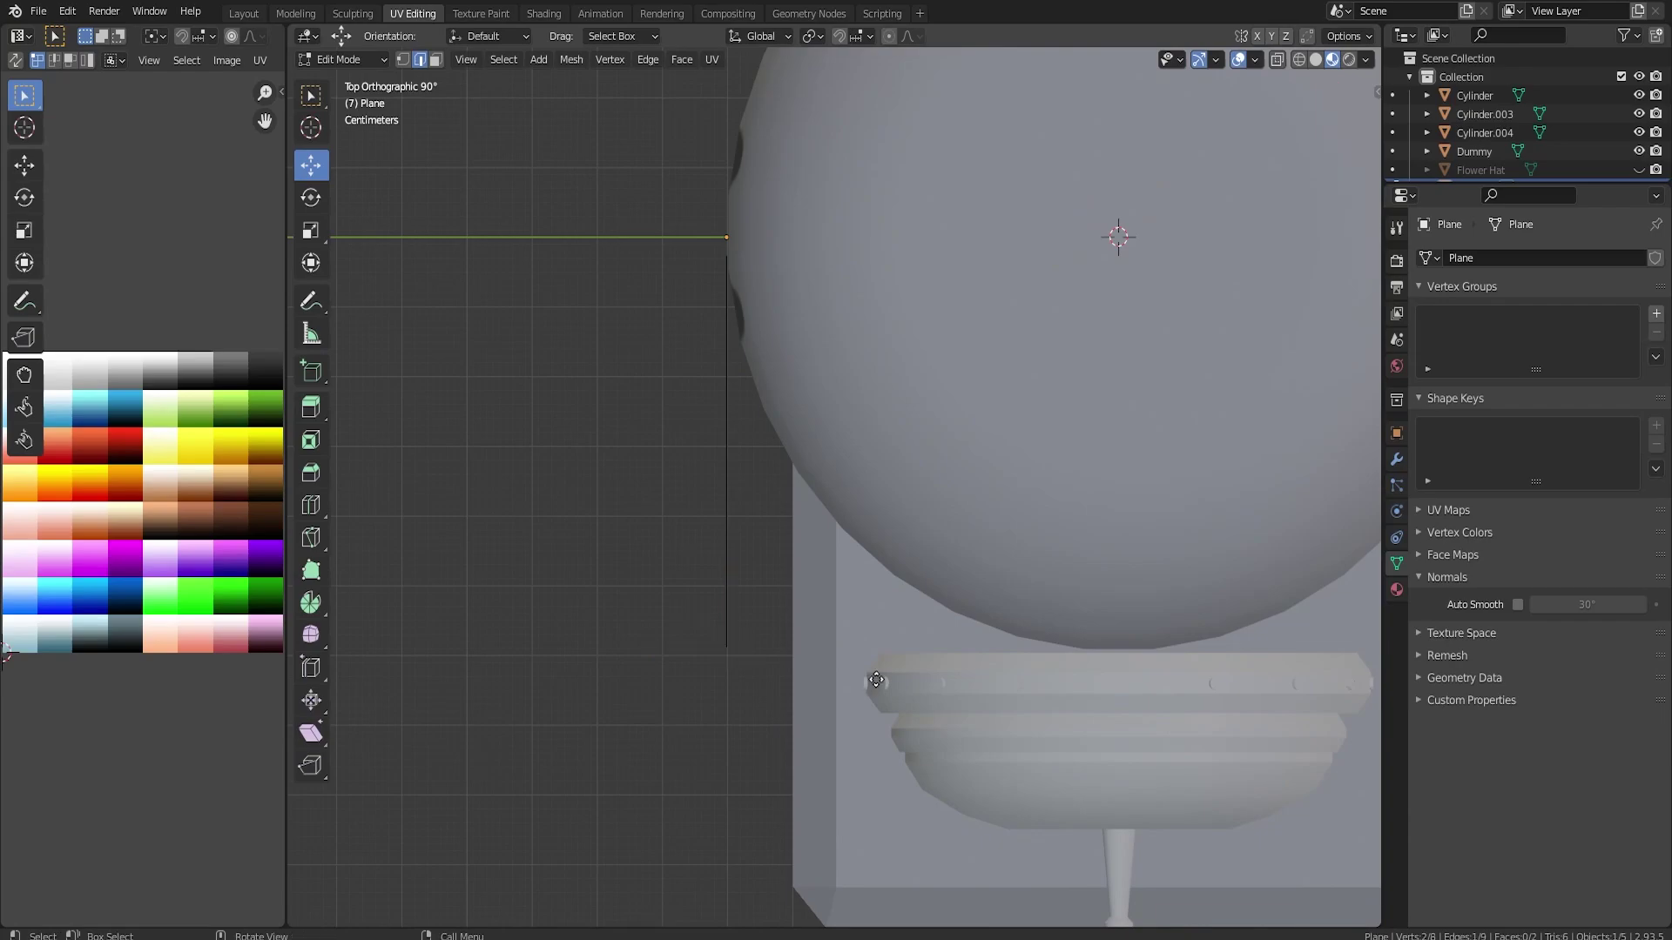
{"action": "key", "text": "e"}
{"action": "key", "text": "y"}
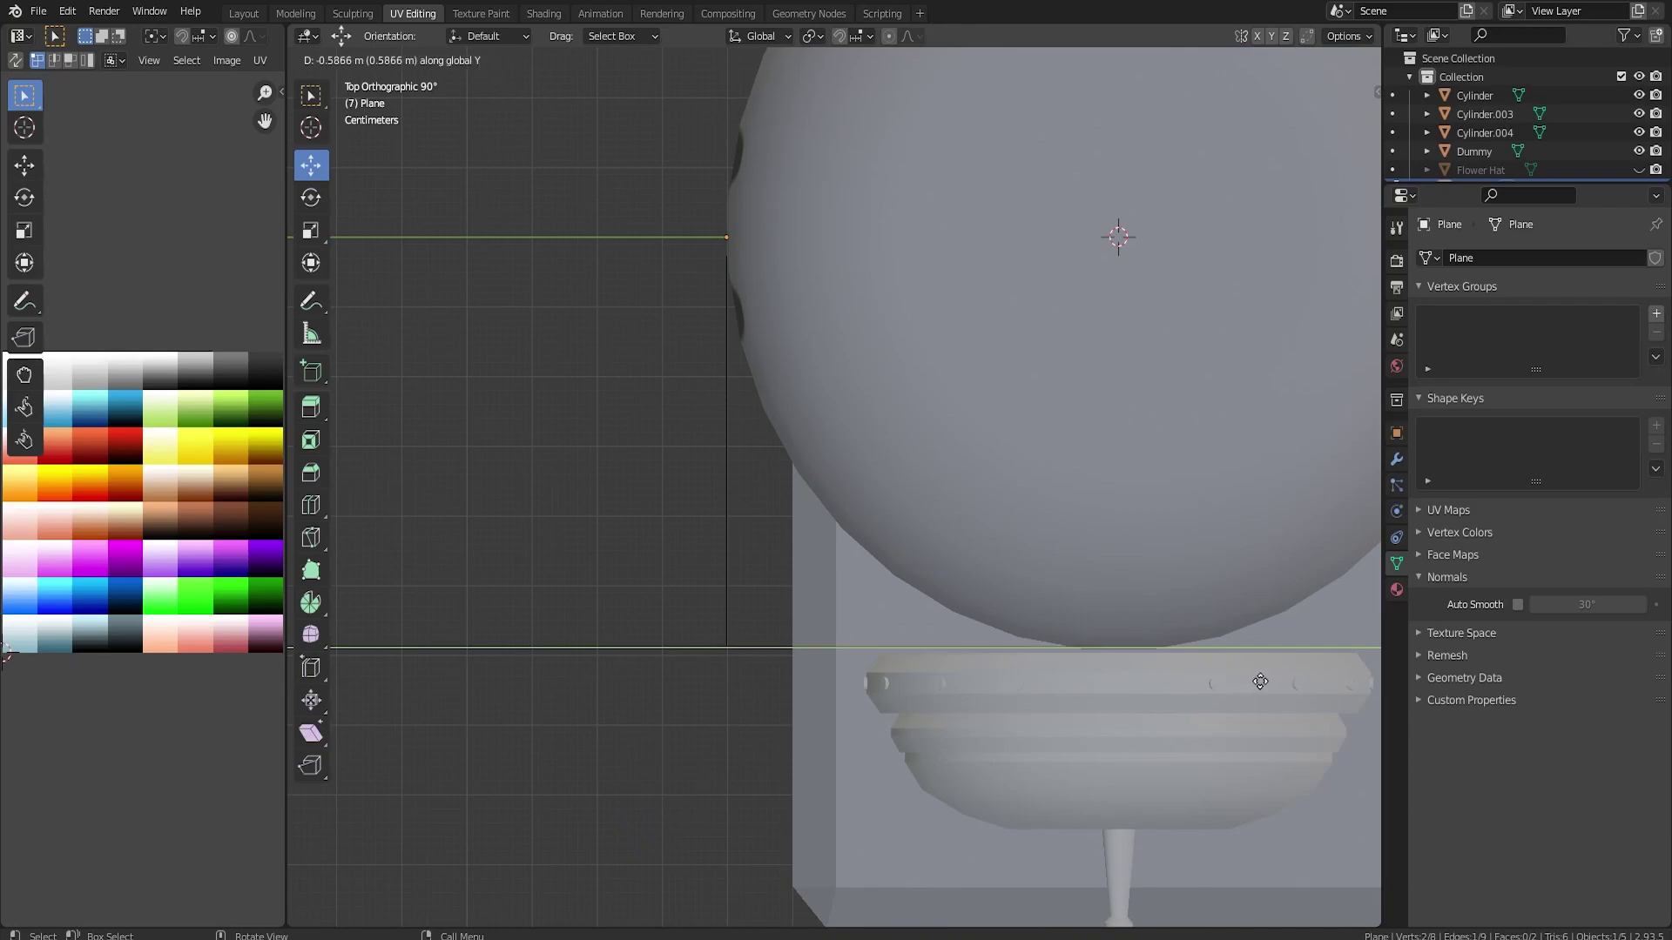
{"action": "left_click", "coordinate": [1254, 681]}
{"action": "middle_click_drag", "start_coordinate": [1254, 681], "coordinate": [831, 503]}
{"action": "key", "text": "ctrl+z"}
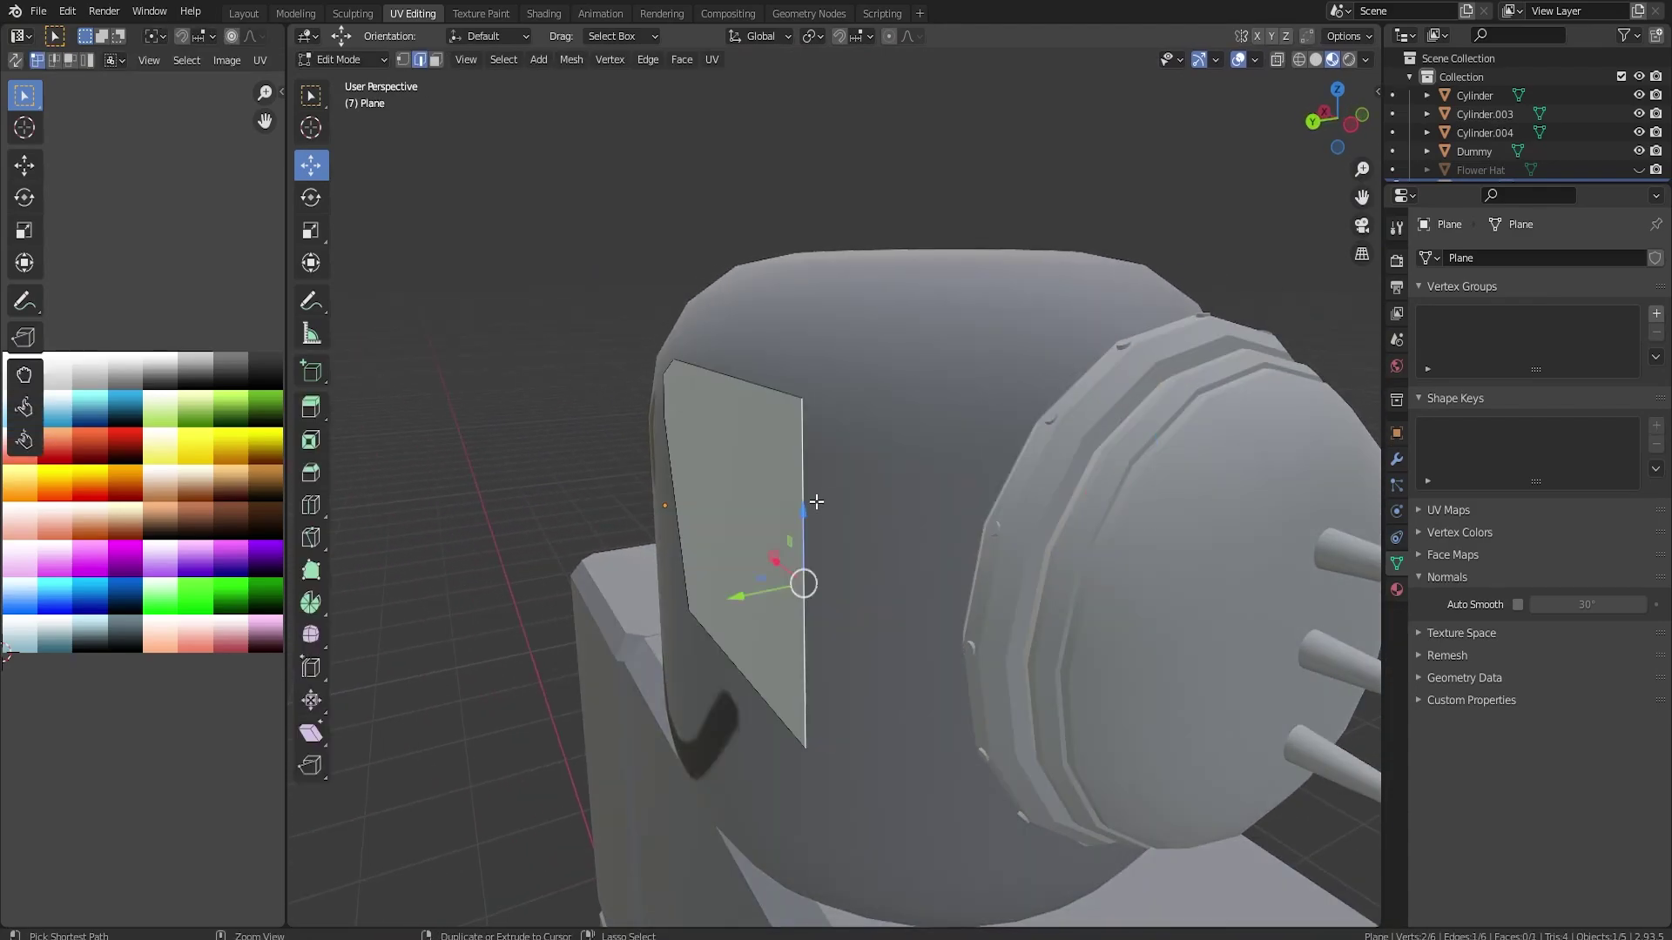
Divide the visor's dome-side edge with a two-cut loop cut.
{"action": "key", "text": "ctrl+r"}
{"action": "scroll", "coordinate": [803, 489], "scroll_direction": "up", "scroll_amount": 1}
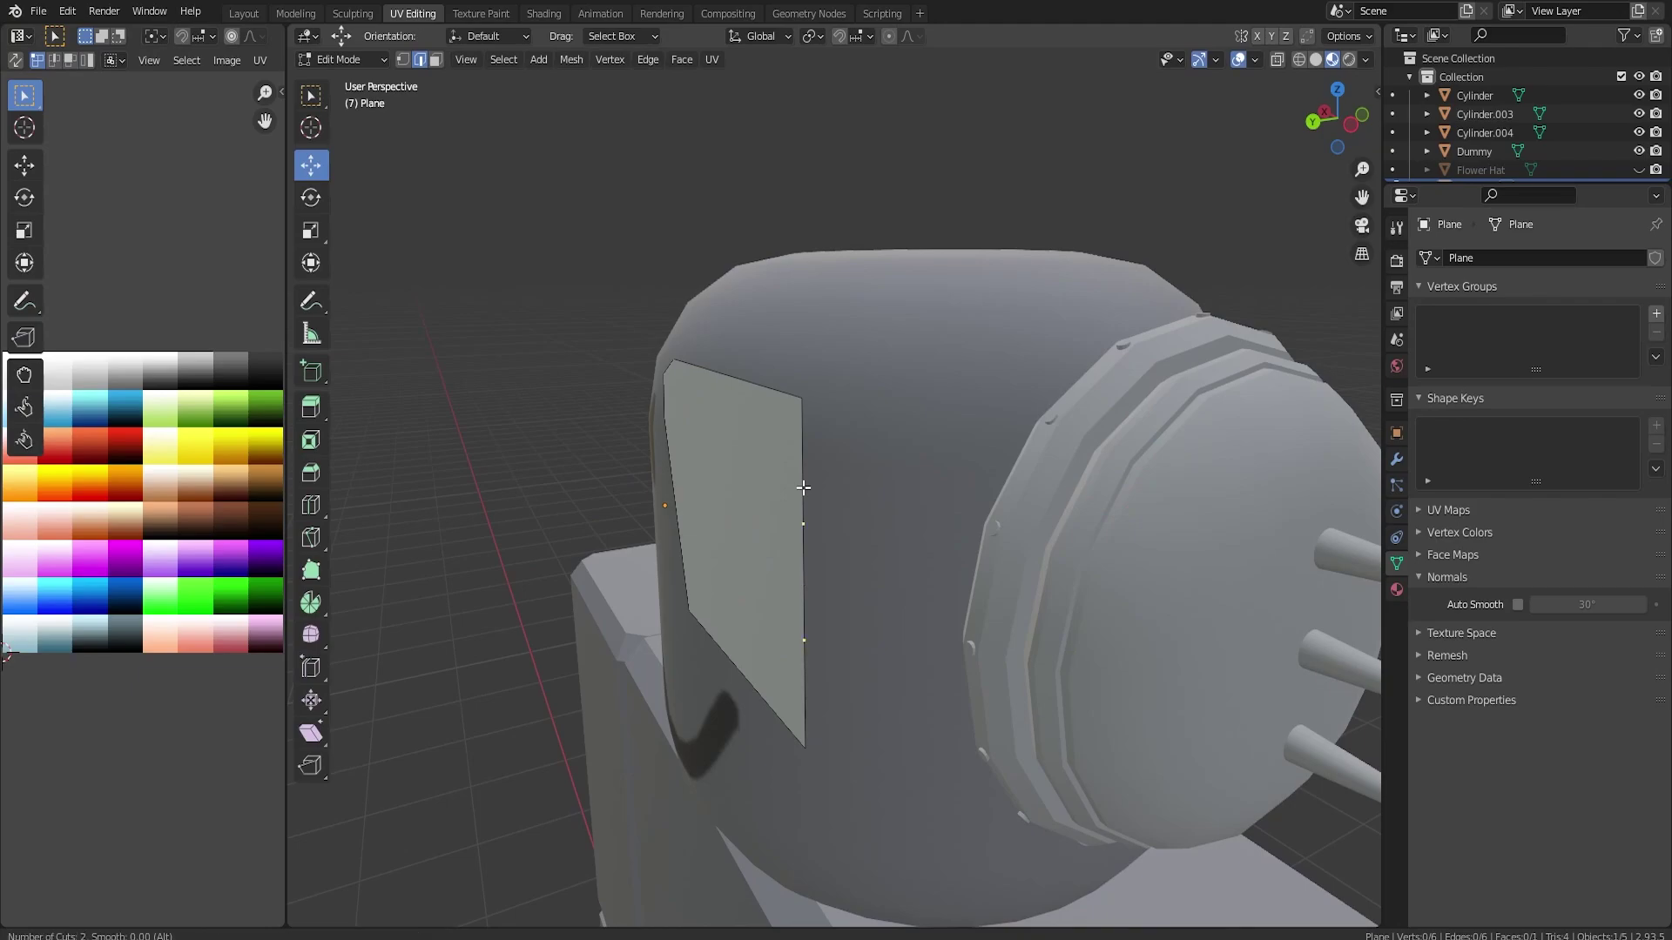
{"action": "left_click", "coordinate": [803, 487]}
{"action": "middle_click_drag", "start_coordinate": [802, 487], "coordinate": [894, 514]}
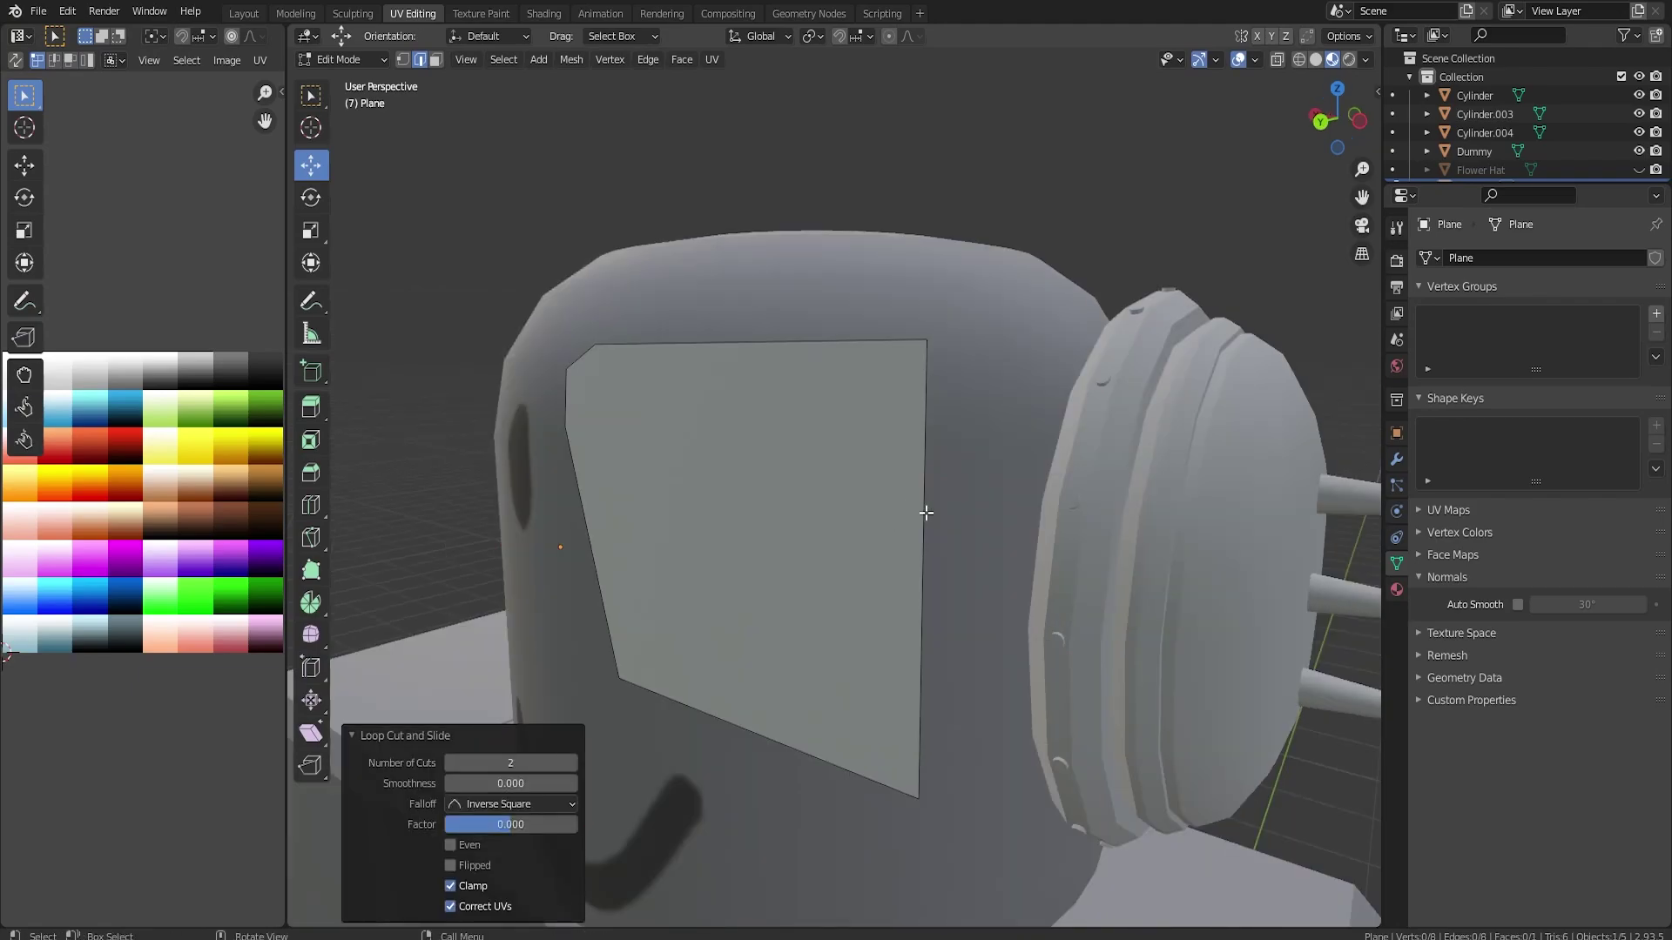
Select the two new vertices on the dome-side edge and scale them apart along Z by about 1.58.
{"action": "key", "text": "Tab"}
{"action": "key", "text": "Tab"}
{"action": "left_click", "coordinate": [924, 503]}
{"action": "left_click", "coordinate": [922, 649], "text": "shift"}
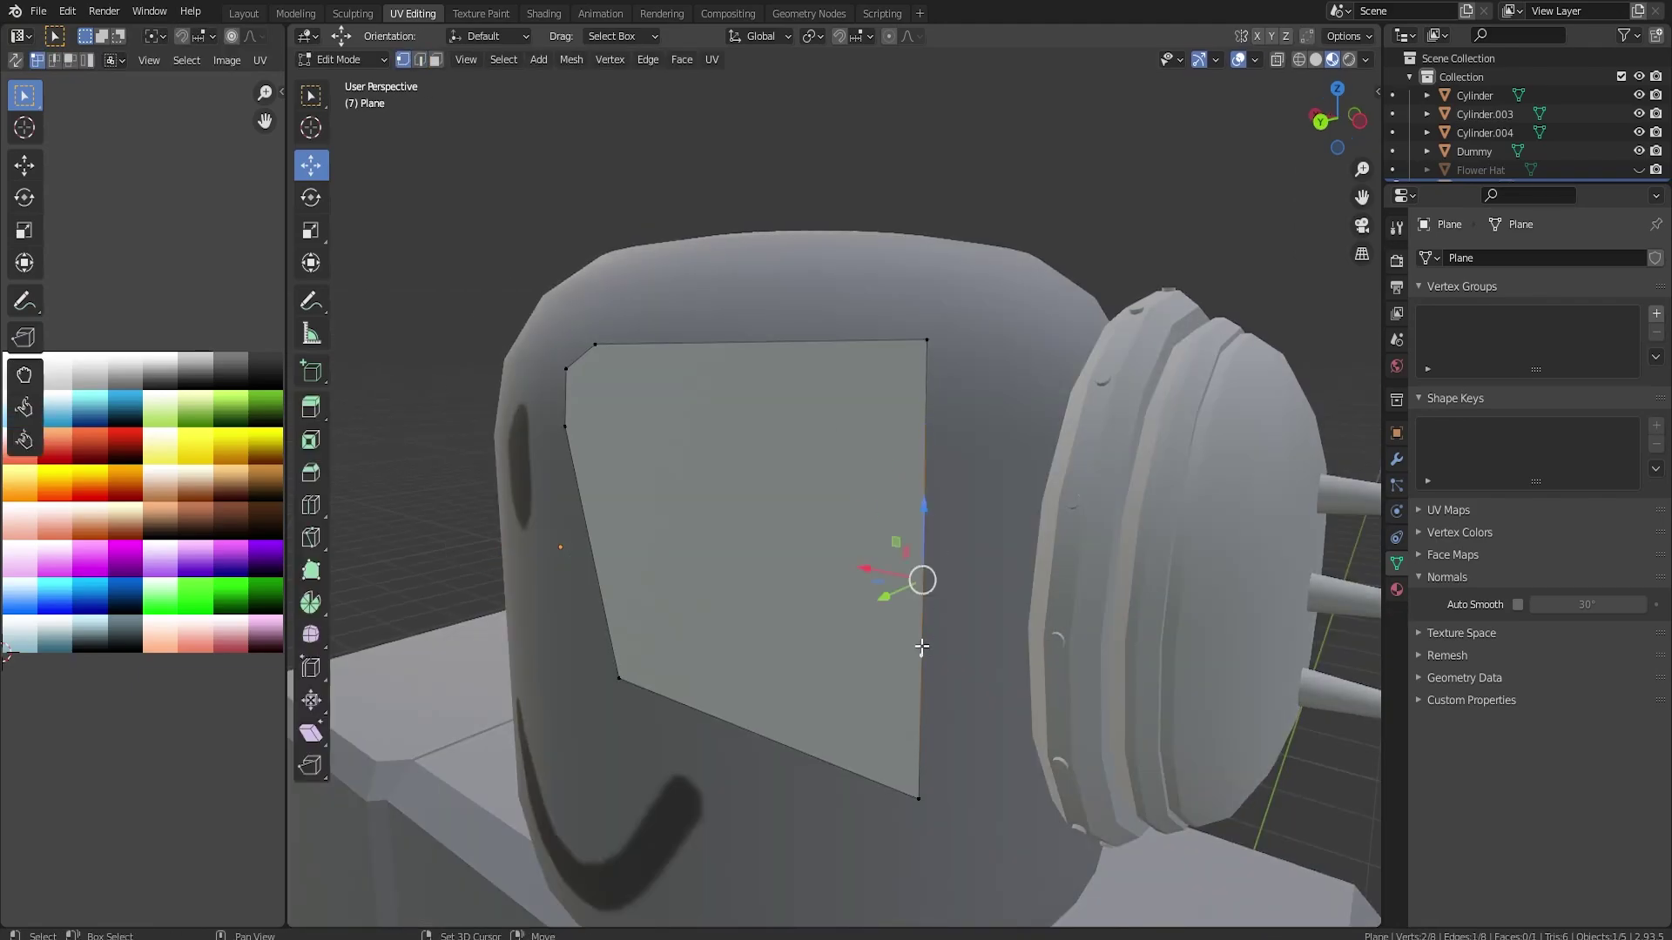
{"action": "middle_click_drag", "start_coordinate": [1012, 619], "coordinate": [888, 749]}
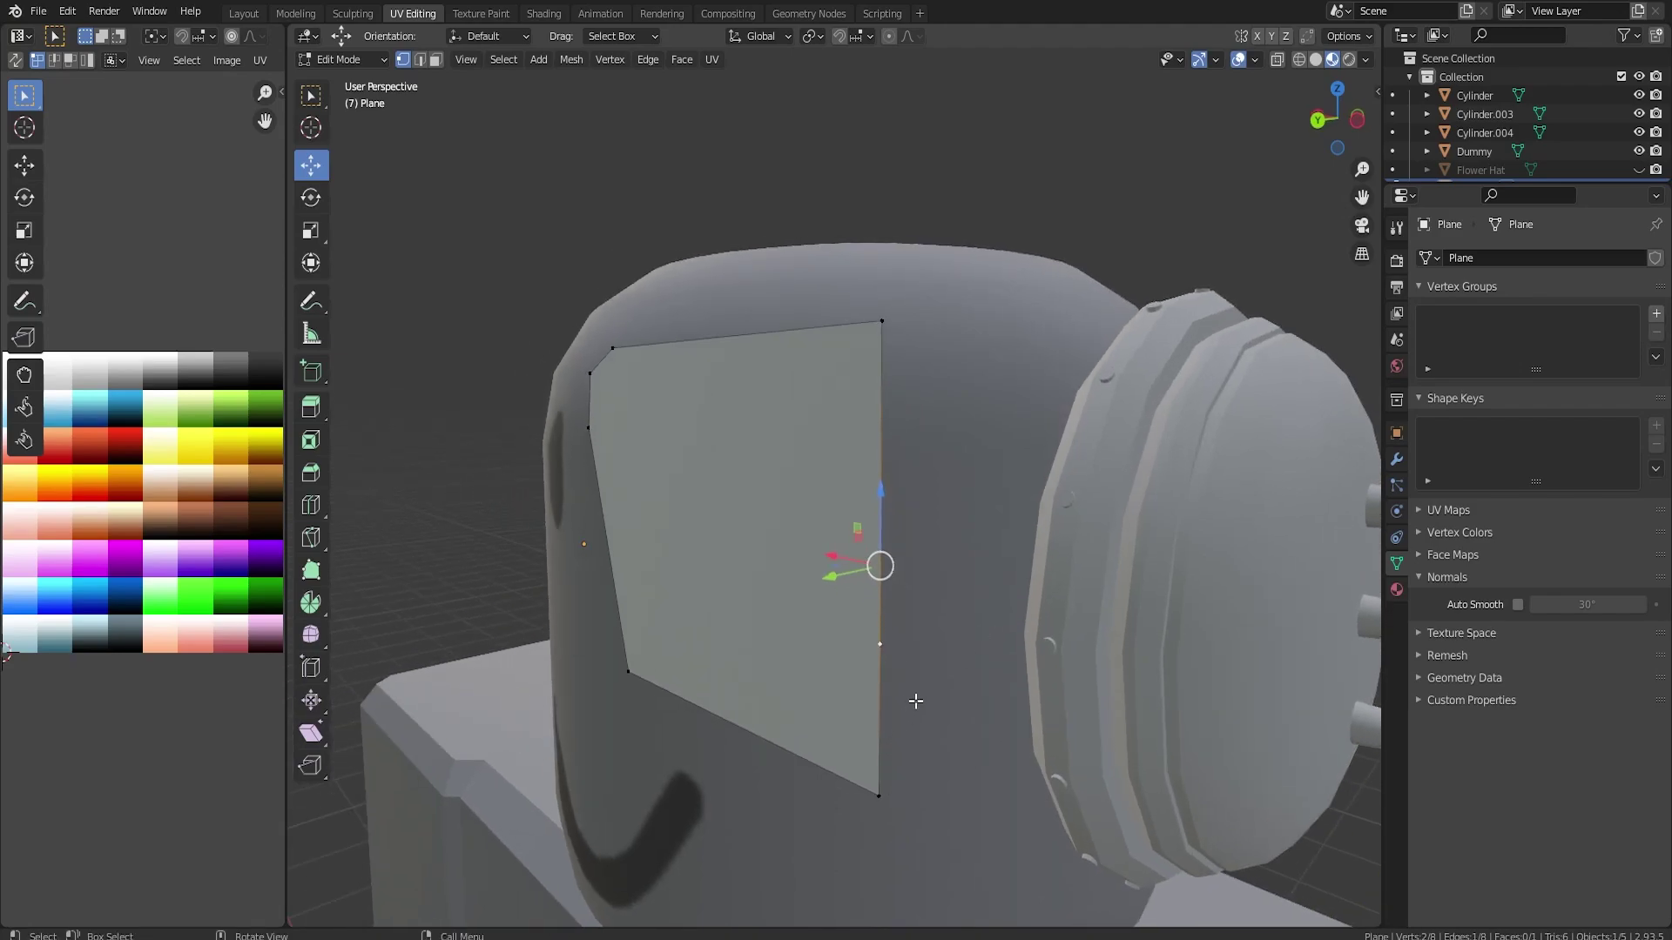
{"action": "key", "text": "s"}
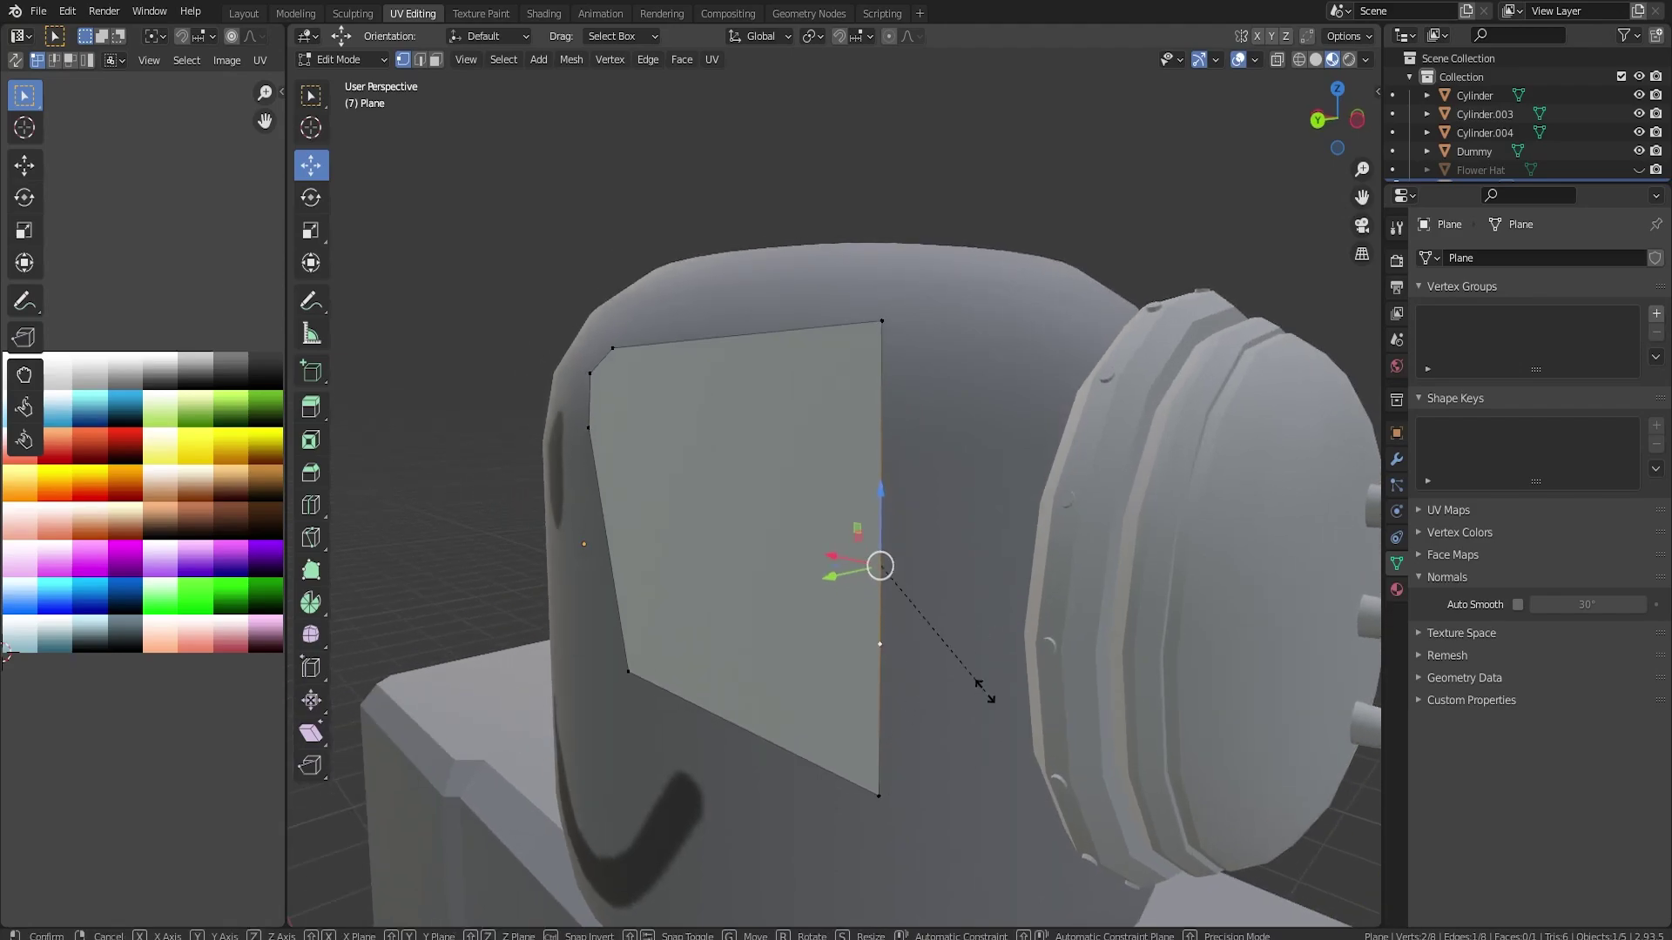
{"action": "key", "text": "z"}
{"action": "left_click", "coordinate": [1103, 682]}
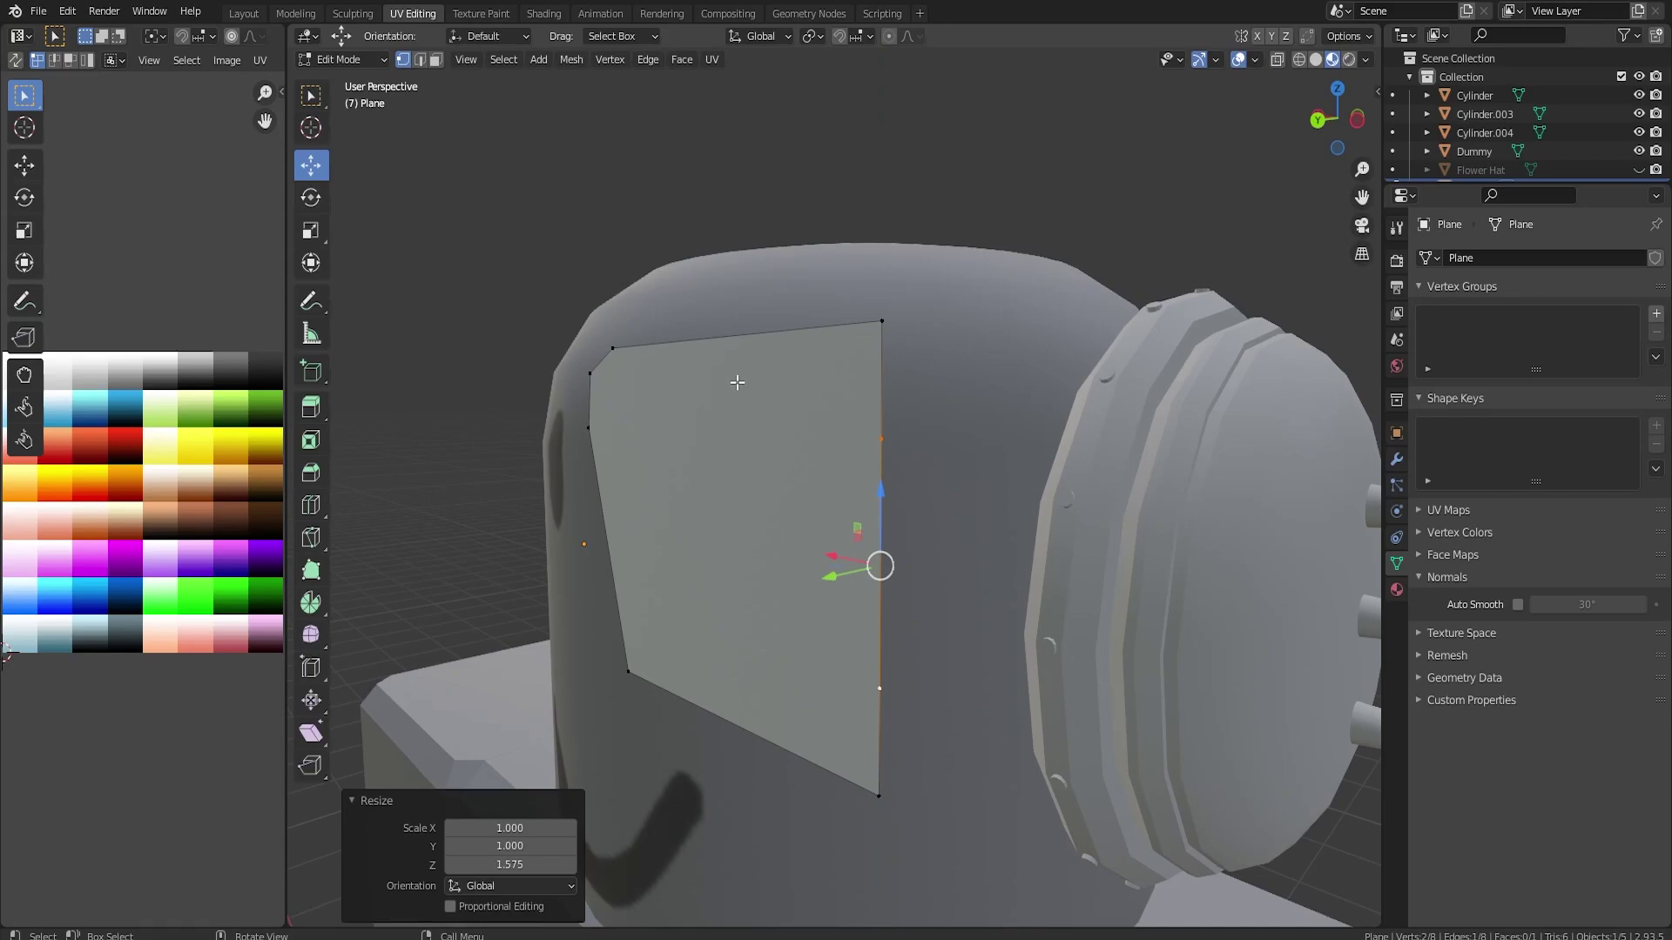
Extrude the middle segment of the dome-side edge about 0.57 m along negative Y to form a strap reaching the dome.
{"action": "left_click", "coordinate": [423, 60]}
{"action": "left_click", "coordinate": [880, 532]}
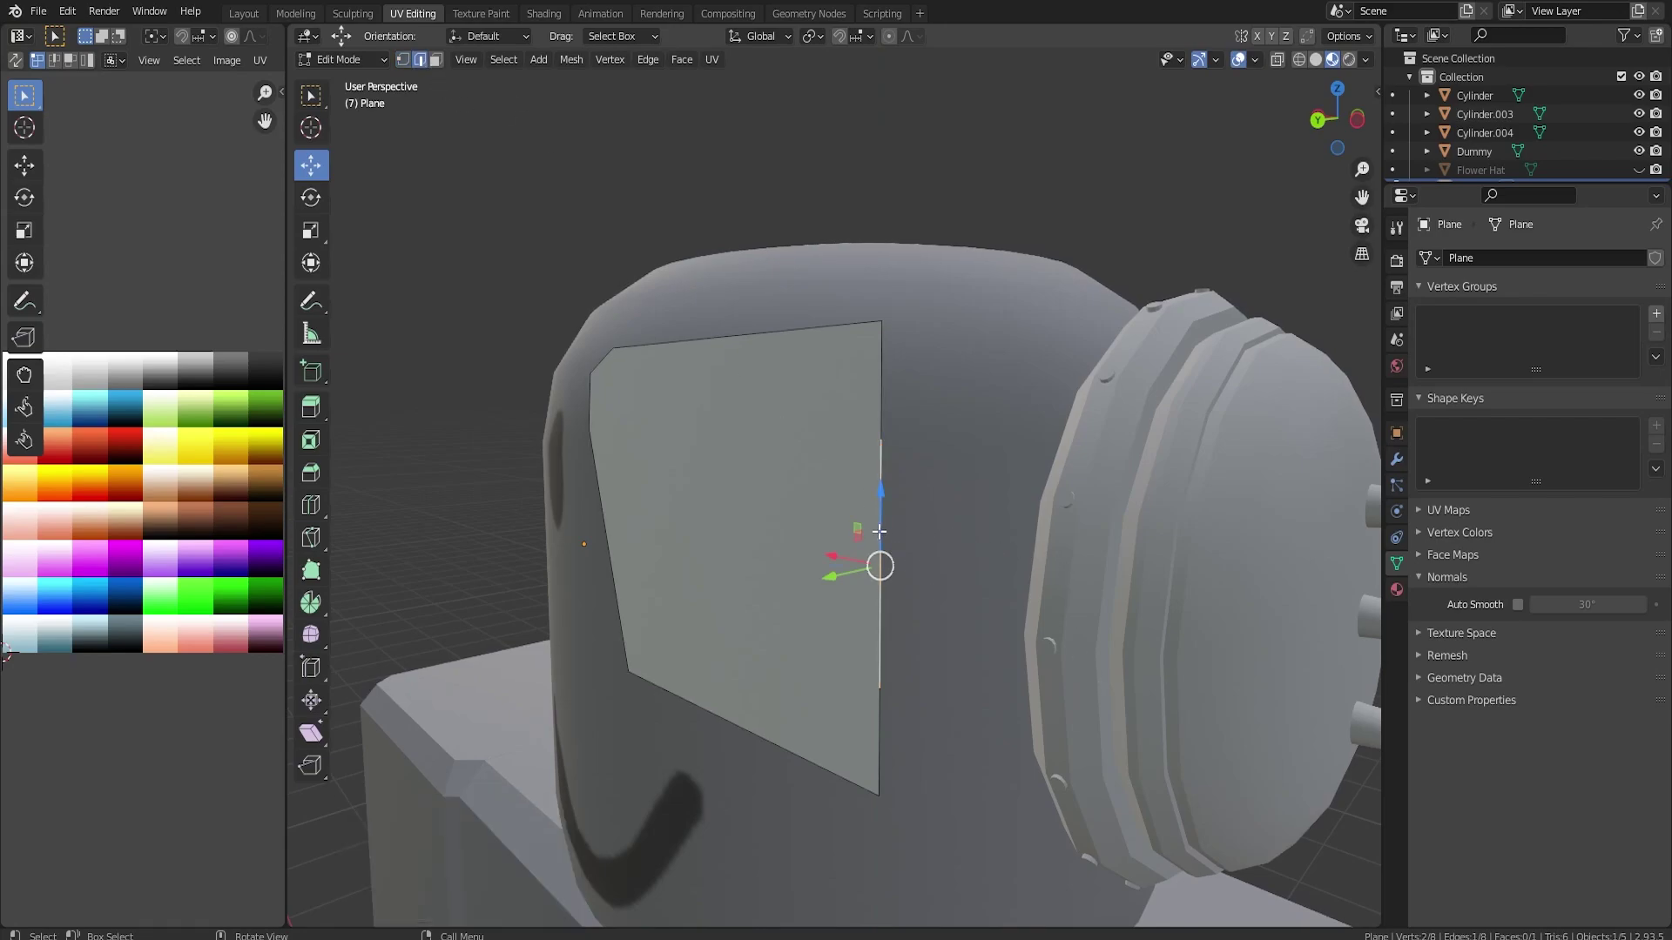
{"action": "middle_click_drag", "start_coordinate": [1052, 464], "coordinate": [888, 623]}
{"action": "scroll", "coordinate": [890, 627], "scroll_direction": "down", "scroll_amount": 2}
{"action": "key", "text": "e"}
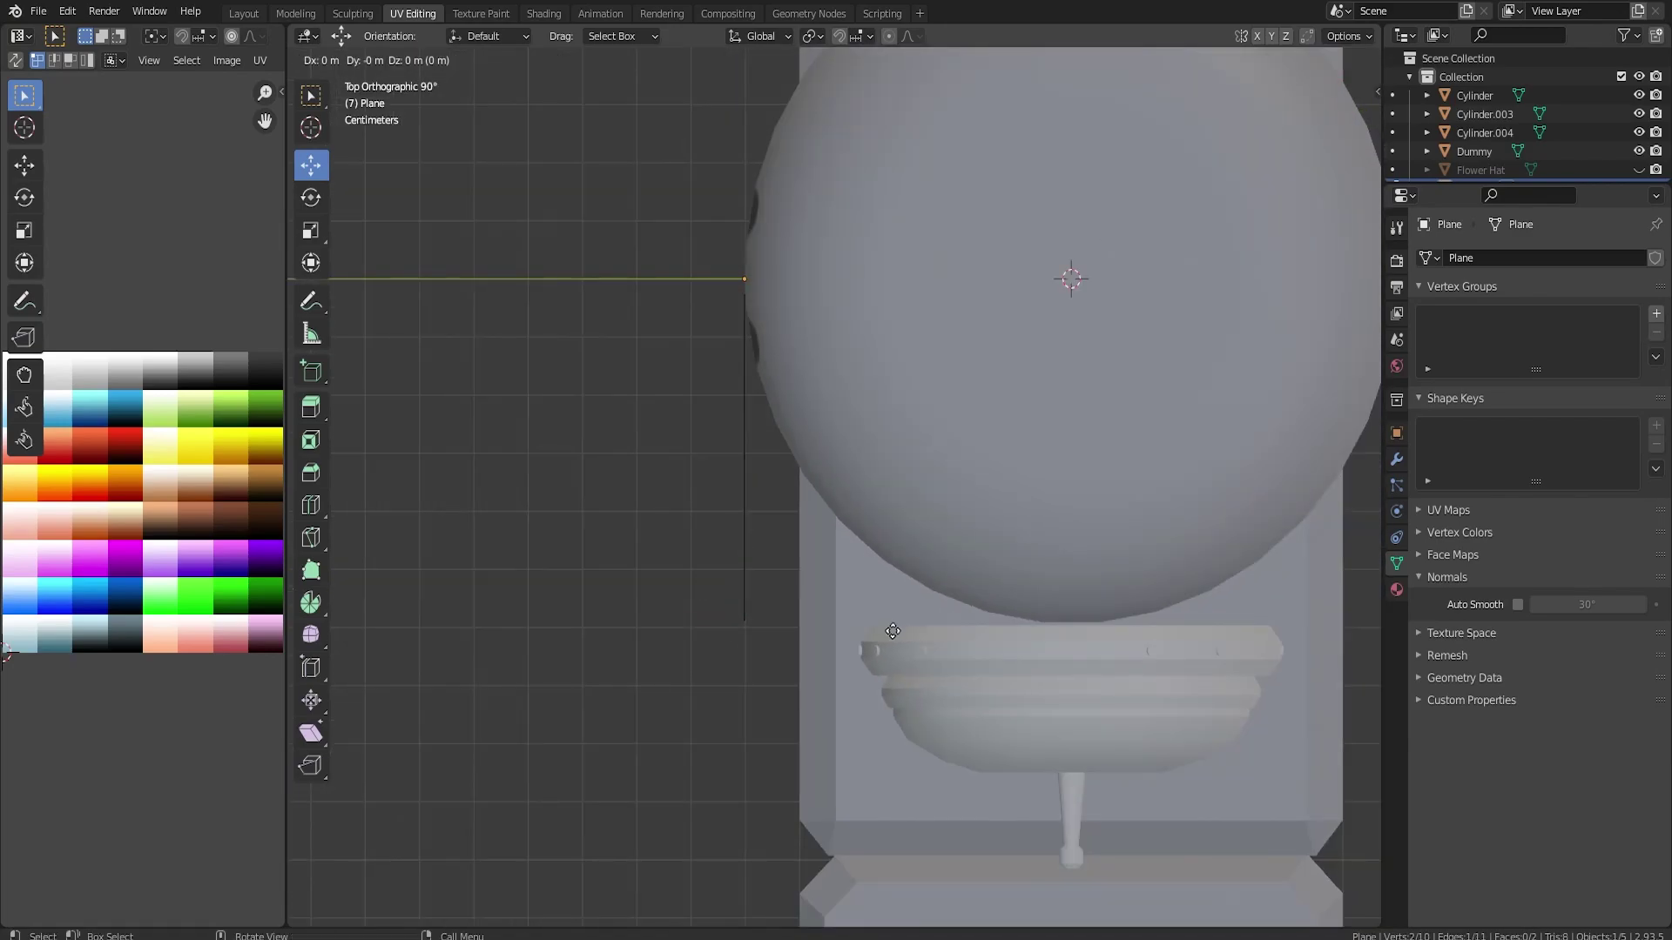
{"action": "key", "text": "y"}
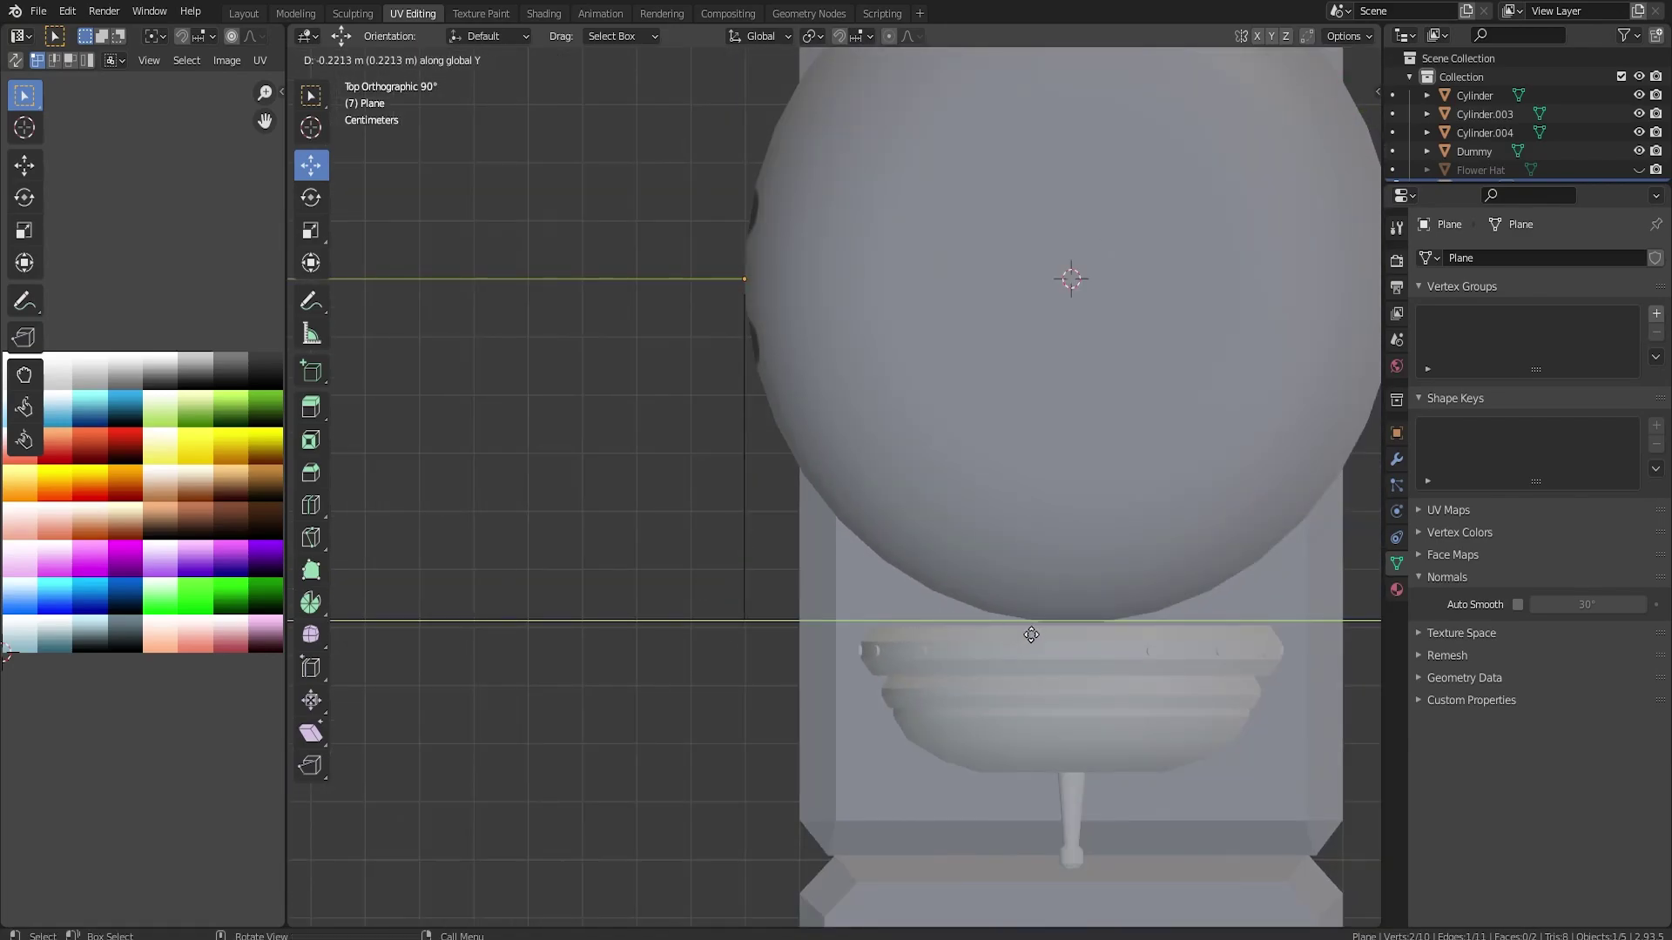
{"action": "right_click", "coordinate": [1100, 630]}
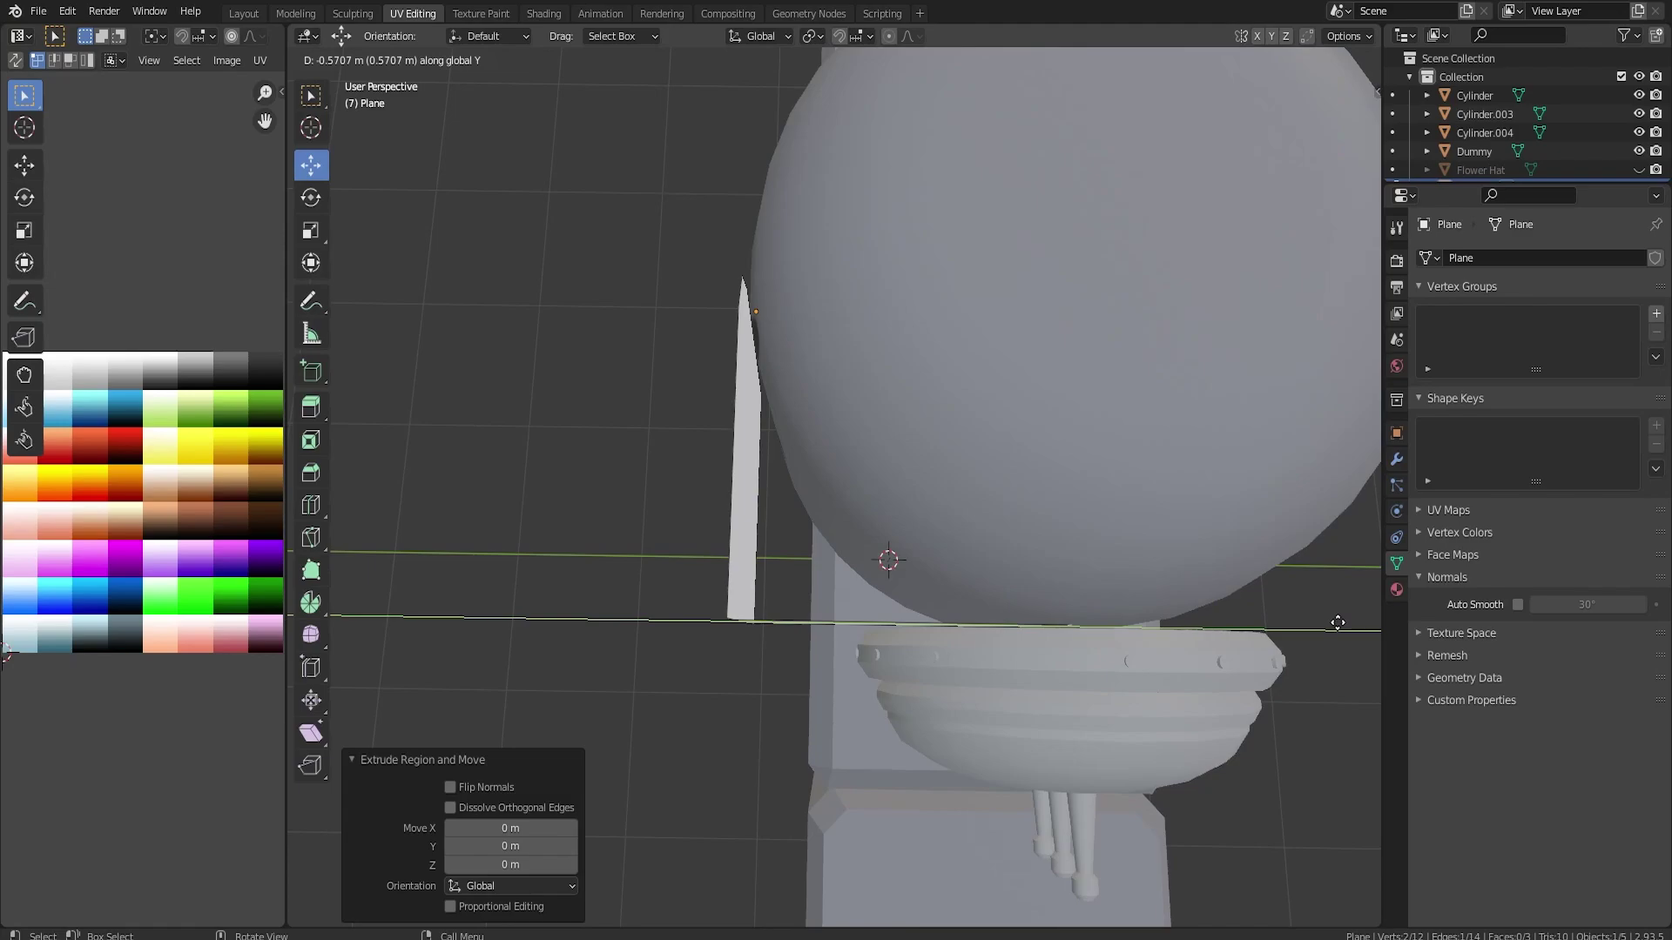
{"action": "left_click", "coordinate": [1332, 624]}
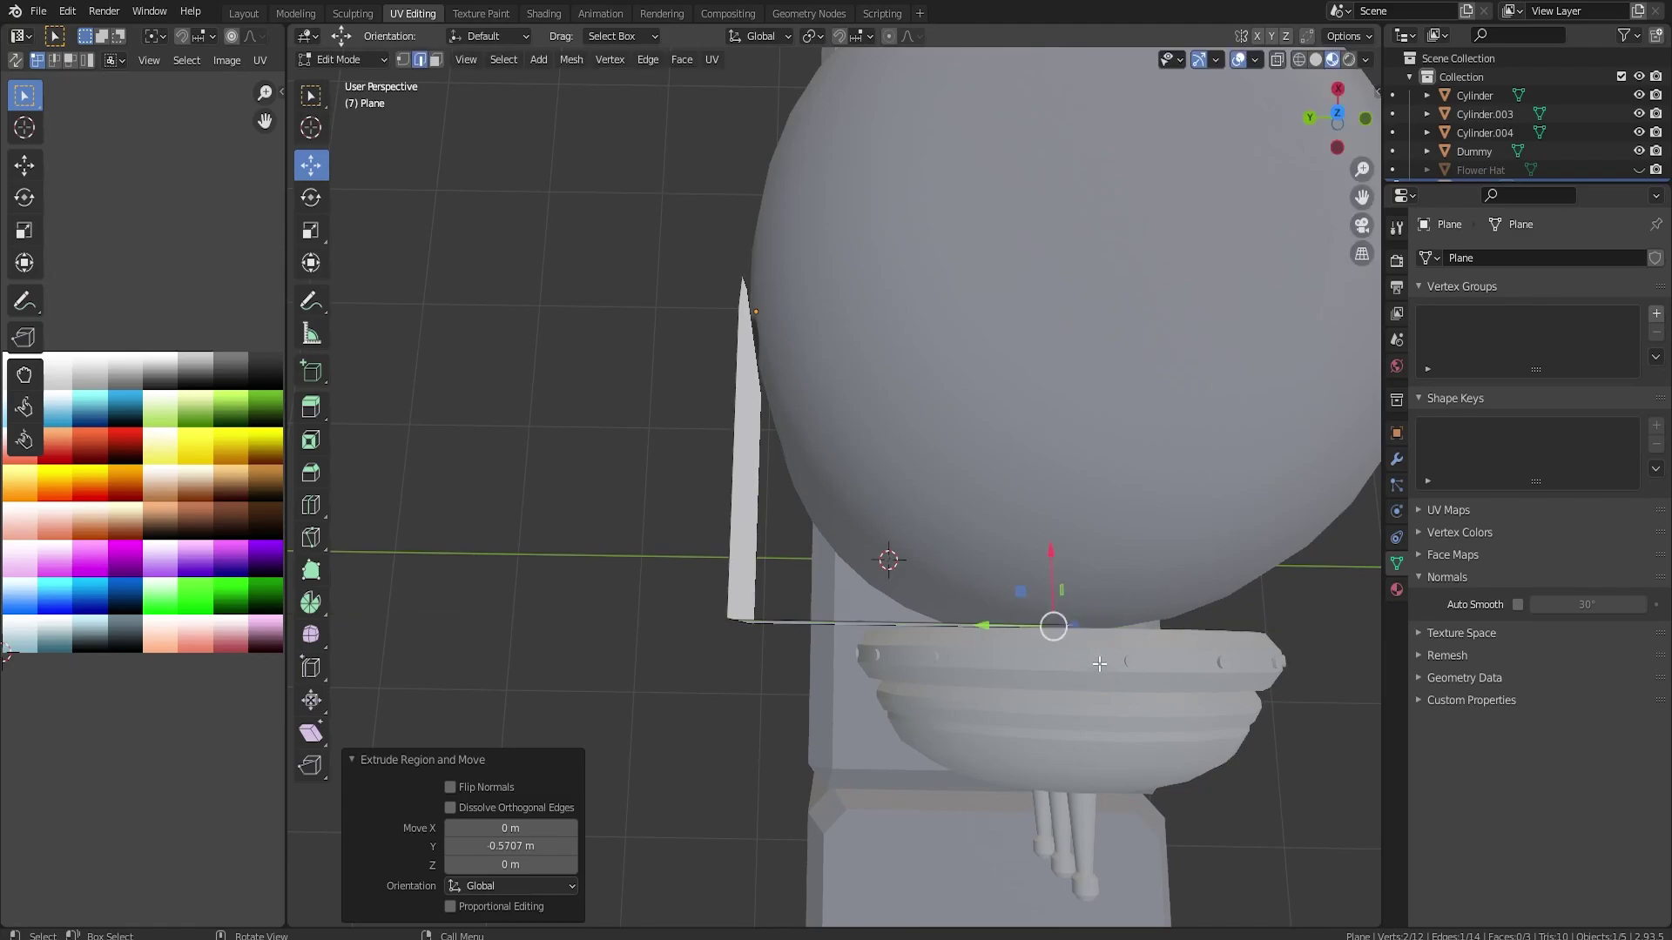
{"action": "middle_click_drag", "start_coordinate": [1099, 663], "coordinate": [1097, 479]}
Try to bevel the fold edge between the visor and the strap.
{"action": "key", "text": "Tab"}
{"action": "middle_click_drag", "start_coordinate": [892, 521], "coordinate": [904, 552]}
{"action": "key", "text": "Tab"}
{"action": "left_click", "coordinate": [814, 560]}
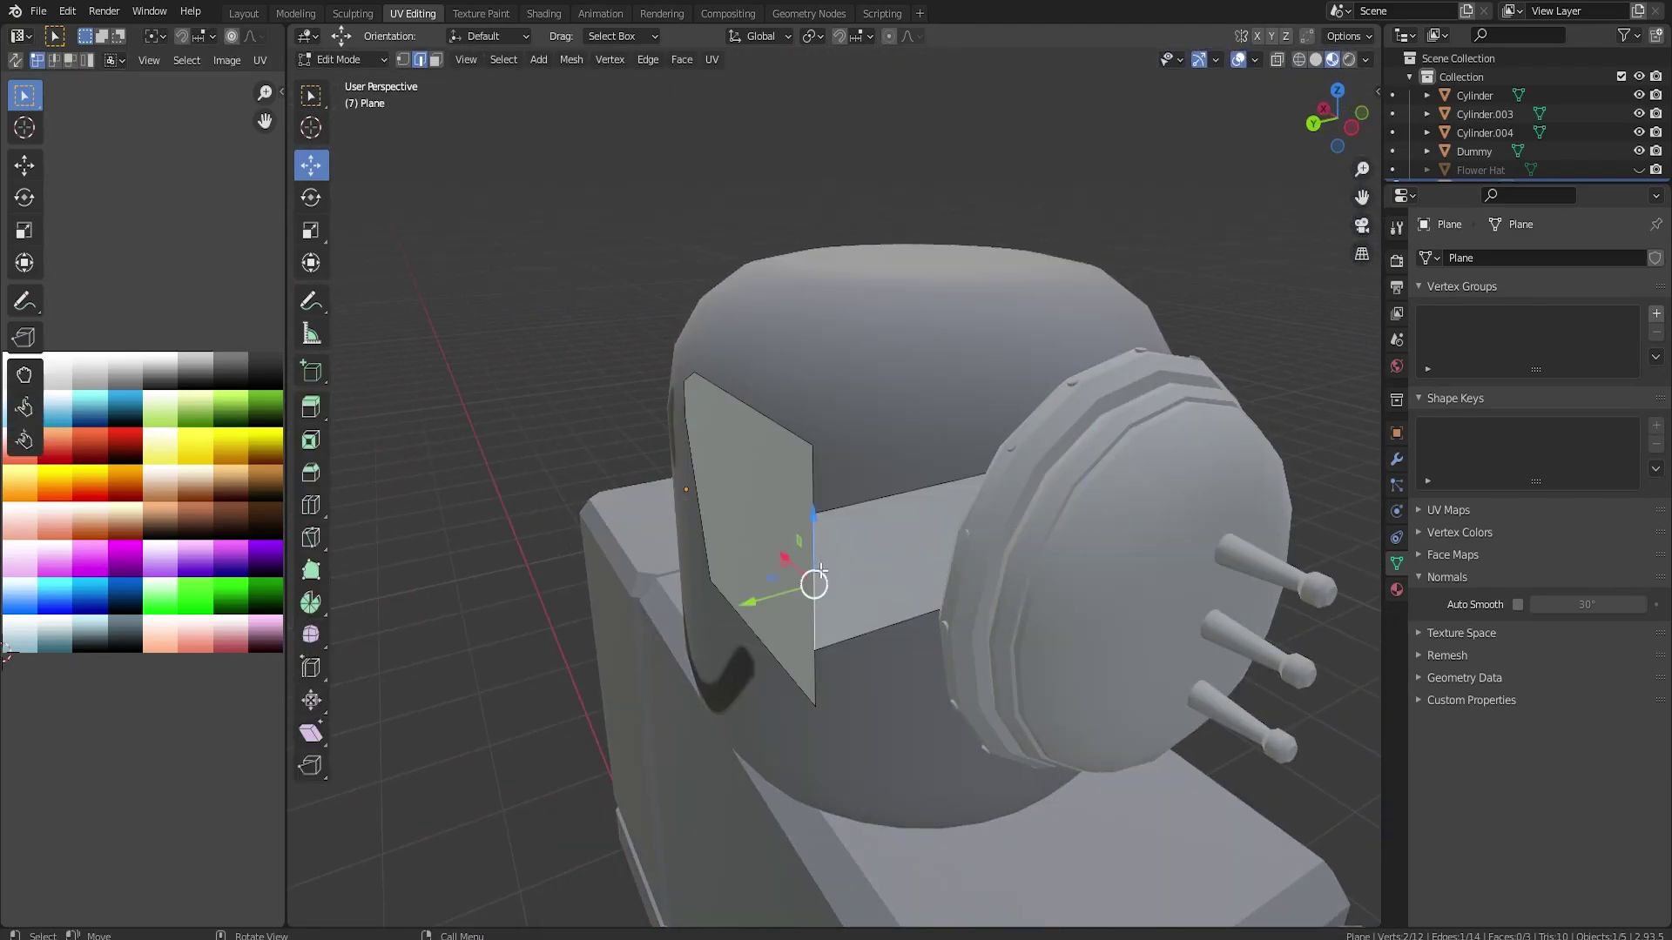
{"action": "key", "text": "ctrl+b"}
{"action": "right_click", "coordinate": [897, 578]}
{"action": "key", "text": "Tab"}
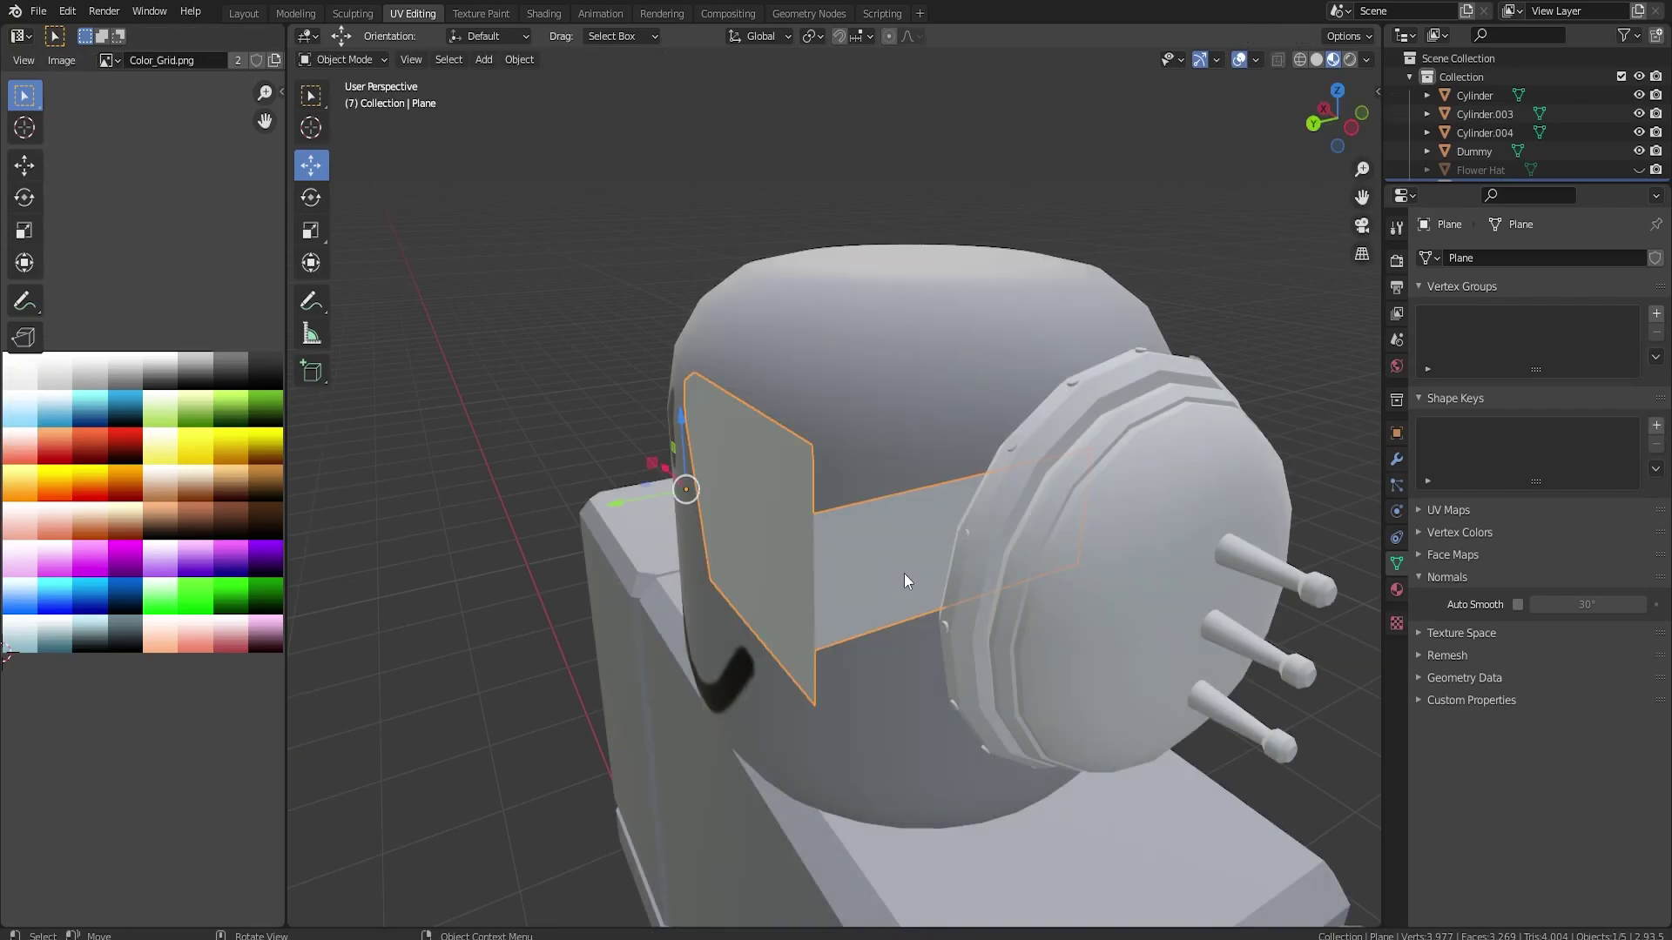
{"action": "key", "text": "Tab"}
{"action": "middle_click_drag", "start_coordinate": [929, 599], "coordinate": [980, 600]}
{"action": "scroll", "coordinate": [979, 600], "scroll_direction": "up", "scroll_amount": 2}
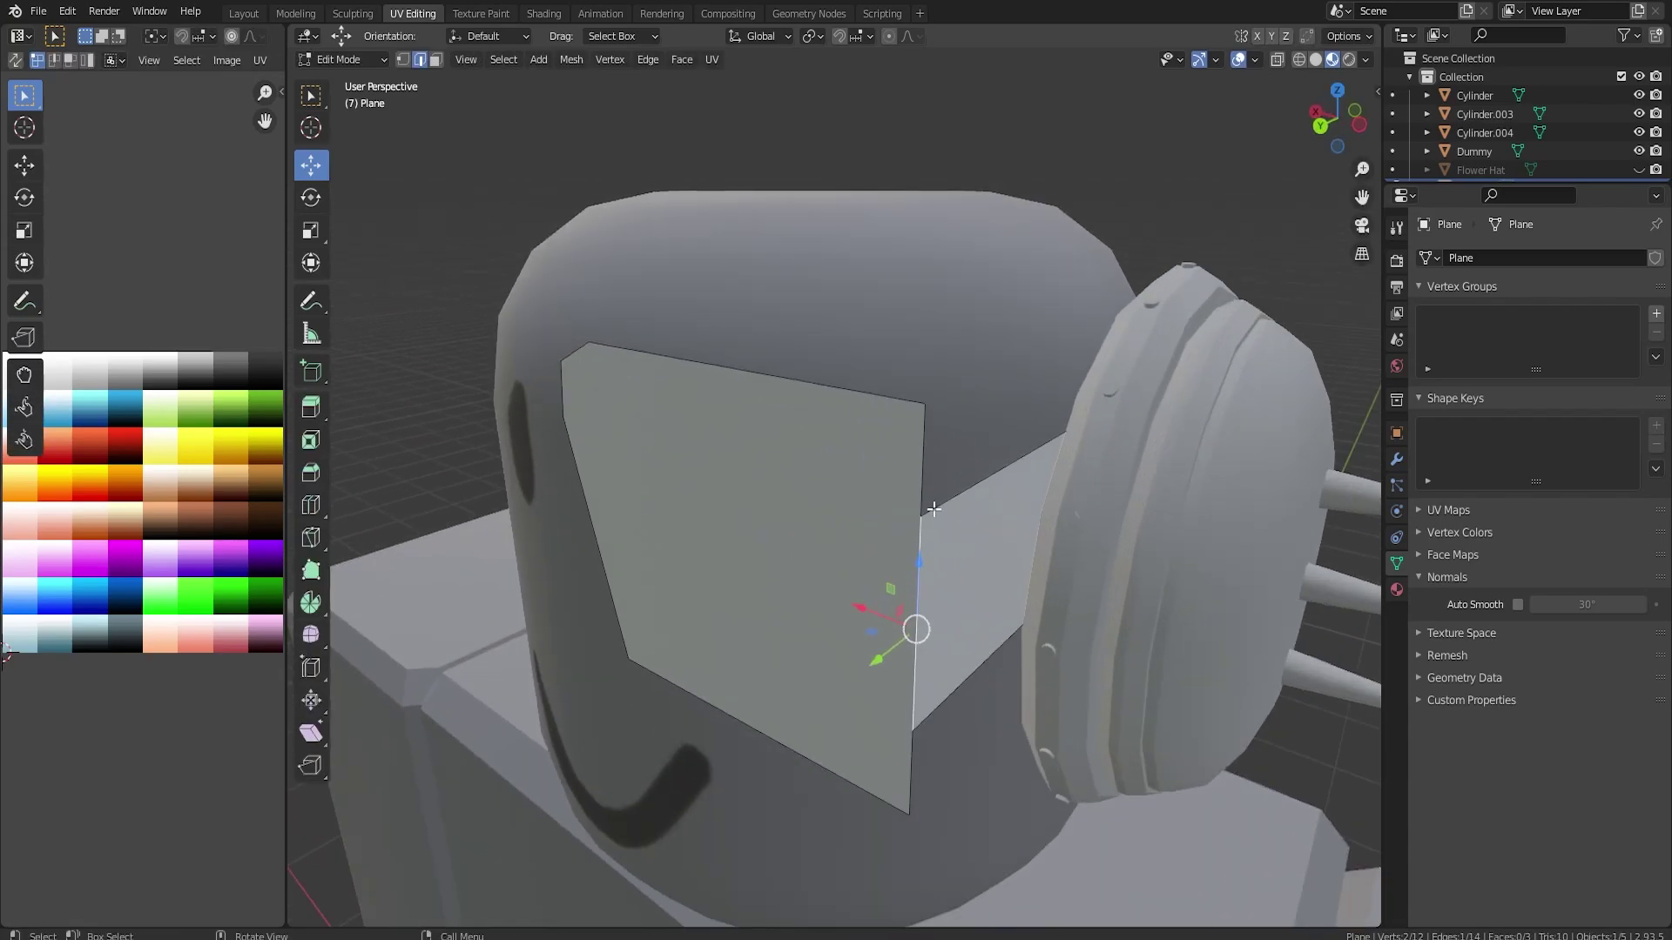
{"action": "left_click", "coordinate": [922, 411]}
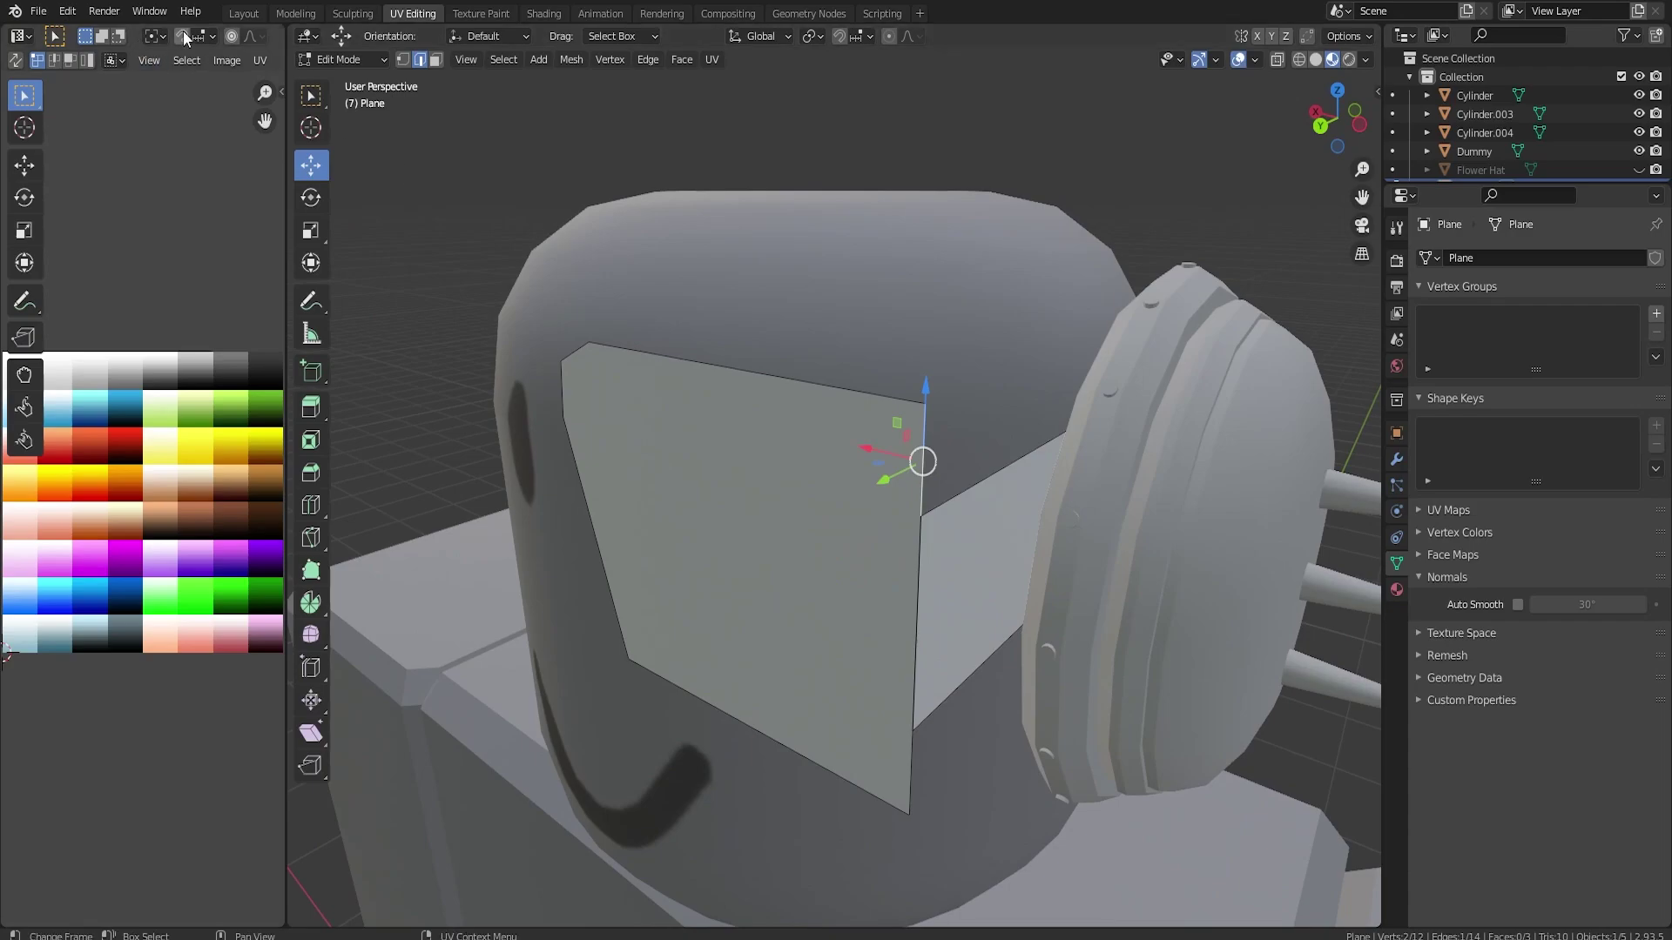
{"action": "key", "text": "Tab"}
{"action": "key", "text": "Tab"}
Return to Object Mode and add a Solidify modifier to the visor.
{"action": "key", "text": "Tab"}
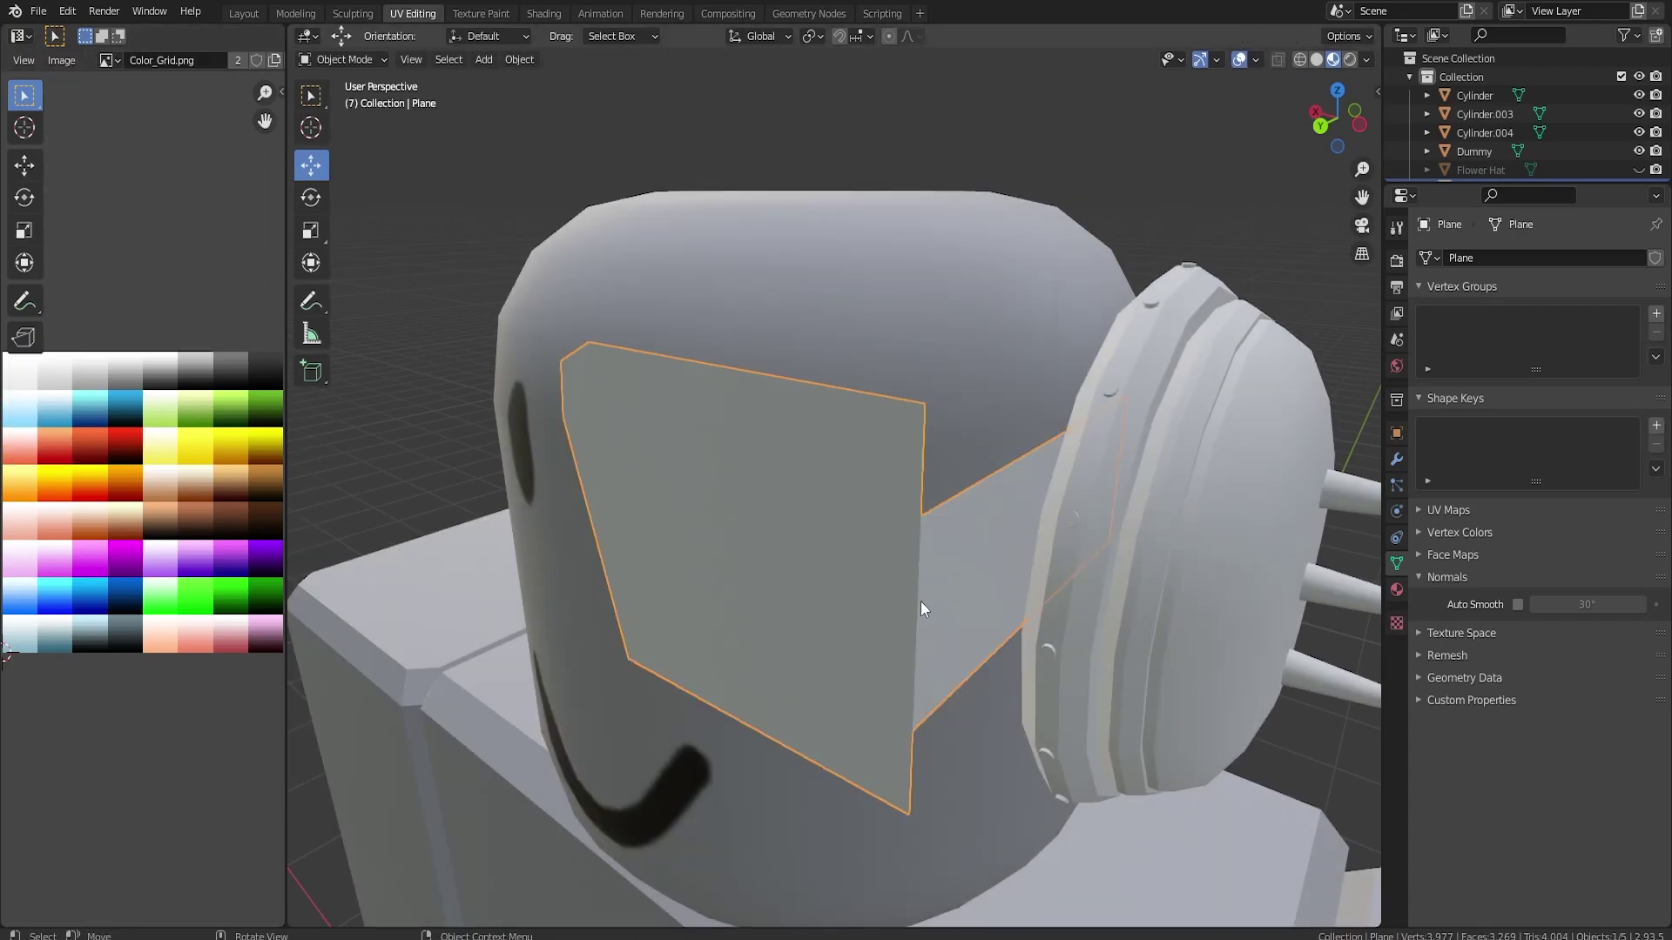
{"action": "left_click", "coordinate": [921, 601]}
{"action": "middle_click_drag", "start_coordinate": [876, 588], "coordinate": [980, 592]}
{"action": "left_click", "coordinate": [1021, 540]}
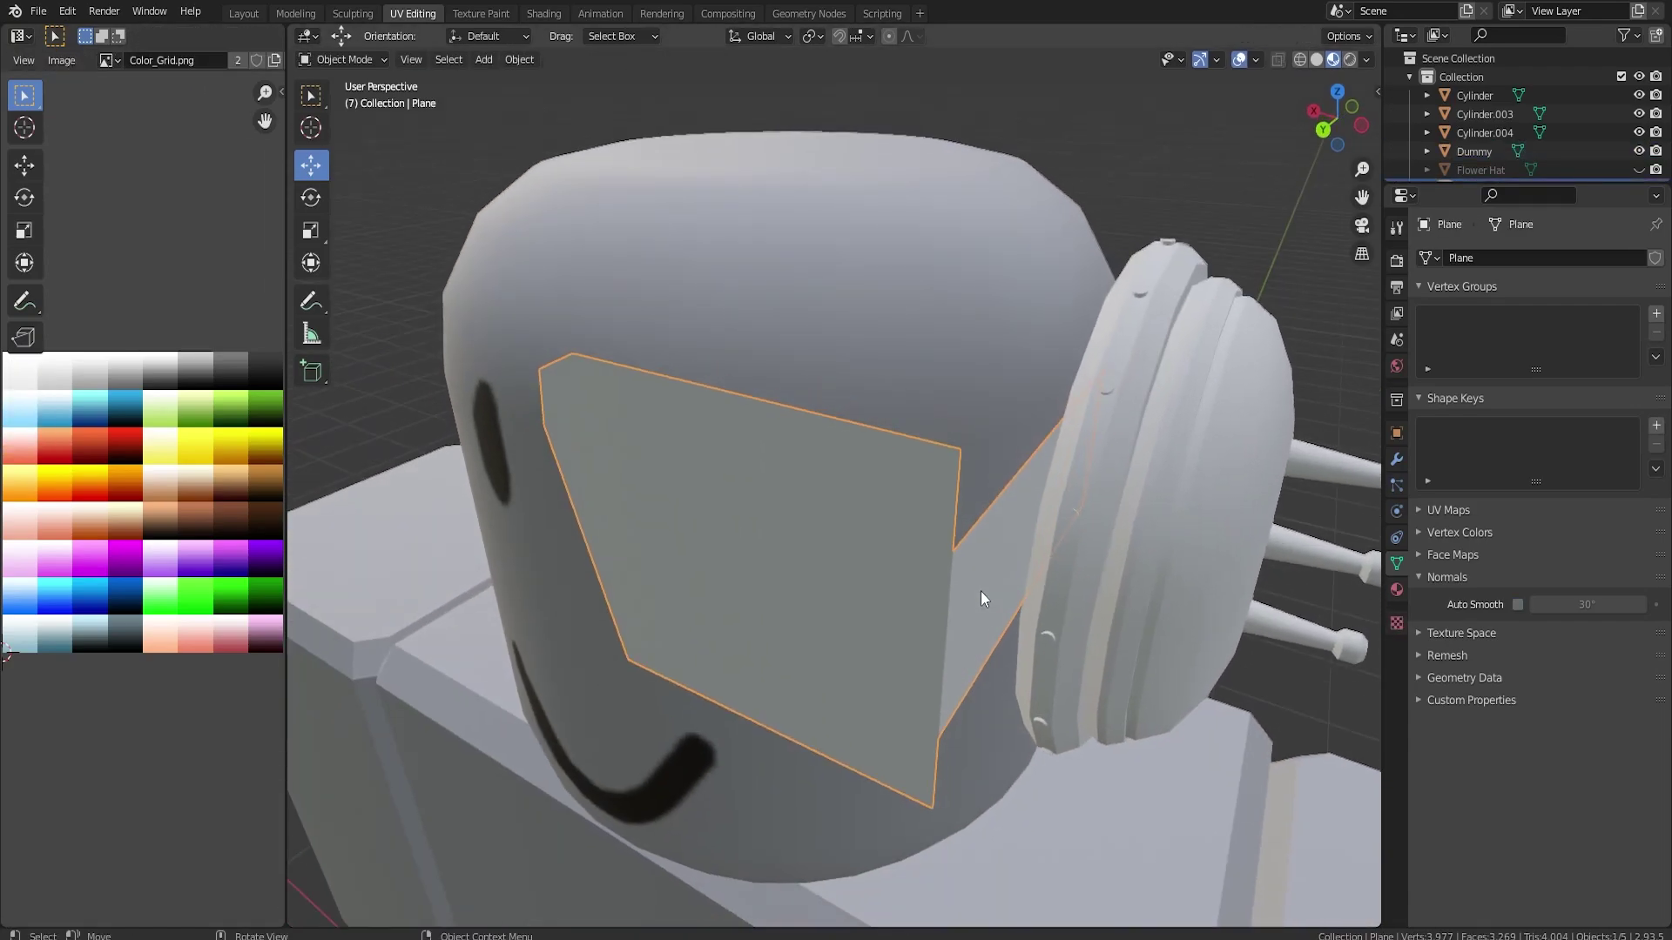
{"action": "left_click", "coordinate": [1397, 460]}
{"action": "left_click", "coordinate": [1486, 259]}
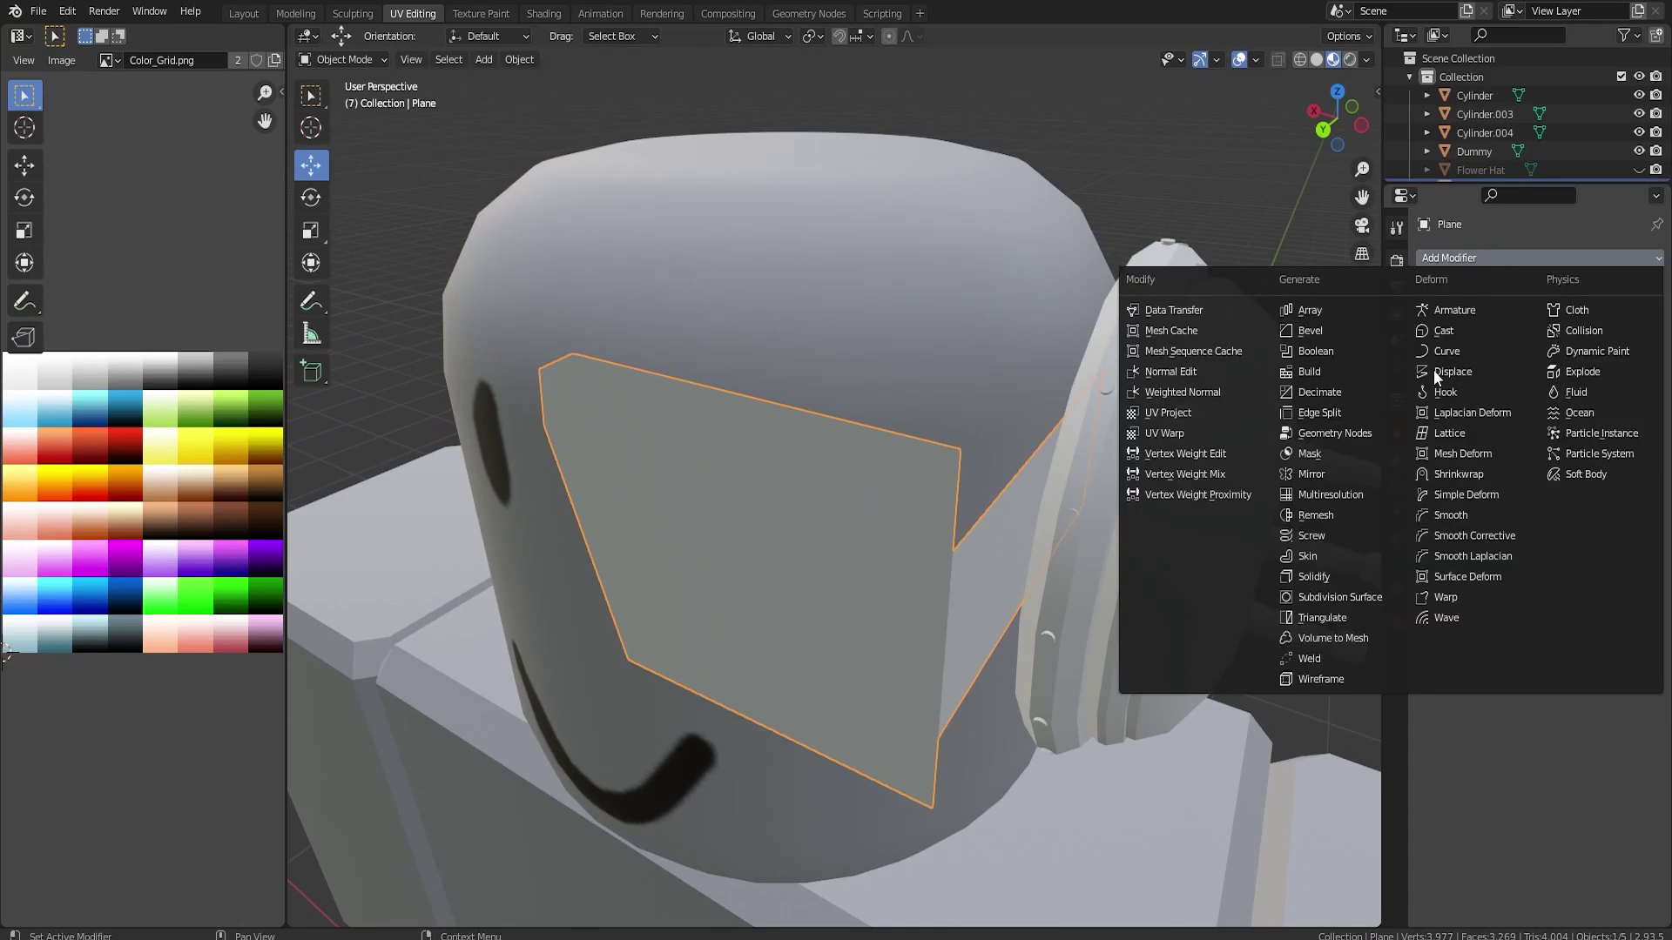
{"action": "left_click", "coordinate": [1314, 576]}
{"action": "middle_click_drag", "start_coordinate": [1076, 581], "coordinate": [1003, 545]}
Duplicate the Solidify modifier, delete one of the two copies, and apply the remaining one to the visor.
{"action": "left_click", "coordinate": [1617, 290]}
{"action": "left_click", "coordinate": [1547, 329]}
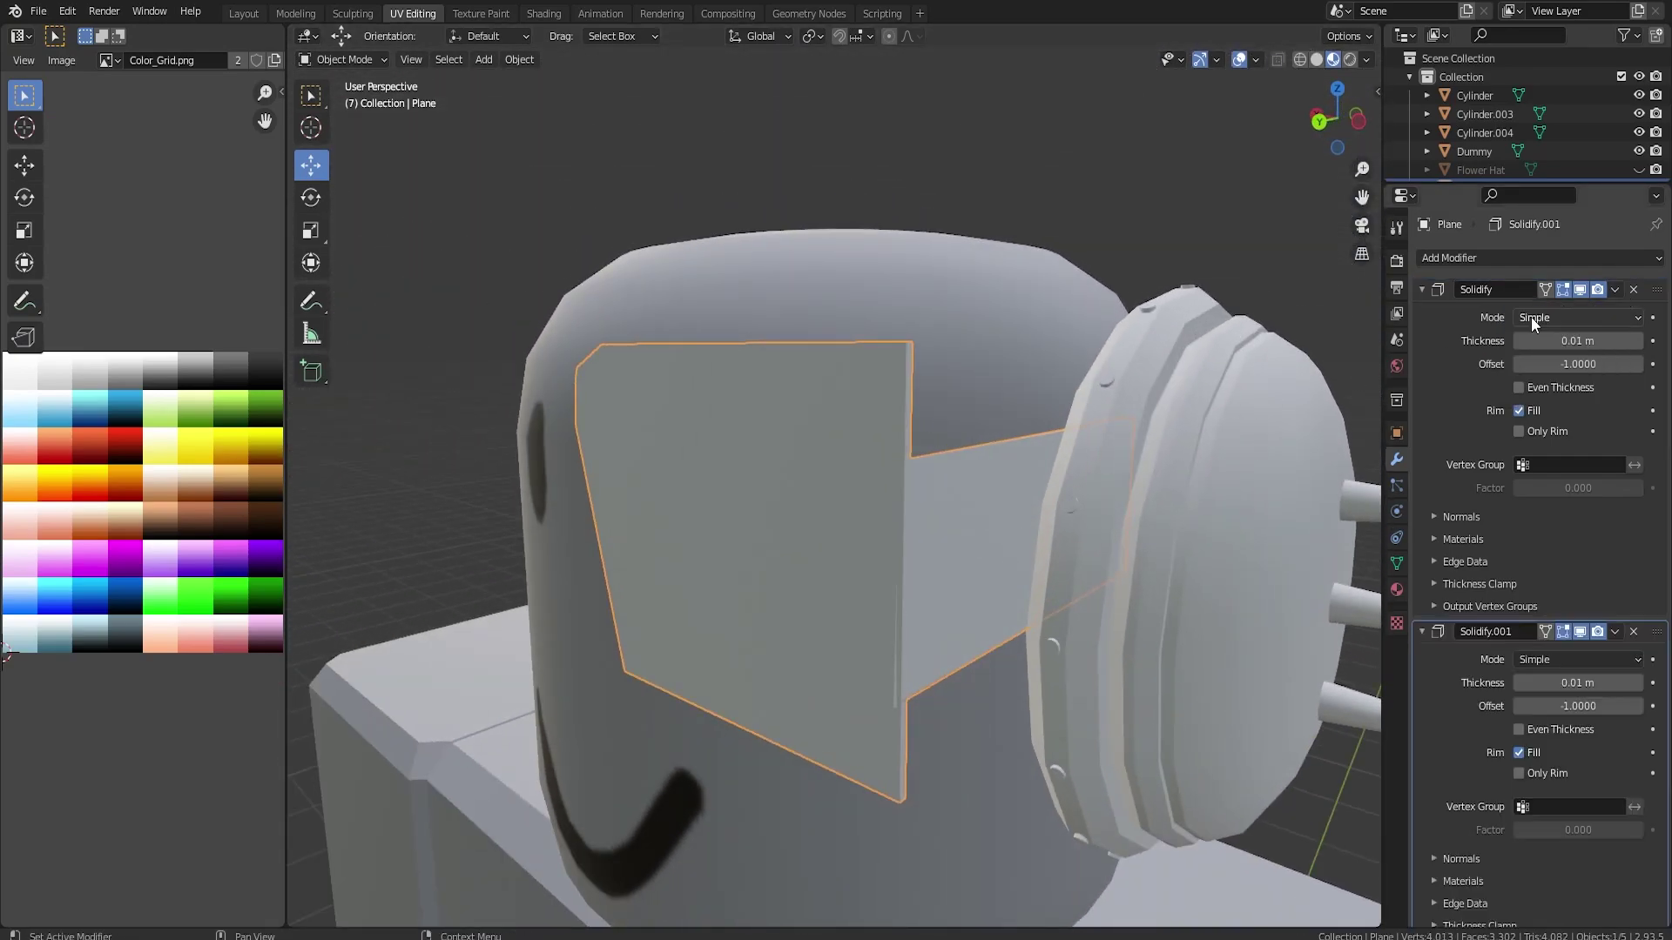
{"action": "left_click", "coordinate": [1634, 290]}
{"action": "left_click", "coordinate": [1615, 290]}
{"action": "left_click", "coordinate": [1537, 311]}
Bevel the fold edge between the visor and the strap about 0.015 m with two segments in Edit Mode.
{"action": "key", "text": "Tab"}
{"action": "middle_click_drag", "start_coordinate": [903, 398], "coordinate": [859, 522]}
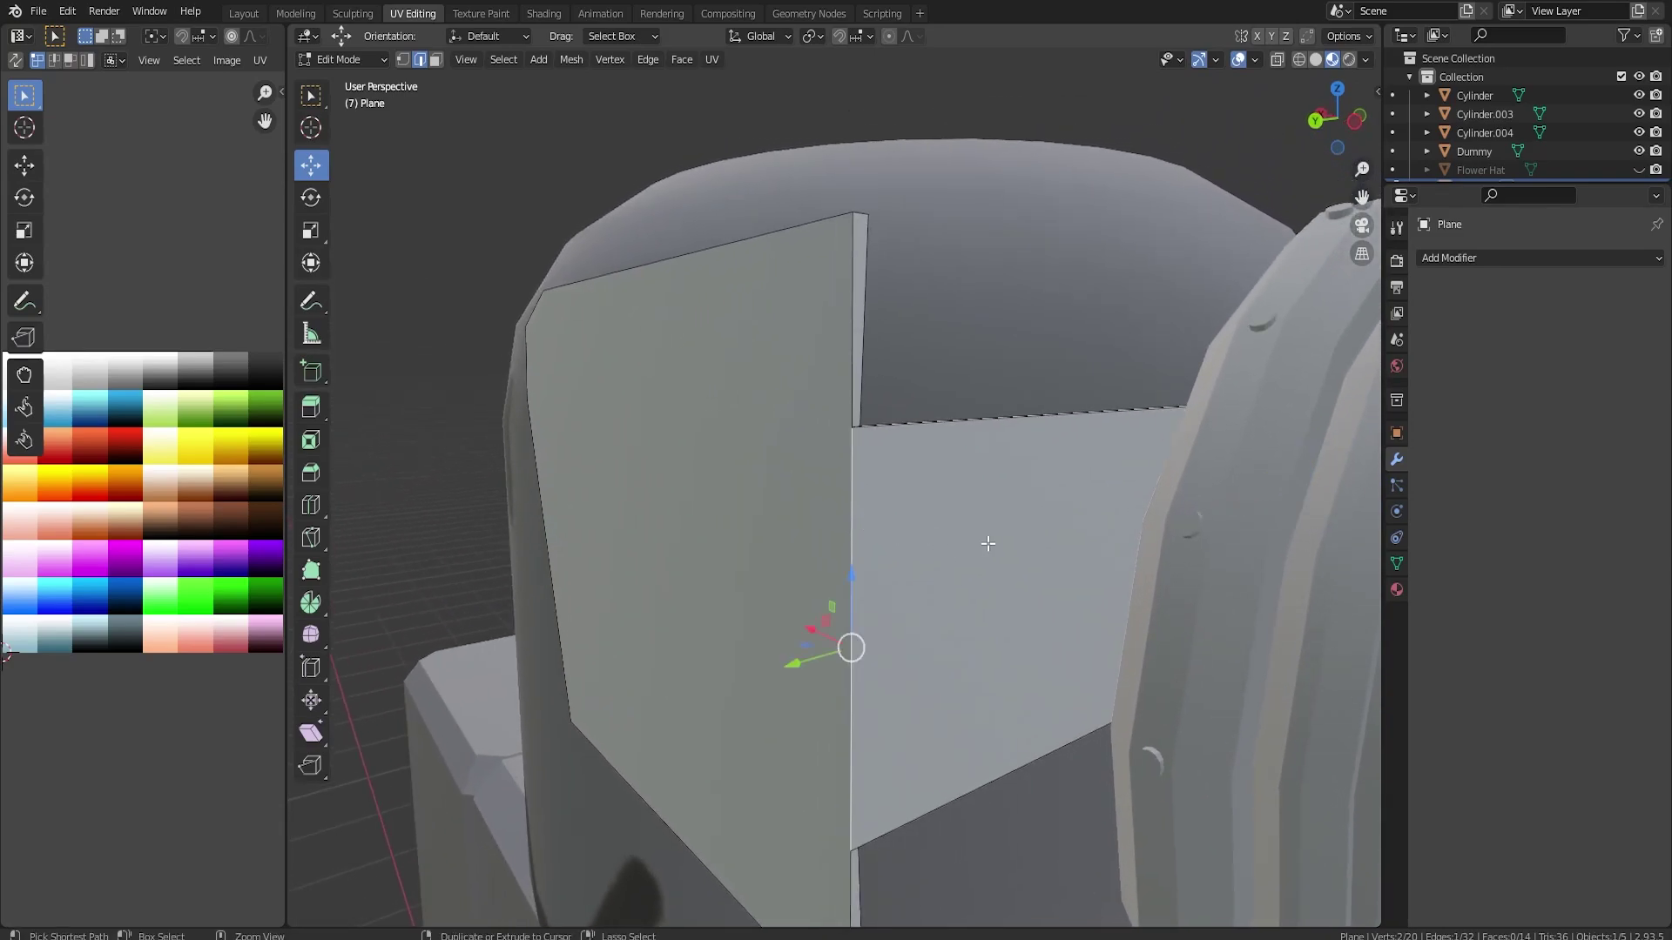
{"action": "key", "text": "ctrl+b"}
{"action": "left_click", "coordinate": [1050, 551]}
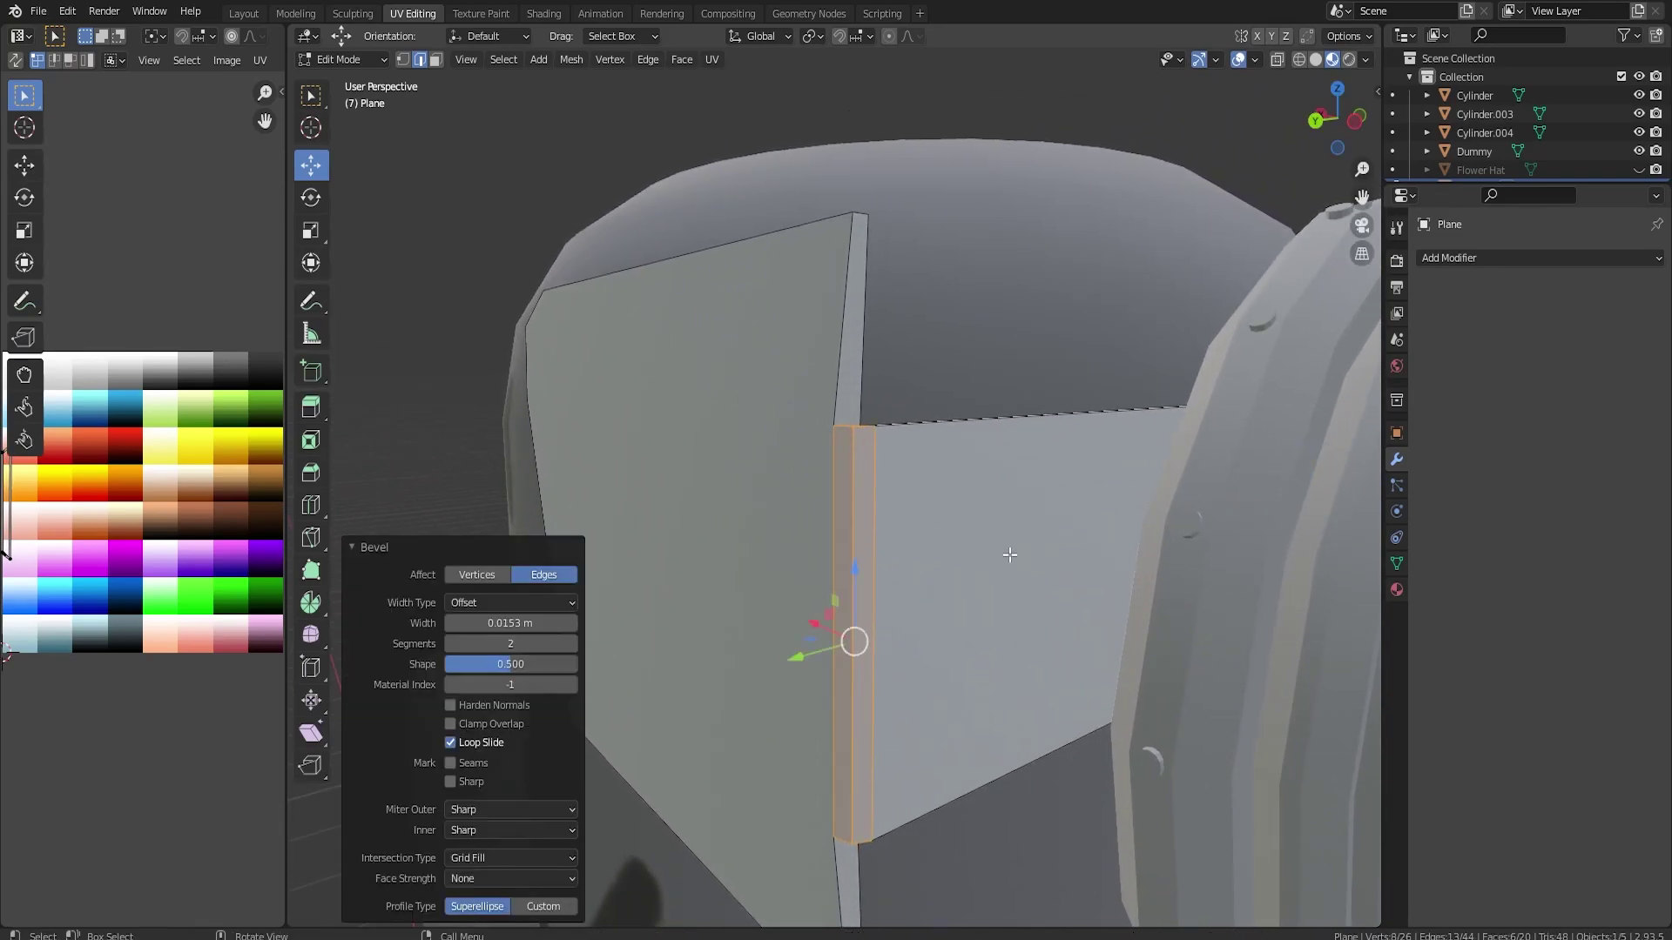
{"action": "middle_click_drag", "start_coordinate": [1008, 553], "coordinate": [1083, 555]}
{"action": "middle_click_drag", "start_coordinate": [1053, 420], "coordinate": [1032, 425]}
Select the visor's upper and lower outer corner edges and move them inward along X to slant its side near the strap.
{"action": "left_click", "coordinate": [403, 59]}
{"action": "left_click", "coordinate": [422, 59]}
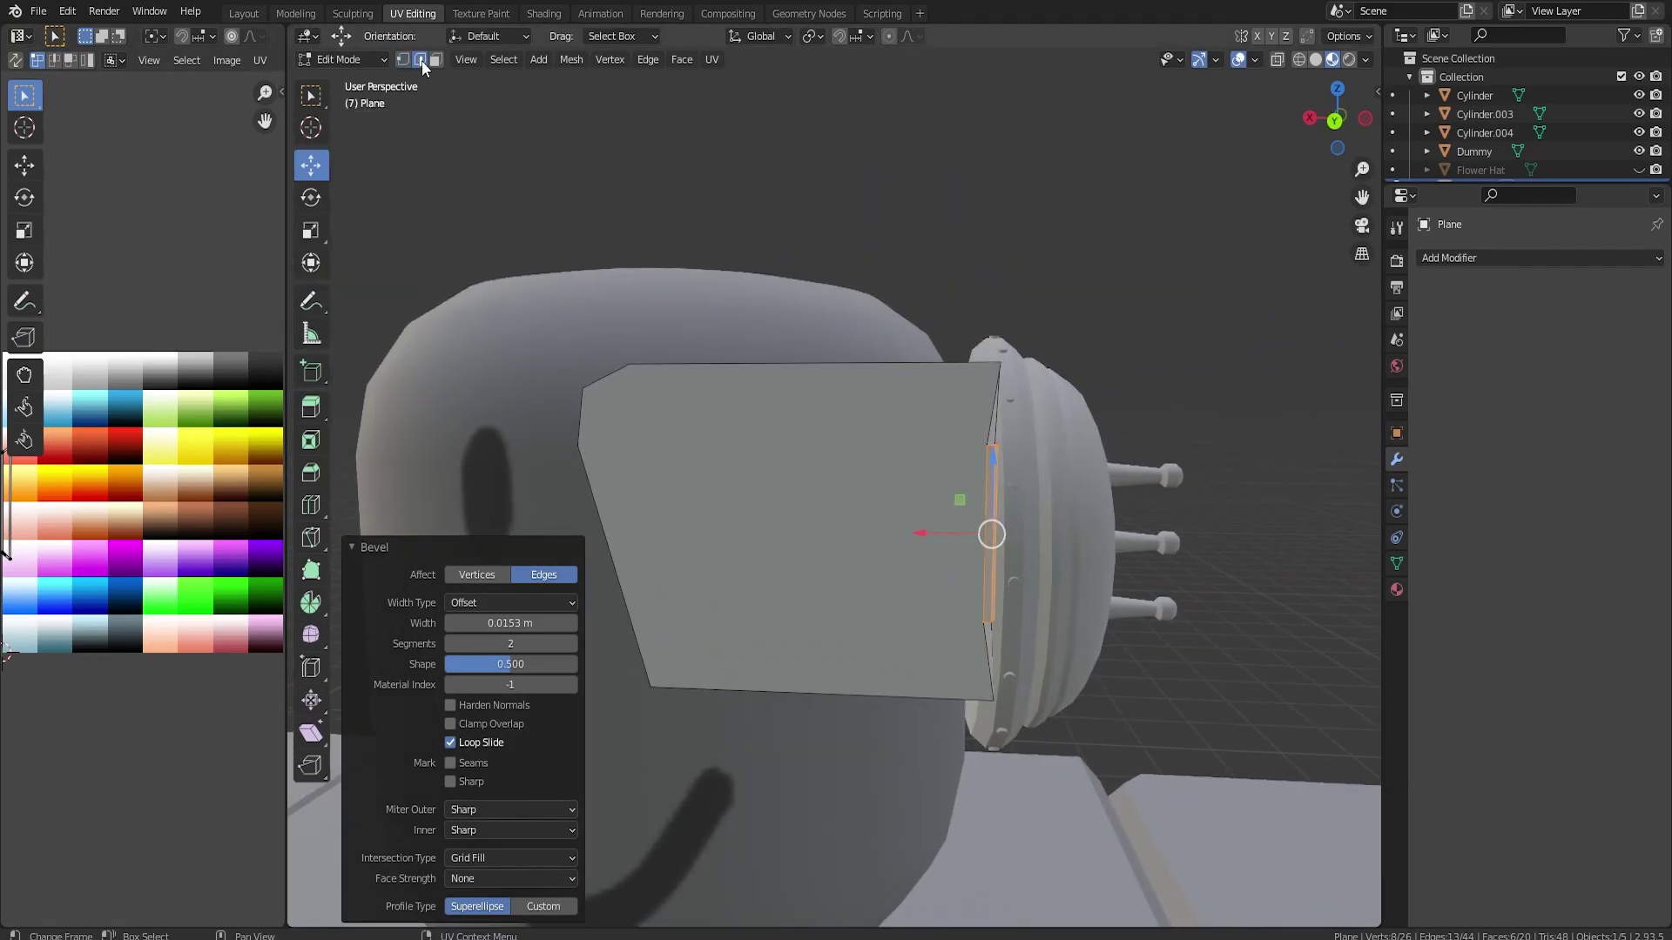
{"action": "middle_click_drag", "start_coordinate": [836, 453], "coordinate": [881, 453]}
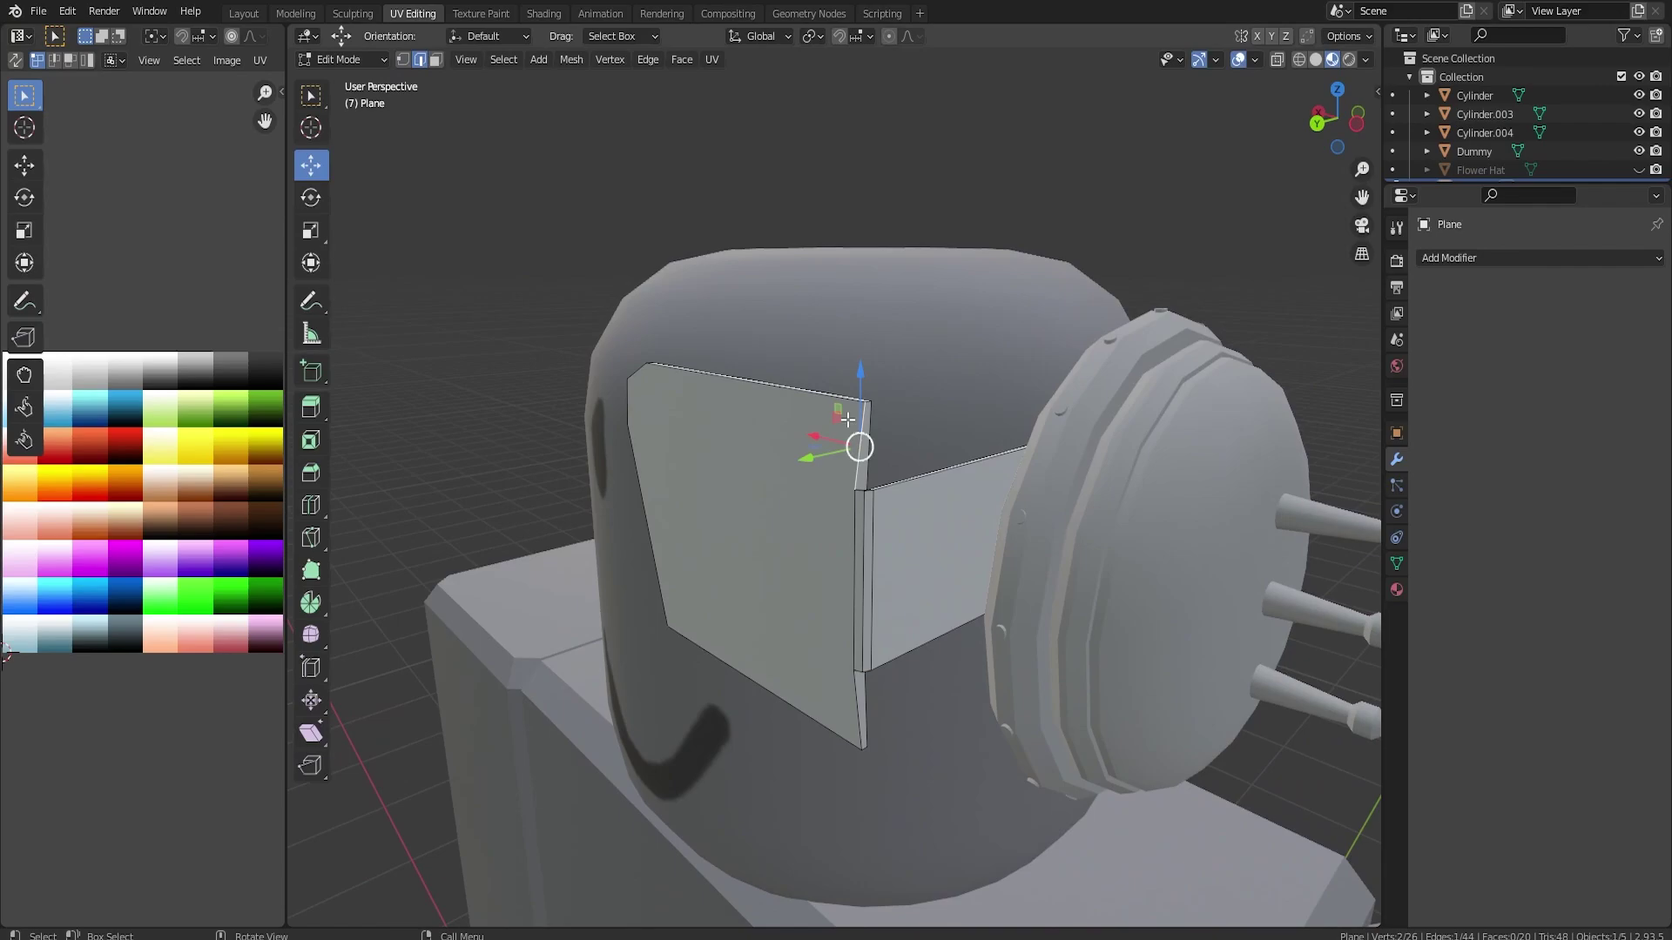
{"action": "left_click", "coordinate": [868, 400]}
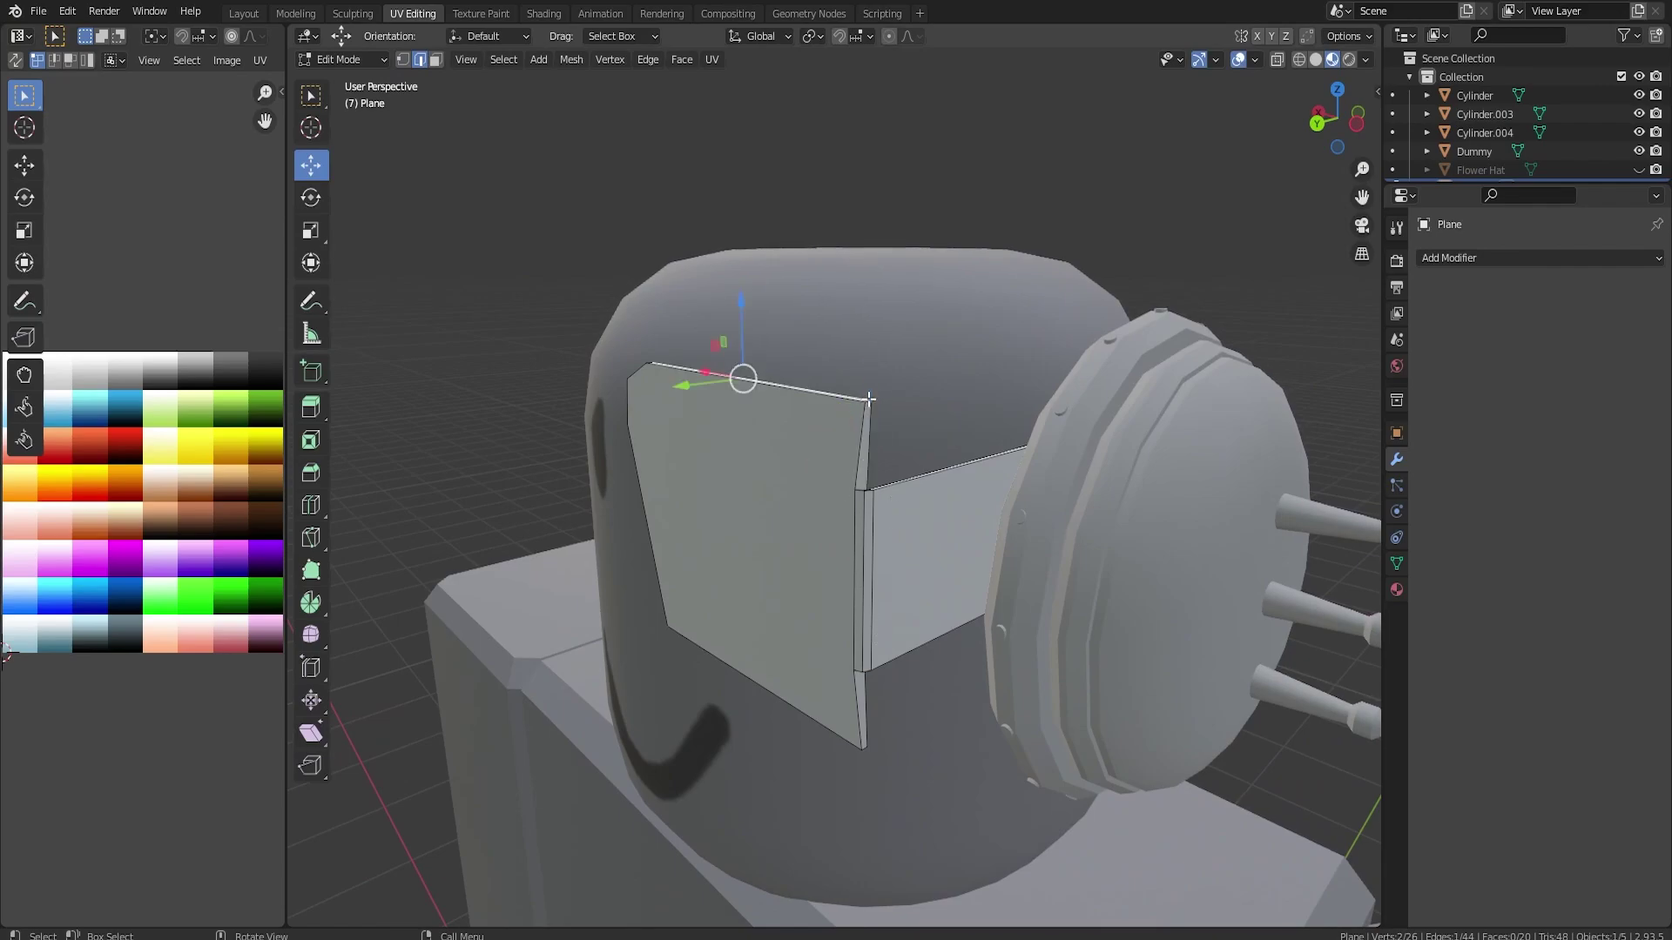
{"action": "left_click", "coordinate": [867, 403]}
{"action": "middle_click_drag", "start_coordinate": [896, 635], "coordinate": [873, 519]}
{"action": "scroll", "coordinate": [873, 519], "scroll_direction": "up", "scroll_amount": 1}
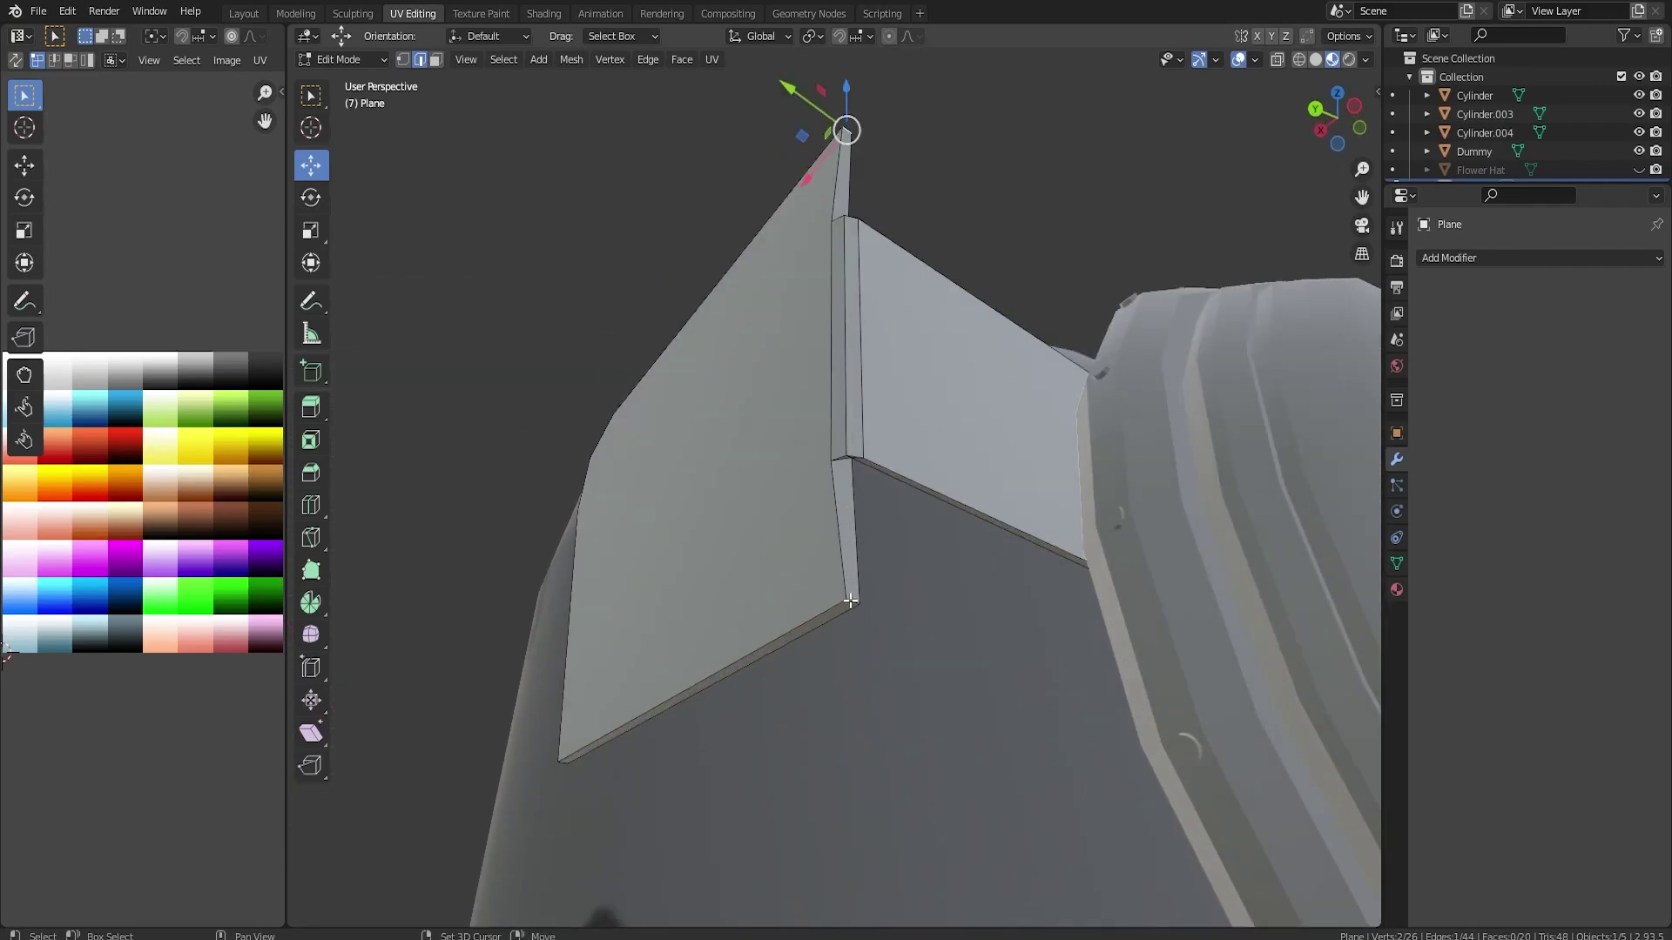
{"action": "middle_click_drag", "start_coordinate": [851, 601], "coordinate": [1116, 572]}
{"action": "key", "text": "g"}
{"action": "key", "text": "x"}
{"action": "left_click", "coordinate": [963, 480]}
{"action": "left_click", "coordinate": [624, 275]}
{"action": "scroll", "coordinate": [756, 849], "scroll_direction": "down", "scroll_amount": 1}
{"action": "scroll", "coordinate": [784, 801], "scroll_direction": "up", "scroll_amount": 1}
Return to Object Mode, shade the visor smooth, and enable Auto Smooth at 30°.
{"action": "key", "text": "Tab"}
{"action": "scroll", "coordinate": [984, 602], "scroll_direction": "down", "scroll_amount": 2}
{"action": "right_click", "coordinate": [890, 545]}
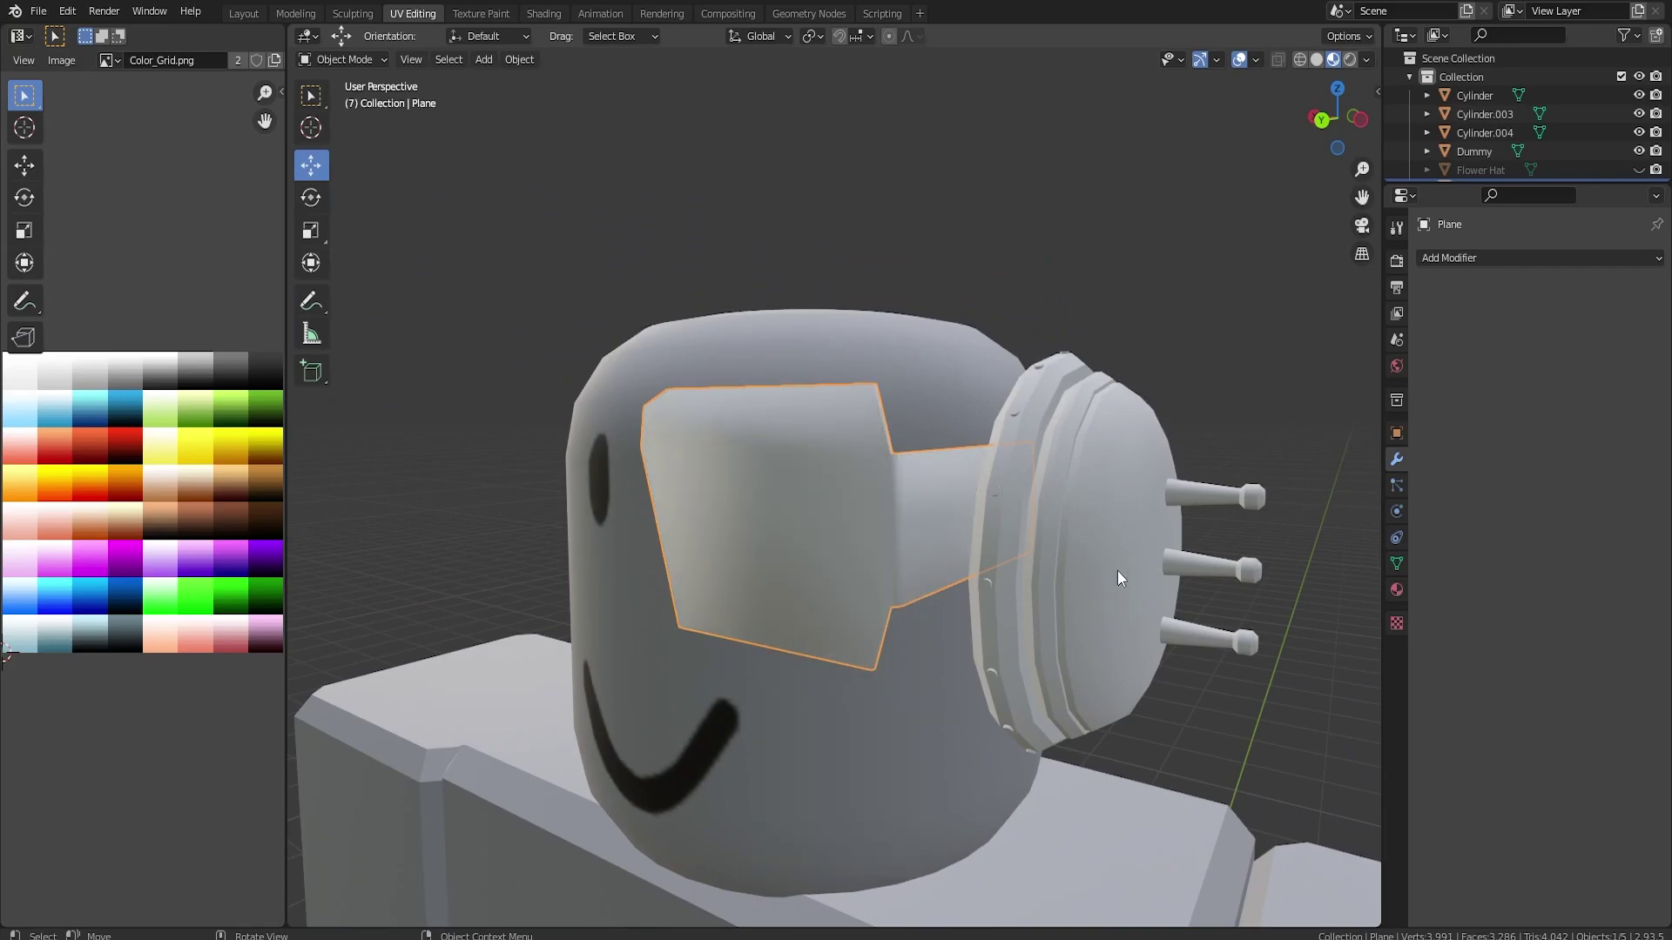
{"action": "left_click", "coordinate": [1397, 563]}
{"action": "left_click", "coordinate": [1517, 604]}
{"action": "mouse_move", "coordinate": [886, 504]}
{"action": "middle_mouse_down"}
{"action": "mouse_move", "coordinate": [1088, 270]}
{"action": "mouse_move", "coordinate": [1161, 244]}
{"action": "mouse_move", "coordinate": [1131, 470]}
{"action": "mouse_move", "coordinate": [1031, 502]}
{"action": "mouse_move", "coordinate": [984, 543]}
{"action": "mouse_move", "coordinate": [1015, 546]}
{"action": "mouse_move", "coordinate": [967, 614]}
{"action": "mouse_move", "coordinate": [938, 580]}
{"action": "mouse_move", "coordinate": [984, 564]}
{"action": "middle_mouse_up"}
Select the dome, antennas and studs and raise them together about 0.11 m along Z.
{"action": "left_click", "coordinate": [985, 565]}
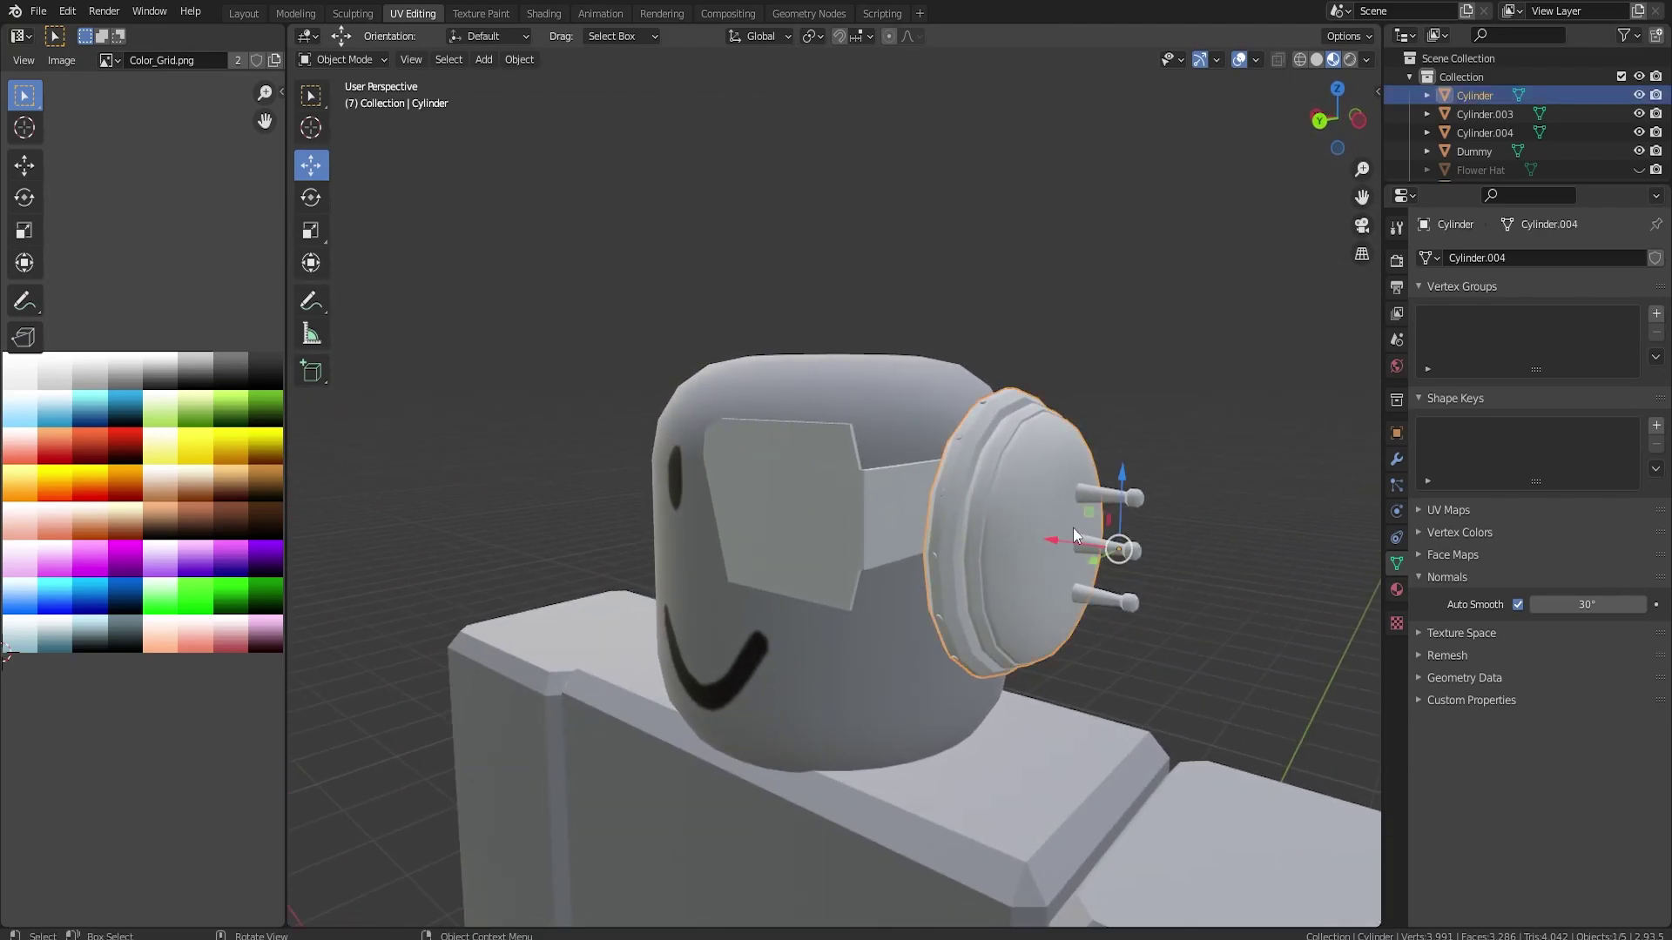
{"action": "left_click", "coordinate": [1122, 501], "text": "shift"}
{"action": "left_click", "coordinate": [960, 437], "text": "shift"}
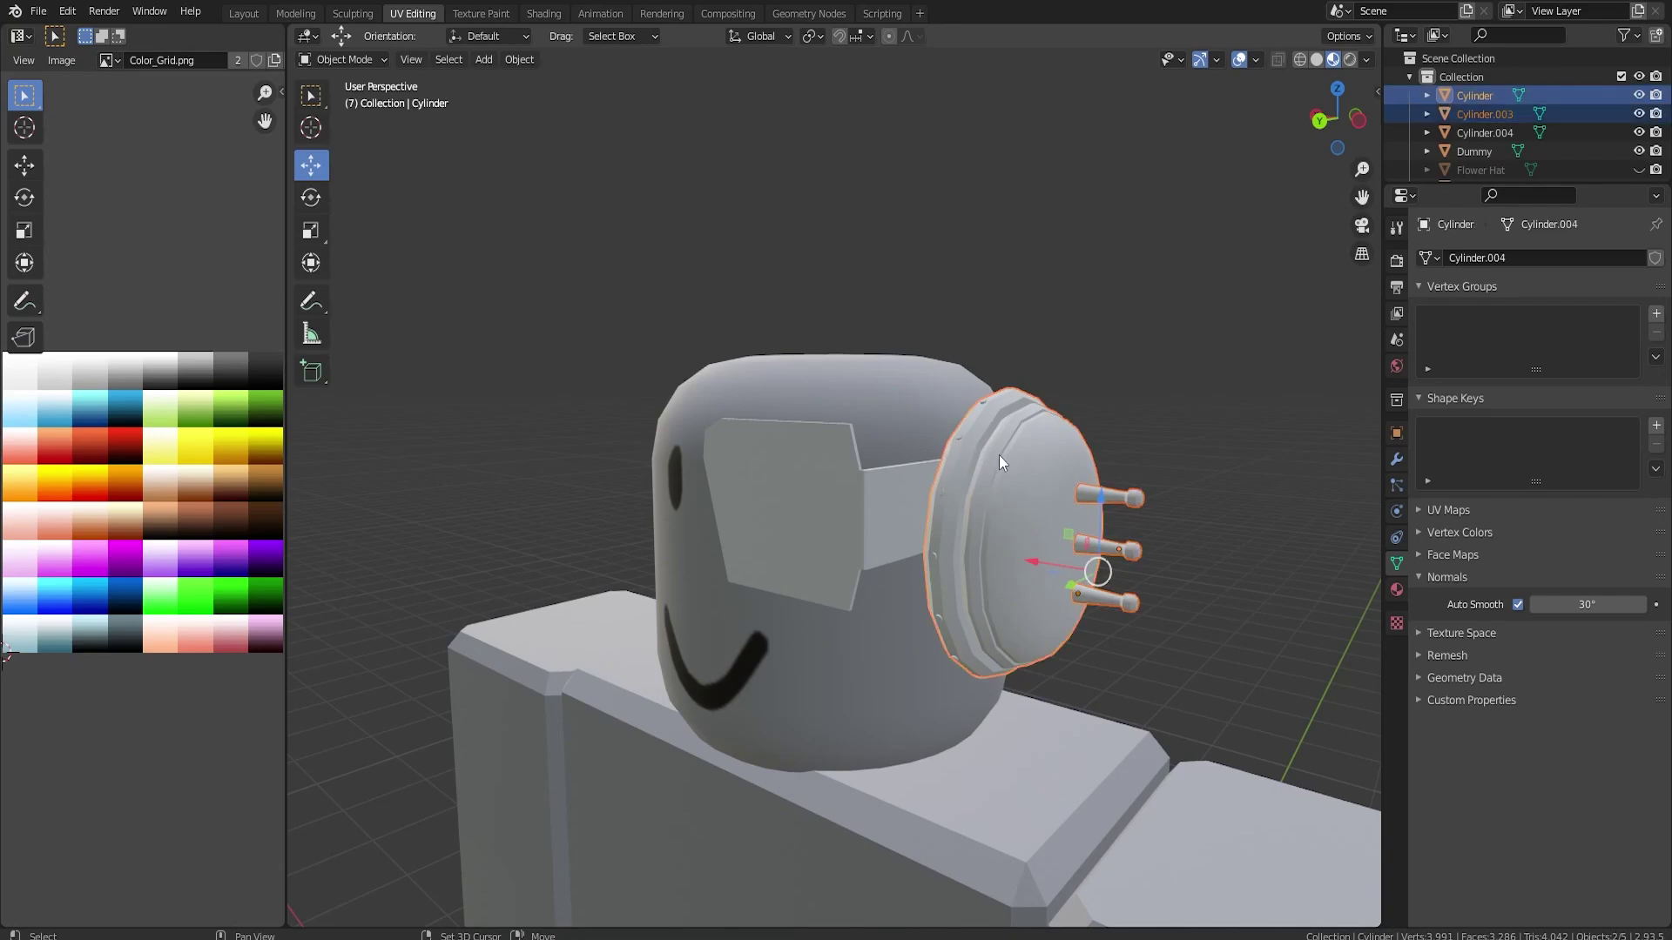
{"action": "left_click", "coordinate": [1104, 510], "text": "shift"}
{"action": "key", "text": "g"}
{"action": "key", "text": "z"}
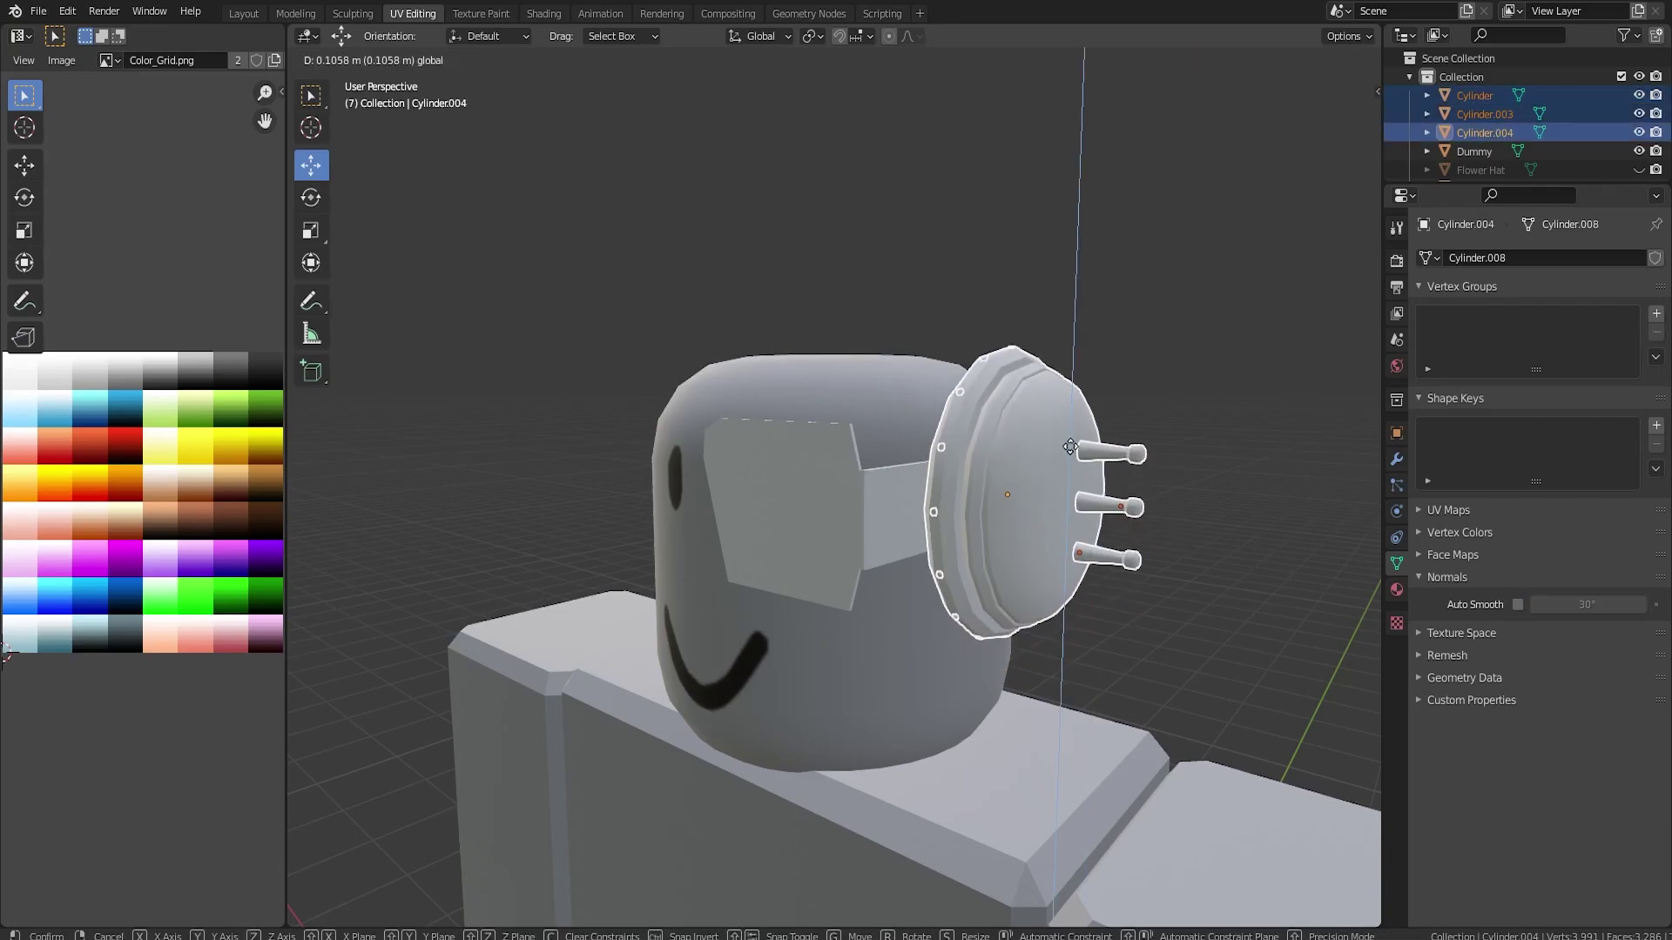
{"action": "left_click", "coordinate": [1070, 444]}
Add the visor to the selection, lower the whole accessory about 0.02 m along Z, and clear the selection.
{"action": "left_click", "coordinate": [916, 494], "text": "shift"}
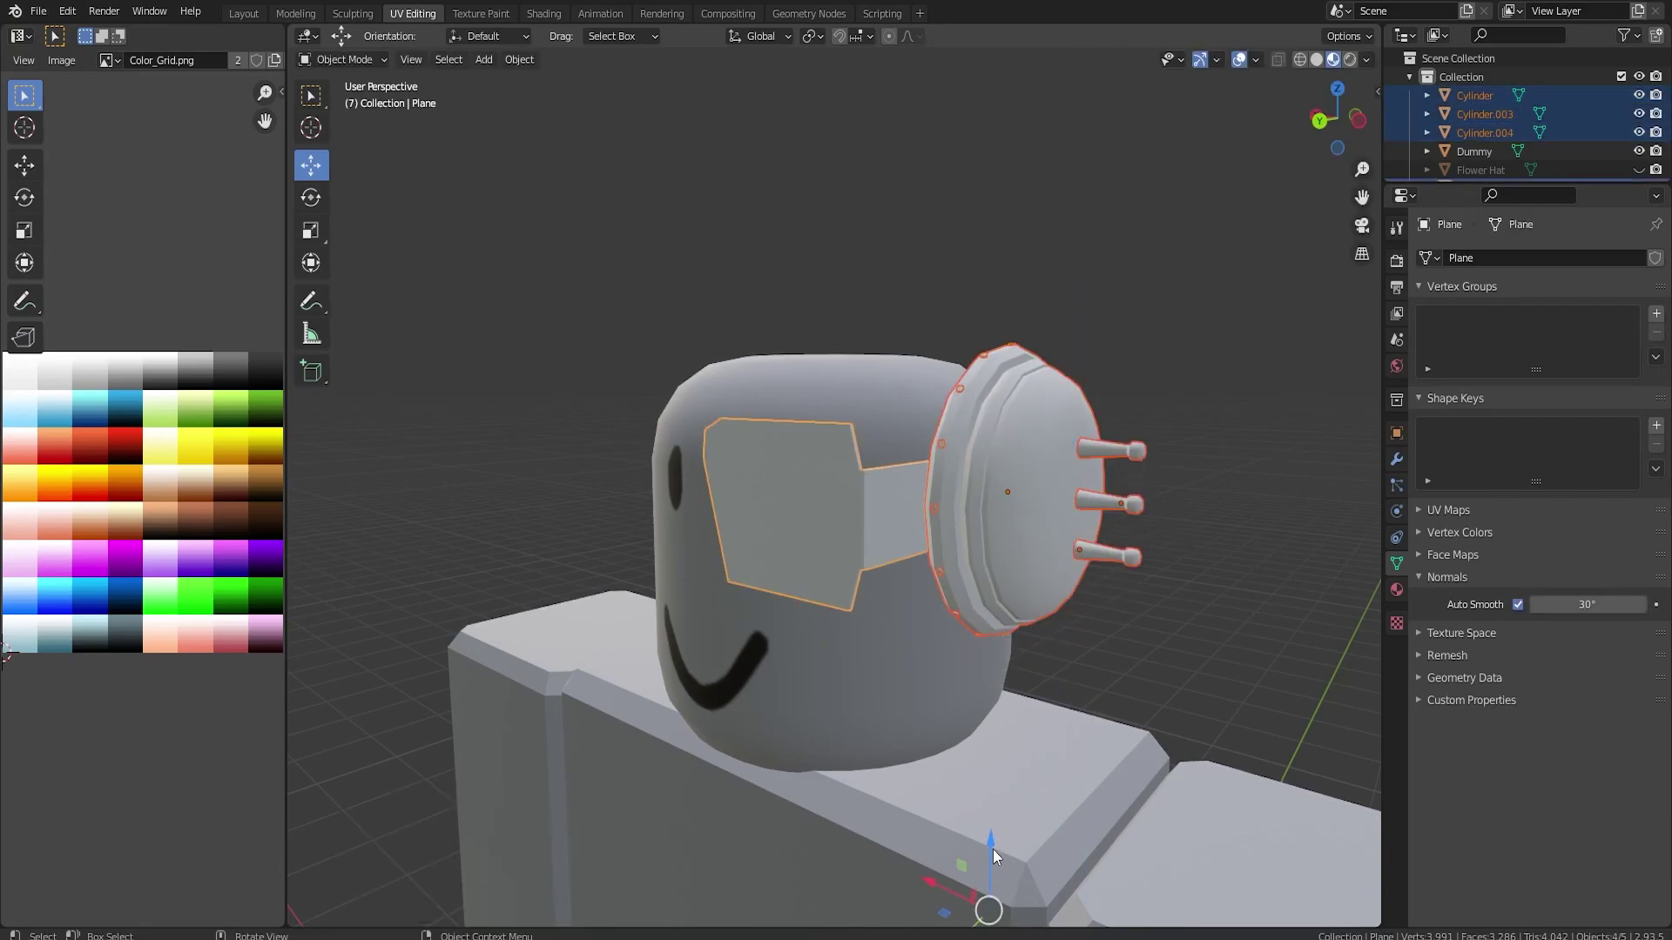
{"action": "key", "text": "g"}
{"action": "key", "text": "z"}
{"action": "left_click", "coordinate": [979, 820]}
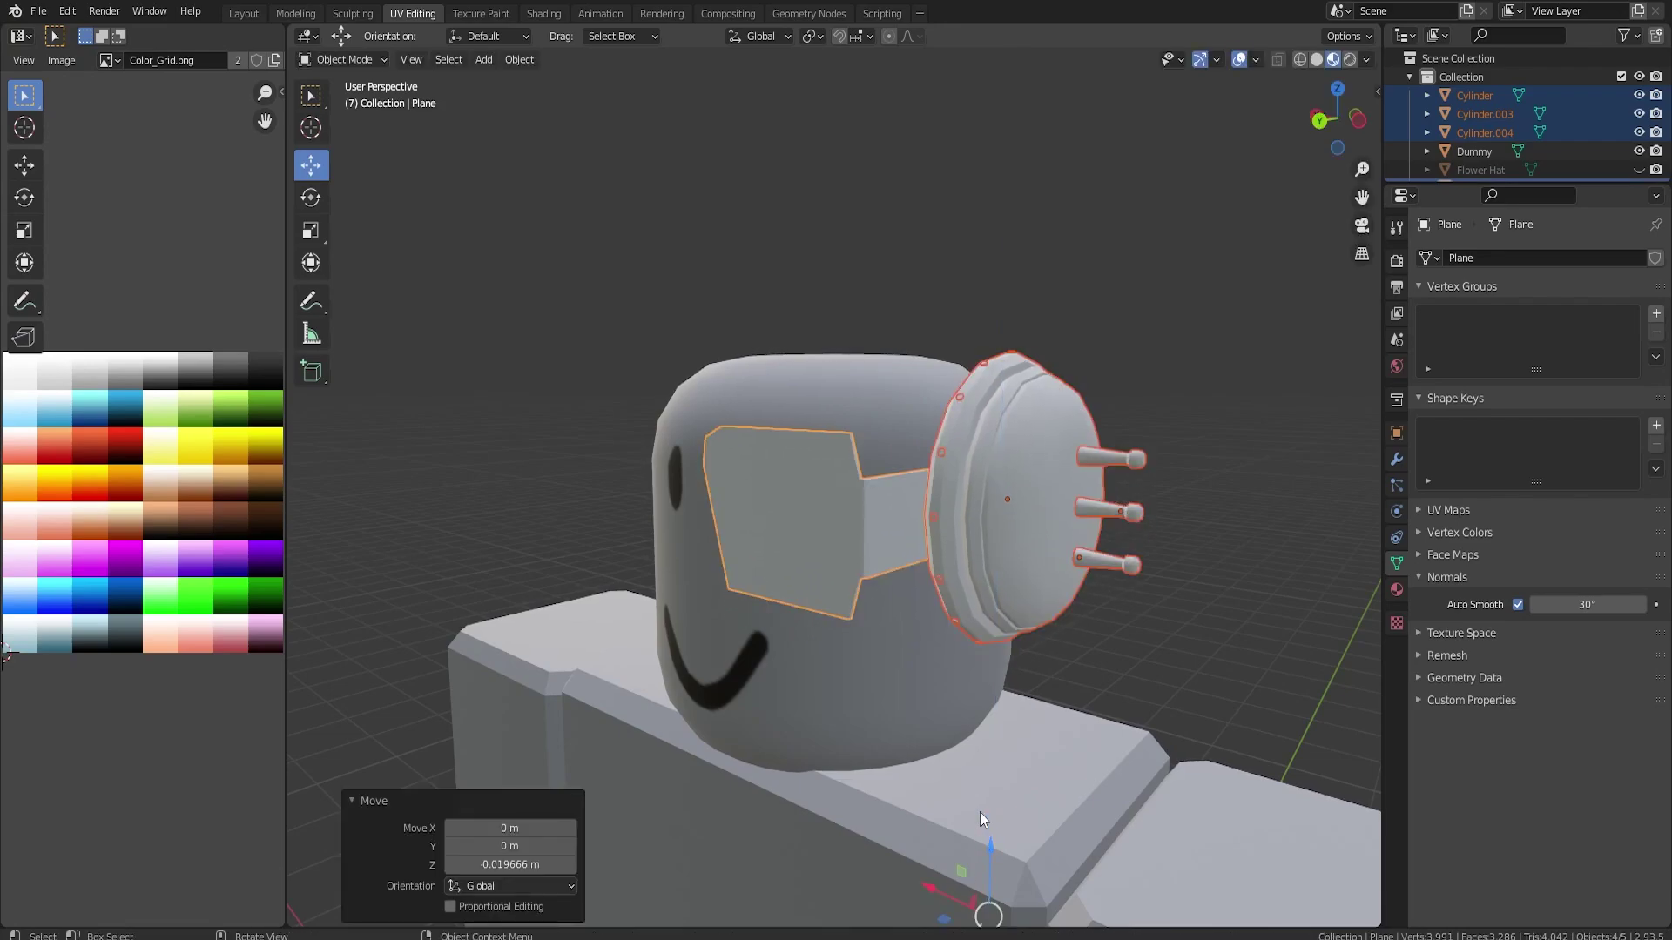
{"action": "middle_click_drag", "start_coordinate": [980, 820], "coordinate": [1035, 656]}
{"action": "middle_click_drag", "start_coordinate": [1010, 672], "coordinate": [1026, 630]}
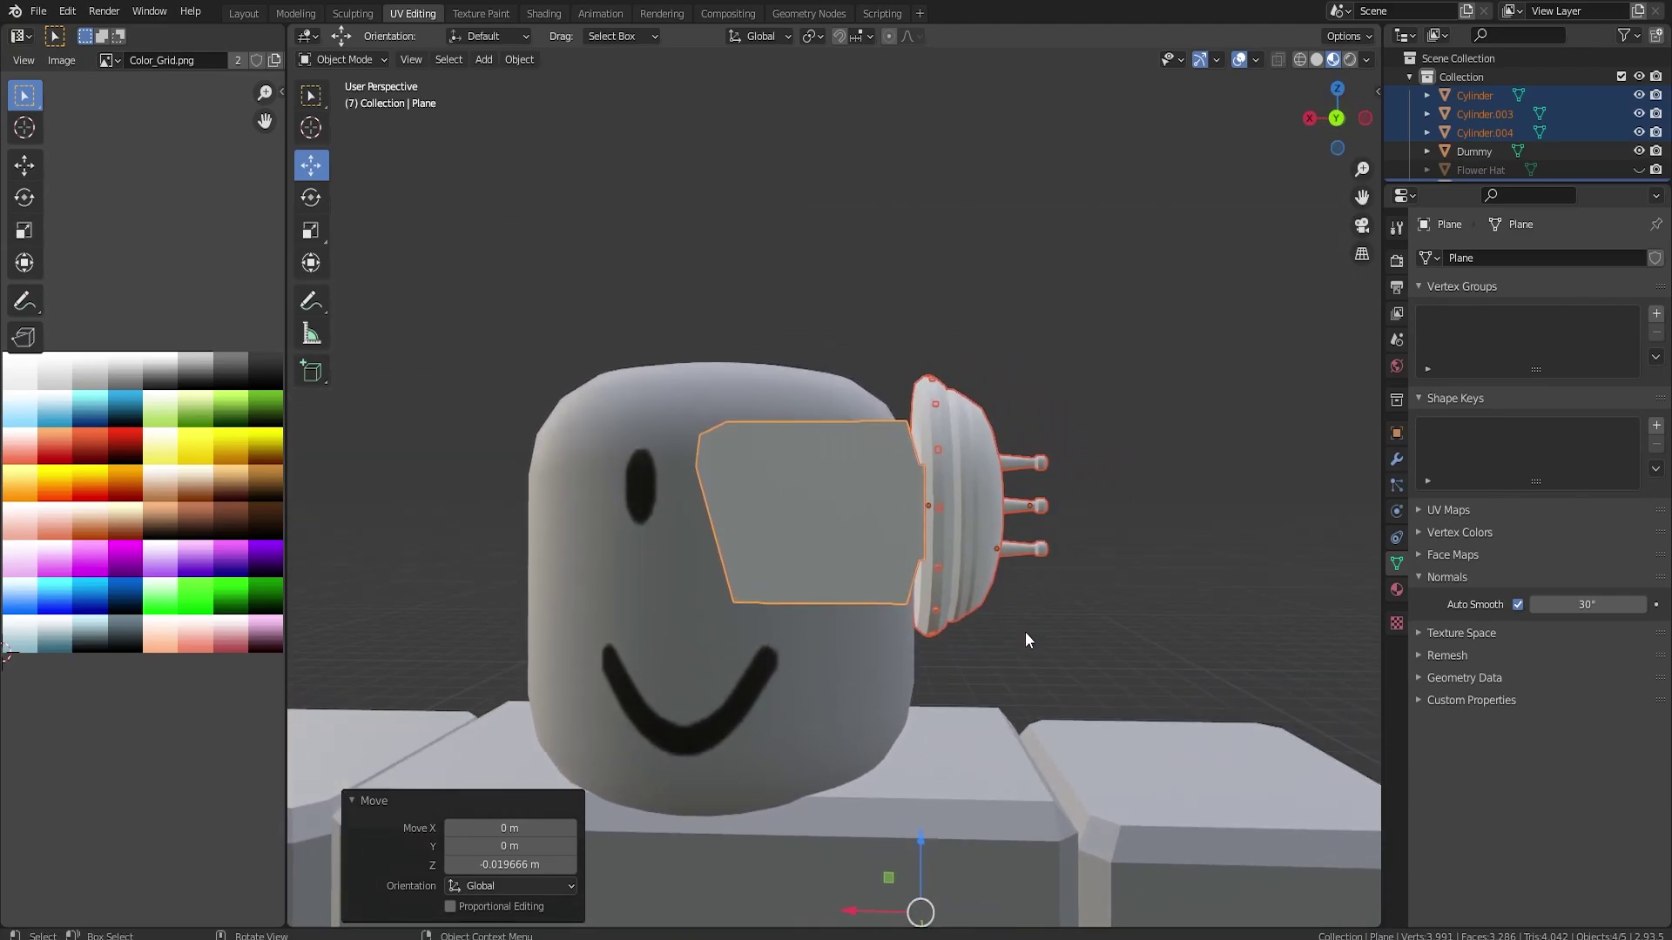
{"action": "scroll", "coordinate": [1080, 502], "scroll_direction": "down", "scroll_amount": 2}
{"action": "left_click", "coordinate": [1102, 508]}
In Edit Mode, move the visor's outer corner edges about 0.034 m along X with smooth proportional editing and adjust them along Y.
{"action": "middle_click_drag", "start_coordinate": [1102, 509], "coordinate": [1033, 689]}
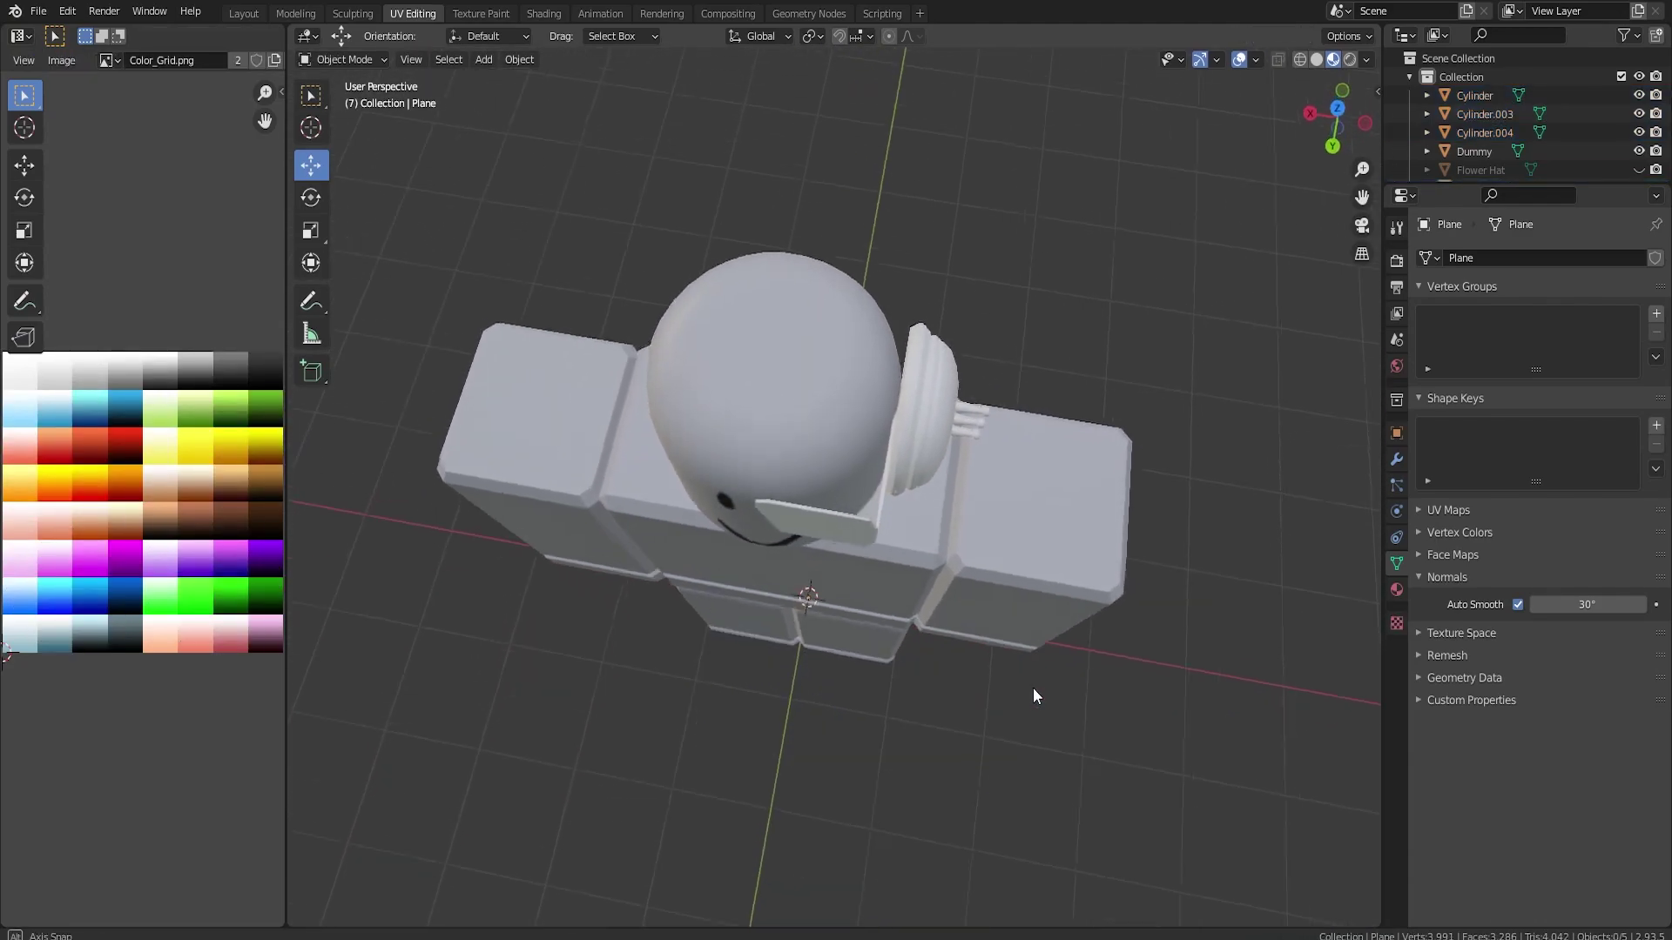
{"action": "scroll", "coordinate": [918, 641], "scroll_direction": "up", "scroll_amount": 2}
{"action": "scroll", "coordinate": [906, 627], "scroll_direction": "up", "scroll_amount": 5}
{"action": "left_click", "coordinate": [913, 608]}
{"action": "key", "text": "Tab"}
{"action": "middle_click_drag", "start_coordinate": [913, 608], "coordinate": [875, 566]}
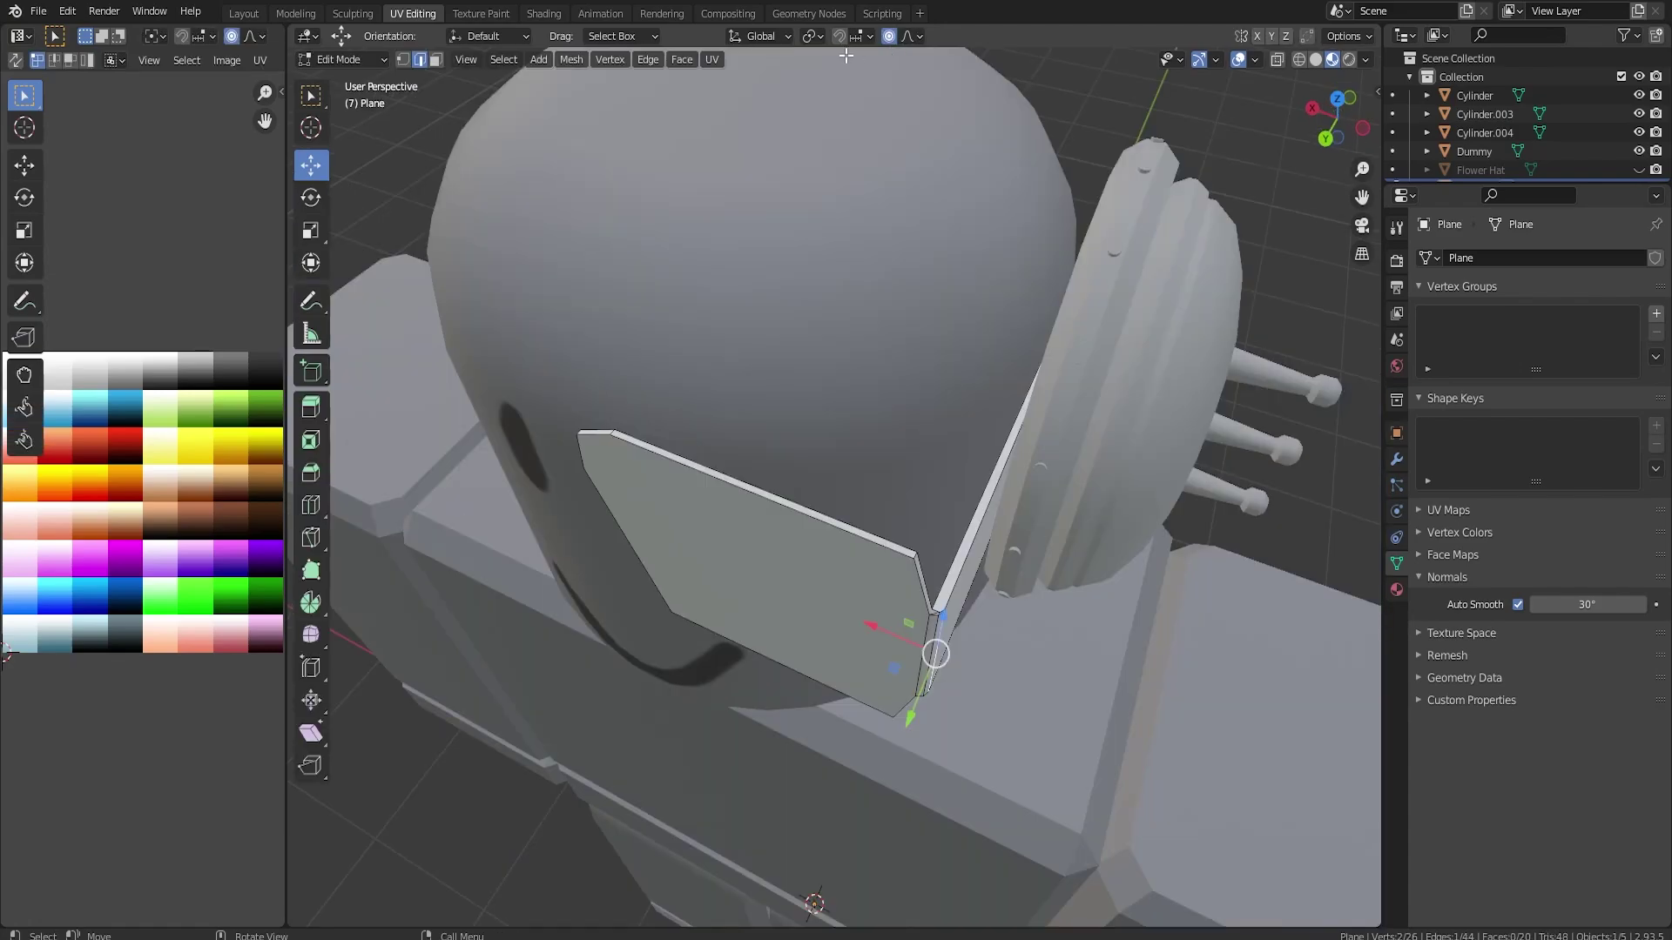
{"action": "left_click_drag", "start_coordinate": [880, 630], "coordinate": [845, 615]}
{"action": "middle_click_drag", "start_coordinate": [845, 615], "coordinate": [758, 696]}
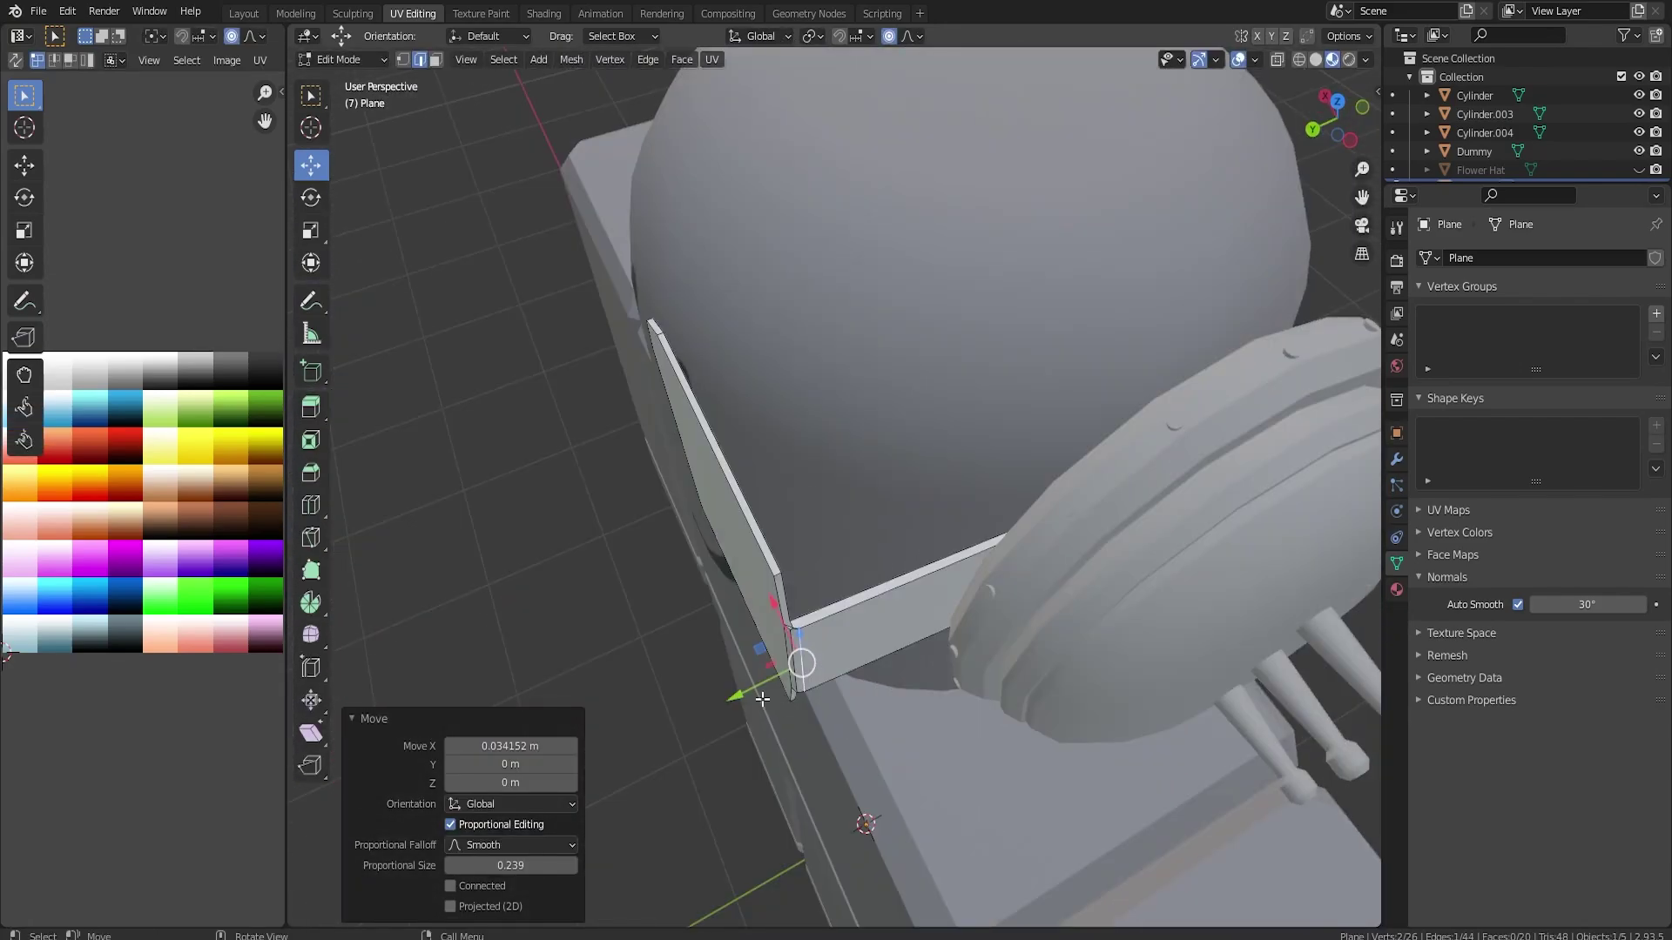
{"action": "left_click_drag", "start_coordinate": [749, 692], "coordinate": [793, 637]}
Return to Object Mode and shift the whole visor about -0.0215 m along X toward the dome.
{"action": "key", "text": "Tab"}
{"action": "middle_click_drag", "start_coordinate": [792, 637], "coordinate": [1218, 473]}
{"action": "key", "text": "Tab"}
{"action": "scroll", "coordinate": [796, 525], "scroll_direction": "down", "scroll_amount": 3}
{"action": "key", "text": "Tab"}
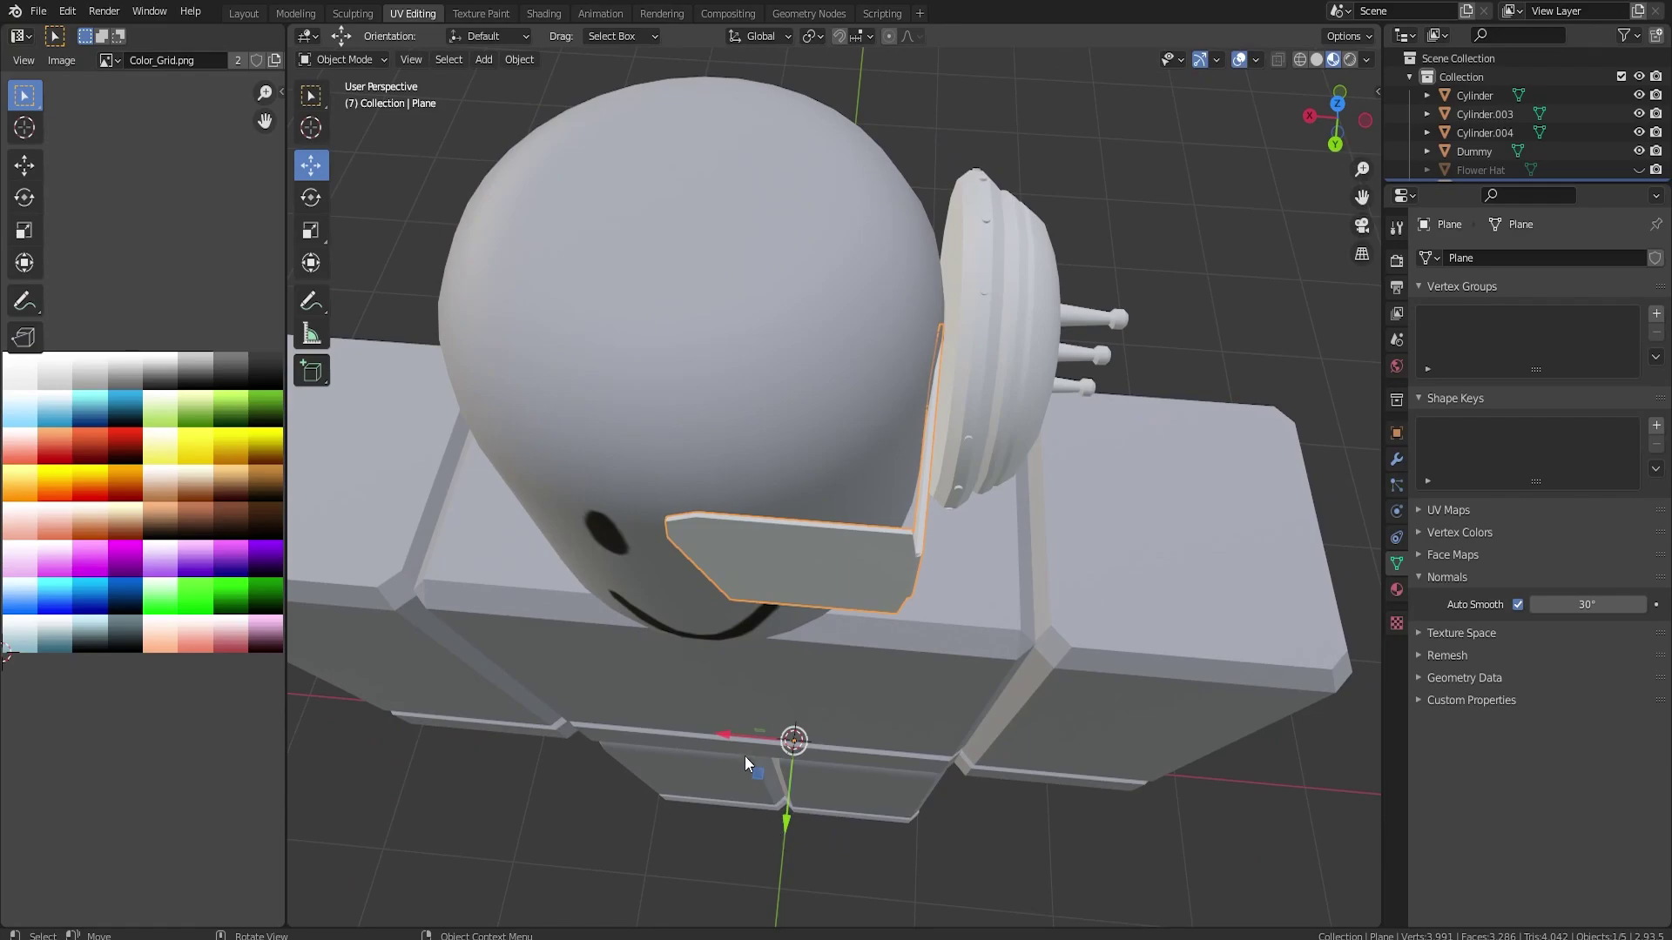
{"action": "left_click_drag", "start_coordinate": [747, 739], "coordinate": [748, 740]}
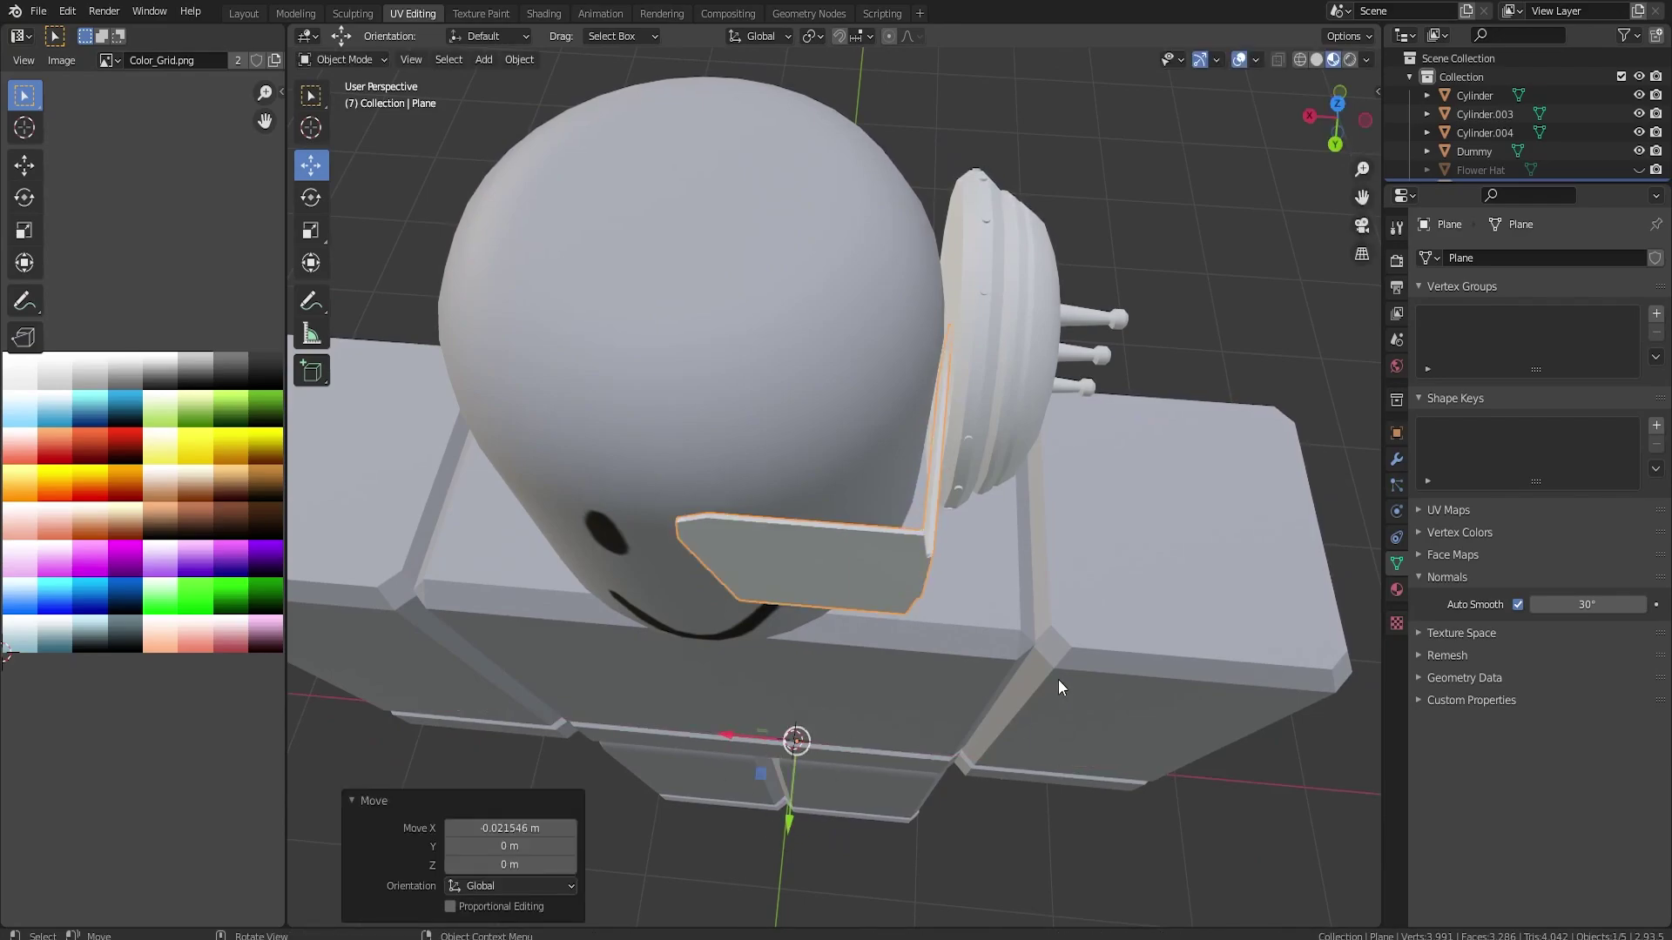
{"action": "middle_click_drag", "start_coordinate": [1058, 680], "coordinate": [938, 536]}
{"action": "key", "text": "Tab"}
{"action": "key", "text": "Tab"}
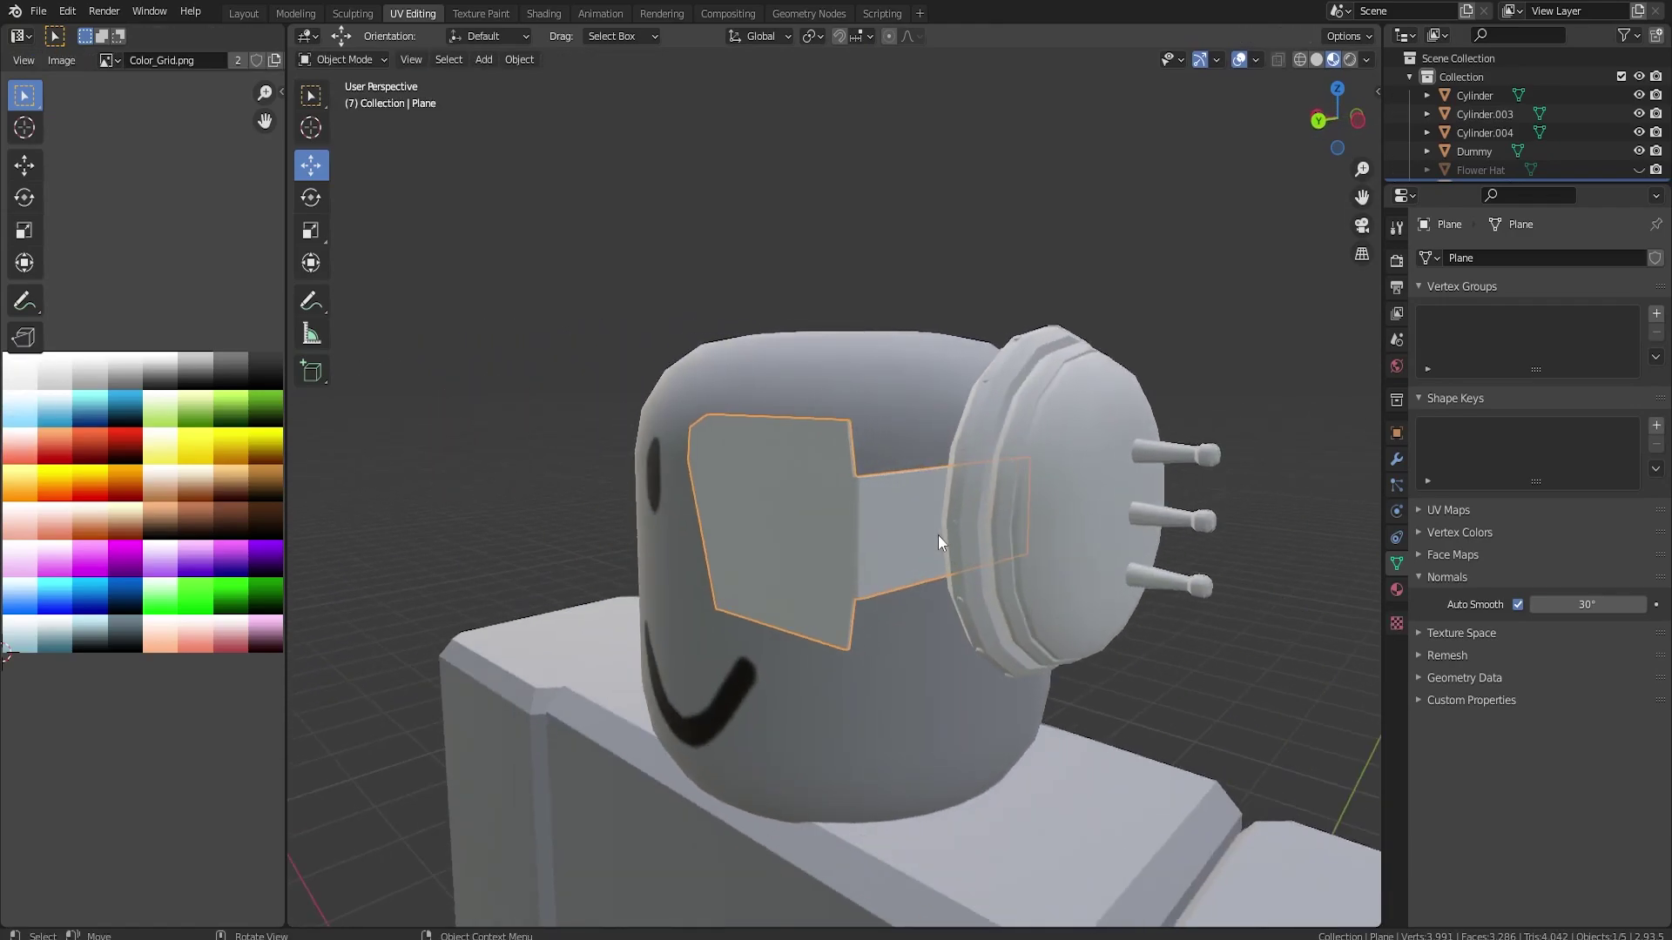
Add the dome to the visor selection in Object Mode.
{"action": "key", "text": "Tab"}
{"action": "key", "text": "Tab"}
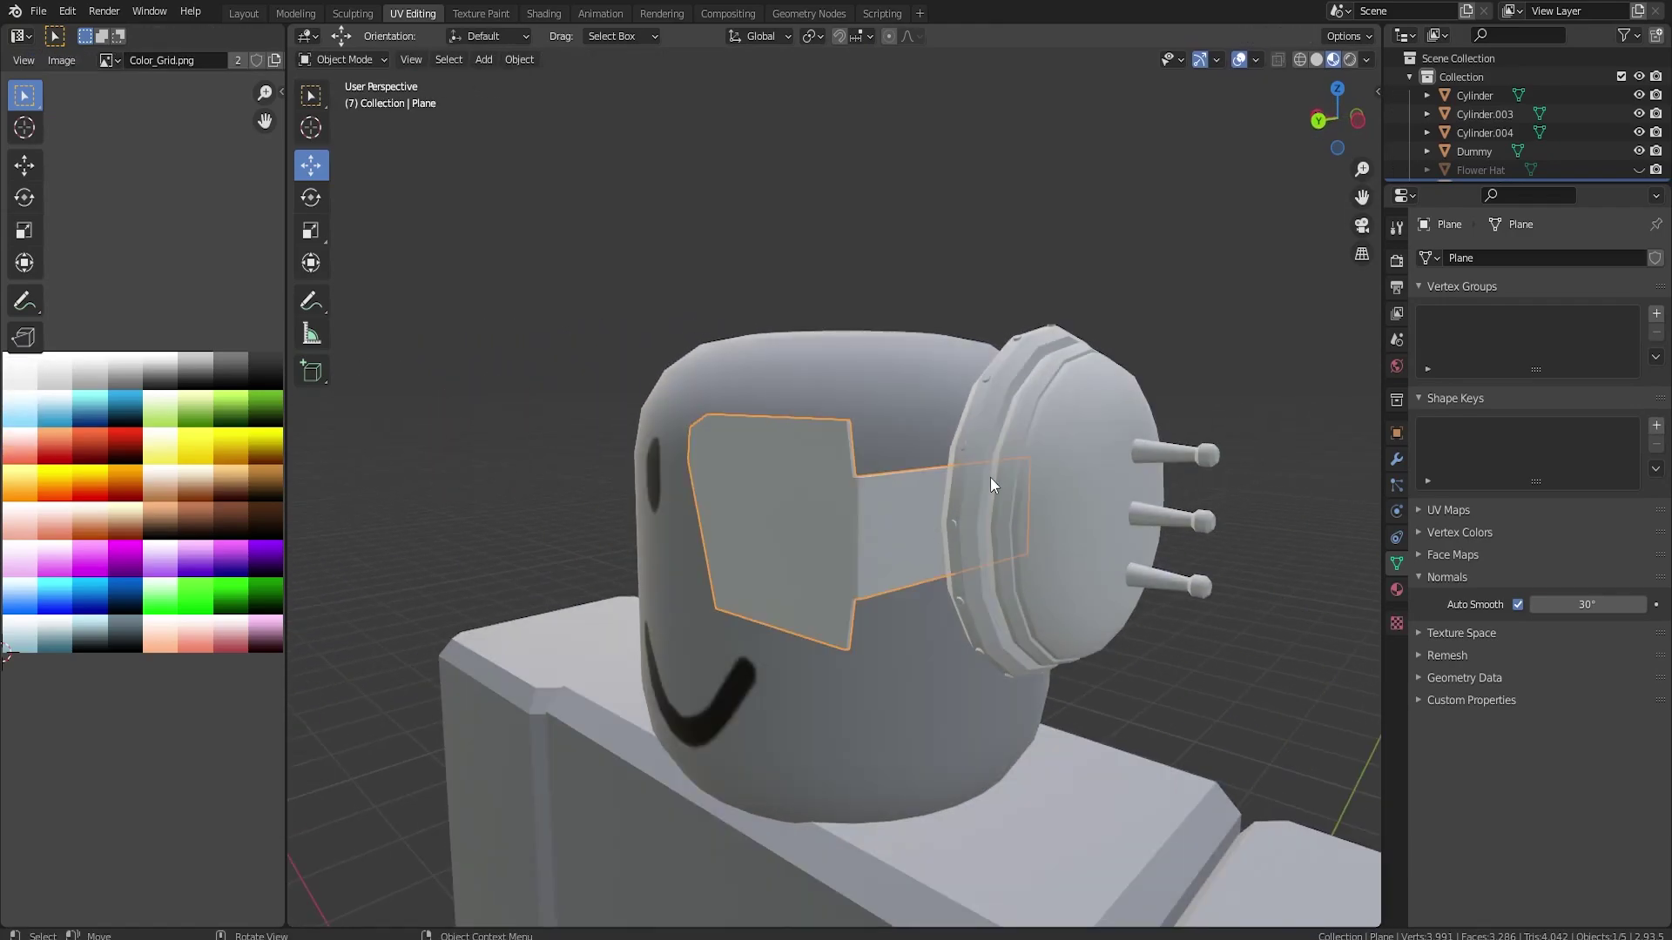
{"action": "left_click", "coordinate": [964, 447], "text": "shift"}
{"action": "left_click", "coordinate": [968, 445], "text": "shift"}
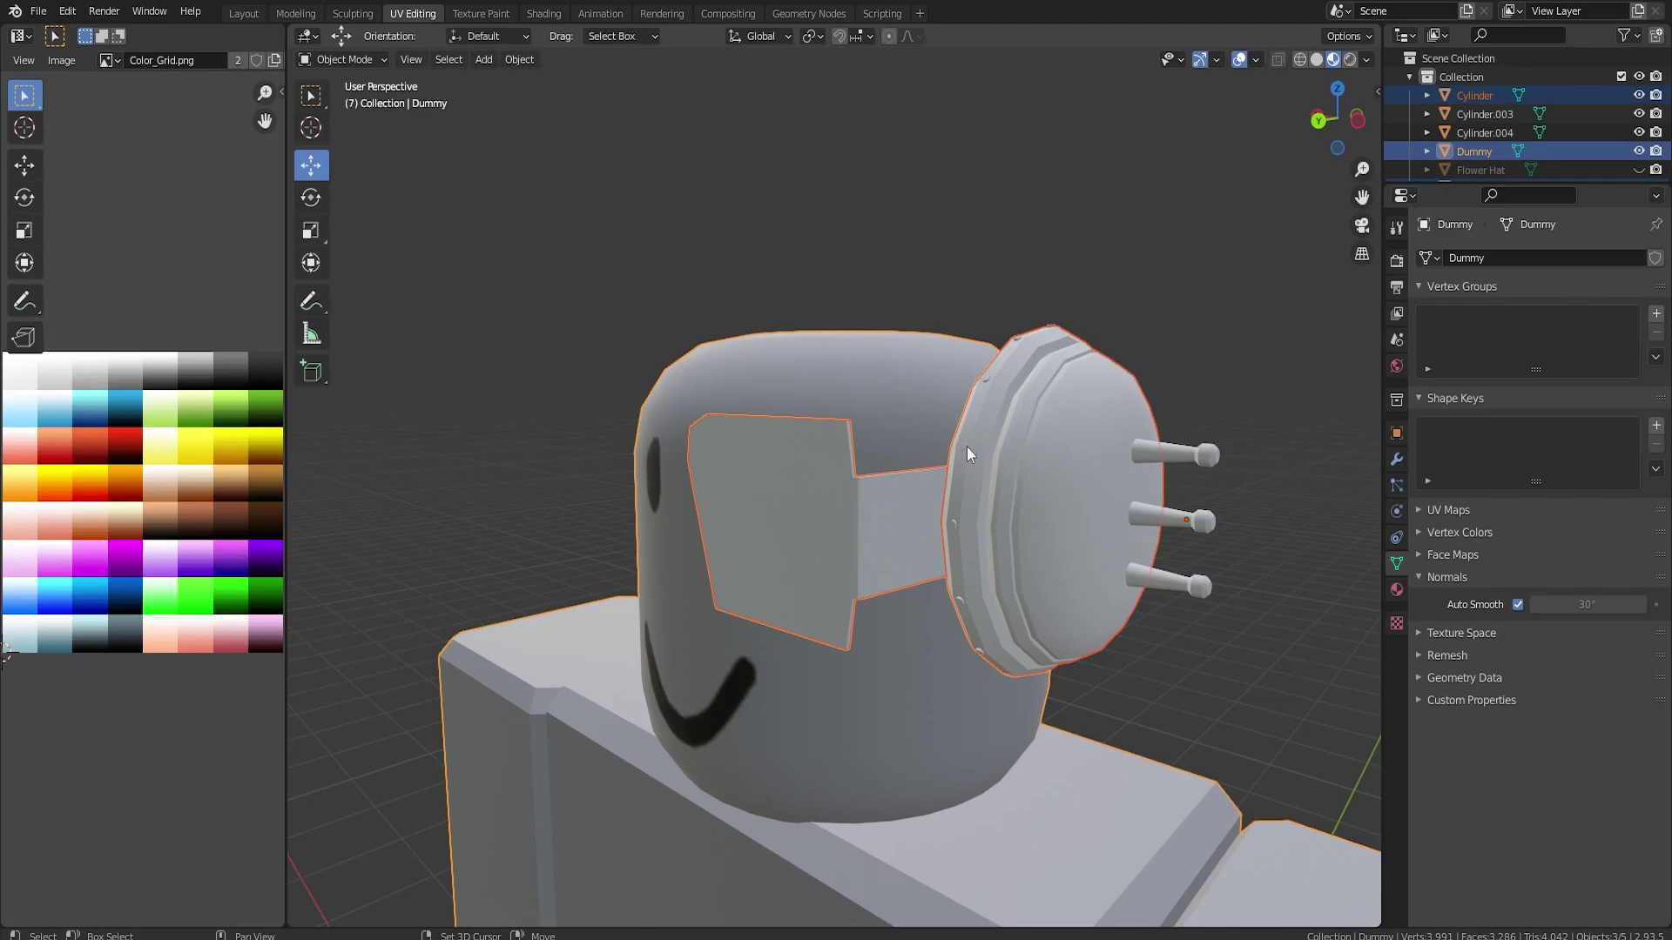
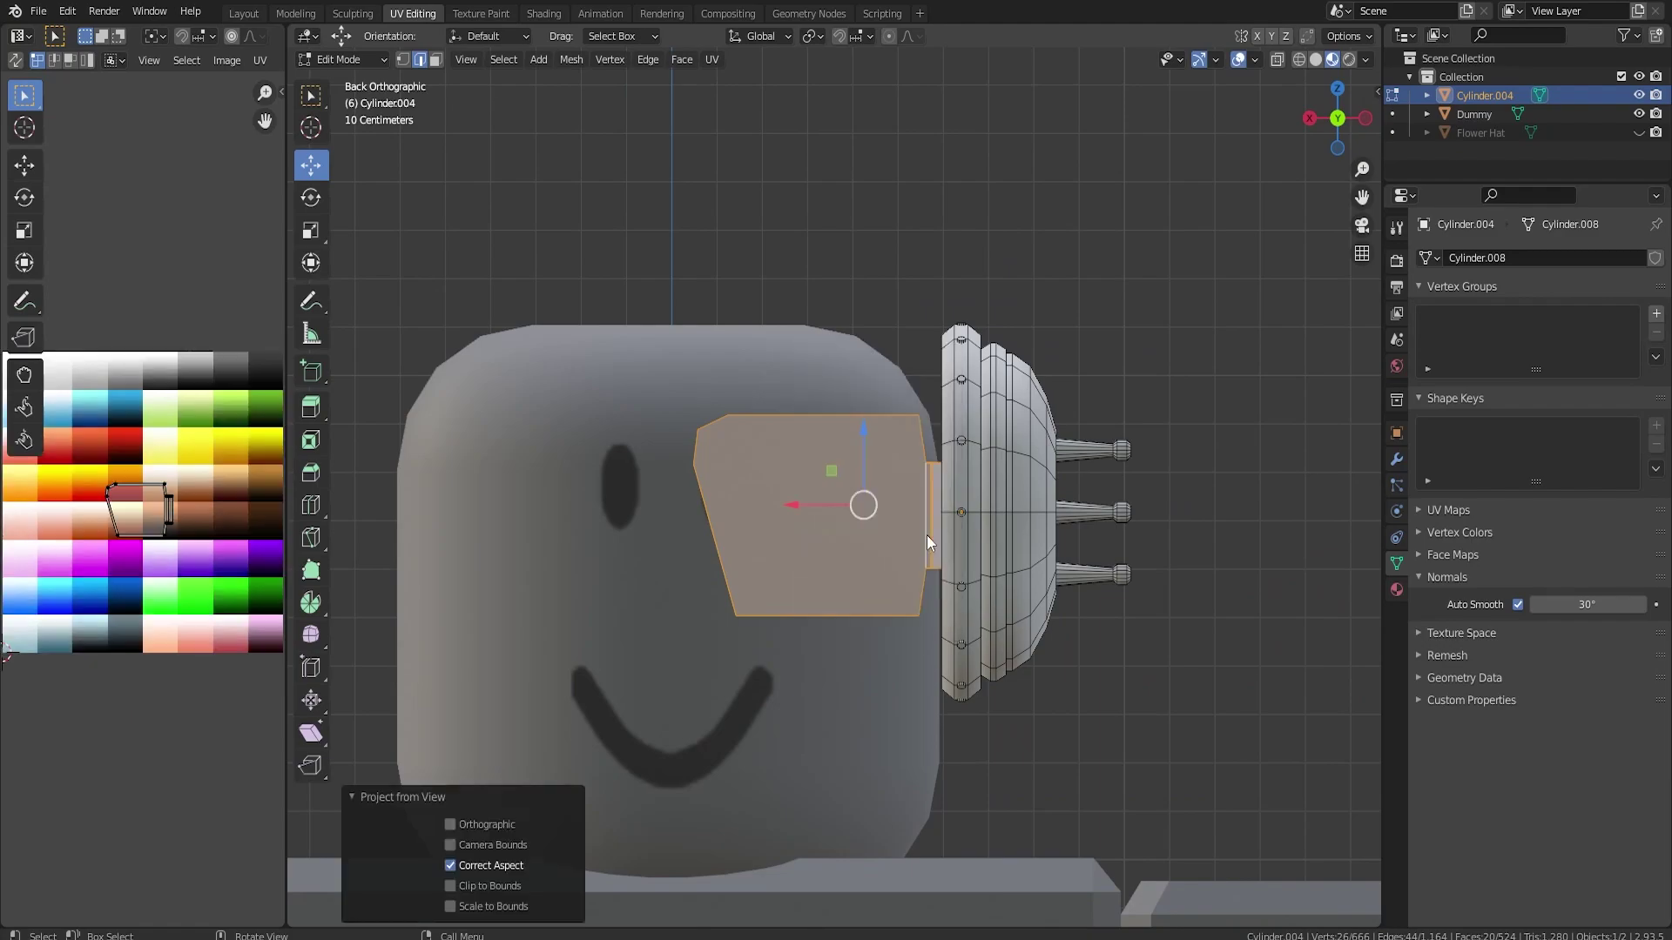
Shrink the visor's projected UVs, place them on a bright blue swatch of the colour grid, and use Material Preview shading.
{"action": "scroll", "coordinate": [146, 518], "scroll_direction": "down", "scroll_amount": 1}
{"action": "key", "text": "s"}
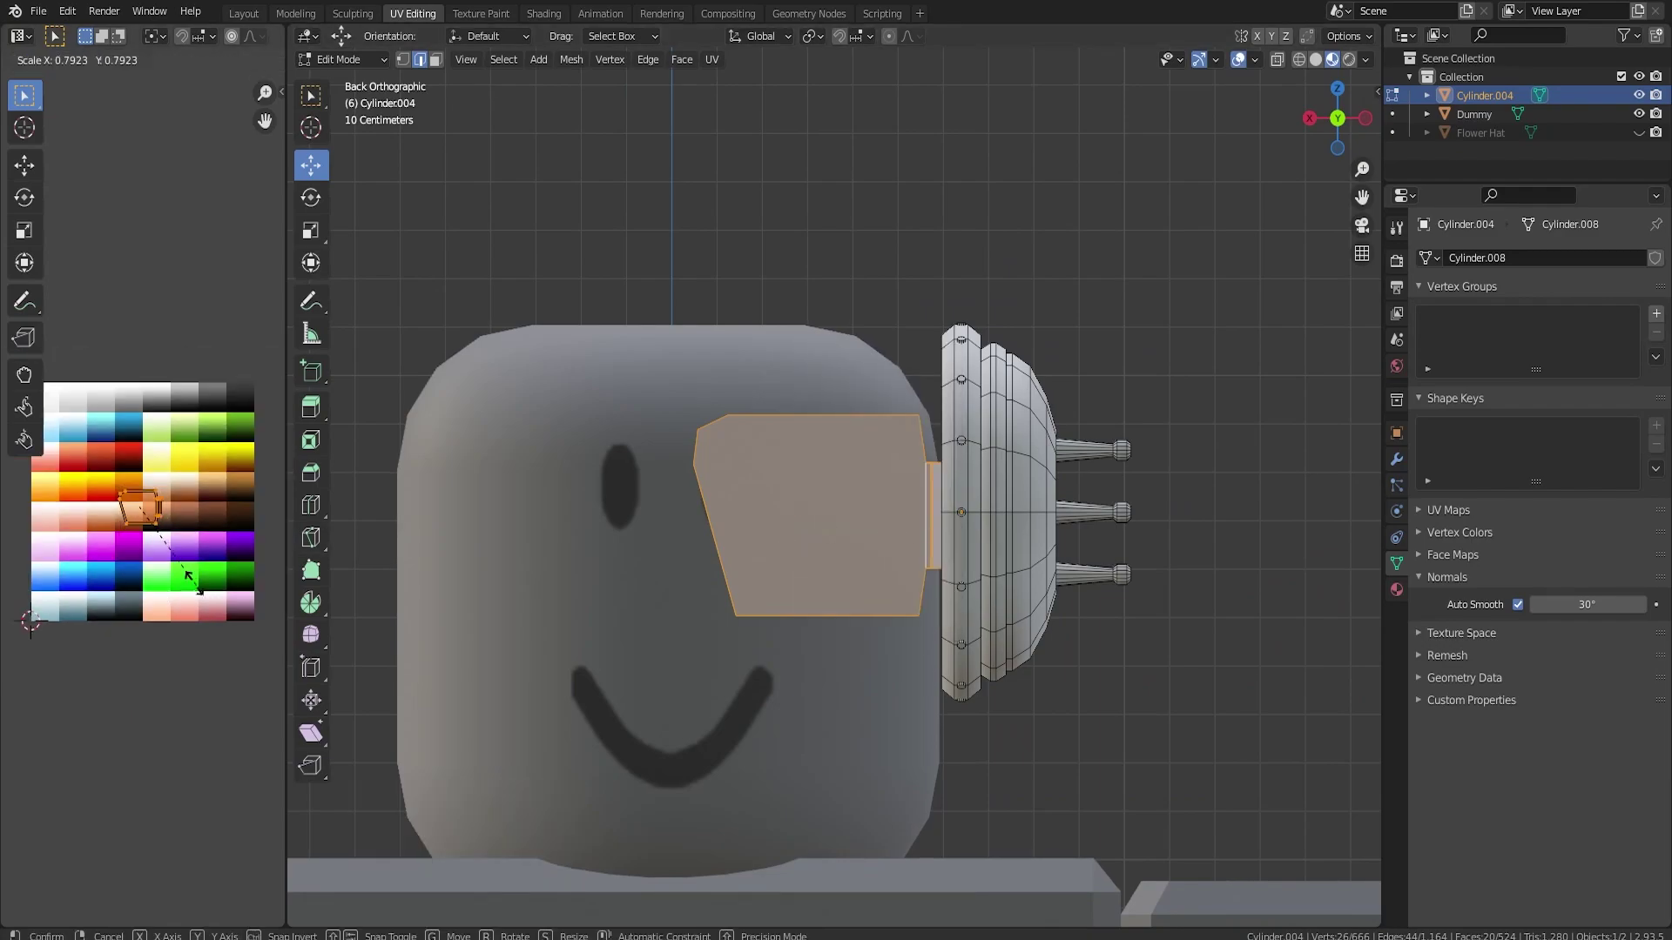
{"action": "left_click", "coordinate": [172, 543]}
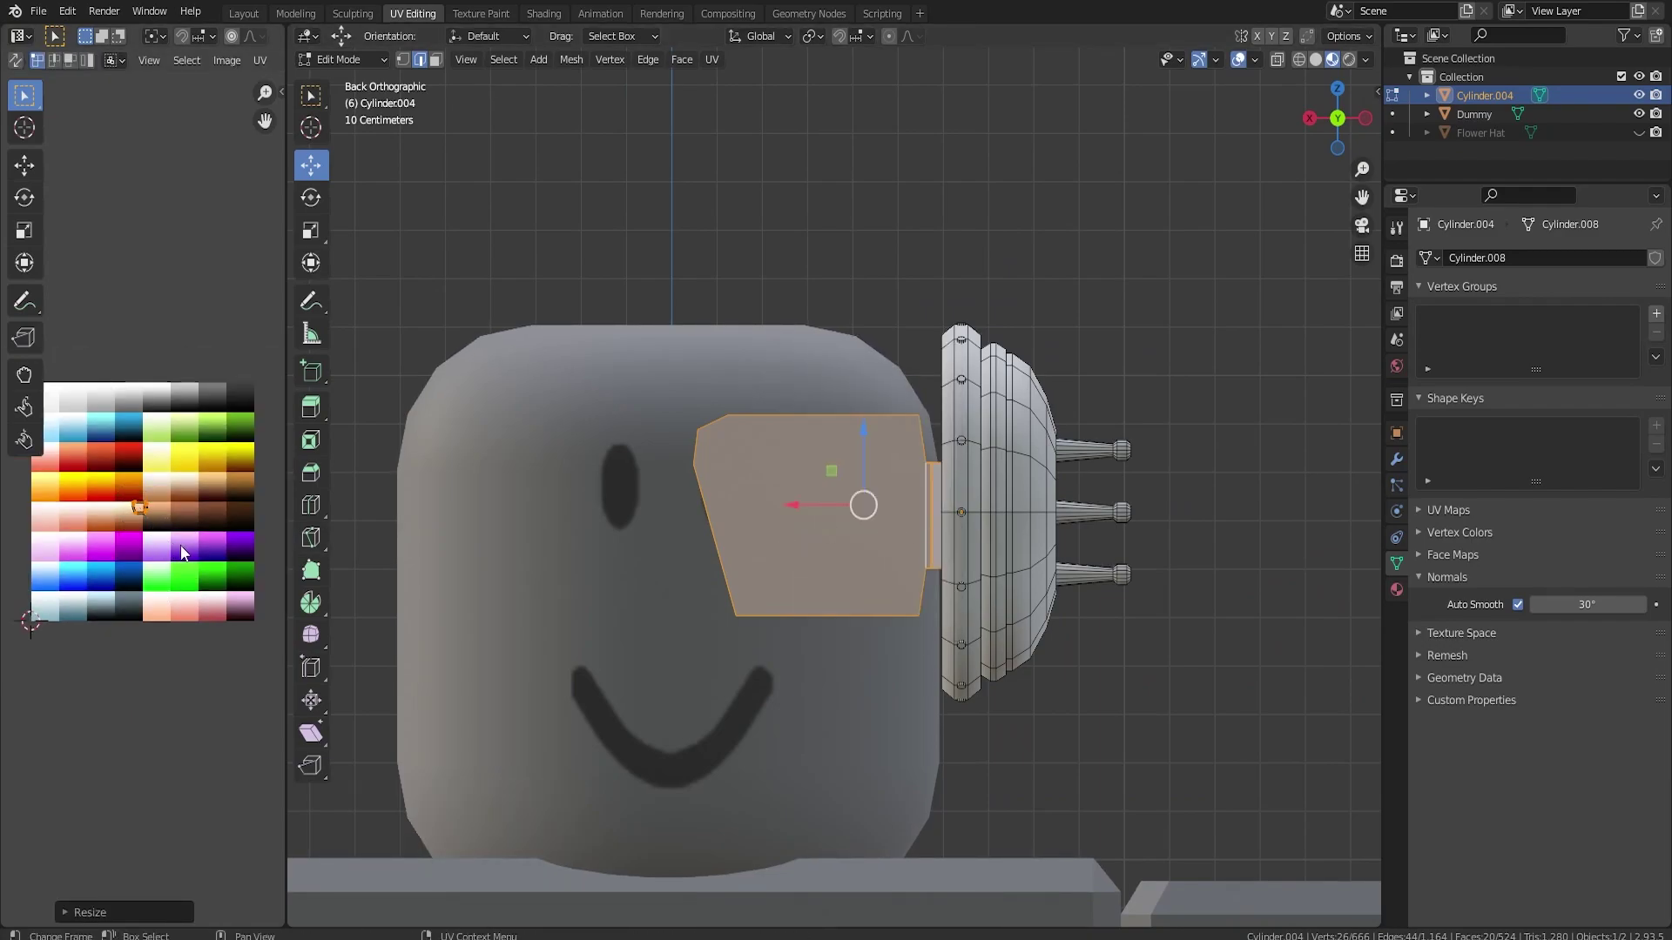
{"action": "key", "text": "g"}
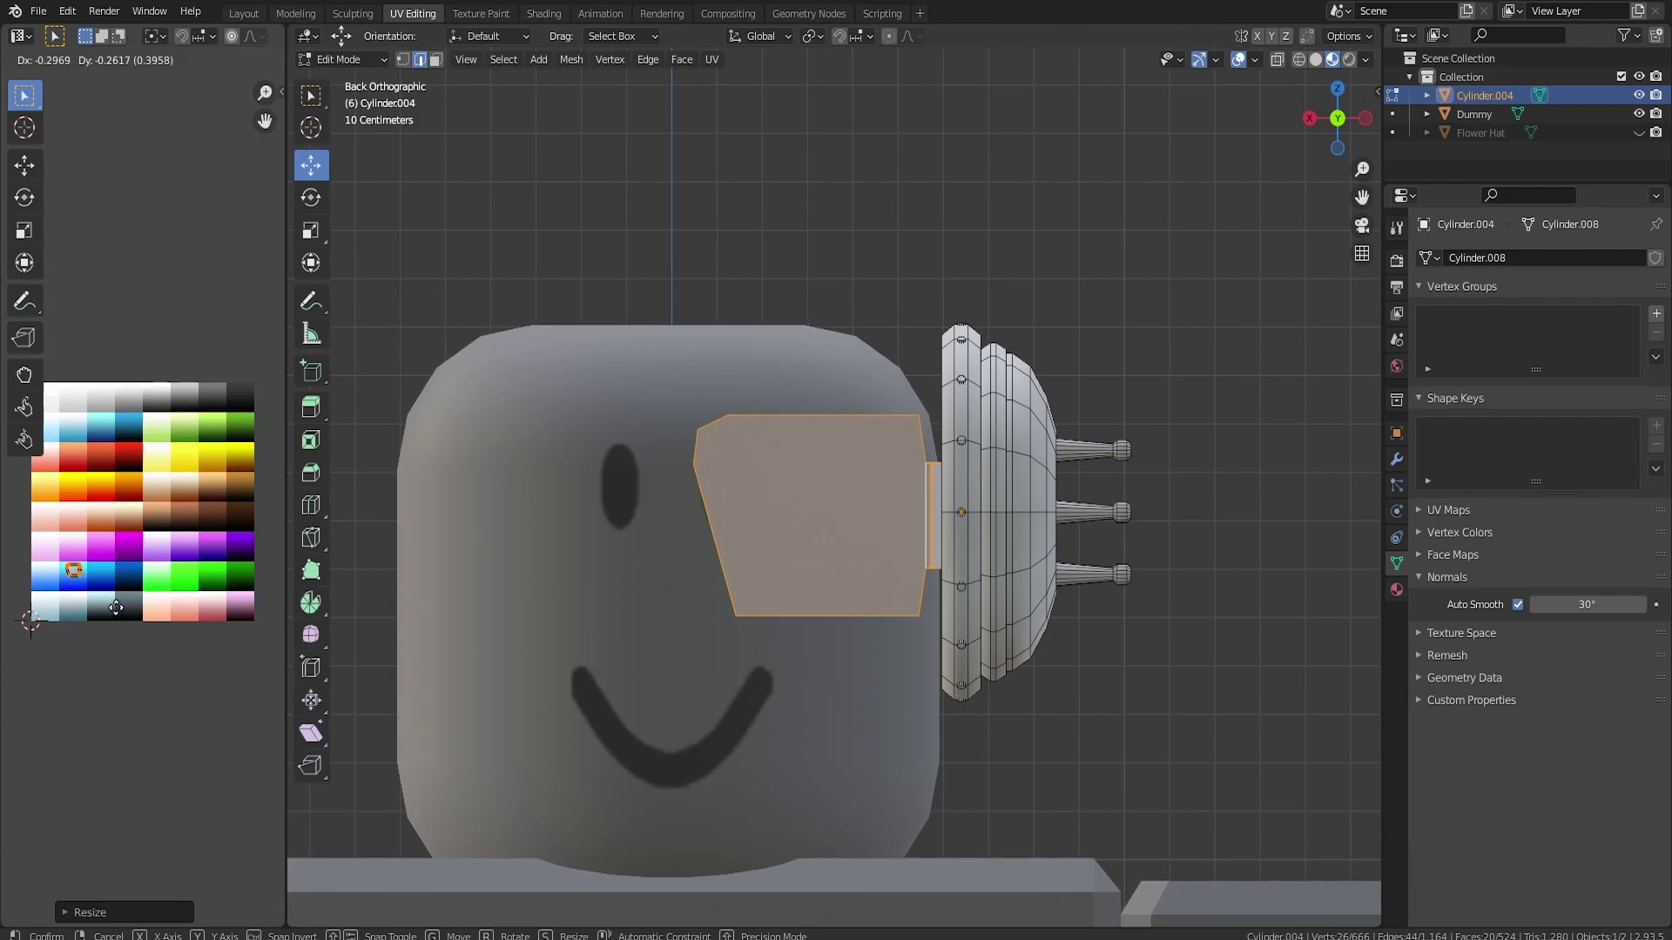
{"action": "left_click", "coordinate": [117, 608]}
{"action": "key", "text": "z"}
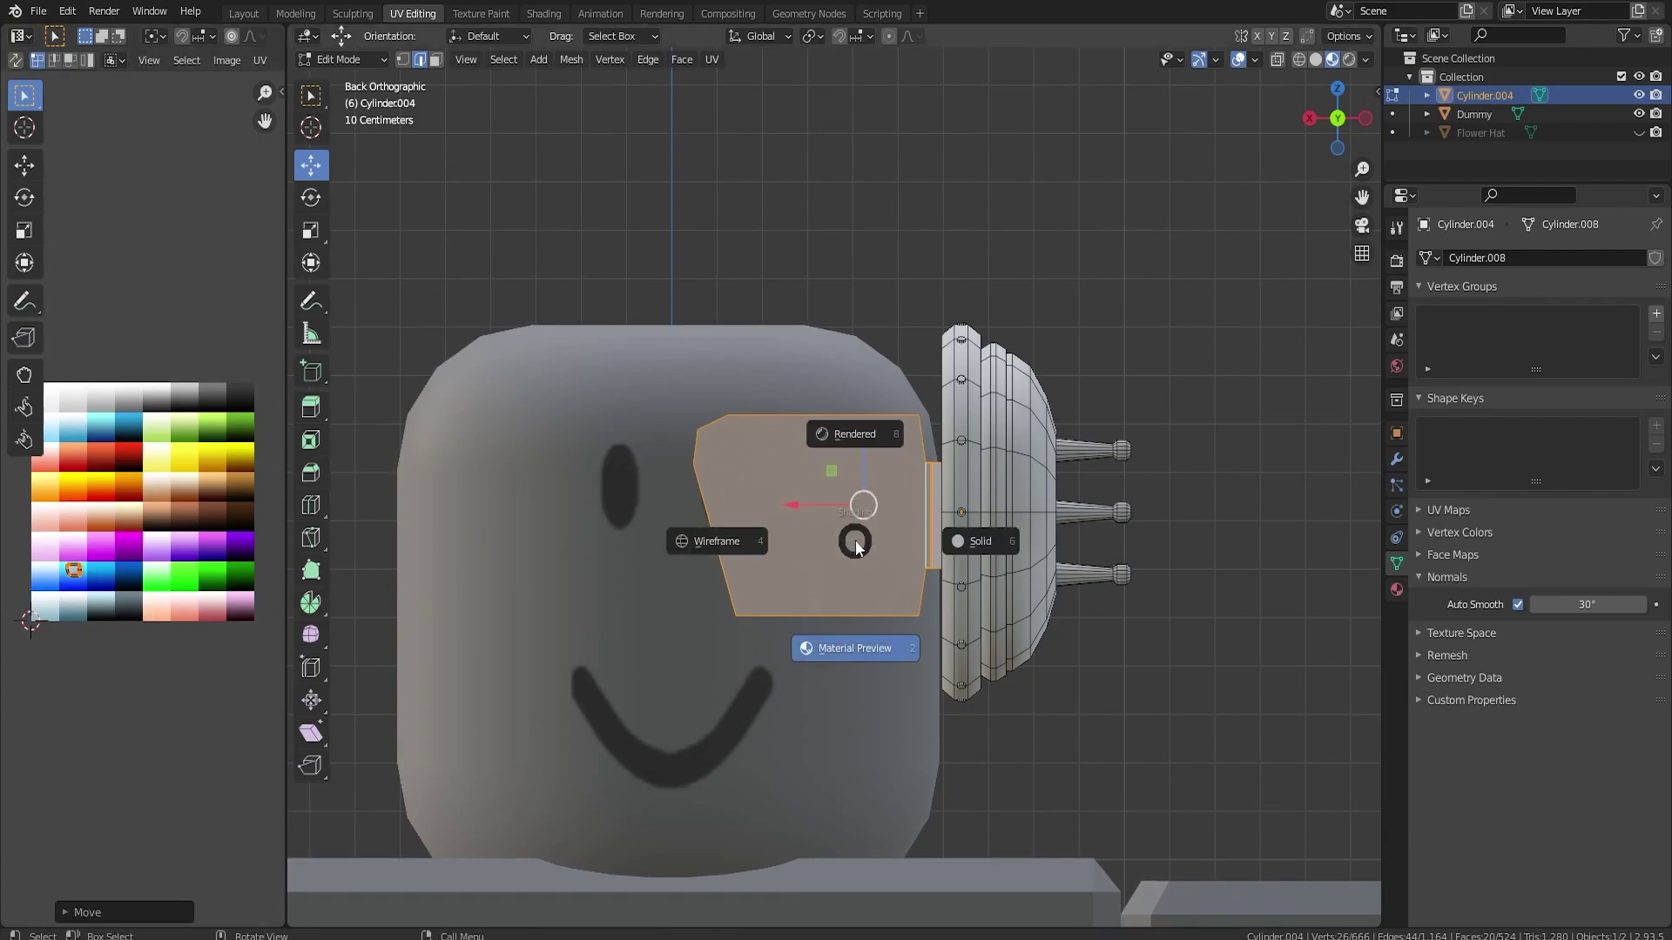
{"action": "left_click", "coordinate": [868, 660]}
{"action": "key", "text": "Tab"}
{"action": "key", "text": "Tab"}
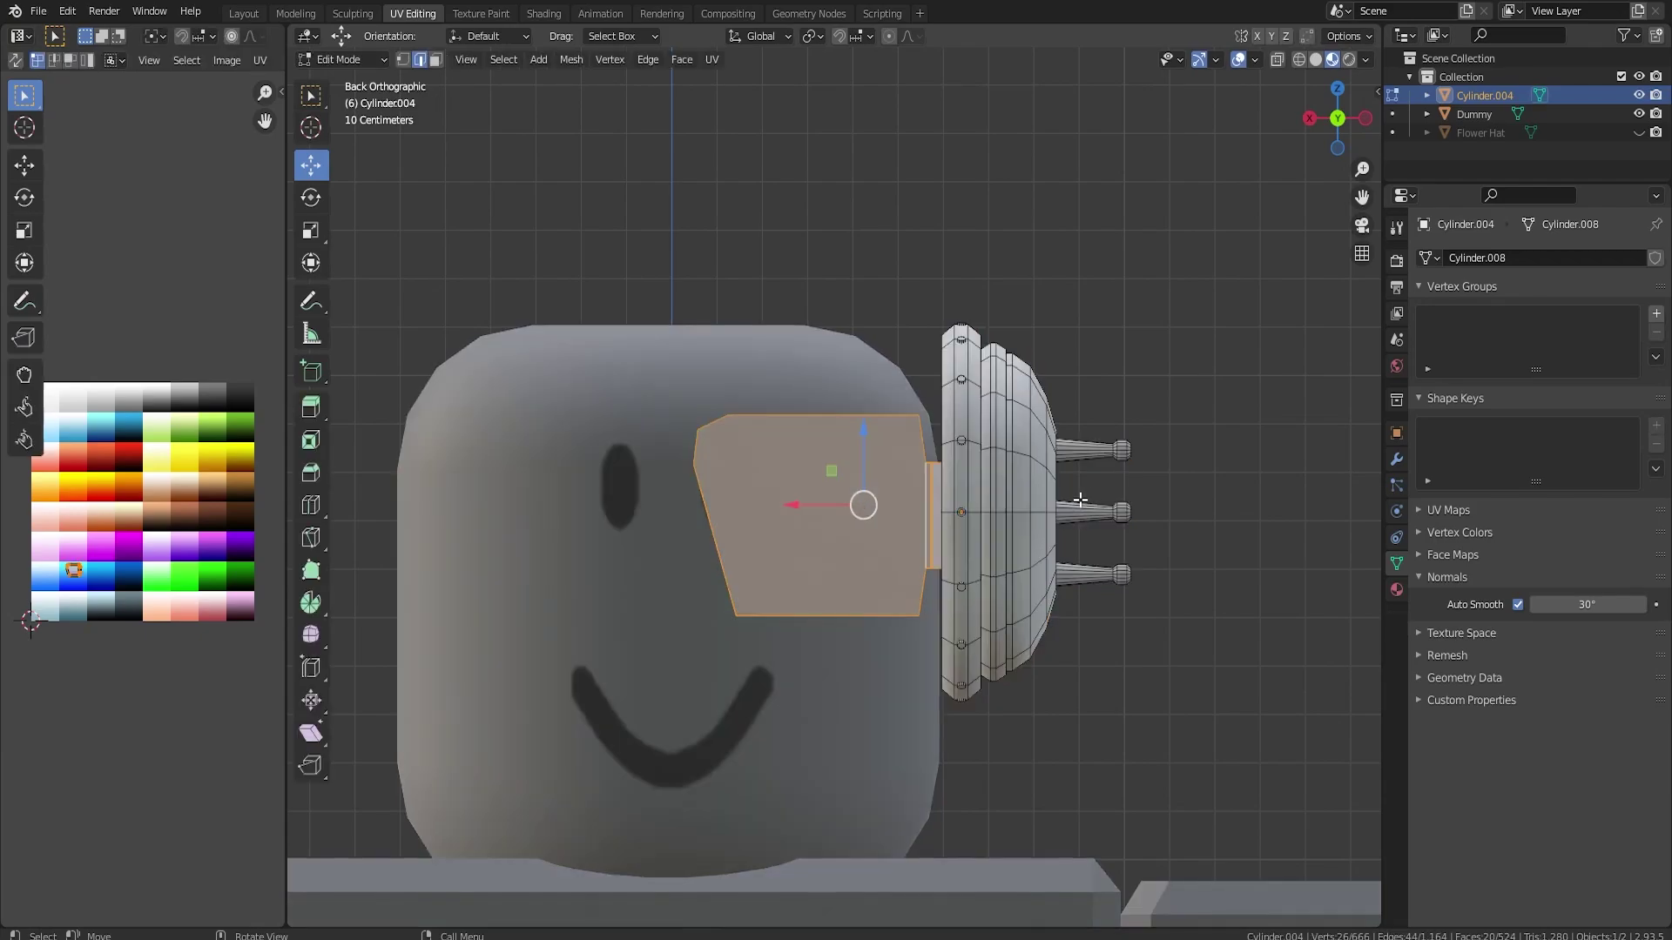
{"action": "mouse_move", "coordinate": [1120, 499]}
{"action": "middle_mouse_down"}
{"action": "mouse_move", "coordinate": [1084, 512]}
{"action": "mouse_move", "coordinate": [1083, 453]}
{"action": "middle_mouse_up"}
{"action": "key", "text": "Tab"}
{"action": "key", "text": "Tab"}
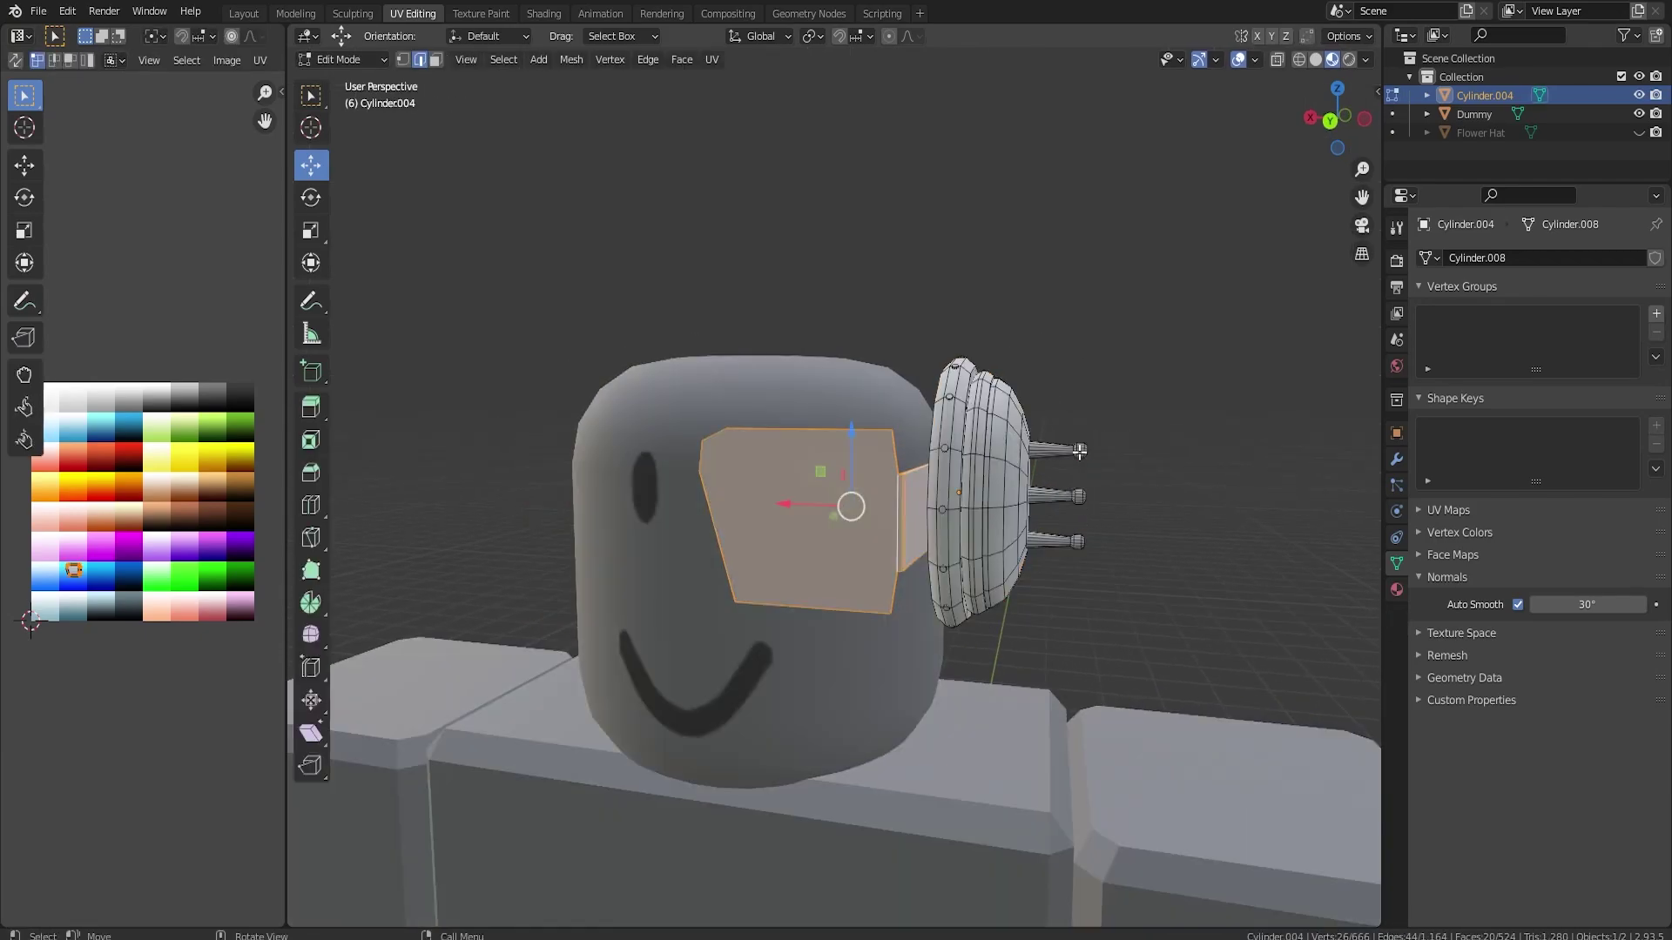
Select the three linked antennas, check the colour labels on the reference sketch in Photos, and clear the selection.
{"action": "left_click", "coordinate": [1079, 459]}
{"action": "key", "text": "ctrl+l"}
{"action": "key", "text": "l"}
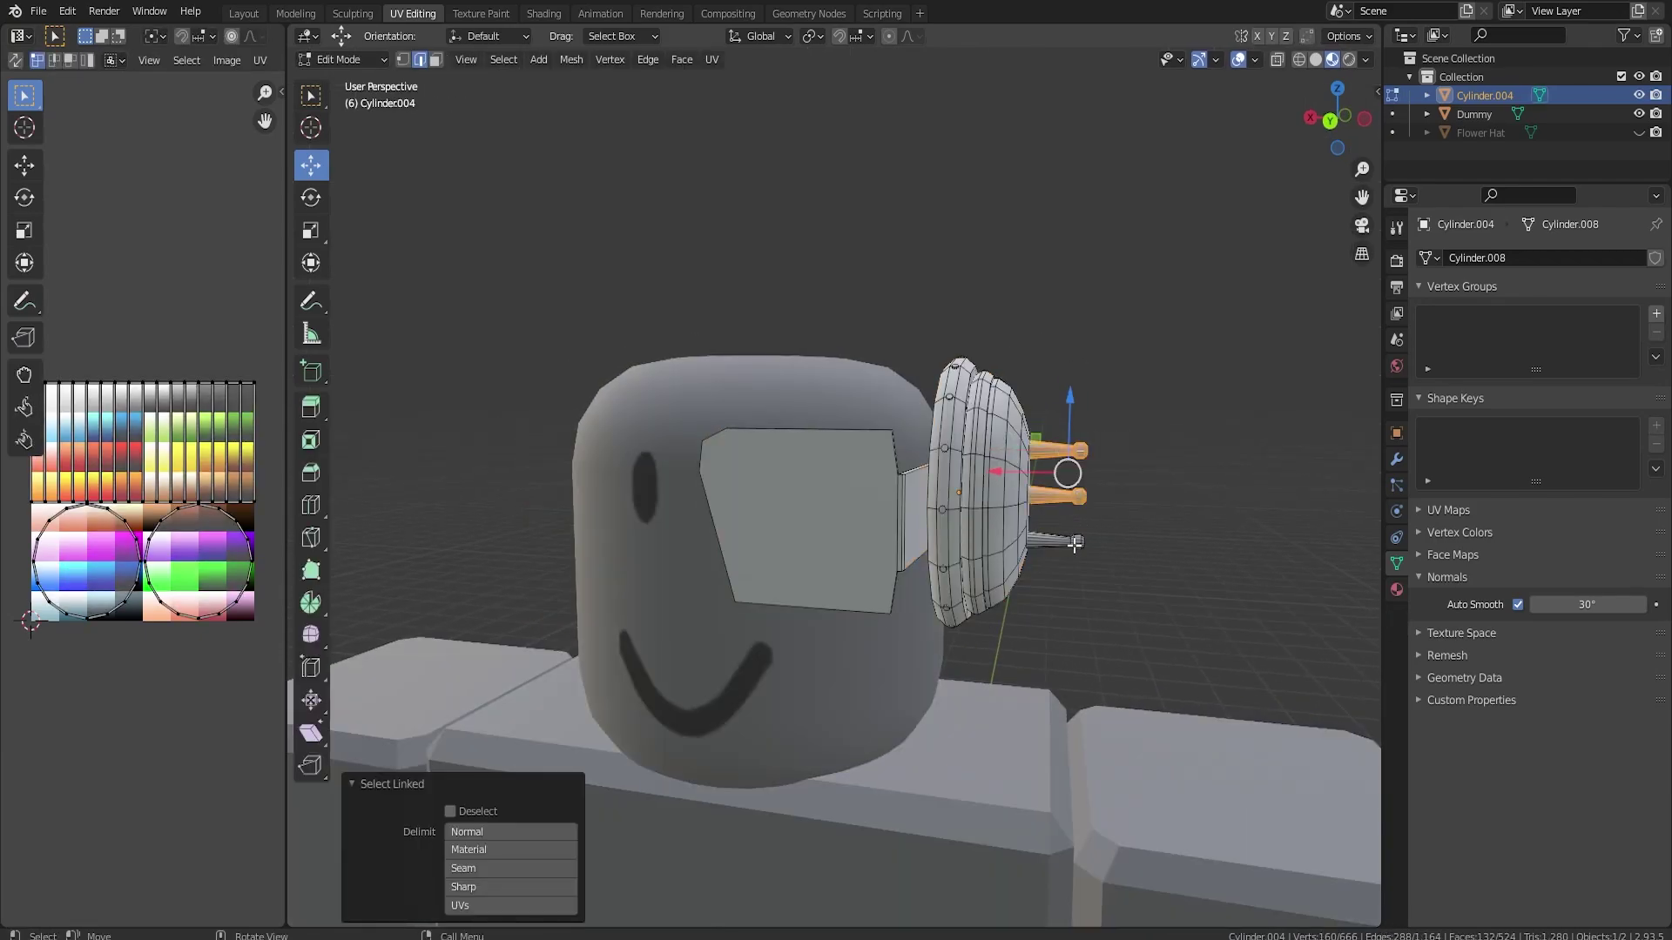
{"action": "key", "text": "l"}
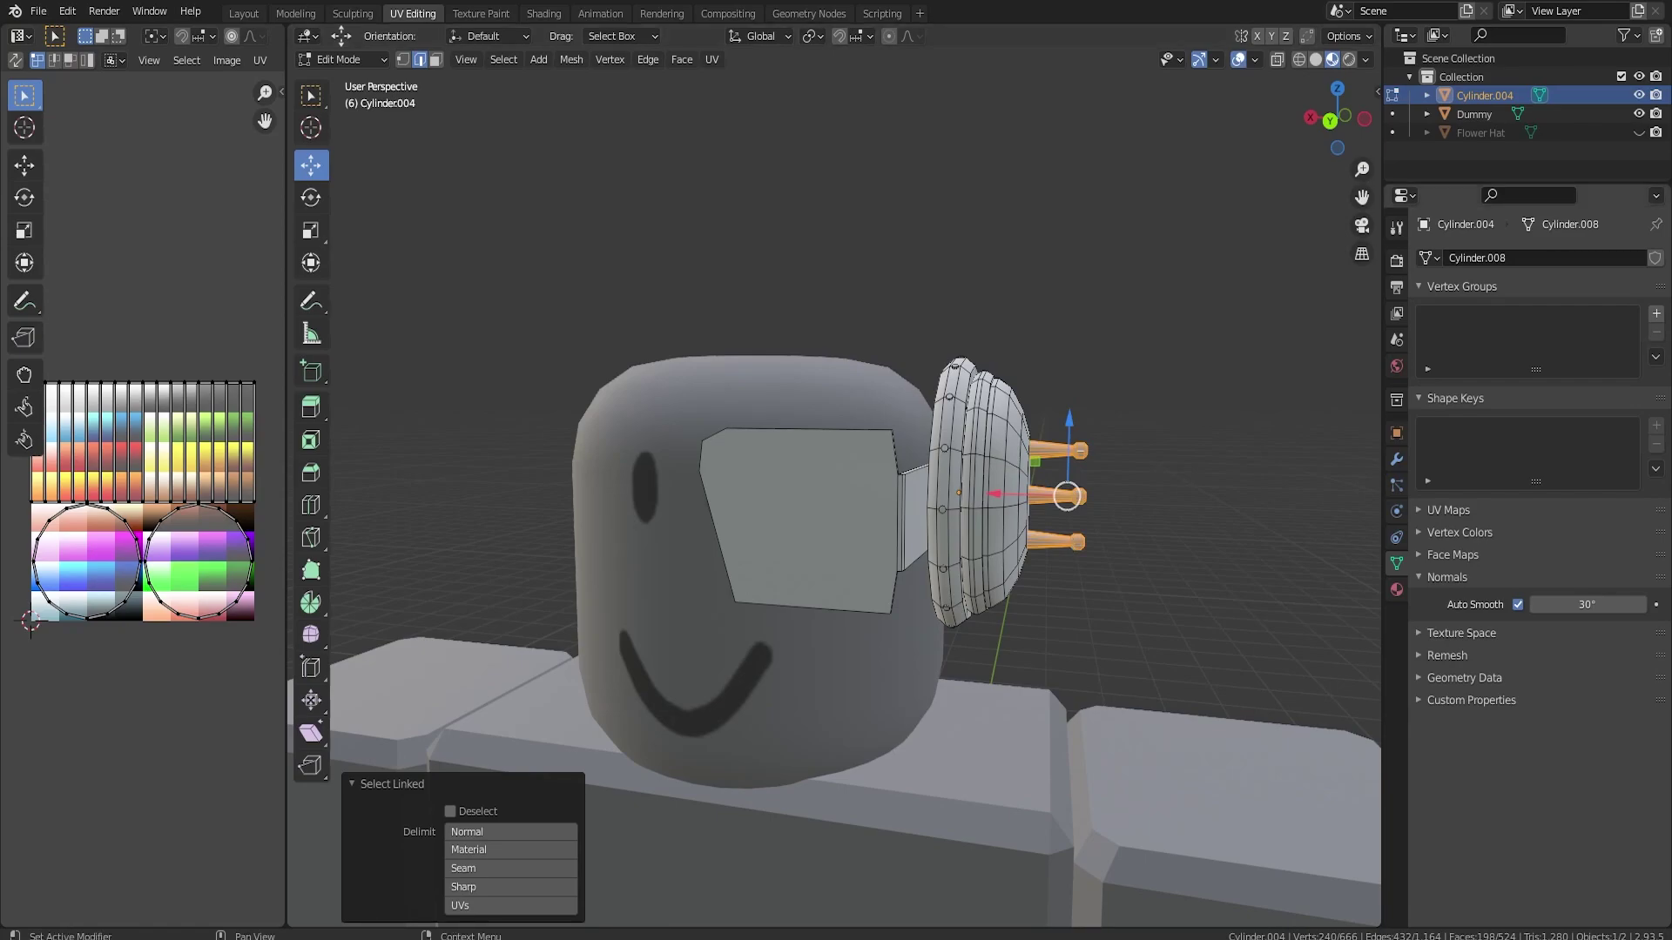
{"action": "key", "text": "alt+Tab"}
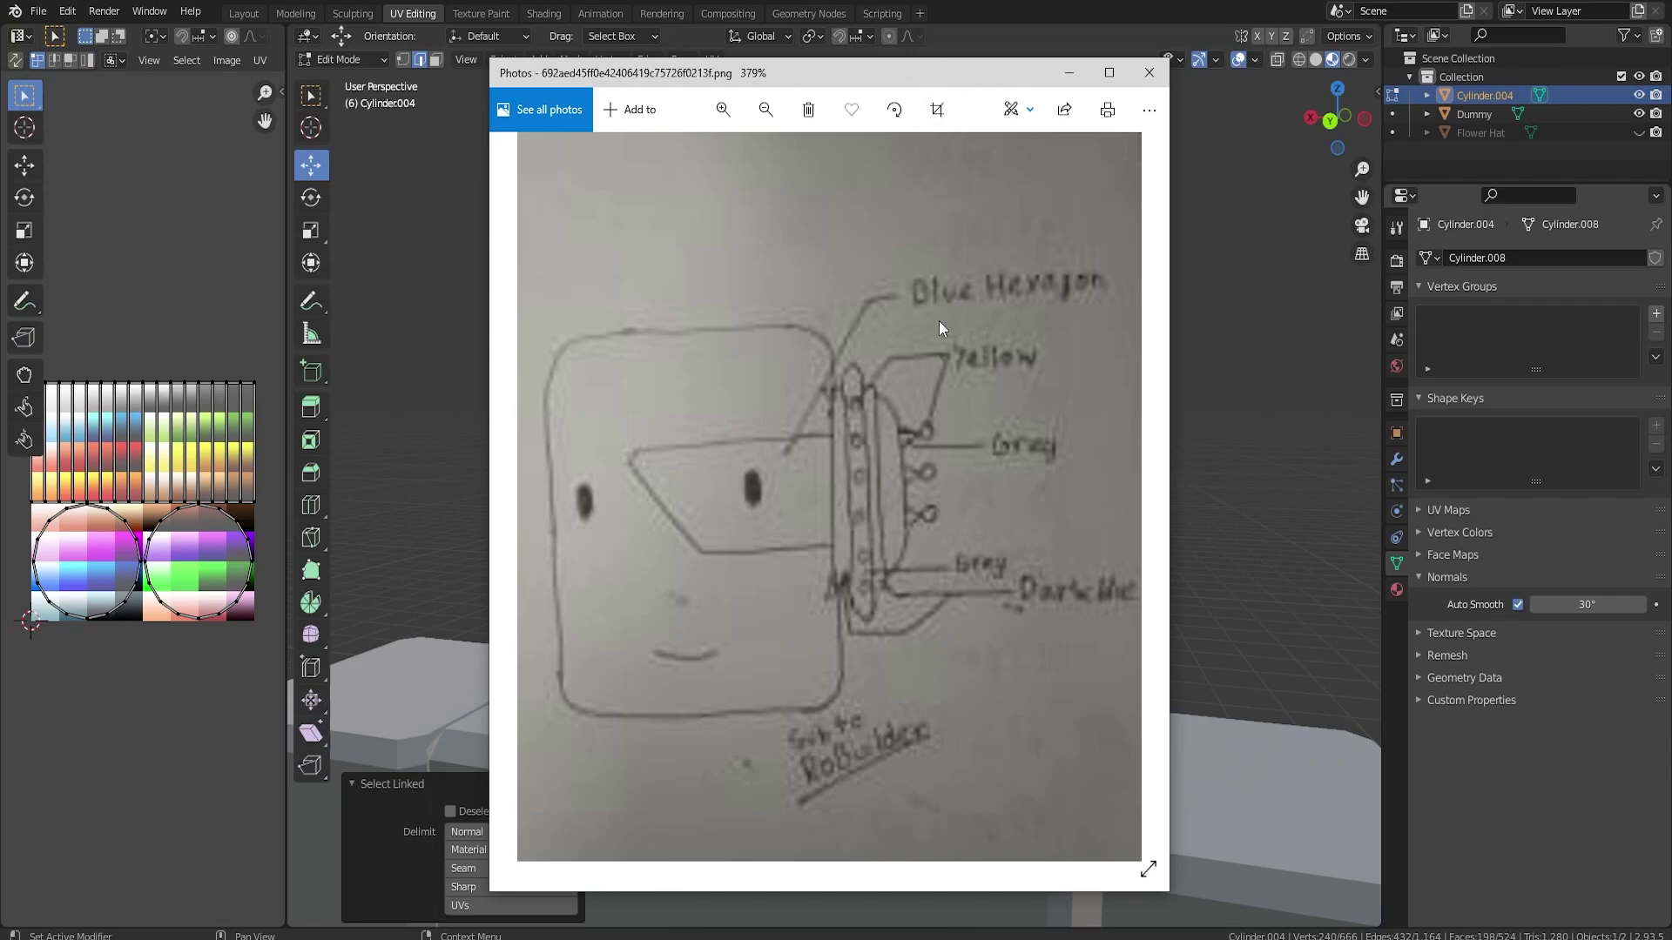
{"action": "key", "text": "alt+Tab"}
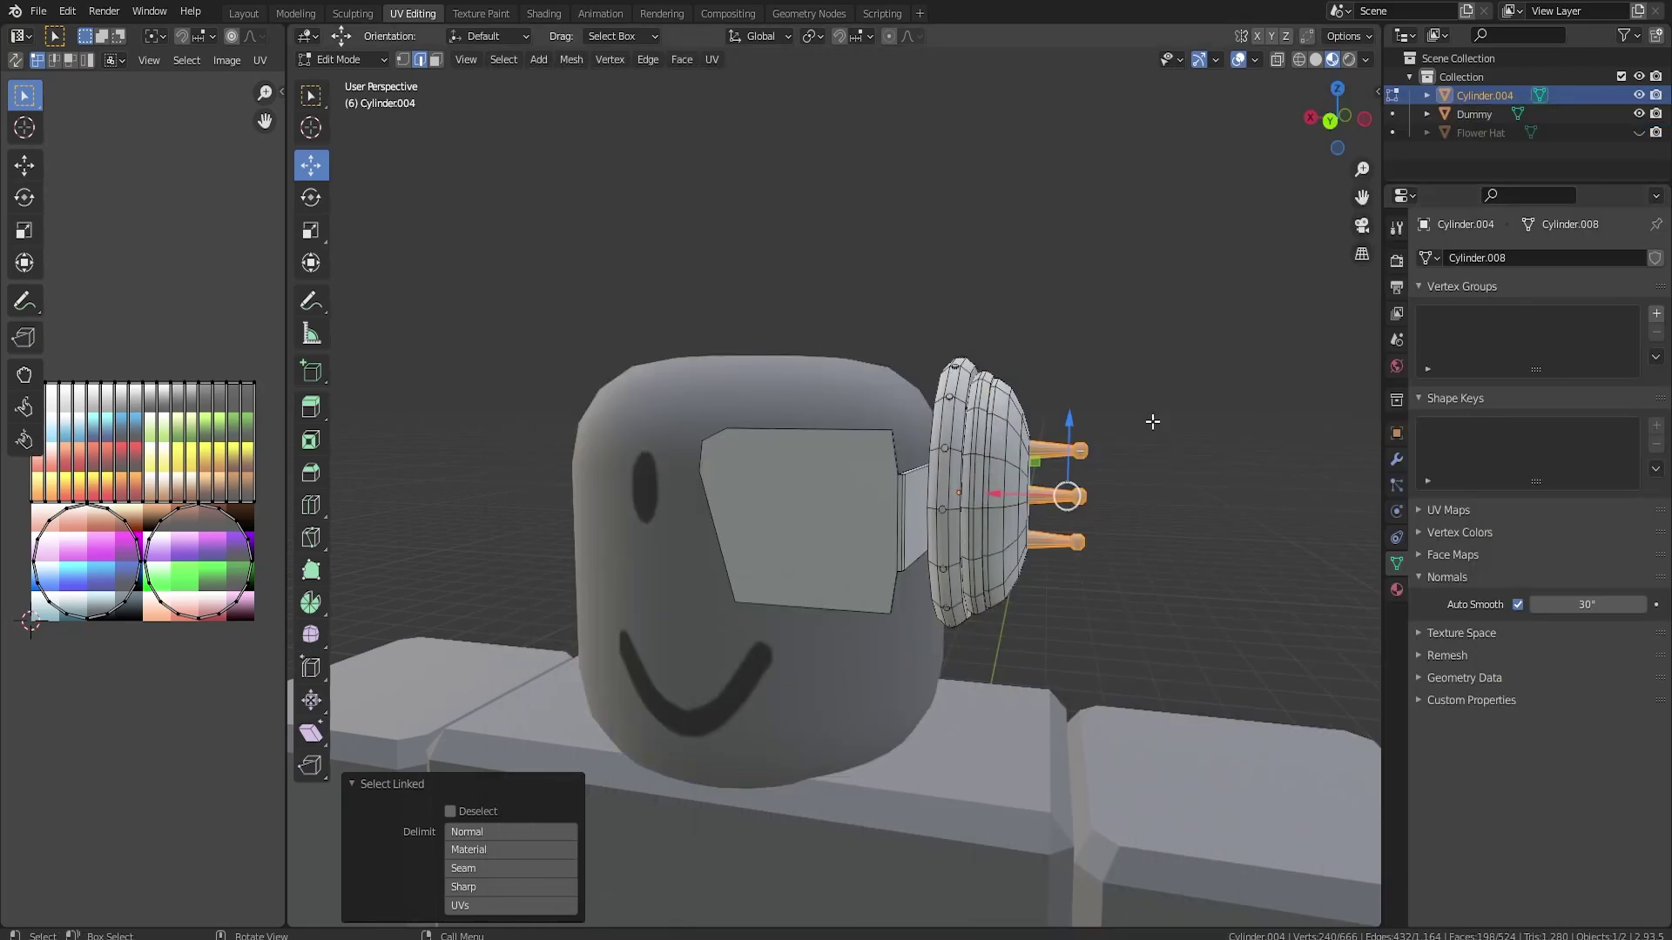
{"action": "key", "text": "alt+a"}
Switch to wireframe and face selection in the back view and select the full ring between the studded rim and the dome.
{"action": "key", "text": "shift+z"}
{"action": "middle_click_drag", "start_coordinate": [1089, 537], "coordinate": [923, 536], "text": "alt"}
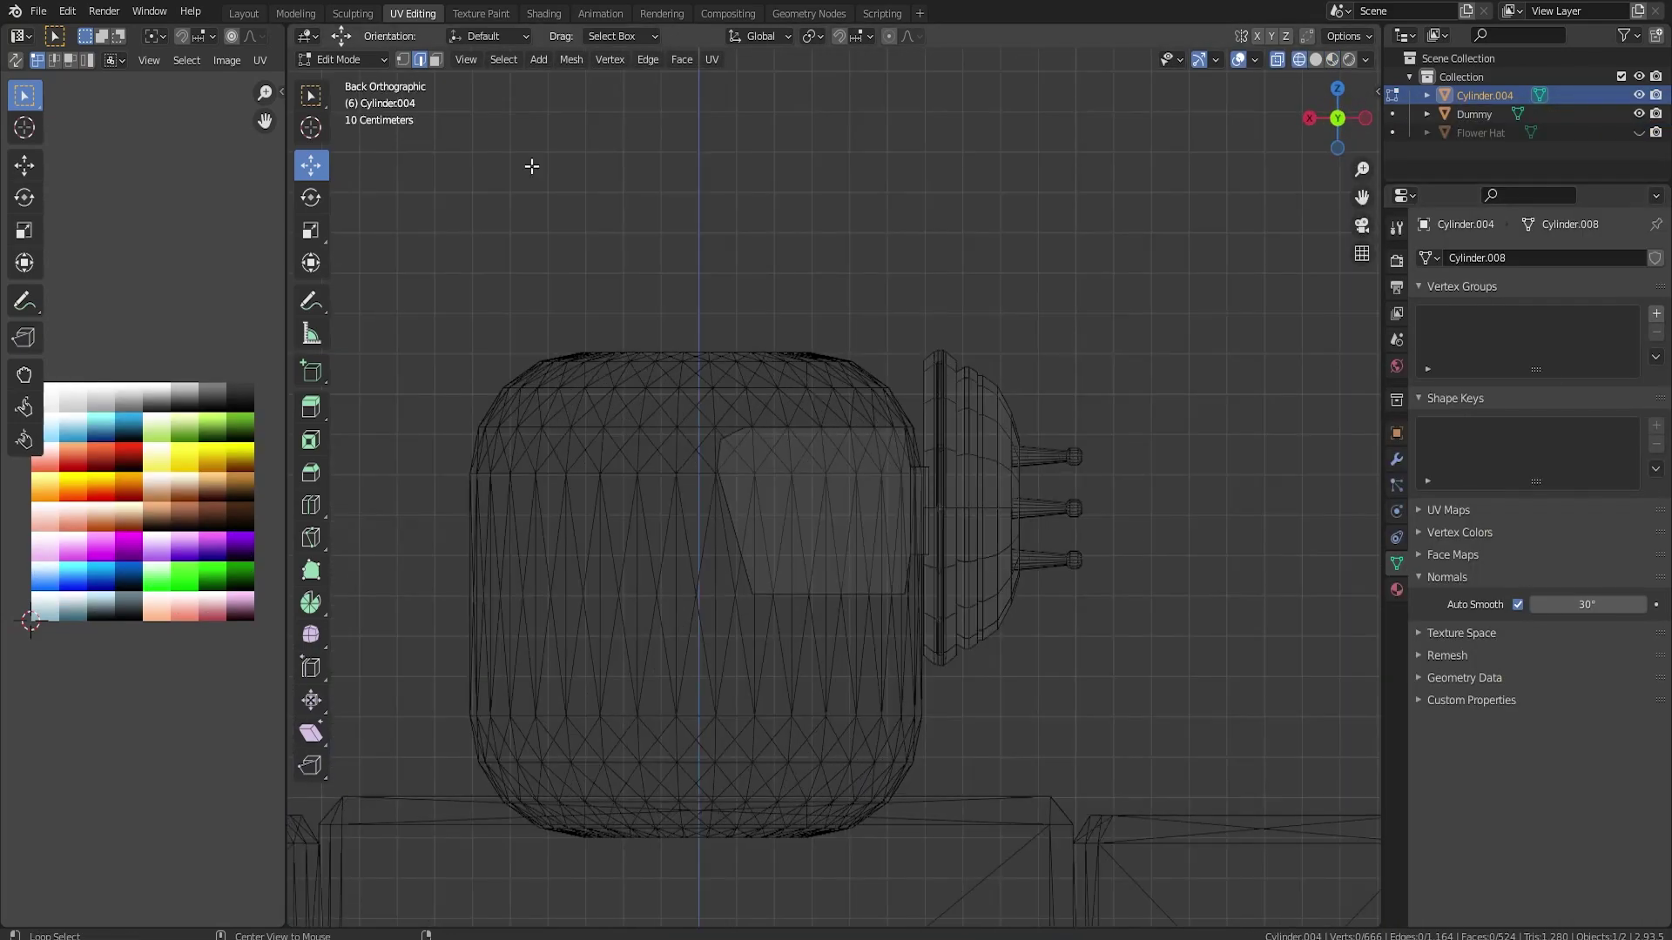
{"action": "left_click", "coordinate": [436, 61]}
{"action": "scroll", "coordinate": [1022, 425], "scroll_direction": "up", "scroll_amount": 3}
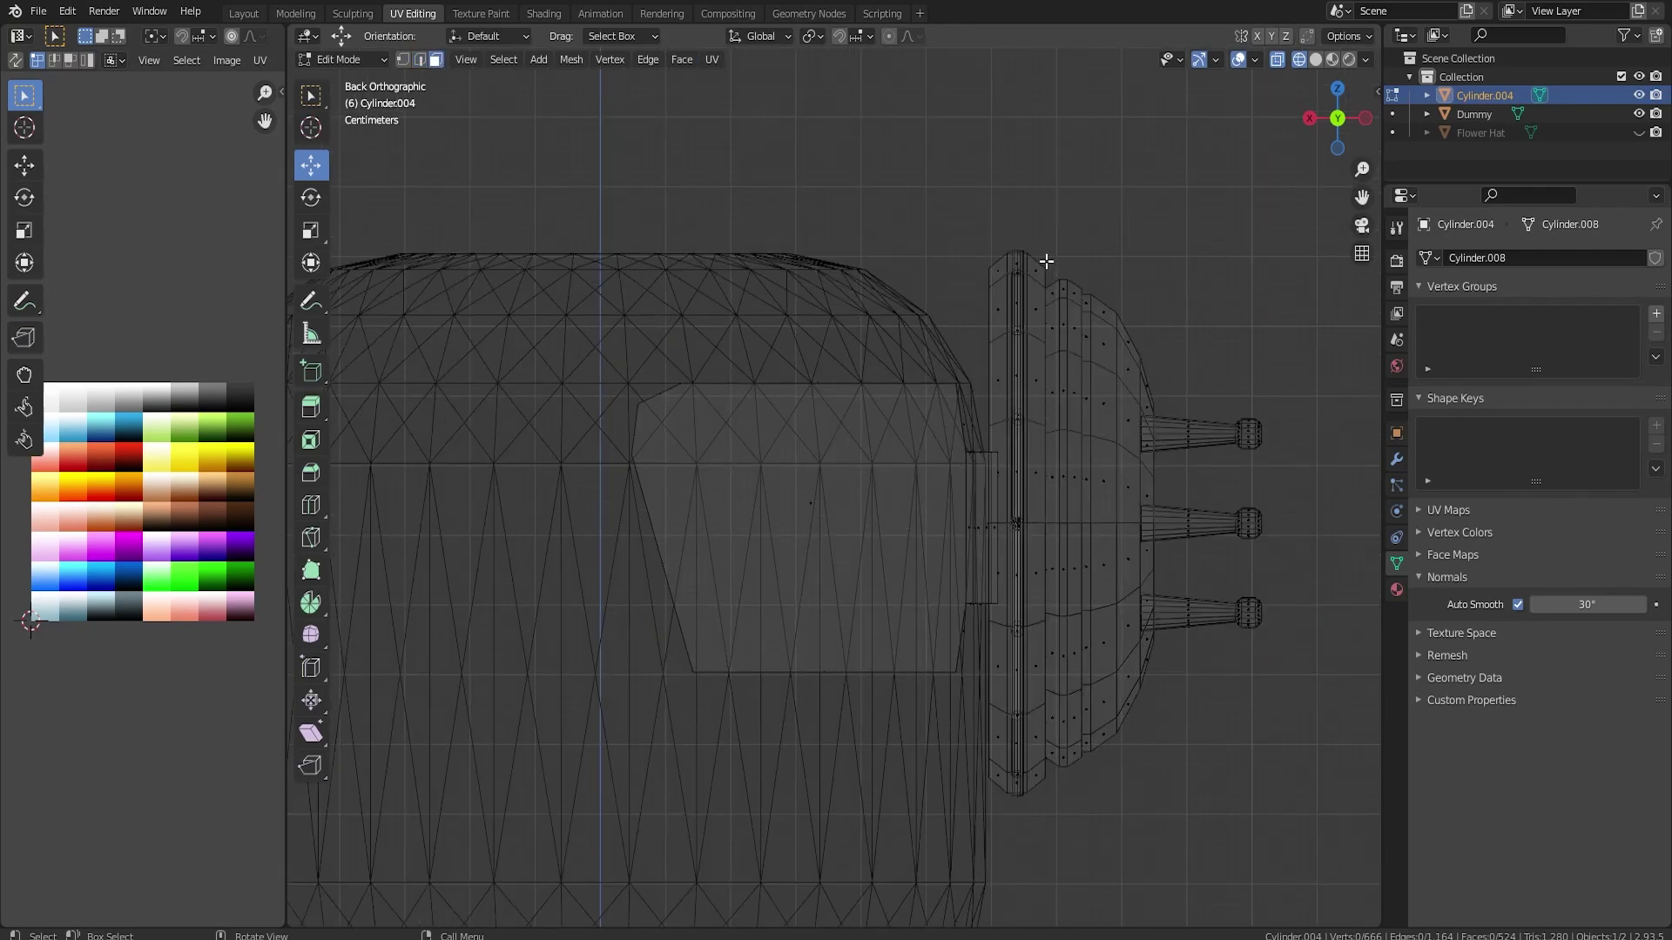
{"action": "left_click_drag", "start_coordinate": [1046, 262], "coordinate": [1078, 775]}
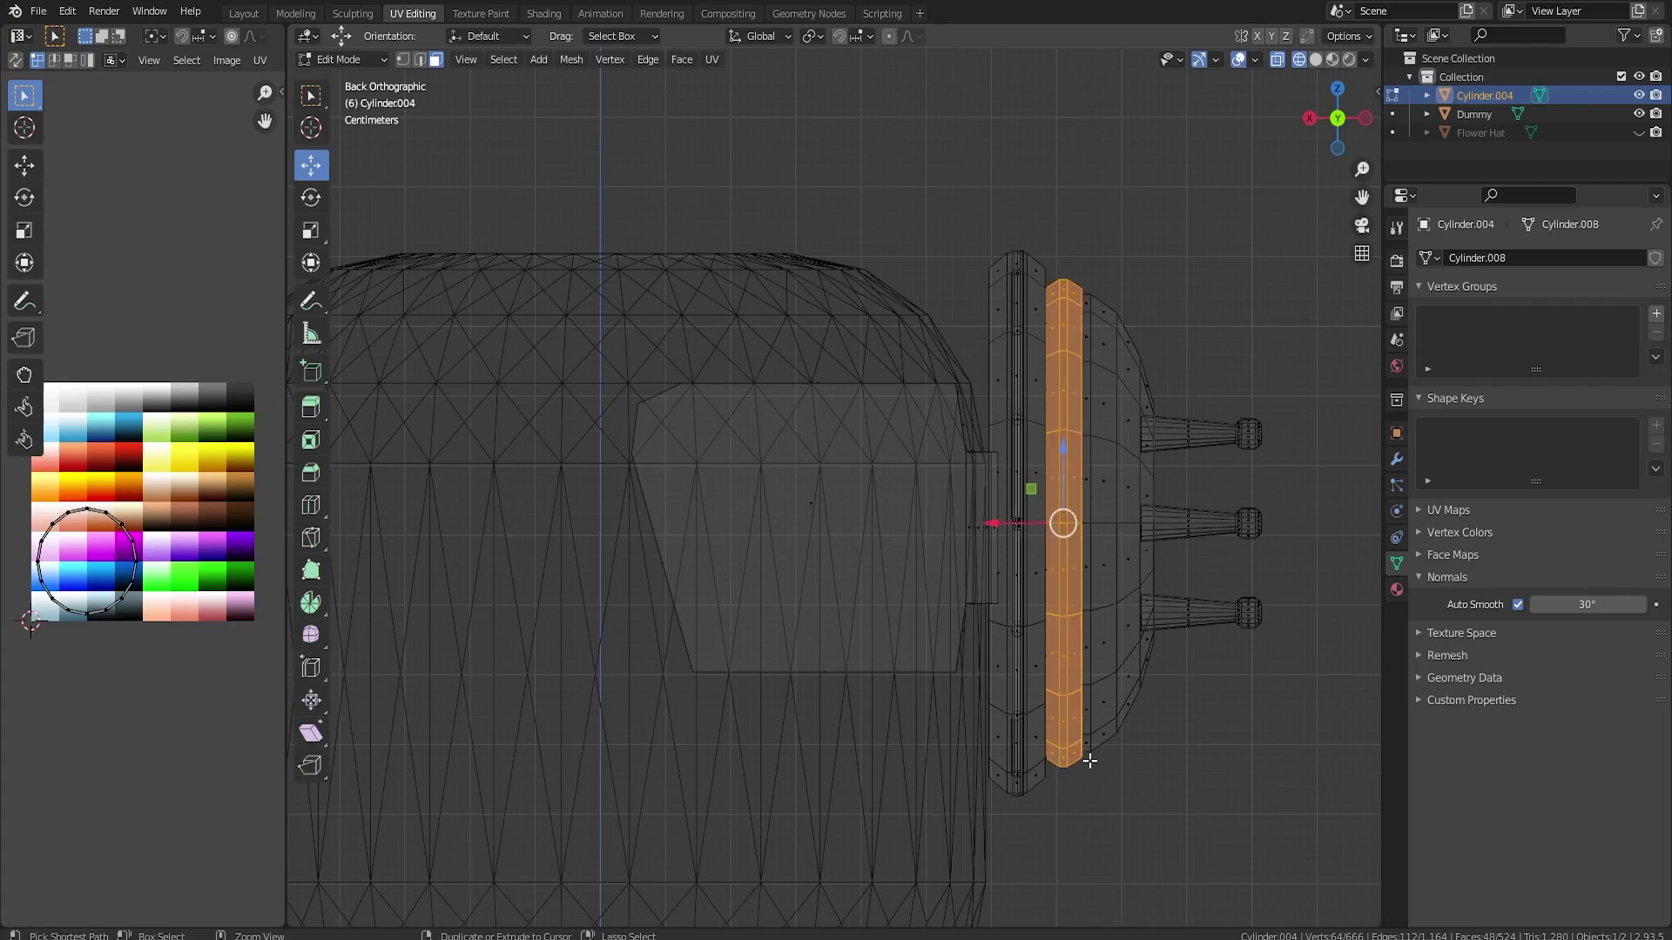
{"action": "key", "text": "ctrl+KP_Add"}
{"action": "middle_click_drag", "start_coordinate": [1078, 775], "coordinate": [1004, 537]}
{"action": "key", "text": "ctrl+KP_Subtract"}
Add the three antenna tips to the selected ring and unwrap the selection with Project from View.
{"action": "left_click", "coordinate": [1250, 440], "text": "alt+shift"}
{"action": "scroll", "coordinate": [1225, 447], "scroll_direction": "down", "scroll_amount": 3}
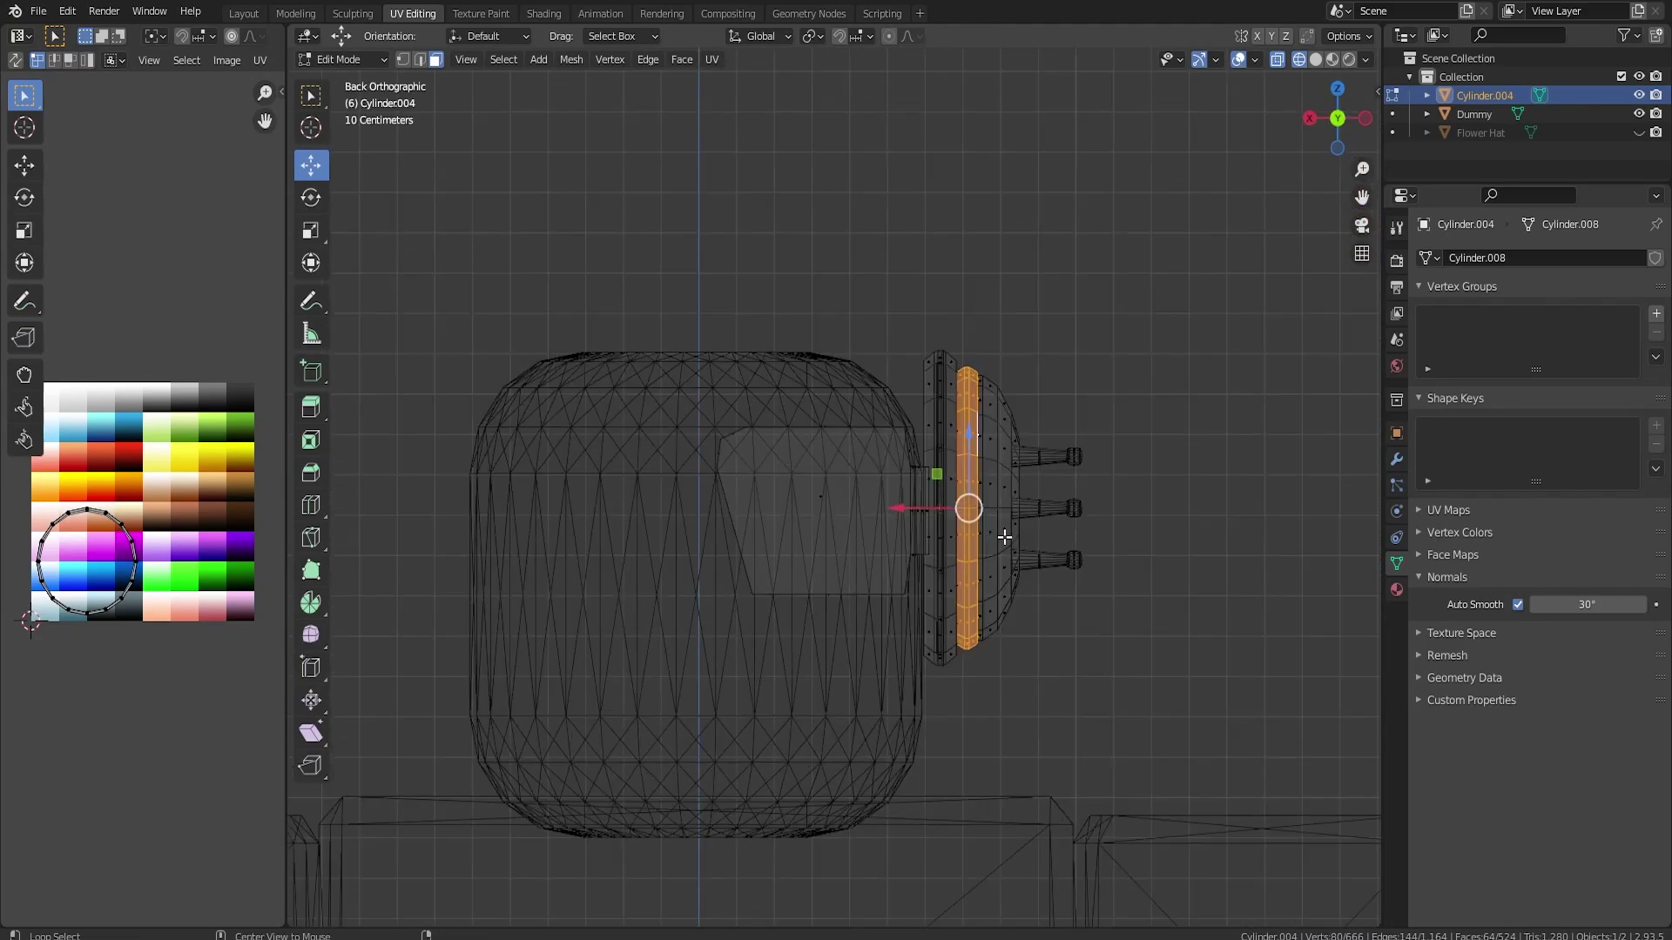
{"action": "scroll", "coordinate": [1146, 539], "scroll_direction": "up", "scroll_amount": 3}
{"action": "left_click_drag", "start_coordinate": [1303, 368], "coordinate": [1235, 662]}
{"action": "key", "text": "u"}
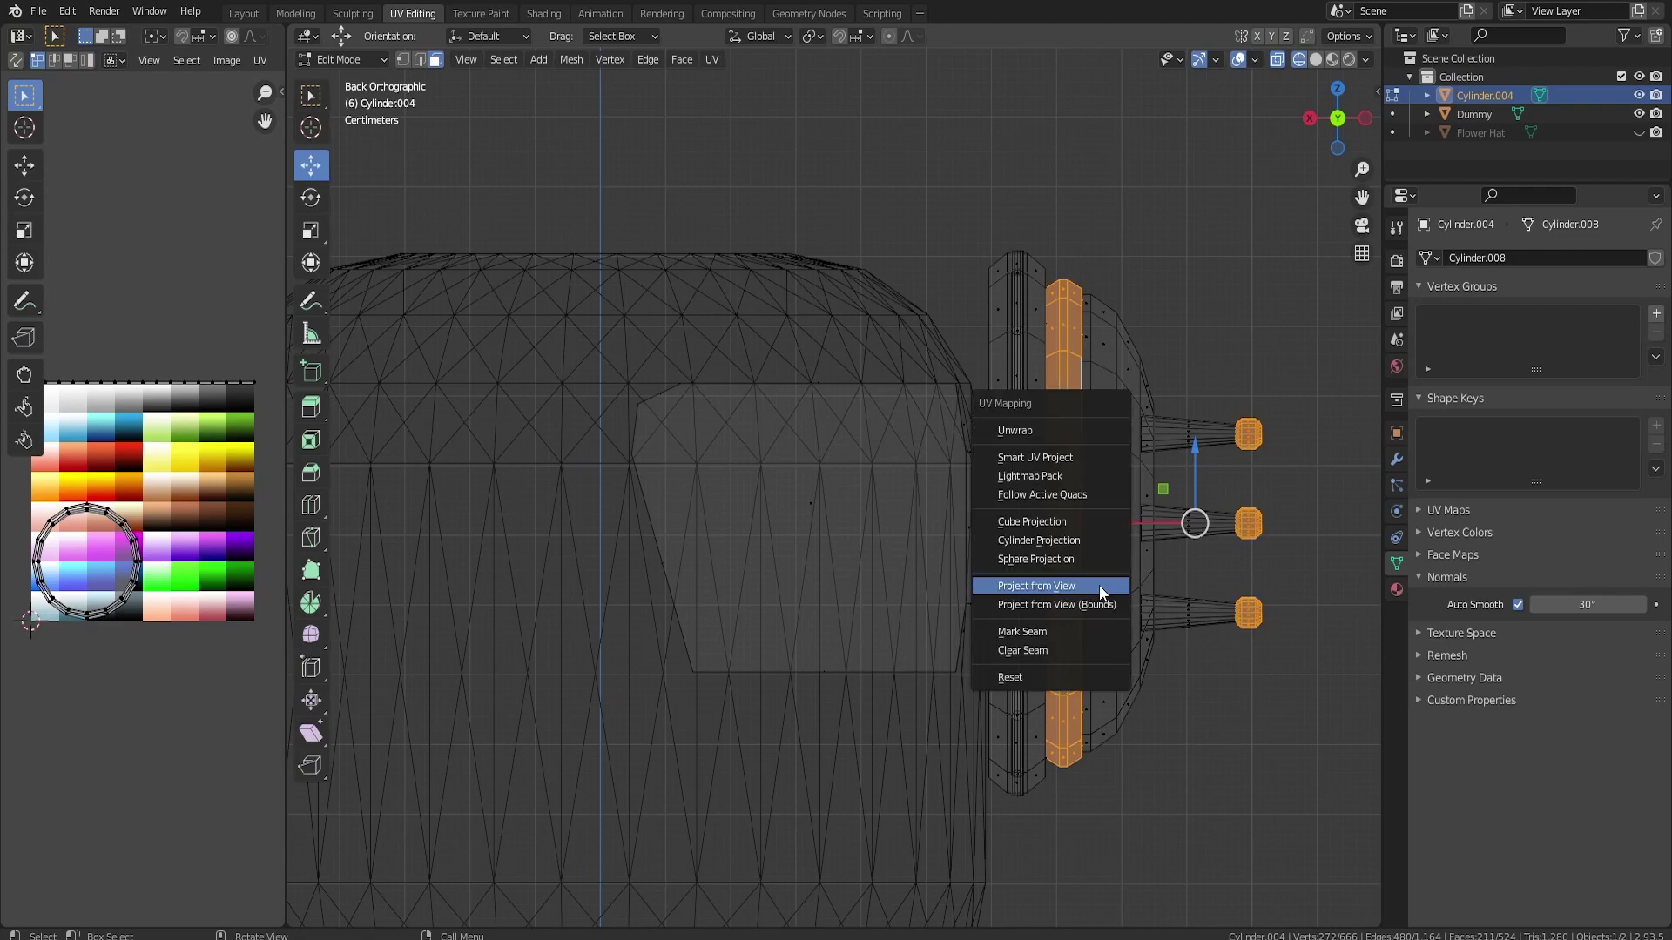
{"action": "left_click", "coordinate": [1099, 586]}
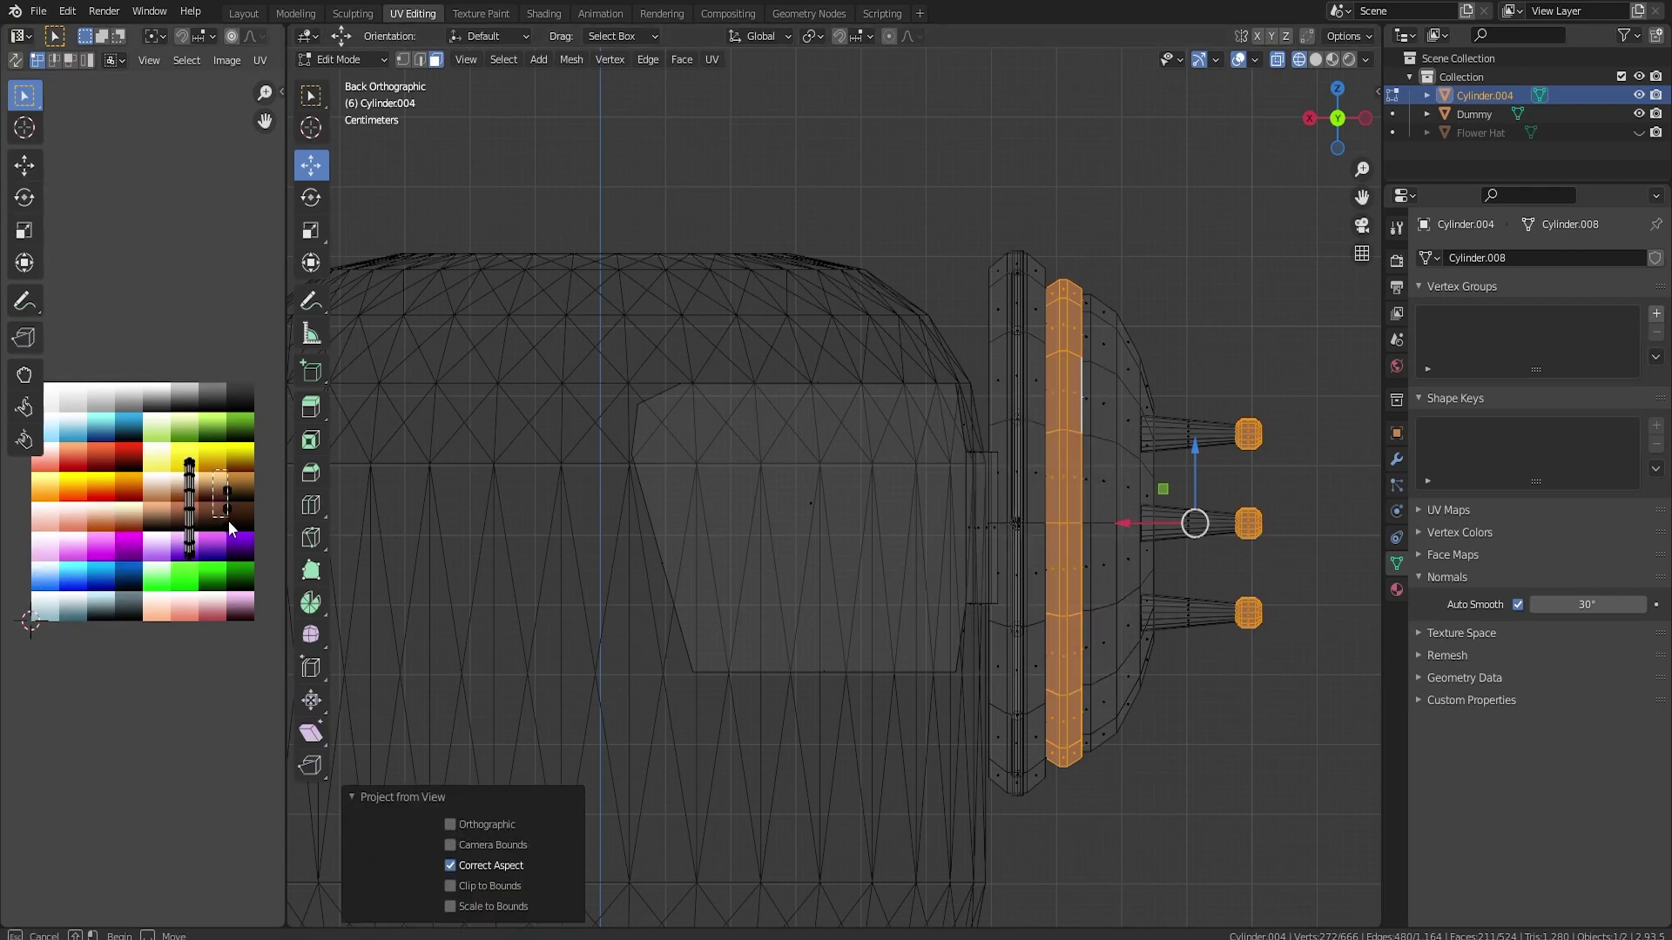
Move the antenna tips' UVs onto the ring's, shrink them all together, and place them on a yellow swatch of the colour grid.
{"action": "left_click_drag", "start_coordinate": [222, 478], "coordinate": [243, 547]}
{"action": "key", "text": "g"}
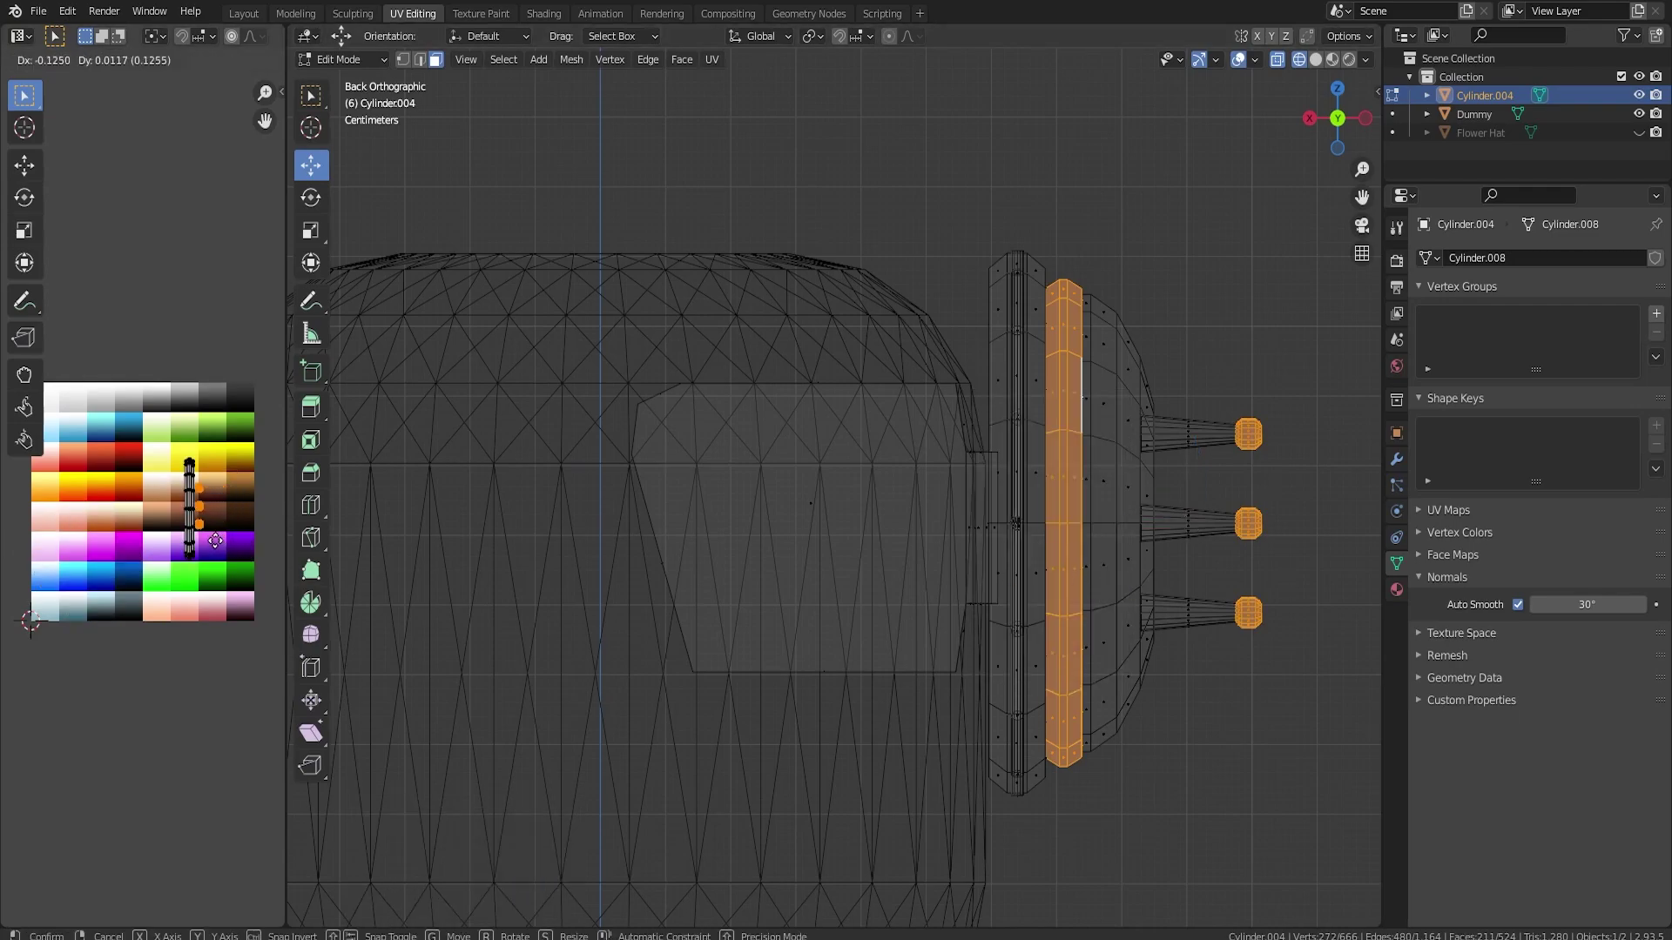
{"action": "left_click", "coordinate": [207, 540]}
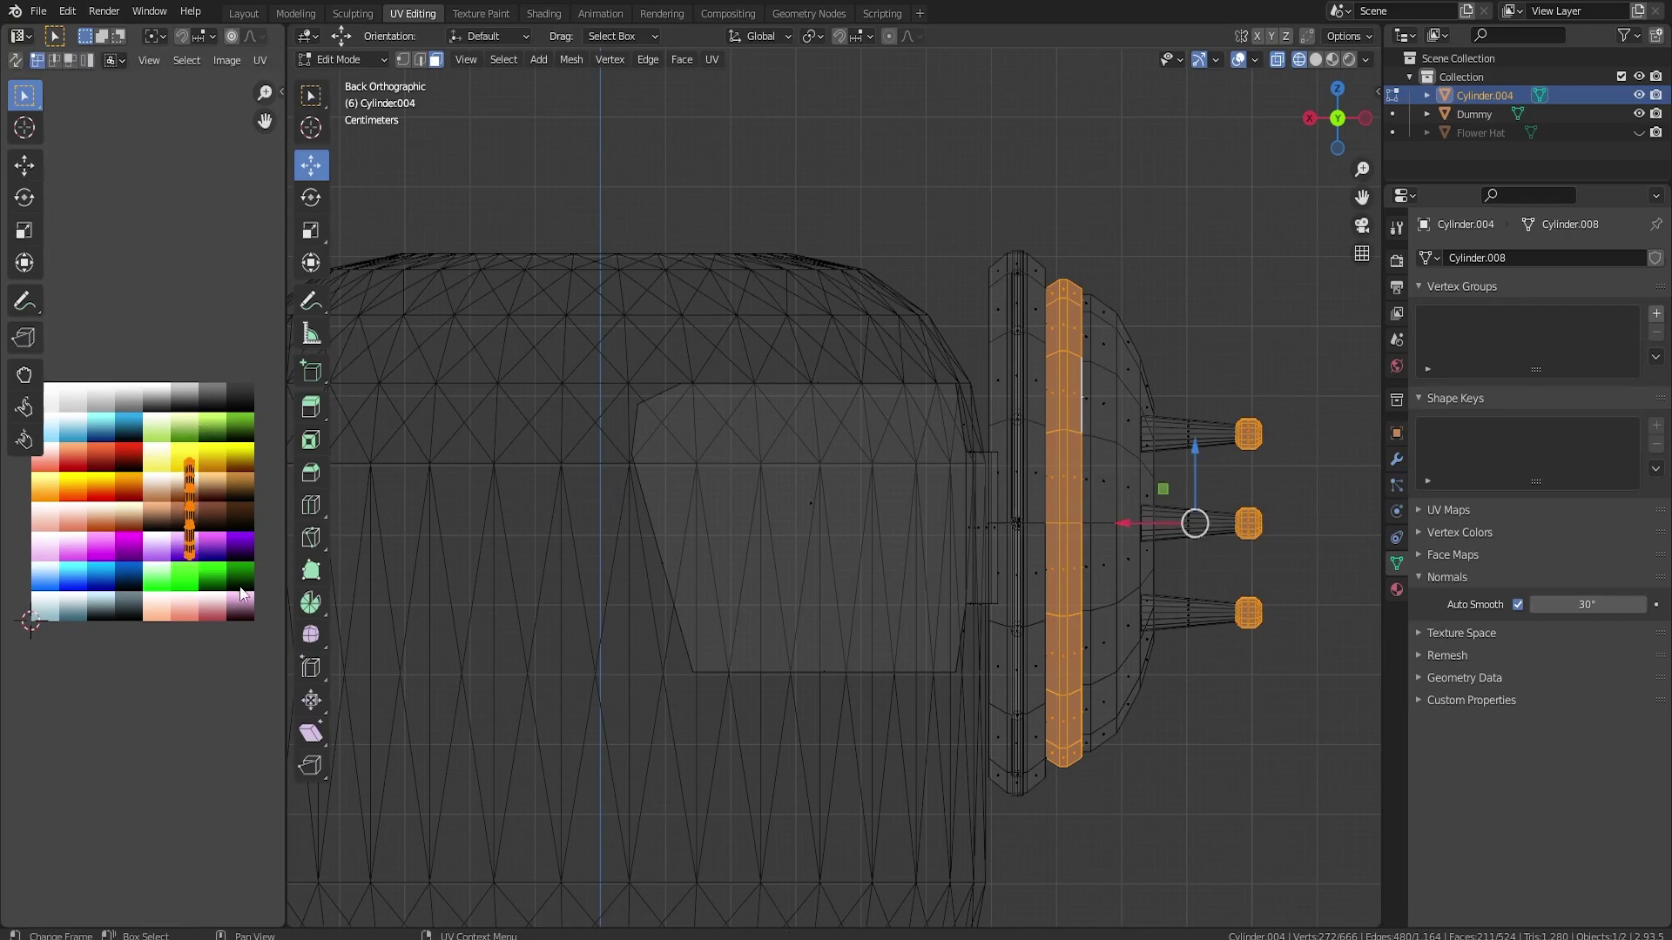
{"action": "key", "text": "s"}
{"action": "left_click", "coordinate": [206, 541]}
{"action": "key", "text": "g"}
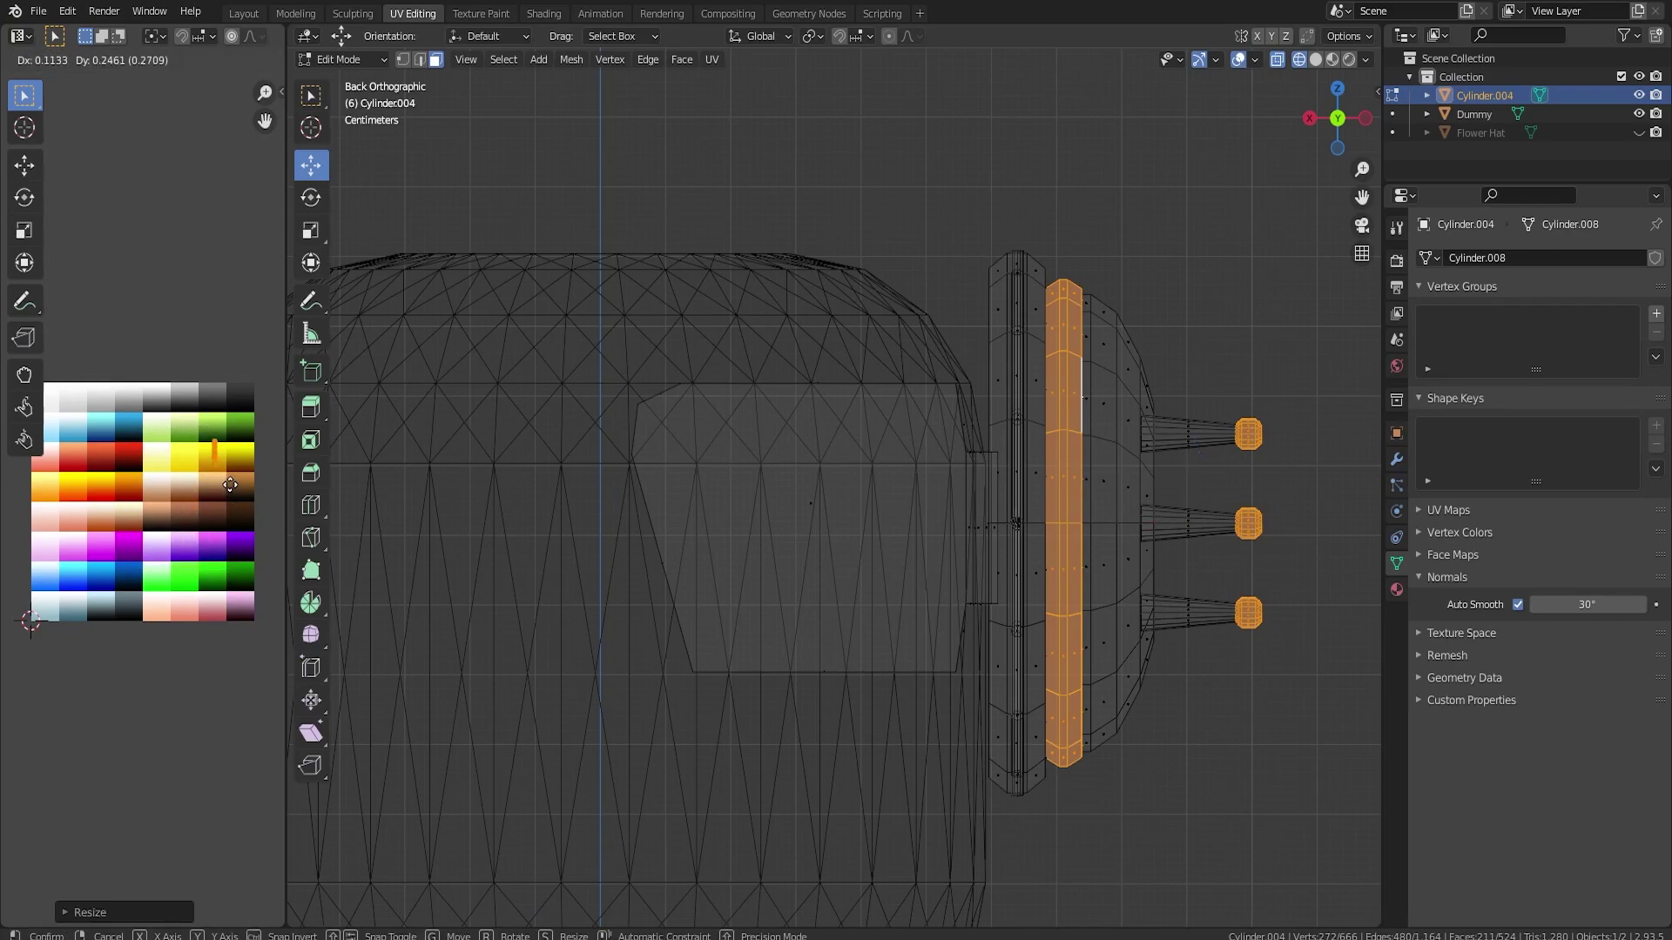
{"action": "left_click", "coordinate": [232, 496]}
{"action": "key", "text": "s"}
{"action": "left_click", "coordinate": [219, 507]}
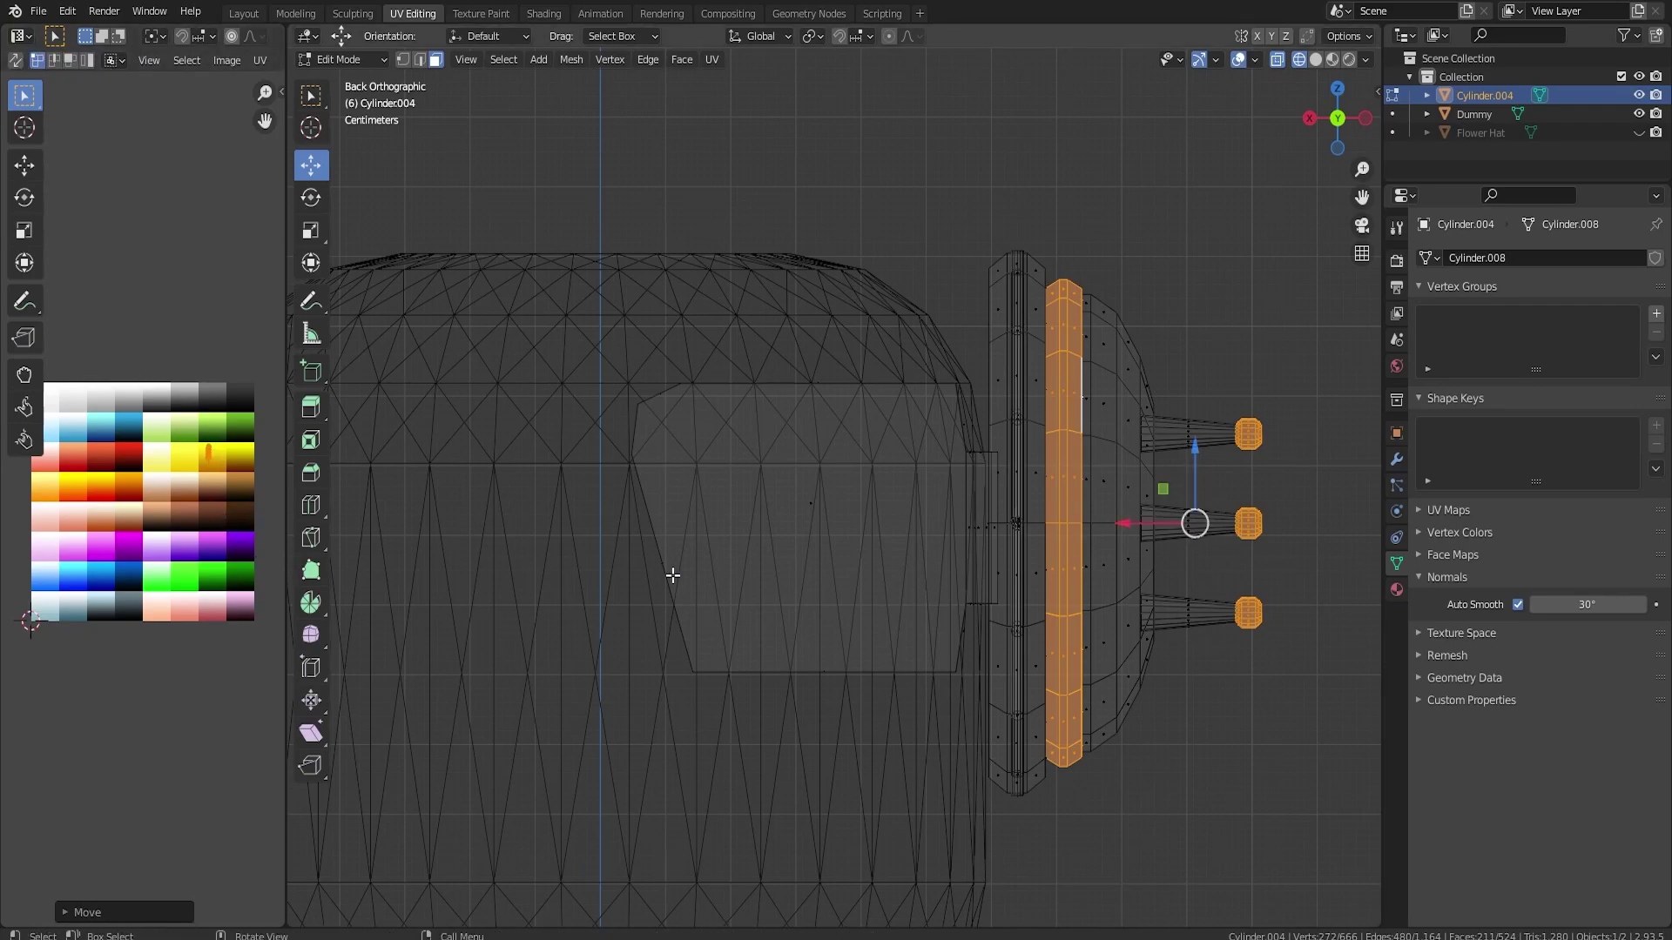
In Object Mode with Material Preview shading, give the accessory a new material with Color_Grid.png as the Base Color image texture.
{"action": "key", "text": "Tab"}
{"action": "key", "text": "shift+z"}
{"action": "scroll", "coordinate": [906, 735], "scroll_direction": "down", "scroll_amount": 2}
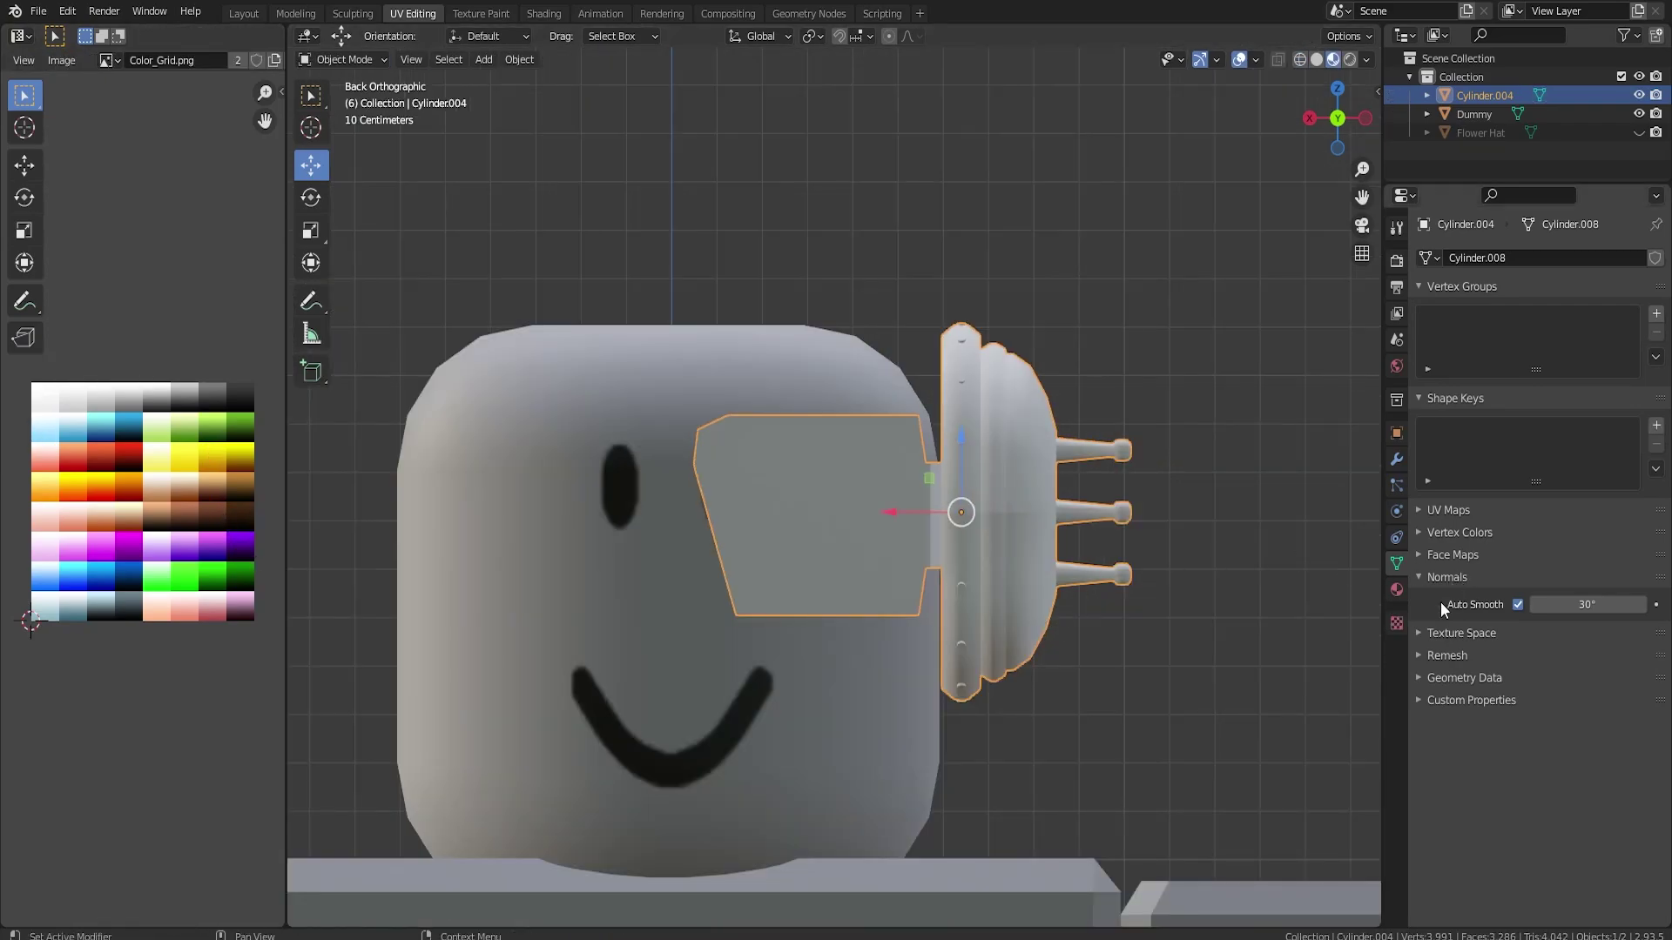
{"action": "left_click", "coordinate": [1397, 589]}
{"action": "left_click", "coordinate": [1501, 349]}
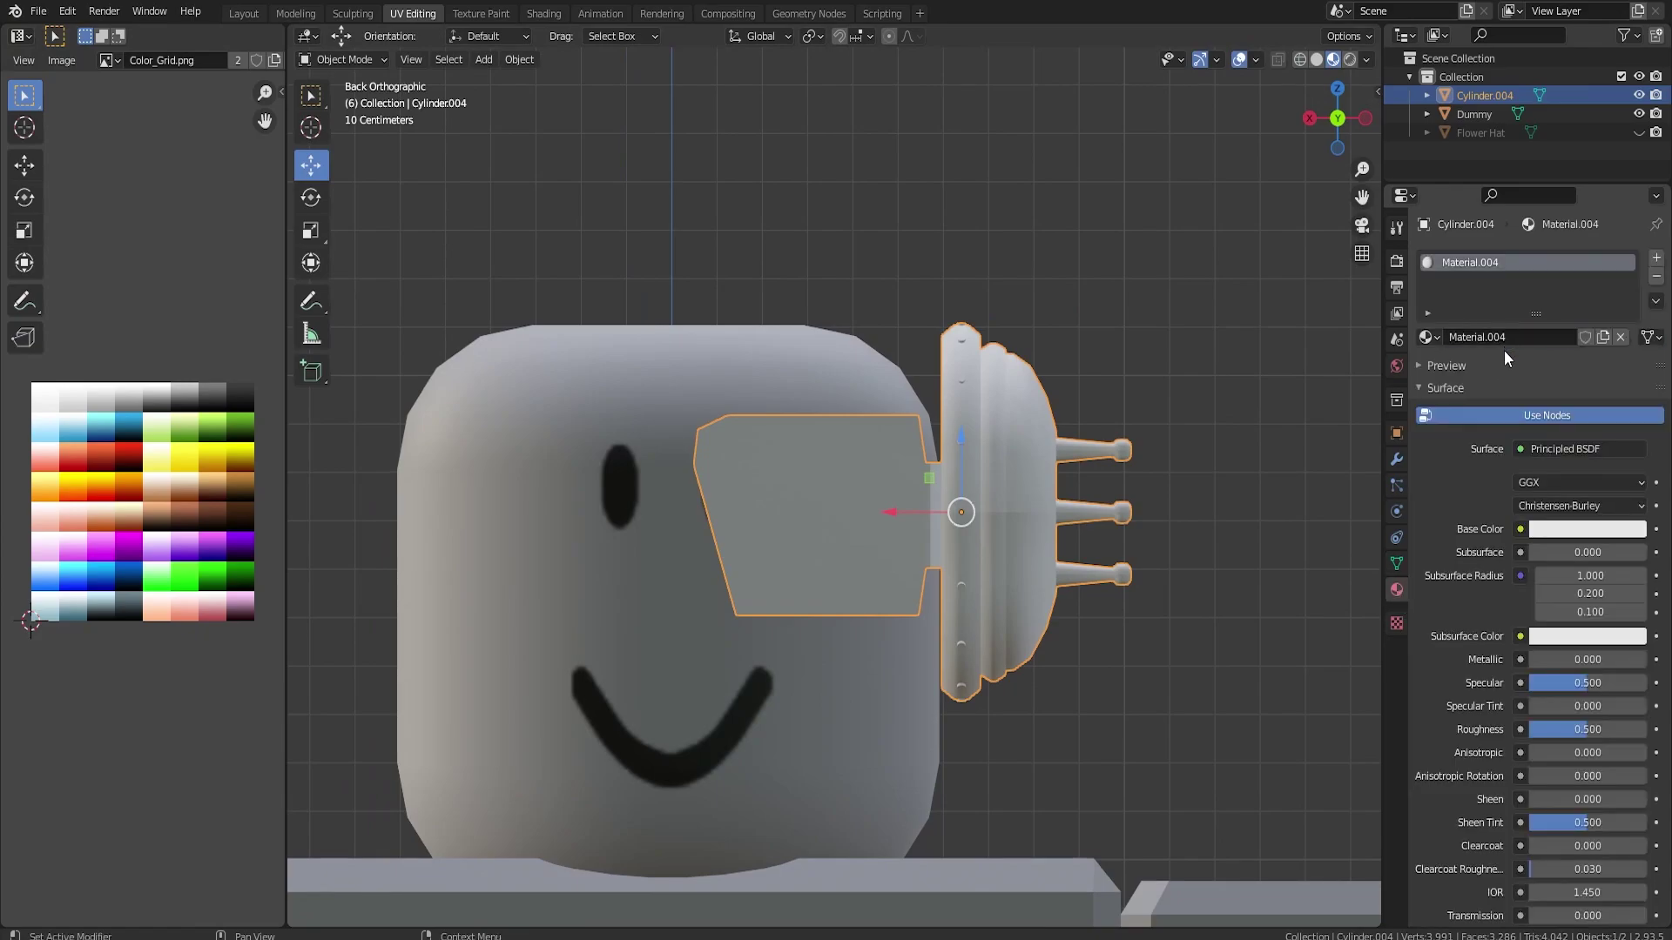
{"action": "left_click", "coordinate": [1522, 530]}
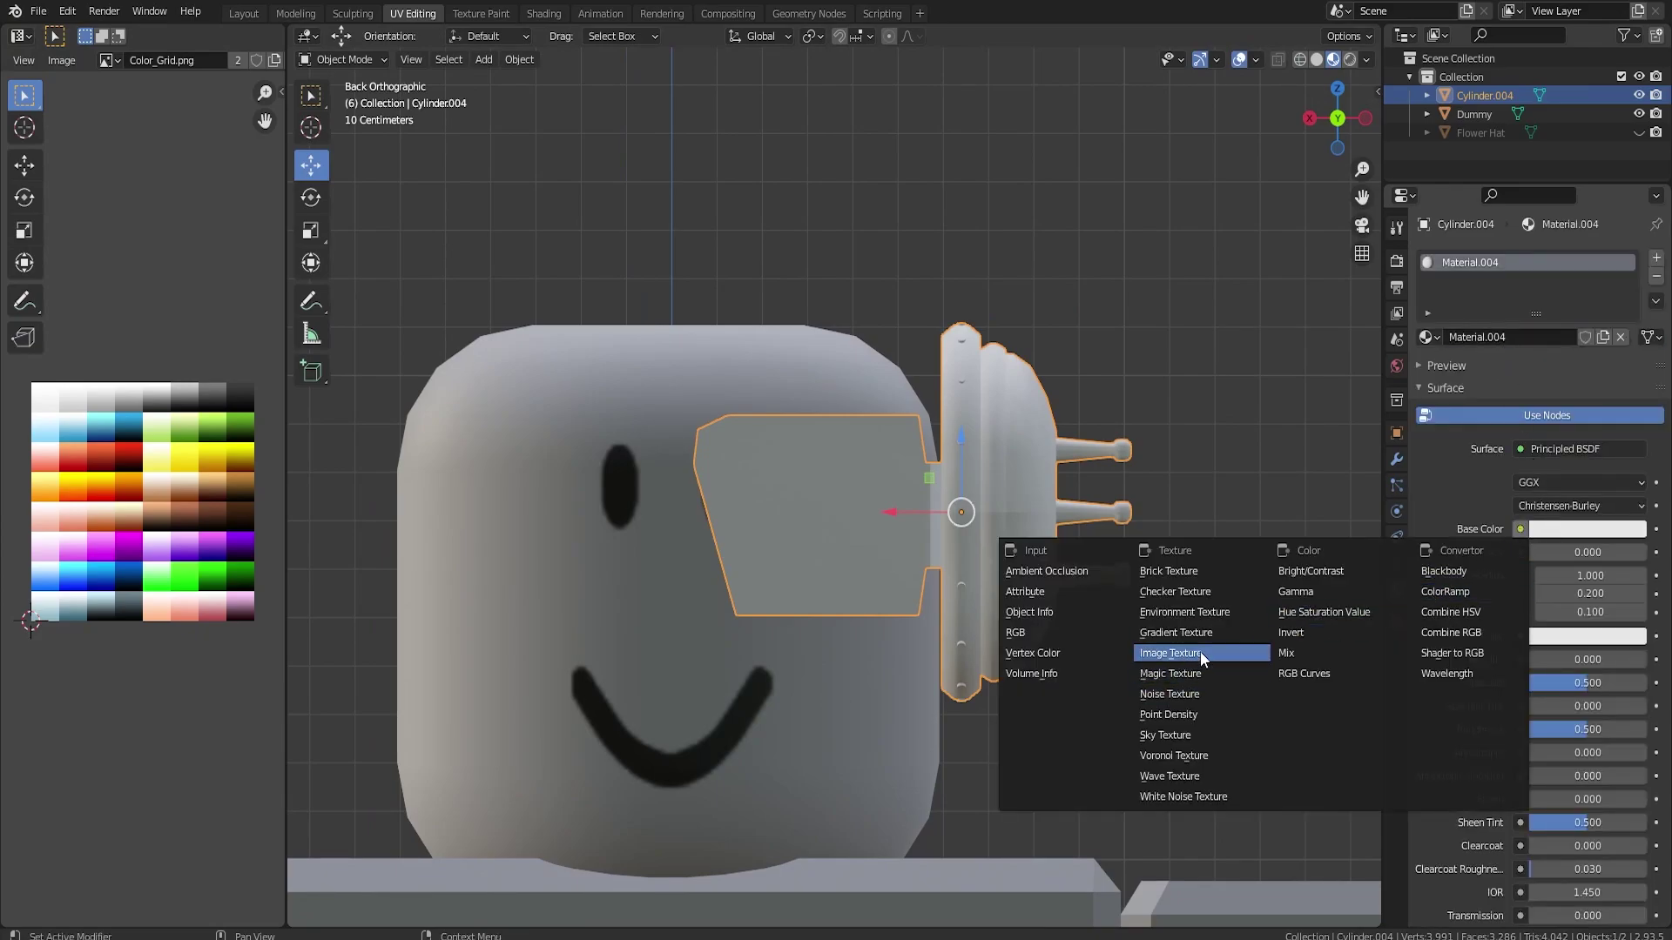
{"action": "left_click", "coordinate": [1200, 651]}
{"action": "left_click", "coordinate": [1428, 552]}
{"action": "left_click", "coordinate": [1472, 585]}
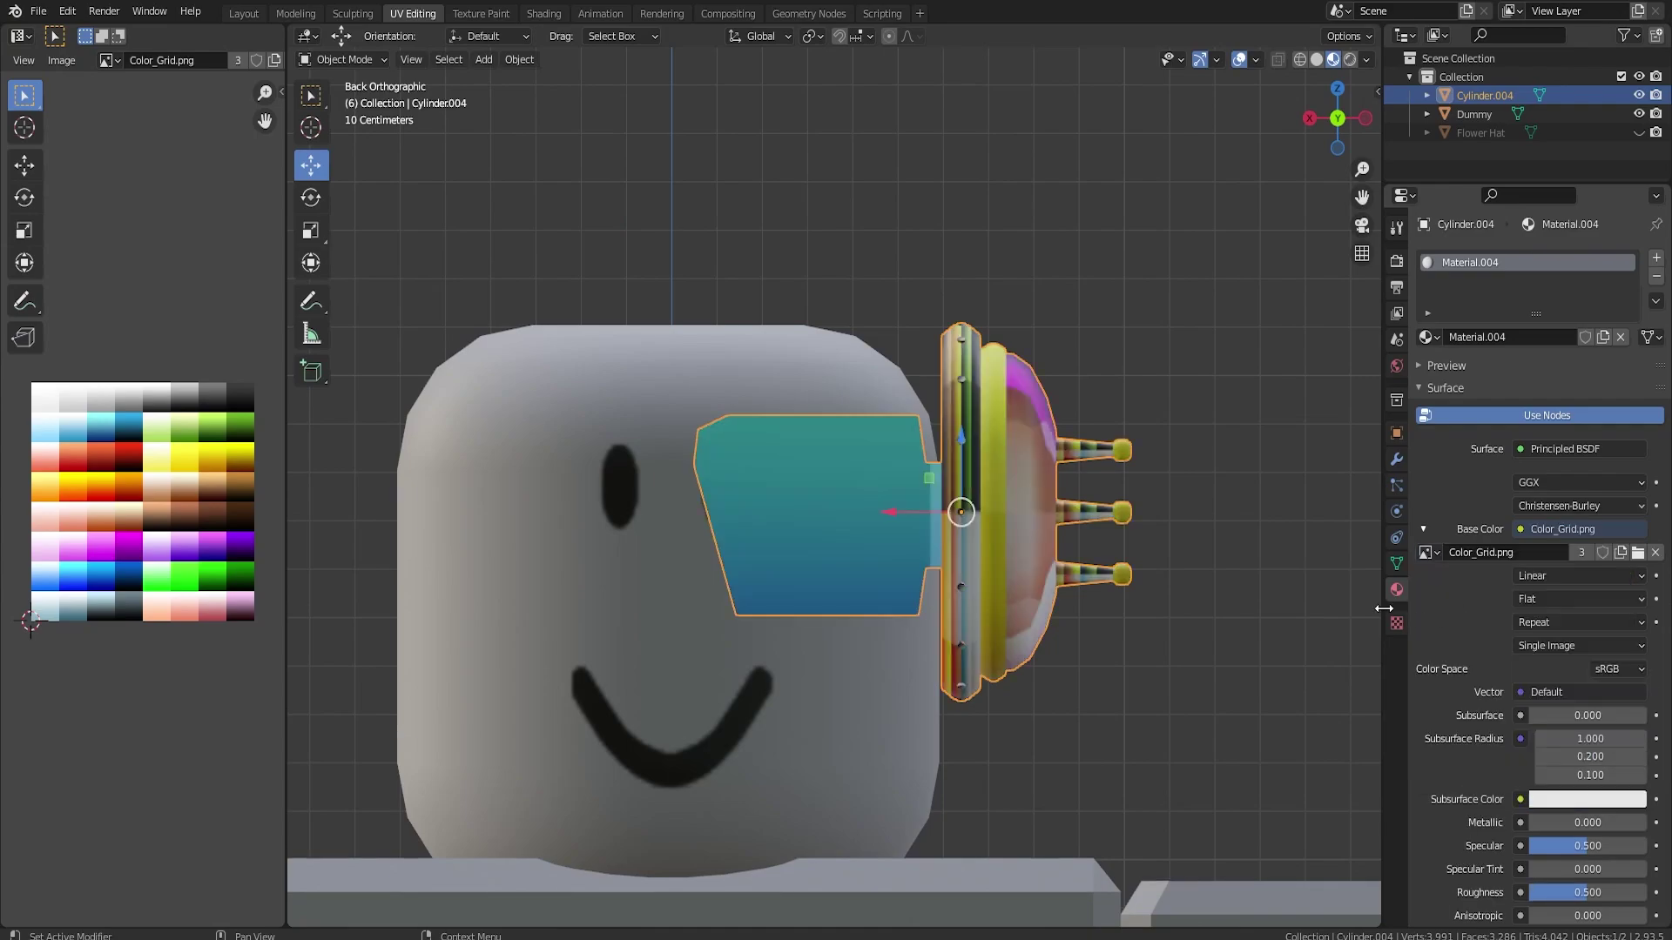
In Edit Mode, select a face loop on the studded rim and grow the selection over the rim.
{"action": "scroll", "coordinate": [994, 589], "scroll_direction": "down", "scroll_amount": 2}
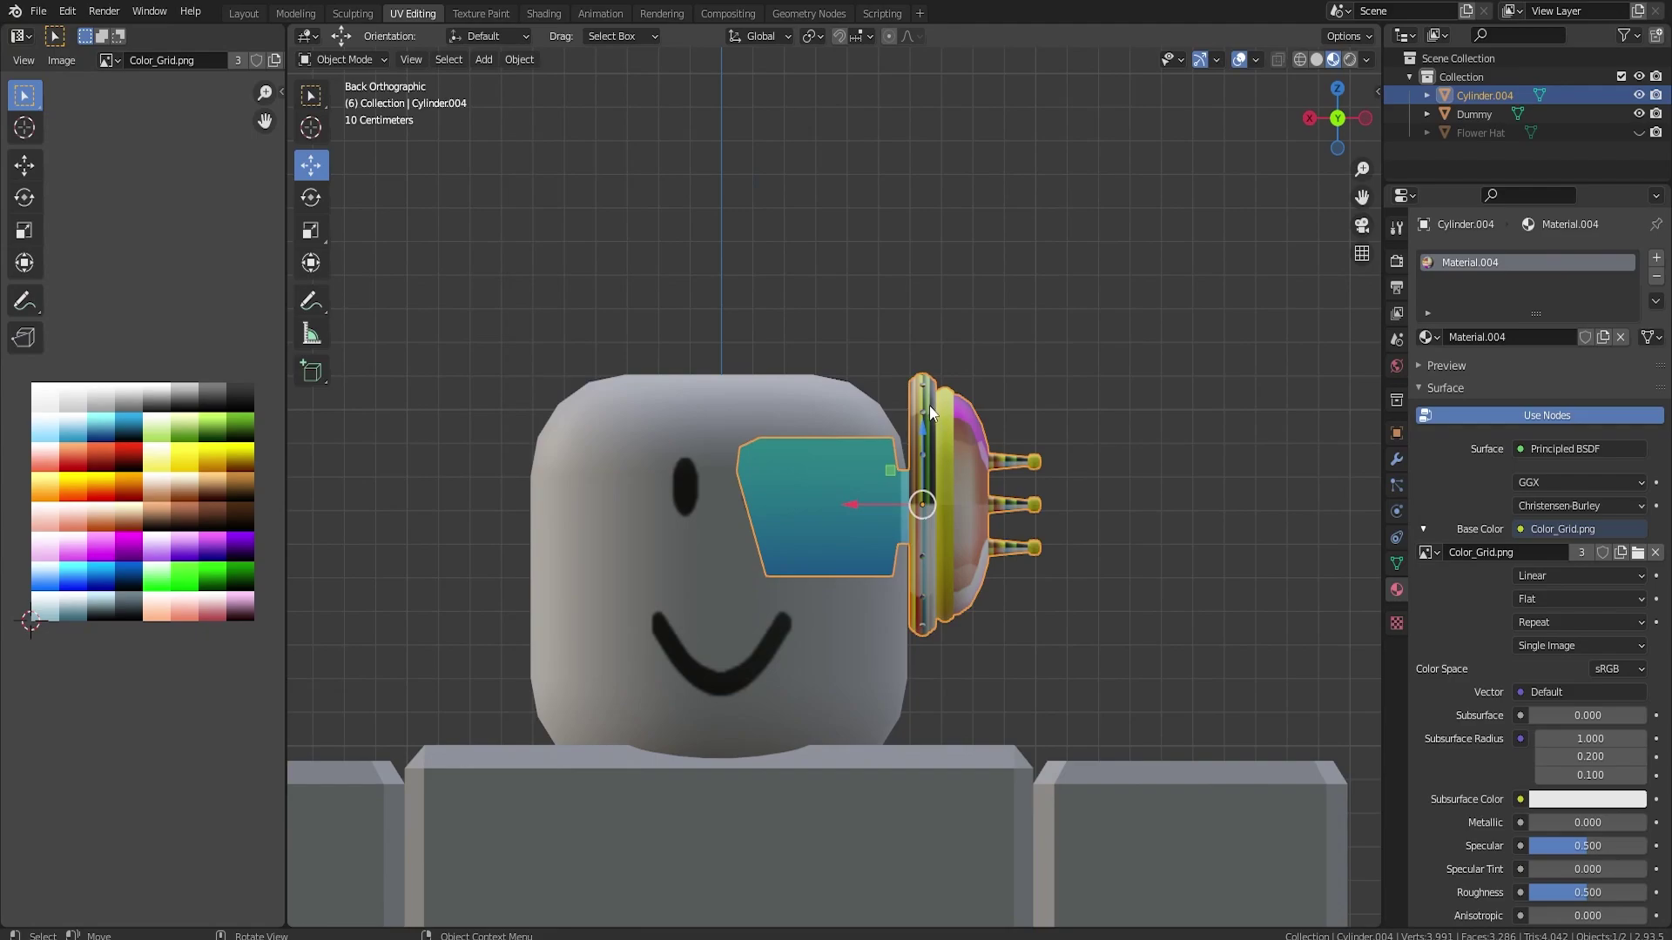
{"action": "key", "text": "Tab"}
{"action": "scroll", "coordinate": [1014, 337], "scroll_direction": "up", "scroll_amount": 4}
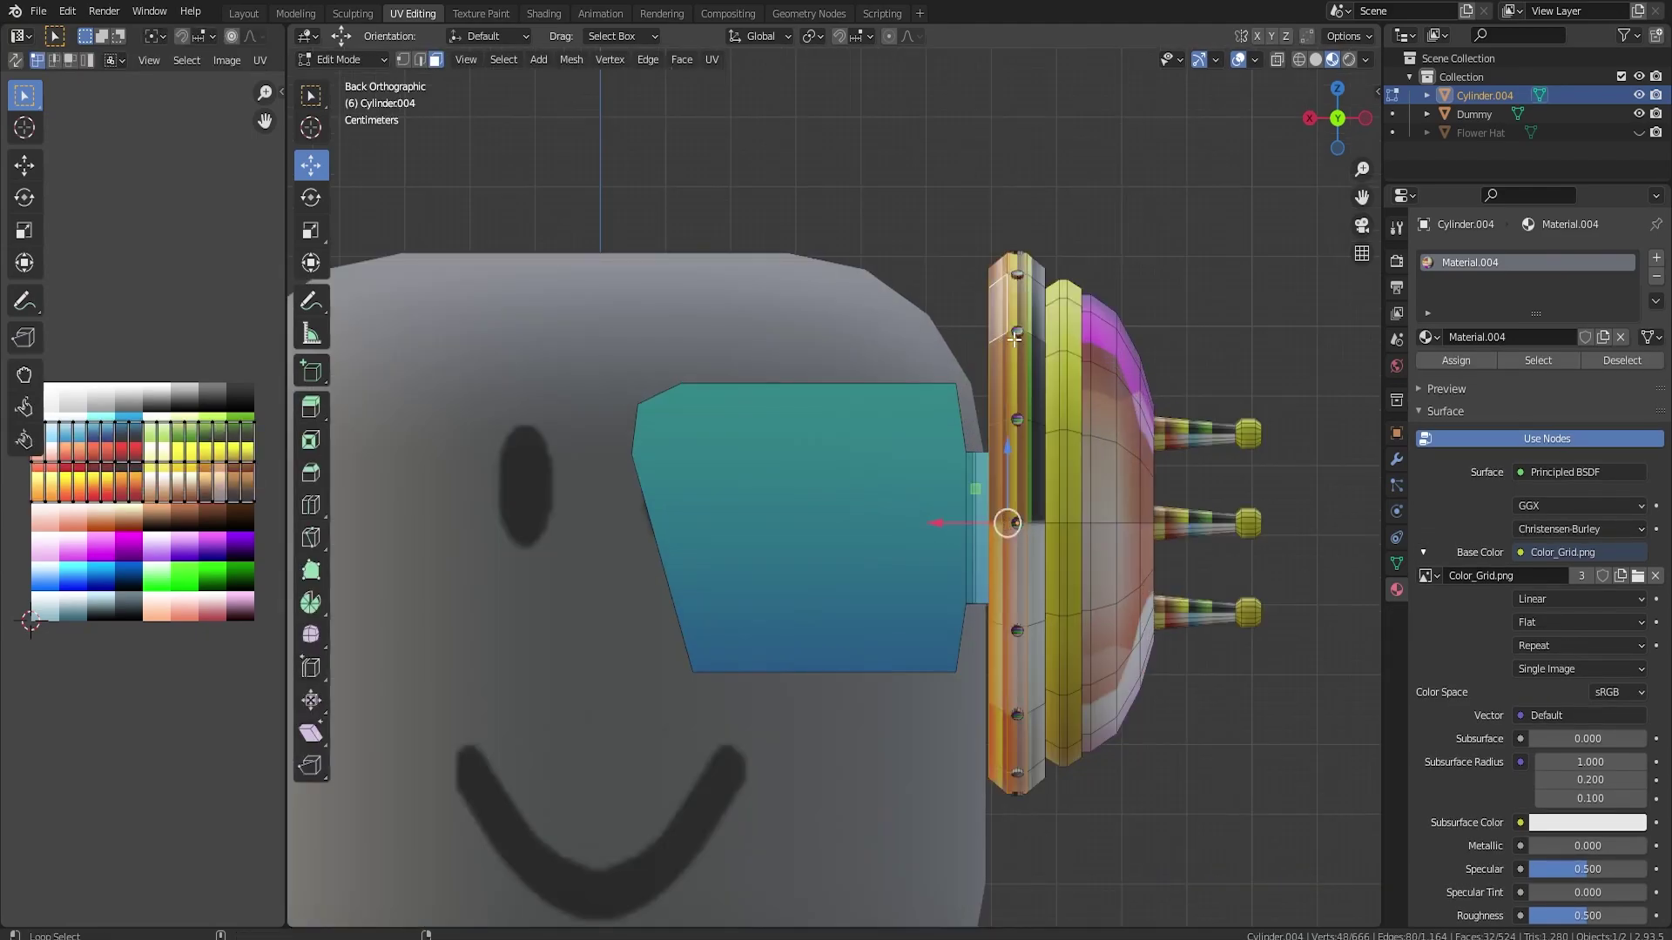
{"action": "left_click", "coordinate": [1033, 335], "text": "alt"}
{"action": "key", "text": "ctrl+KP_Add"}
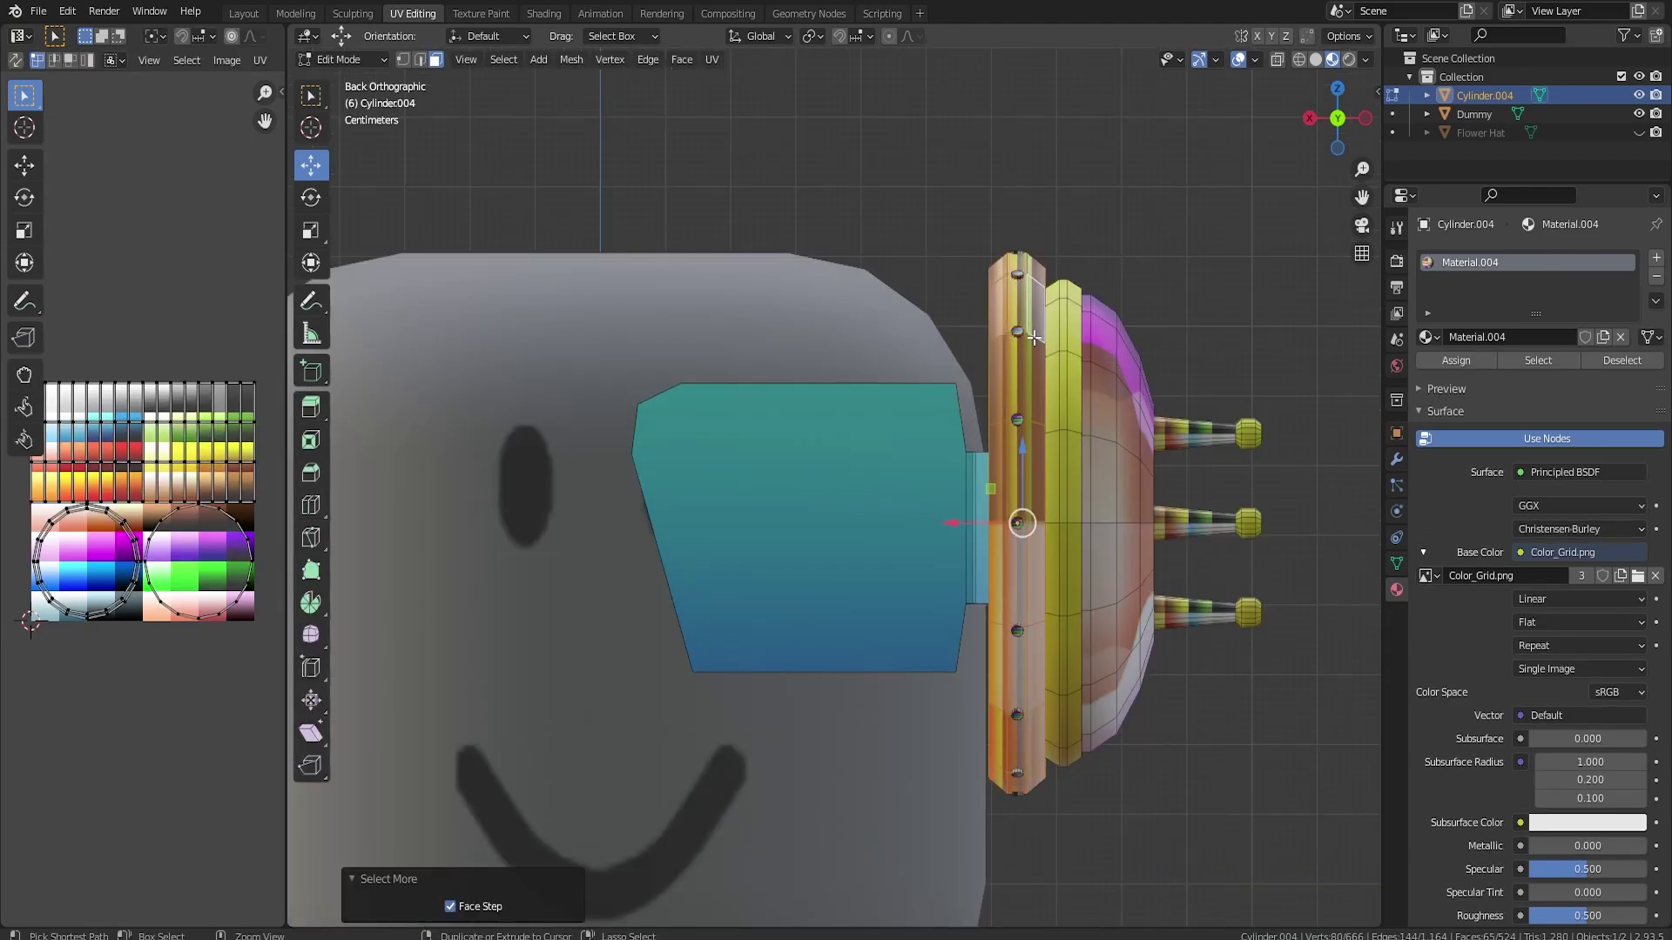
{"action": "mouse_move", "coordinate": [1034, 335]}
{"action": "middle_mouse_down"}
{"action": "mouse_move", "coordinate": [1120, 393]}
{"action": "mouse_move", "coordinate": [1163, 398]}
{"action": "middle_mouse_up"}
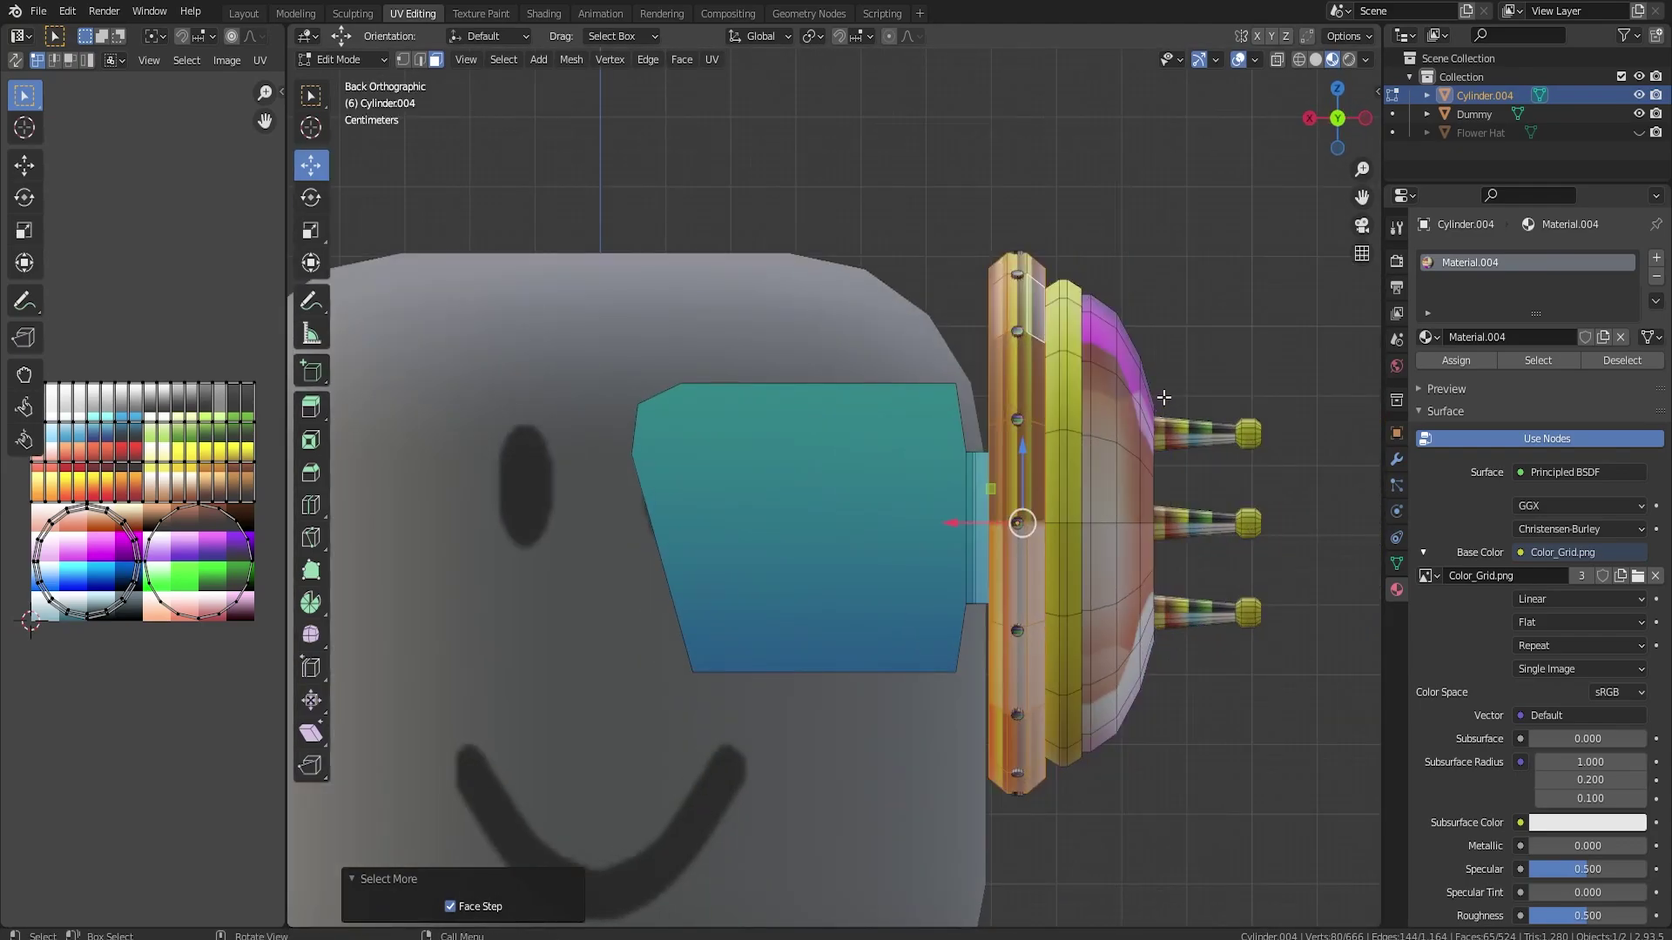
Switch to wireframe, add the three antenna stems to the rim selection, and unwrap it with Project from View.
{"action": "key", "text": "z"}
{"action": "left_click", "coordinate": [1189, 394]}
{"action": "key", "text": "z"}
{"action": "left_click", "coordinate": [1166, 403]}
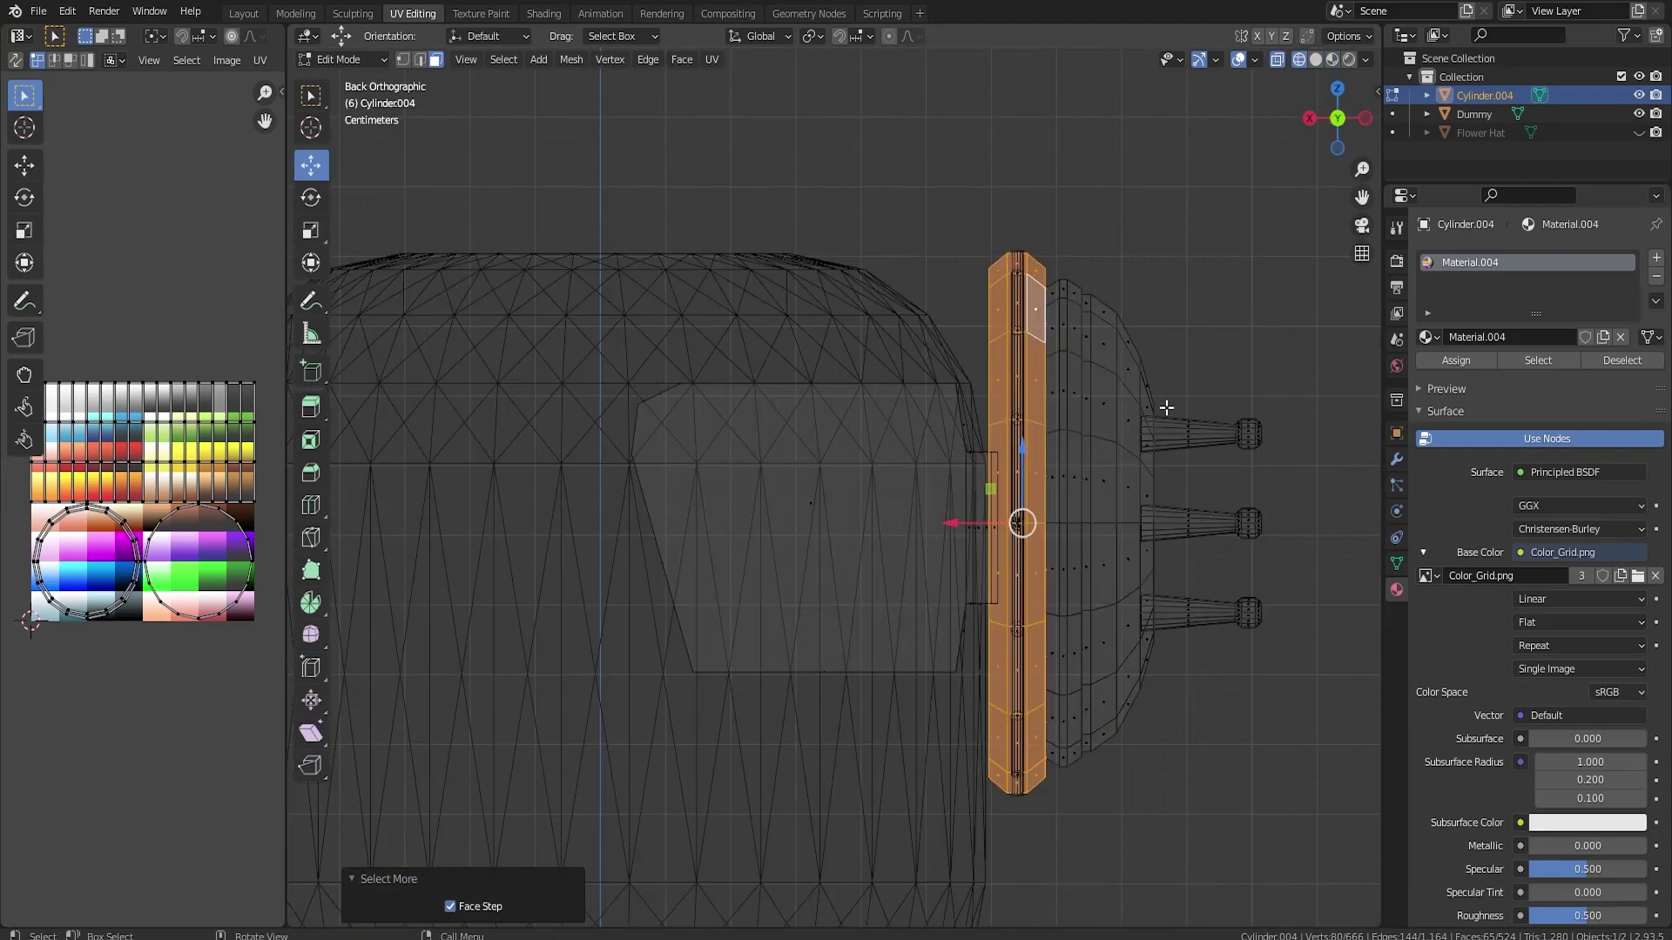
{"action": "left_click_drag", "start_coordinate": [1173, 375], "coordinate": [1206, 664], "text": "shift"}
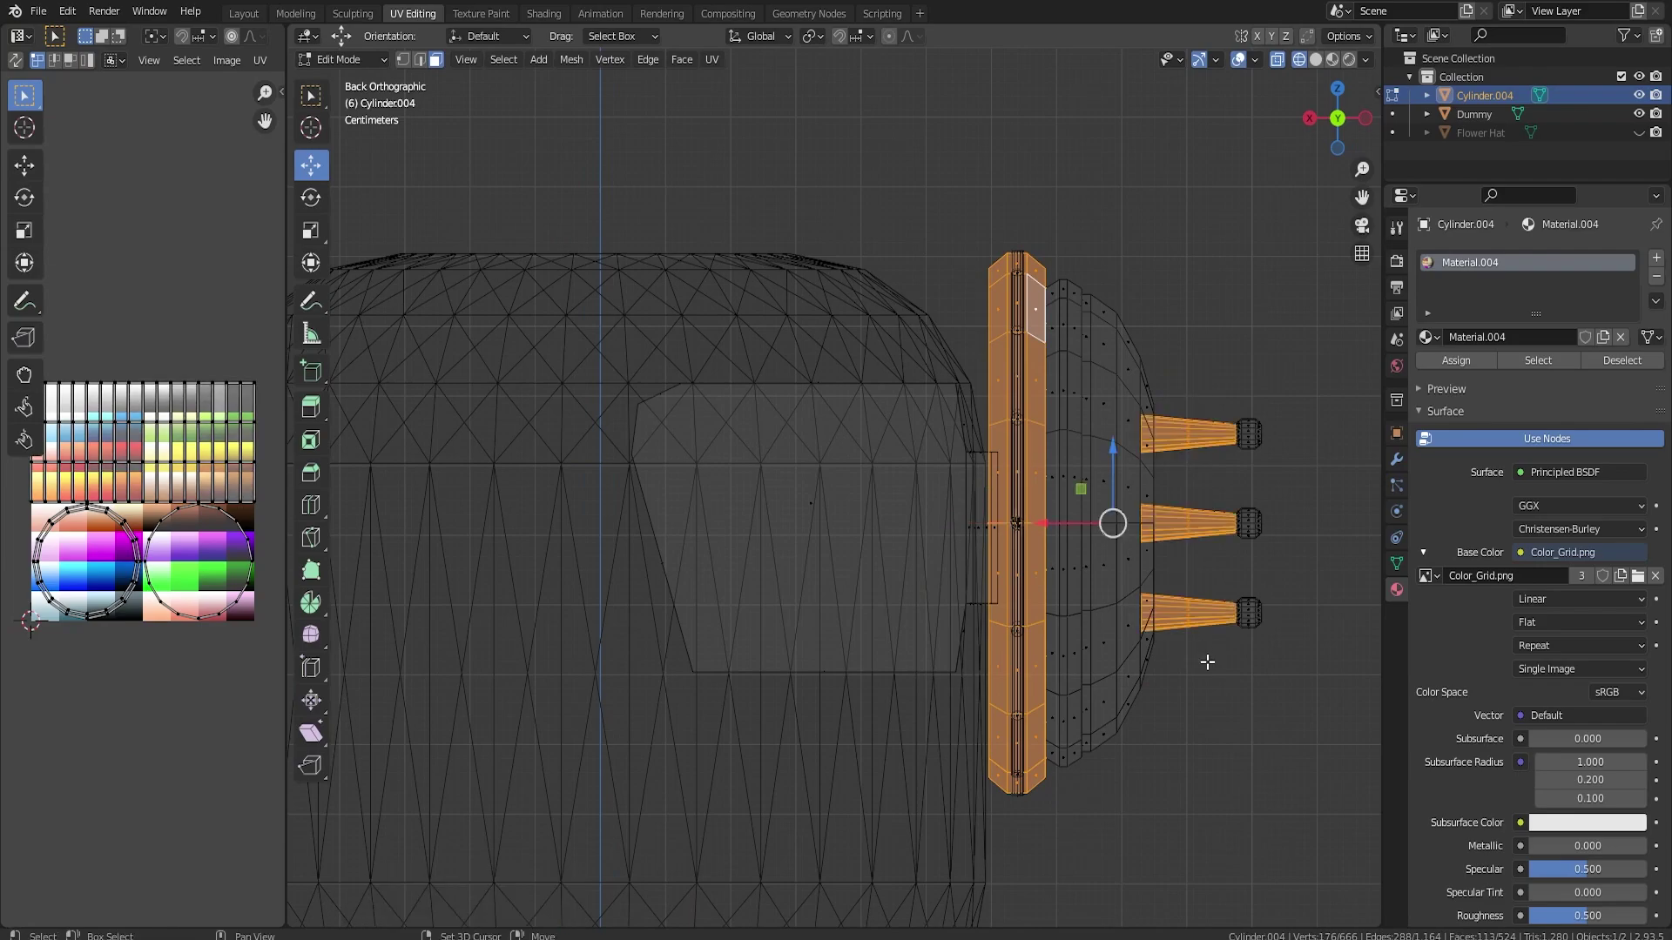
{"action": "key", "text": "u"}
{"action": "left_click", "coordinate": [1062, 555]}
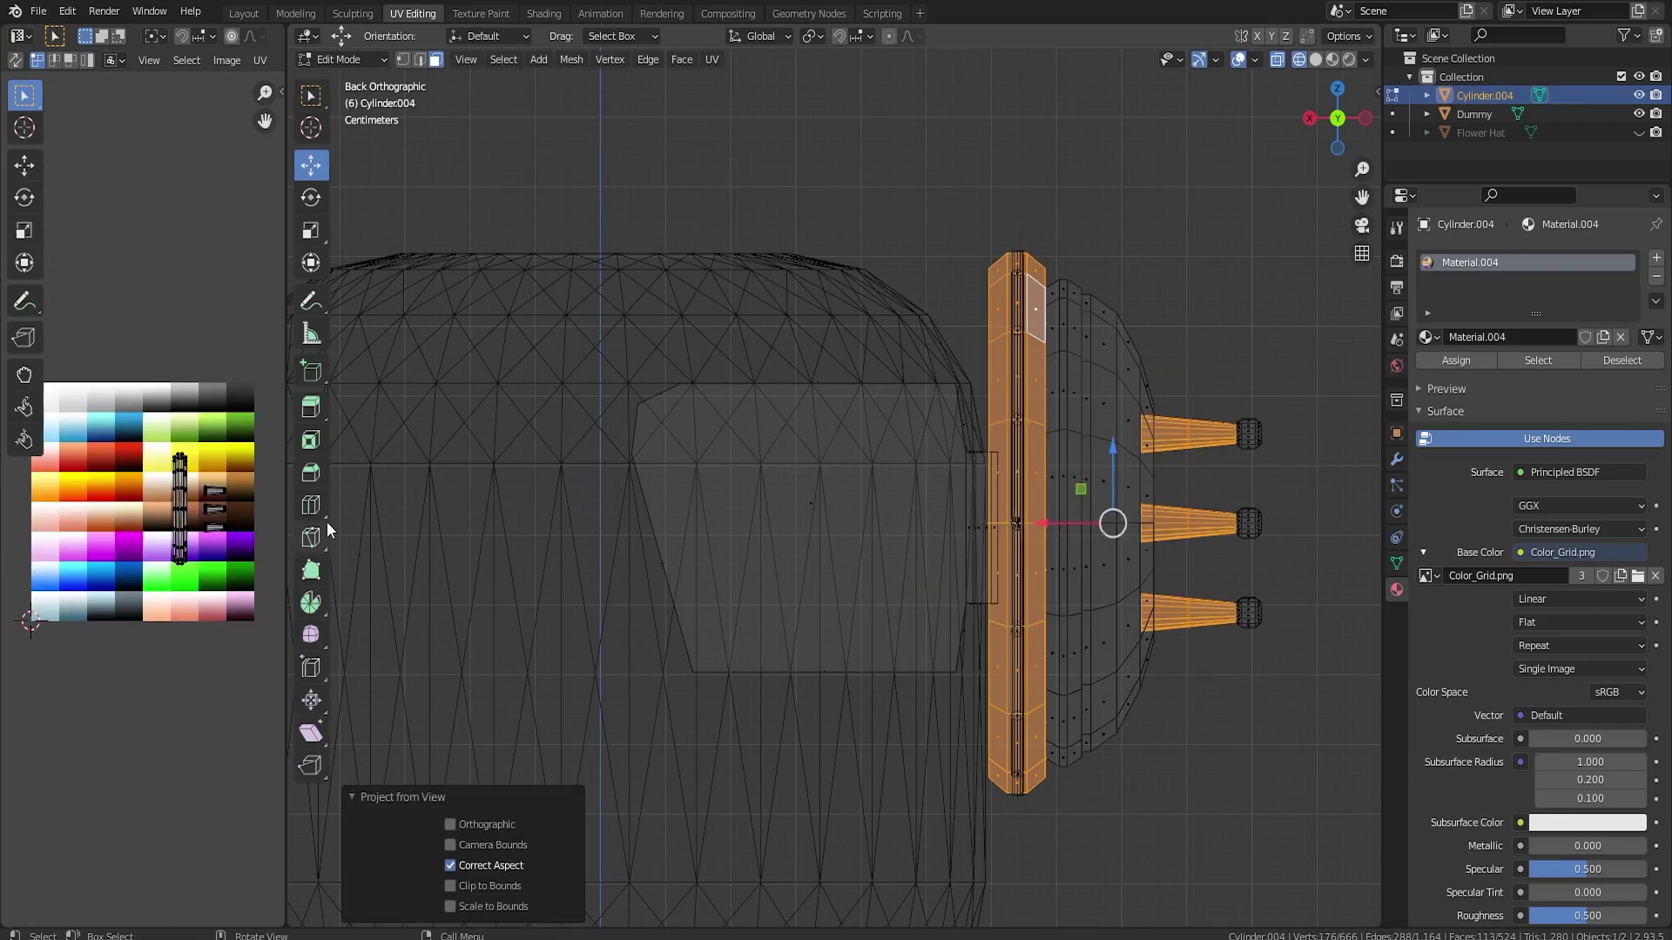
Move the antenna stems' UVs onto the rim's UVs and shrink them all together.
{"action": "key", "text": "a"}
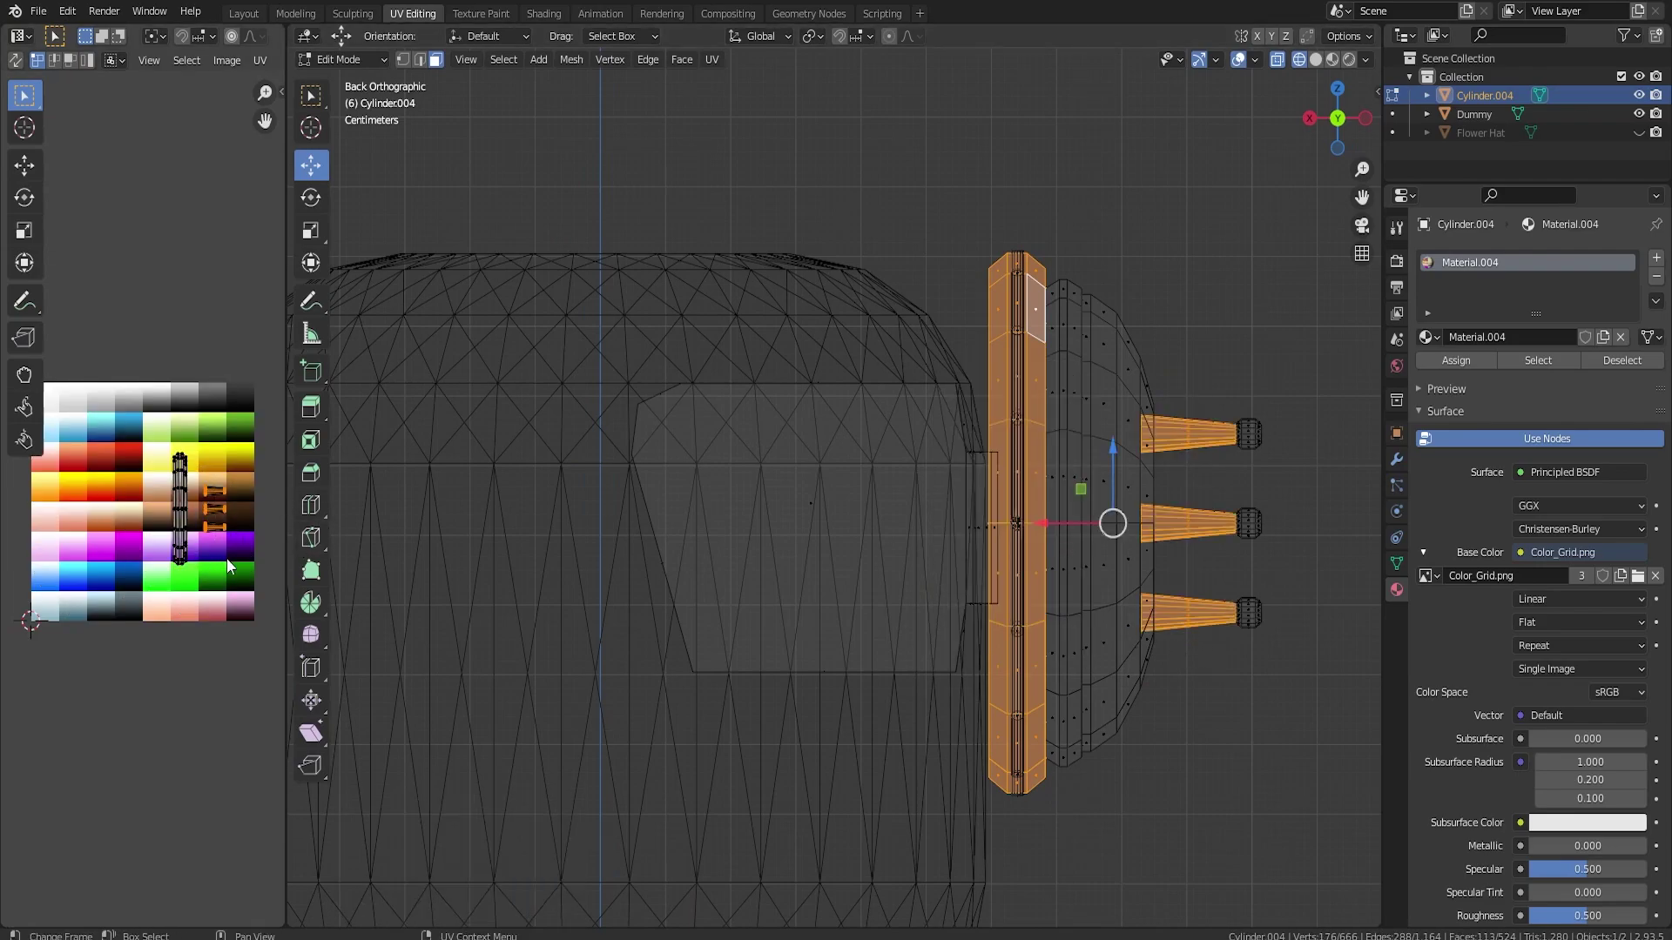
{"action": "key", "text": "g"}
{"action": "left_click", "coordinate": [194, 554]}
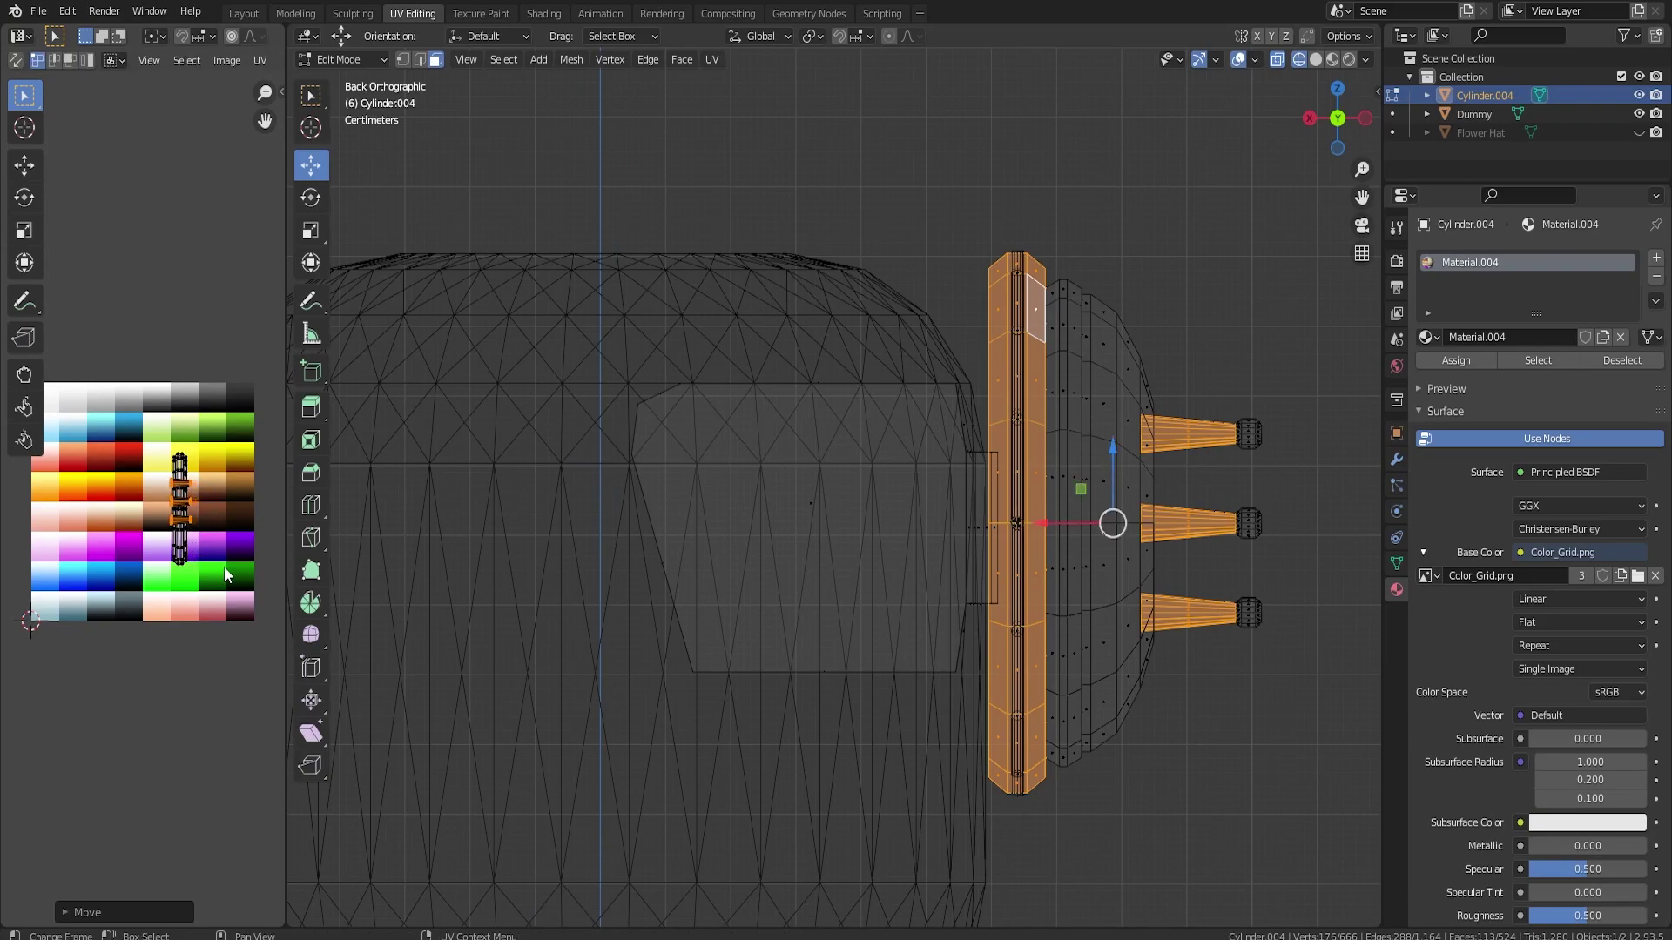
{"action": "key", "text": "s"}
{"action": "left_click", "coordinate": [202, 581]}
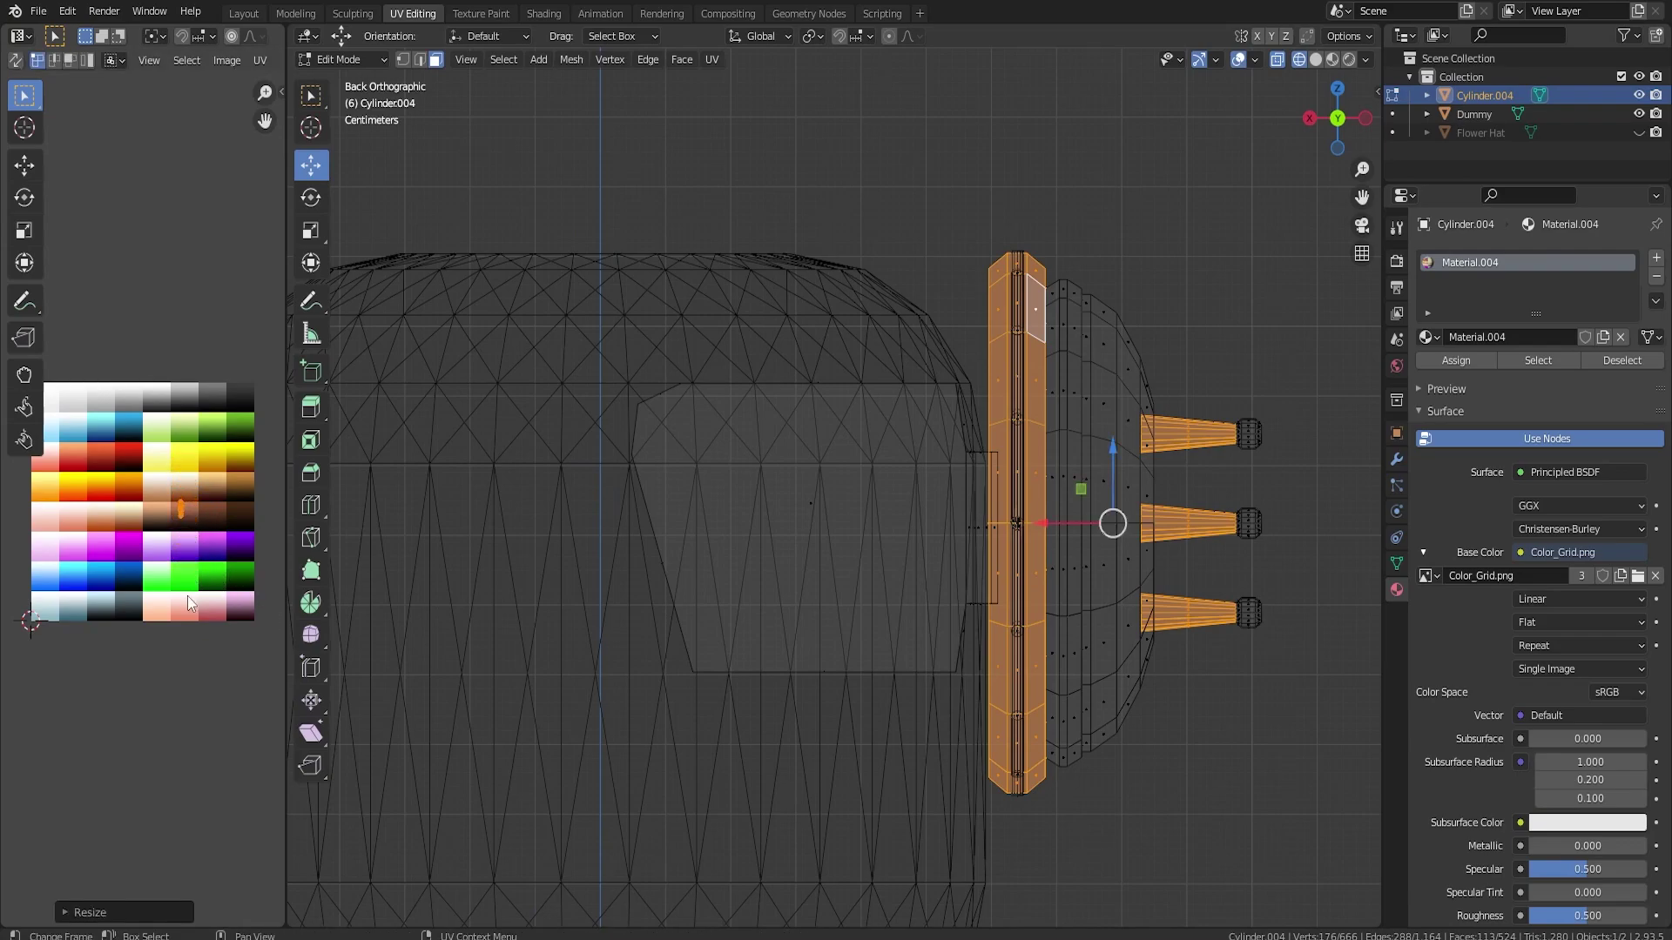
Place the shrunken rim and stem UVs on a dark grey swatch and return to Object Mode in Material Preview shading.
{"action": "key", "text": "g"}
{"action": "left_click", "coordinate": [219, 487]}
{"action": "key", "text": "s"}
{"action": "left_click", "coordinate": [214, 512]}
{"action": "key", "text": "g"}
{"action": "left_click", "coordinate": [218, 527]}
{"action": "key", "text": "Tab"}
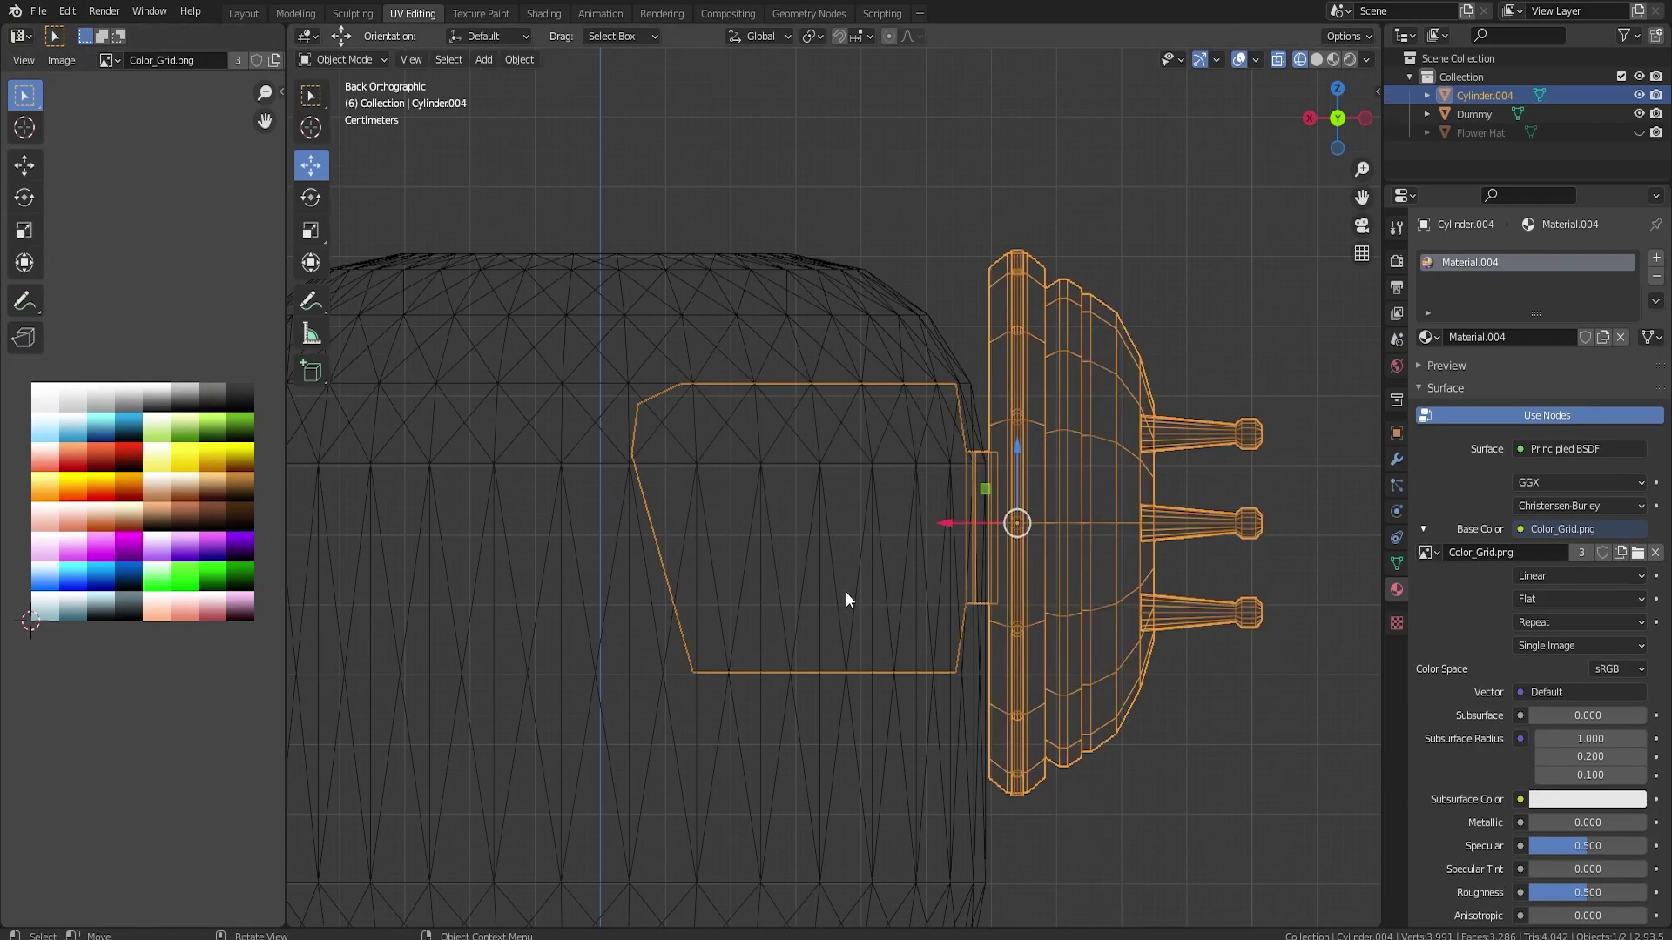
{"action": "key", "text": "z"}
{"action": "left_click", "coordinate": [862, 696]}
{"action": "scroll", "coordinate": [949, 702], "scroll_direction": "down", "scroll_amount": 2}
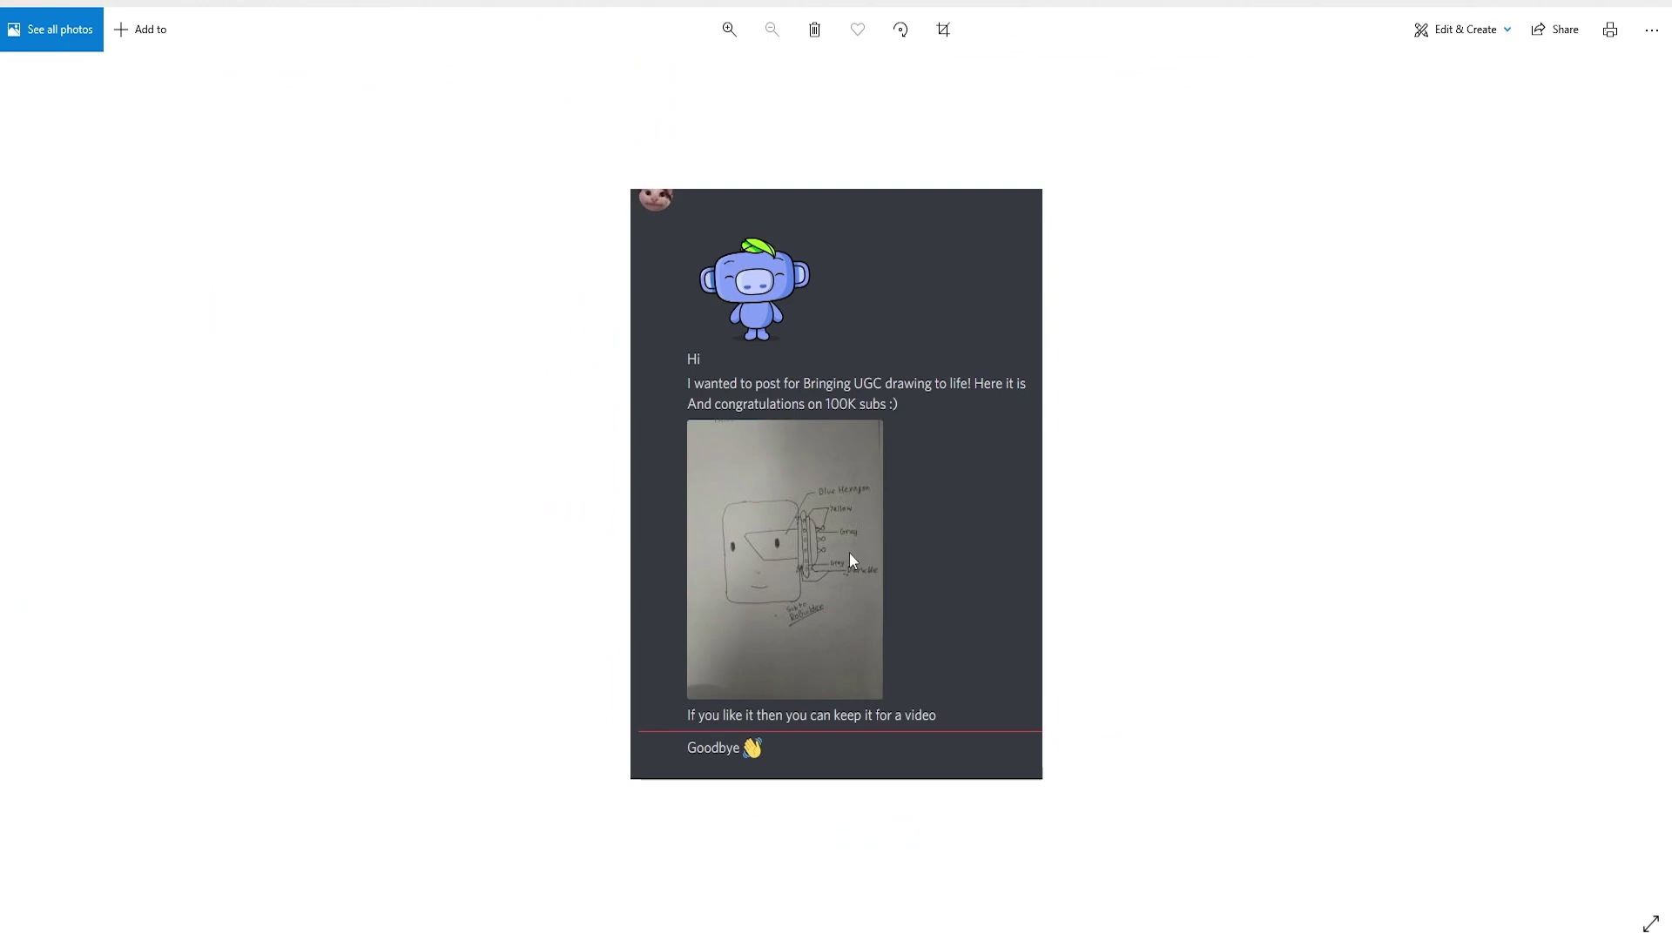
Switch to Photos and examine the colour labels on the reference sketch up close.
{"action": "scroll", "coordinate": [849, 558], "scroll_direction": "up", "scroll_amount": 3, "text": "ctrl"}
{"action": "scroll", "coordinate": [888, 657], "scroll_direction": "up", "scroll_amount": 3, "text": "ctrl"}
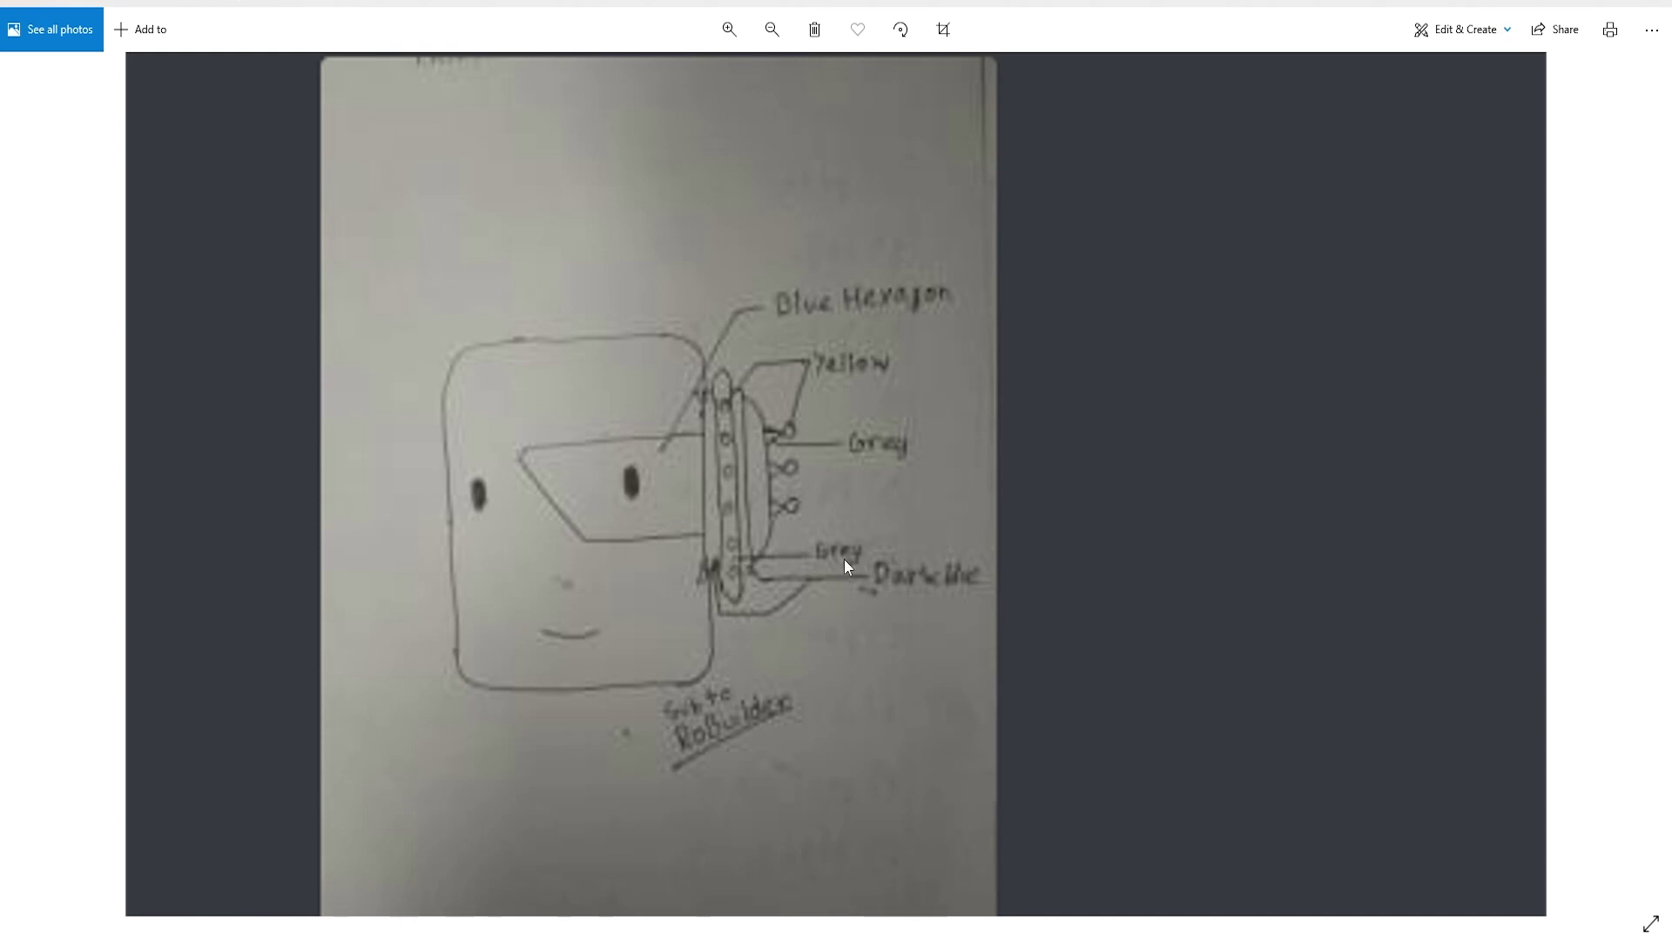
{"action": "scroll", "coordinate": [844, 564], "scroll_direction": "up", "scroll_amount": 2, "text": "ctrl"}
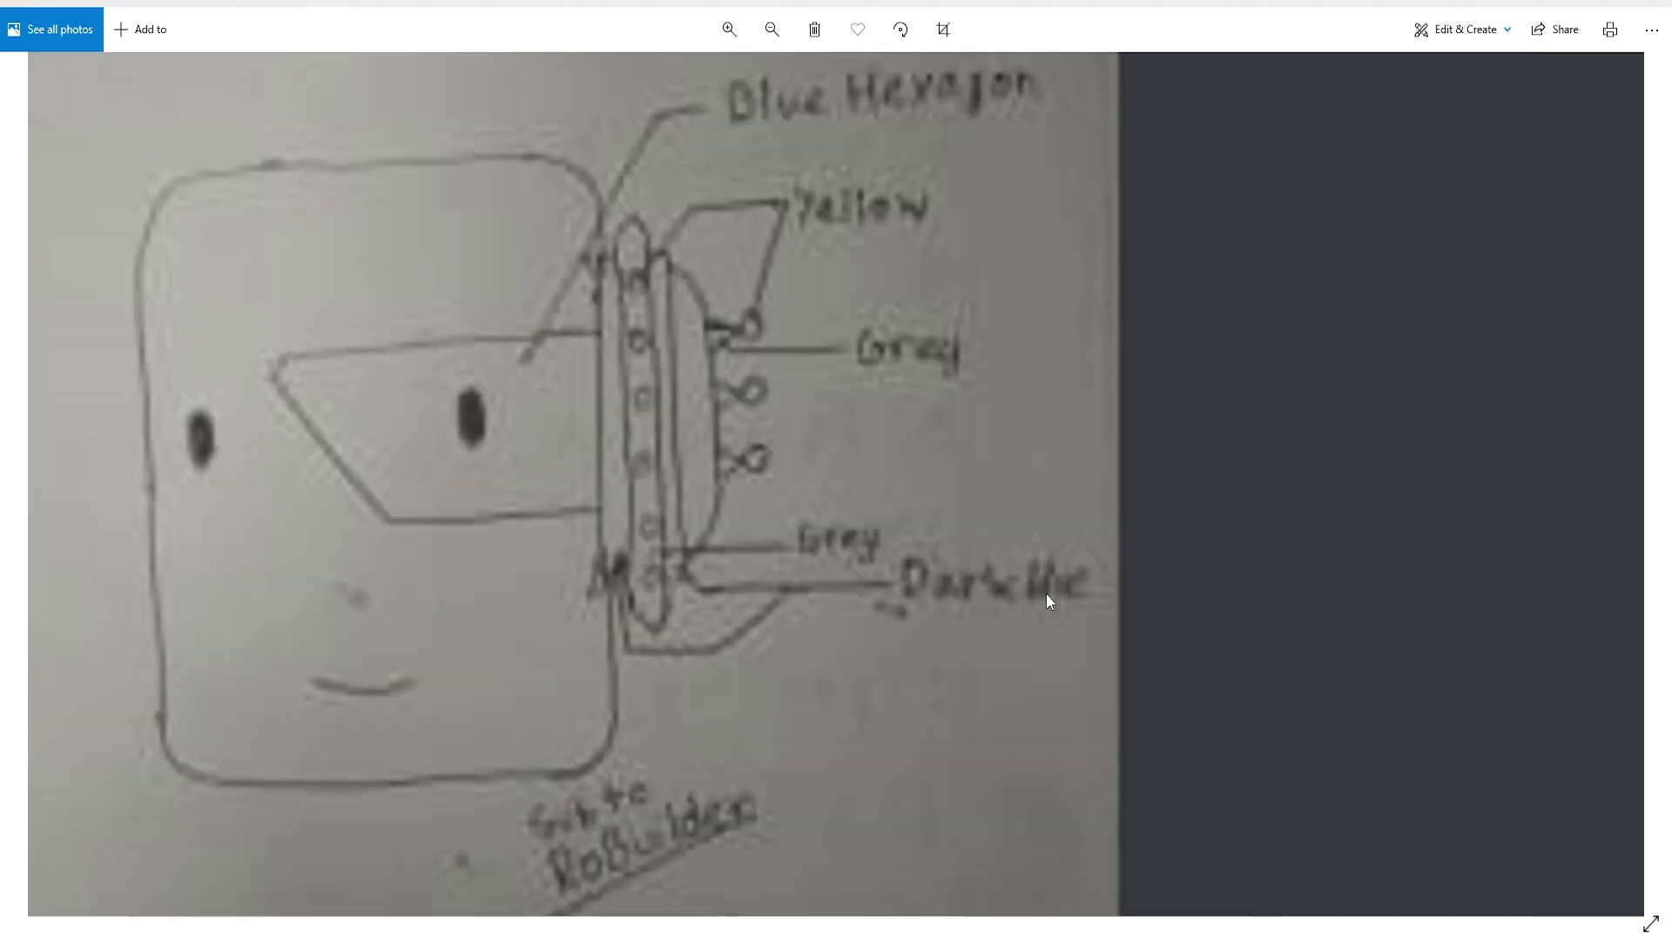
{"action": "scroll", "coordinate": [1021, 599], "scroll_direction": "up", "scroll_amount": 1, "text": "ctrl"}
{"action": "scroll", "coordinate": [1027, 603], "scroll_direction": "down", "scroll_amount": 1, "text": "ctrl"}
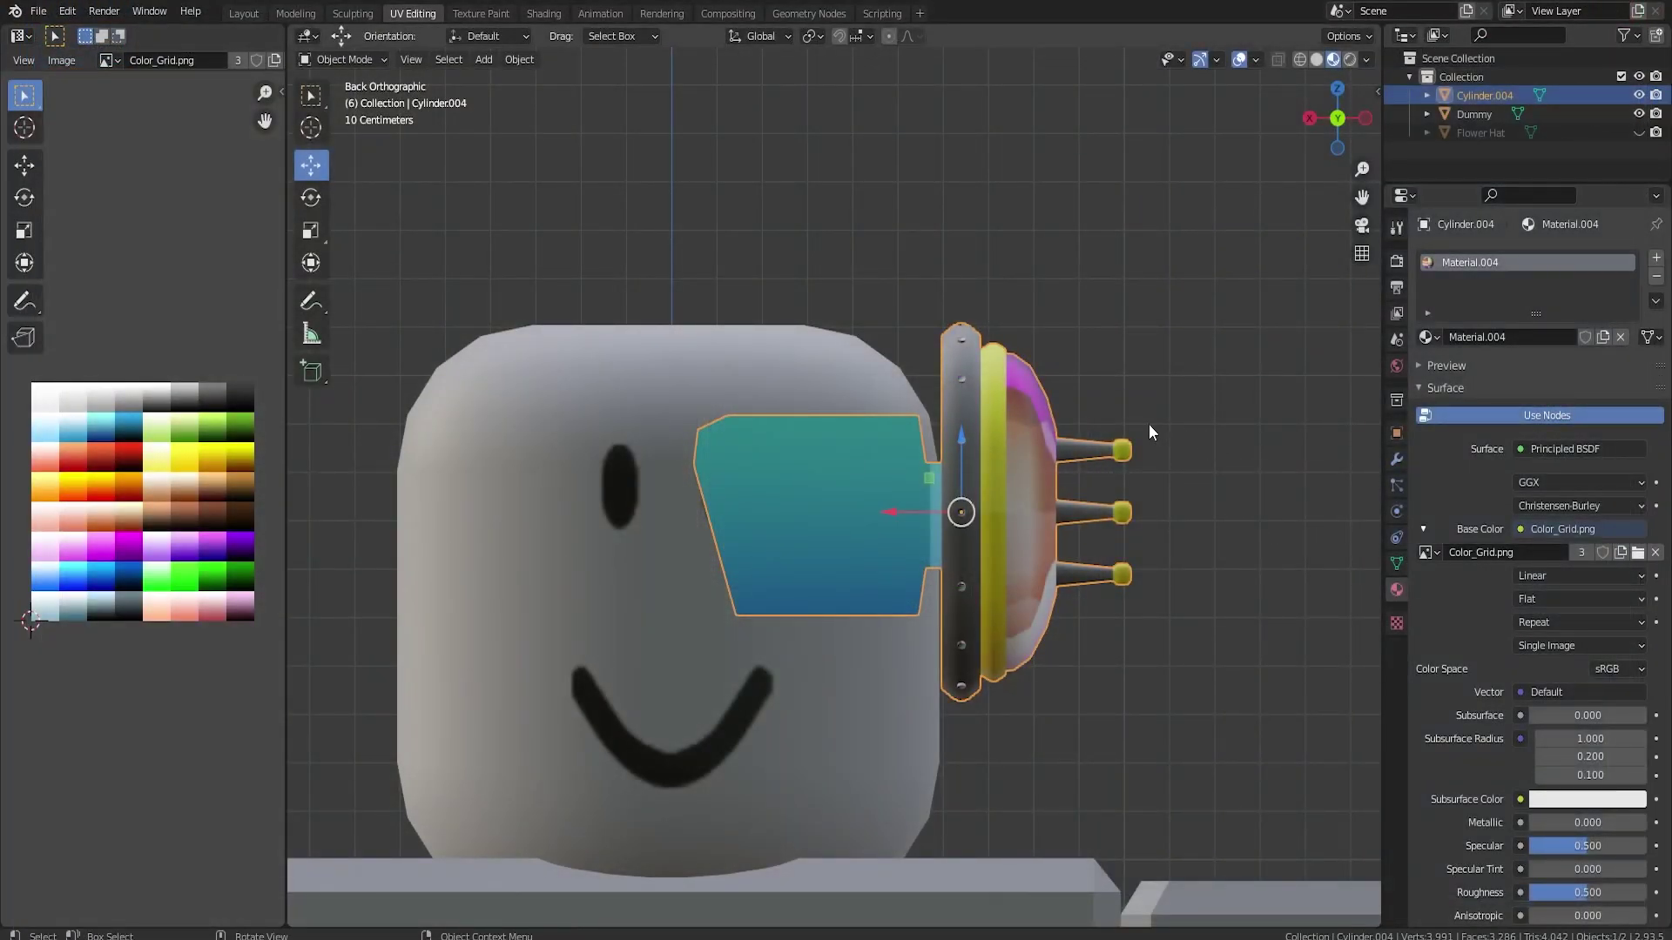
Back in Blender's Edit Mode, replace the selection with the rim's linked studs and all the dome's faces.
{"action": "scroll", "coordinate": [1150, 426], "scroll_direction": "up", "scroll_amount": 2}
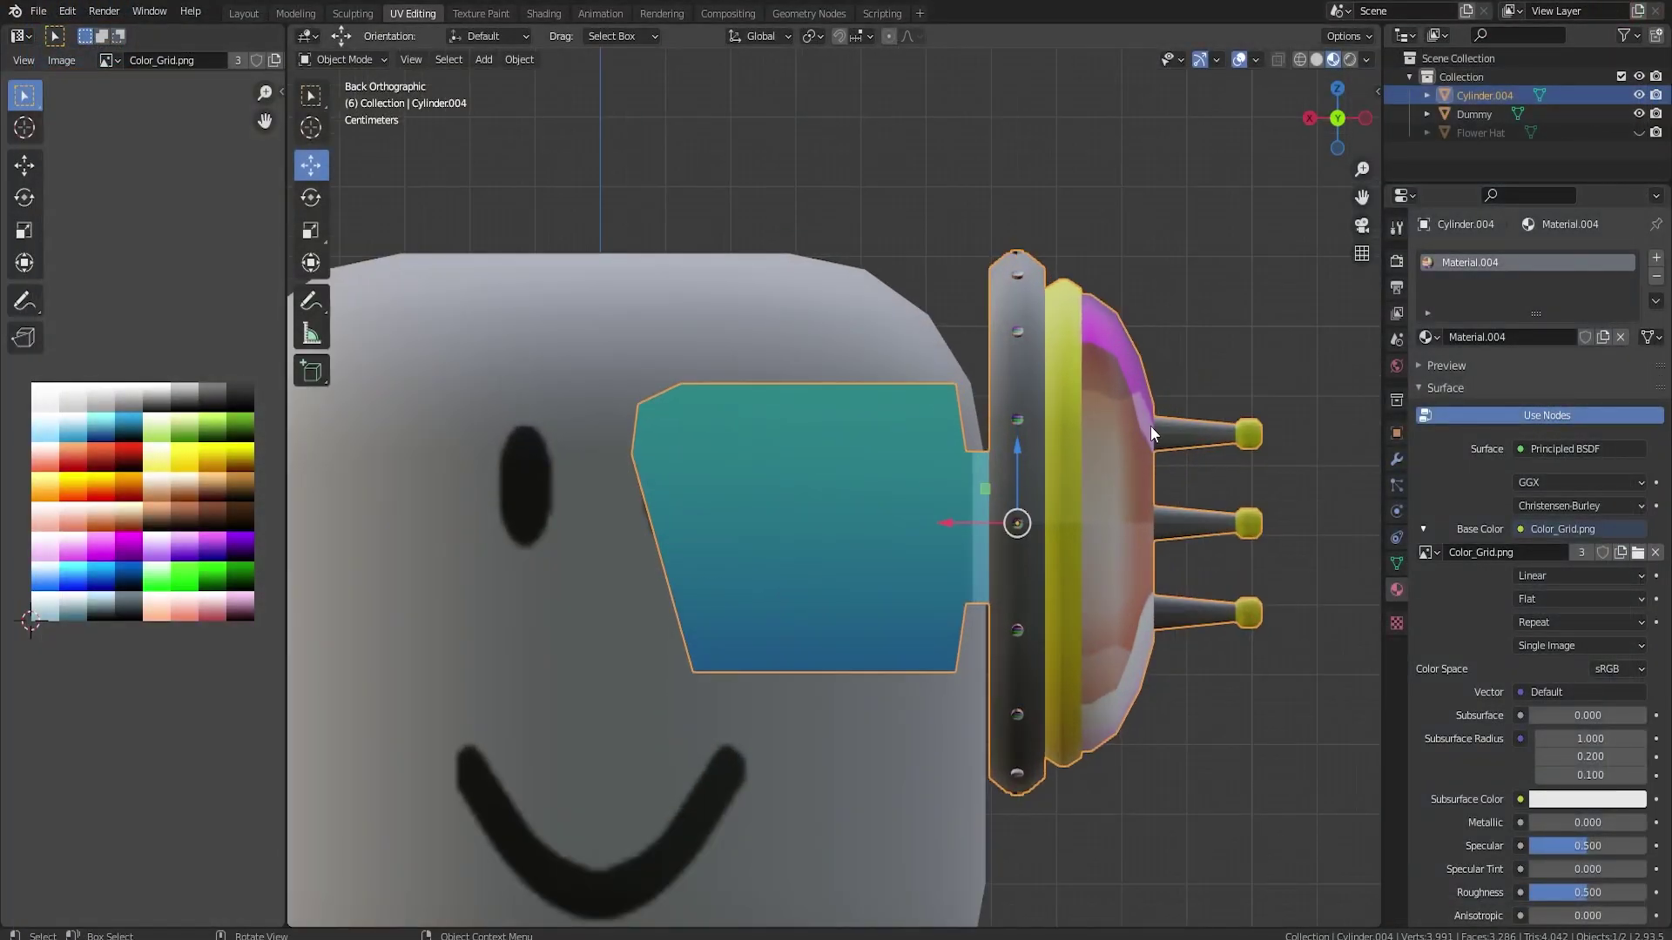
{"action": "middle_click_drag", "start_coordinate": [1151, 425], "coordinate": [1097, 329]}
{"action": "key", "text": "Tab"}
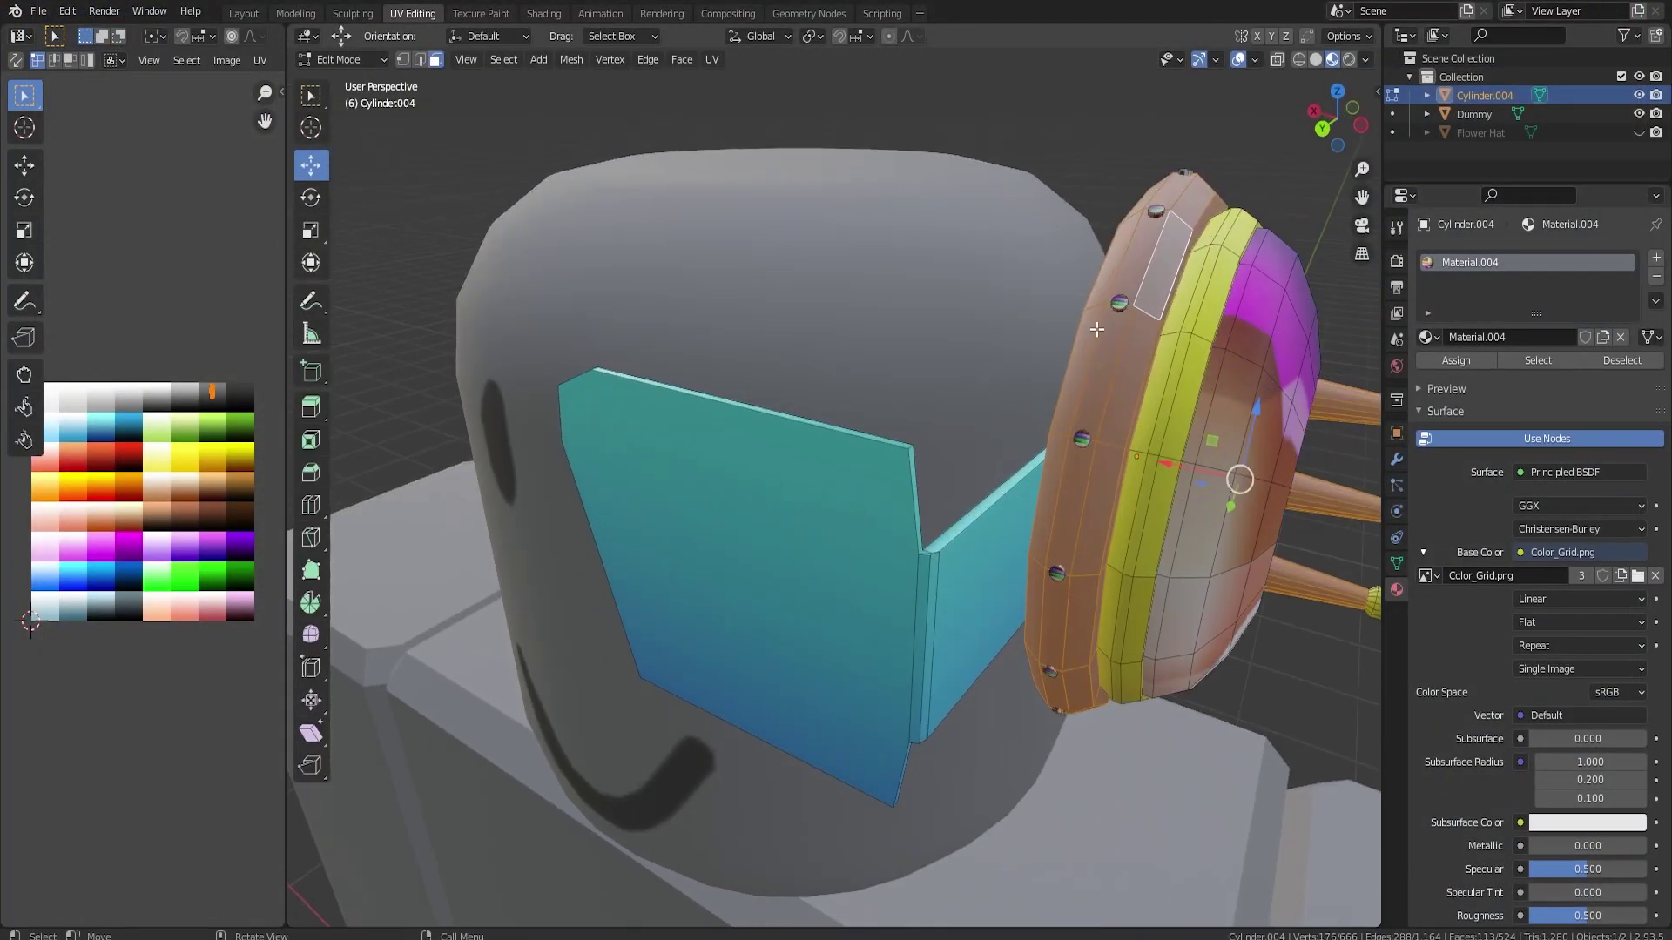
{"action": "key", "text": "alt+a"}
{"action": "key", "text": "l"}
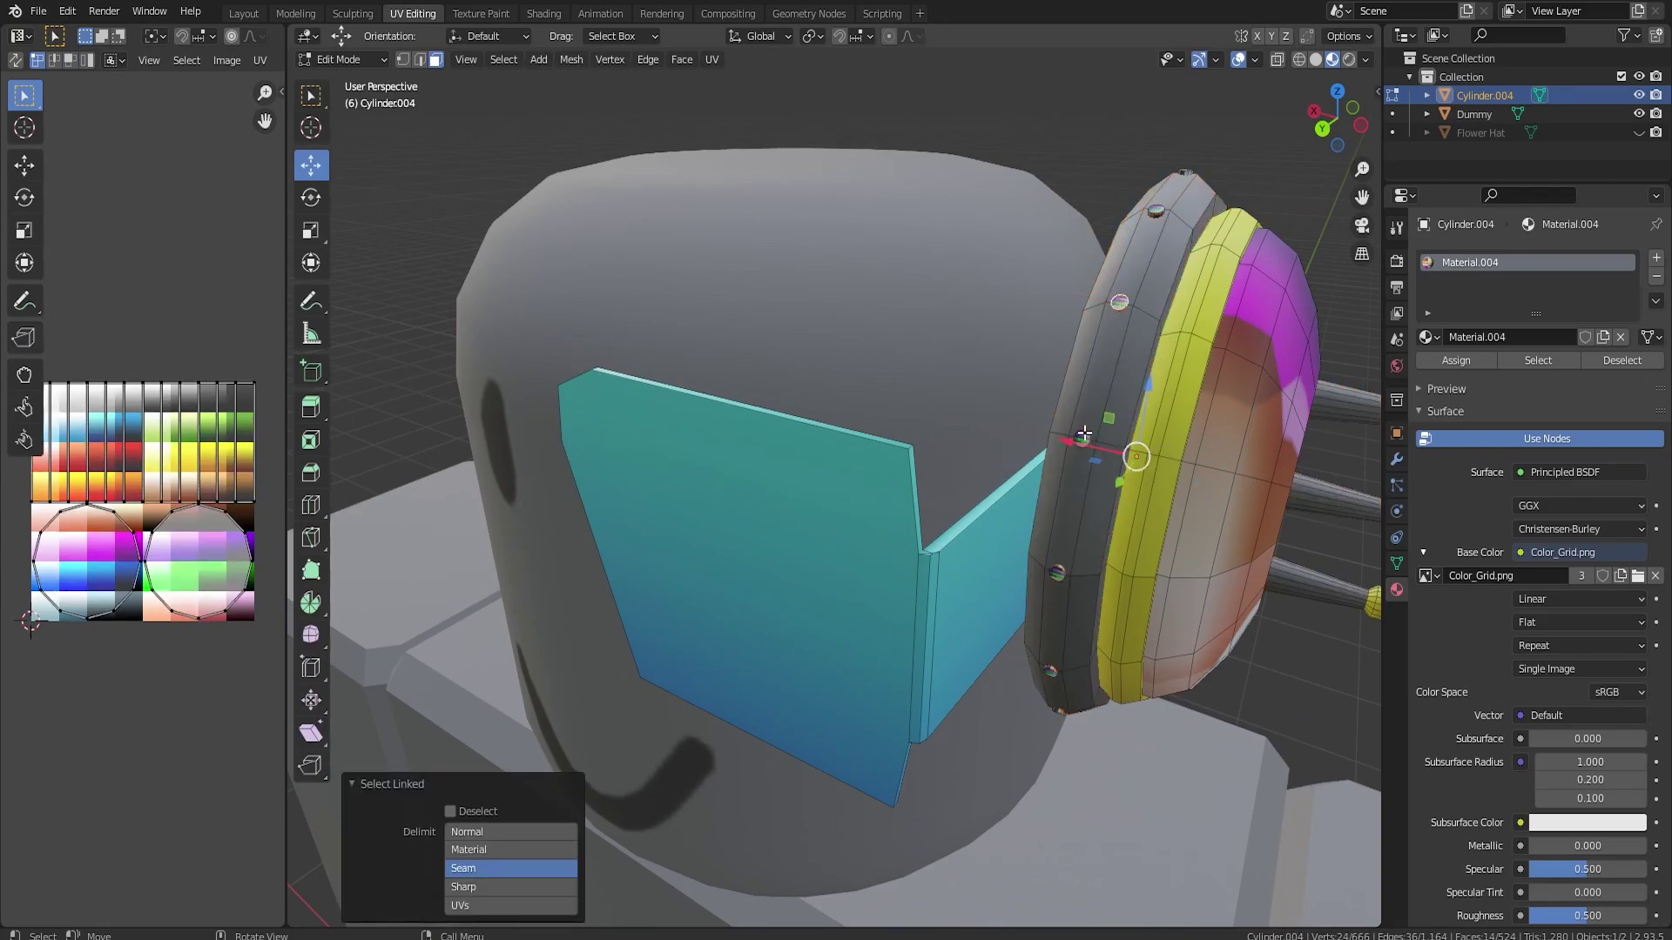
{"action": "key", "text": "l"}
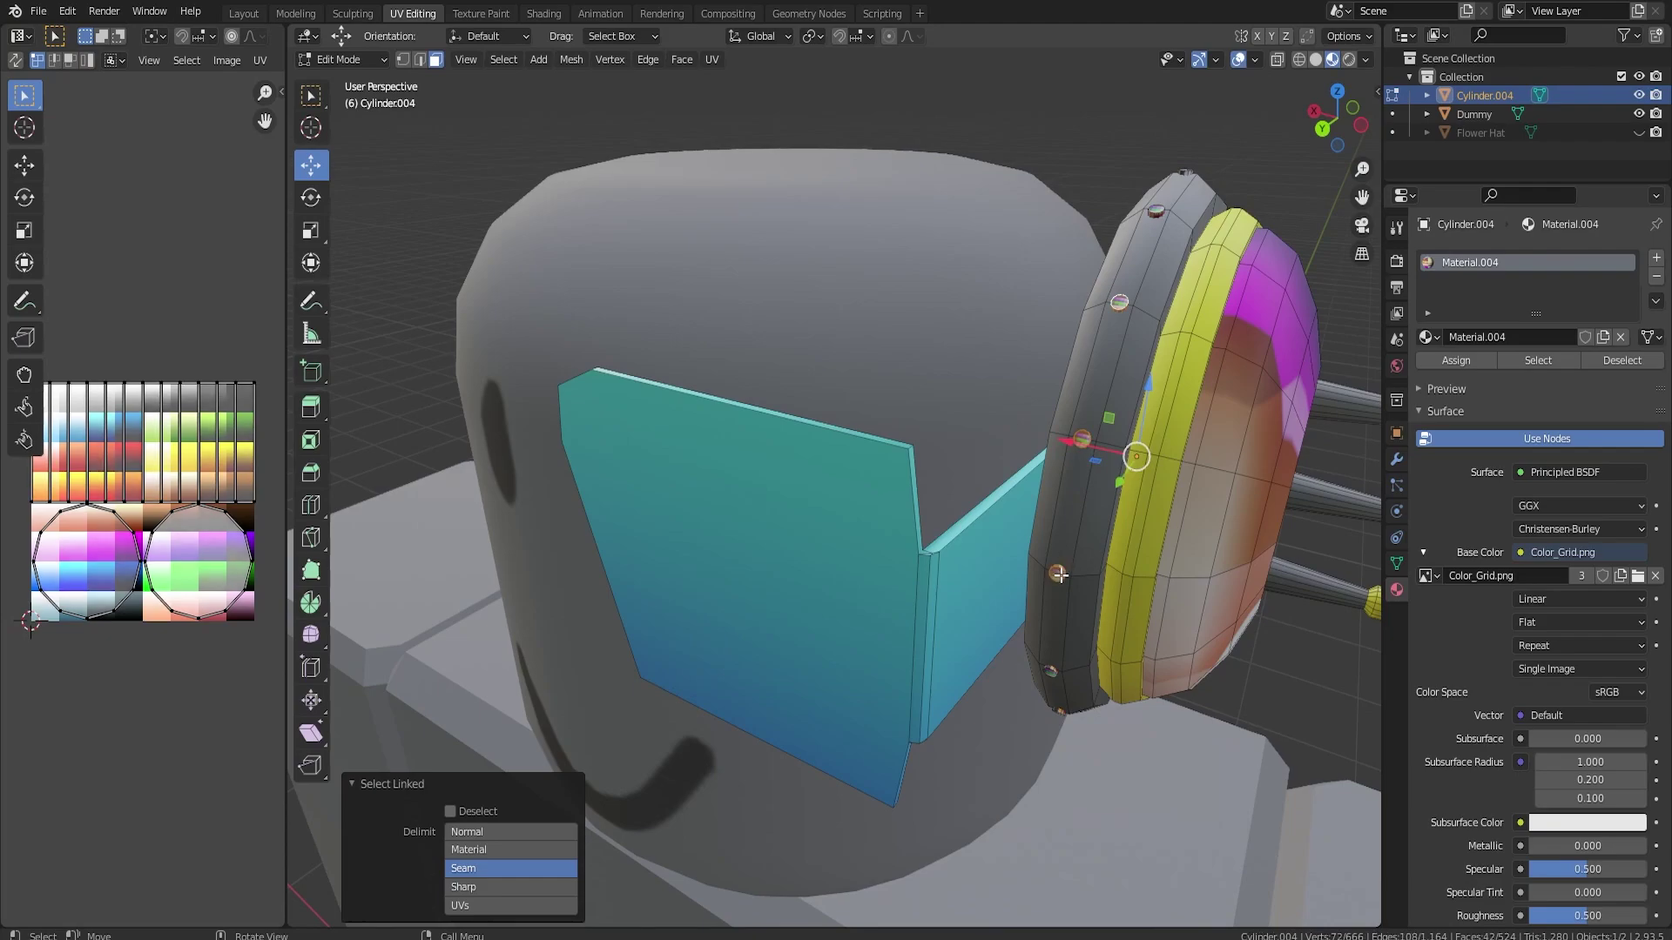
{"action": "key", "text": "l"}
{"action": "key", "text": "l"}
{"action": "middle_click_drag", "start_coordinate": [1054, 676], "coordinate": [1050, 514]}
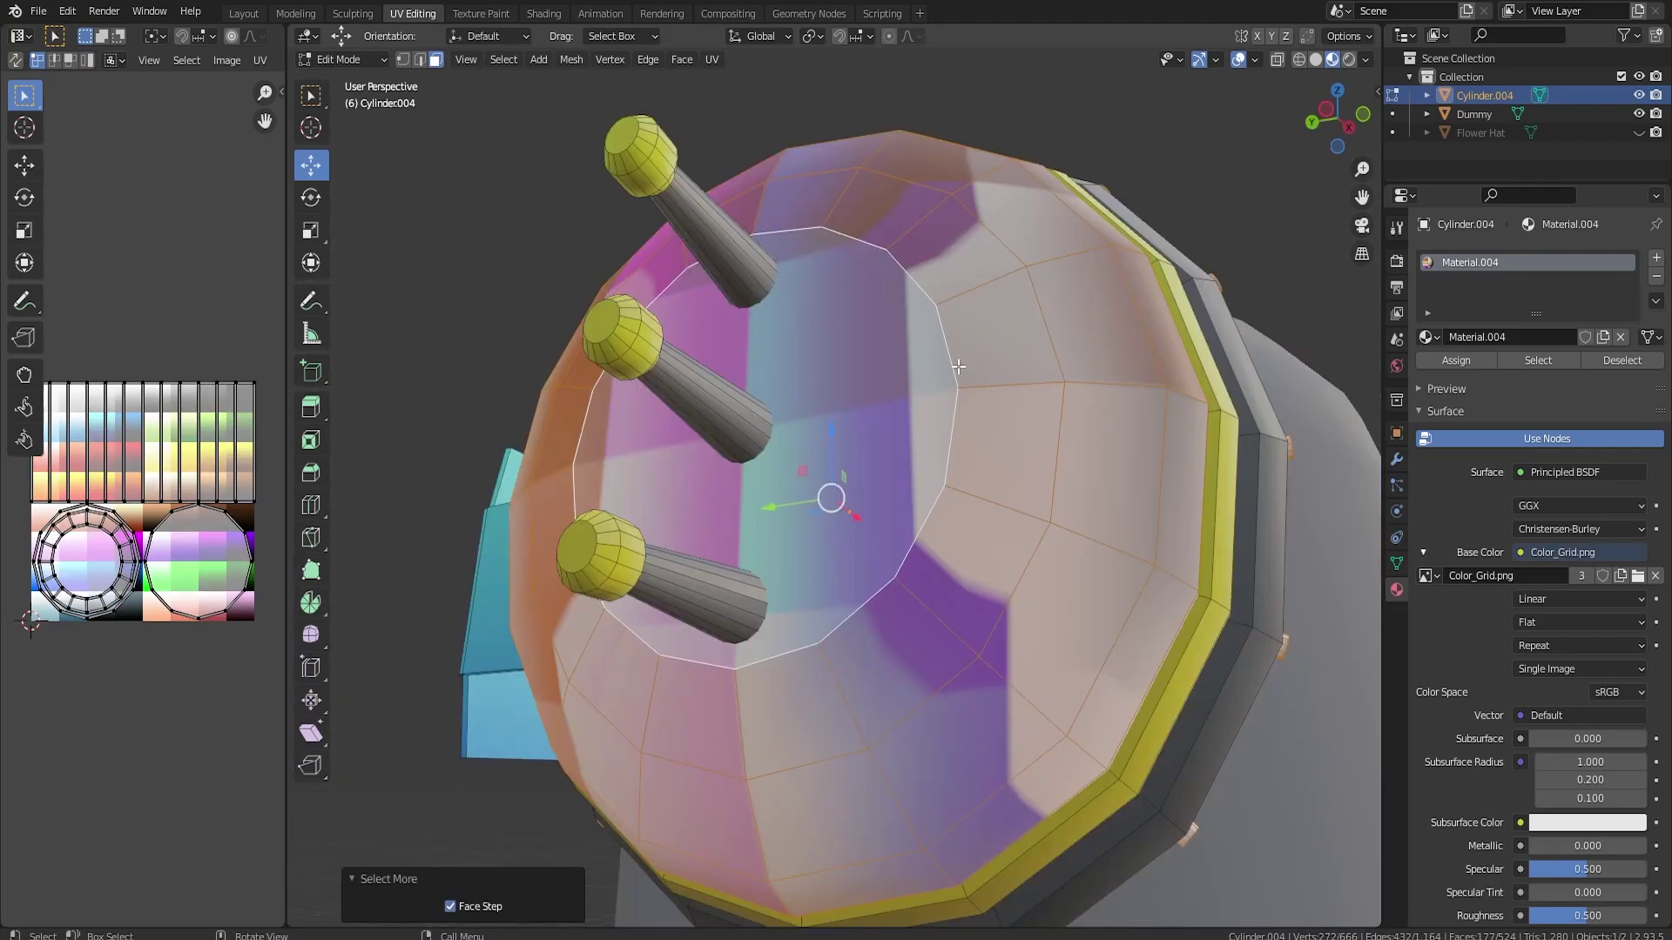
{"action": "middle_click_drag", "start_coordinate": [957, 367], "coordinate": [1131, 436]}
{"action": "scroll", "coordinate": [1131, 436], "scroll_direction": "down", "scroll_amount": 4}
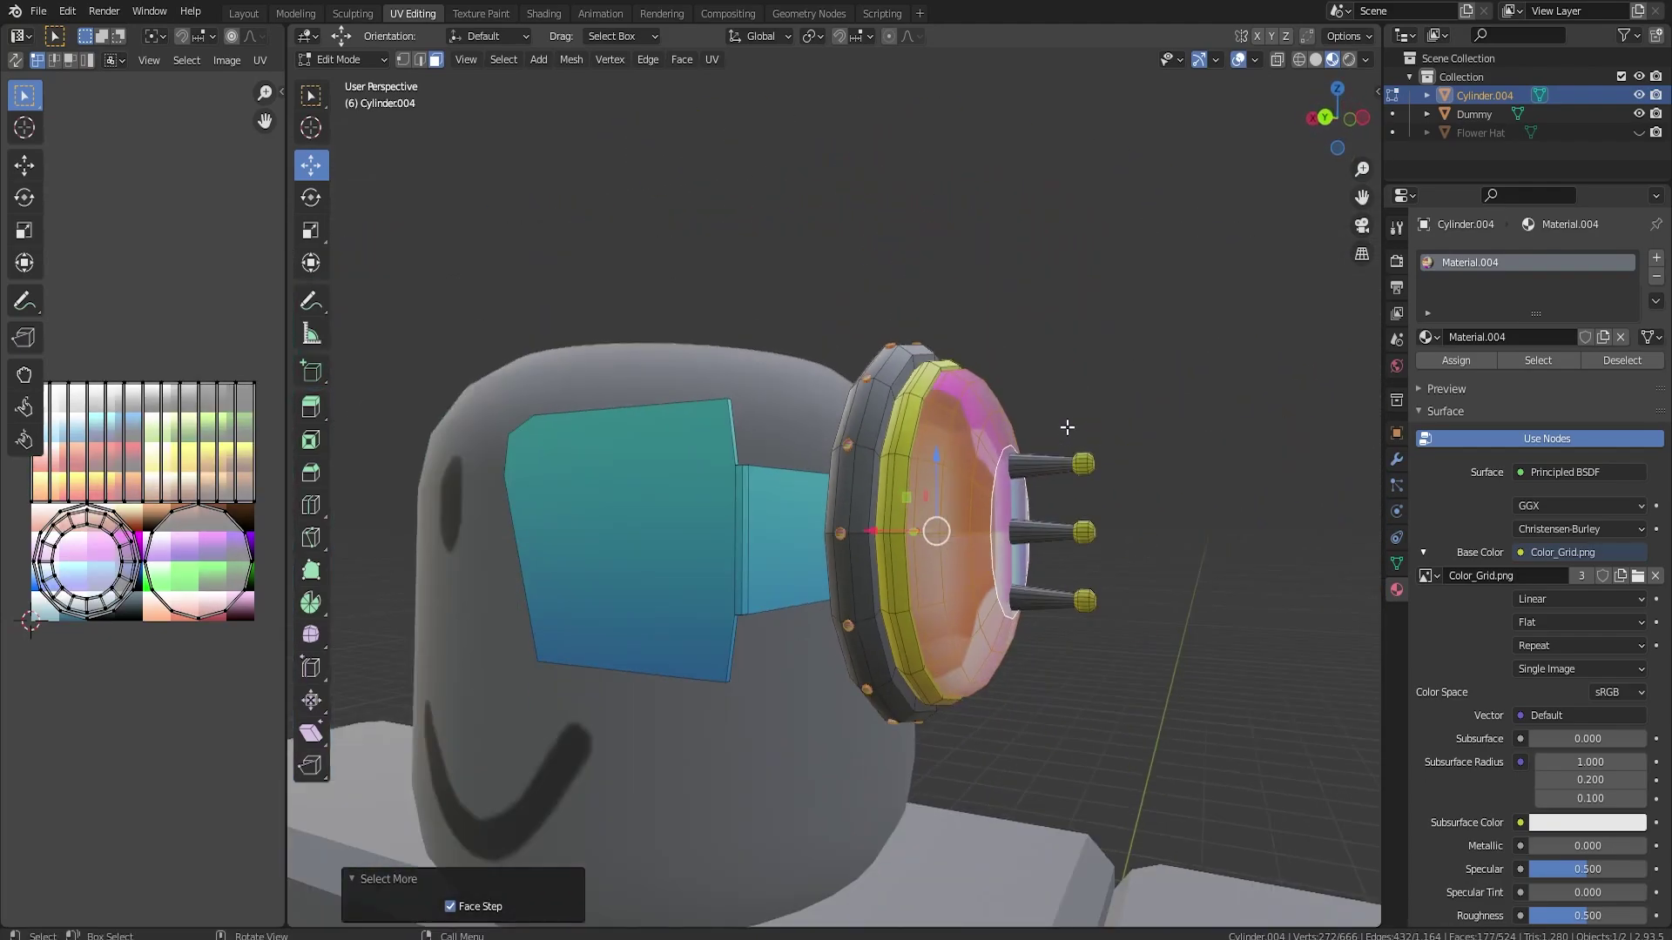
Project the selected dome and stud faces' UVs from the back view and shrink them to fit within one colour swatch.
{"action": "key", "text": "ctrl+KP_1"}
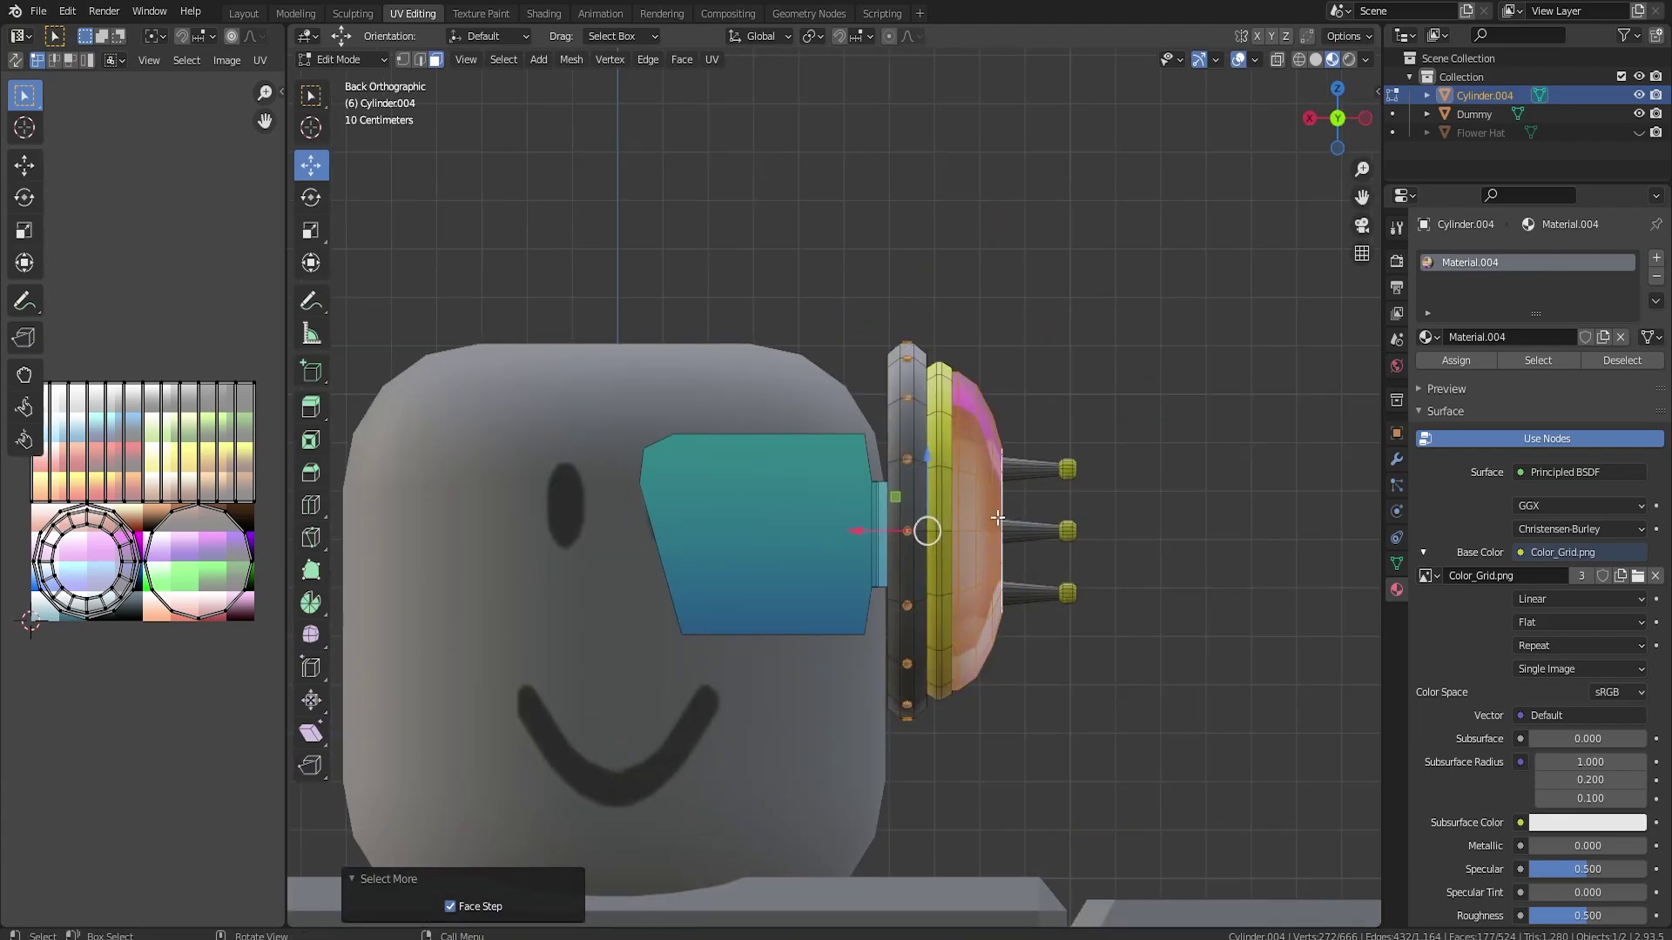
{"action": "key", "text": "u"}
{"action": "left_click", "coordinate": [996, 517]}
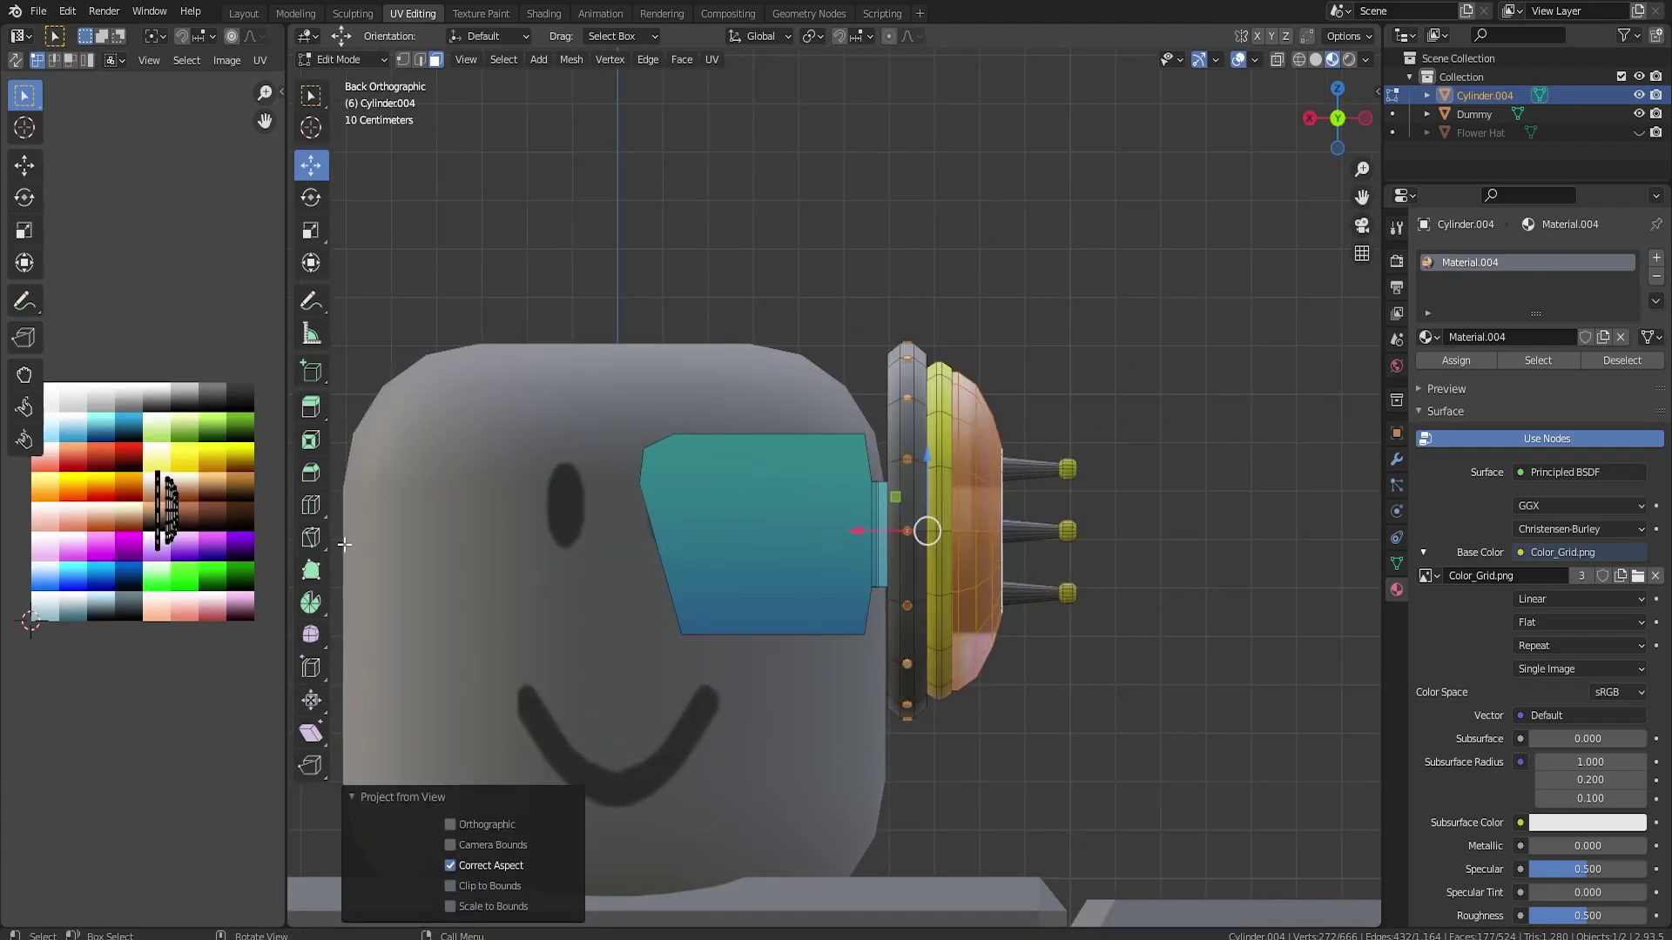
{"action": "key", "text": "a"}
{"action": "key", "text": "s"}
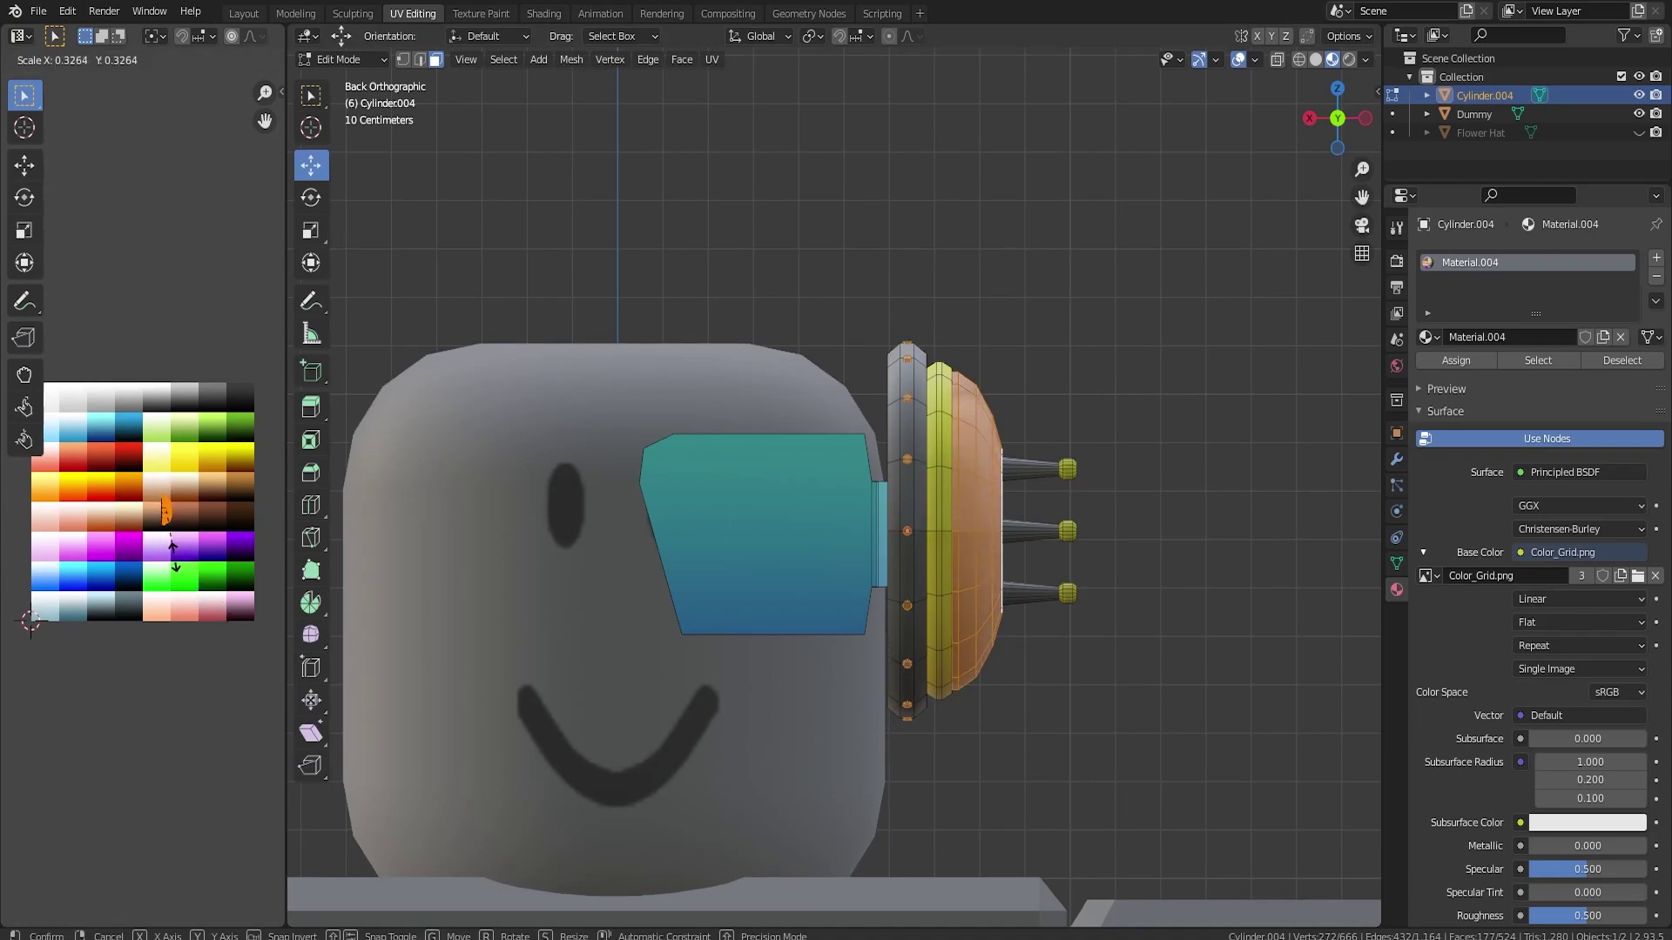
{"action": "left_click", "coordinate": [171, 539]}
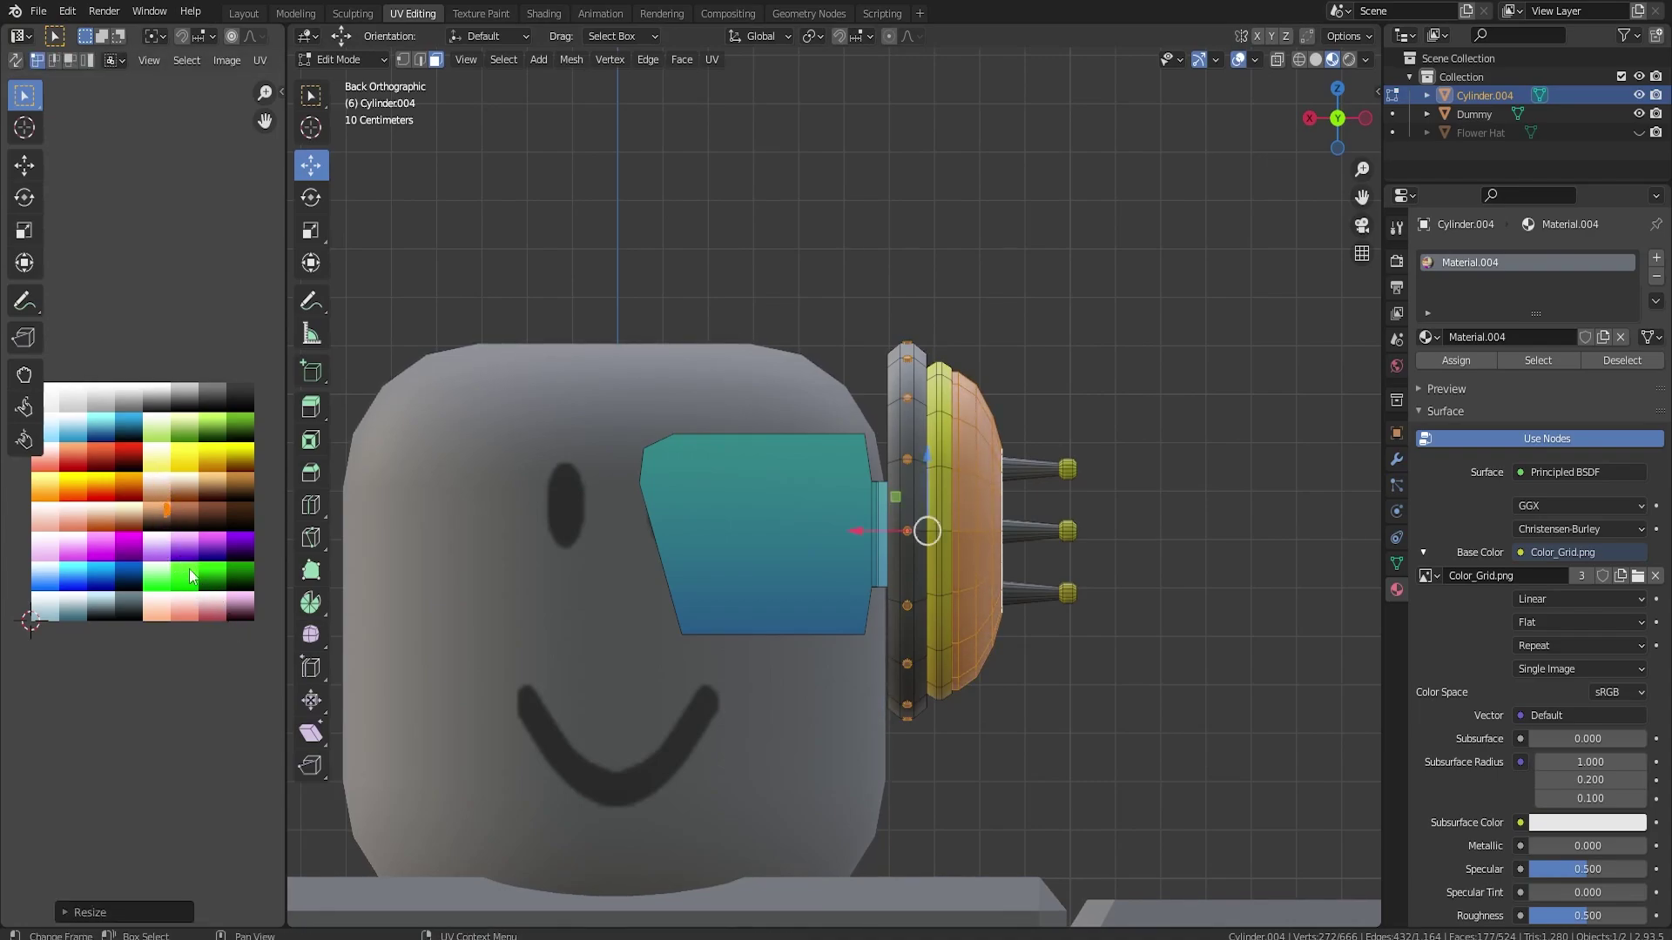
Try the dome and stud UVs on purple swatches of the colour grid, checking the colour in Object Mode.
{"action": "key", "text": "g"}
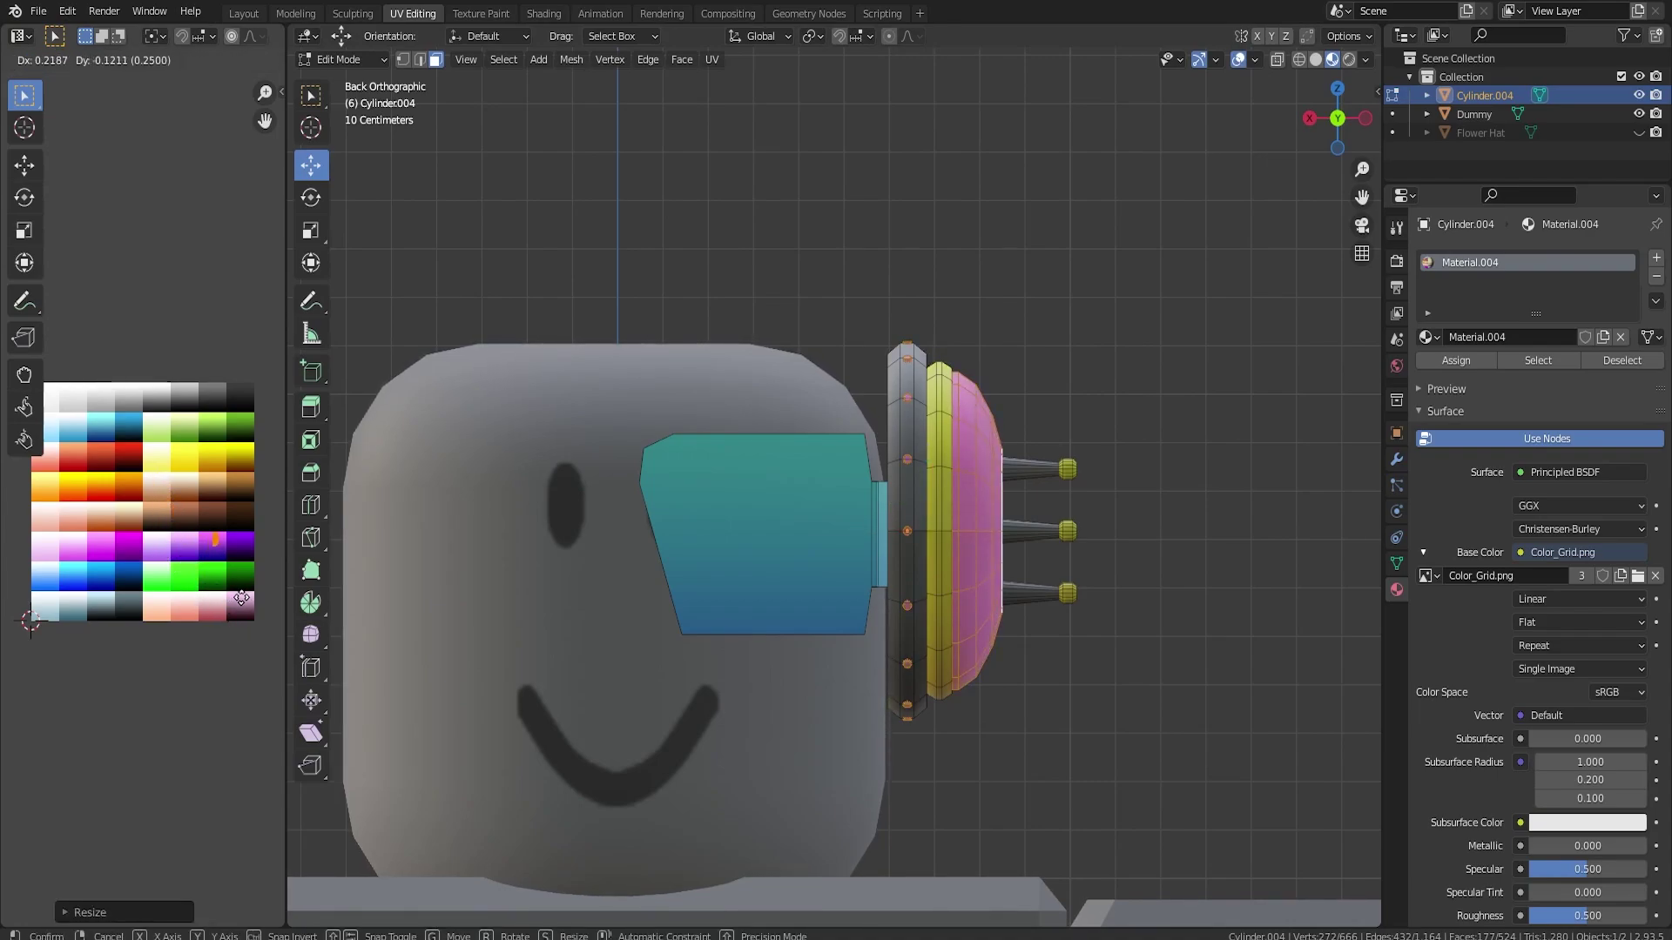
{"action": "left_click", "coordinate": [248, 607]}
{"action": "key", "text": "Tab"}
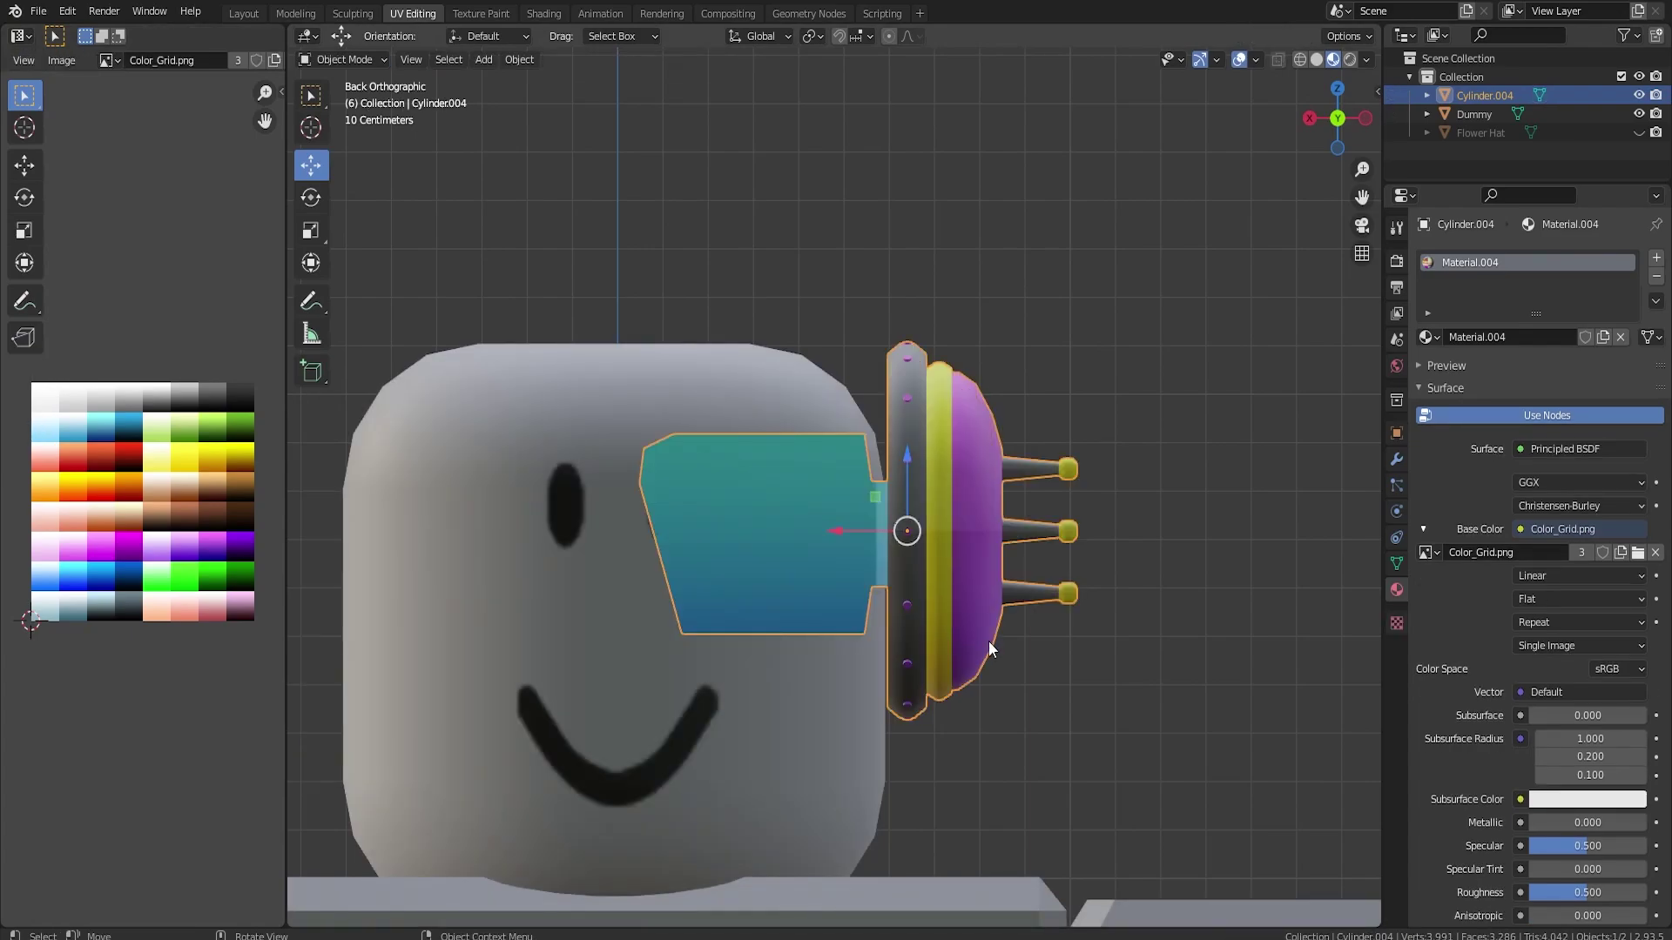
{"action": "key", "text": "Tab"}
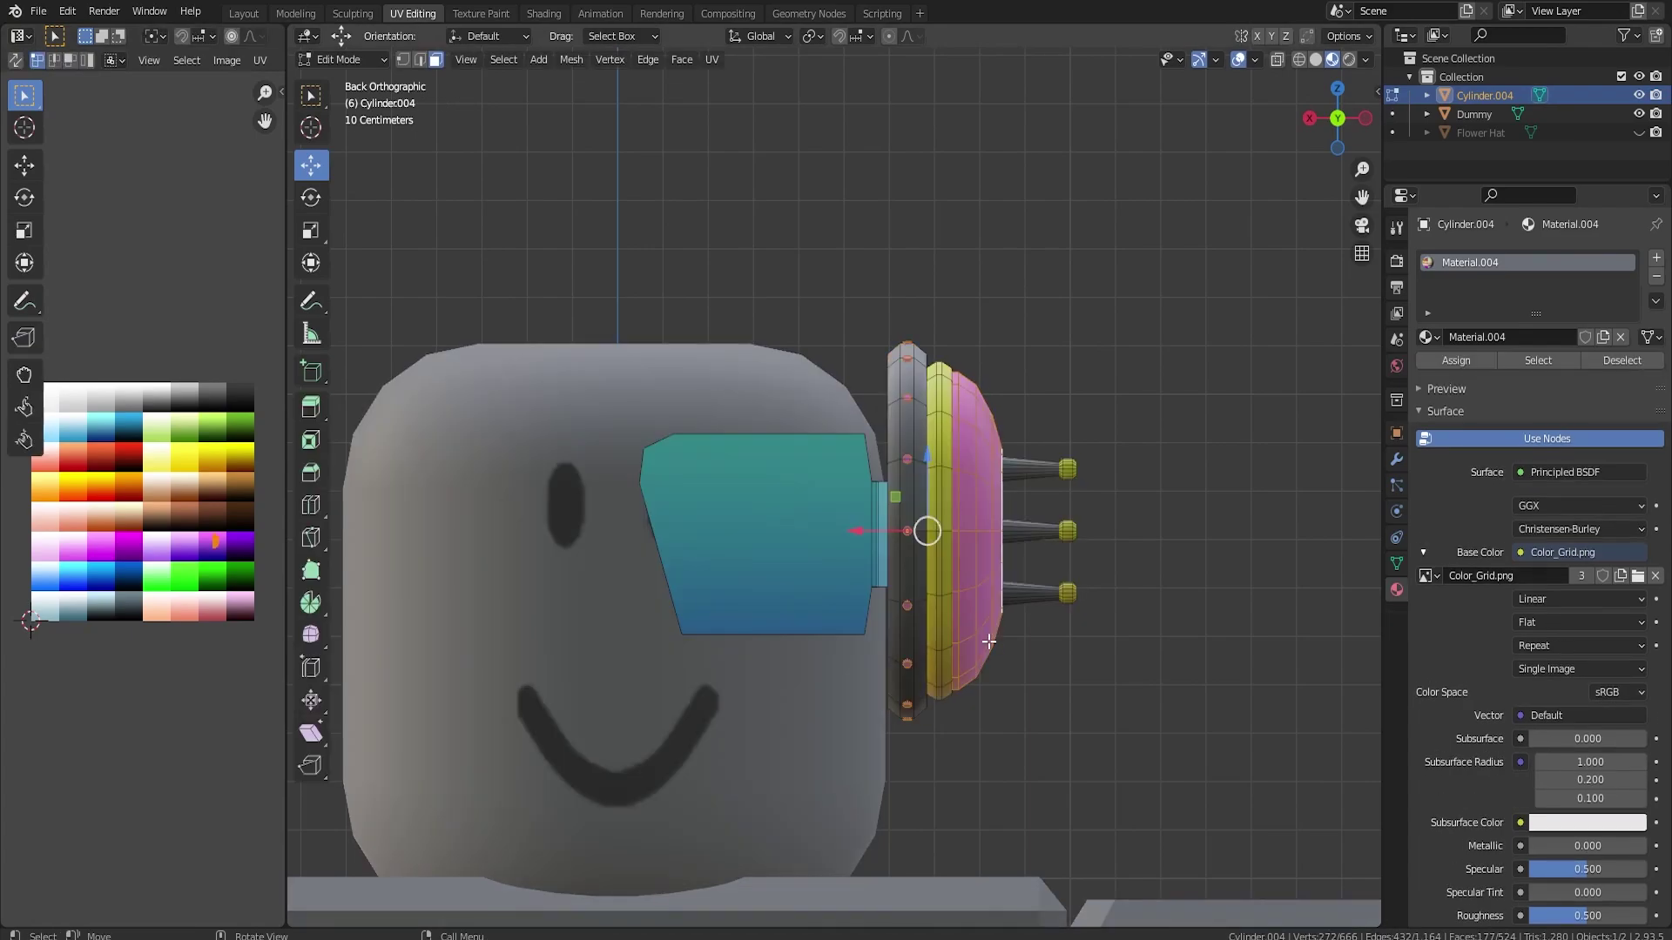
{"action": "key", "text": "Tab"}
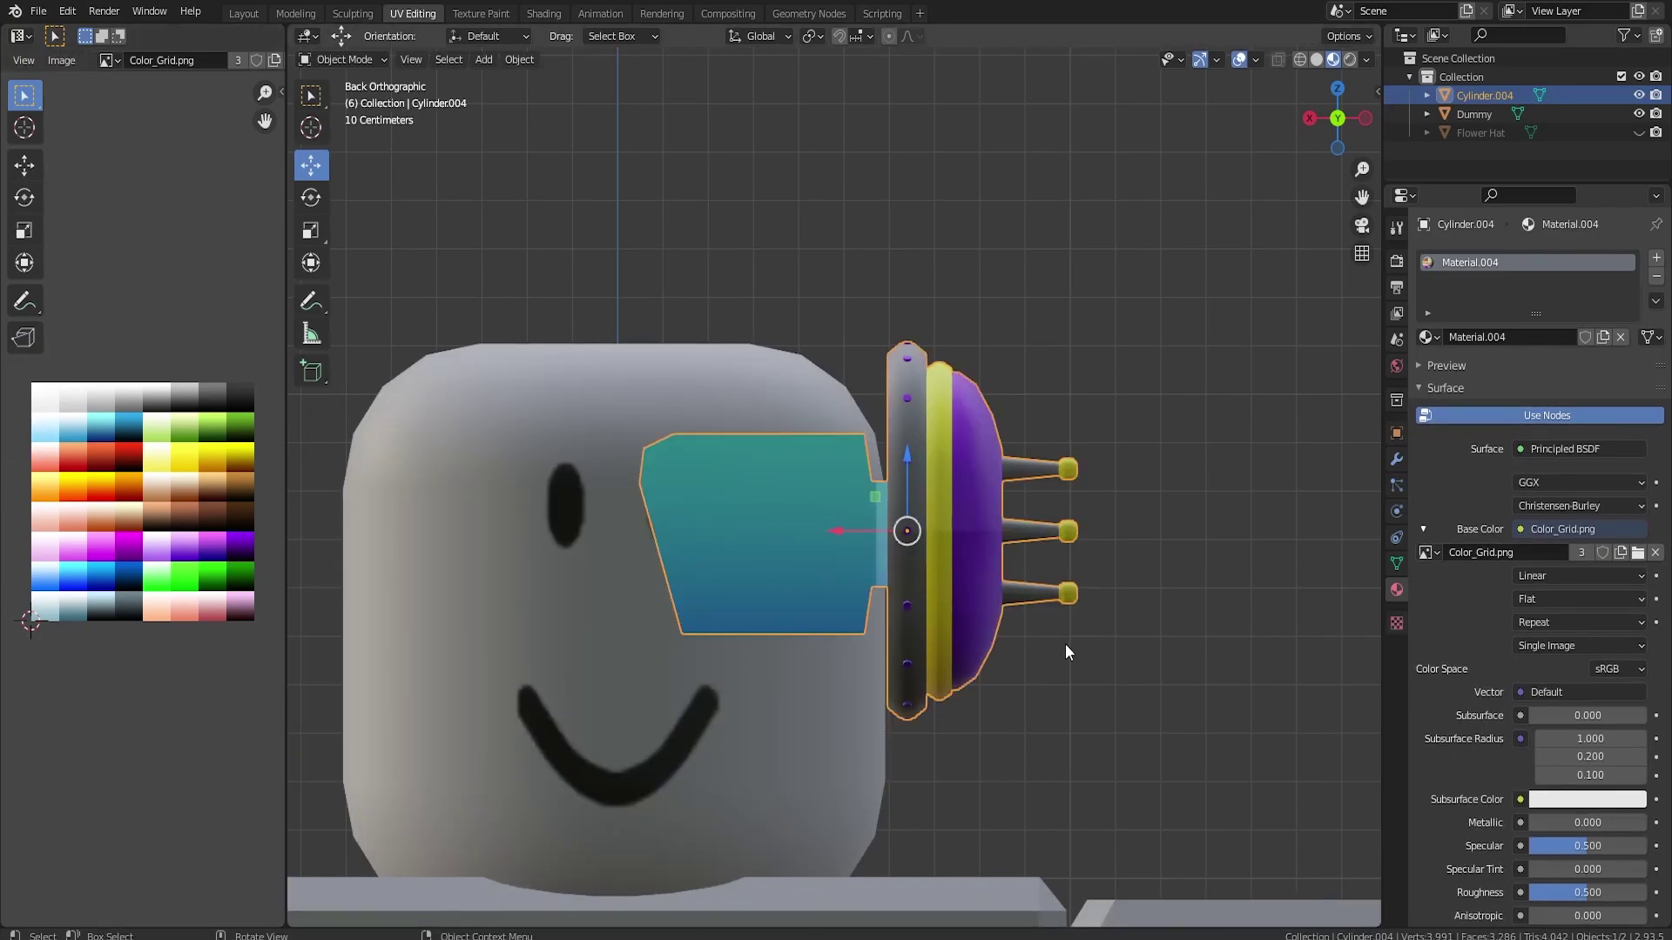
{"action": "key", "text": "Tab"}
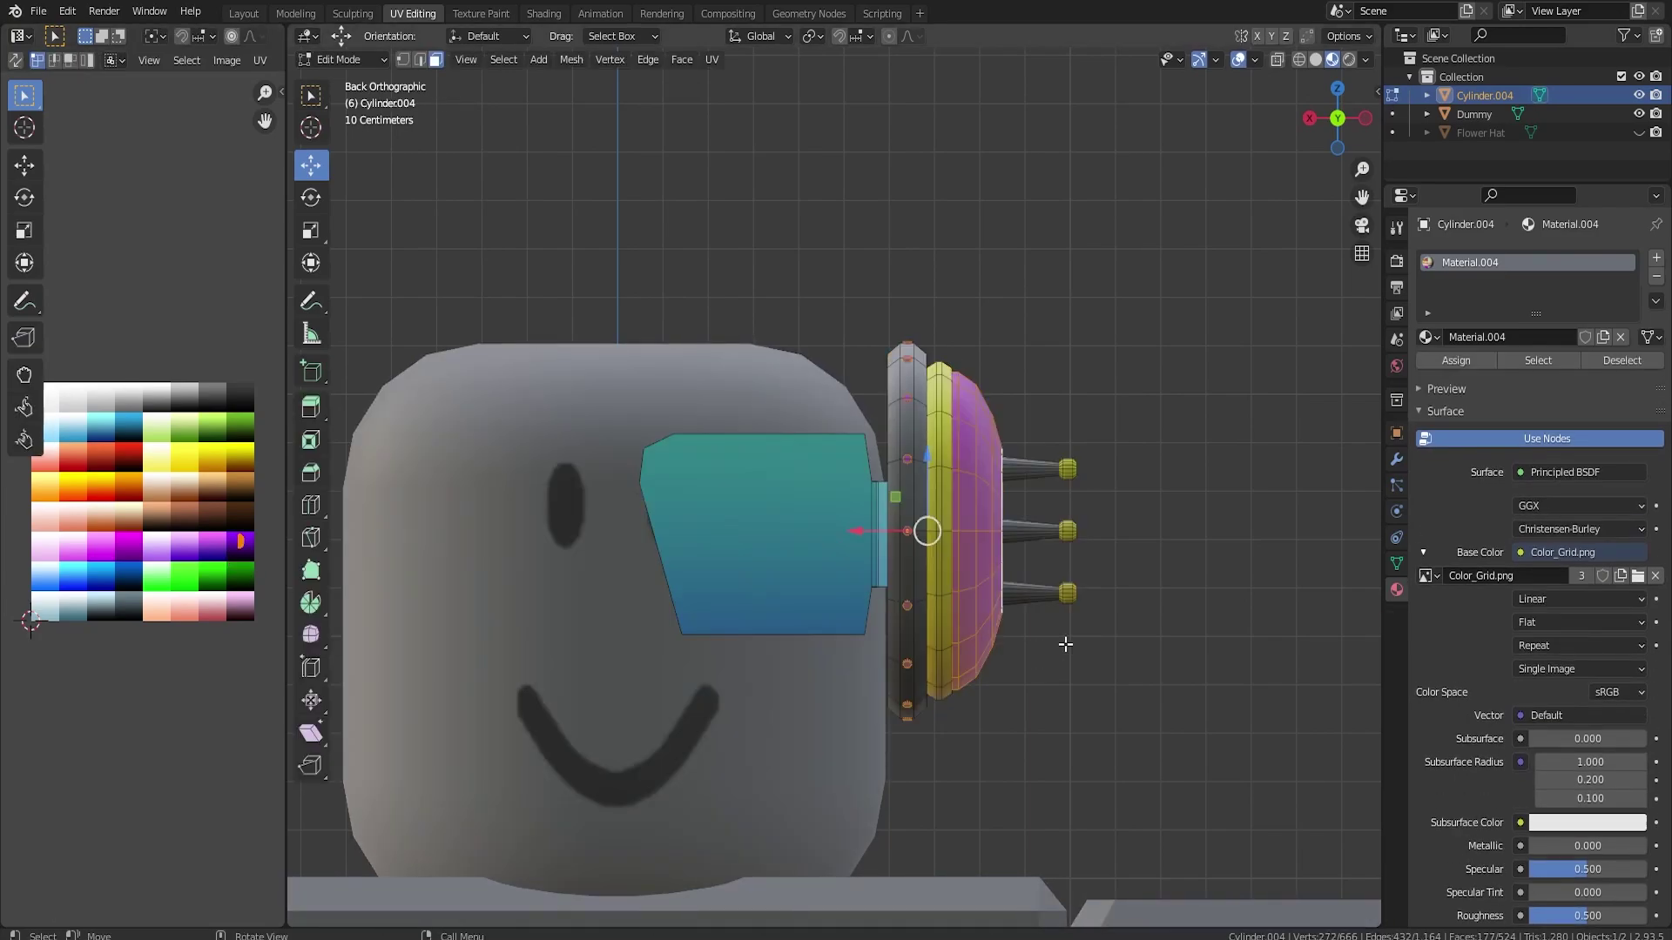
Try the dome and stud UVs on a light grey swatch and inspect the result from an angle in Object Mode.
{"action": "key", "text": "g"}
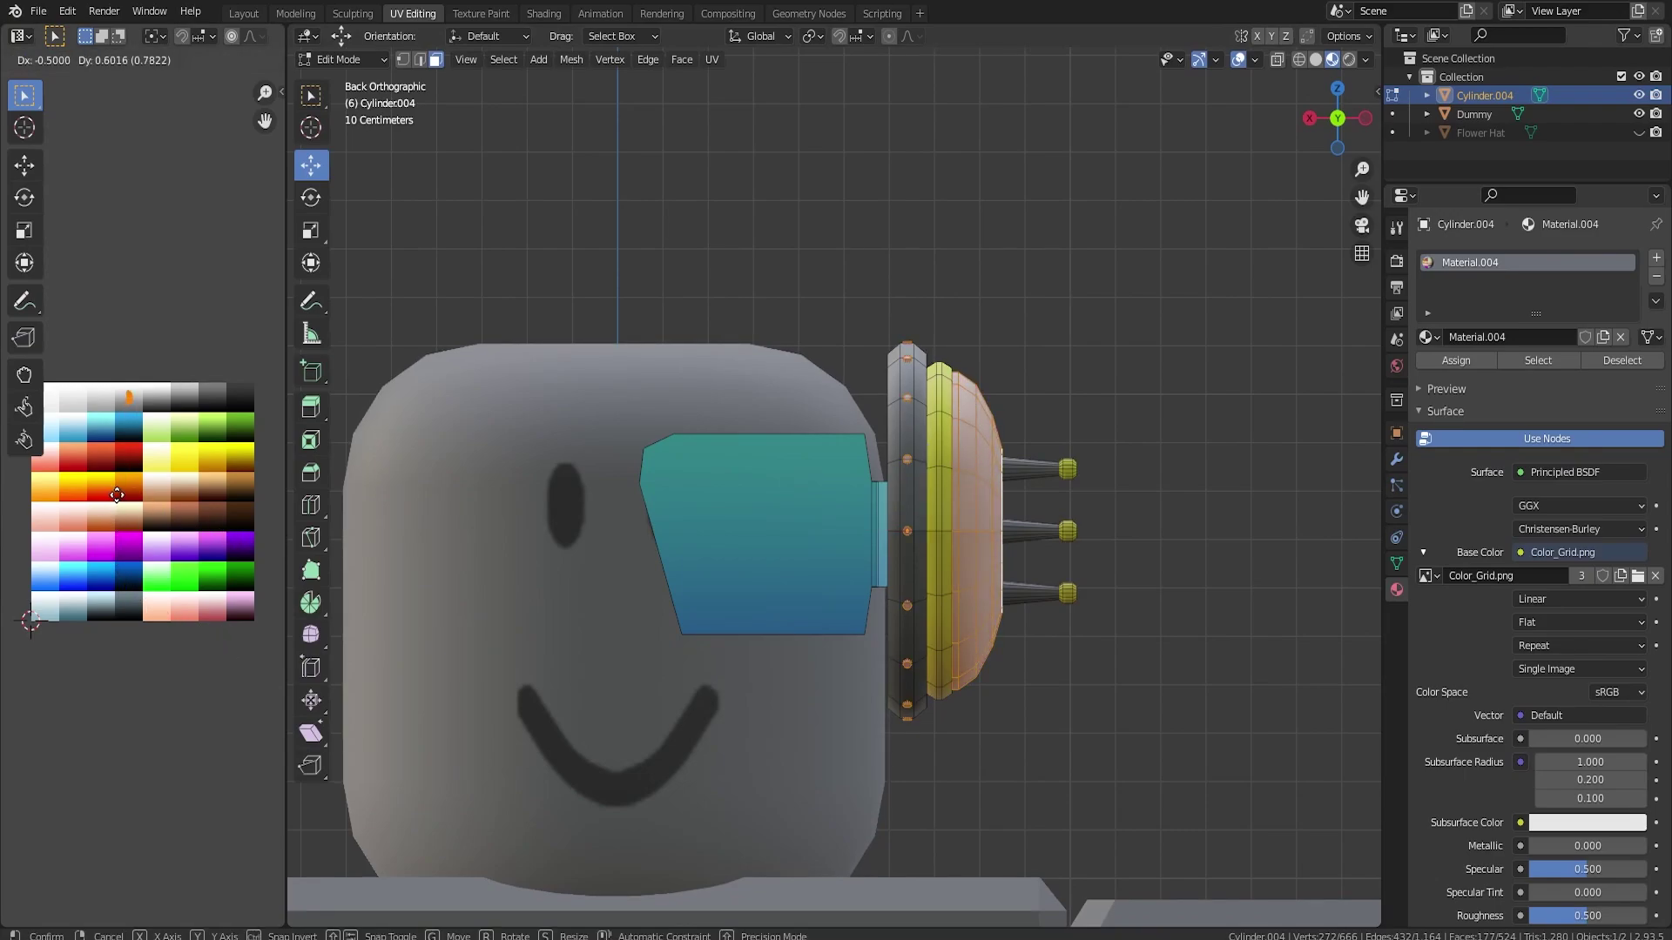
{"action": "left_click", "coordinate": [120, 503]}
{"action": "key", "text": "Tab"}
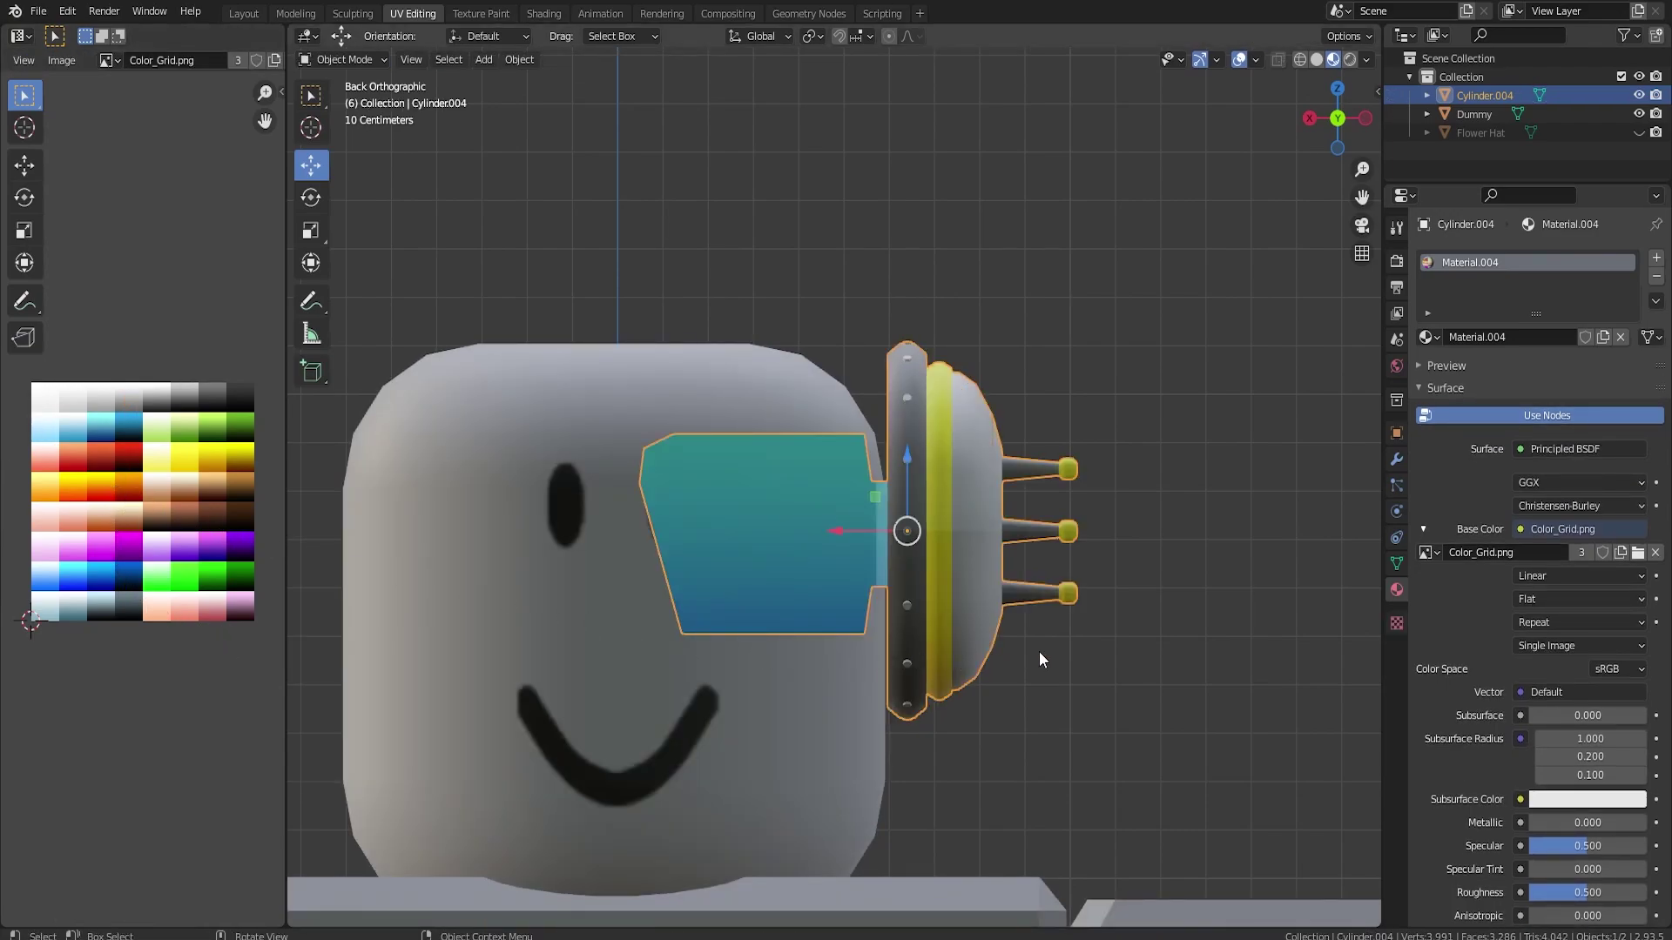
{"action": "middle_click_drag", "start_coordinate": [1057, 651], "coordinate": [899, 647]}
Move the dome and stud UVs to a light blue swatch and review the coloured accessory on the dummy in Object Mode.
{"action": "key", "text": "Tab"}
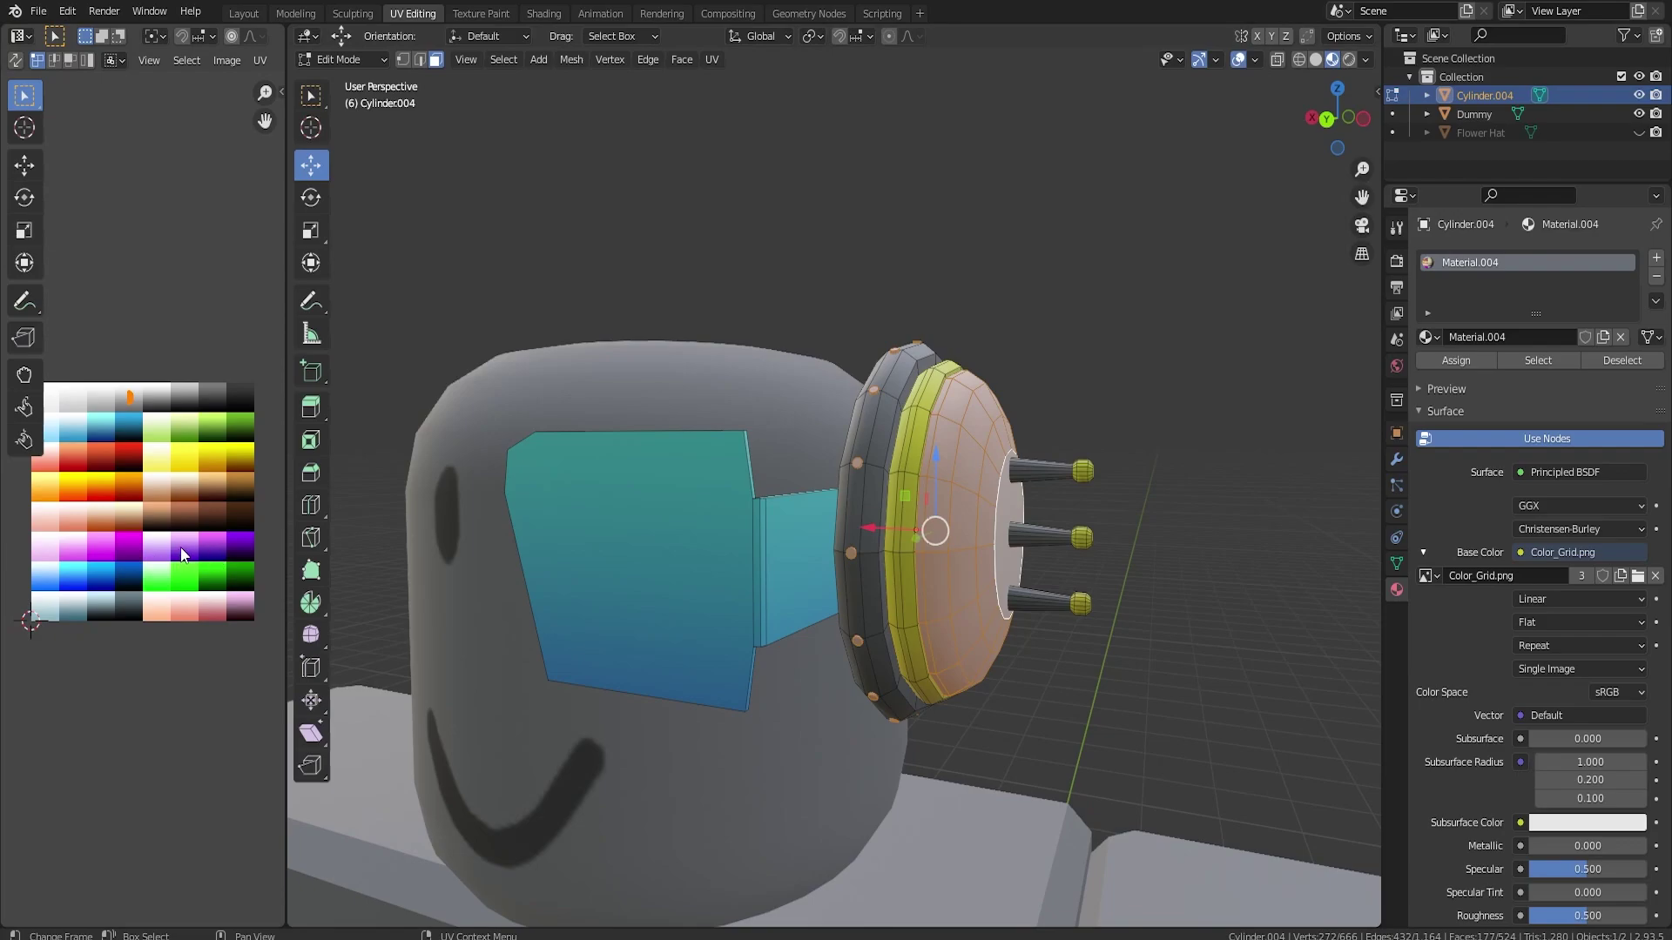
{"action": "key", "text": "Tab"}
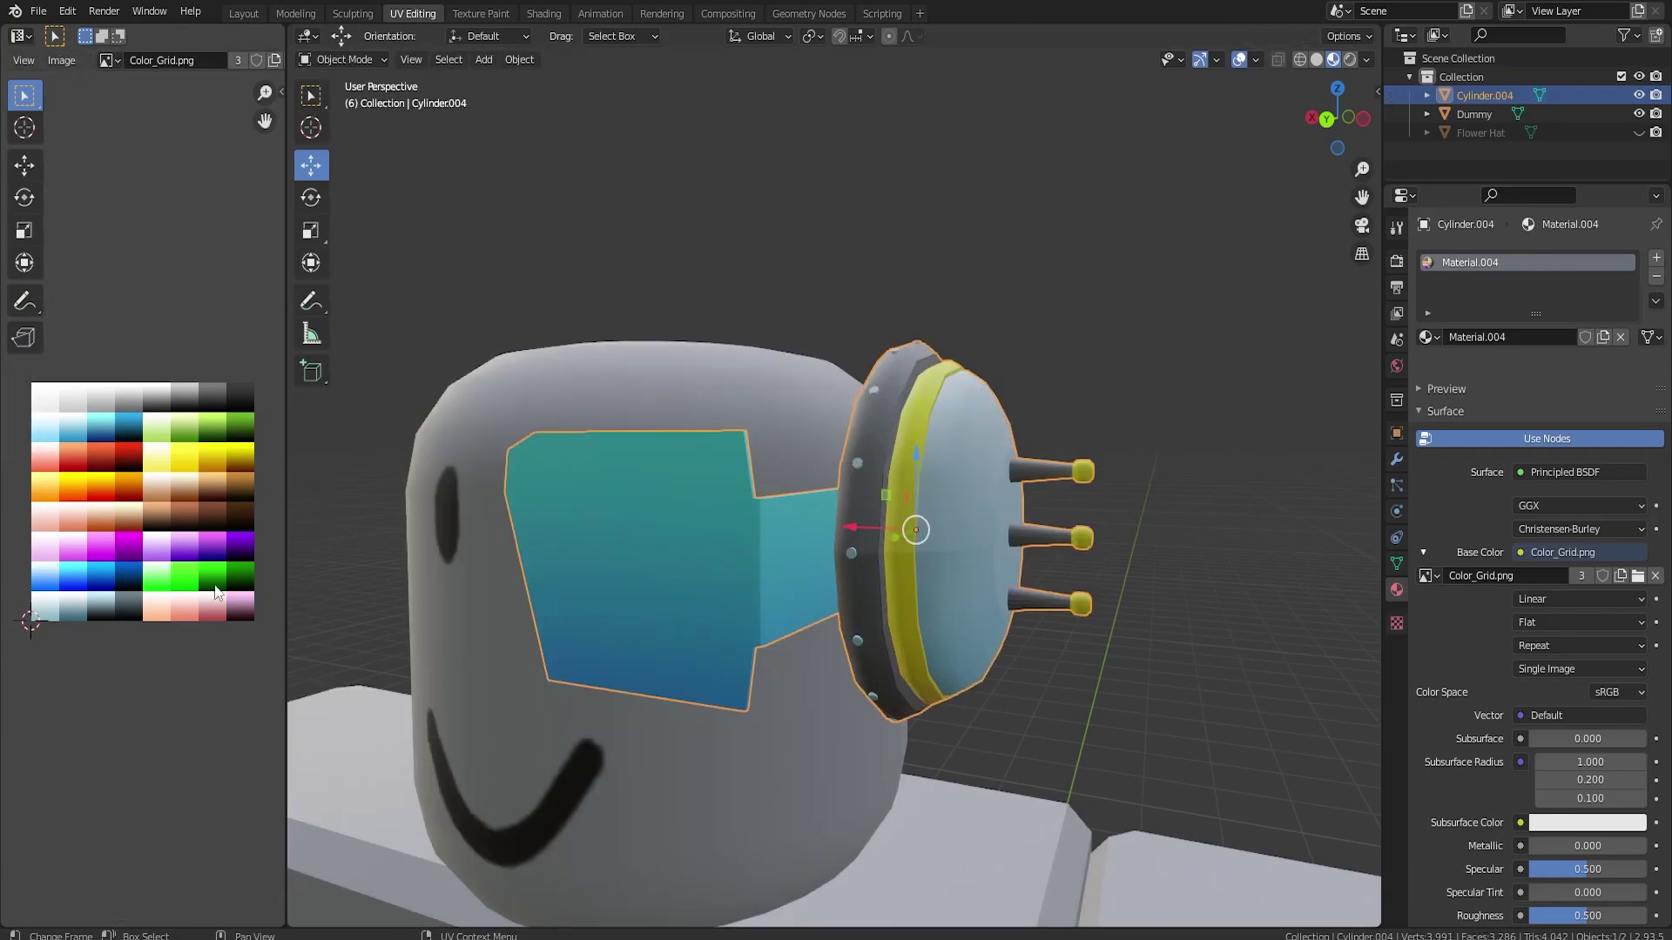
{"action": "middle_click_drag", "start_coordinate": [717, 634], "coordinate": [728, 637]}
{"action": "key", "text": "Tab"}
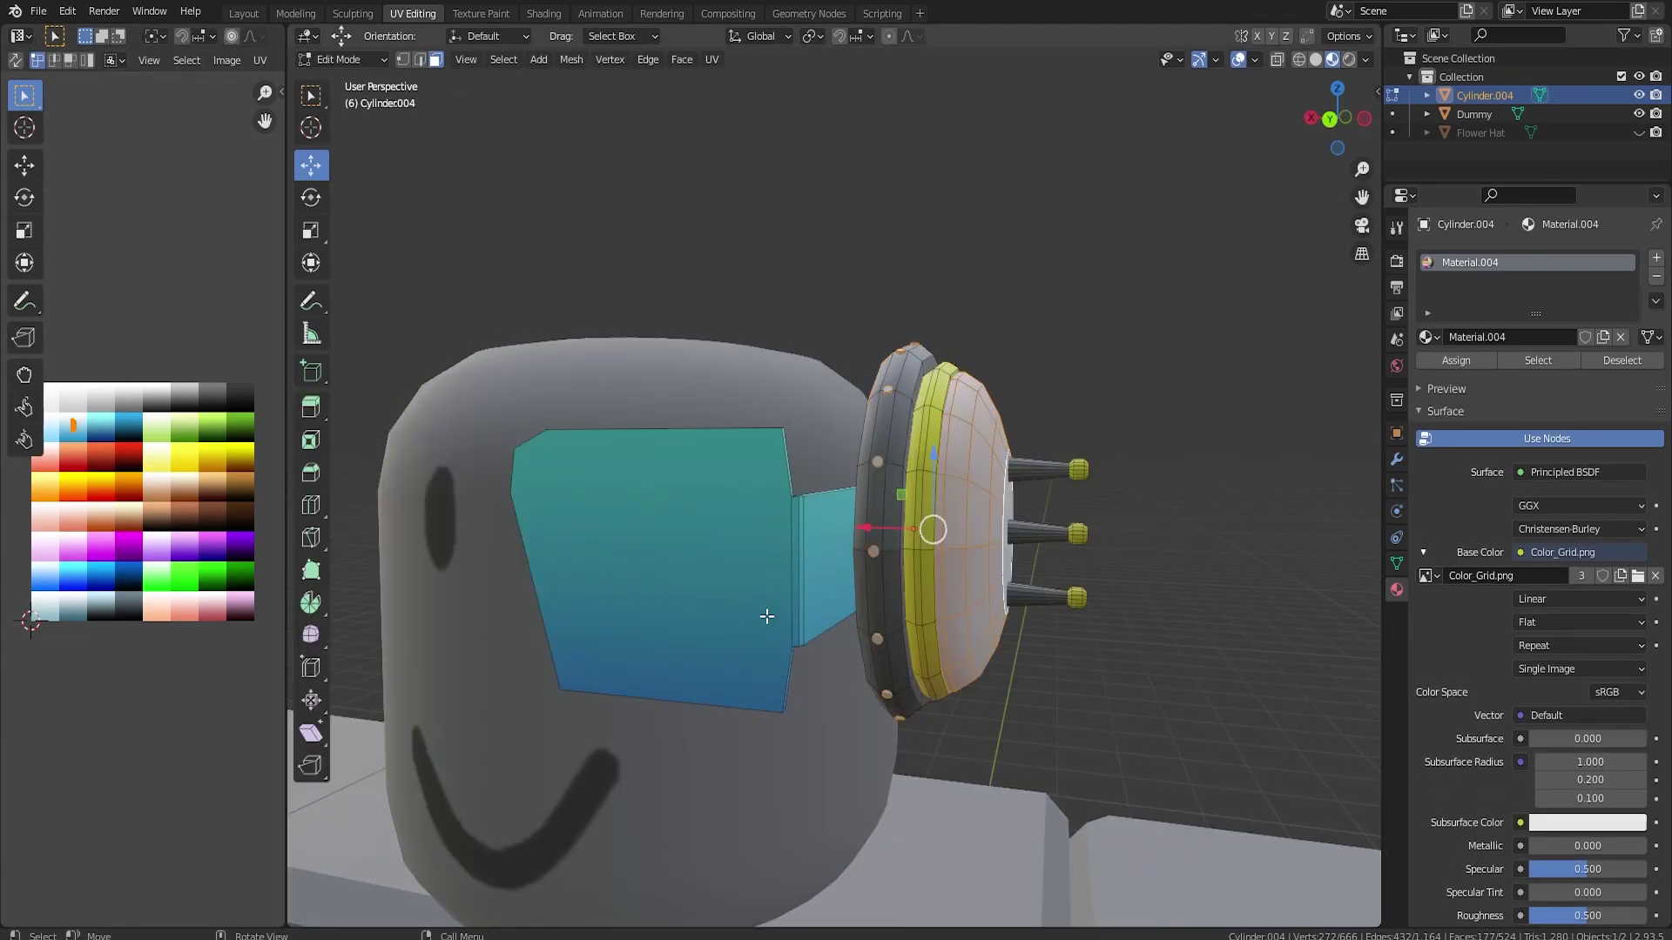
{"action": "key", "text": "Tab"}
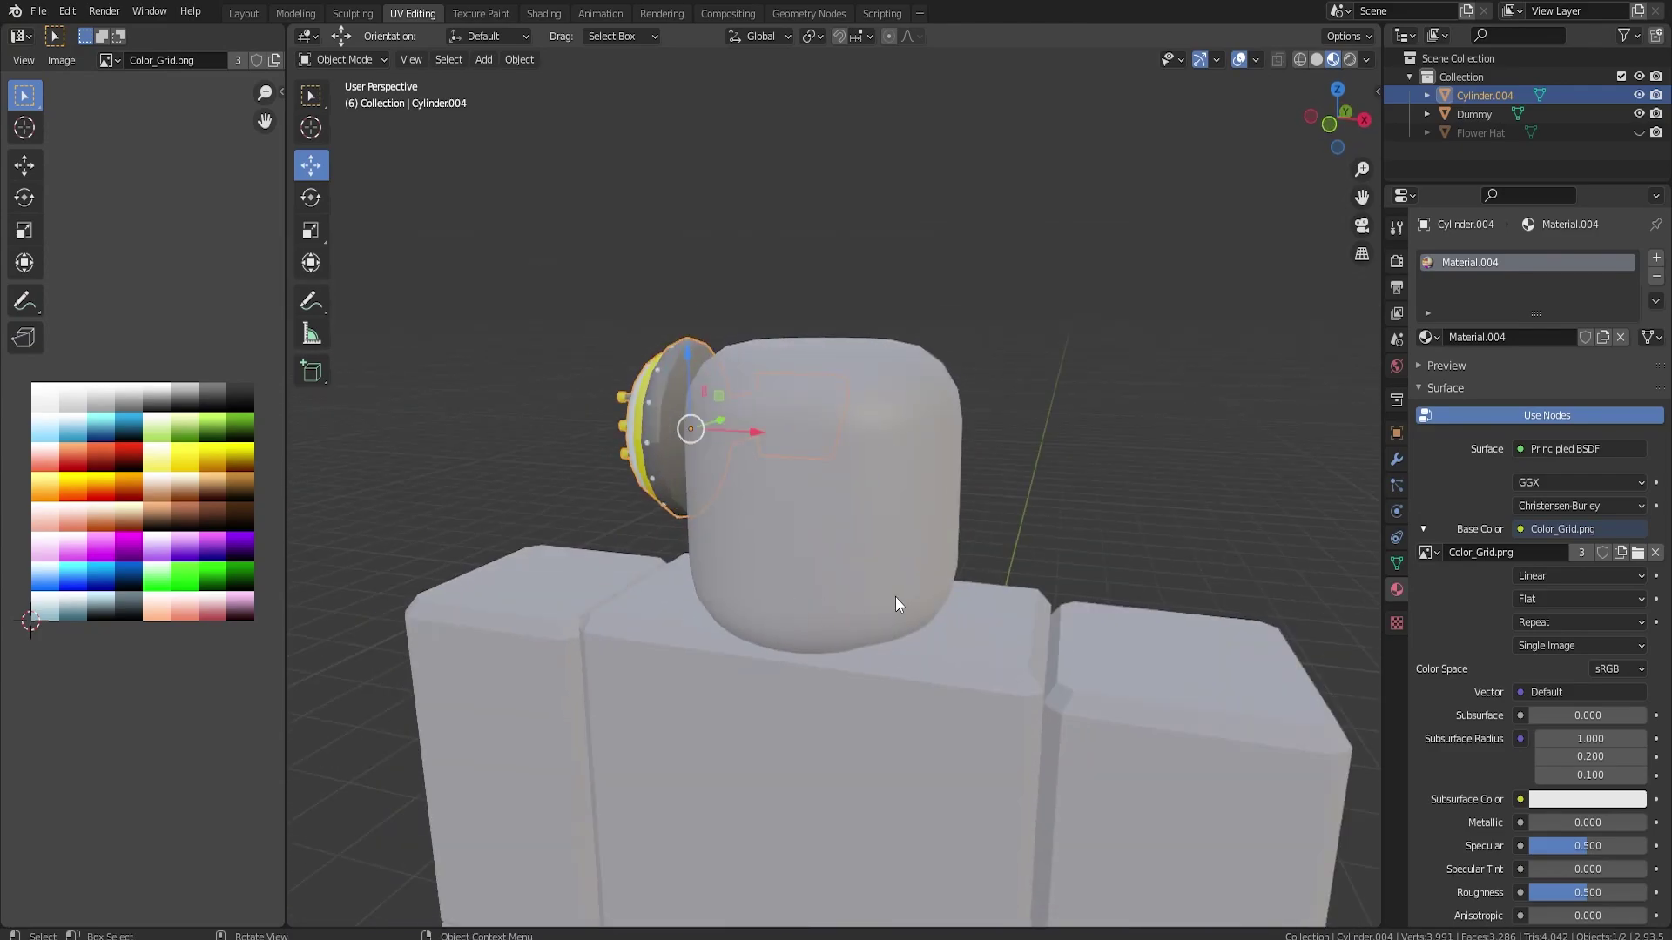
{"action": "scroll", "coordinate": [776, 566], "scroll_direction": "down", "scroll_amount": 3}
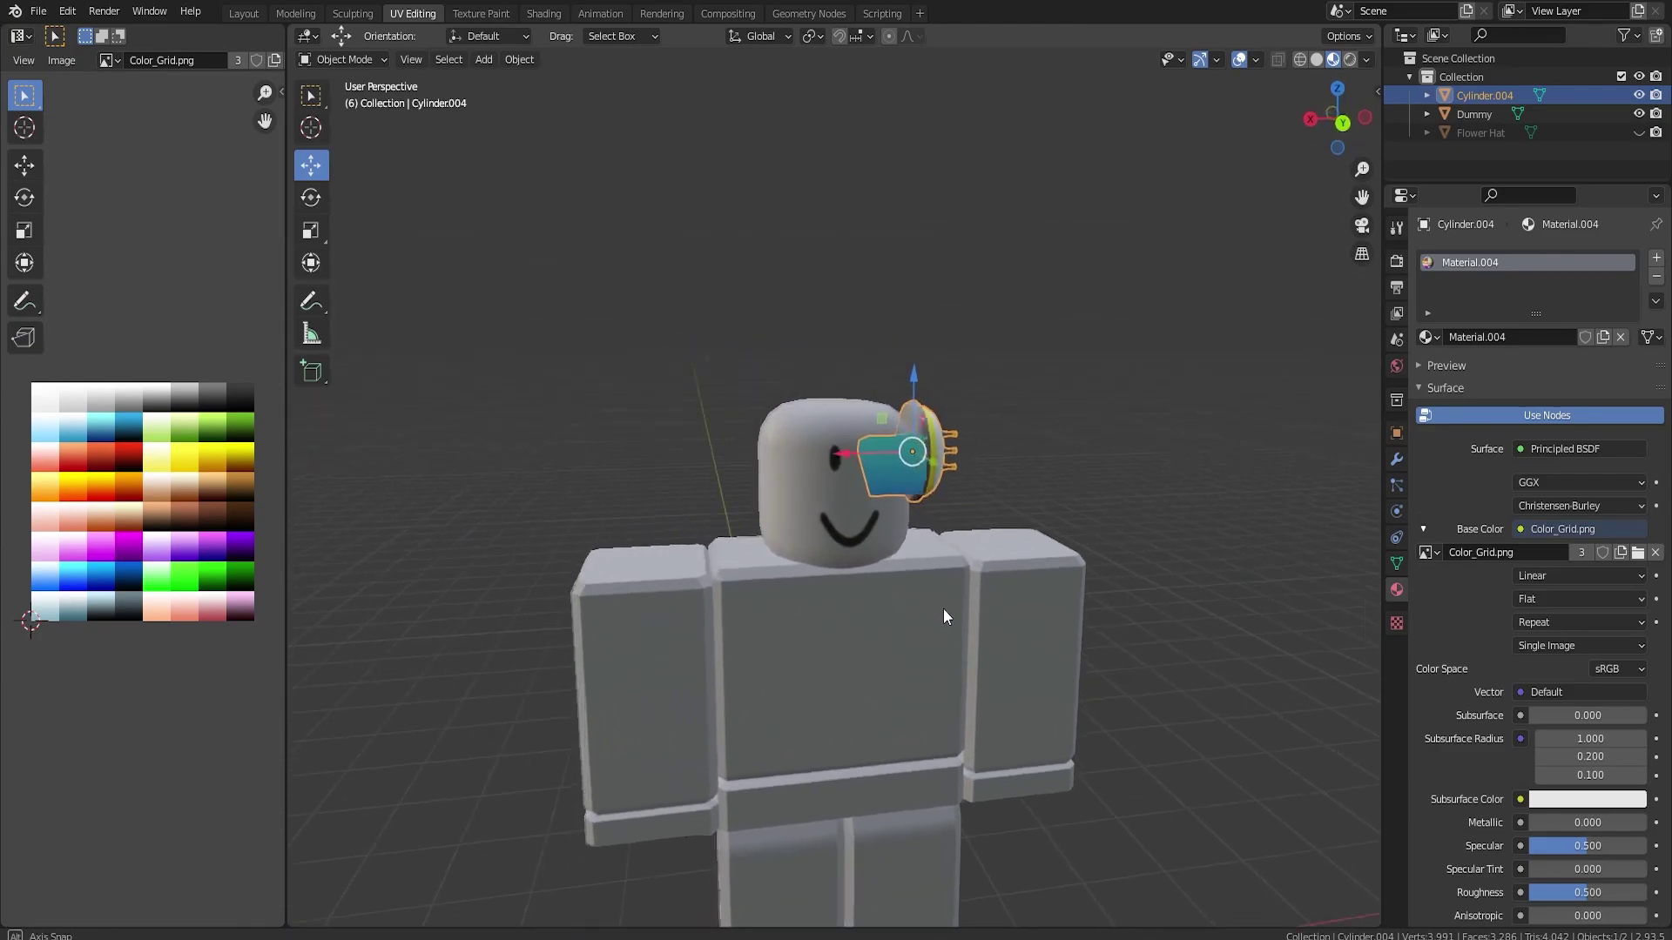